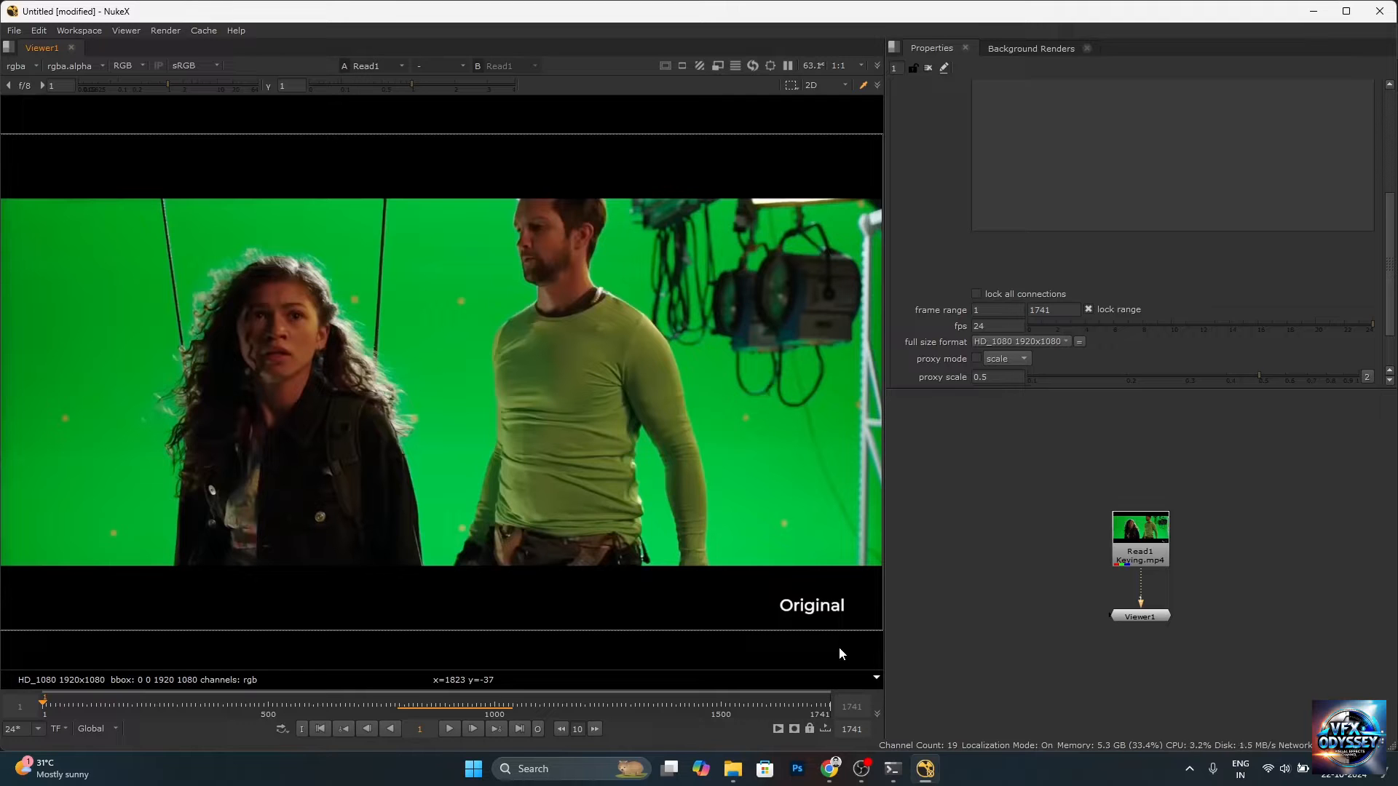
key("l")
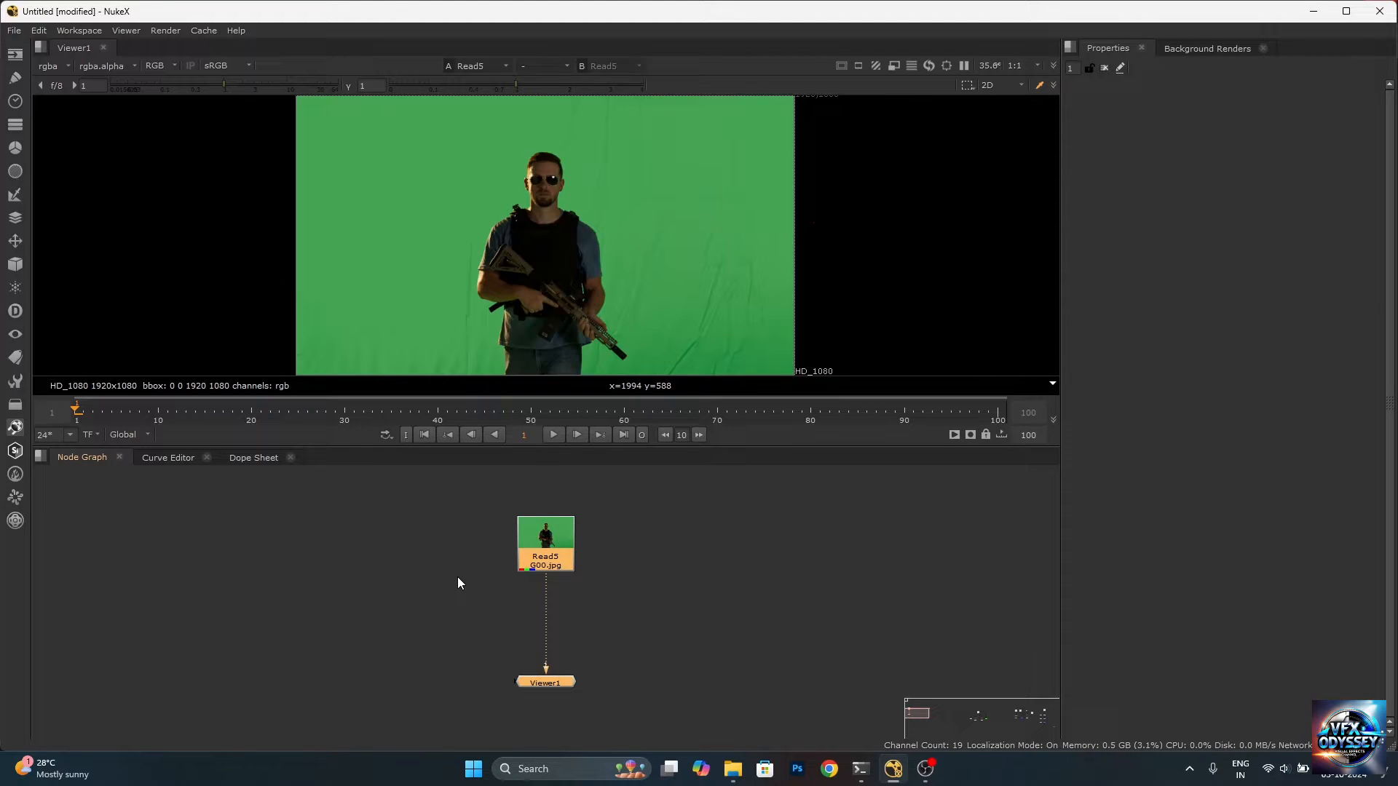
Add a Keylight node and a Primatte node, and space them apart below the G00.jpg green-screen plate.
left_click(15, 194)
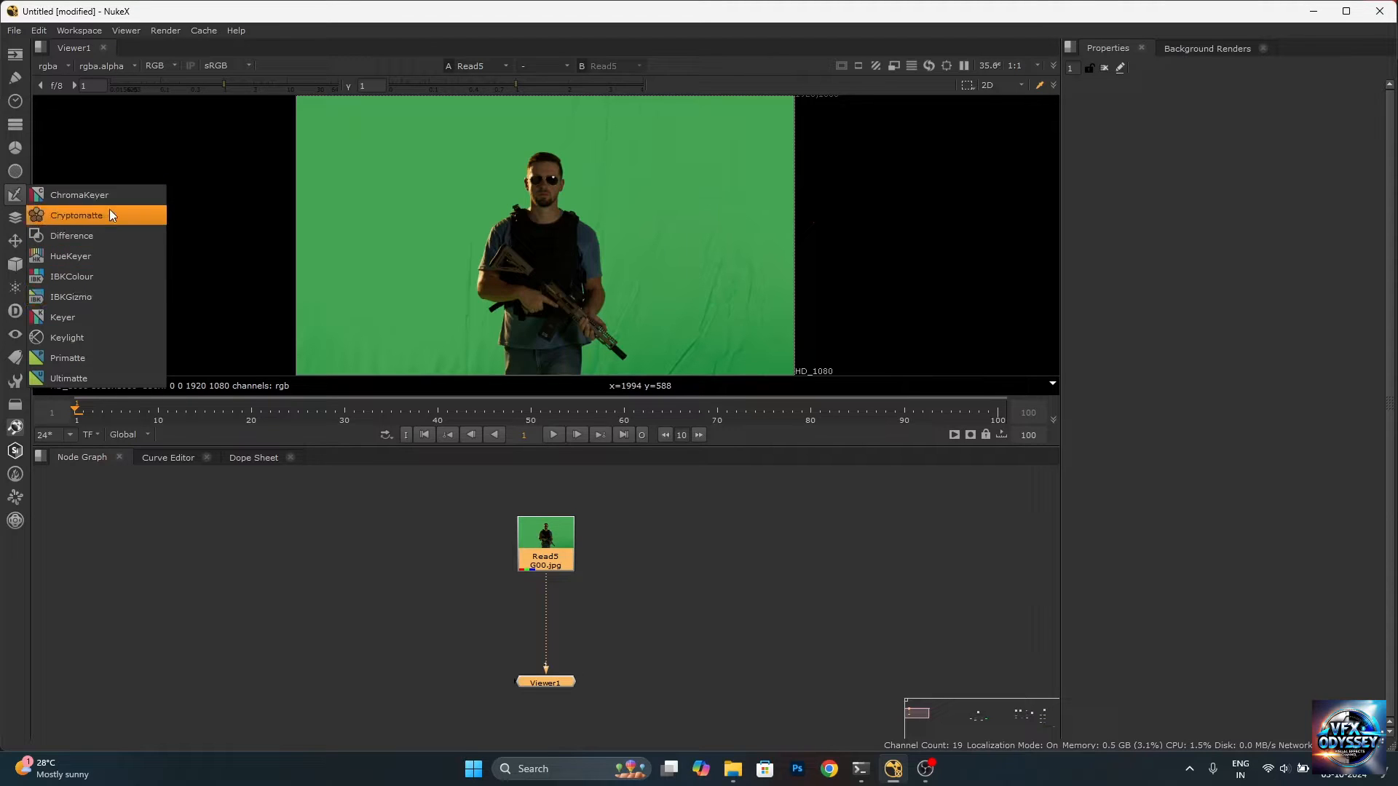
left_click(104, 341)
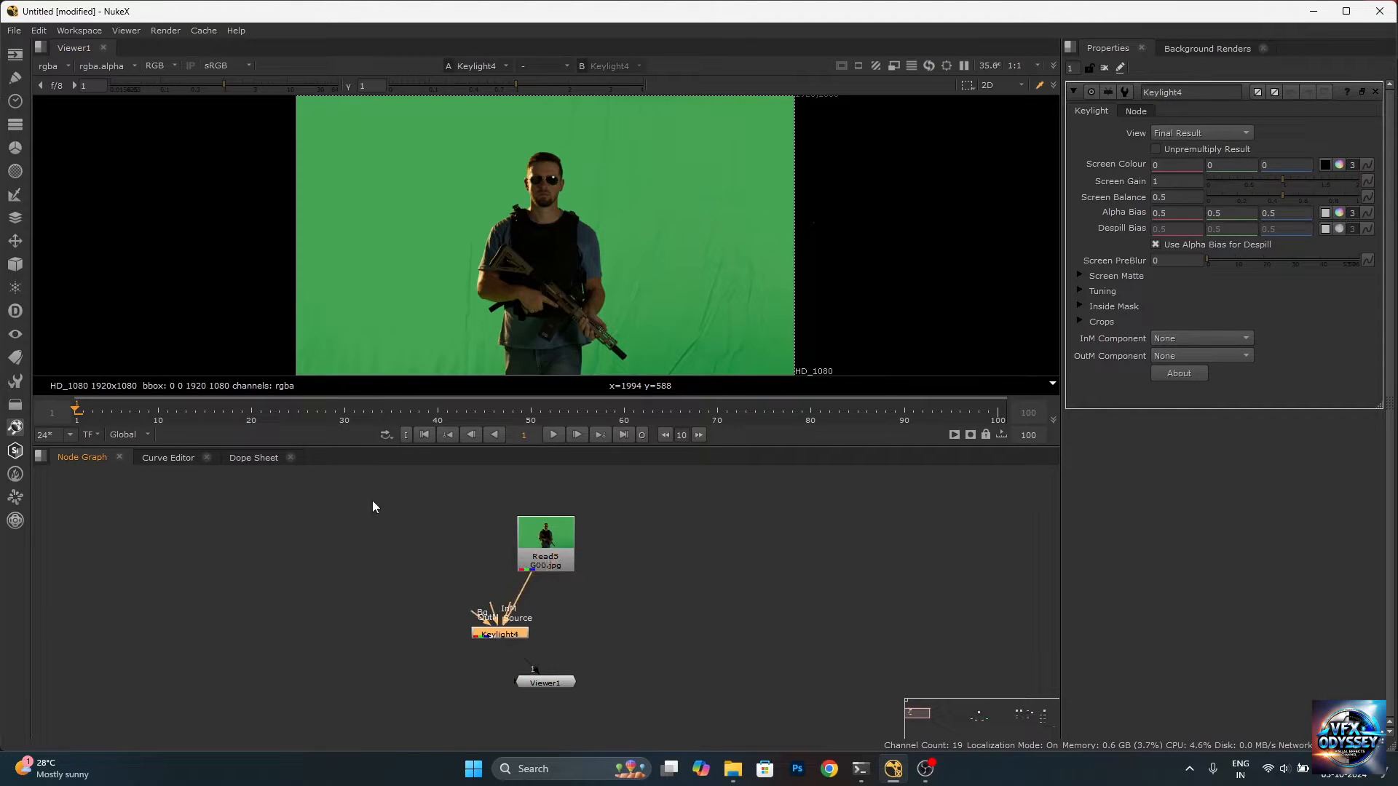
left_click(15, 195)
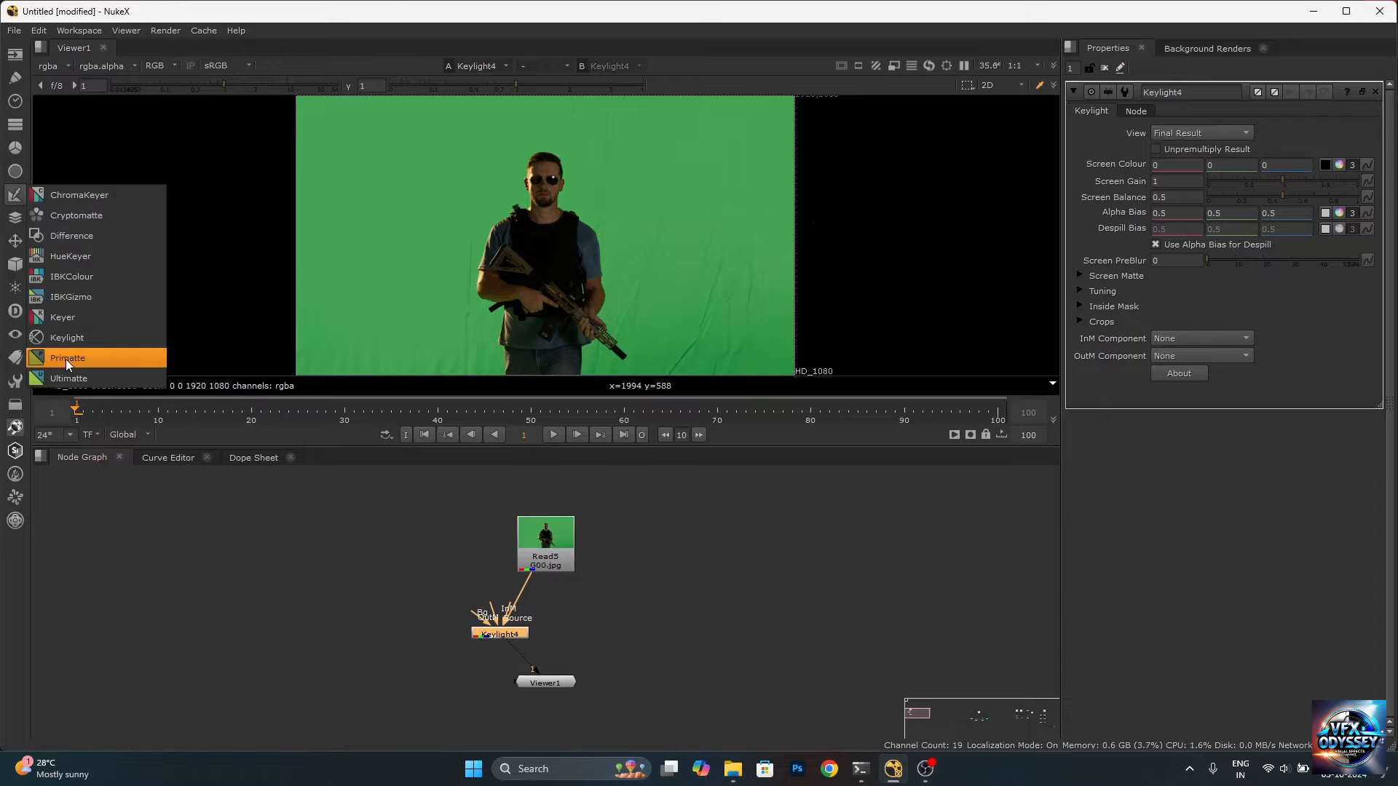
left_click(68, 357)
left_click_drag(526, 650, 699, 646)
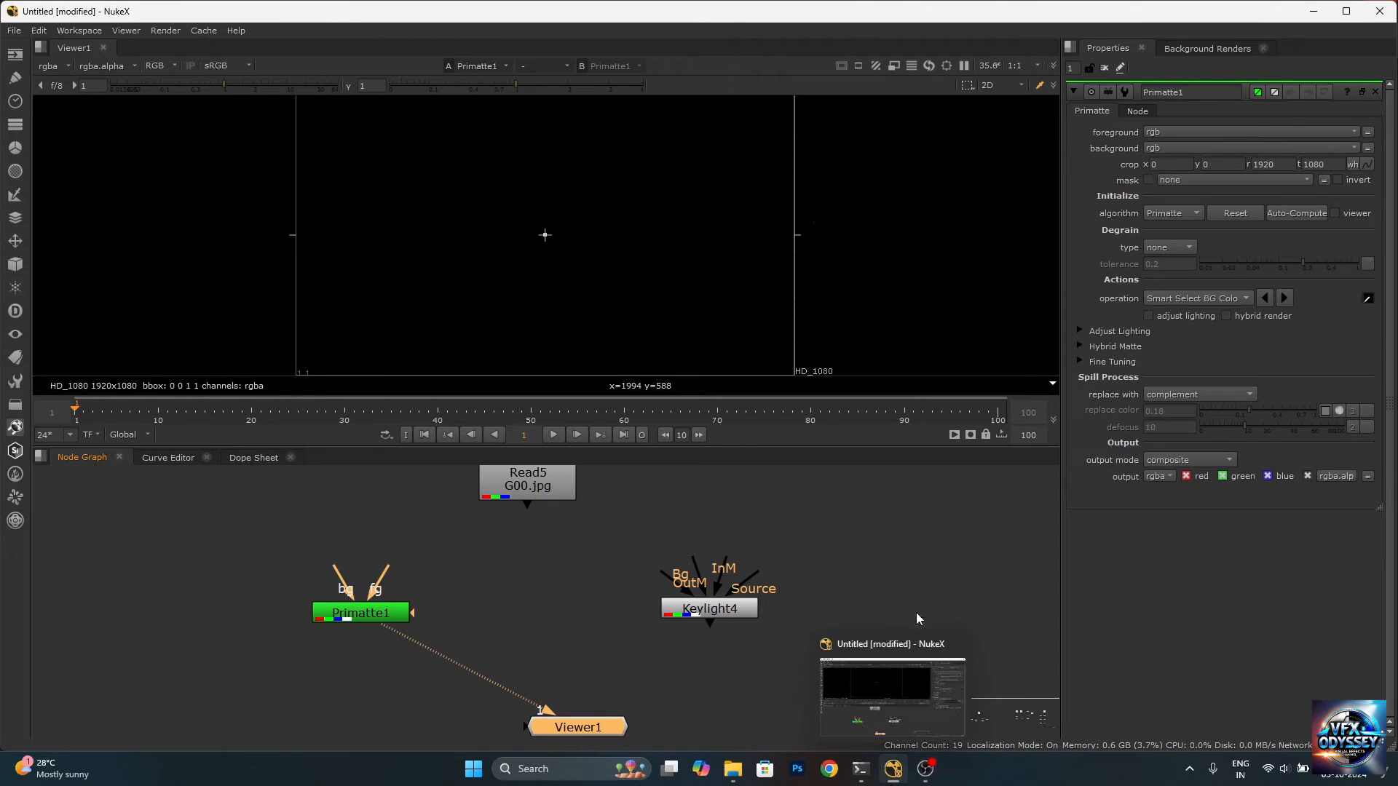
scroll(750, 602, "up", 1)
scroll(718, 595, "down", 2)
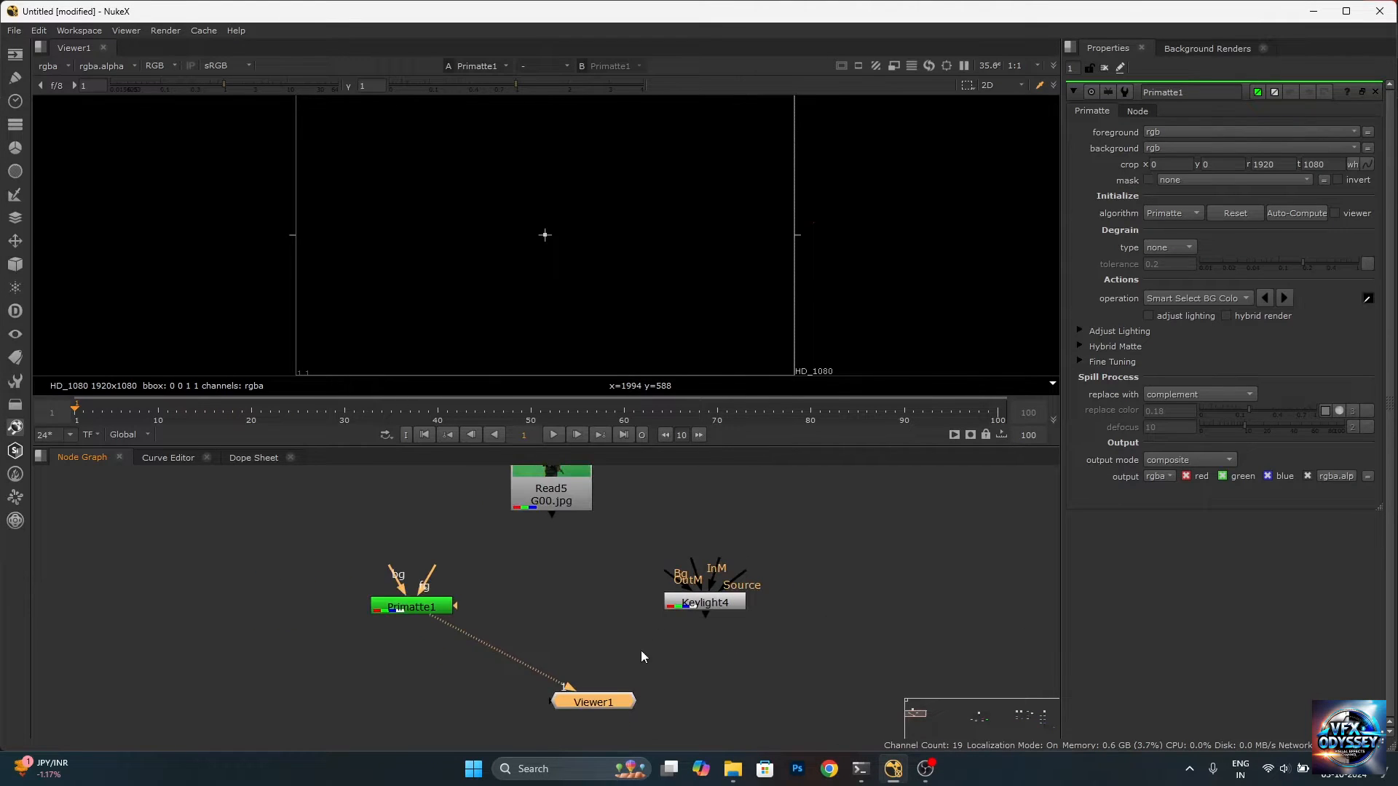
left_click_drag(610, 702, 738, 676)
Connect the Source input of the Keylight node to the G00.jpg read node.
scroll(741, 578, "up", 2)
scroll(741, 579, "up", 2)
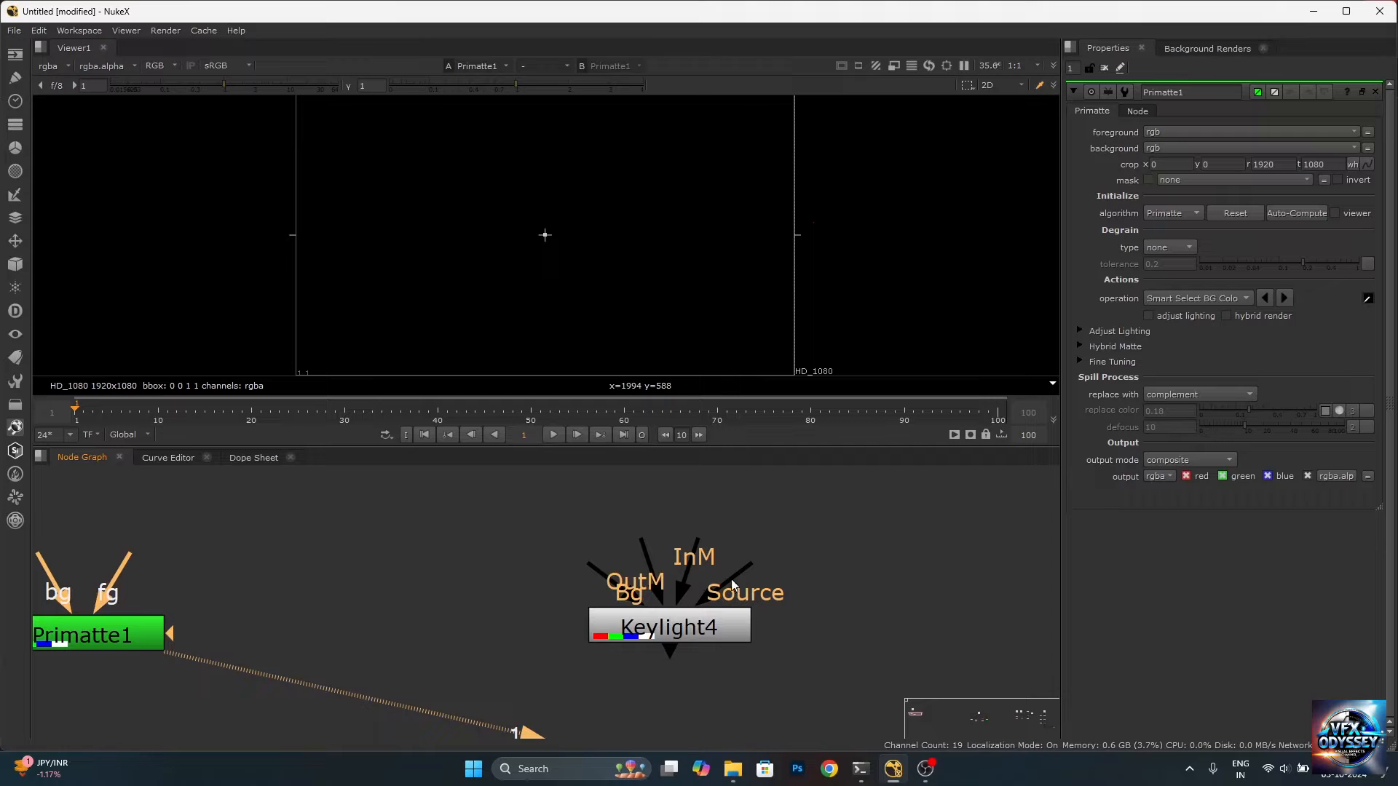
left_click_drag(735, 574, 835, 570)
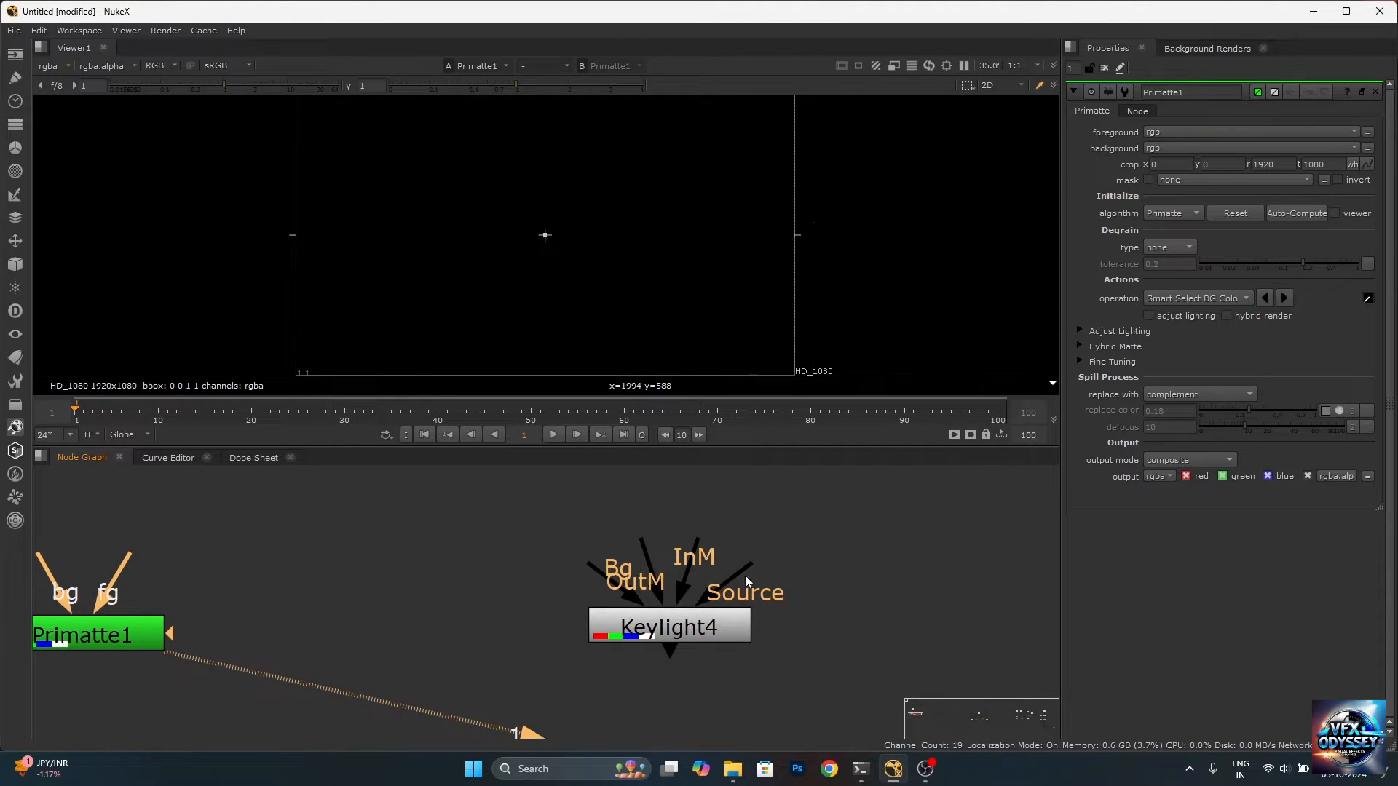
left_click_drag(744, 575, 399, 521)
scroll(641, 575, "down", 2)
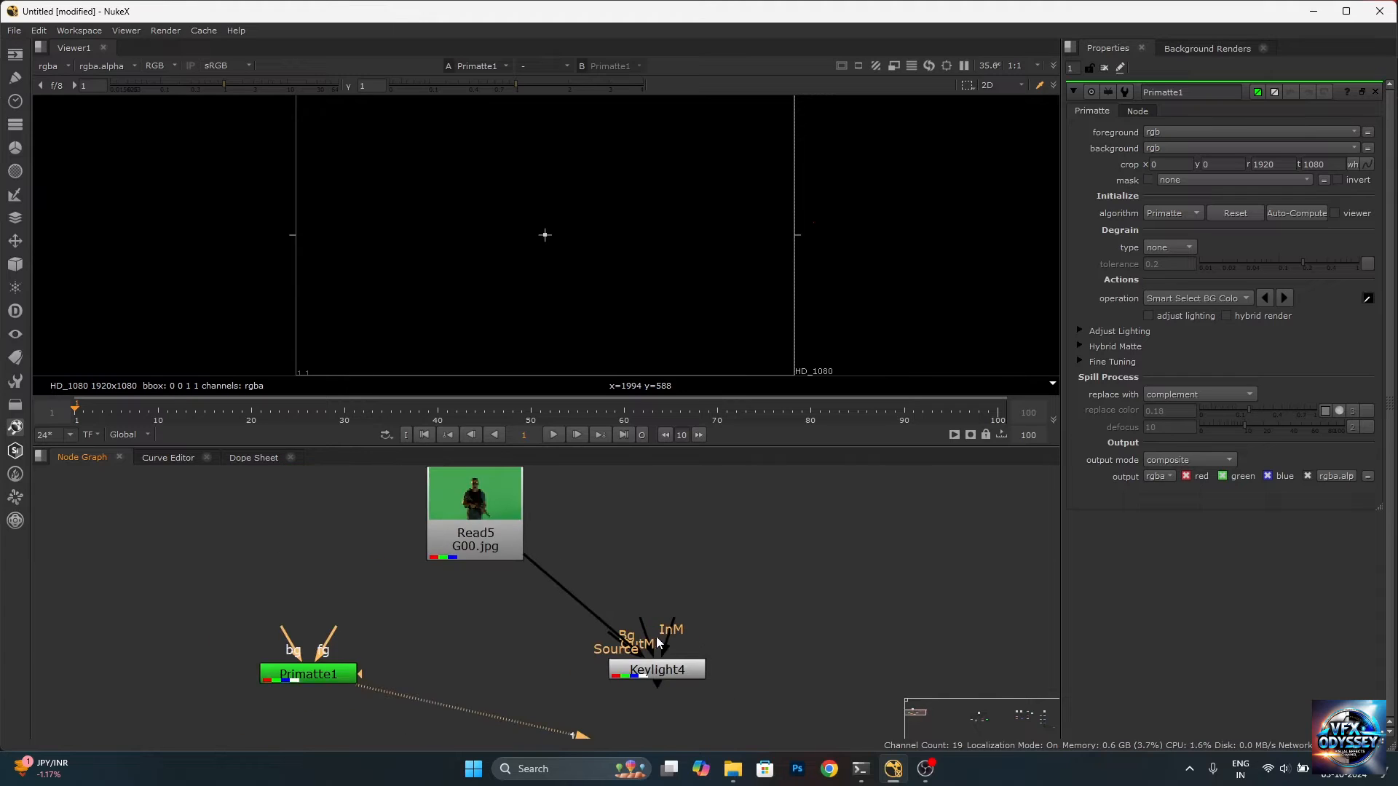
Move the Keylight node farther from the plate and pull on its Bg, OutM and InM inputs to point them out.
scroll(652, 632, "up", 3)
left_click_drag(625, 604, 757, 557)
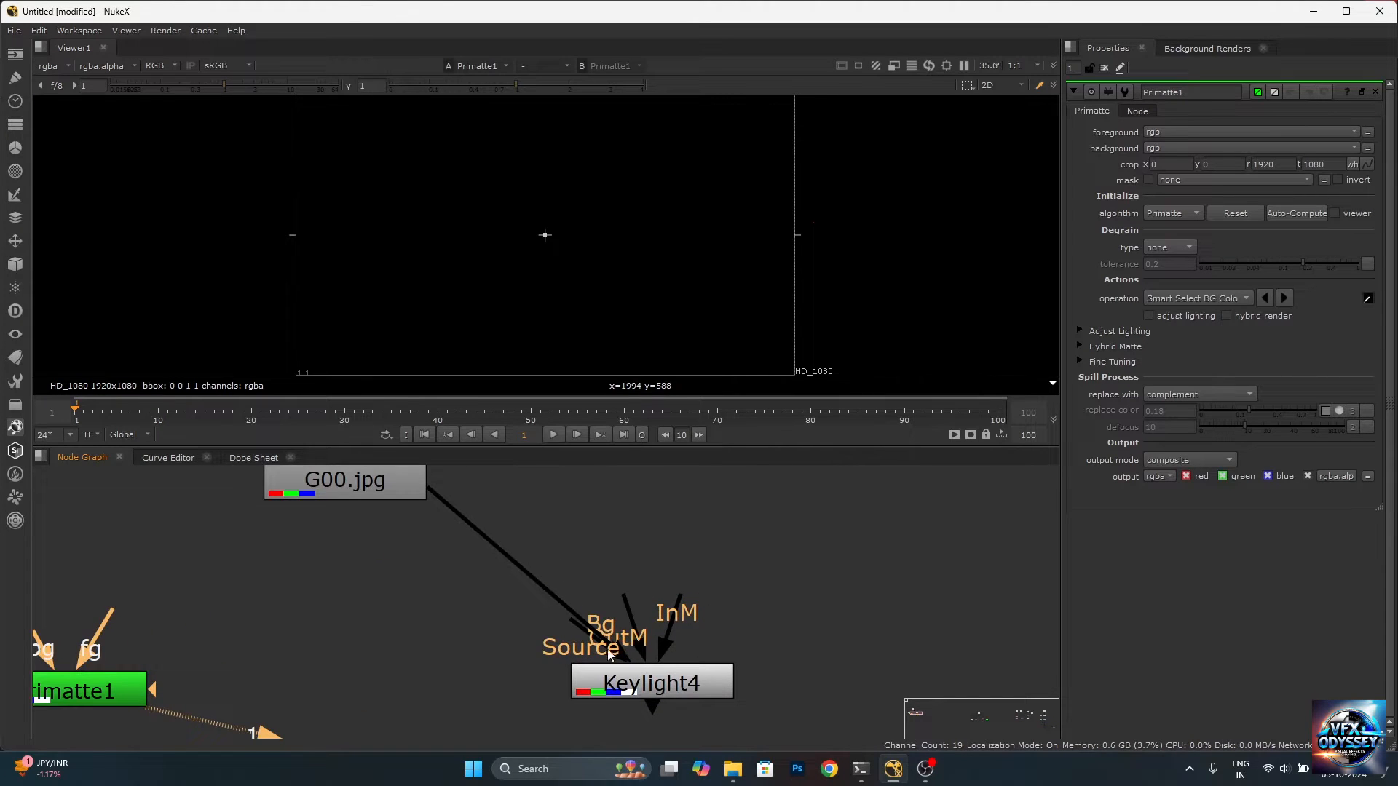
left_click_drag(642, 687, 831, 668)
left_click_drag(759, 602, 911, 562)
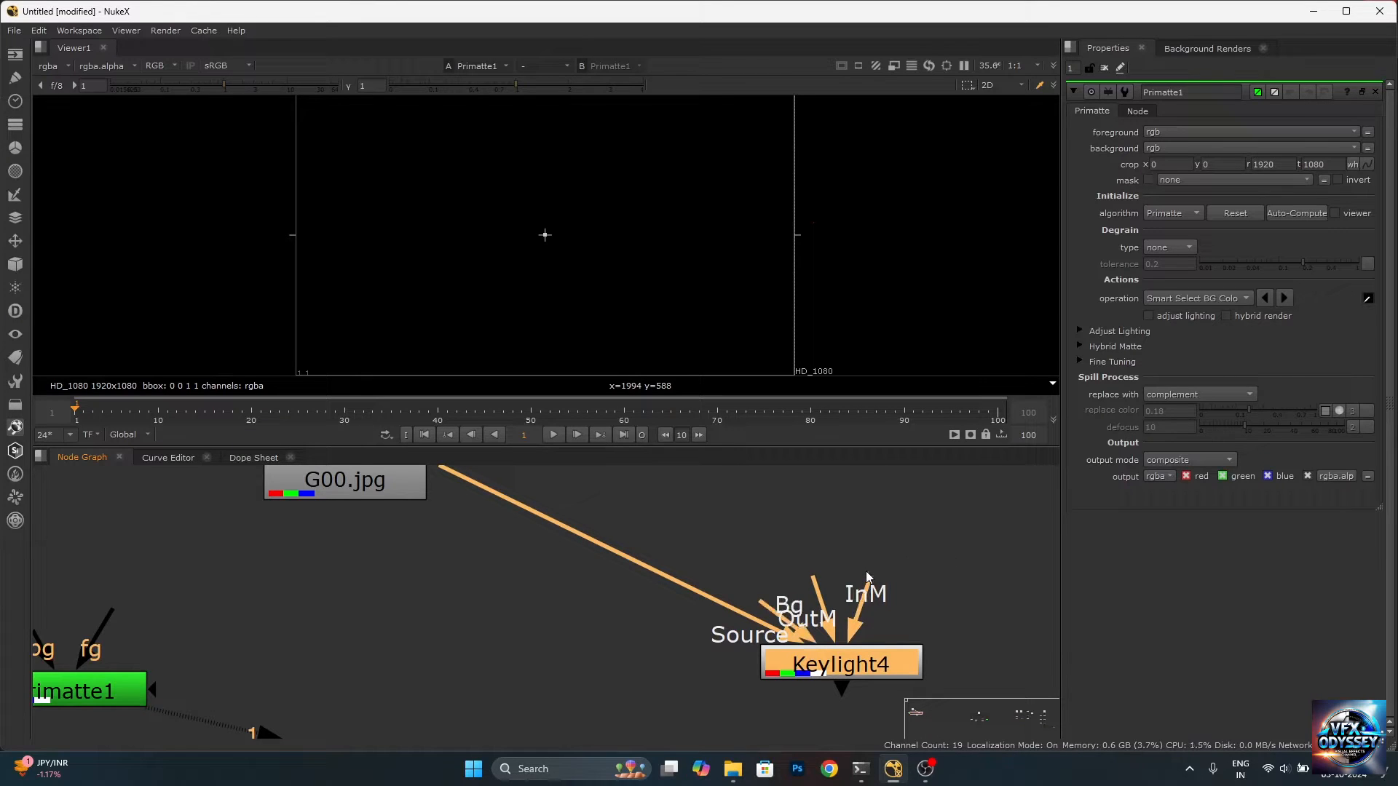
left_click_drag(817, 604, 868, 535)
left_click_drag(871, 593, 954, 543)
Open the Keylight node's properties and show its output in the viewer.
scroll(810, 620, "down", 3)
scroll(813, 641, "up", 3)
double_click(830, 642)
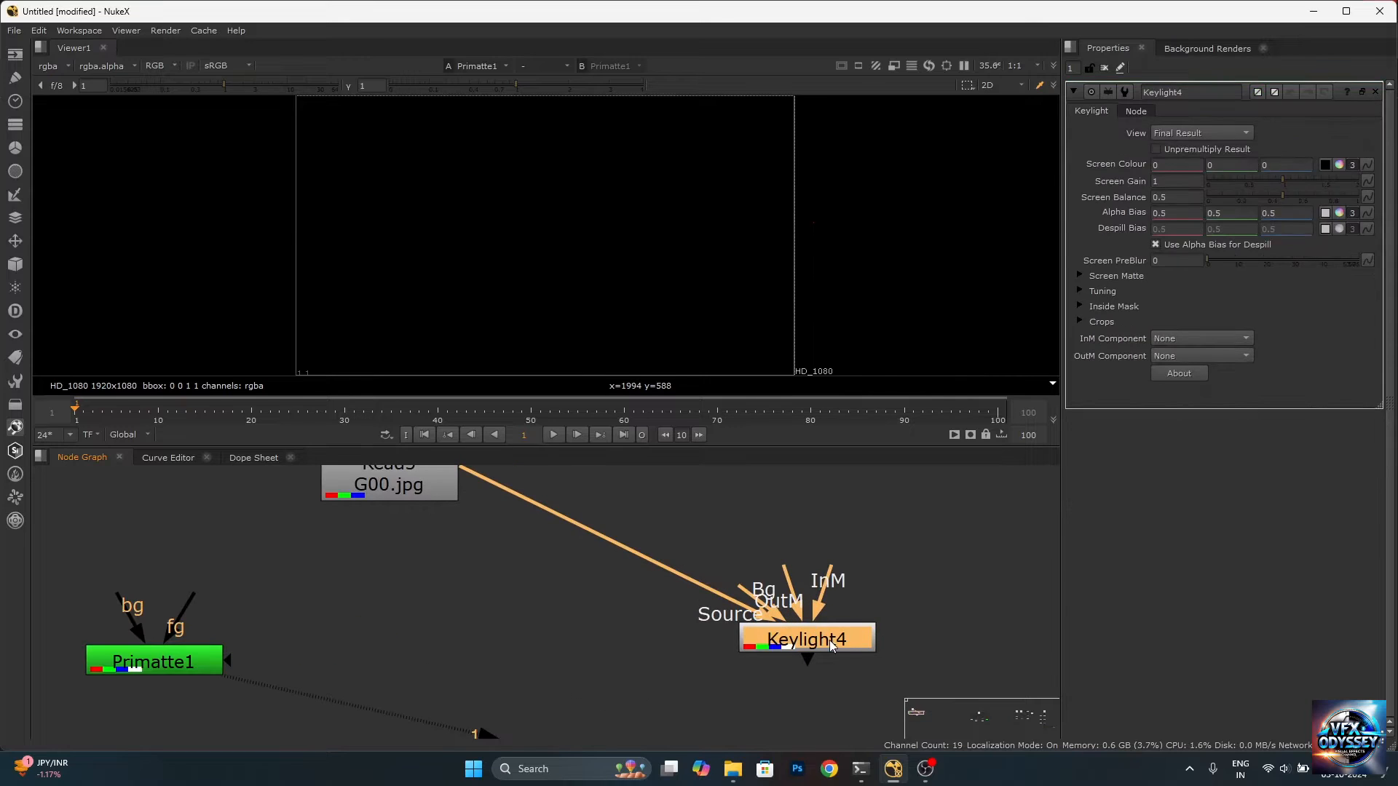
left_click_drag(832, 645, 772, 639)
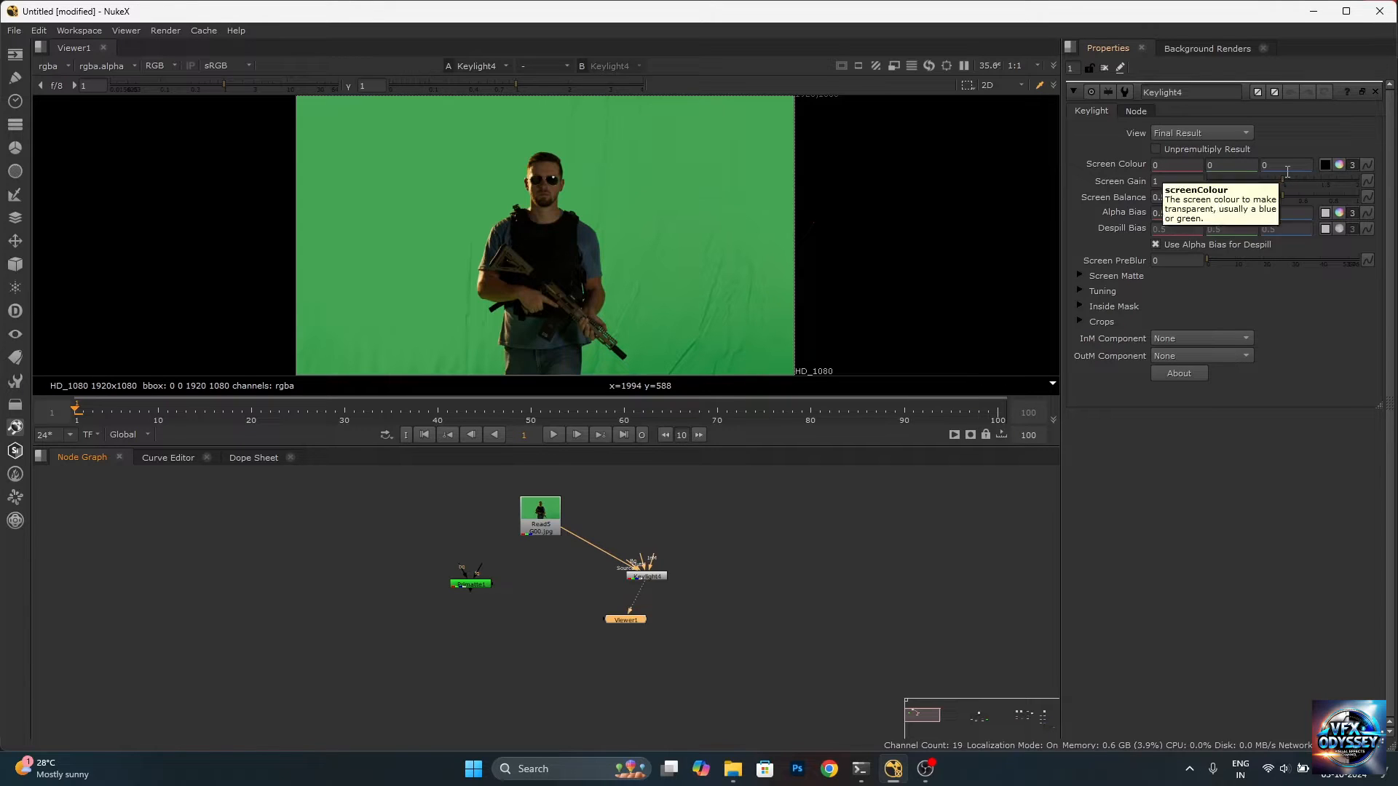
Activate colour sampling for Keylight's Screen Colour and disable the Keylight node.
left_click(1324, 166)
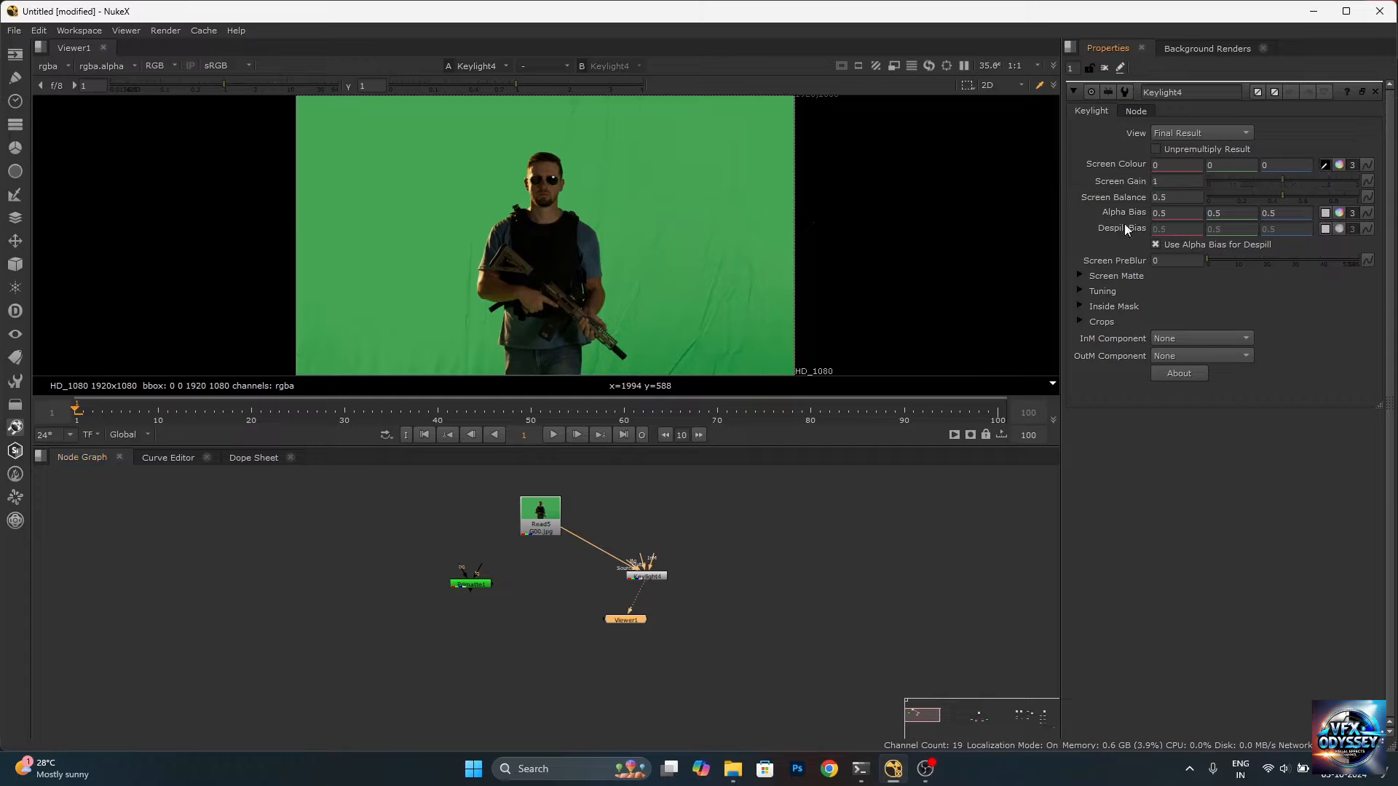
scroll(561, 185, "up", 6)
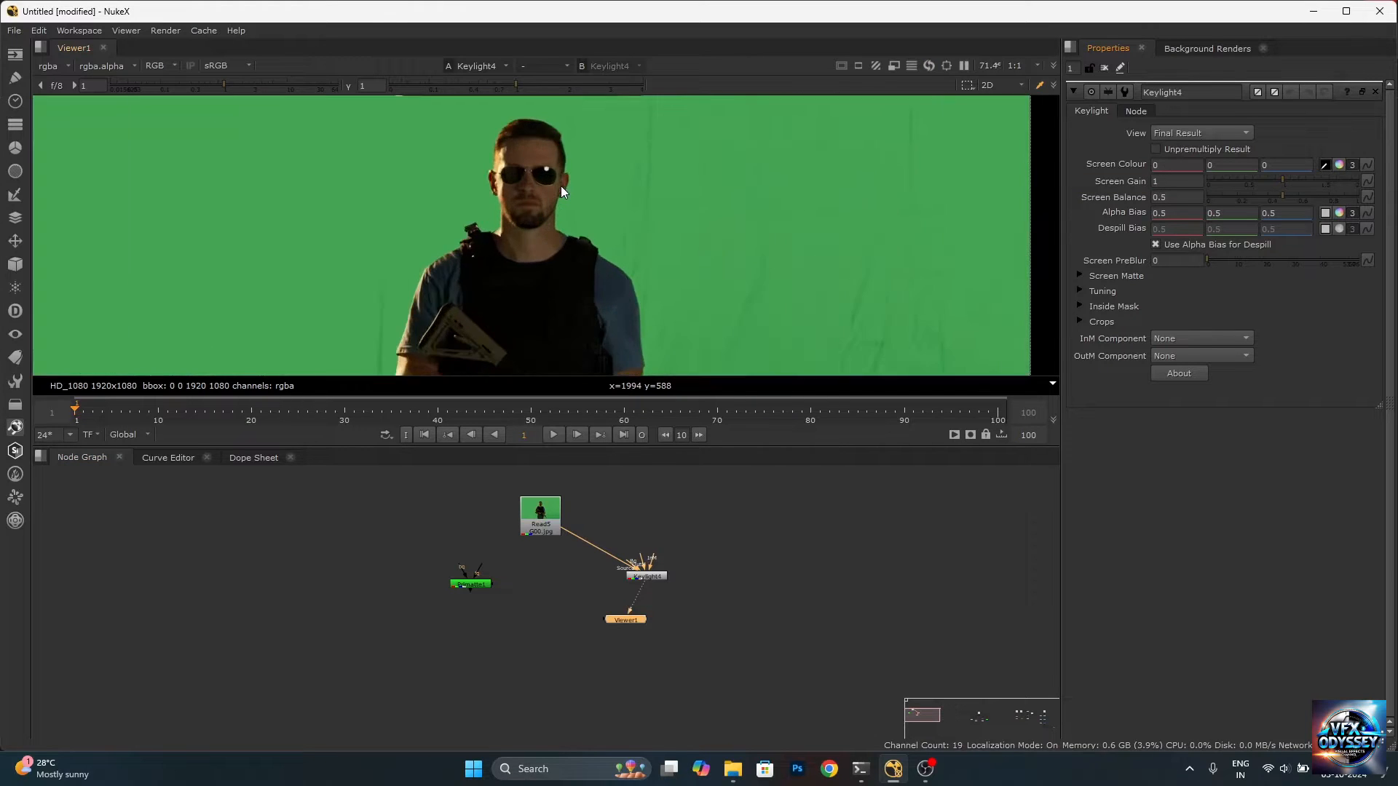
scroll(598, 207, "down", 3)
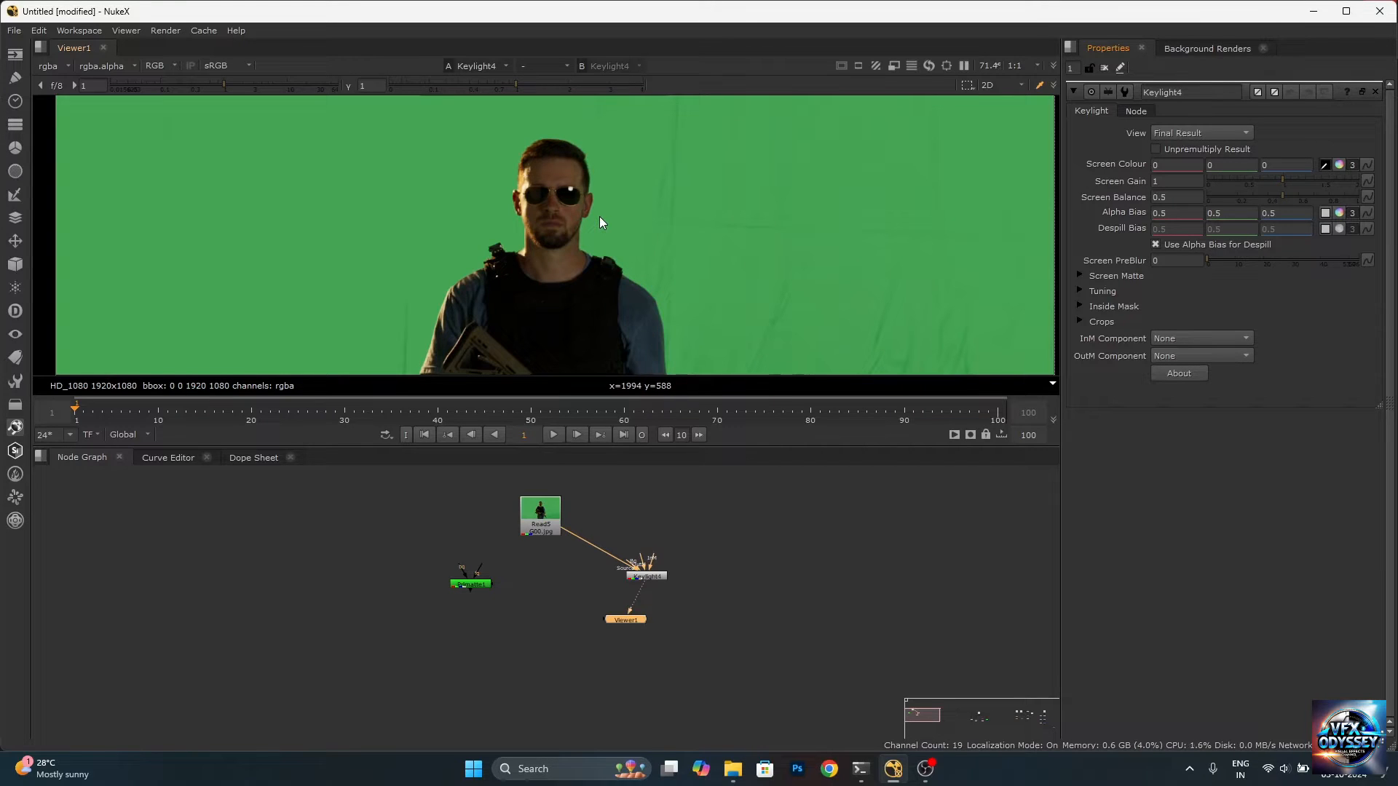
scroll(620, 585, "up", 5)
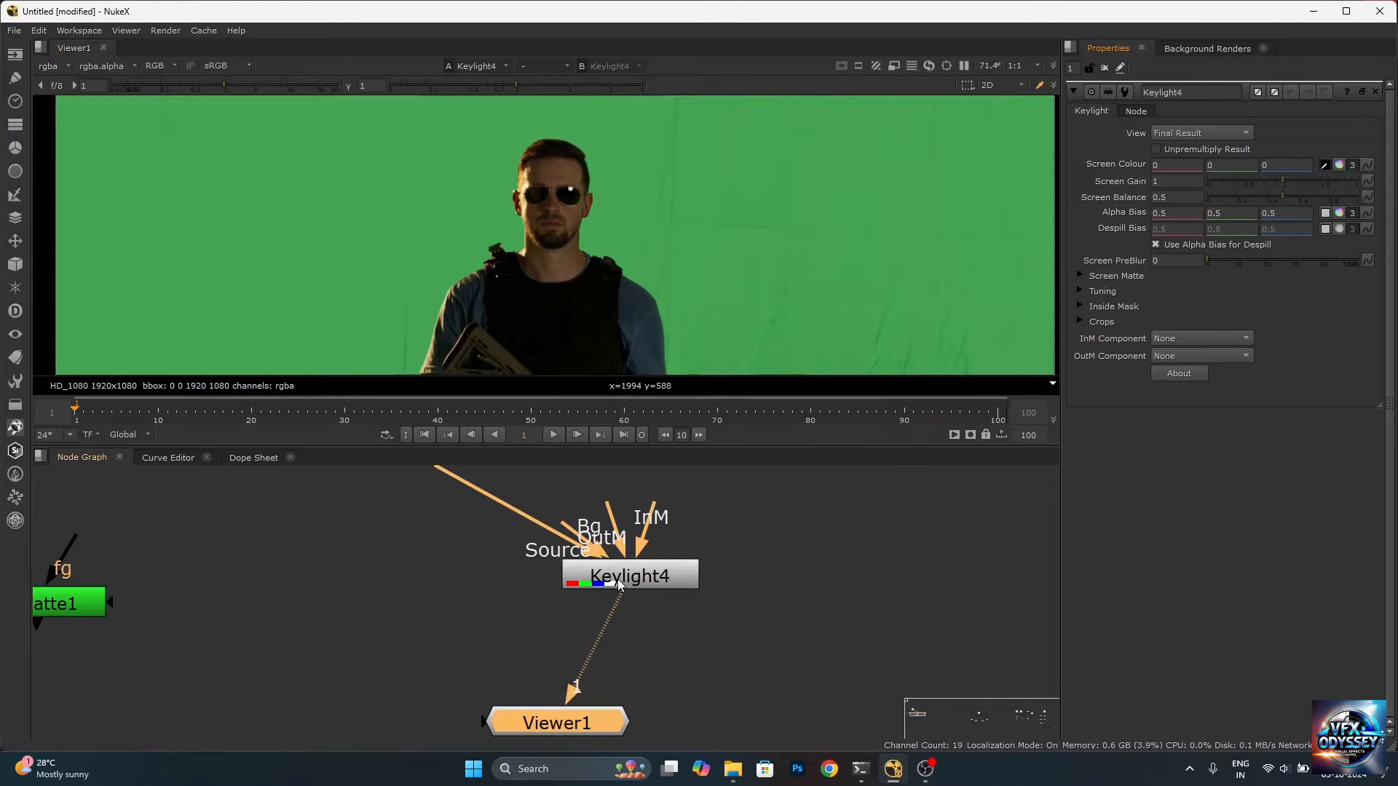
left_click(639, 578)
key("d")
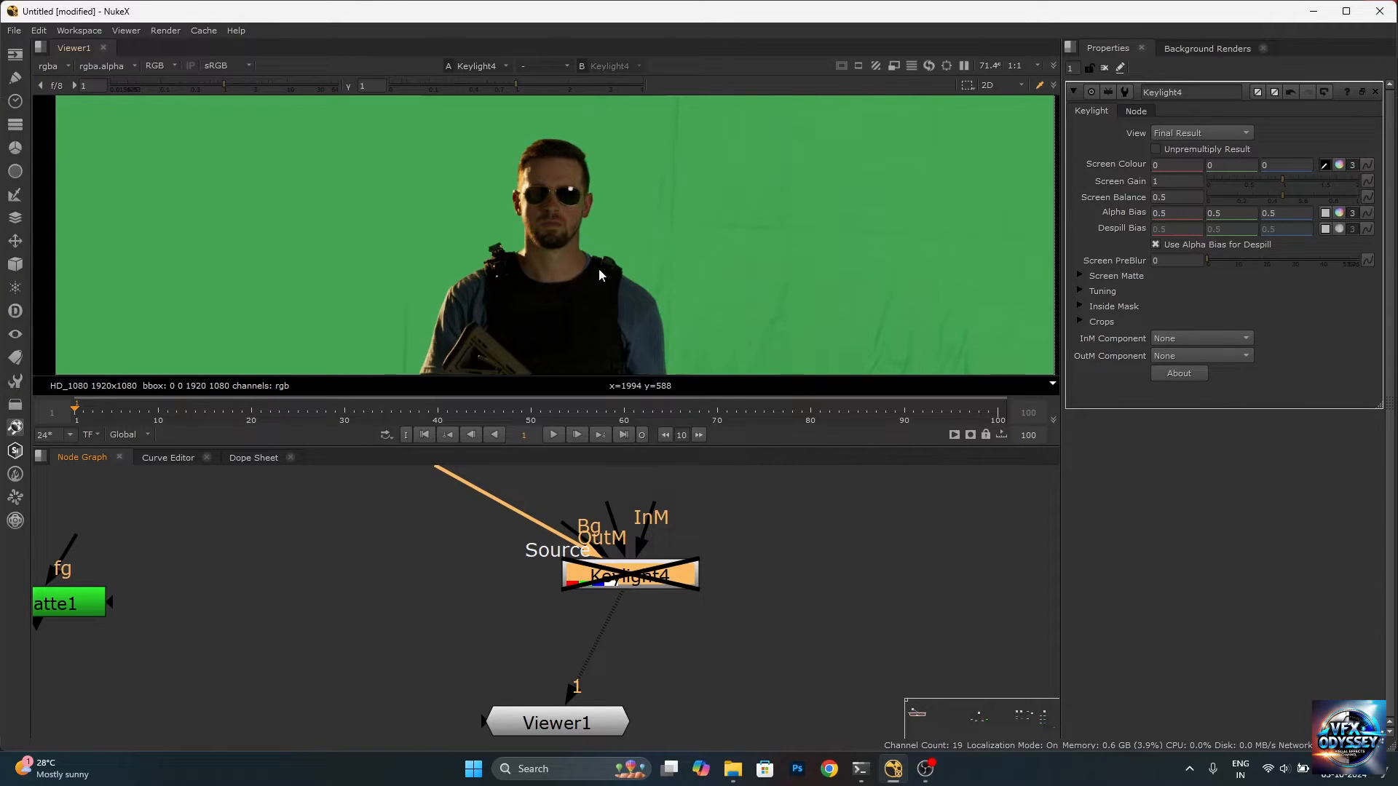
Sample the Screen Colour from a rectangular area of green background beside the man's face.
scroll(631, 212, "up", 4)
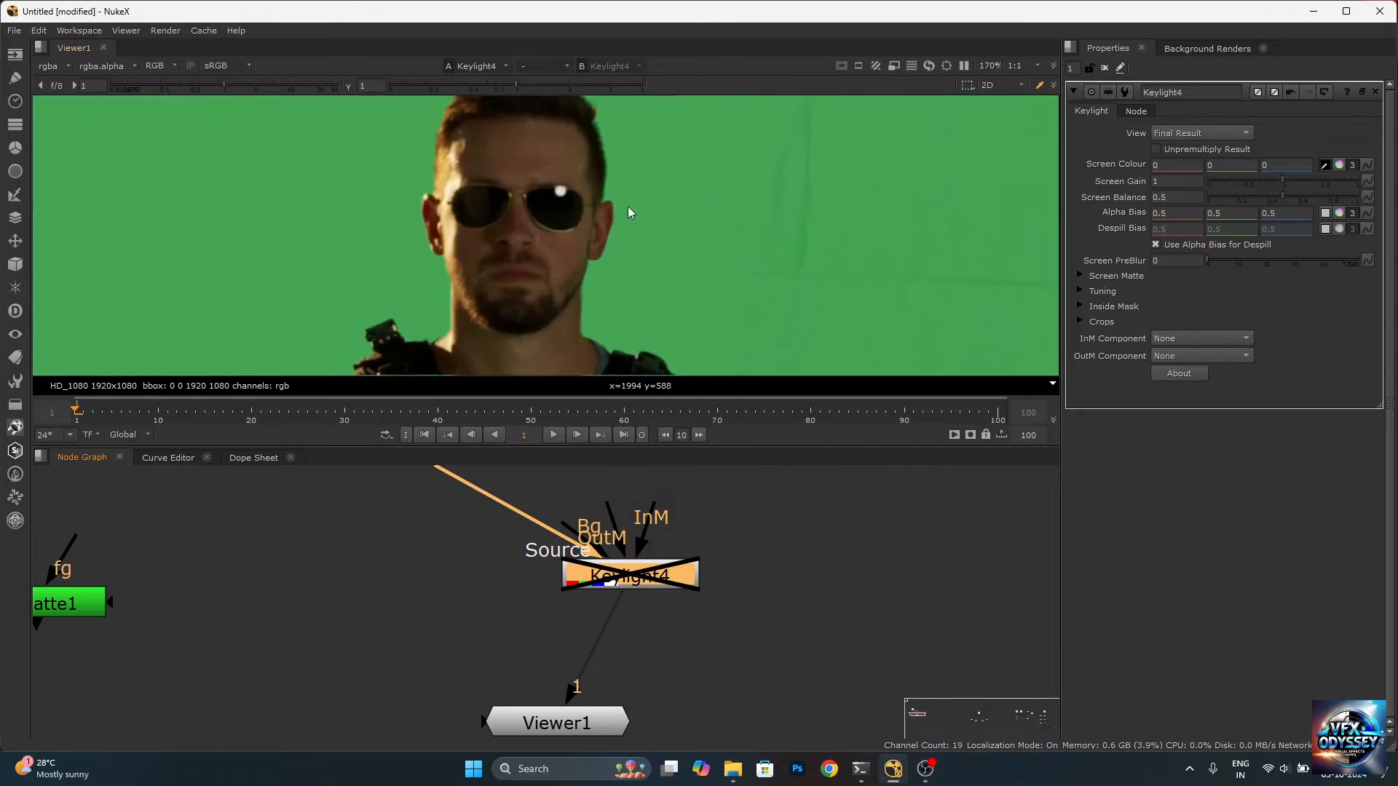
left_click(635, 251, "ctrl")
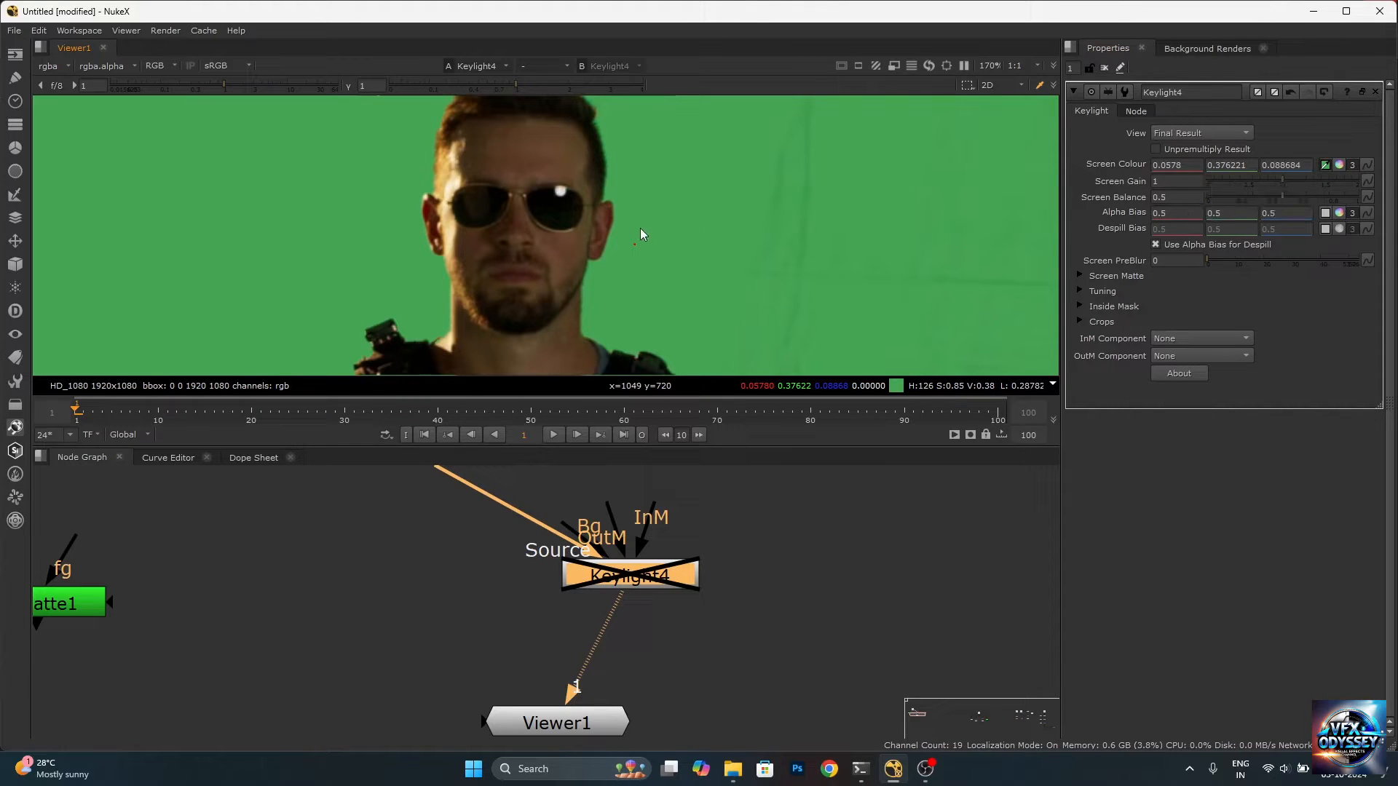
left_click_drag(630, 221, 688, 290, "ctrl+shift")
scroll(685, 281, "up", 3)
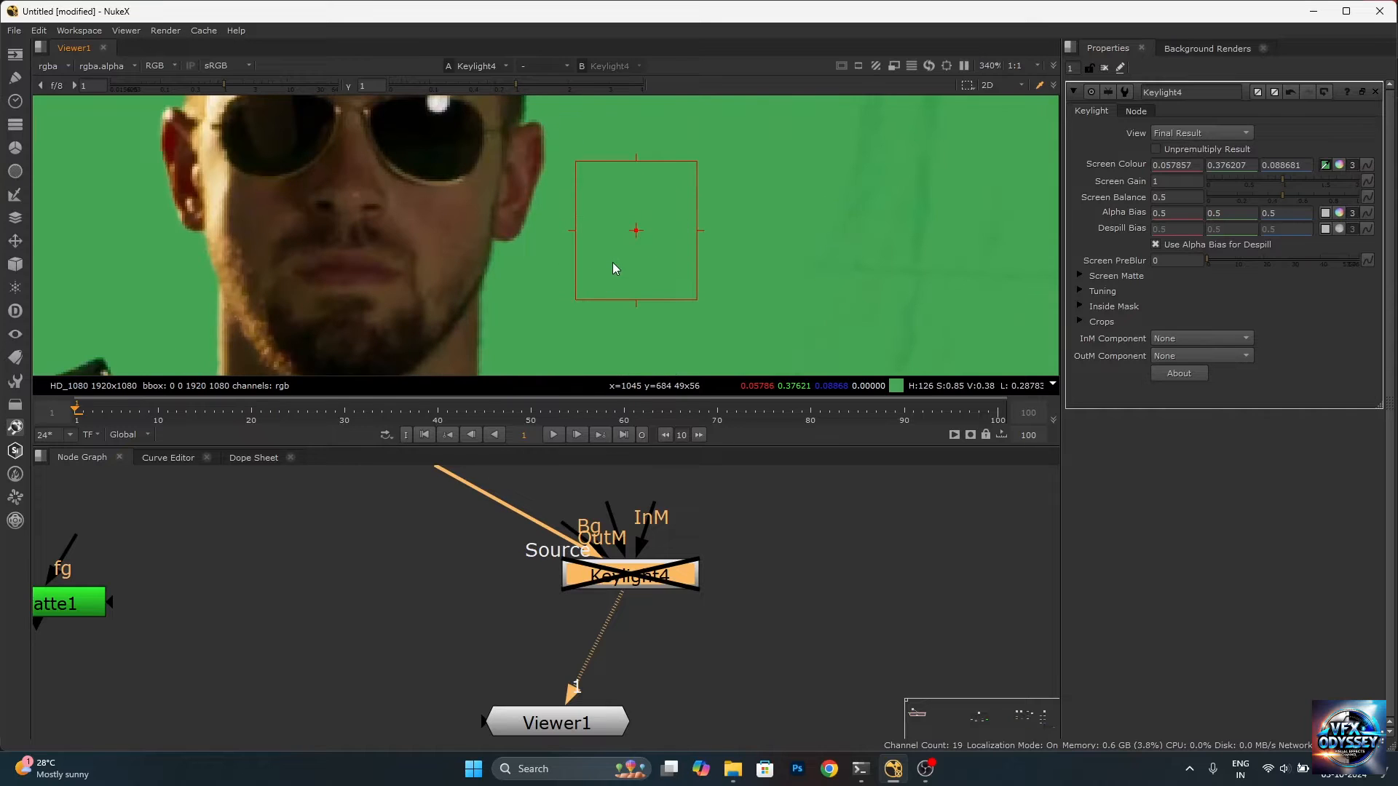
scroll(613, 269, "down", 4)
scroll(613, 262, "down", 1)
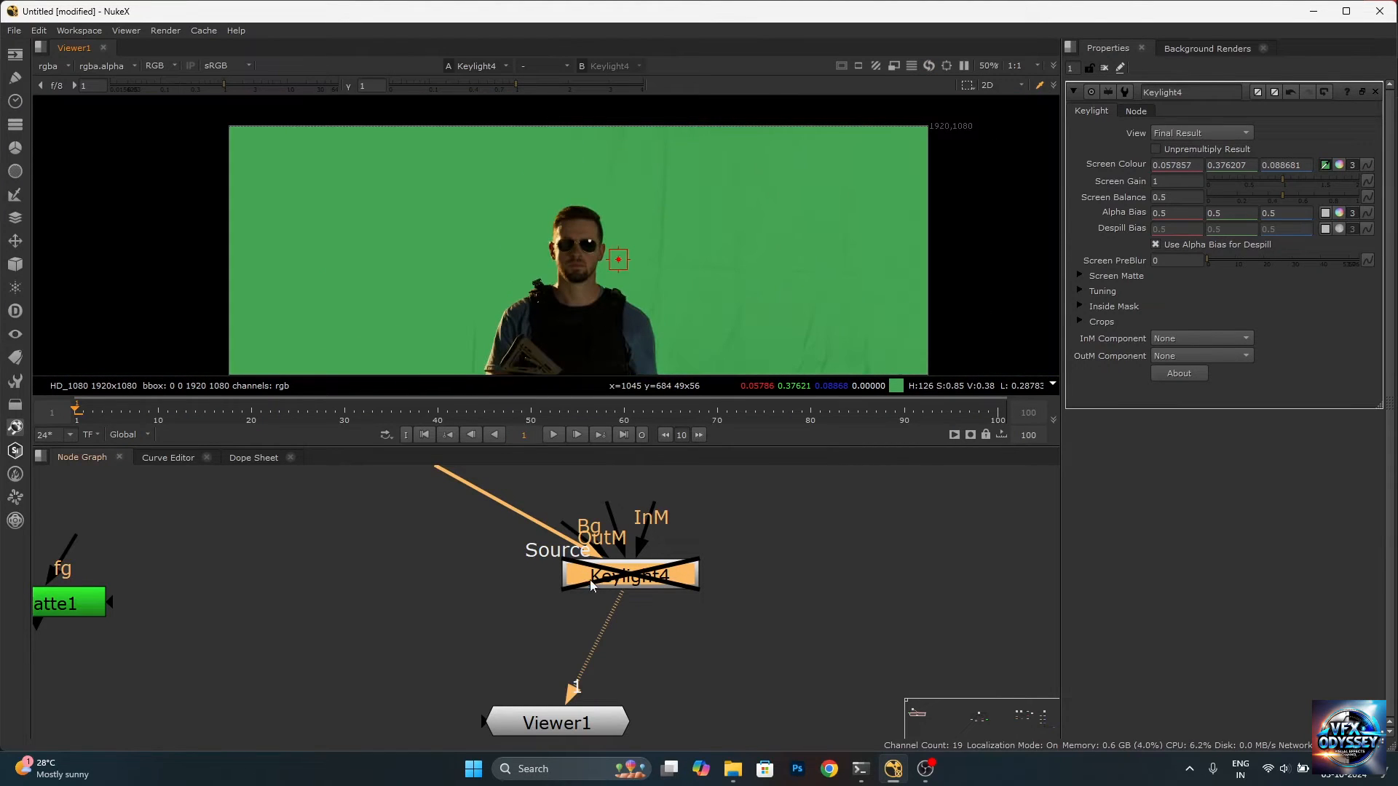
Re-enable the Keylight node and display the keyed image's alpha channel in the viewer.
scroll(615, 579, "up", 3)
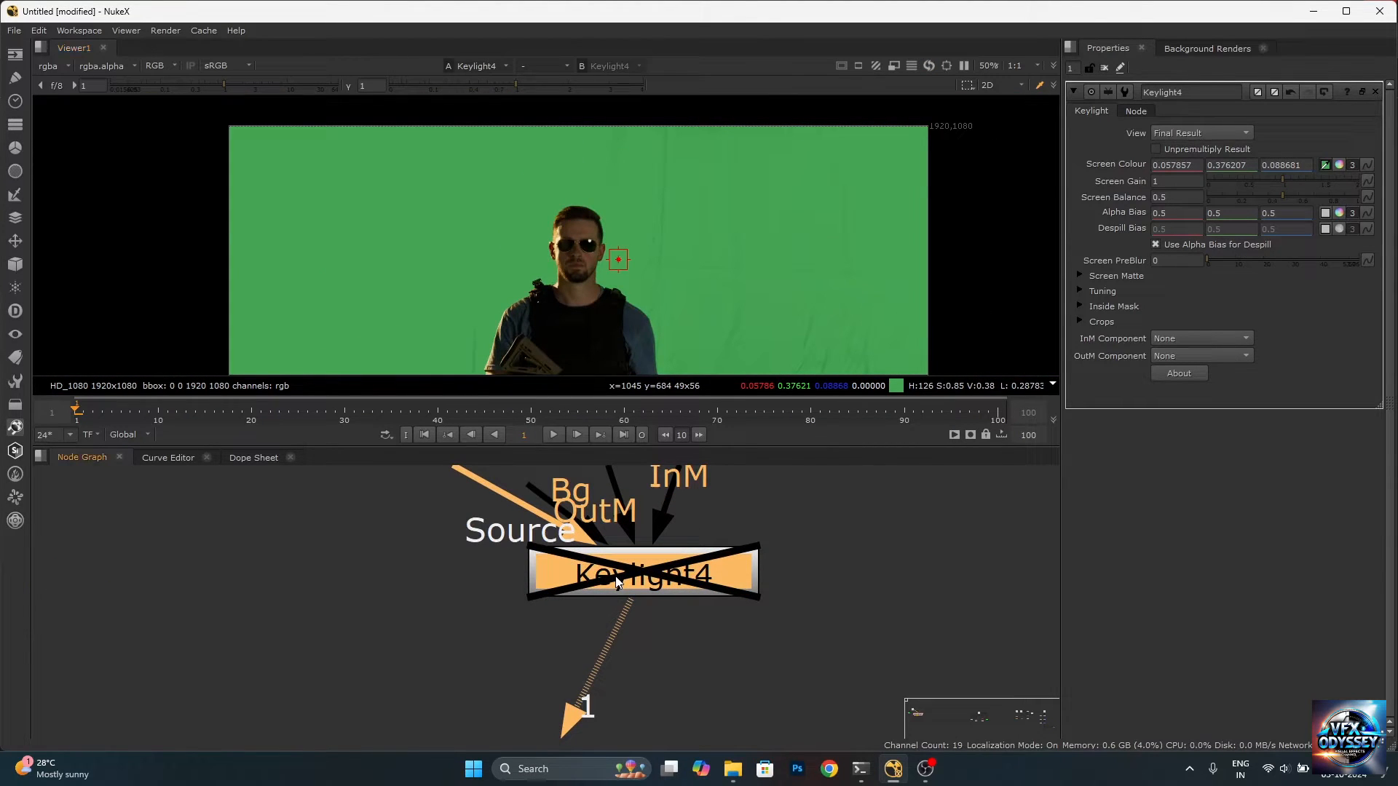
key("d")
scroll(622, 348, "down", 1)
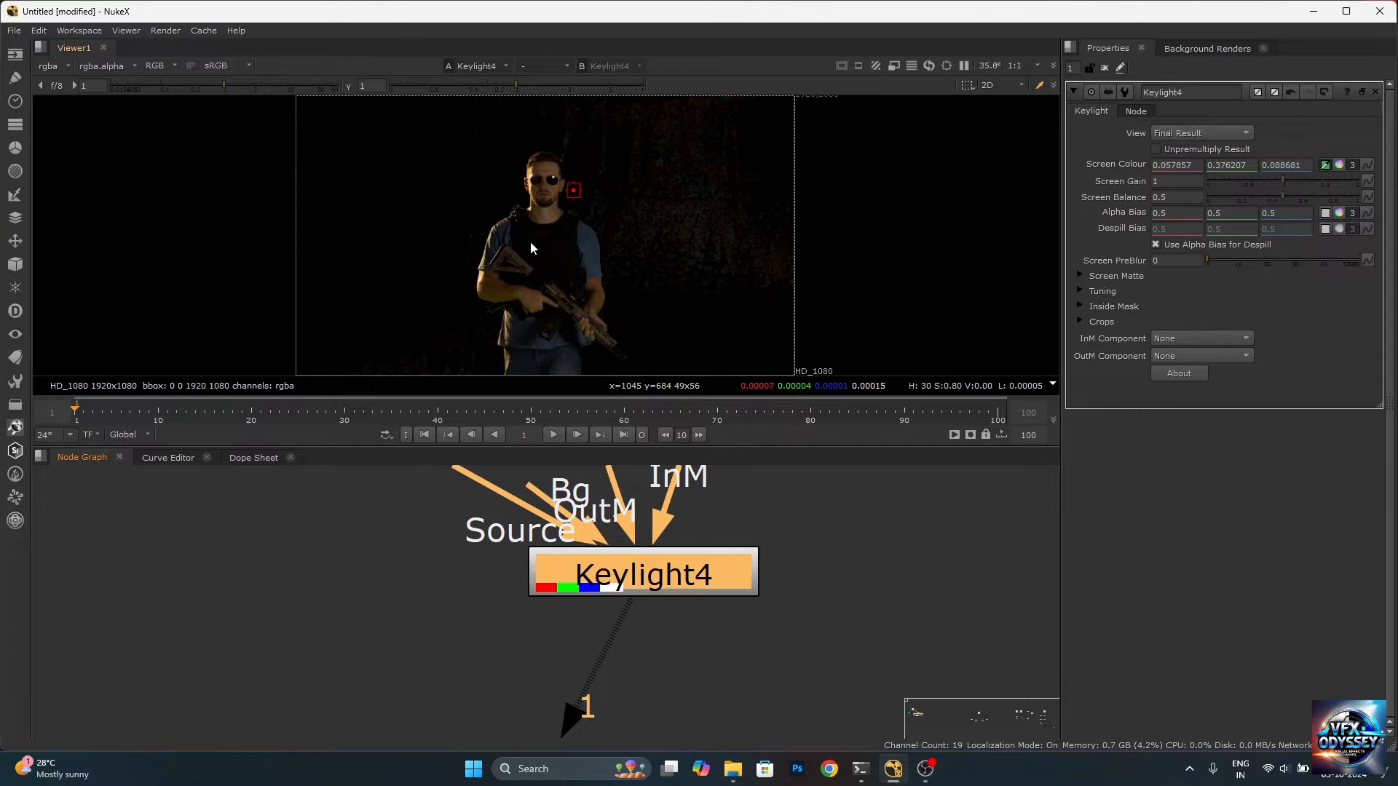
key("a")
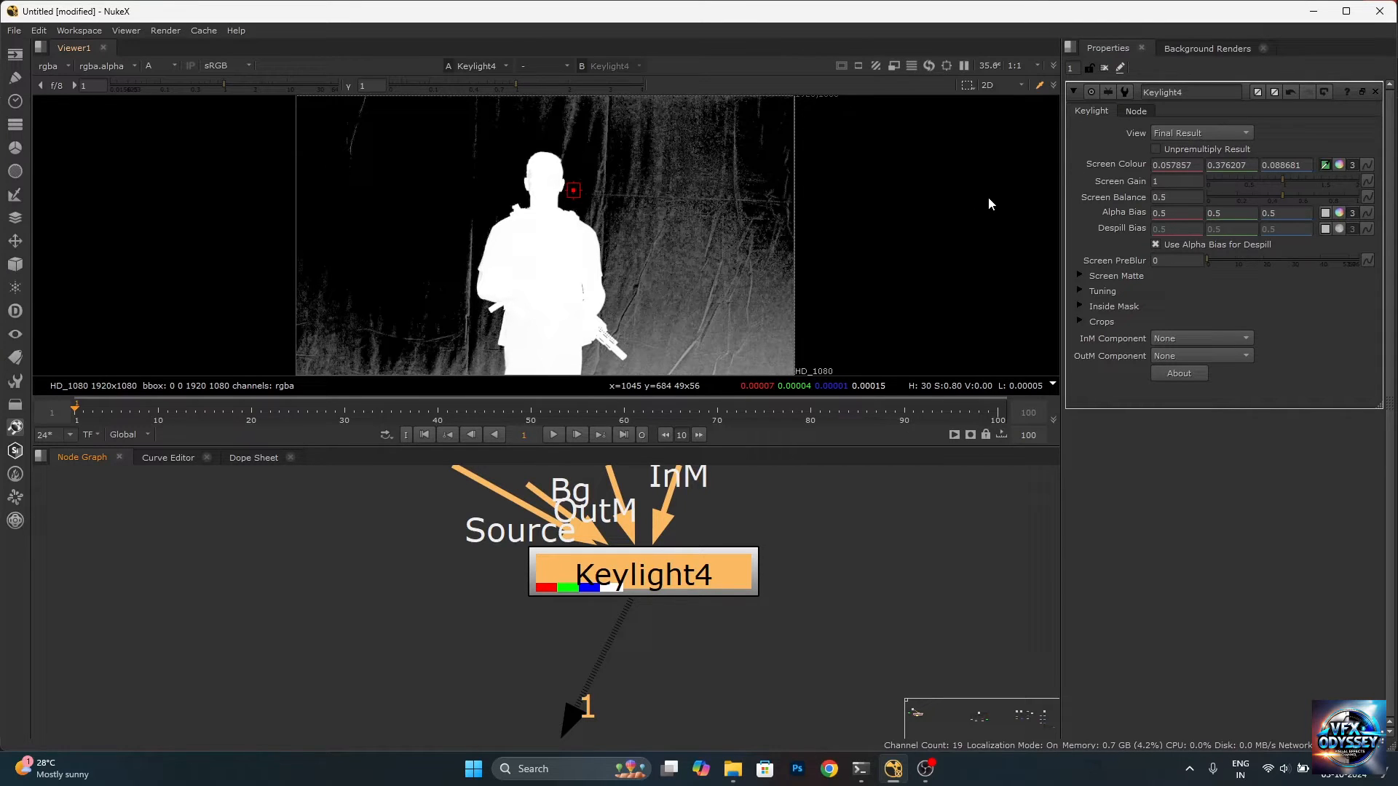
Expand Keylight's Screen Matte settings and raise Clip Black to 0.44.
left_click(1077, 275)
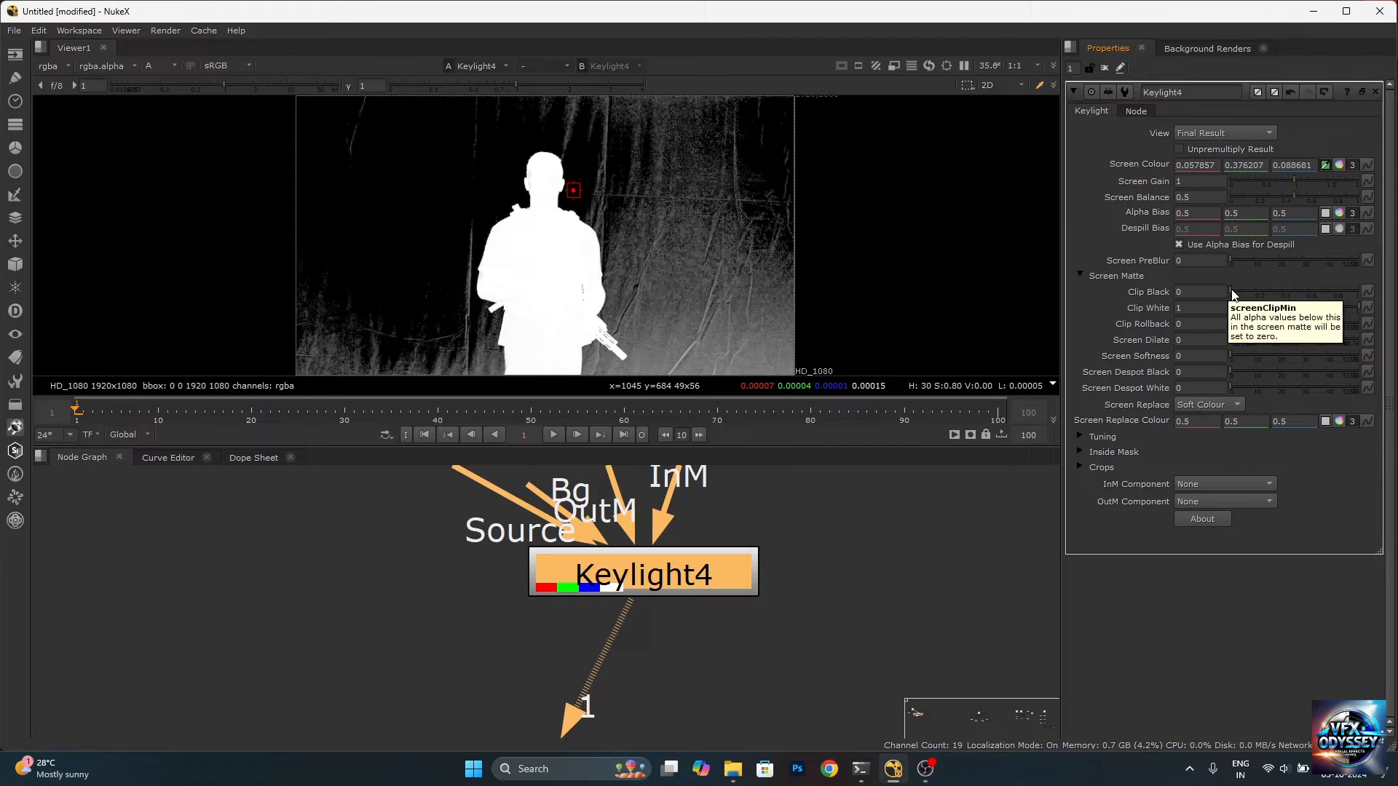
left_click_drag(1233, 293, 1264, 285)
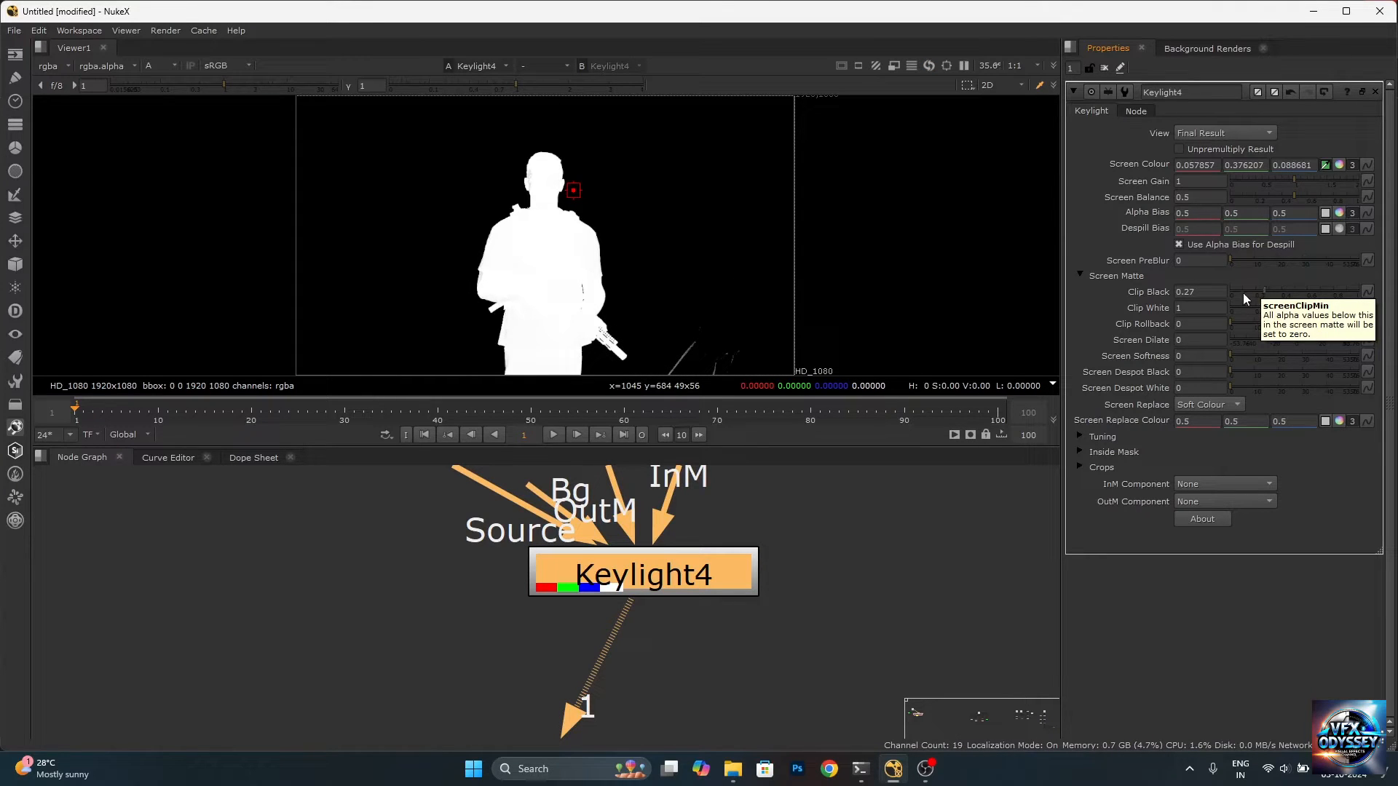
left_click_drag(1264, 290, 1286, 291)
scroll(640, 259, "up", 5)
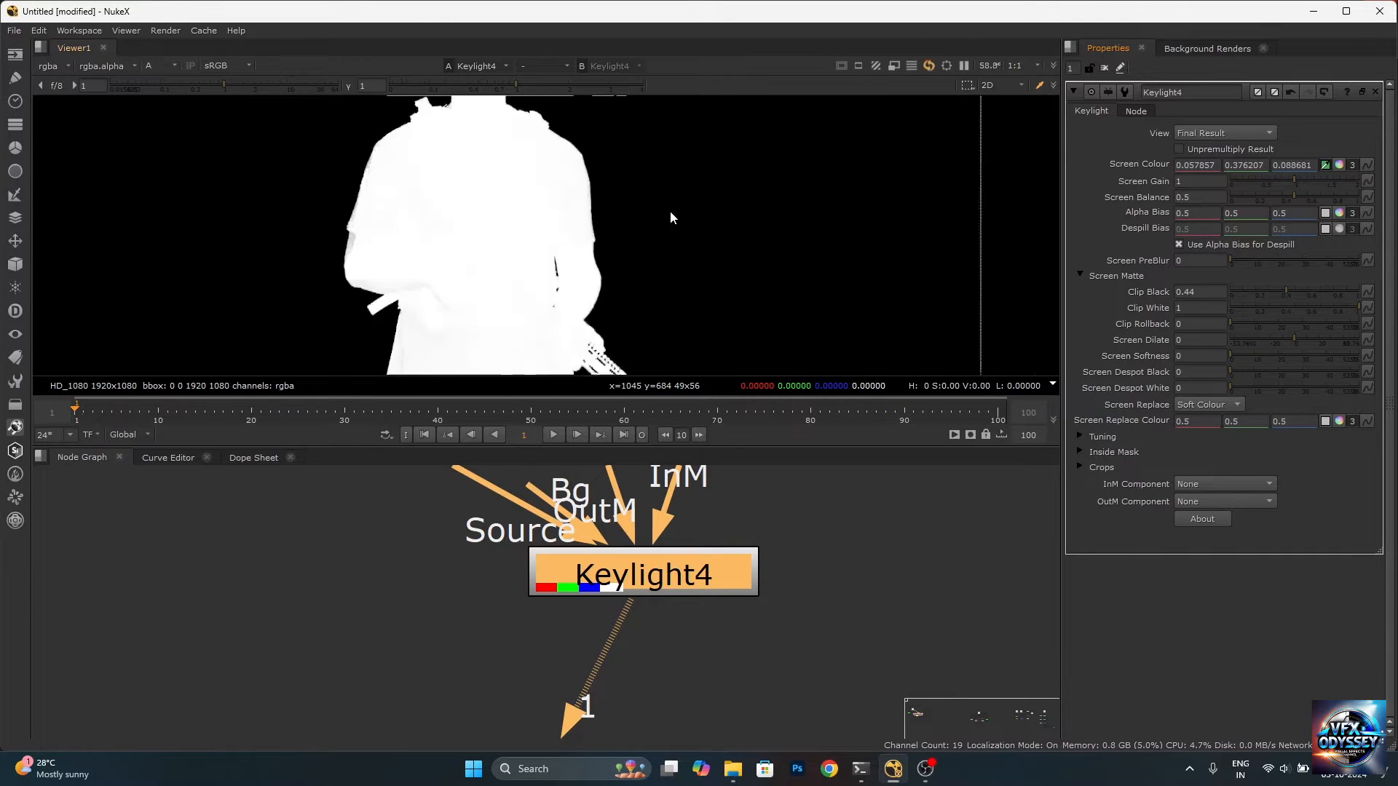
scroll(692, 277, "down", 4)
scroll(662, 217, "down", 3)
scroll(659, 172, "up", 3)
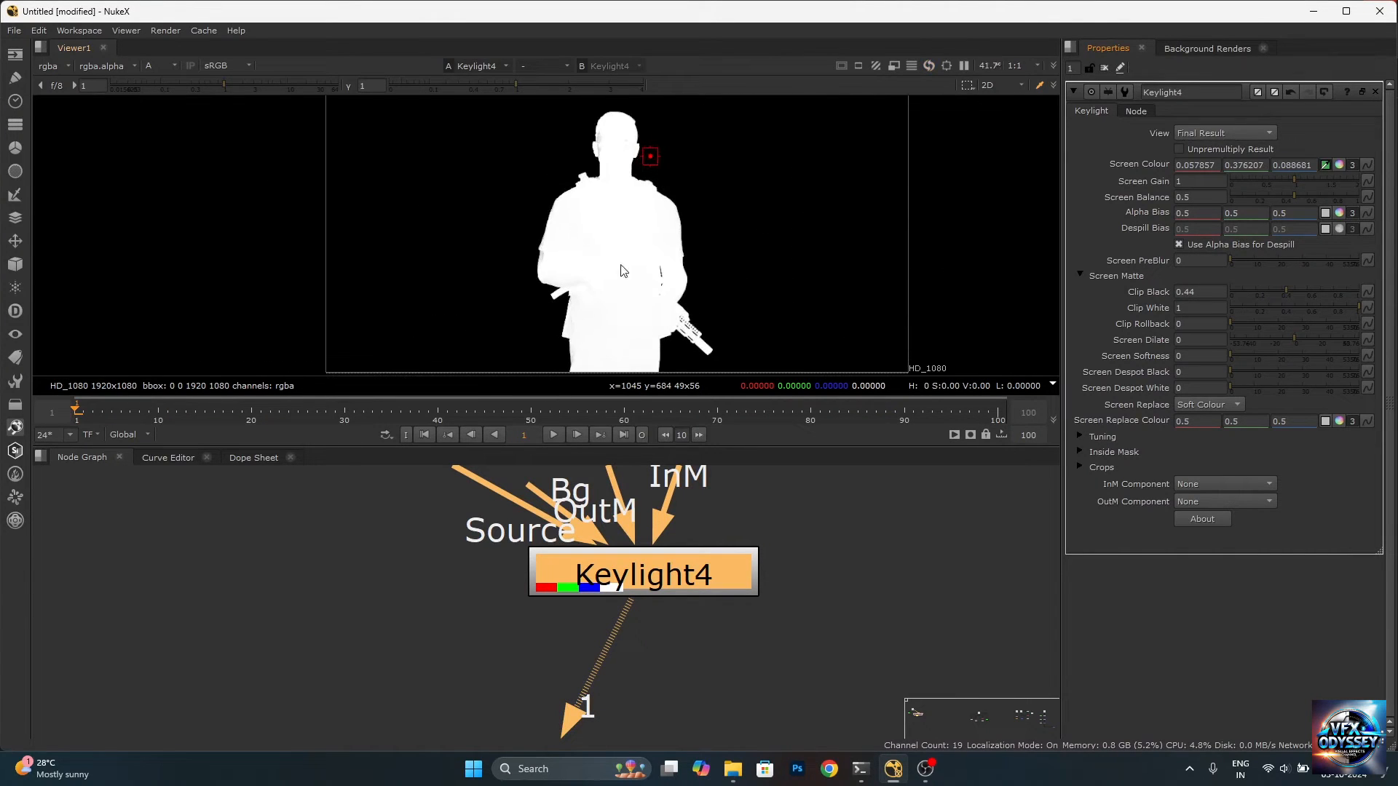
Enlarge the viewer and switch to the workspace layout with a tall viewer beside the properties and node graph.
left_click_drag(582, 450, 585, 545)
scroll(643, 306, "up", 1)
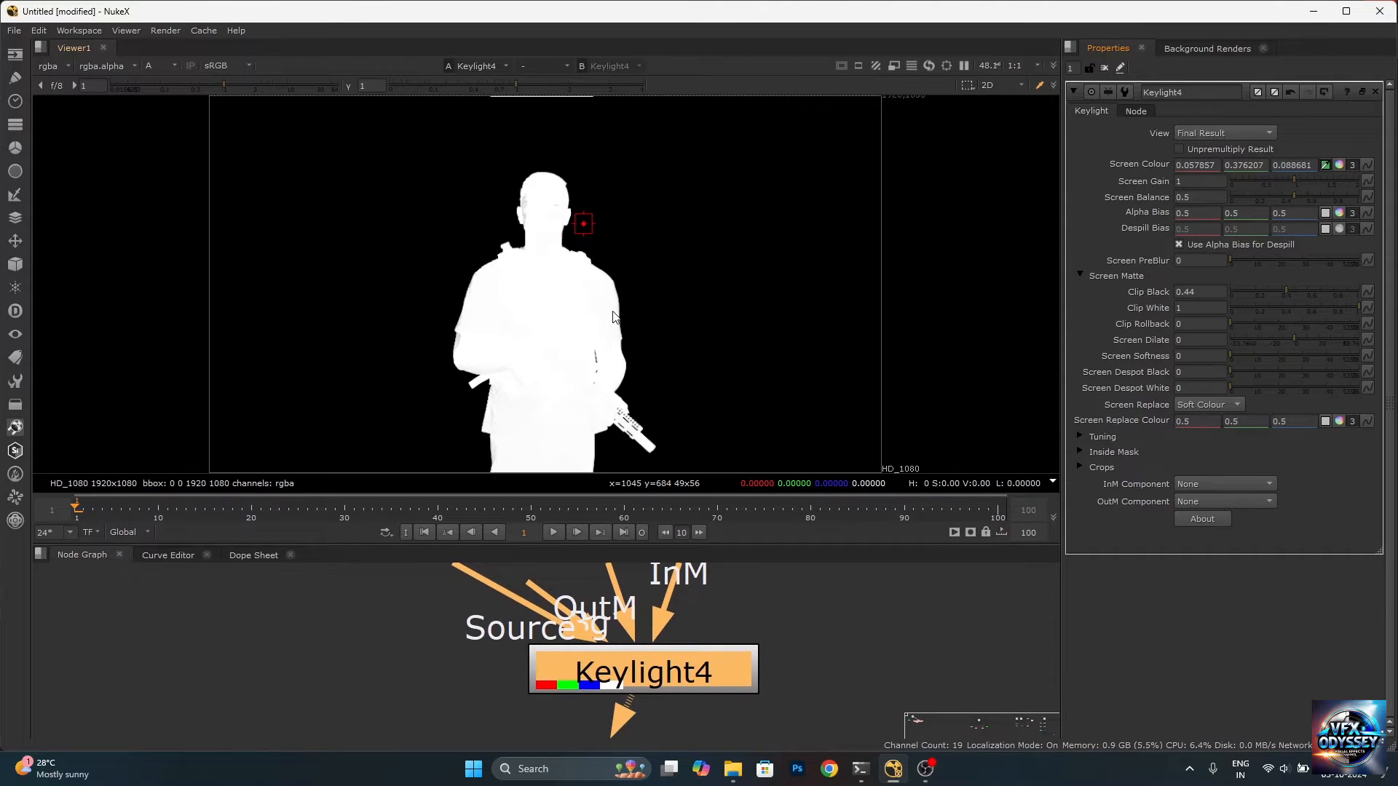
key("shift+F4")
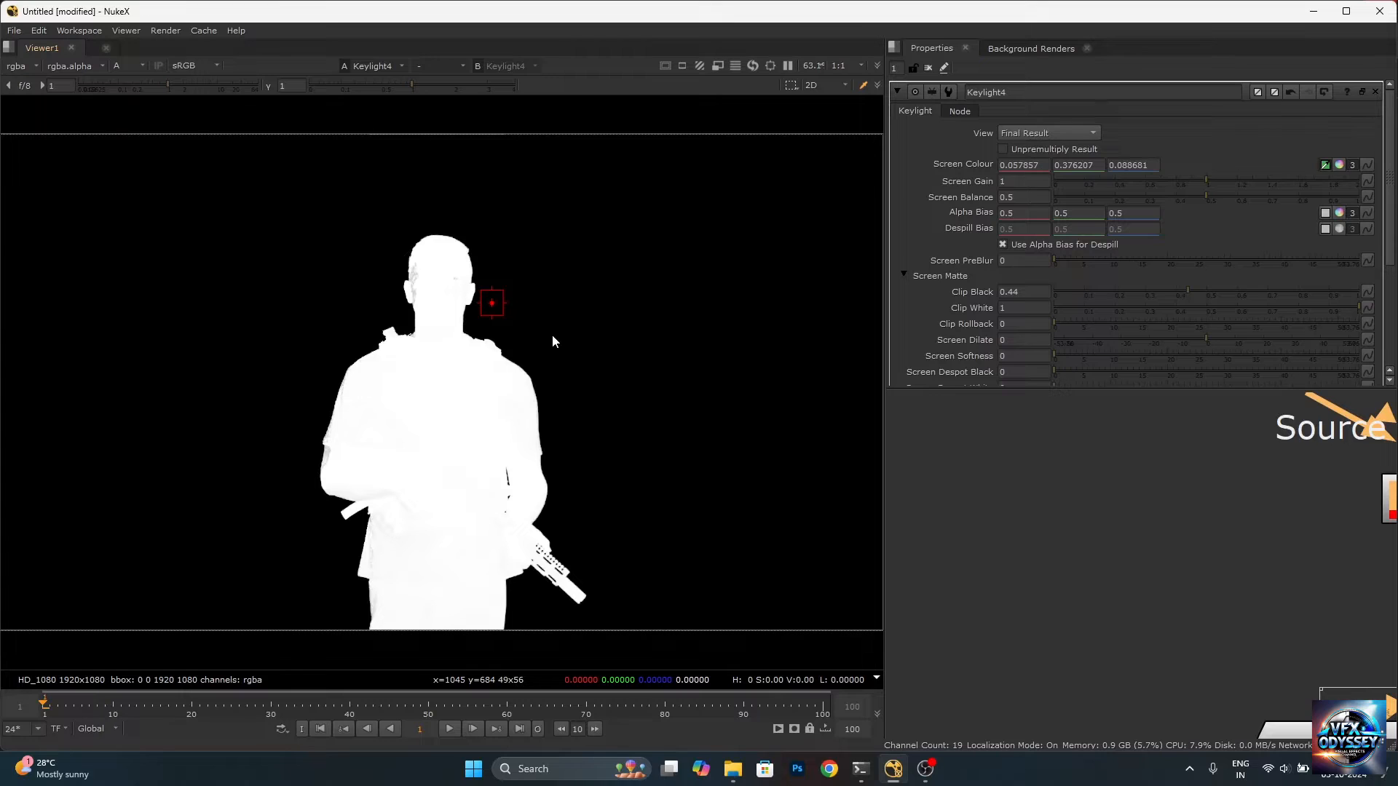
scroll(1063, 522, "down", 6)
scroll(1153, 491, "up", 3)
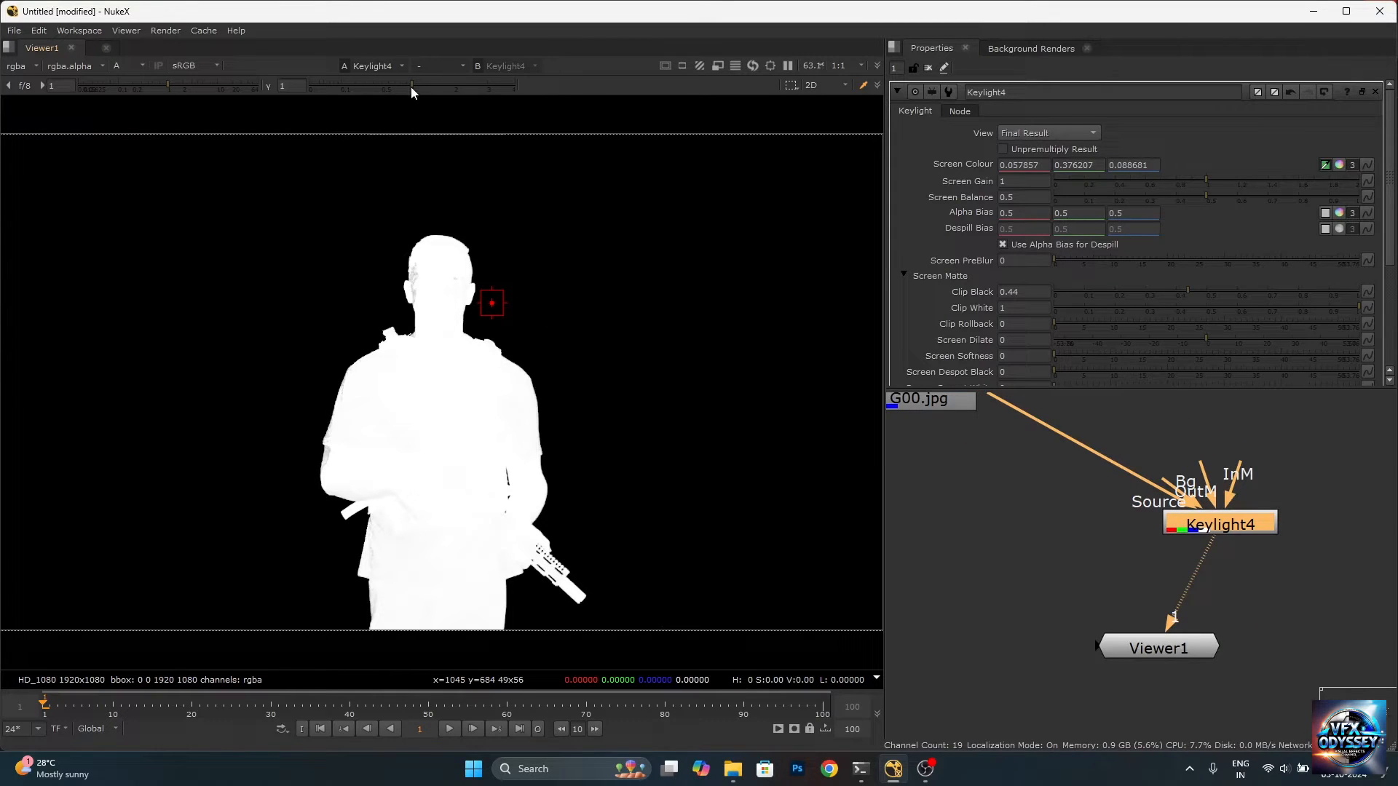
Lower the viewer gamma to 0.095 and inspect the man's matte for grey areas.
left_click_drag(412, 83, 341, 84)
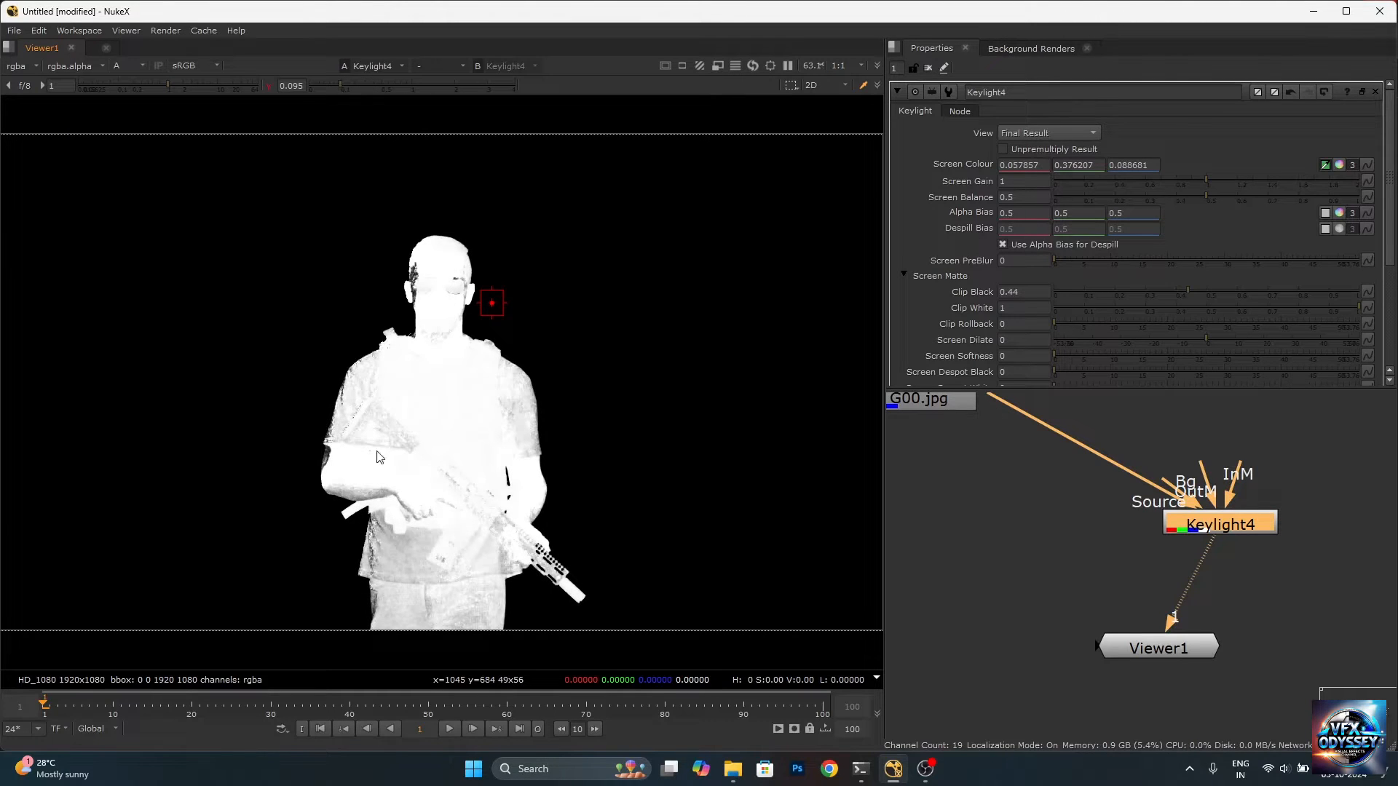
scroll(452, 548, "up", 4)
scroll(526, 539, "down", 4)
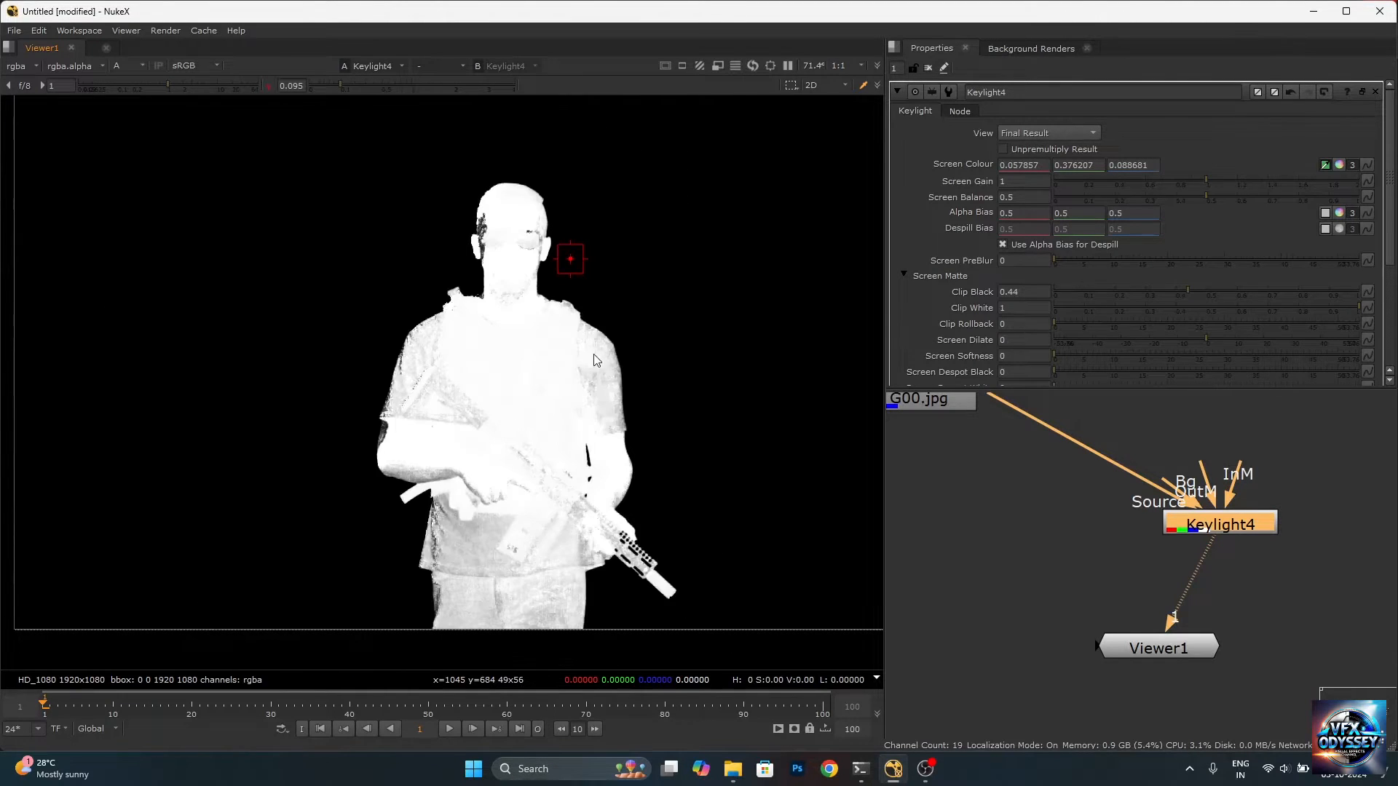
scroll(527, 241, "up", 5)
scroll(499, 335, "down", 5)
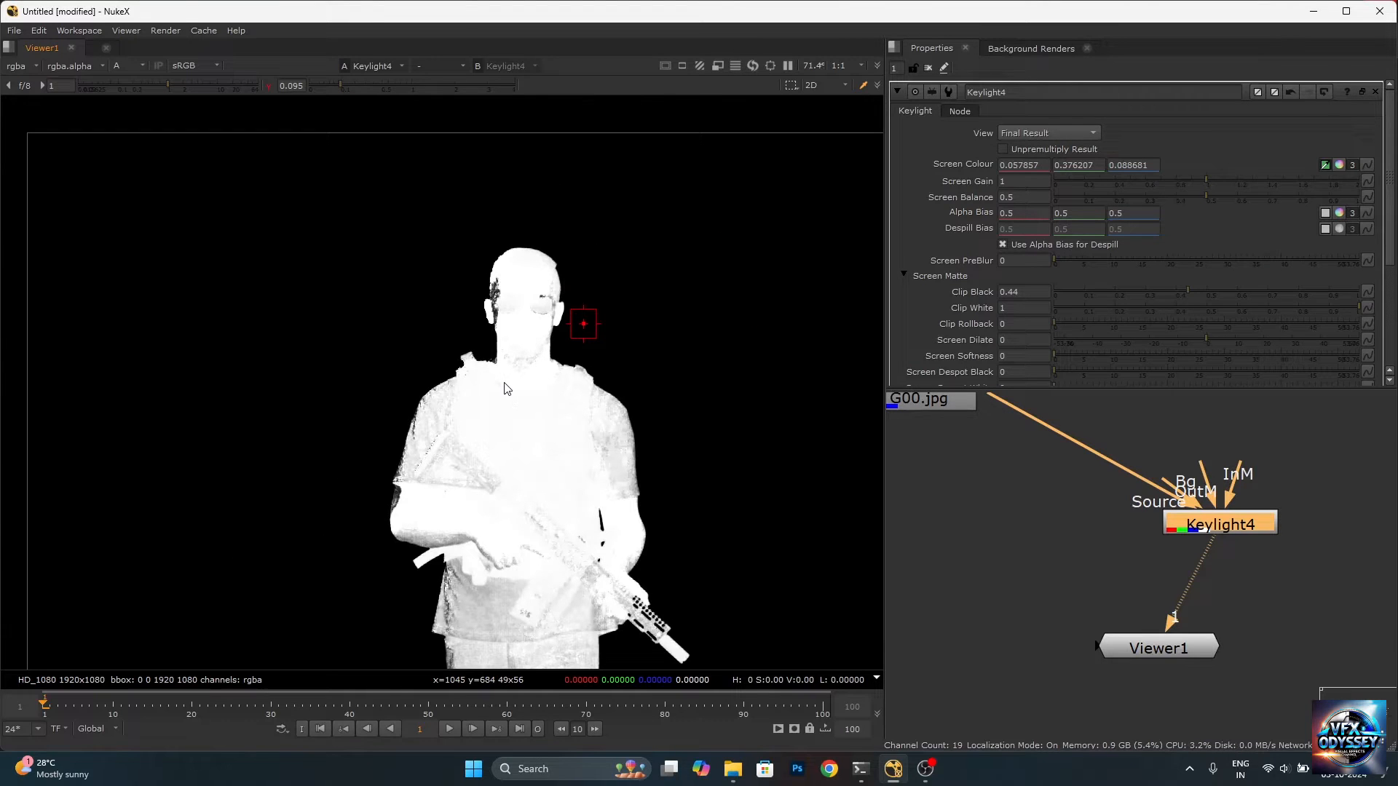
Lower Keylight's Clip White to 0.665 to make the man's matte solid, and return the viewer gamma to 1.
scroll(539, 359, "down", 2)
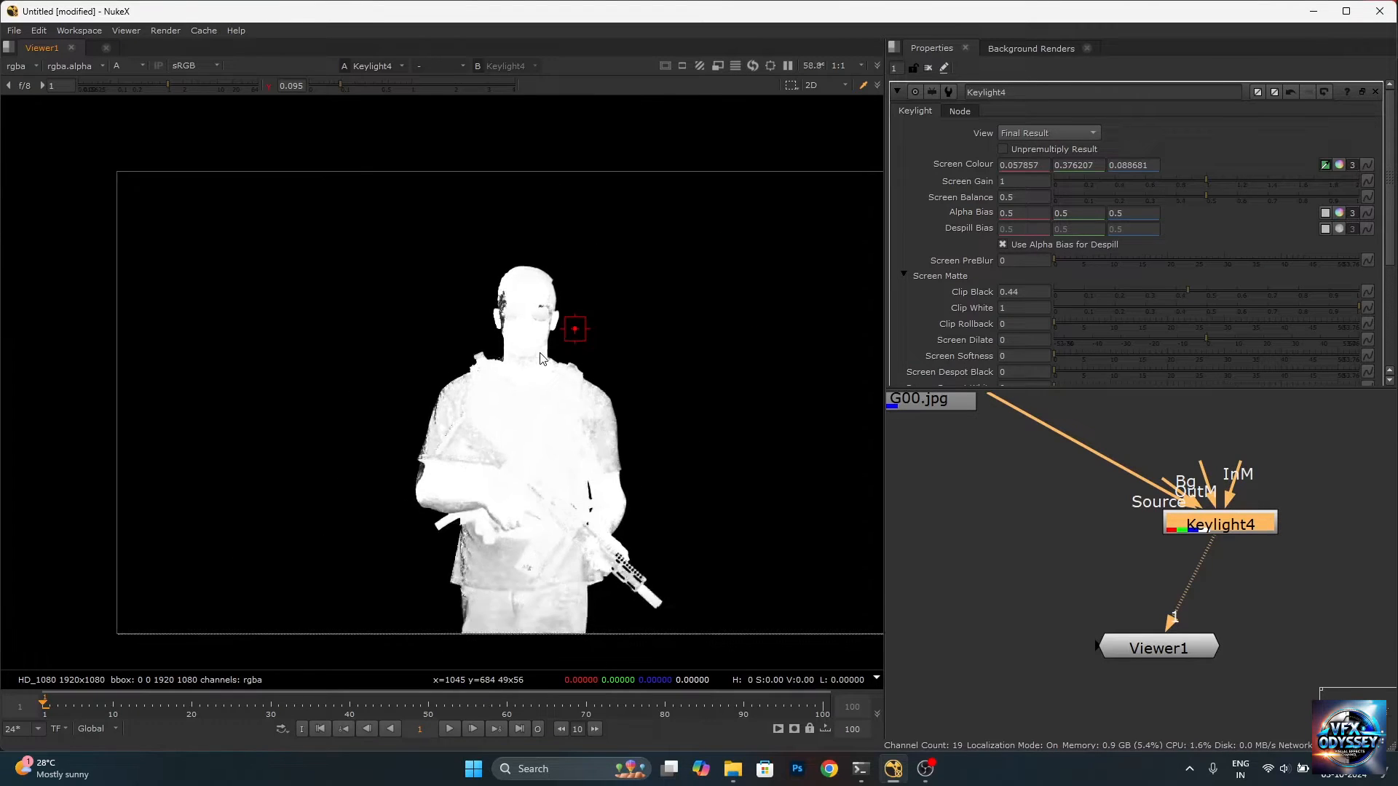
scroll(534, 464, "up", 2)
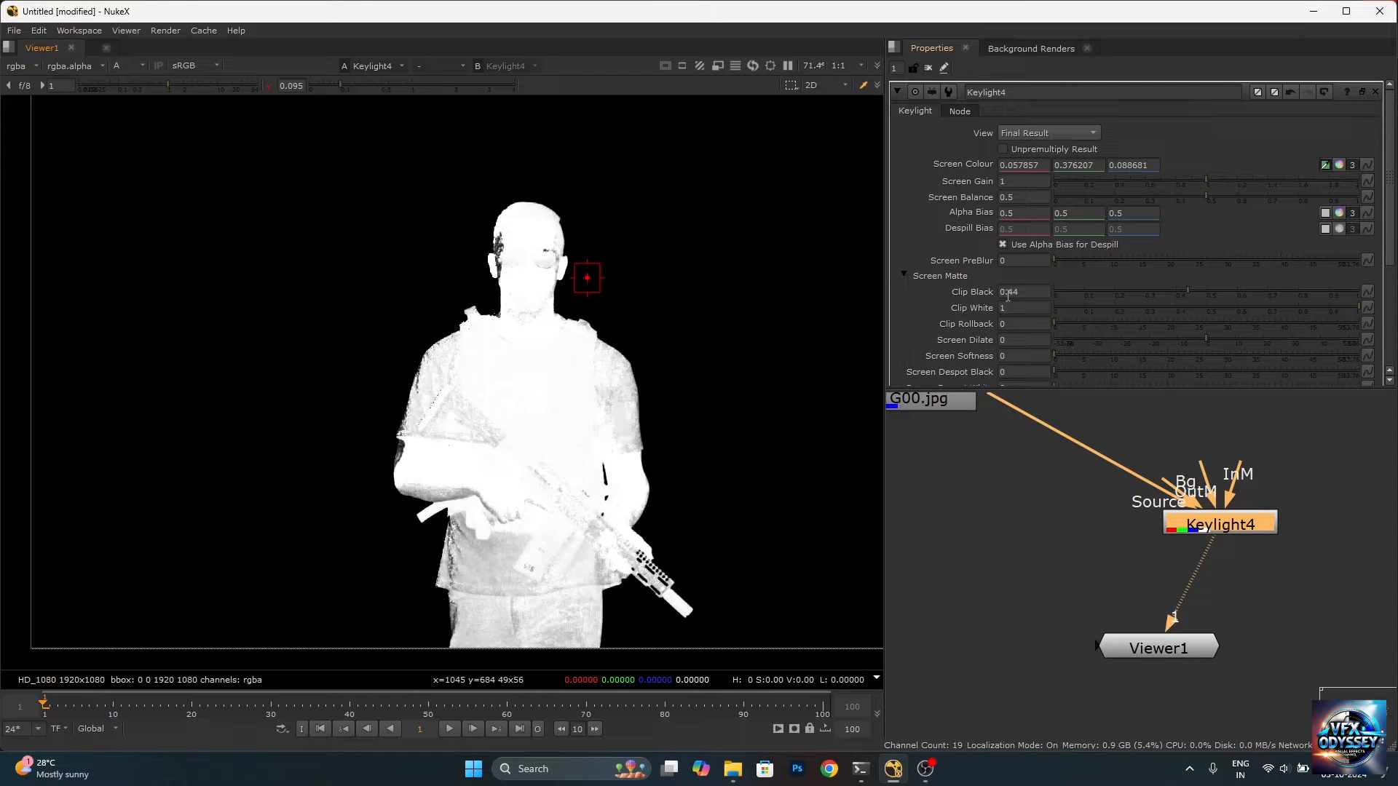
left_click_drag(1357, 307, 1274, 300)
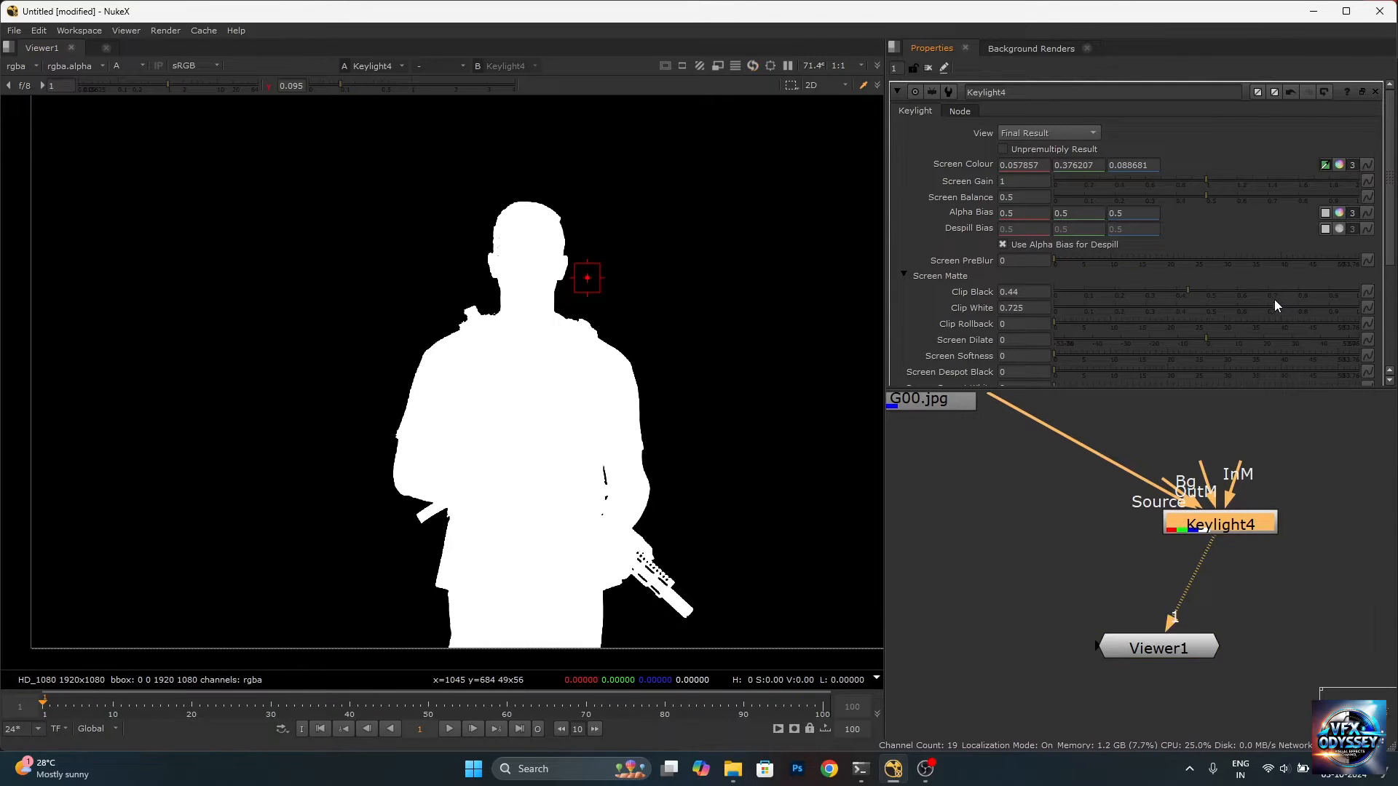
scroll(477, 226, "up", 5)
scroll(463, 276, "down", 5)
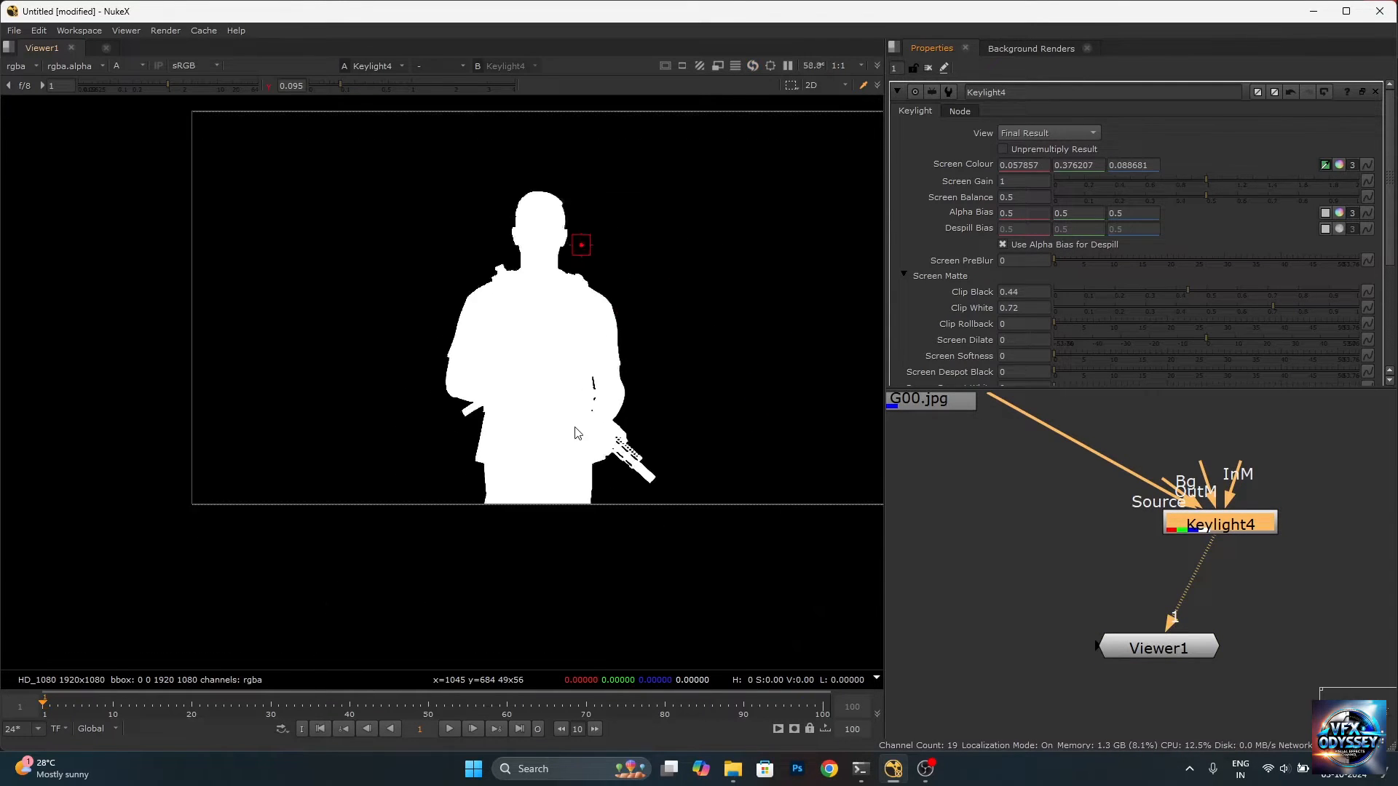
scroll(542, 277, "up", 4)
scroll(535, 474, "down", 4)
scroll(521, 302, "up", 3)
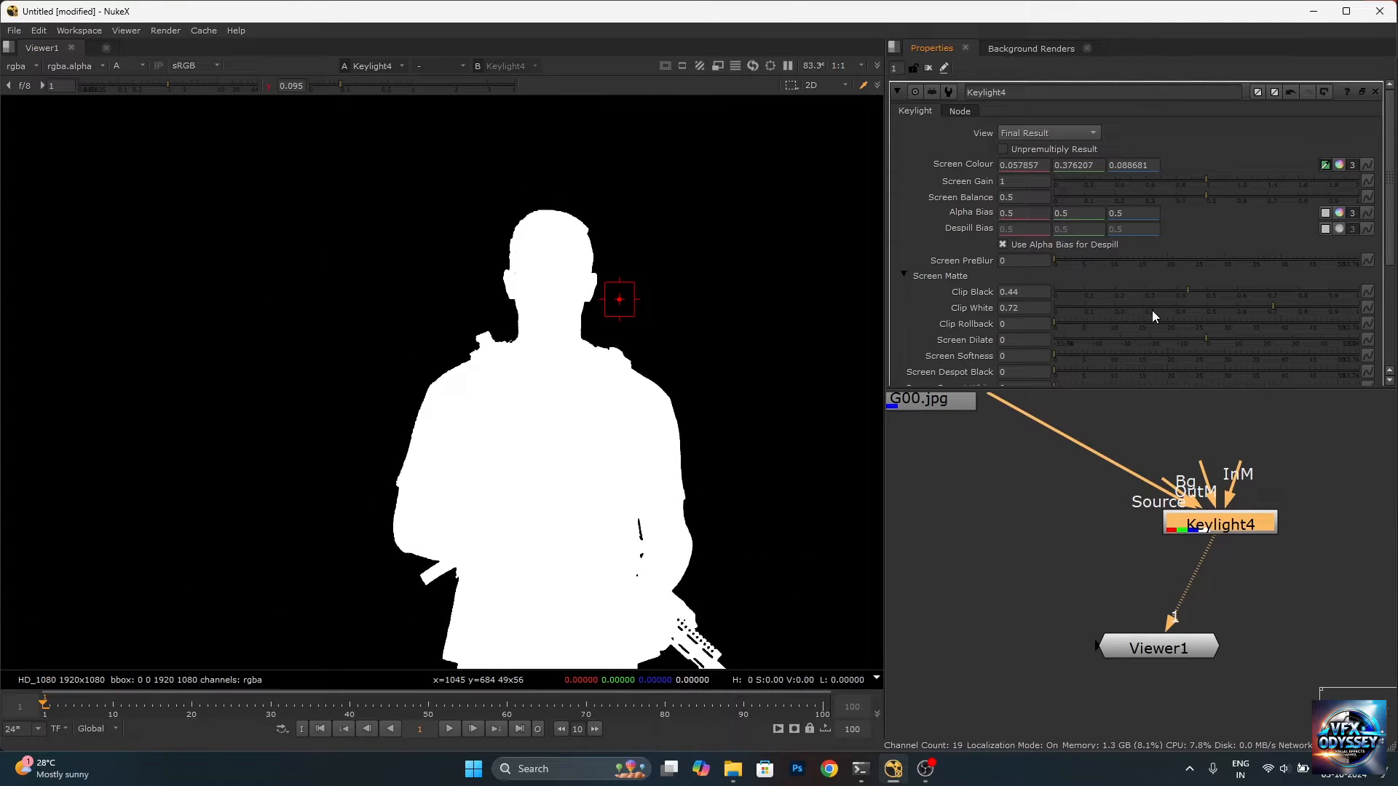
left_click_drag(1279, 308, 1258, 309)
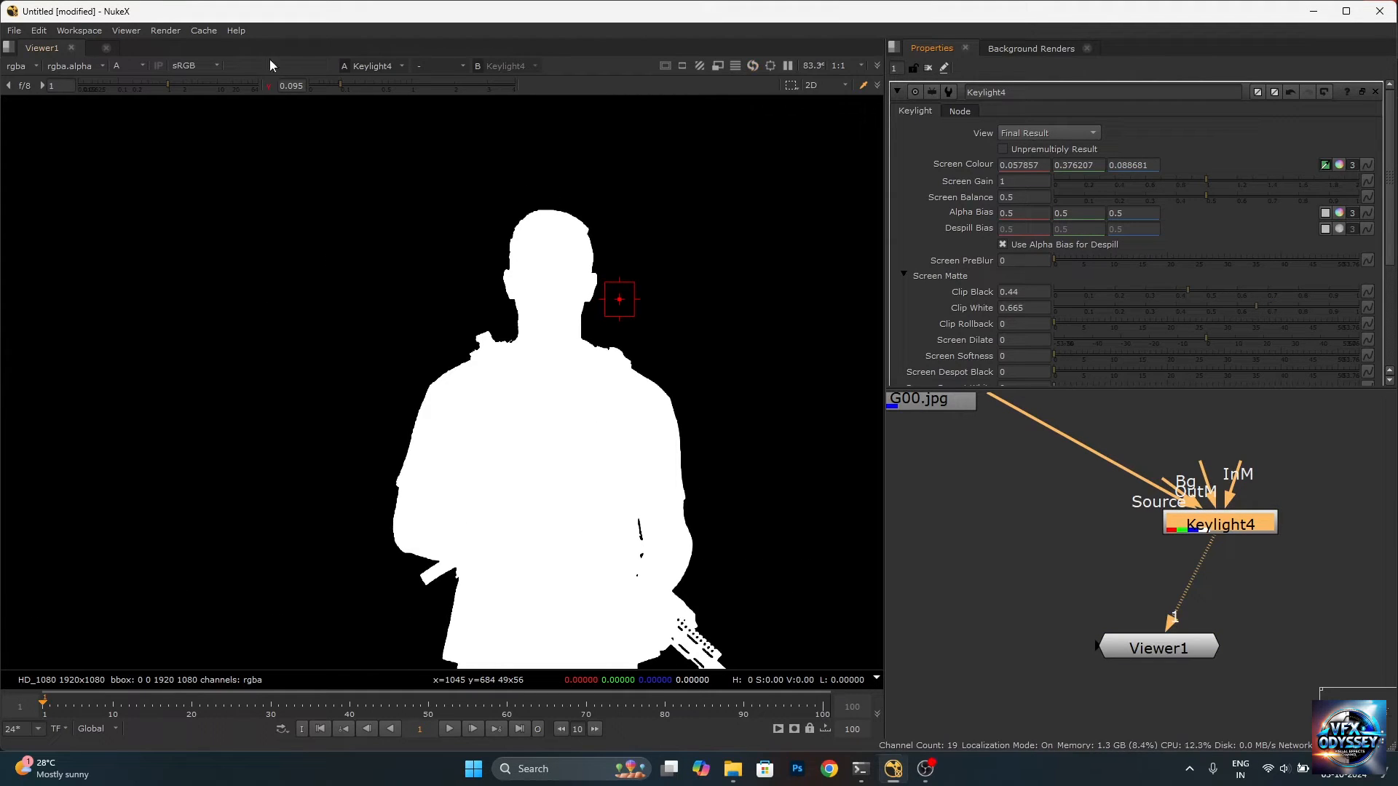
scroll(508, 282, "down", 3)
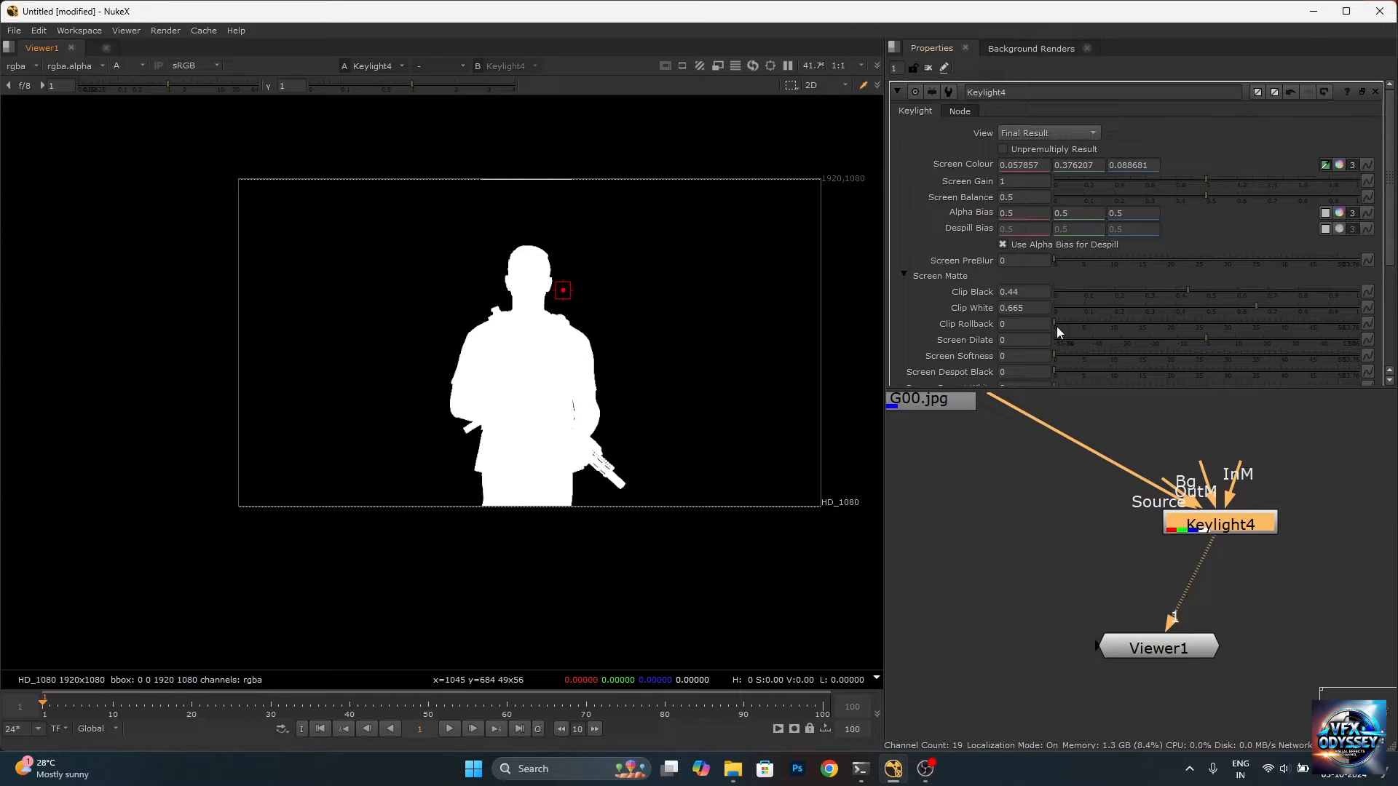
Try Clip Rollback, a Screen Dilate of -13 and a Screen Softness of 24.6 on the matte, resetting each to 0.
left_click_drag(1054, 323, 1020, 337)
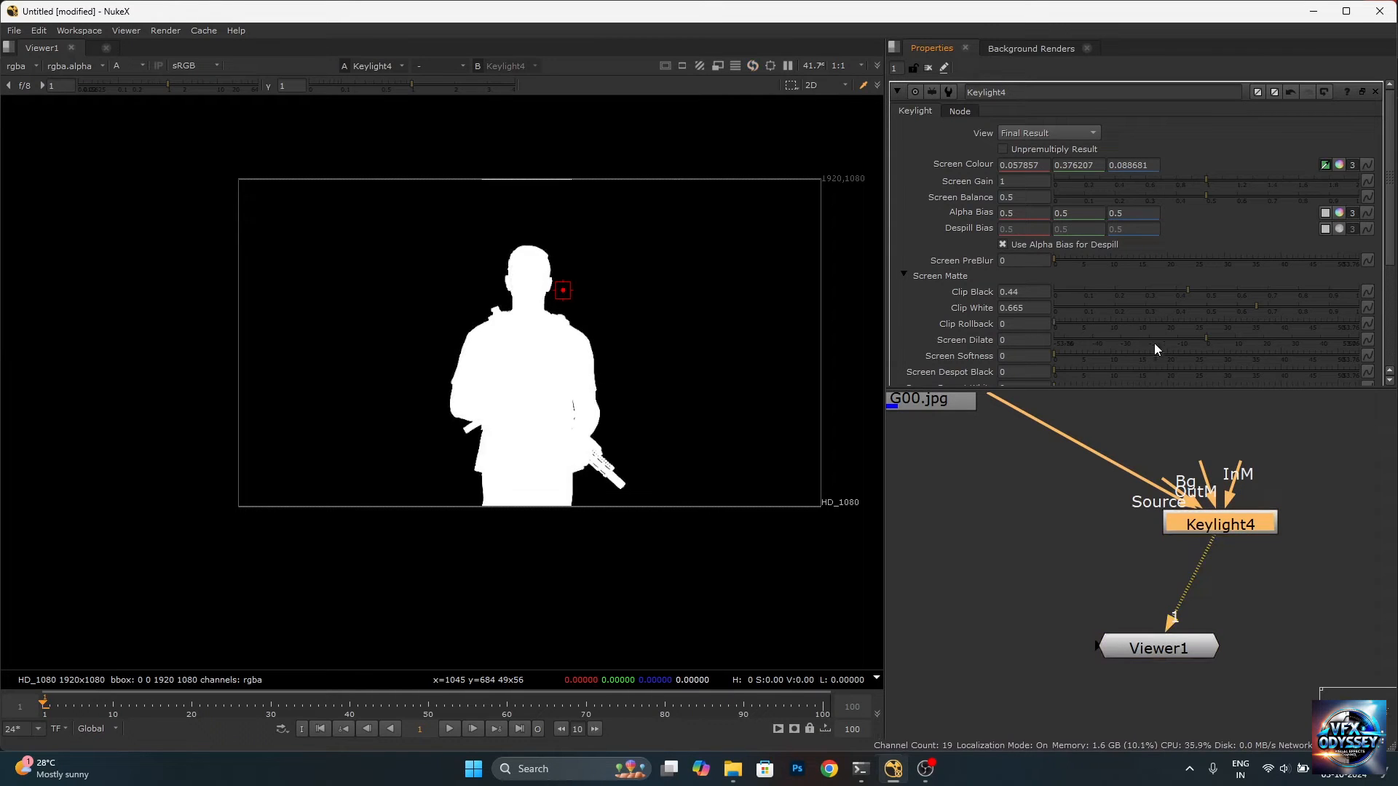
left_click_drag(1208, 337, 1169, 335)
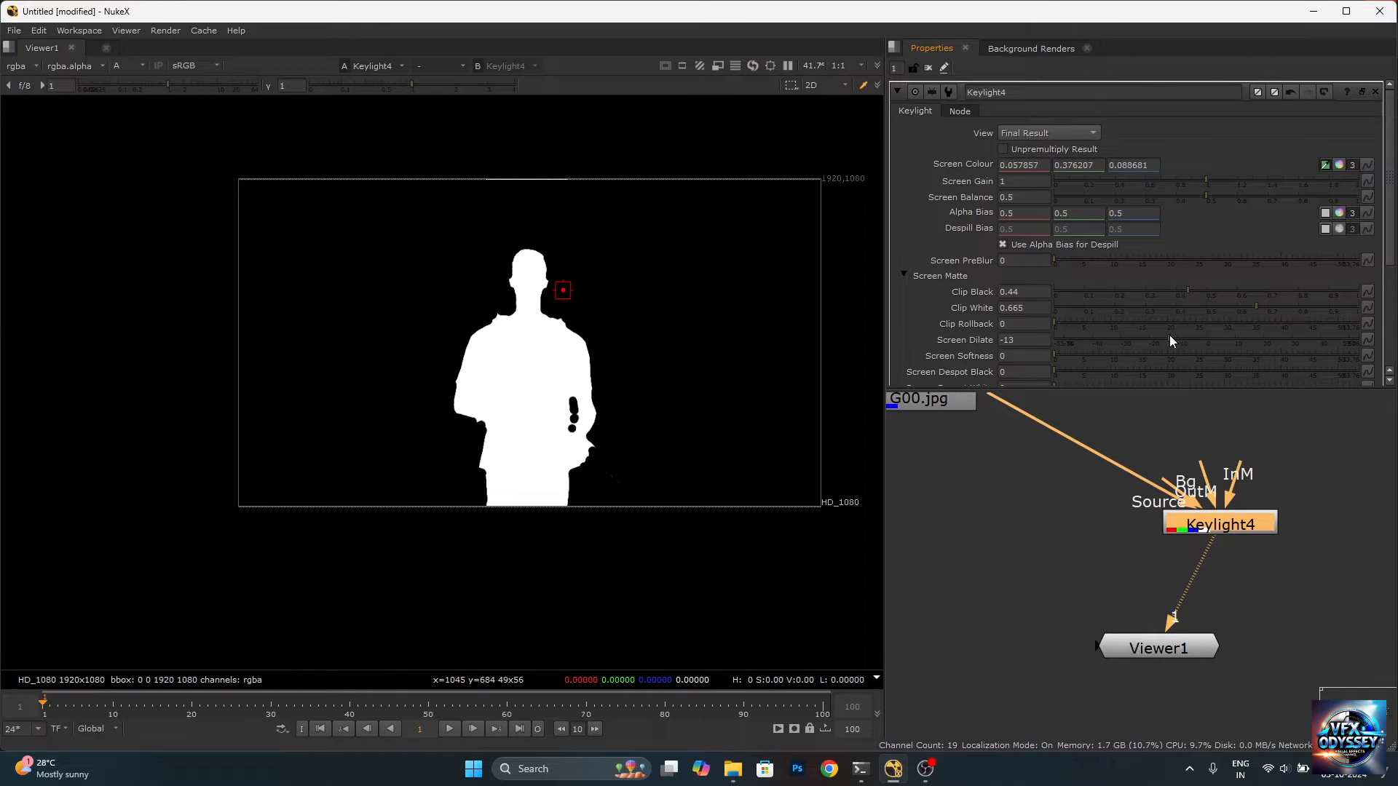
left_click(1169, 337, "ctrl")
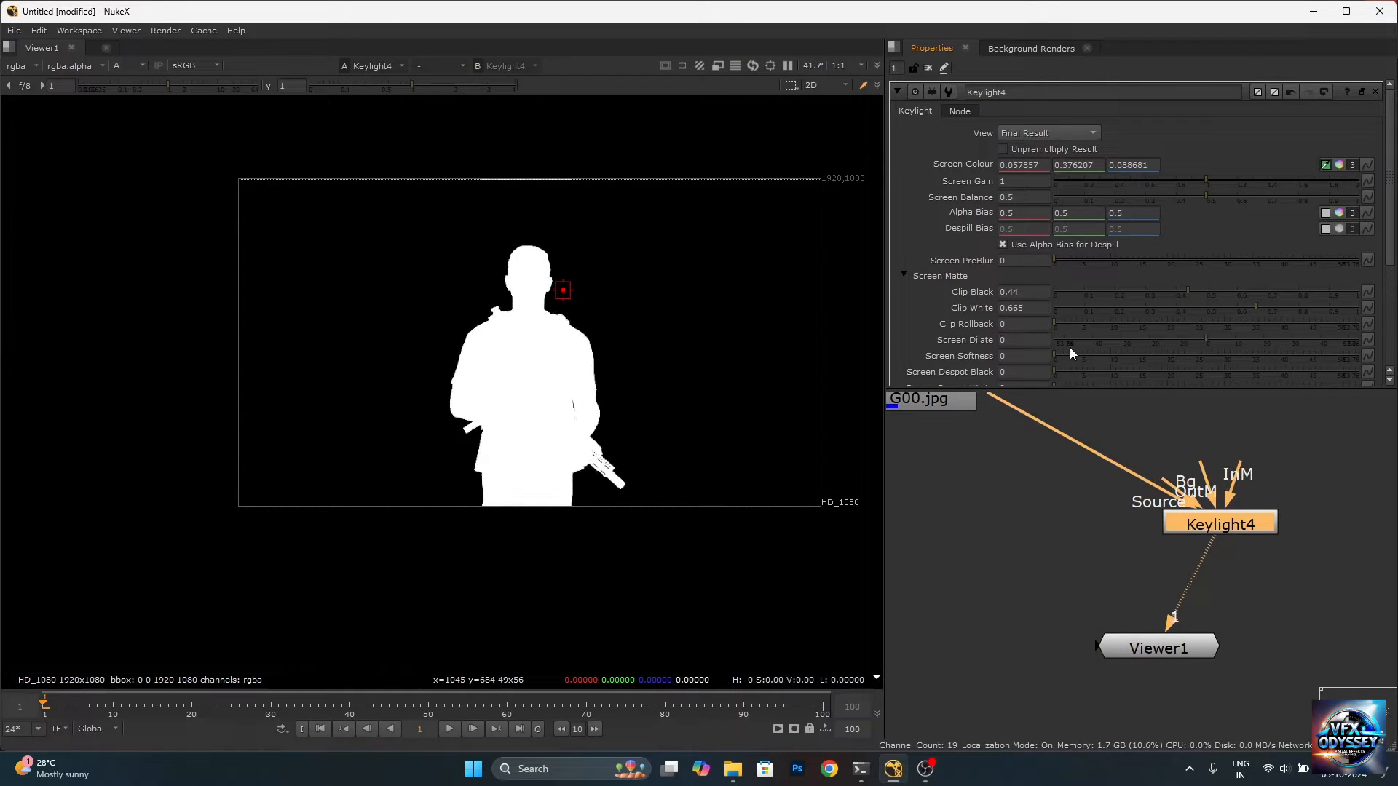
left_click_drag(1062, 357, 1198, 357)
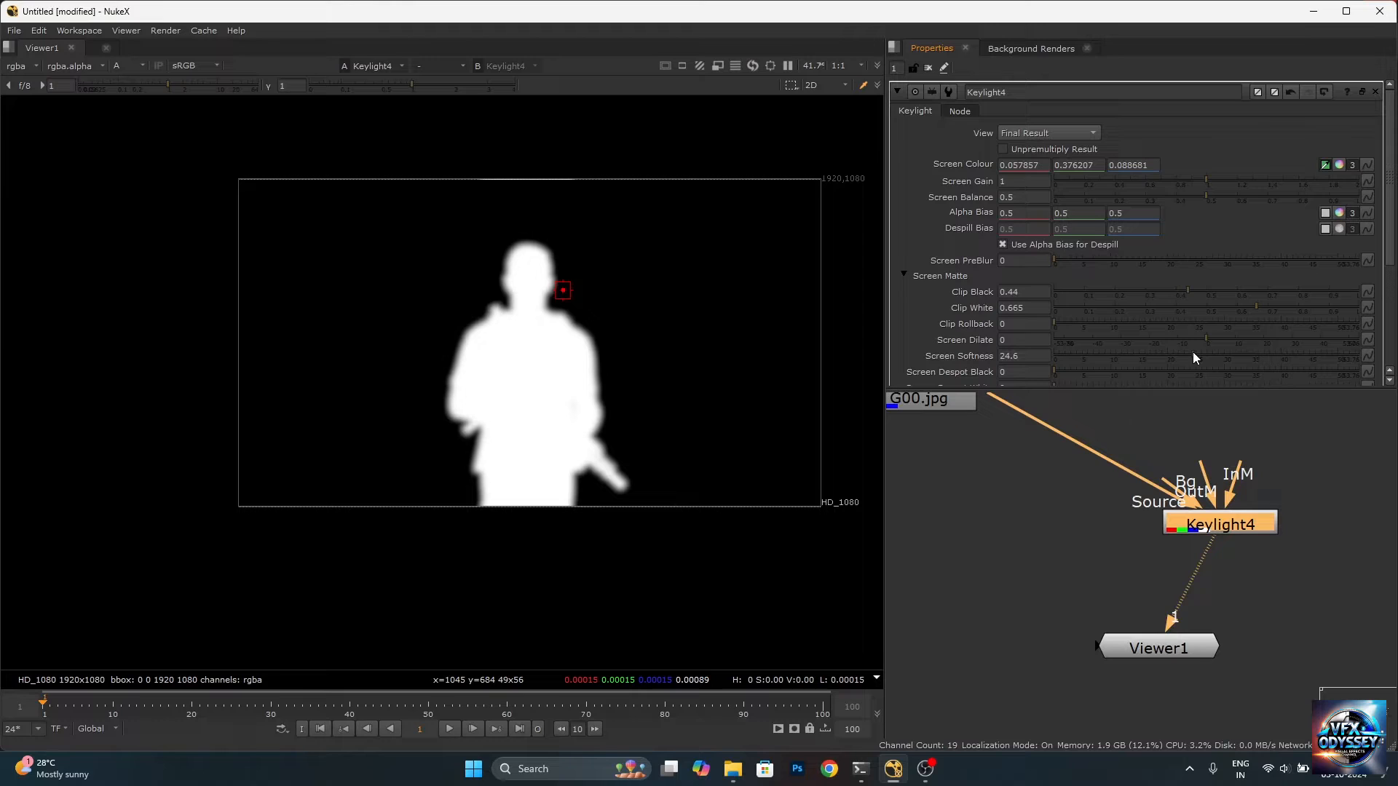
key("ctrl+z")
Add a Roto node beside Keylight and connect it to Keylight's InM input.
scroll(1077, 342, "down", 3)
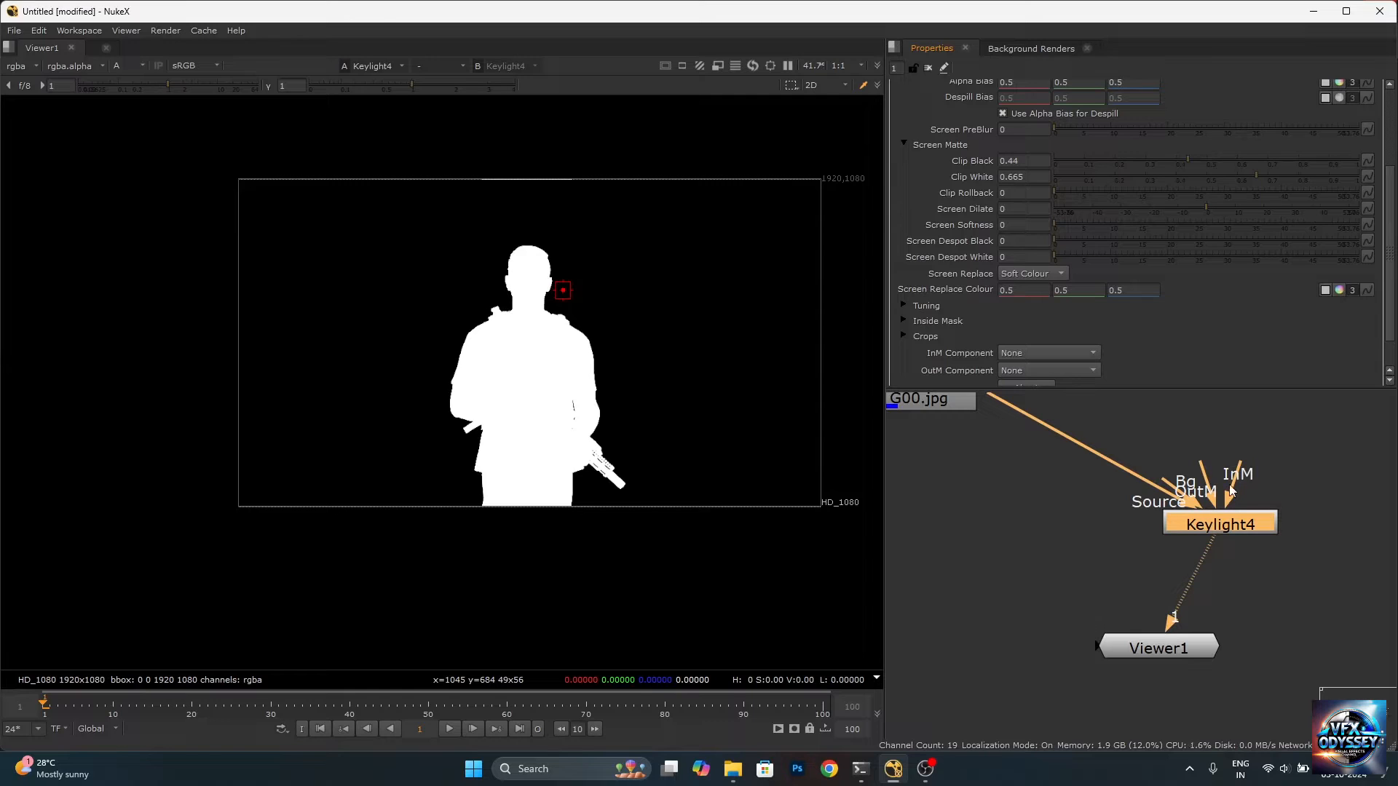
left_click_drag(1229, 483, 1345, 482)
scroll(1226, 532, "down", 3)
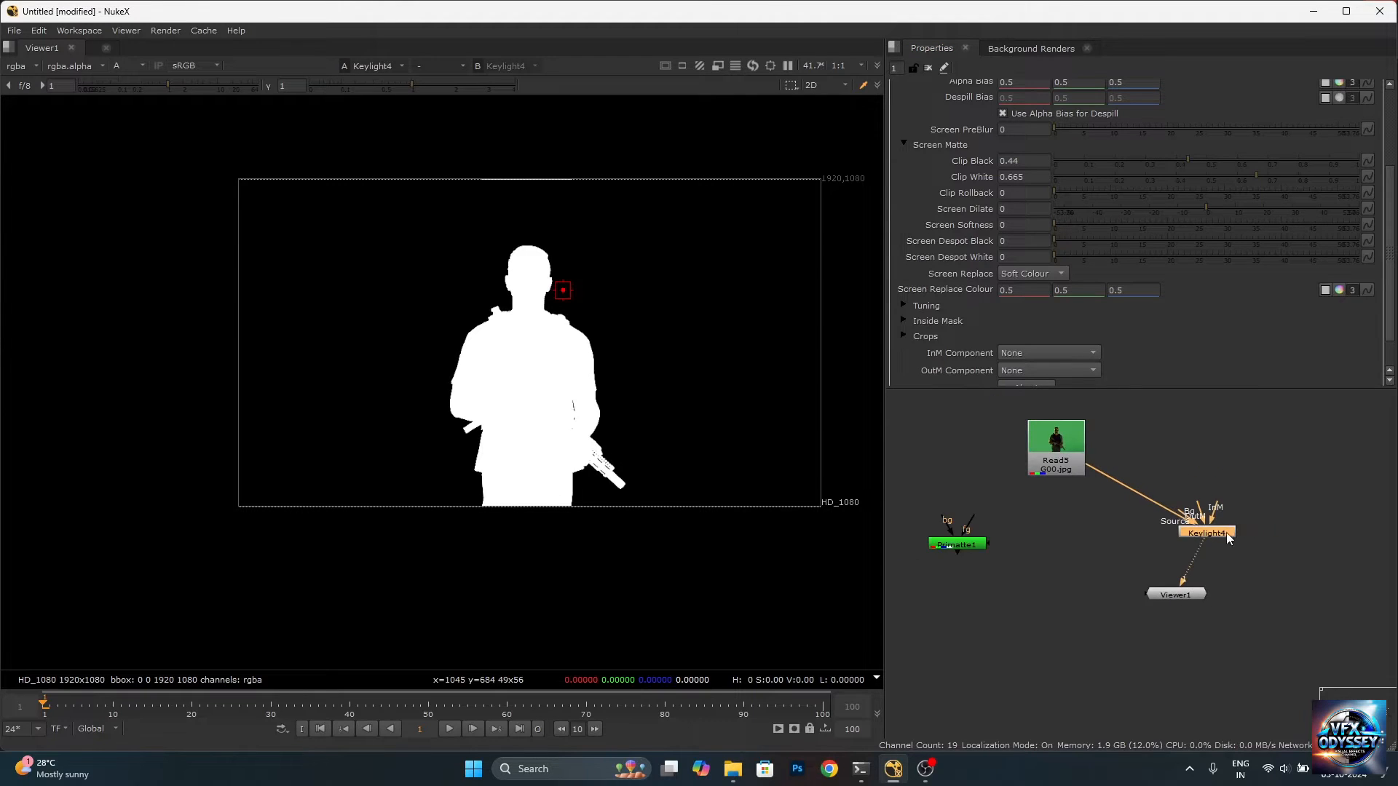
scroll(1237, 532, "up", 5)
key("o")
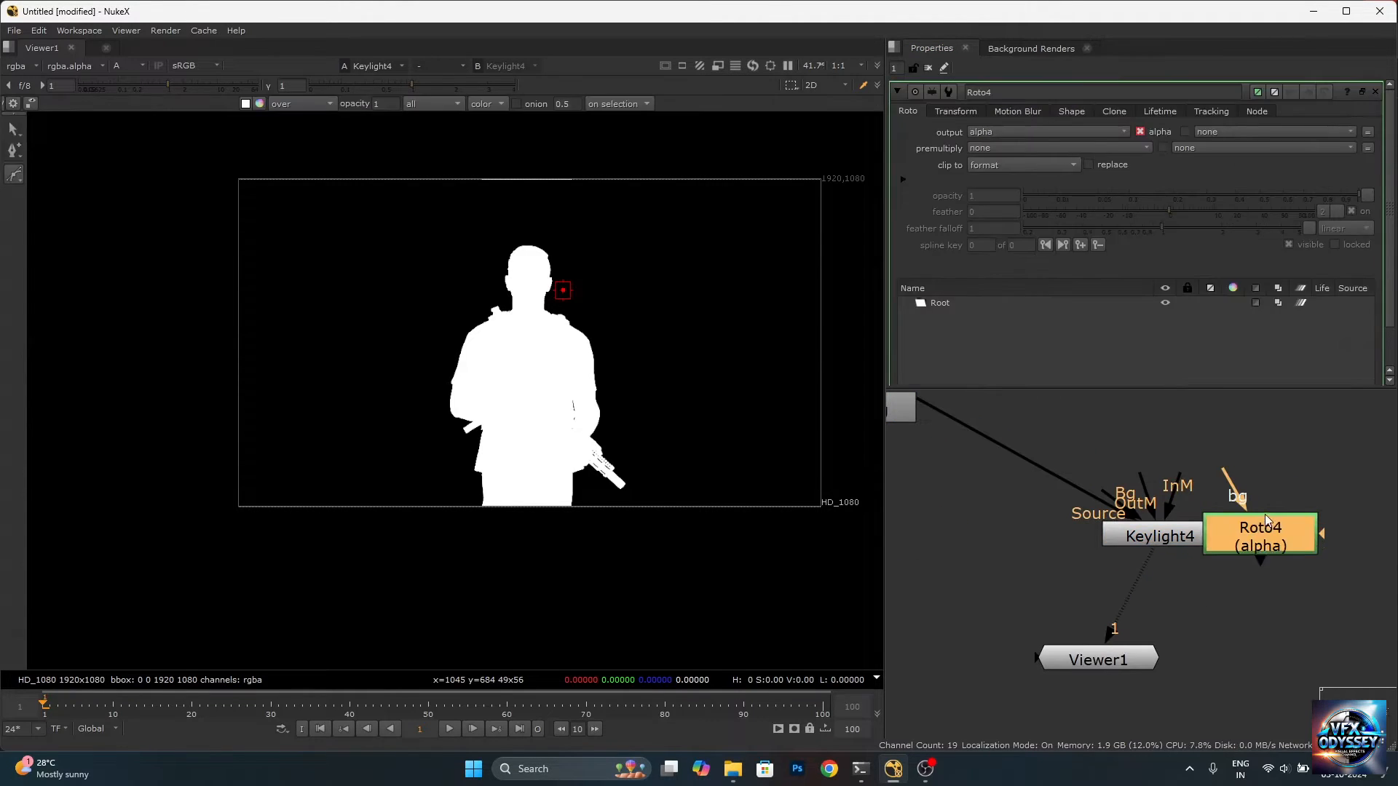
left_click_drag(1264, 515, 1325, 543)
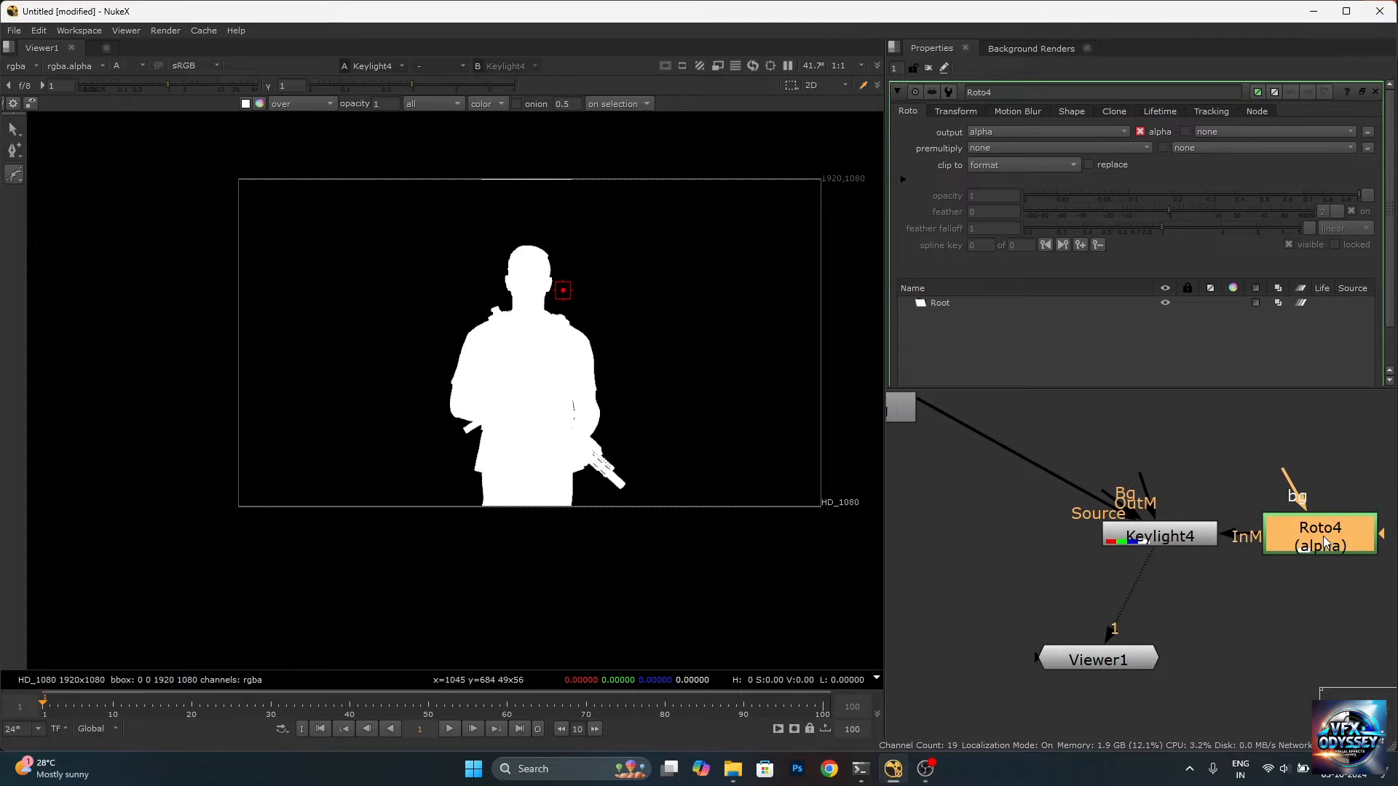
Draw an ellipse roto shape around the small black holes between the man's torso and arm.
scroll(562, 429, "up", 2)
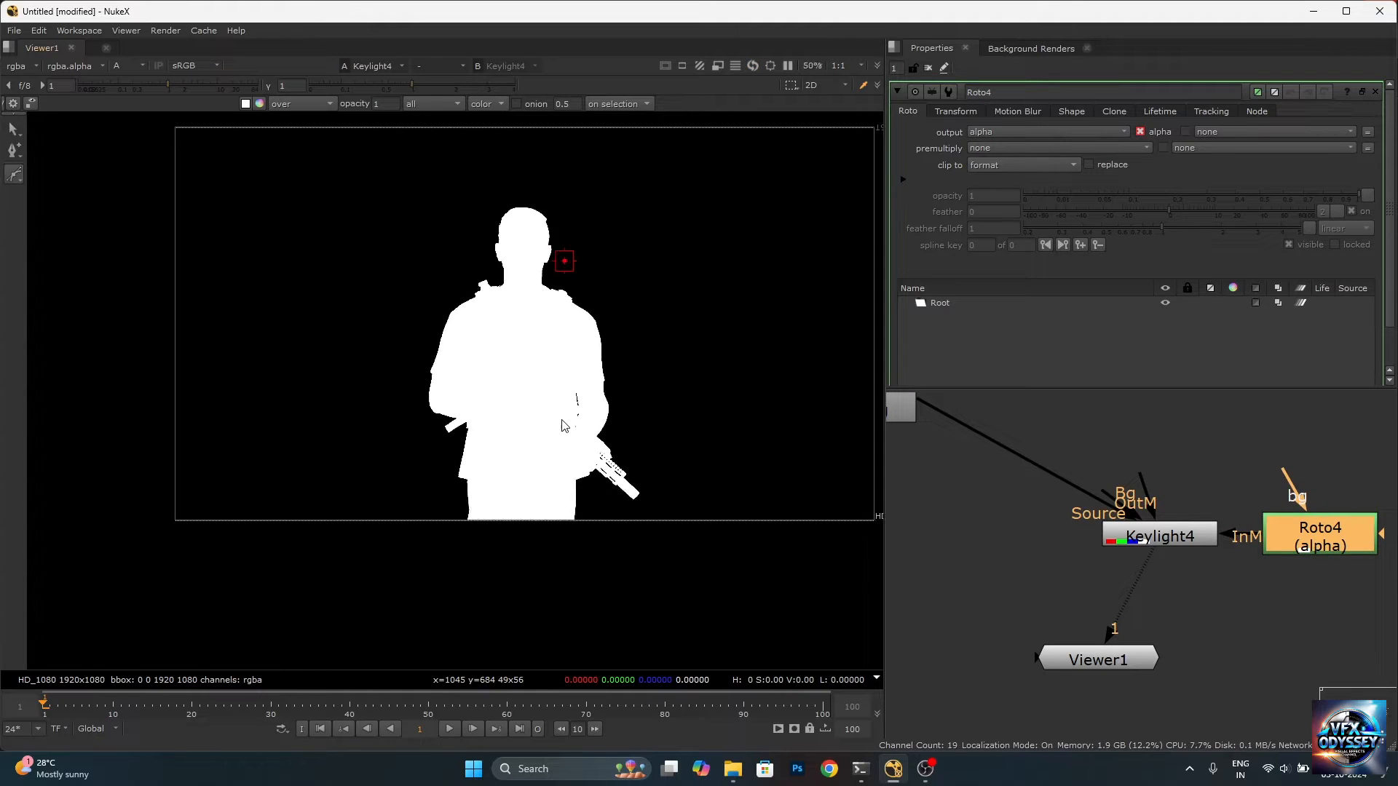
scroll(562, 425, "up", 3)
scroll(528, 386, "up", 2)
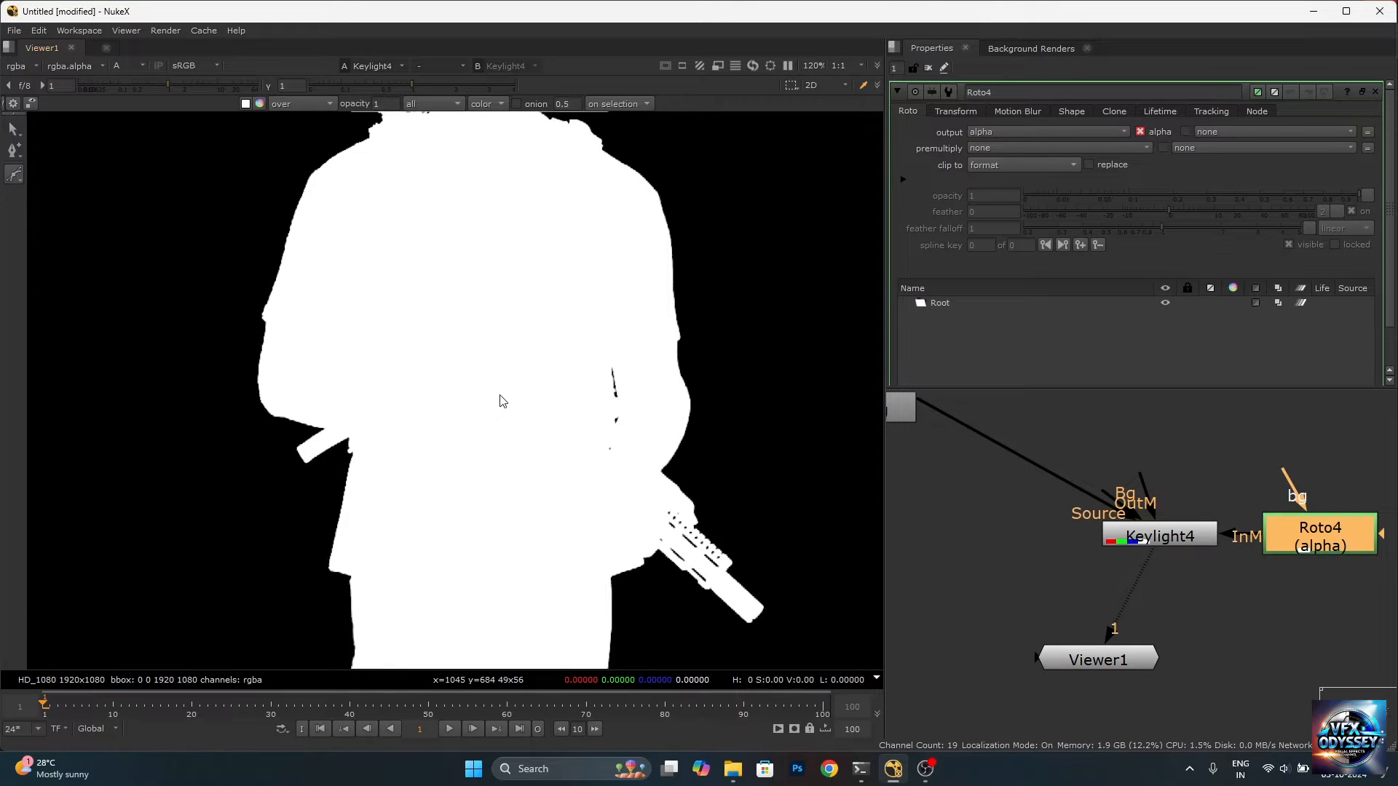
scroll(500, 403, "down", 1)
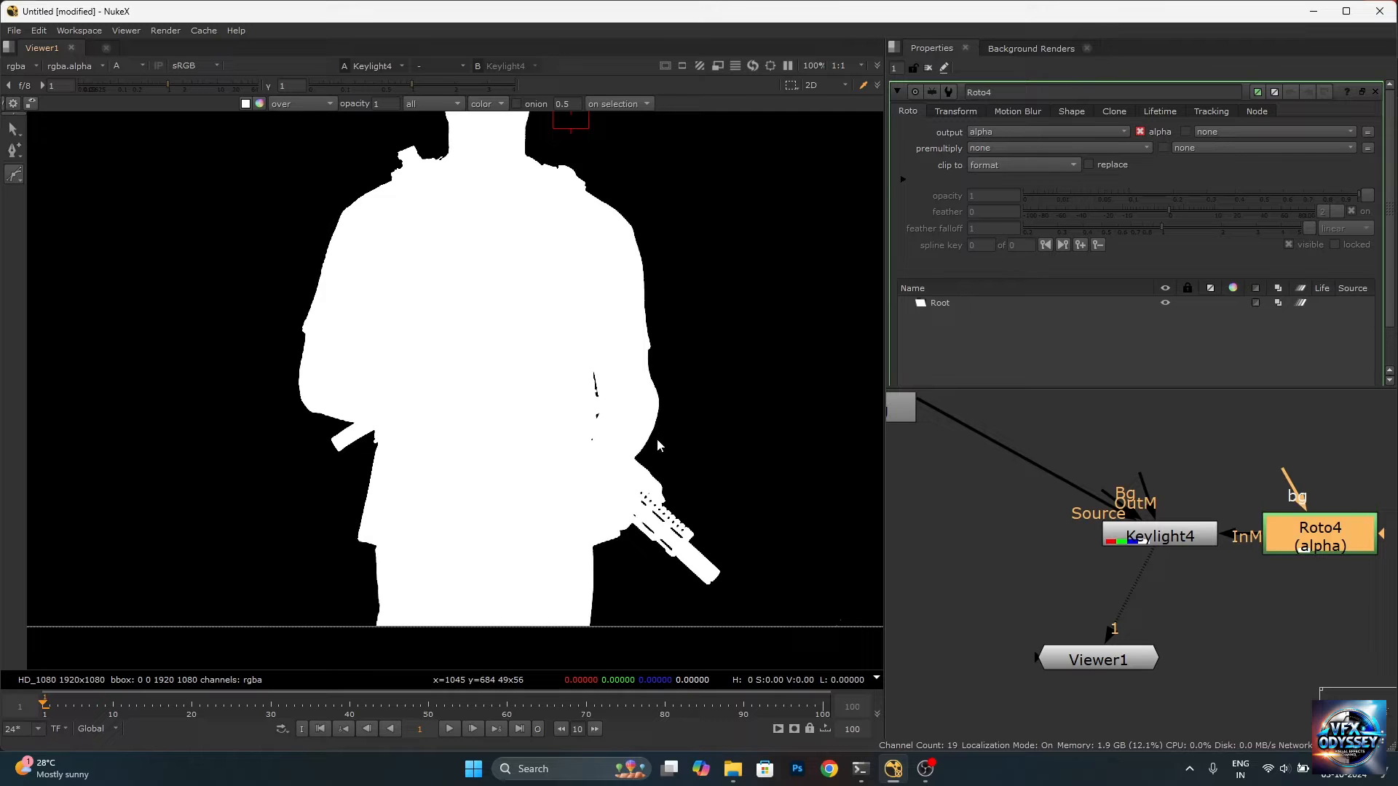
right_click(14, 174)
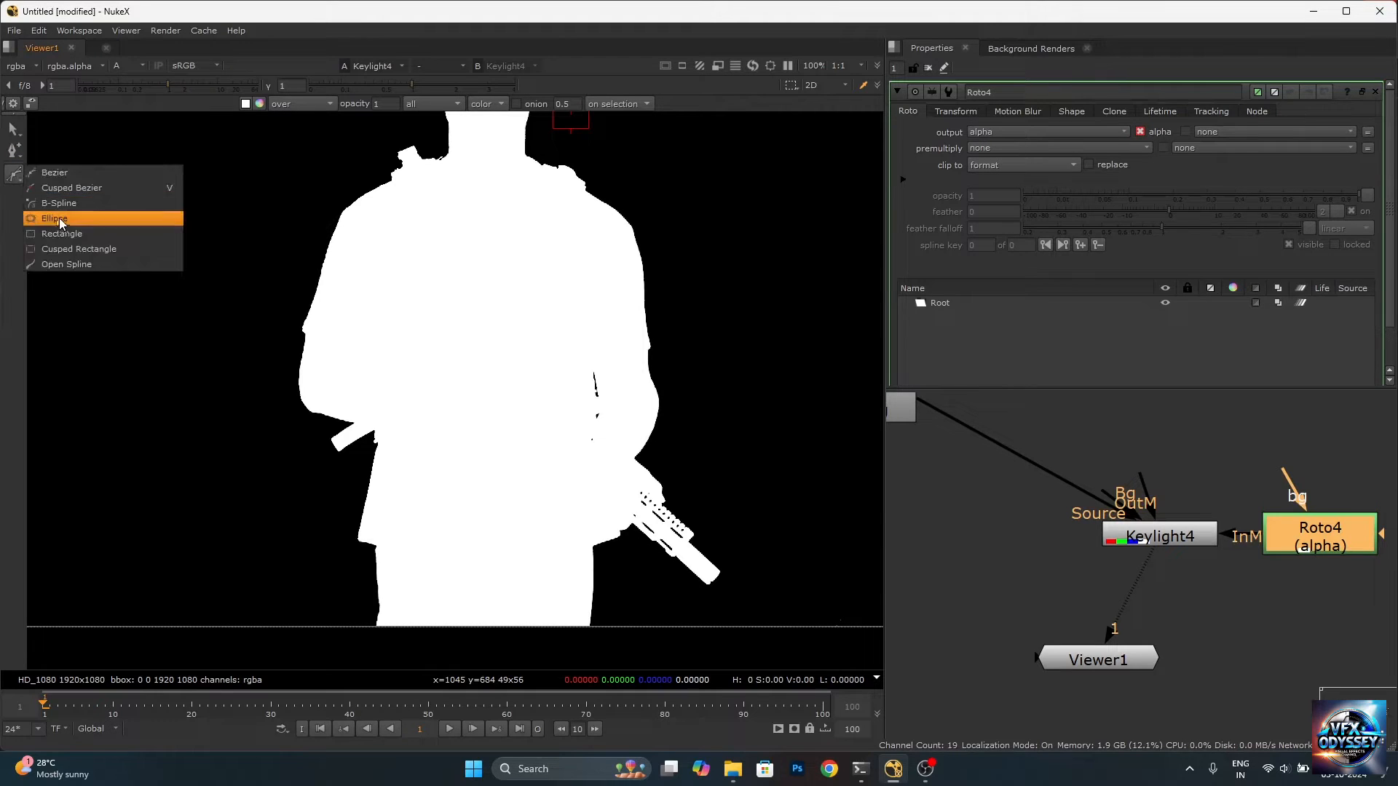
left_click(55, 219)
left_click_drag(555, 346, 621, 465)
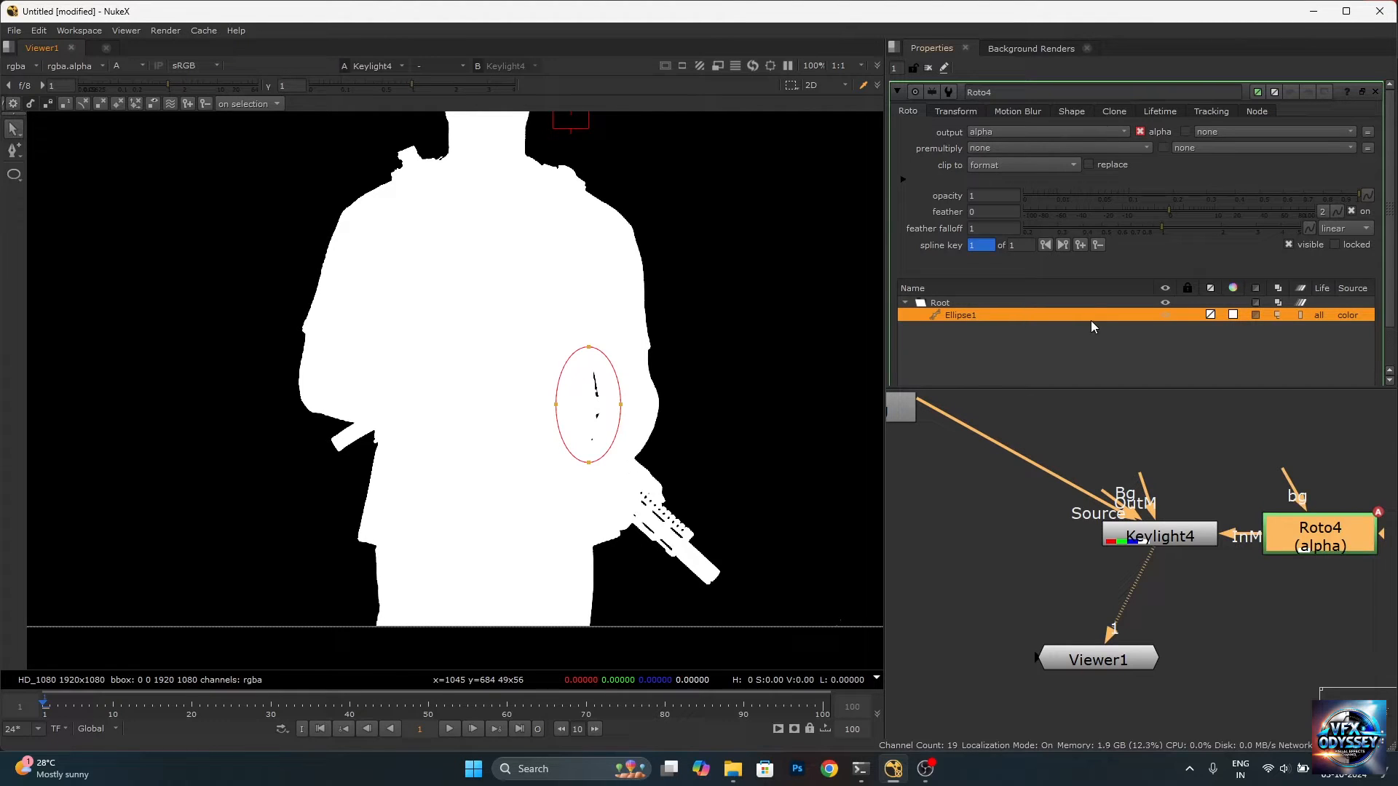
scroll(1090, 321, "down", 1)
scroll(1082, 290, "up", 1)
Set Keylight's InM Component to Alpha.
double_click(1169, 545)
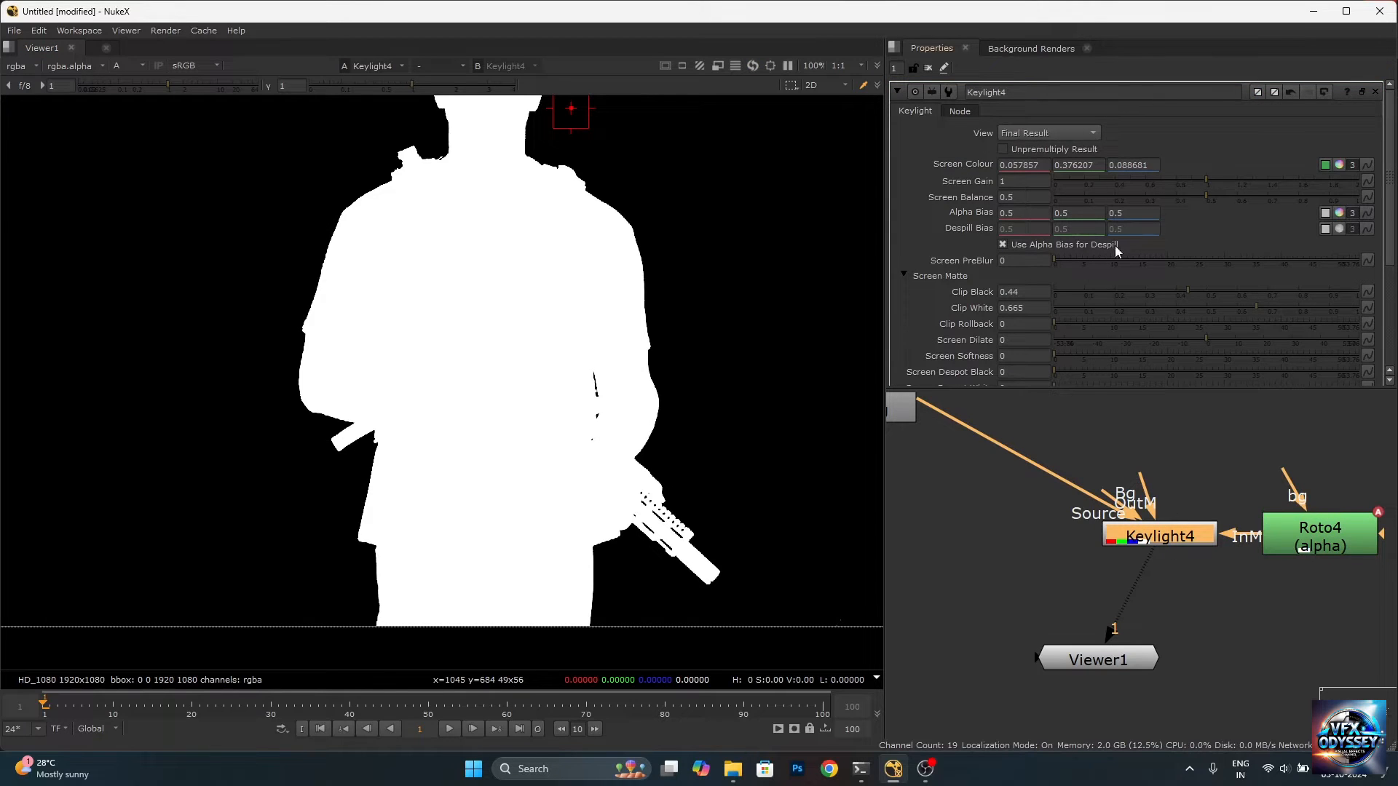
scroll(1114, 262, "down", 5)
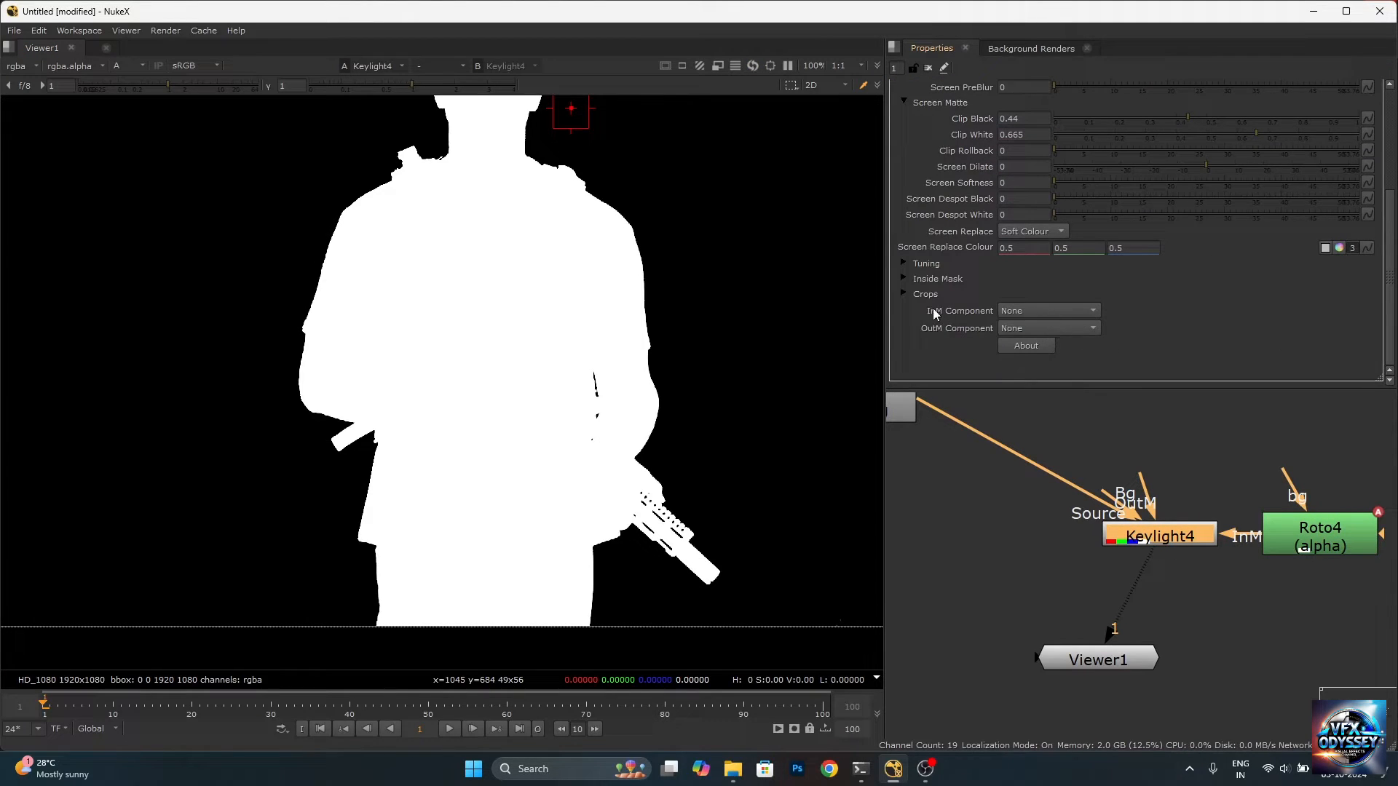
left_click(1040, 313)
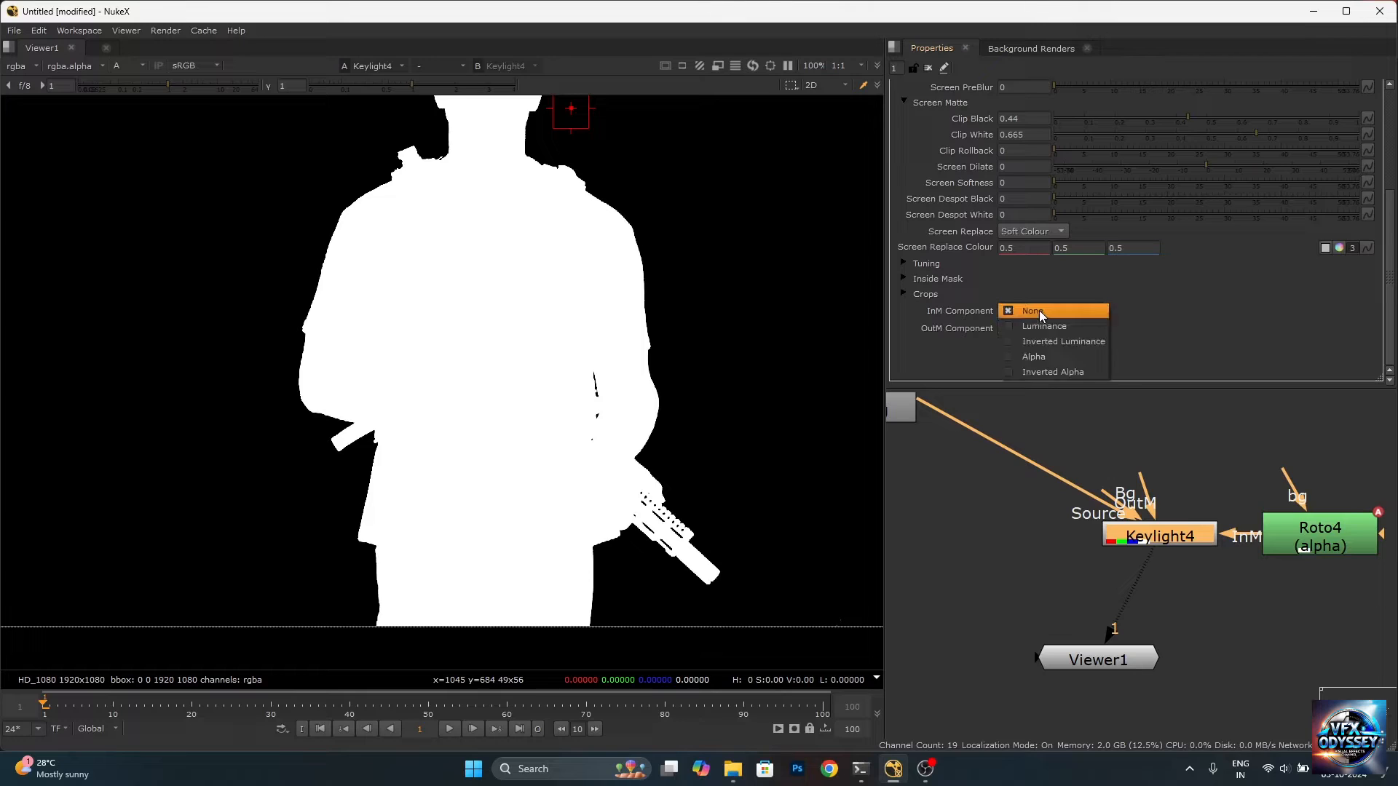
left_click(1055, 357)
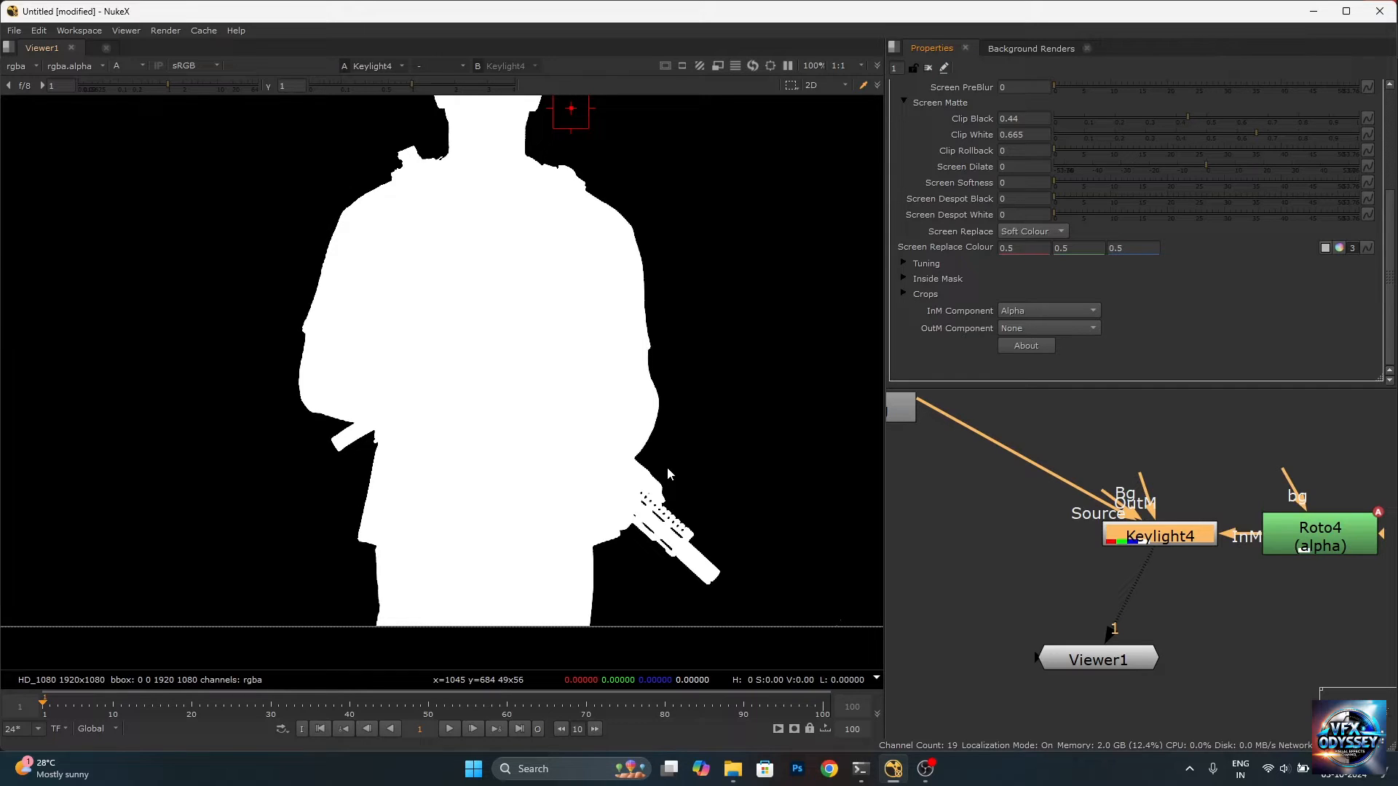
Connect the Roto node to Keylight's OutM input instead of InM, and open the Roto node's properties.
left_click_drag(1239, 537, 1350, 530)
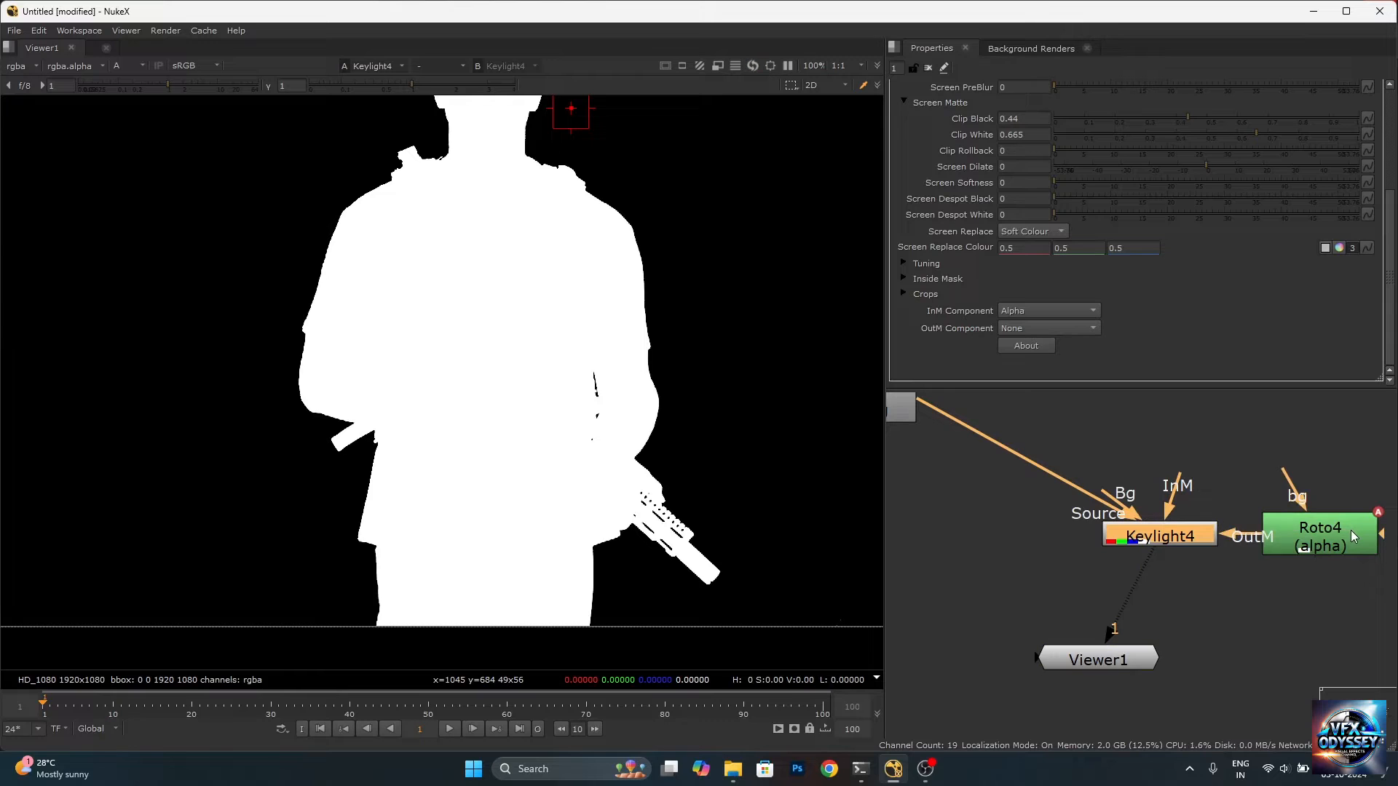
left_click(1351, 530)
double_click(1351, 530)
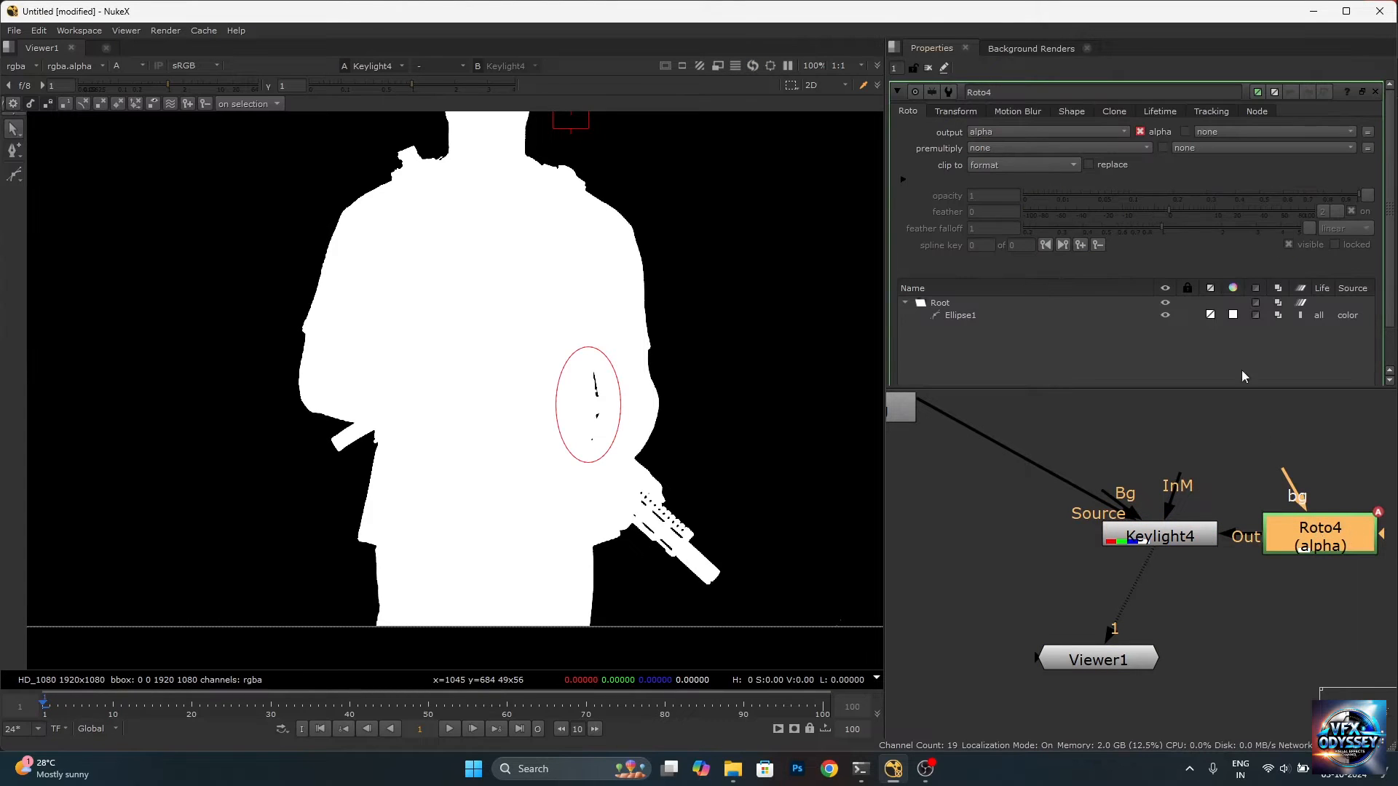
Set Keylight's InM Component to None and its OutM Component to Alpha.
double_click(1186, 540)
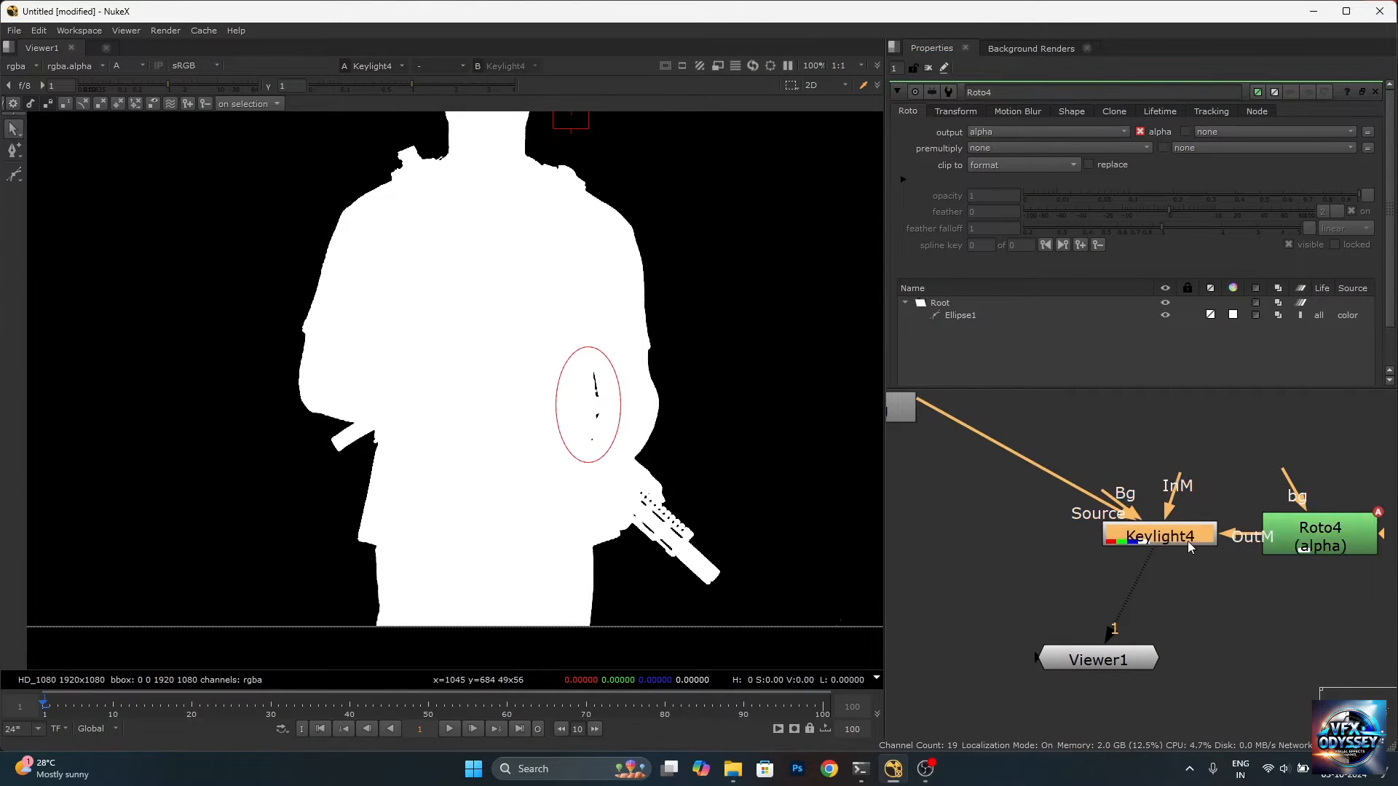
scroll(1072, 333, "down", 5)
left_click(1064, 312)
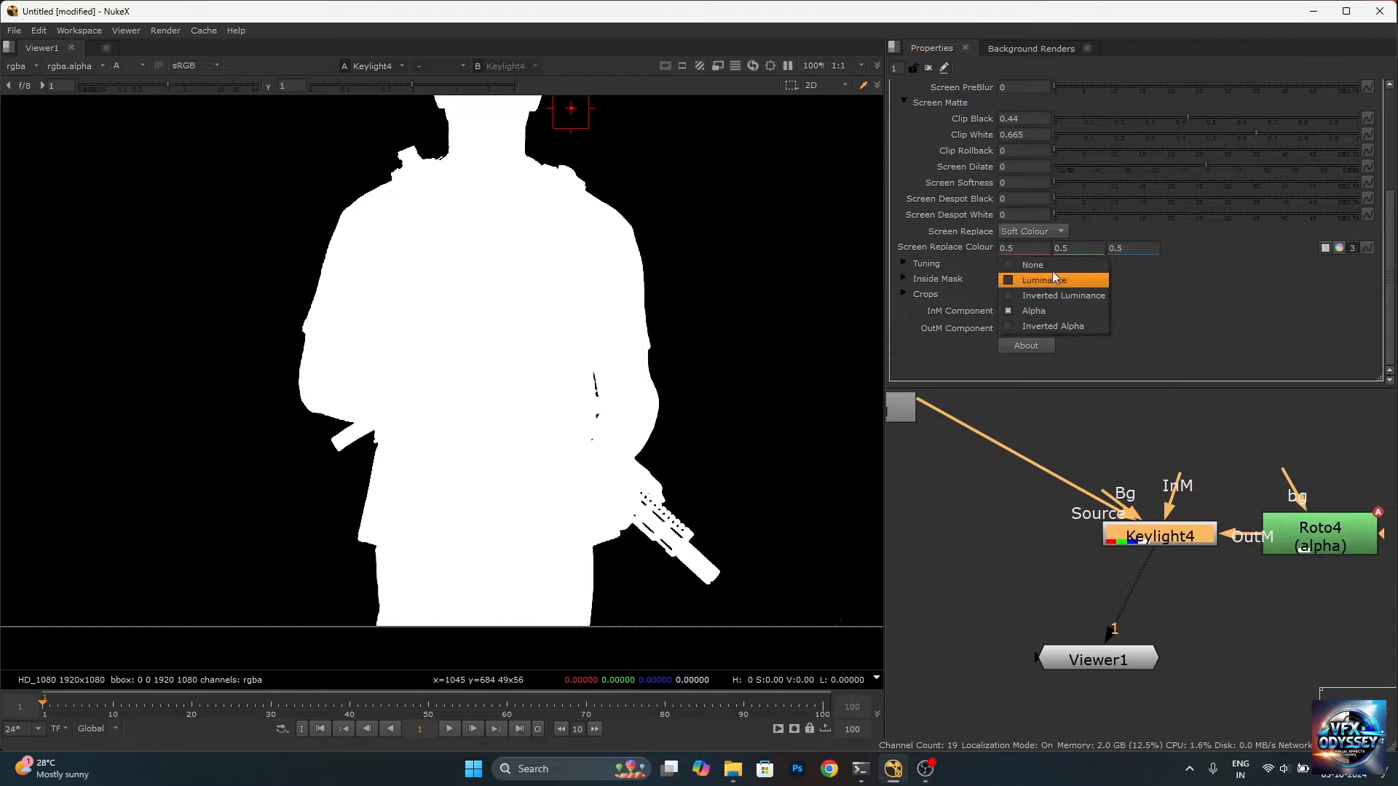
left_click(1052, 271)
left_click(1048, 328)
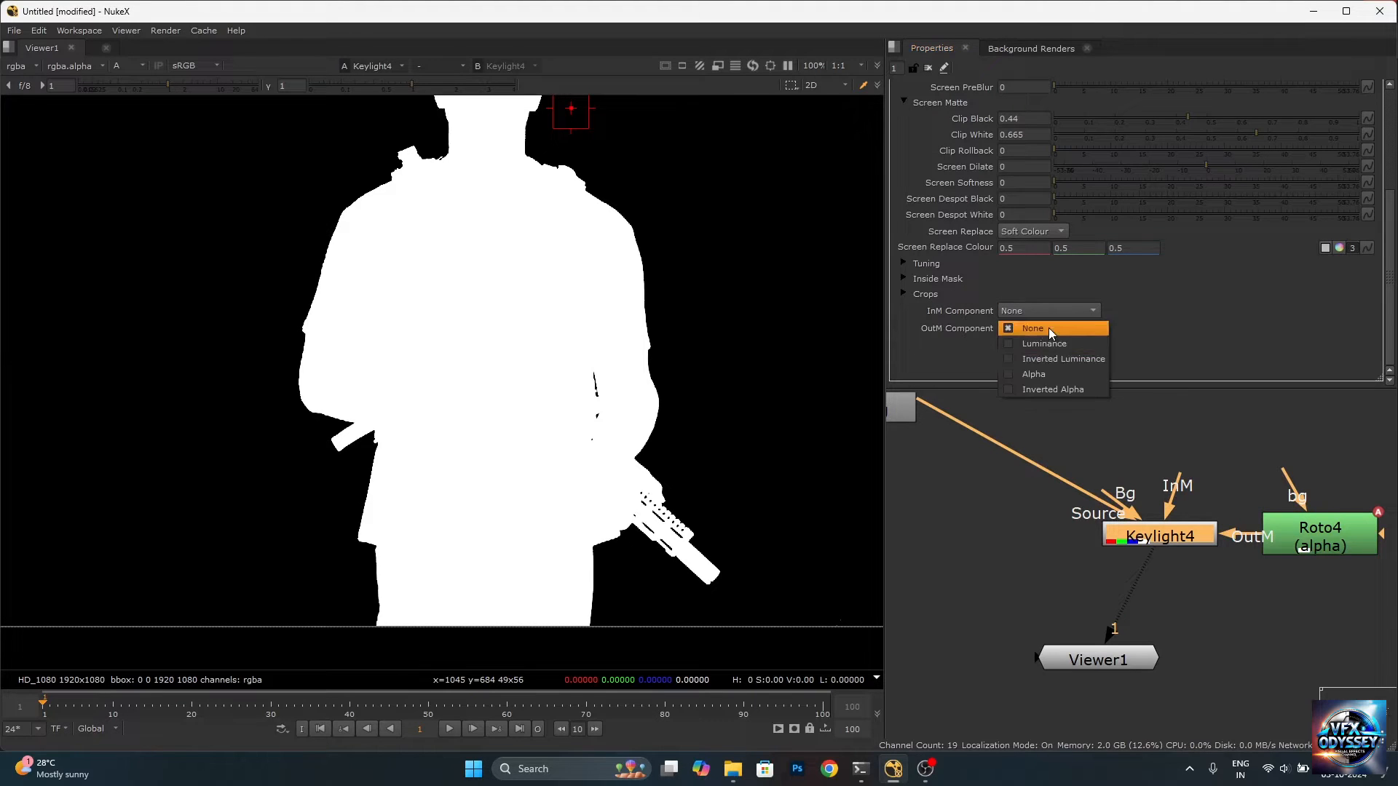
left_click(1052, 370)
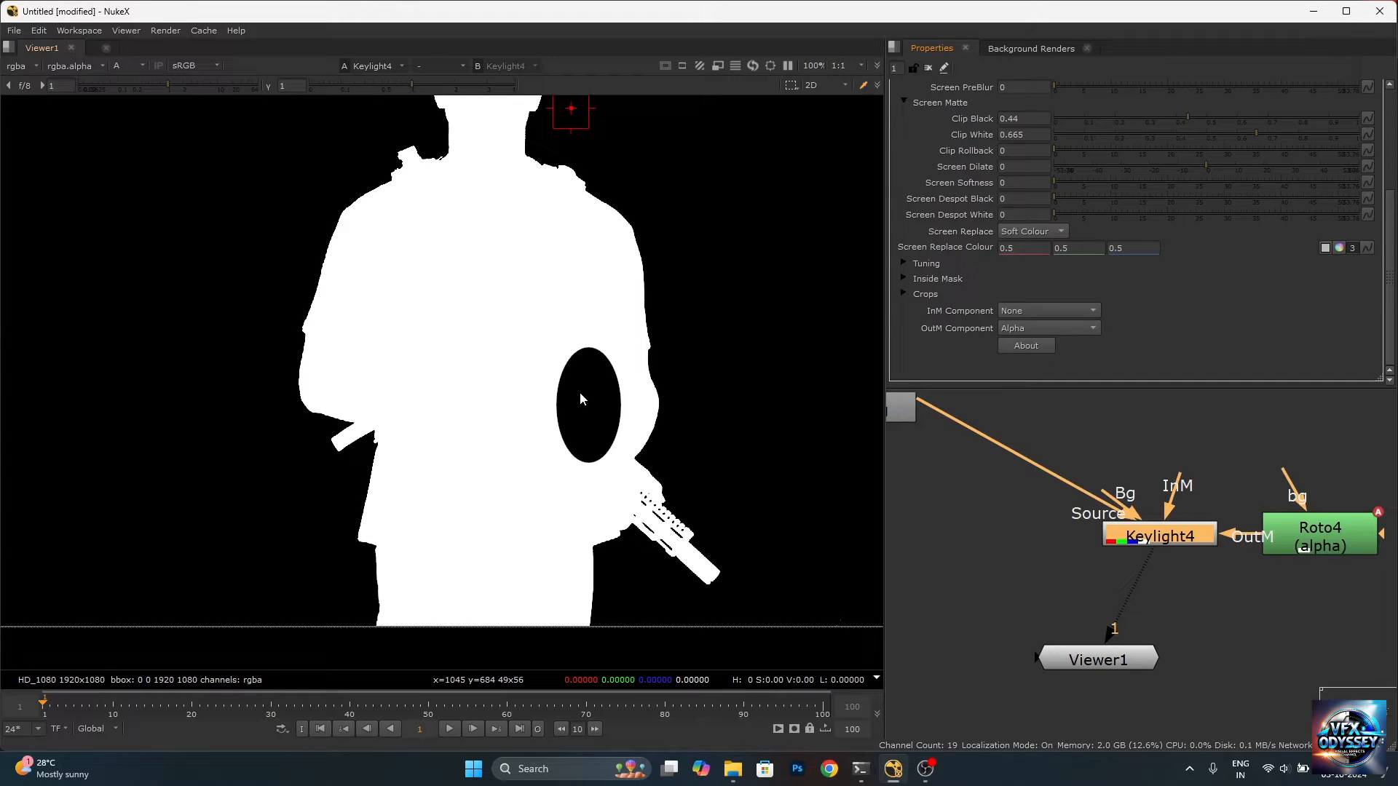
Delete the Roto node connected to Keylight.
left_click(1242, 529)
key("Delete")
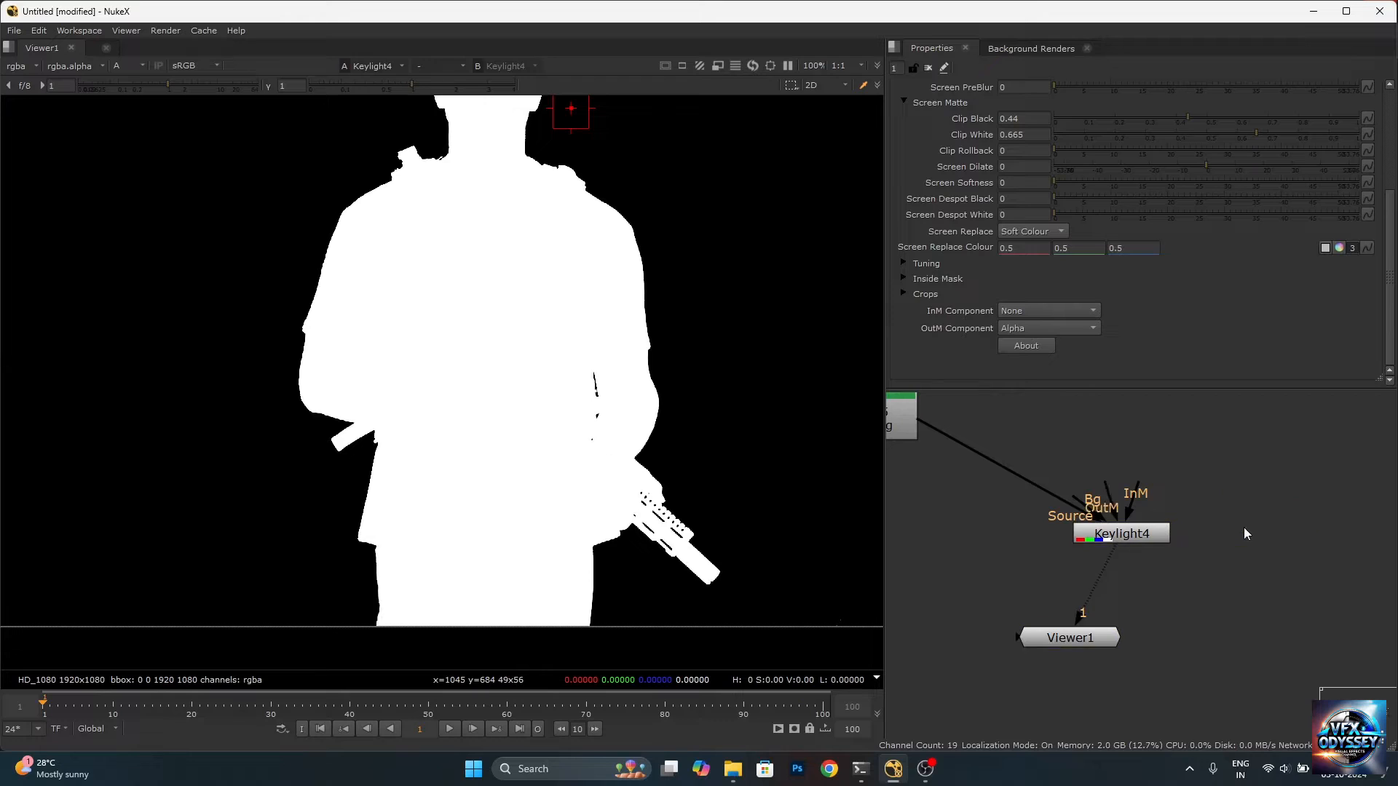
scroll(1244, 527, "down", 3)
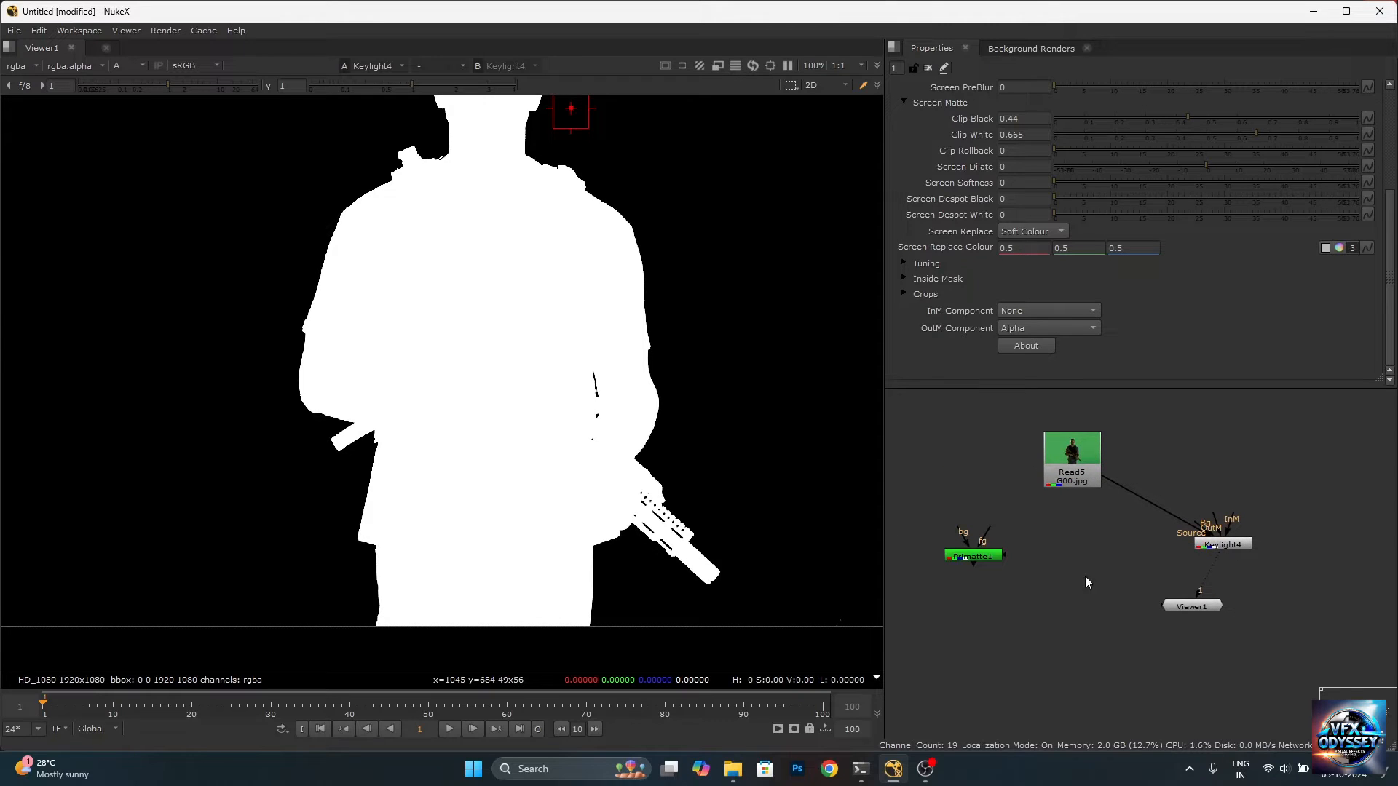
Move the Viewer node down and insert a Copy node between Keylight and the Viewer, with Keylight feeding its A input.
left_click_drag(1205, 606, 1193, 719)
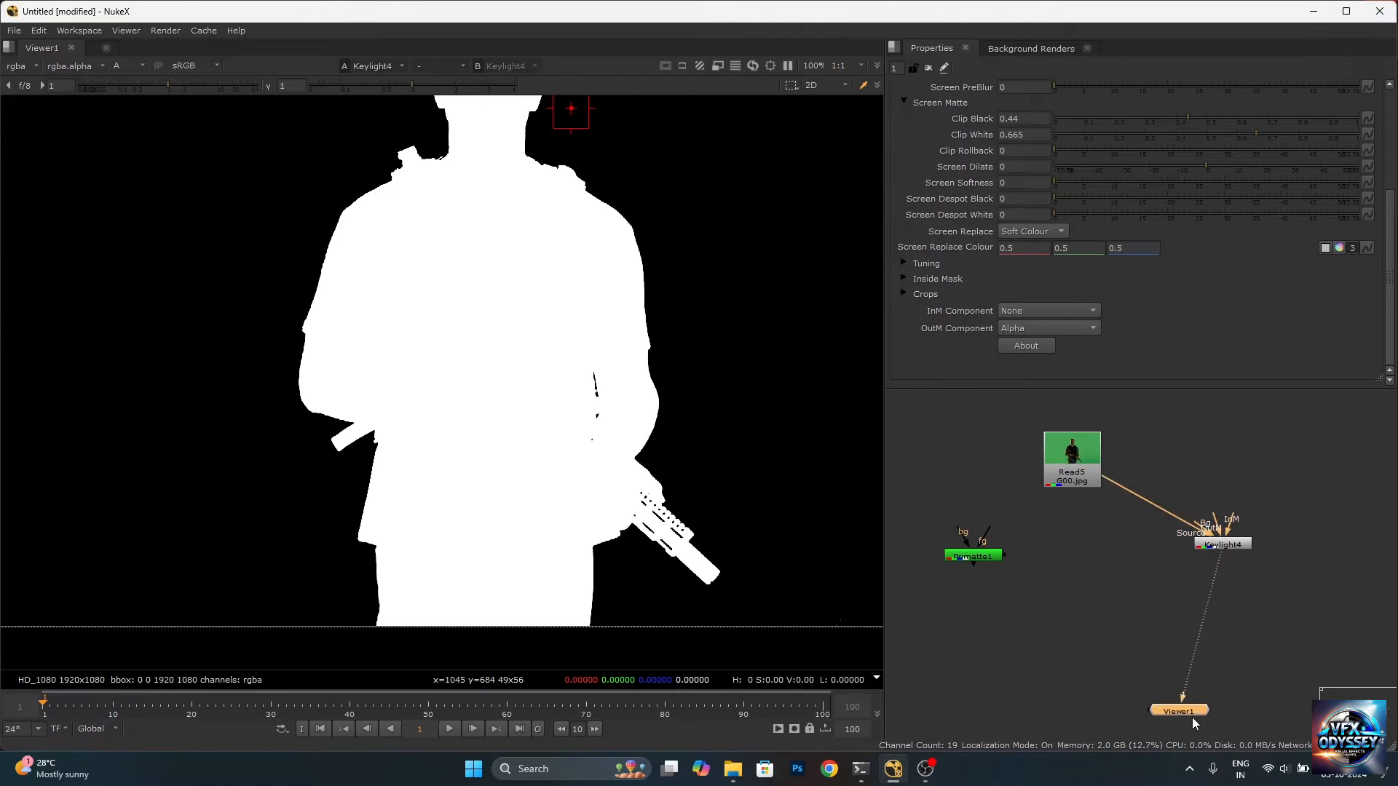
left_click(1221, 545)
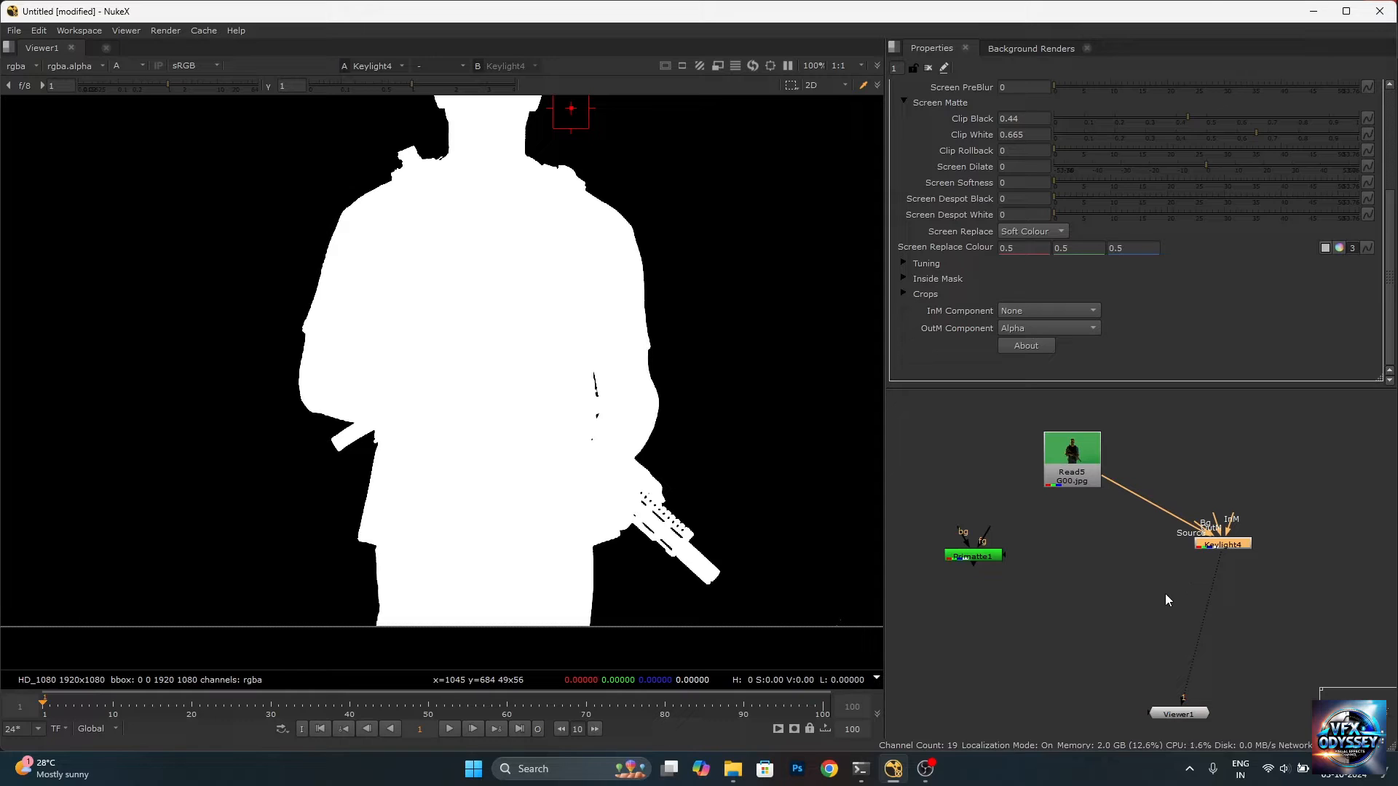
key("k")
left_click_drag(1308, 547, 1208, 619)
scroll(1207, 615, "up", 3)
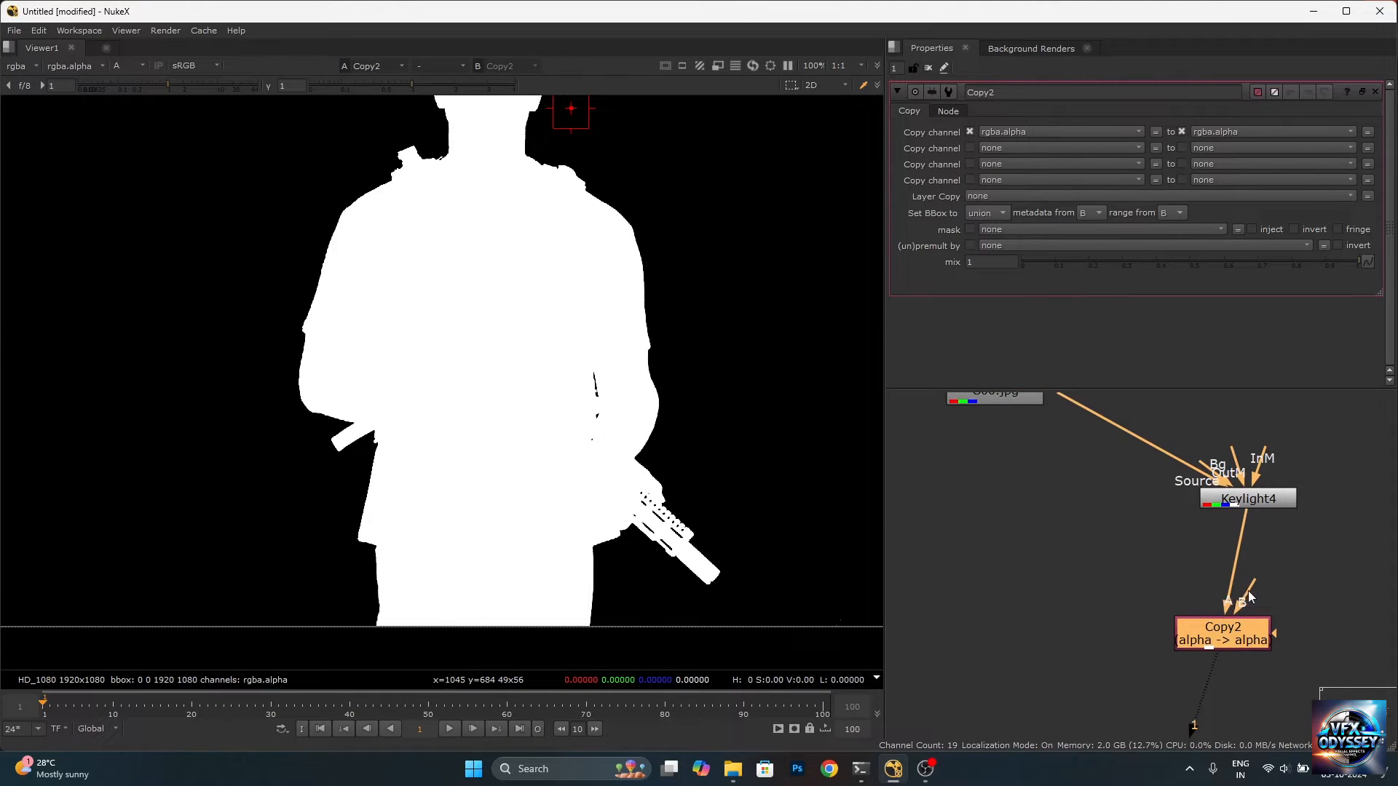
Connect the Copy node's B input to Read5, place Copy beneath it, and route Keylight's Source link through a right-angle dot.
left_click_drag(1250, 593, 996, 397)
scroll(1096, 587, "down", 3)
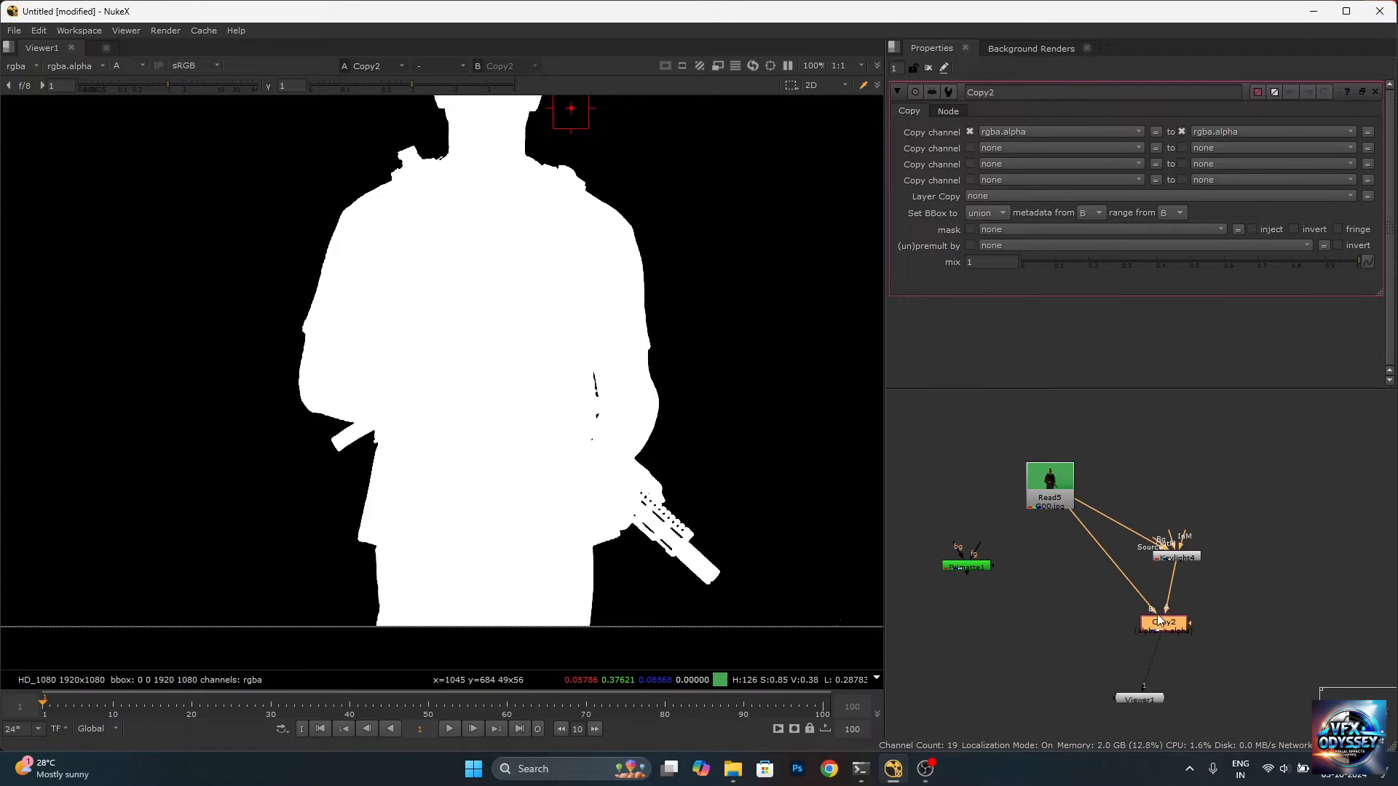
left_click_drag(1173, 621, 1062, 562)
left_click_drag(1120, 525, 1175, 482, "ctrl")
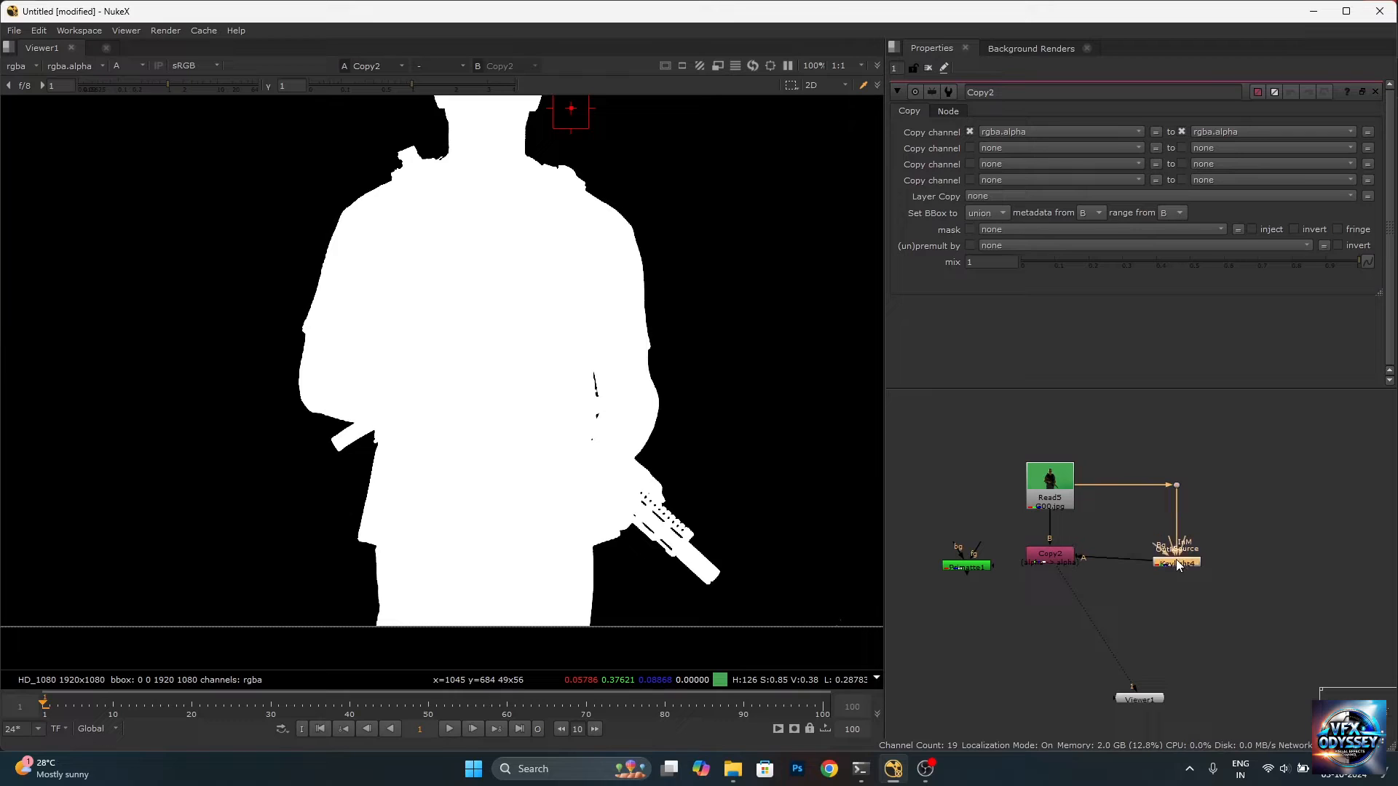
left_click(1048, 492)
scroll(1054, 561, "up", 3)
Add a Premult node directly after the Copy node, ahead of the Viewer.
left_click(1055, 552)
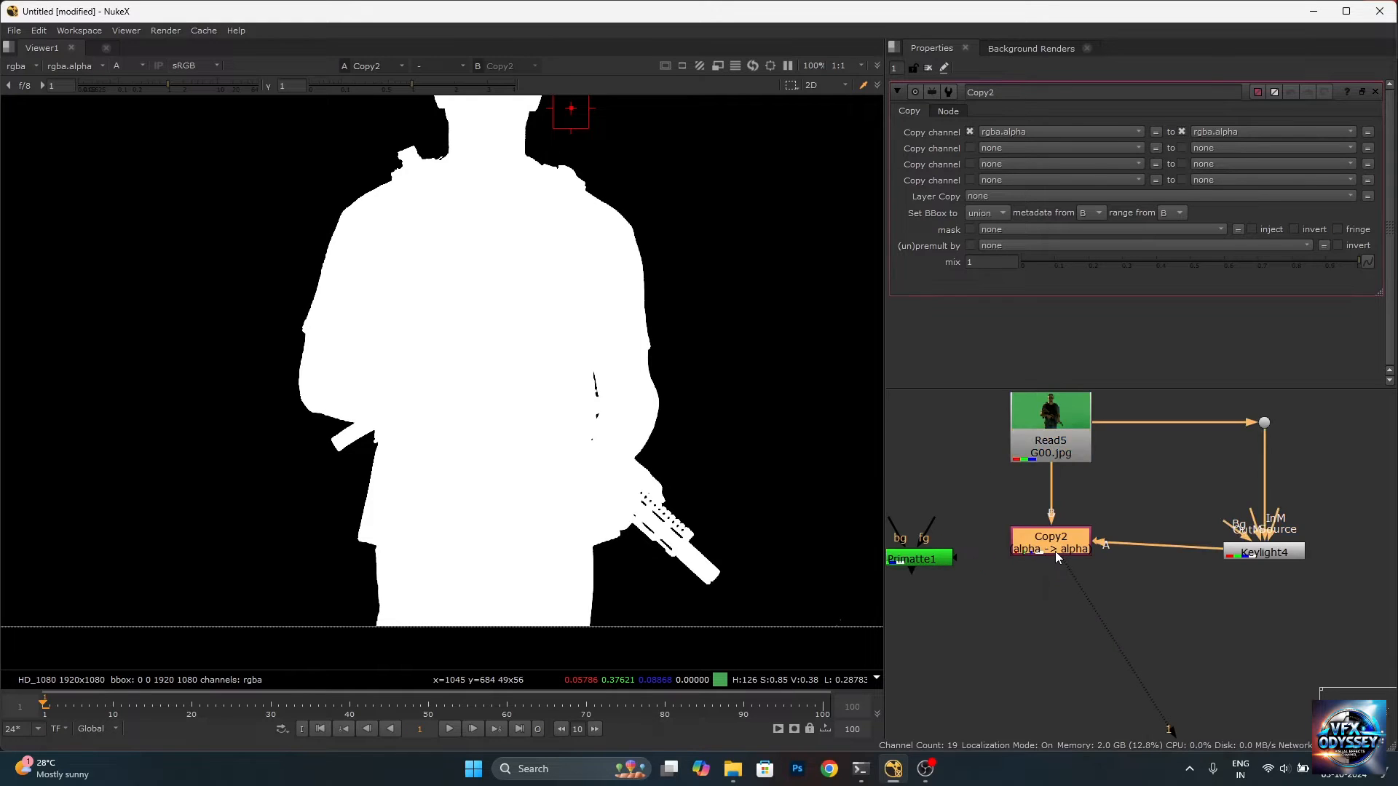
key("Tab")
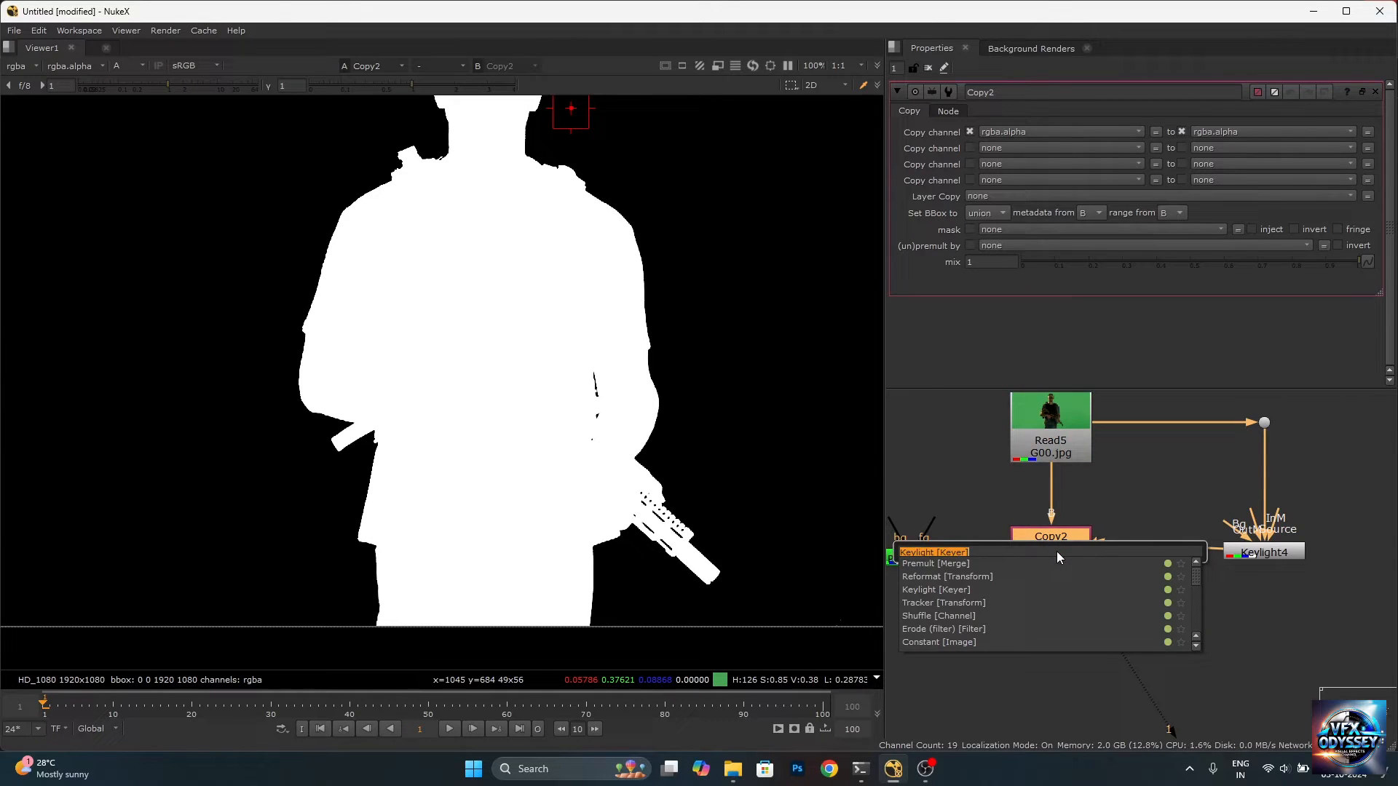
type("premul")
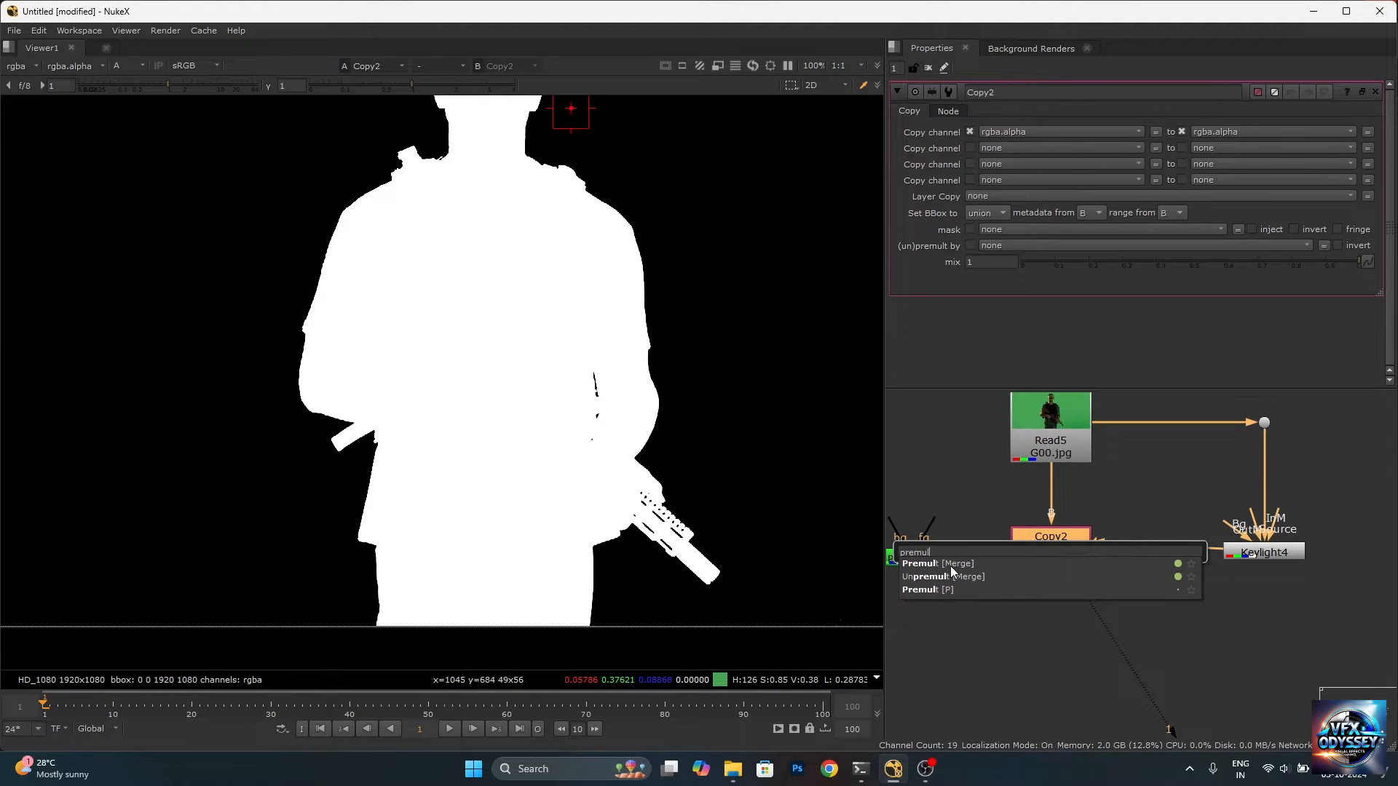
key("Return")
left_click(1050, 617)
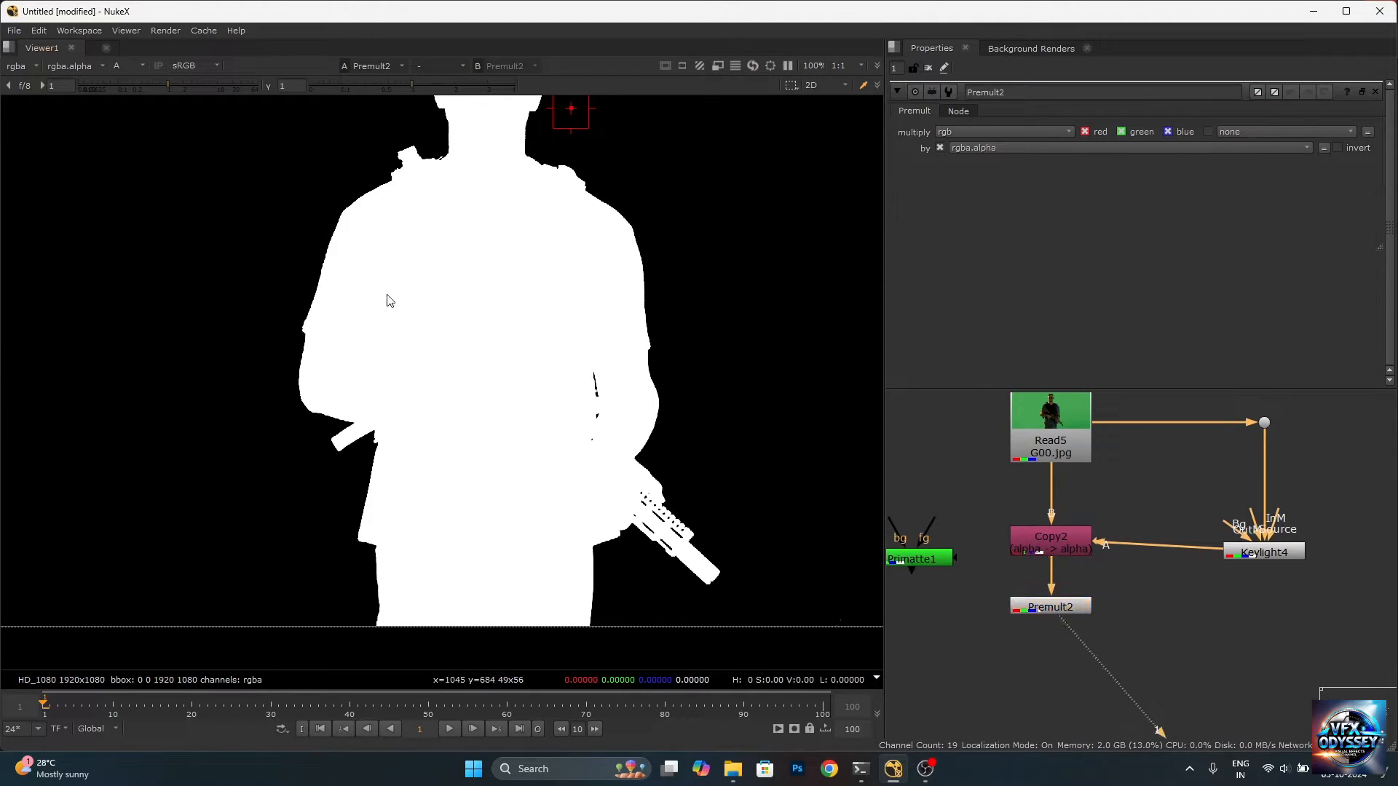
Switch the Viewer from alpha to RGB and inspect the edges of the premultiplied man.
key("a")
scroll(459, 350, "down", 3)
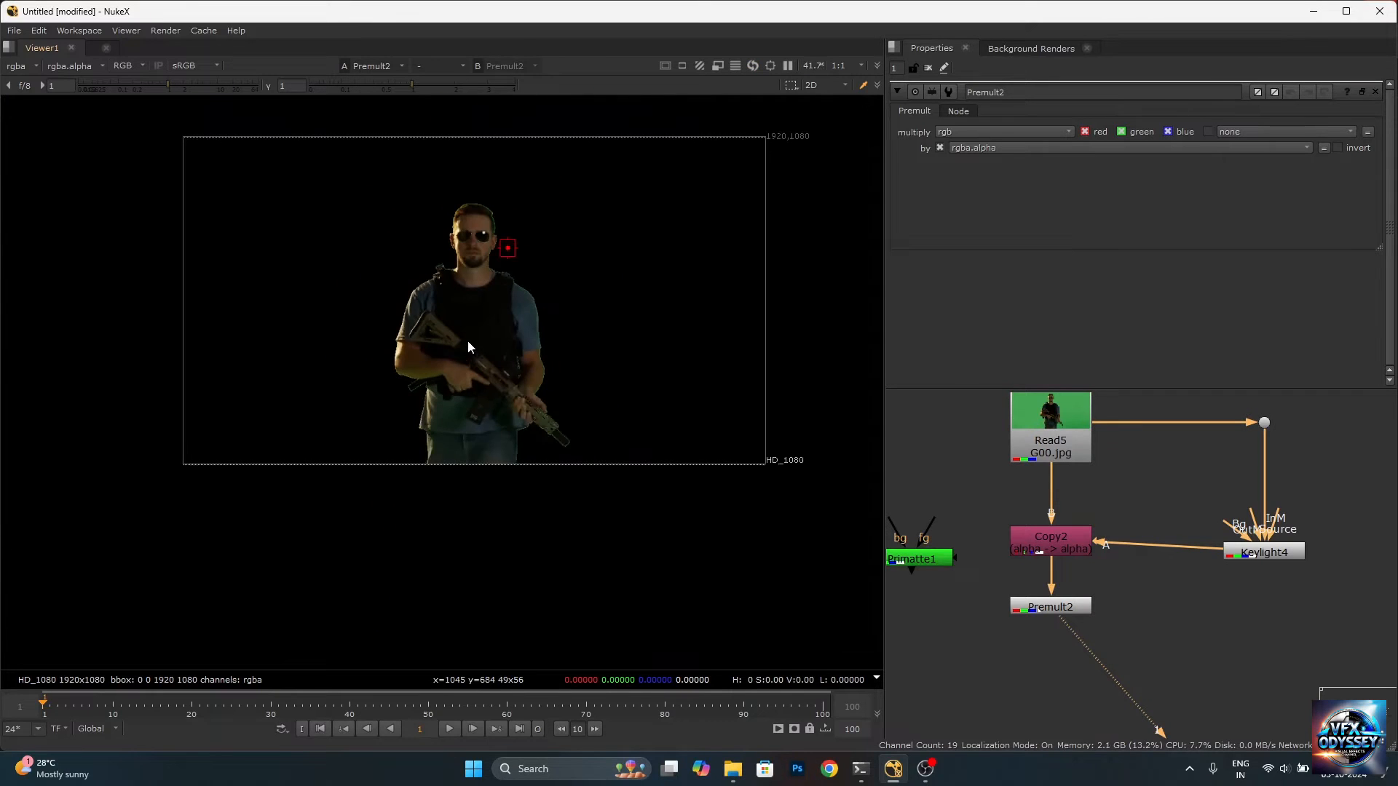
scroll(473, 305, "up", 2)
scroll(498, 267, "down", 2)
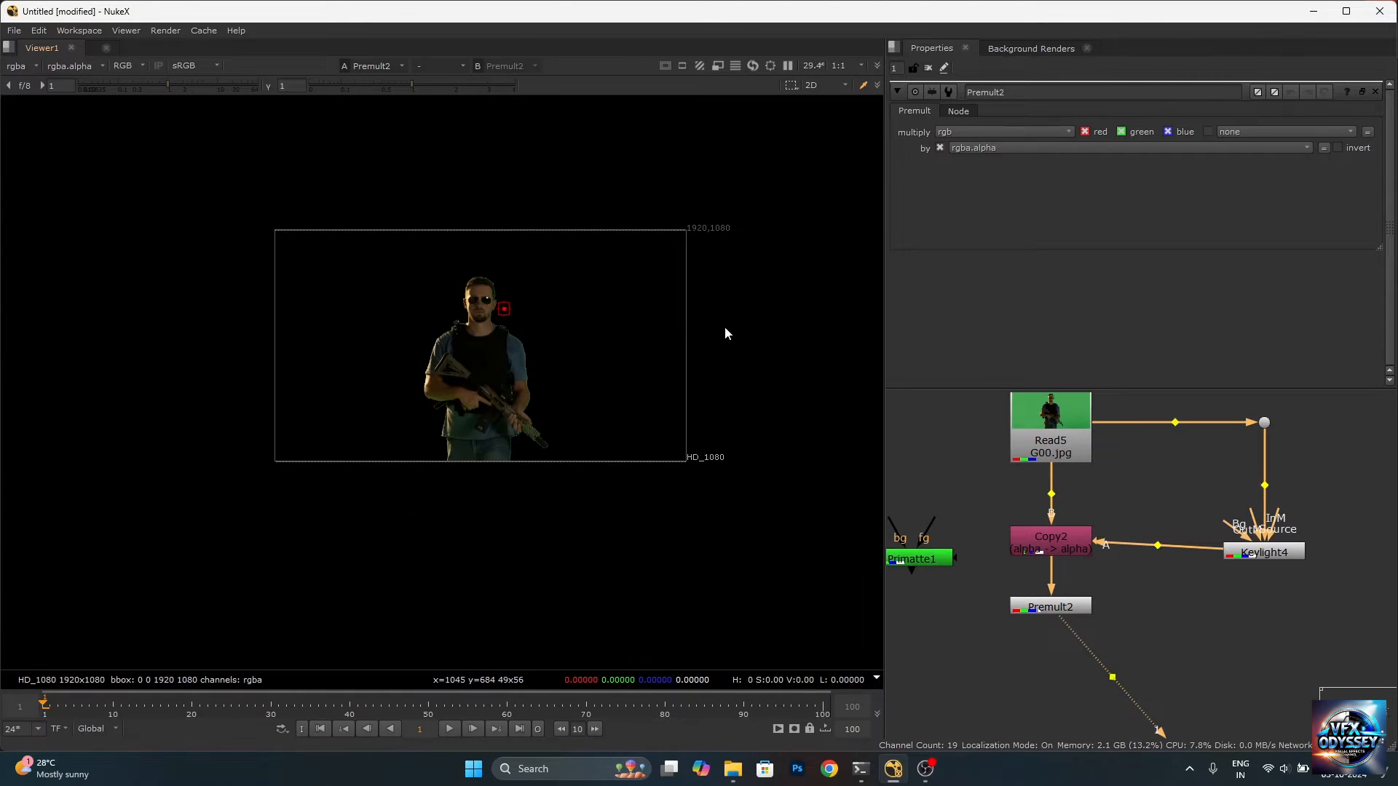
scroll(477, 294, "up", 4)
scroll(621, 439, "down", 4)
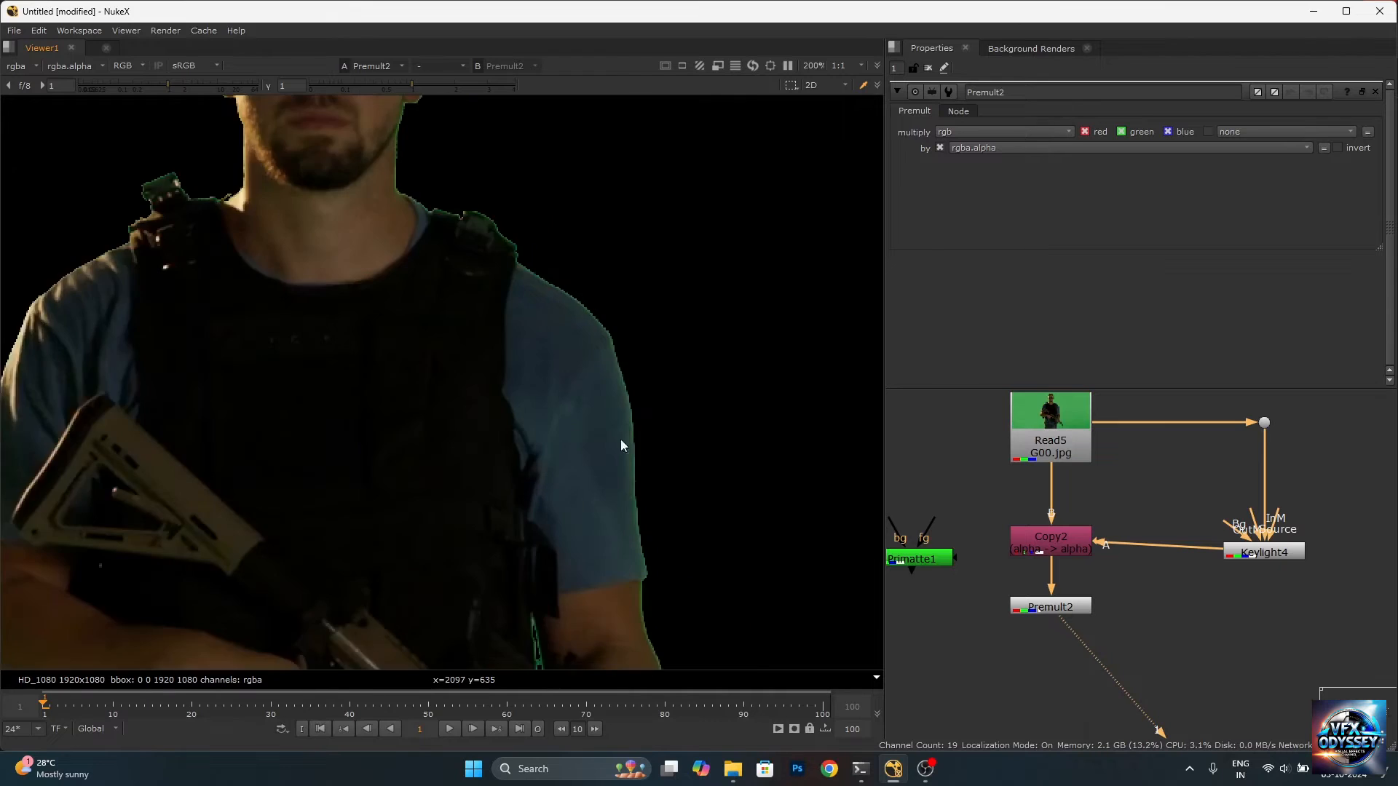
key("f")
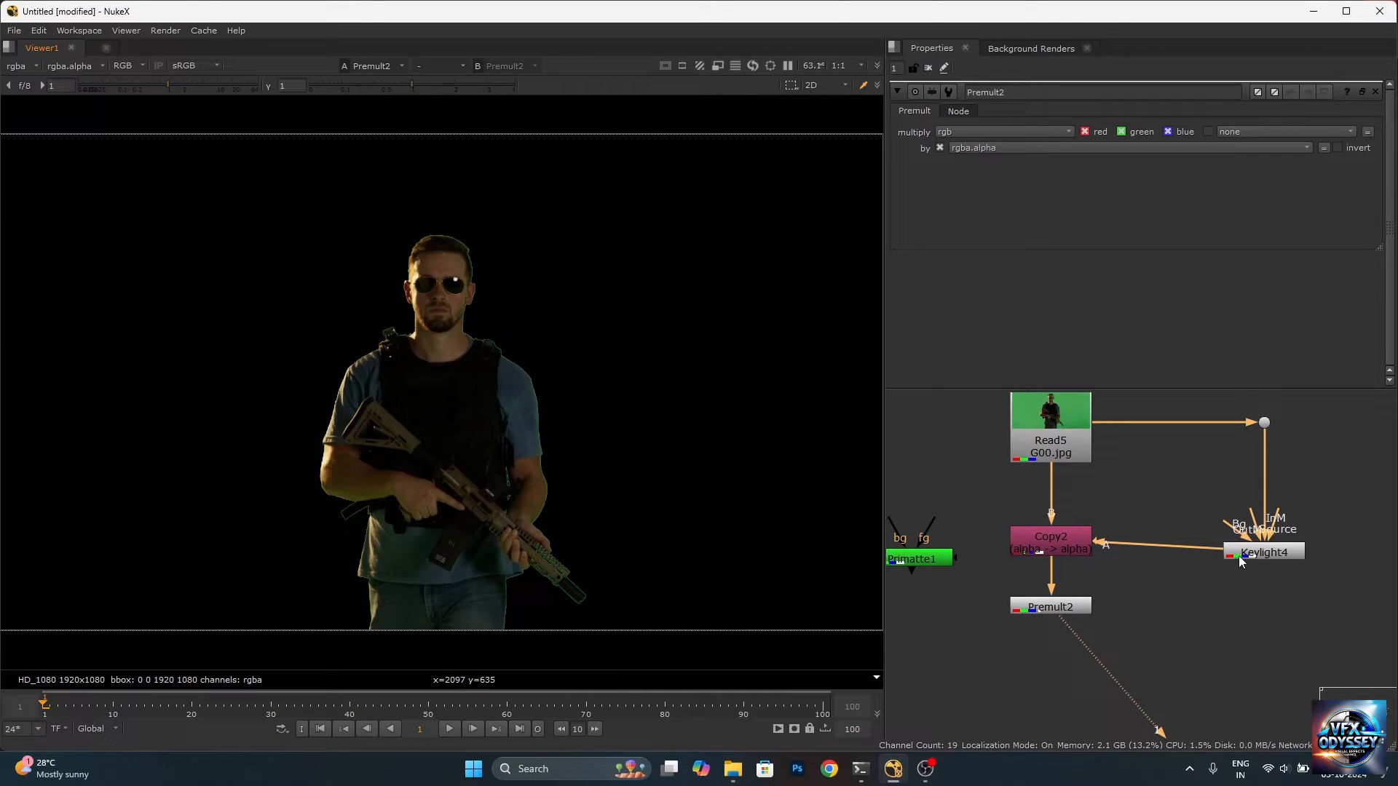
scroll(1179, 528, "down", 2)
scroll(1187, 569, "up", 2)
Compare Keylight's direct output with the Premult result in the Viewer, examining the edges around the arms and shirt.
left_click(1297, 541)
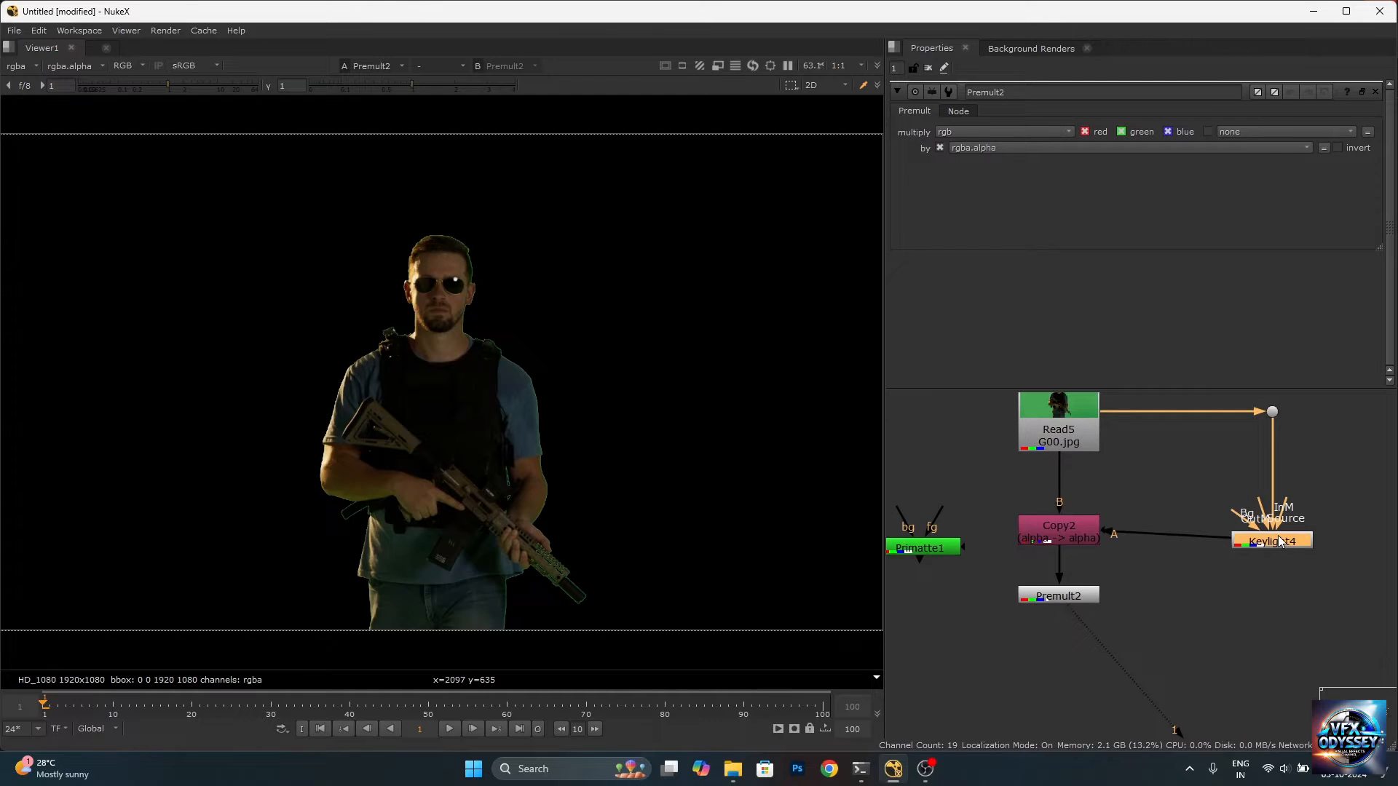
key("1")
left_click(1089, 600)
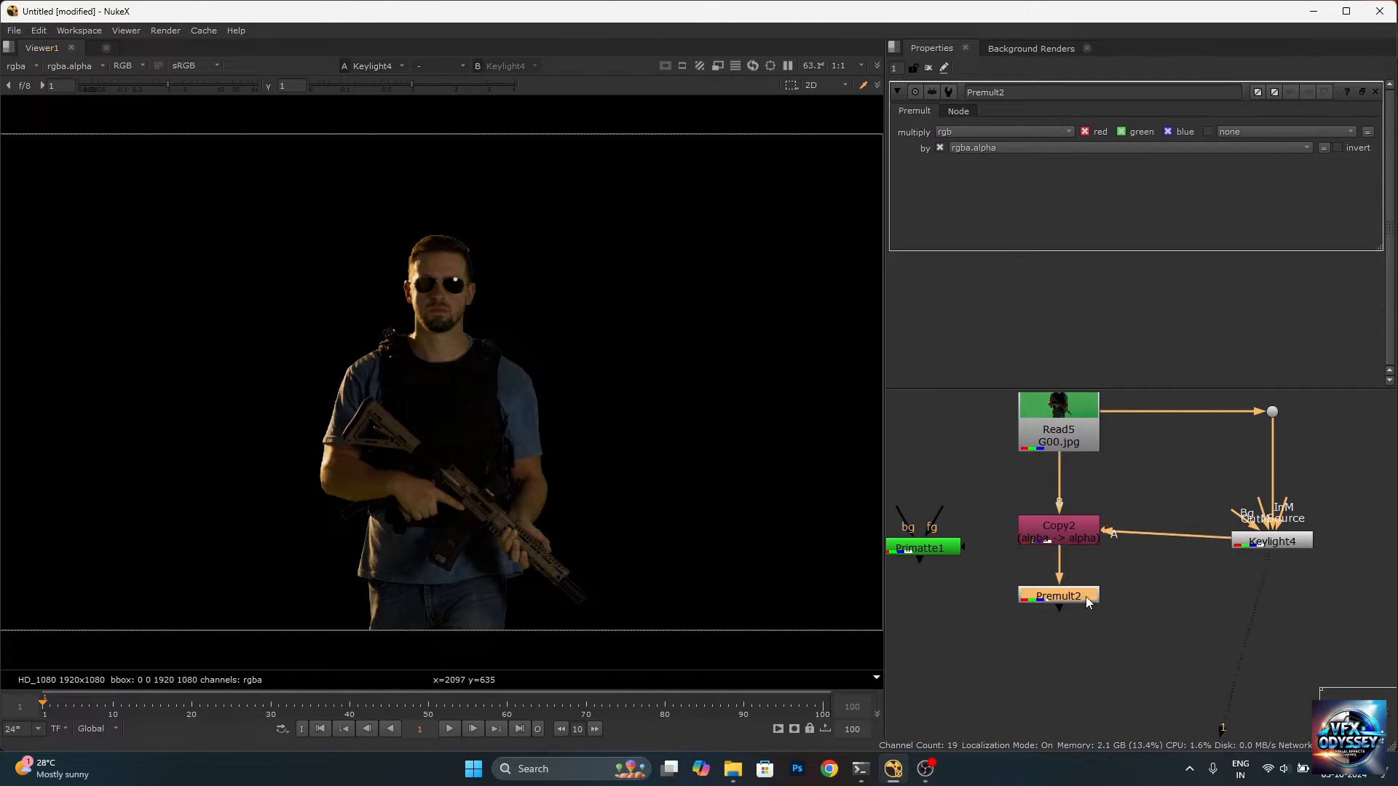
key("1")
scroll(553, 472, "down", 3)
scroll(533, 521, "up", 3)
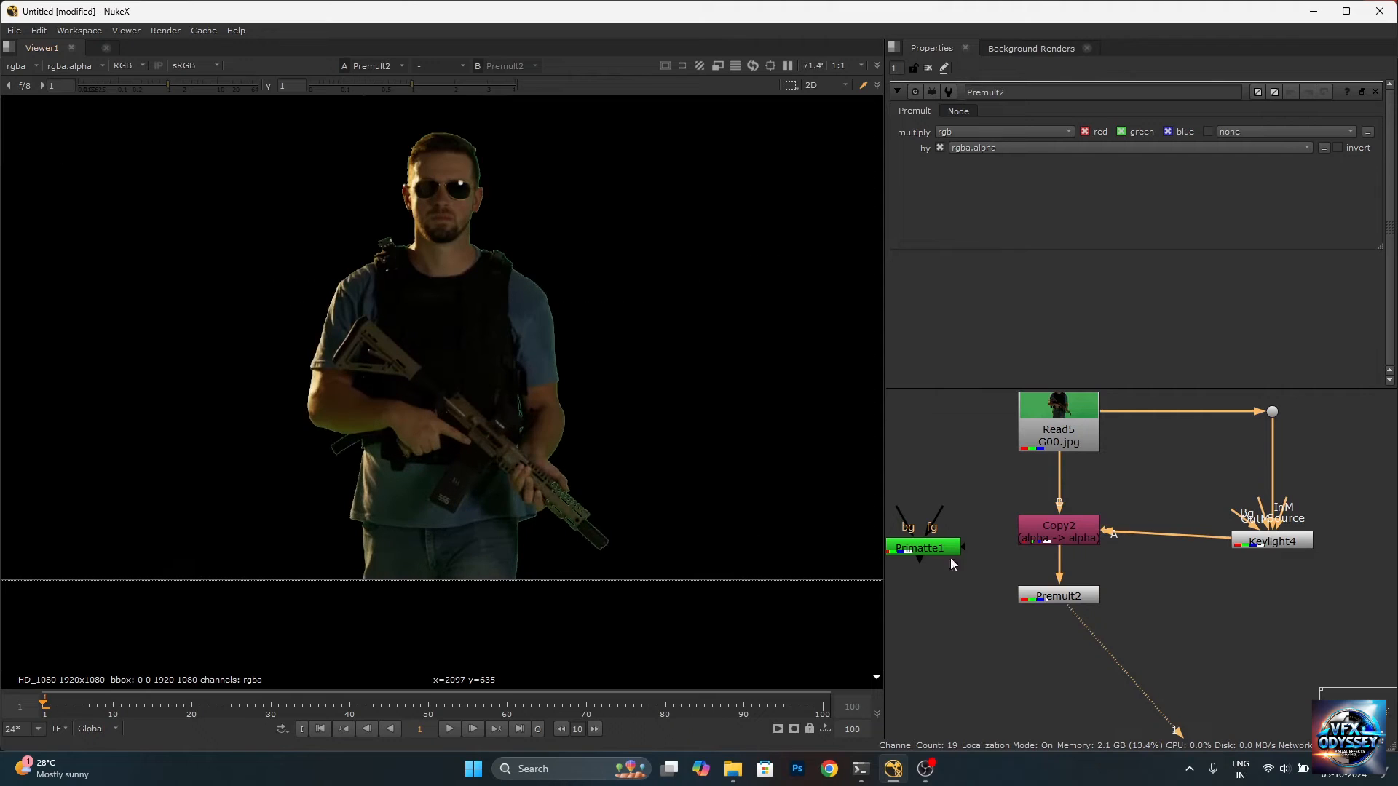
left_click(1278, 546)
key("1")
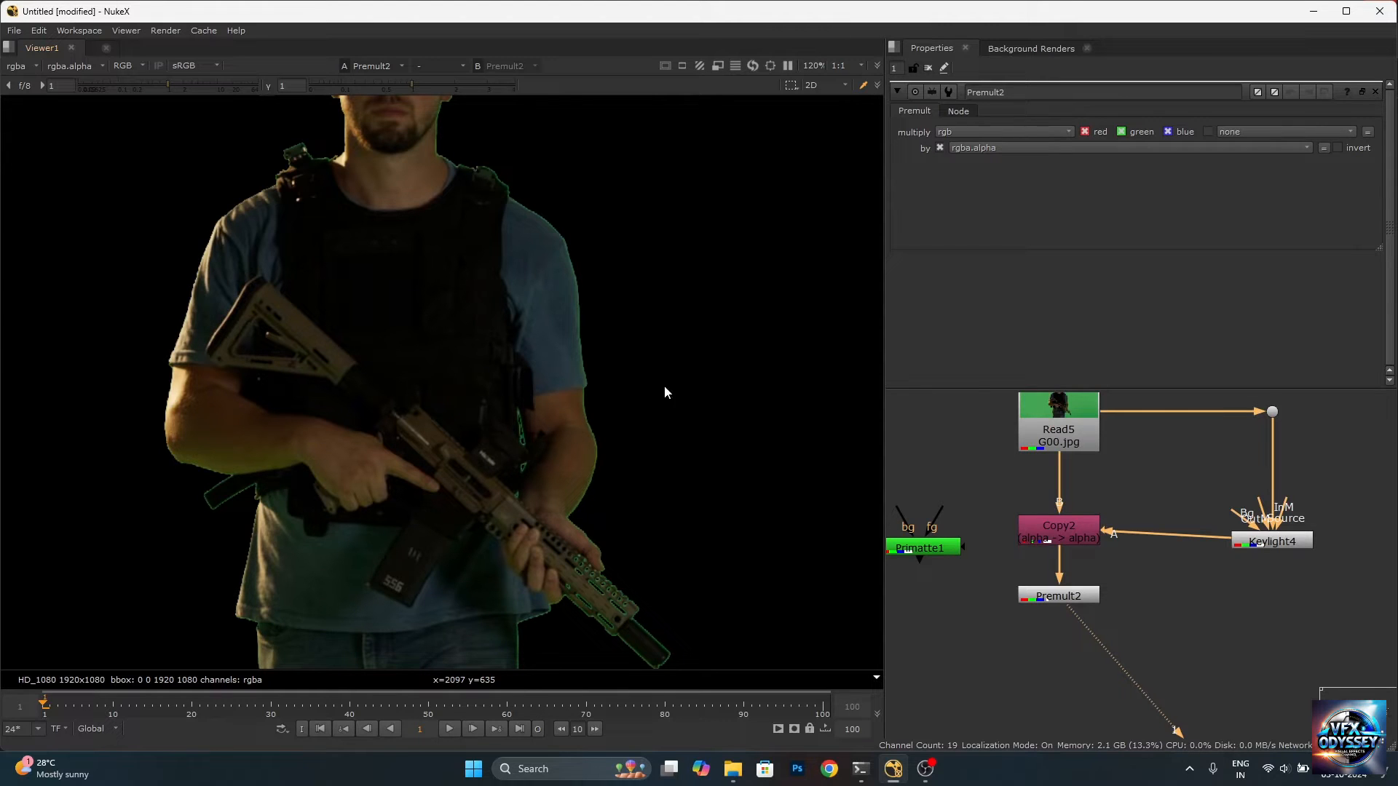
left_click(1270, 545)
key("1")
scroll(565, 427, "down", 2)
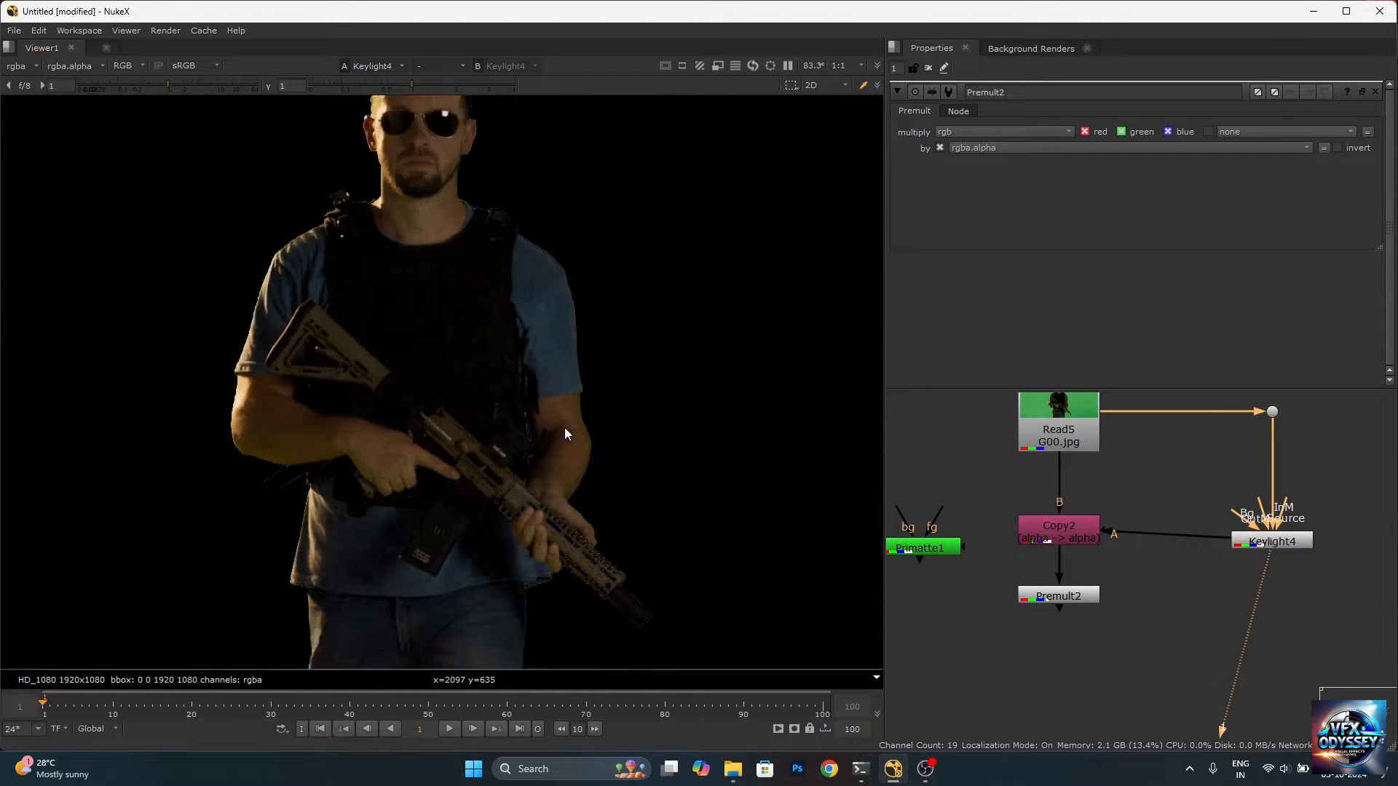
scroll(496, 239, "up", 3)
scroll(604, 474, "down", 2)
scroll(612, 491, "up", 4)
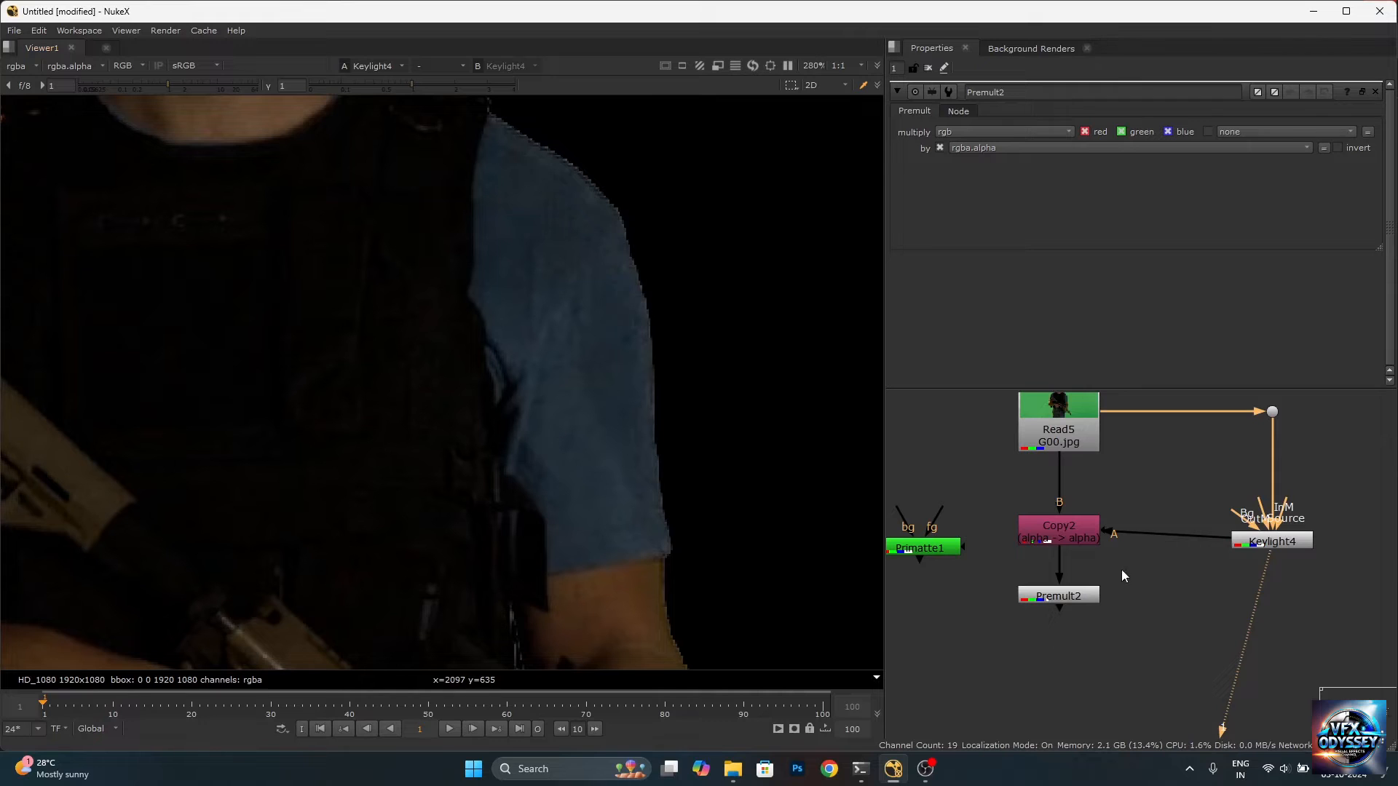
Compare the original Read5 plate with Keylight's output on two Viewer inputs, examining the shirt sleeve's edge and colour.
left_click(1068, 422)
key("1")
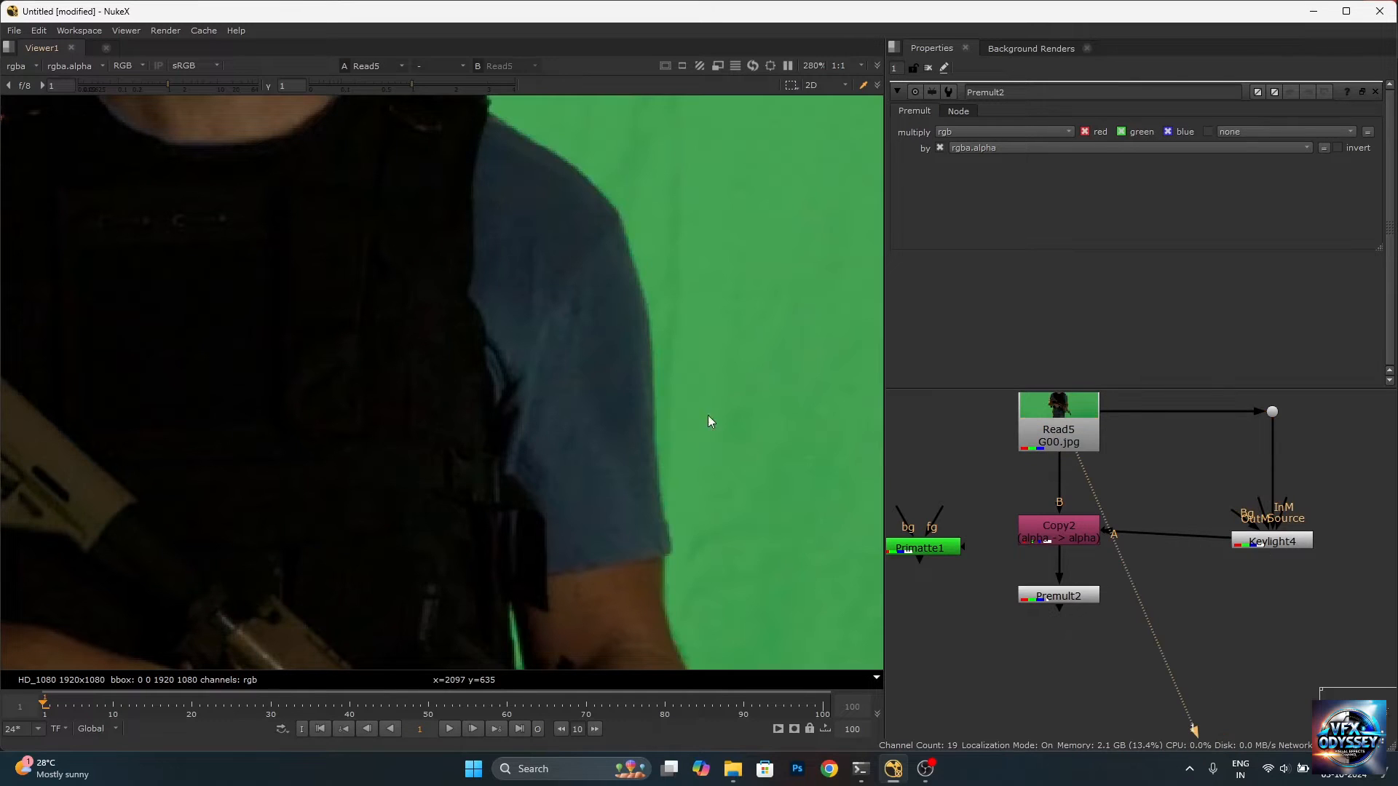
left_click(1274, 543)
key("1")
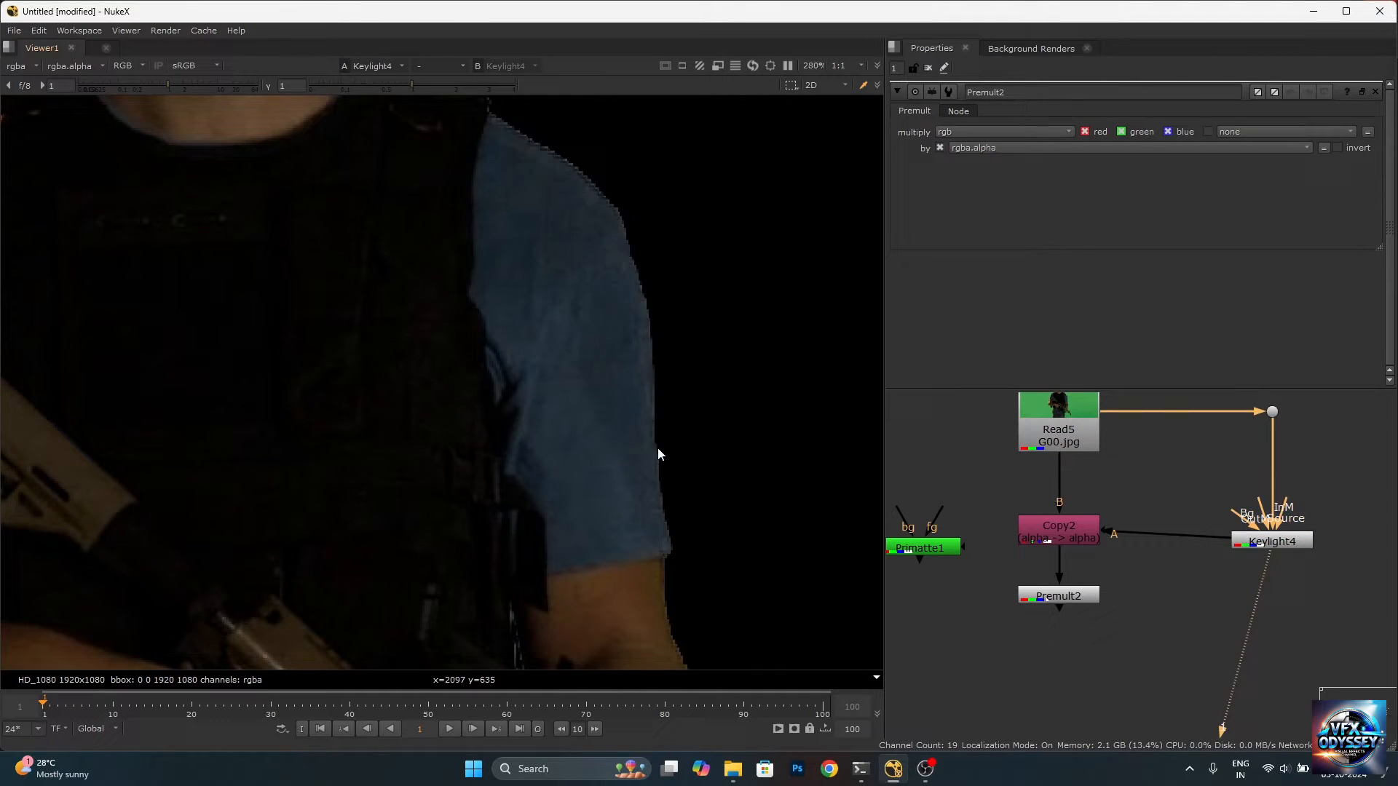
left_click(1095, 446)
key("2")
scroll(601, 446, "up", 3)
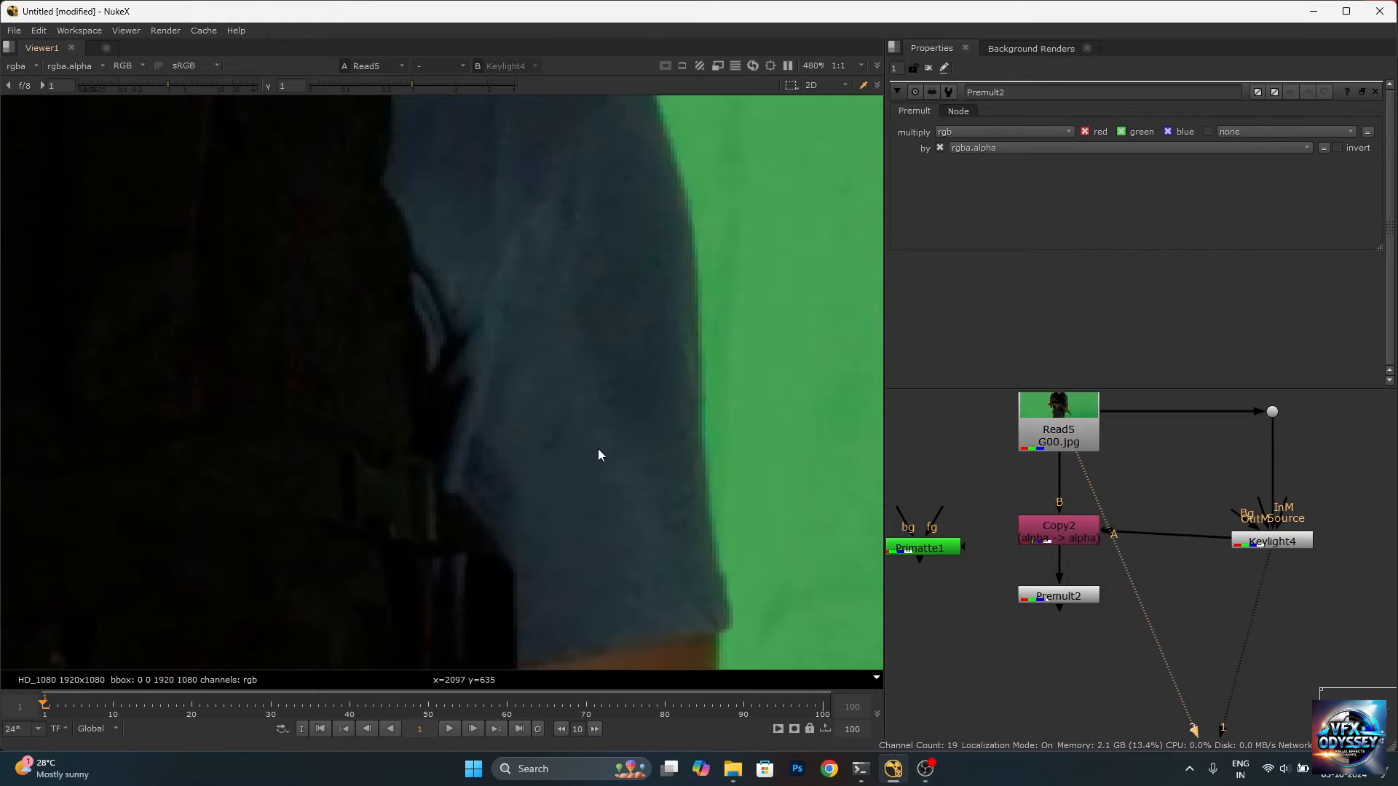
key("1")
scroll(1244, 575, "down", 4)
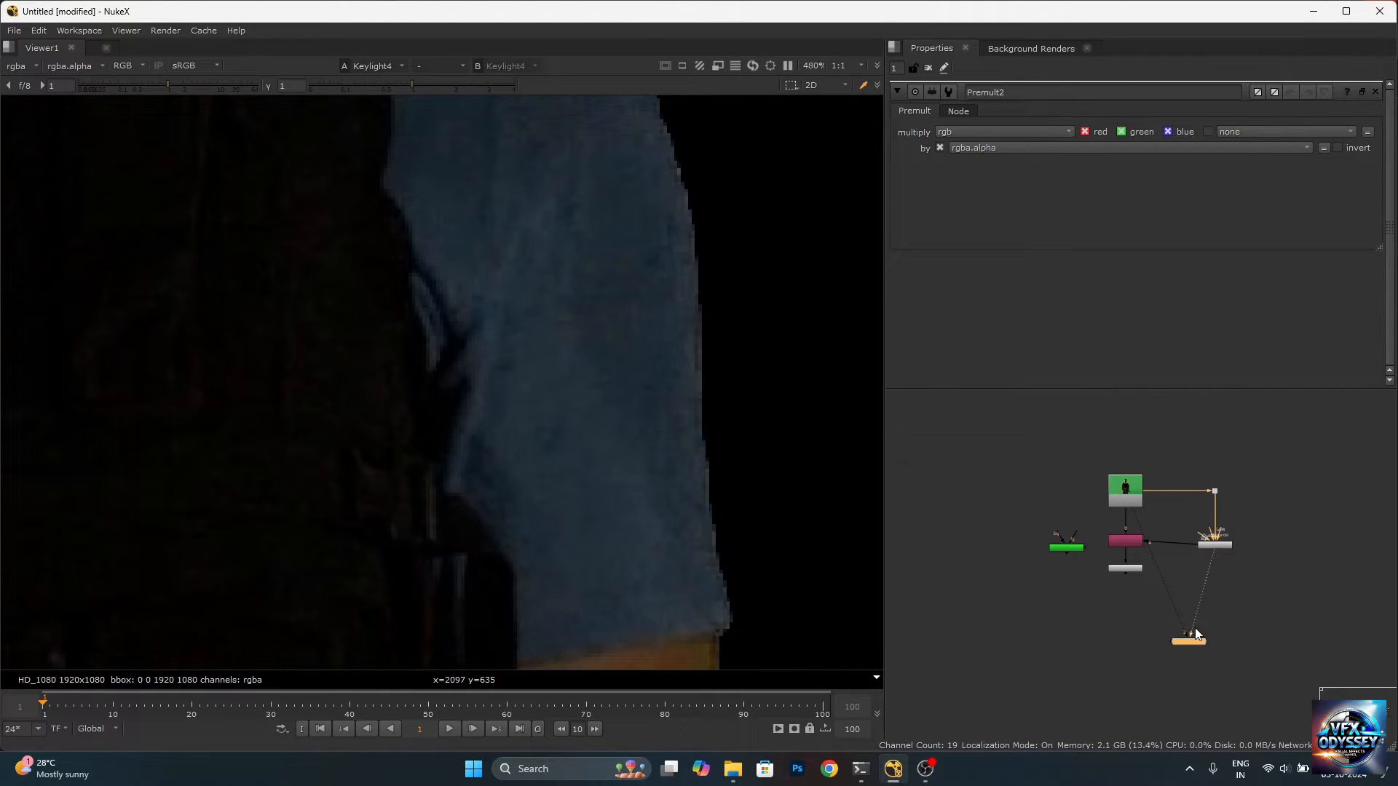
scroll(1175, 639, "up", 4)
Compare the Premult result with the original Read5 plate, examining green spill along the sleeve edge.
left_click(1076, 504)
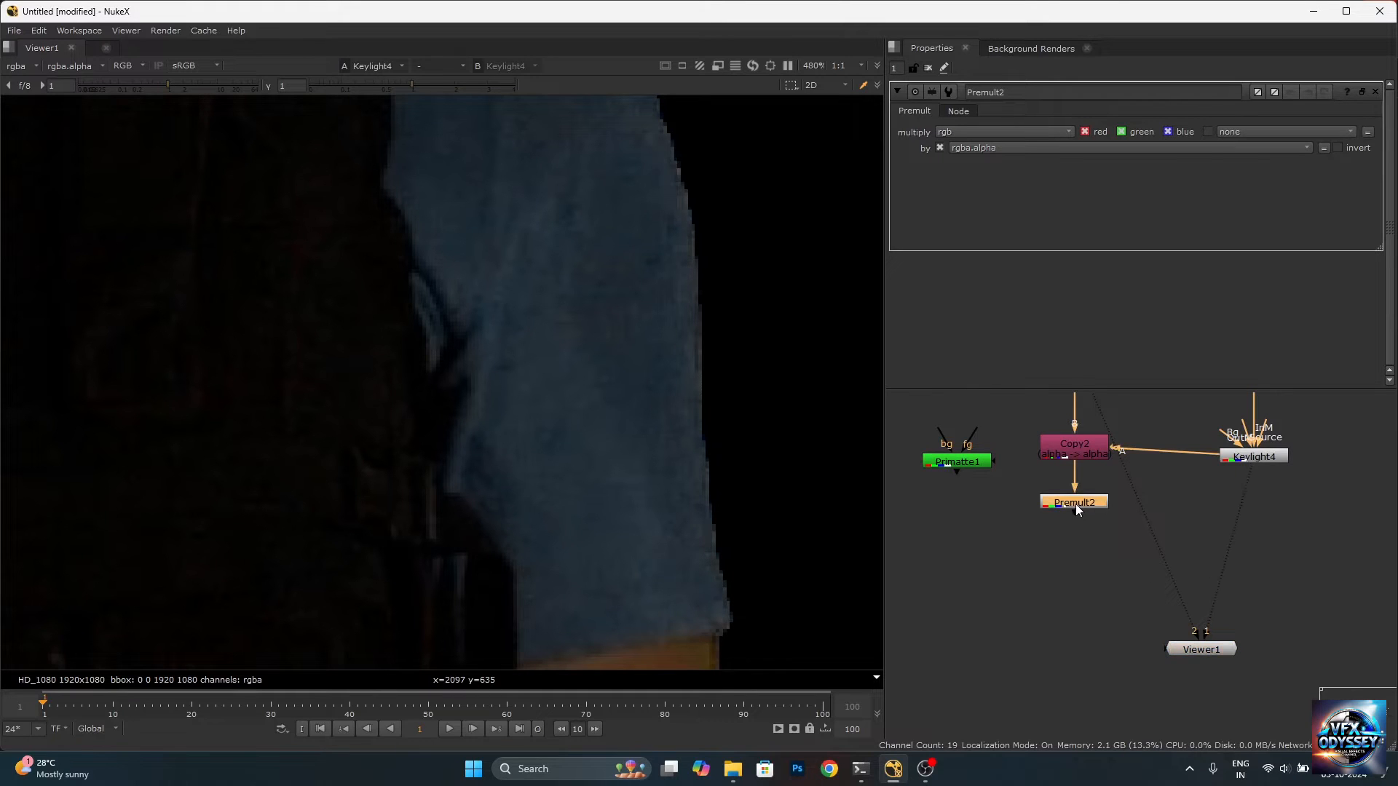
key("1")
scroll(731, 427, "down", 4)
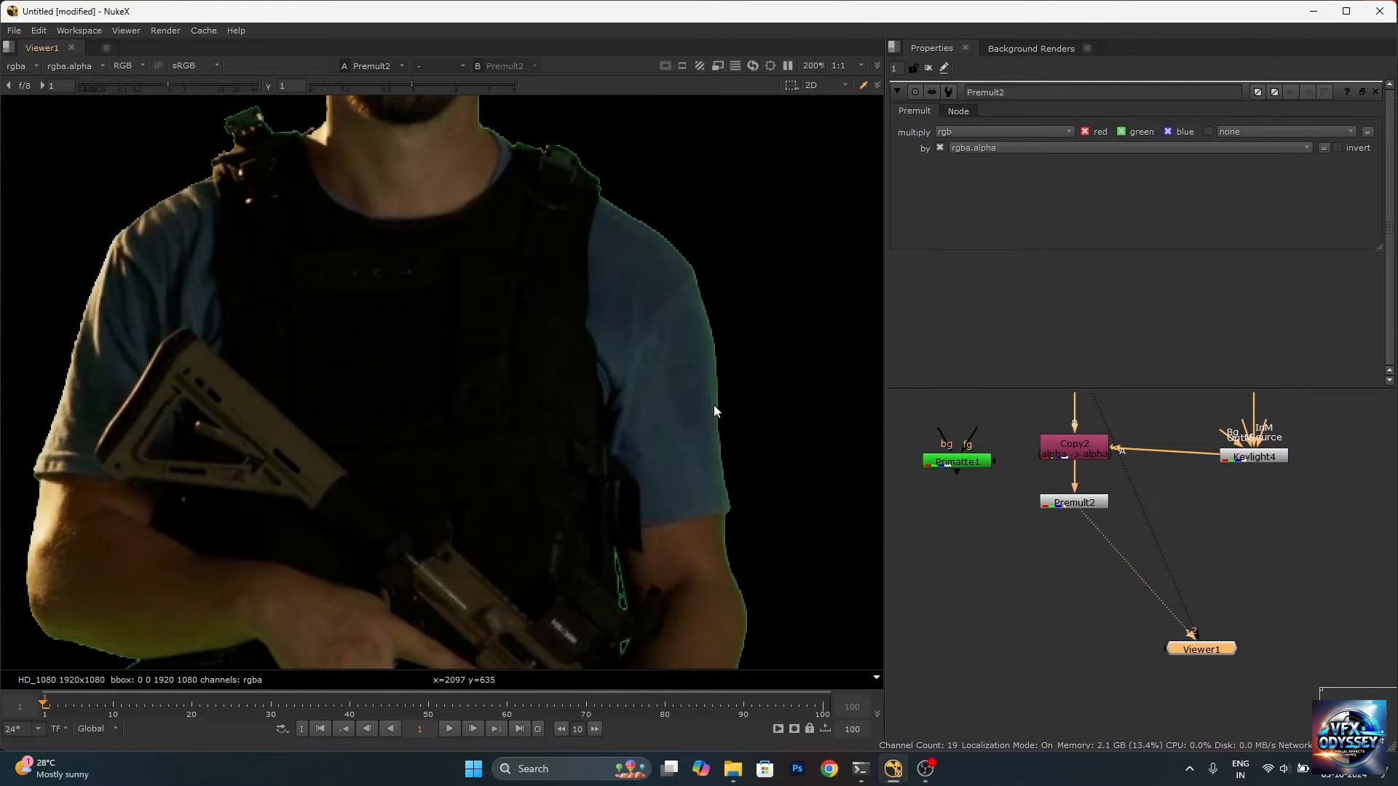
scroll(1069, 677, "down", 3)
scroll(1079, 539, "up", 5)
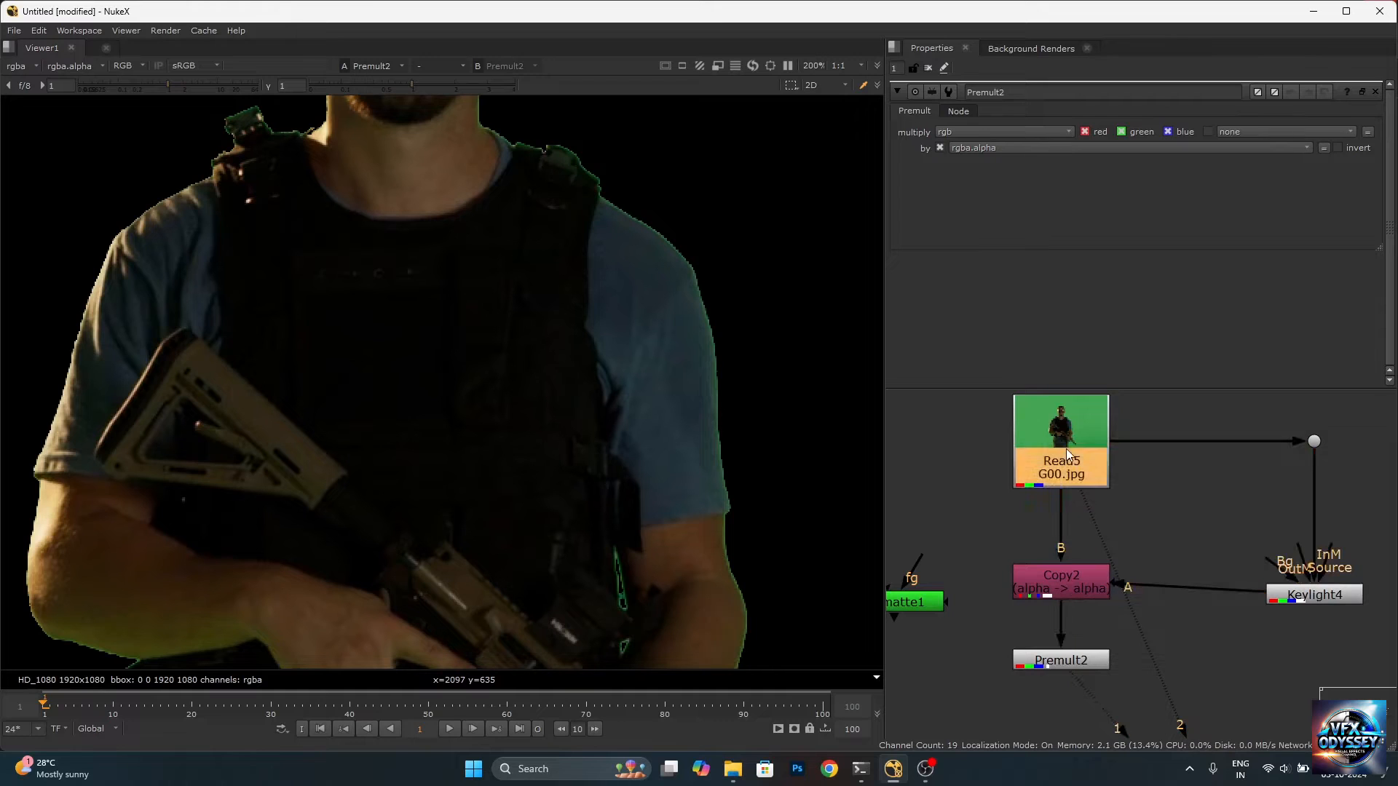
key("1")
scroll(695, 505, "up", 4)
scroll(758, 451, "up", 3)
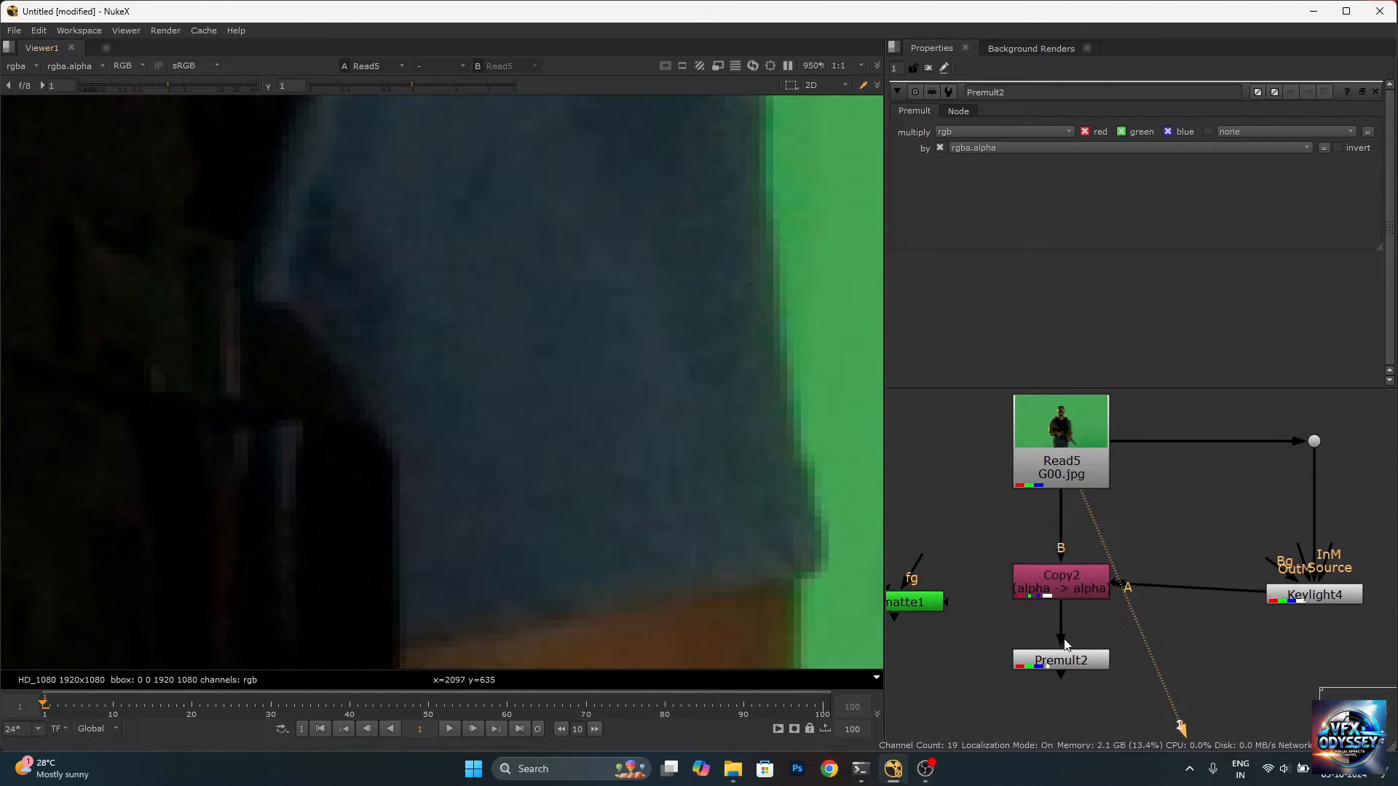
left_click(1084, 658)
key("2")
Disconnect the Viewer's first input from Read5, keeping only the Premult node connected to the Viewer.
scroll(1182, 583, "down", 4)
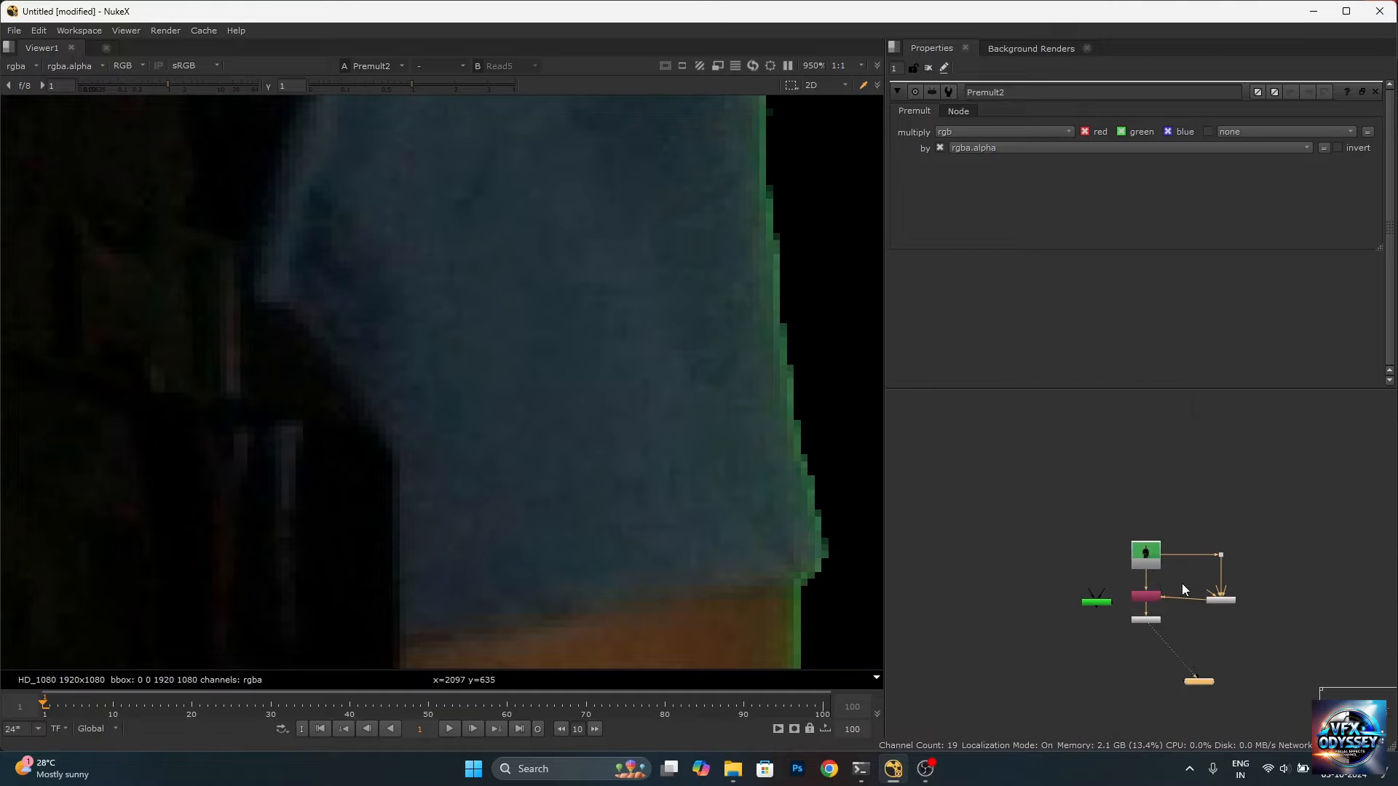
scroll(1187, 654, "up", 3)
left_click_drag(1206, 692, 1216, 620)
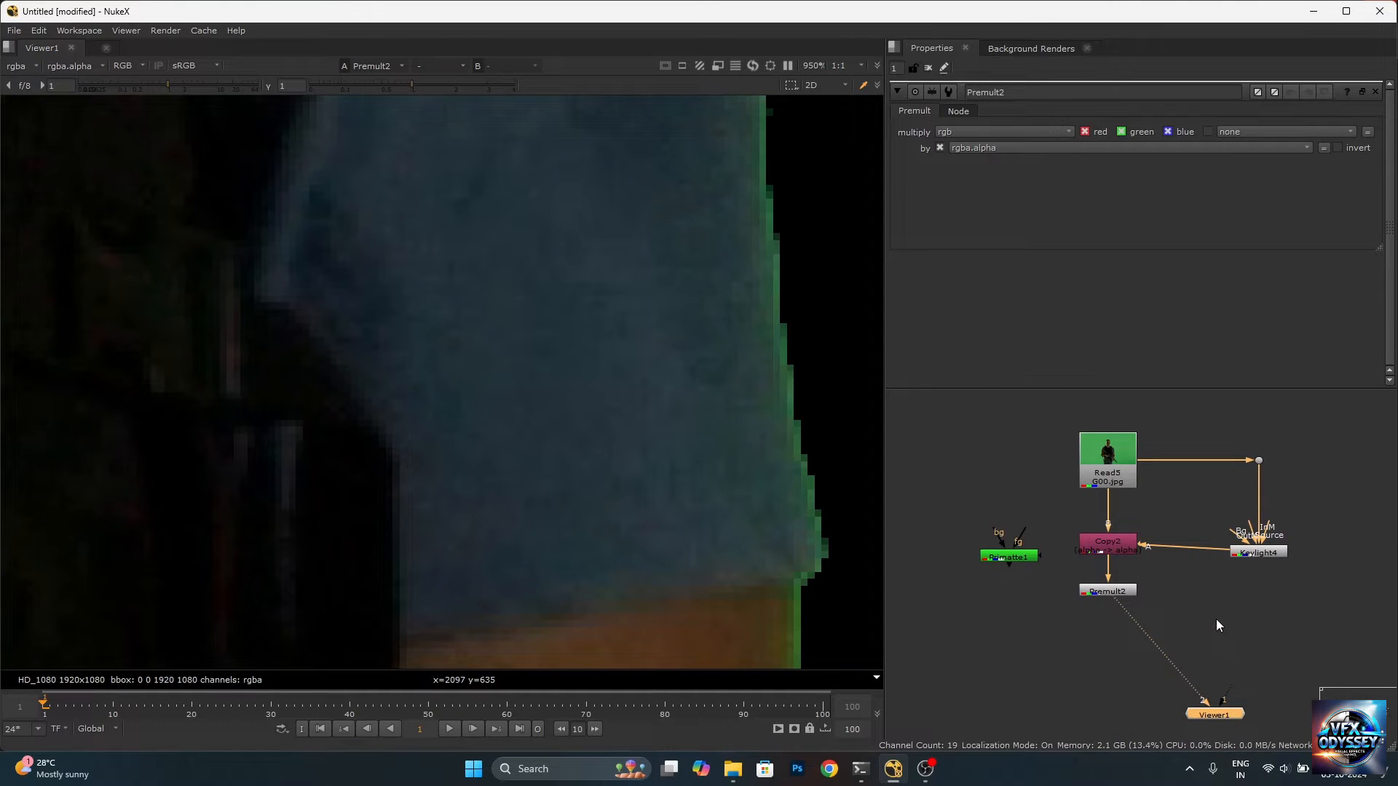
Inspect the full premultiplied figure for green edges around the body, vest and rifle.
key("f")
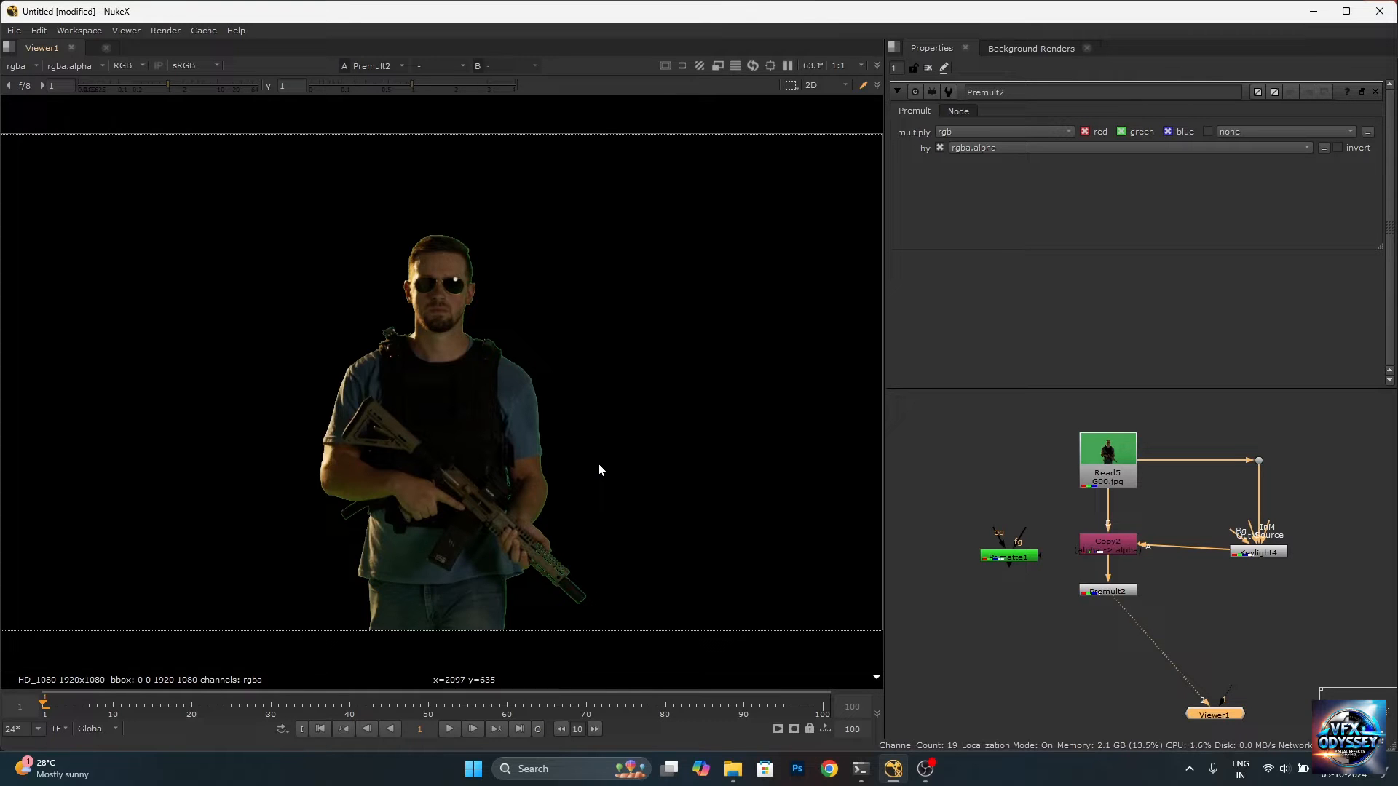
scroll(597, 466, "up", 8)
scroll(471, 465, "down", 5)
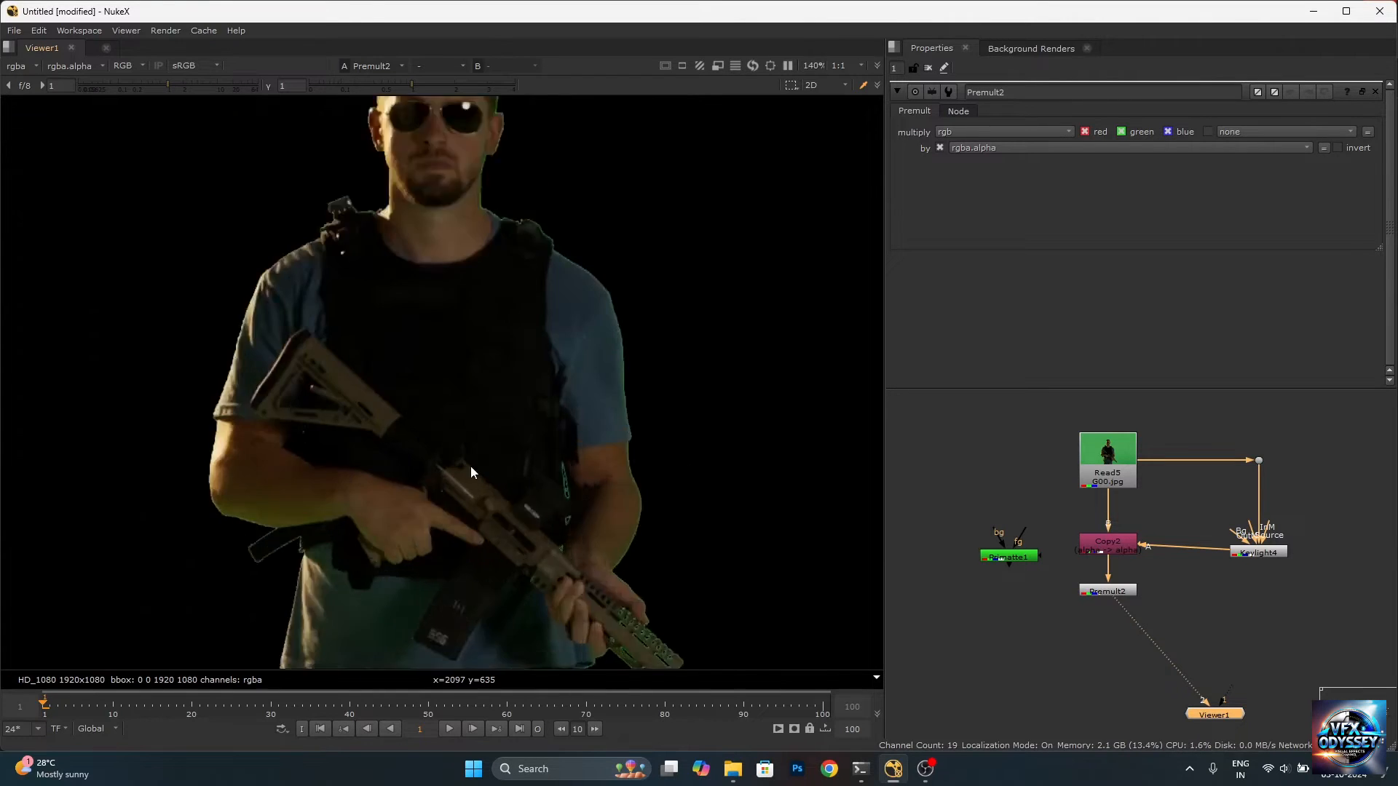
scroll(134, 480, "up", 4)
scroll(104, 523, "down", 6)
scroll(192, 517, "up", 7)
scroll(418, 434, "down", 8)
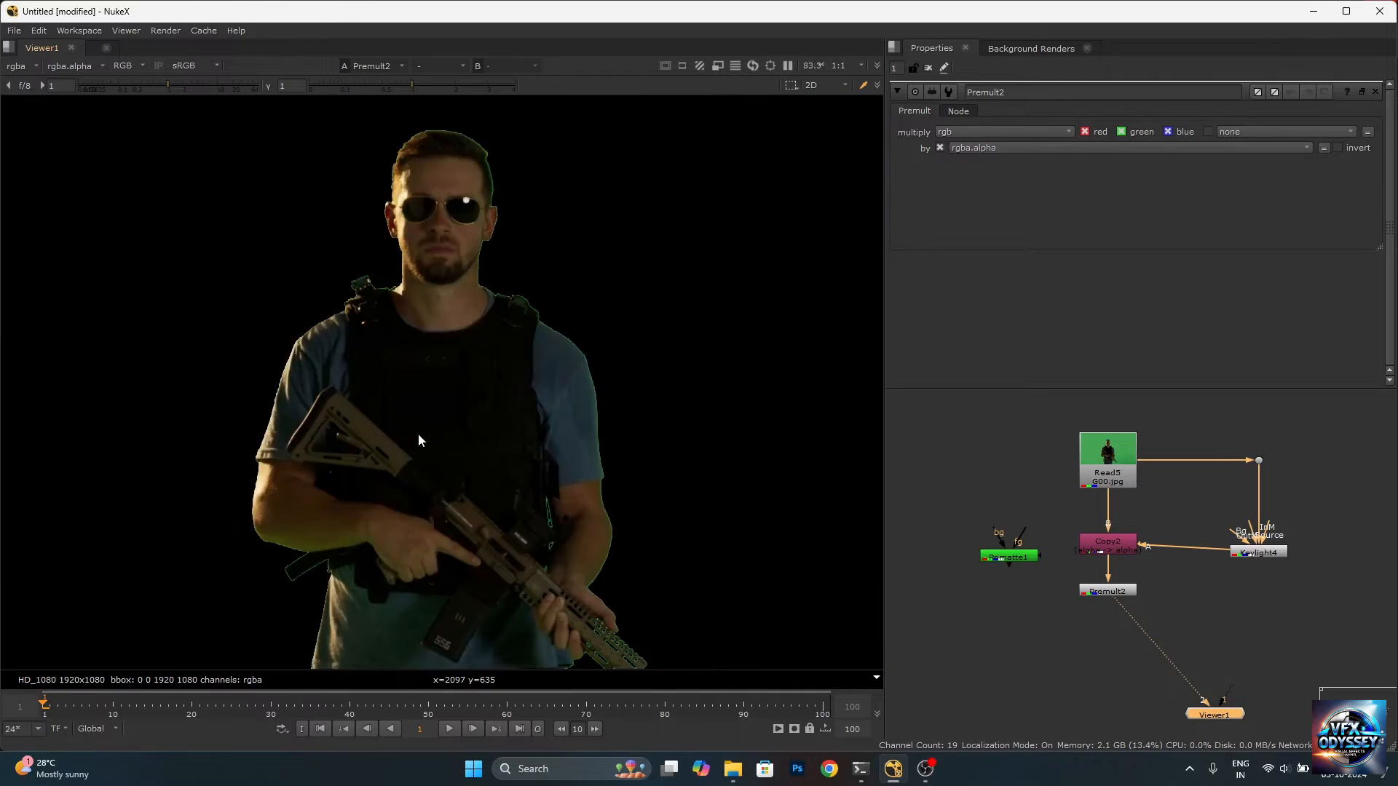
scroll(430, 478, "up", 1)
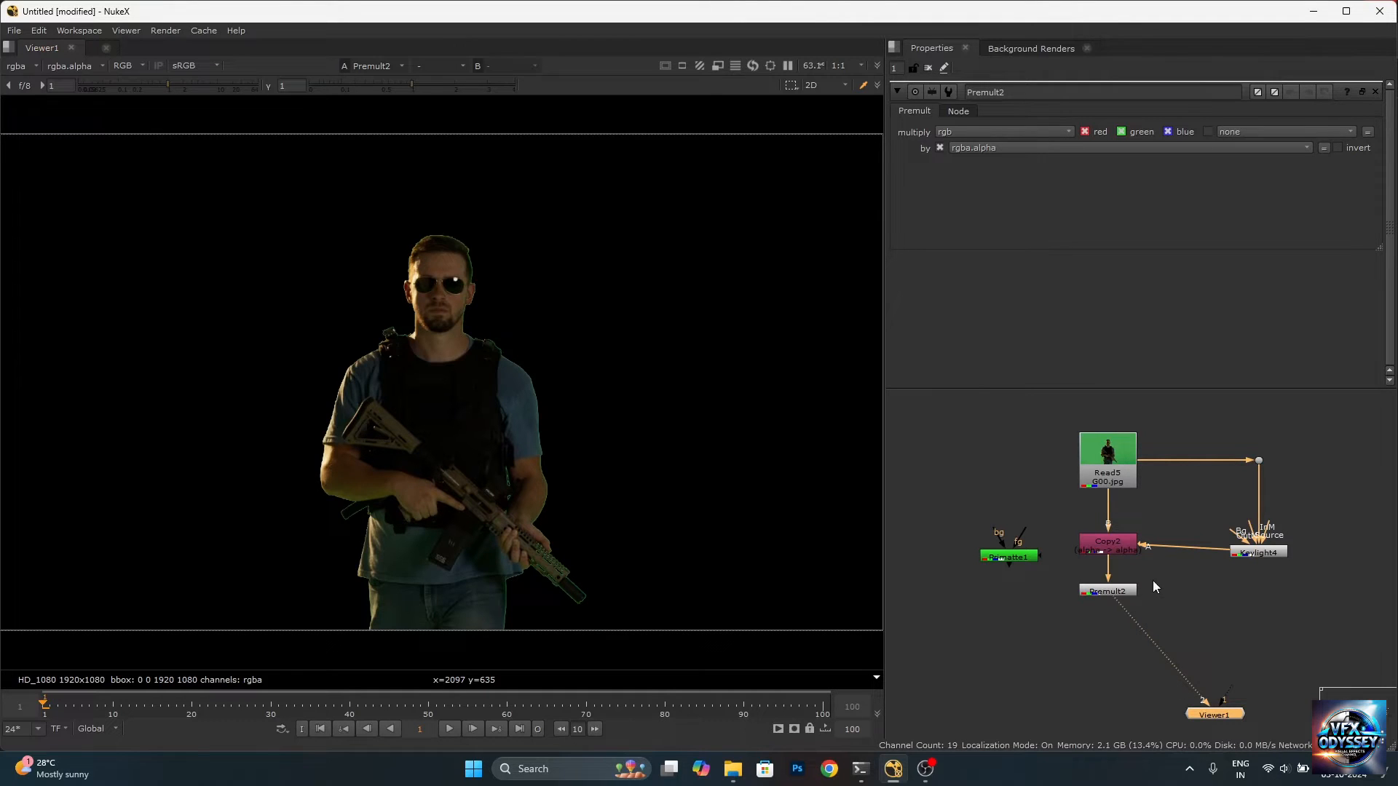
Open the Primatte node's properties and connect its fg input to the Read5 plate.
scroll(1017, 558, "up", 4)
double_click(1029, 567)
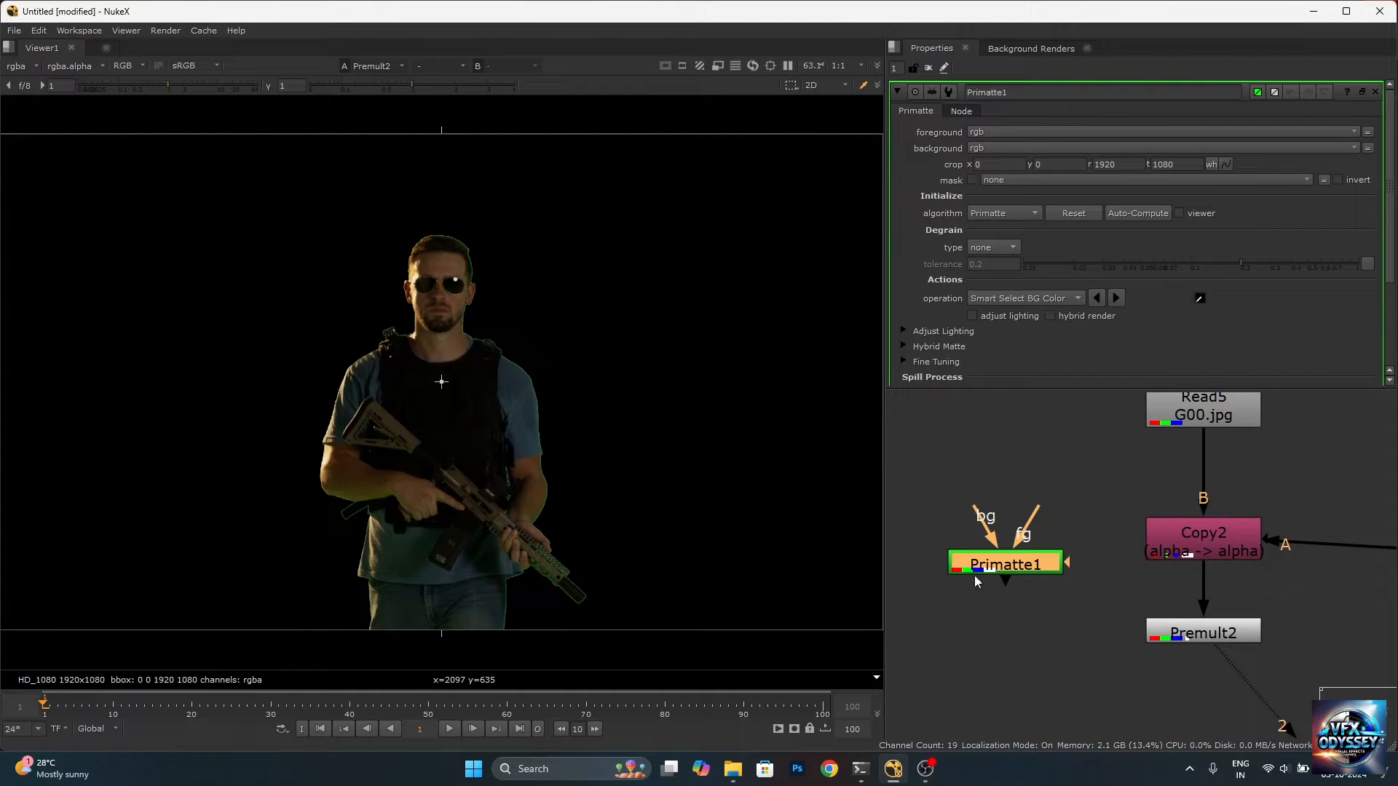
scroll(992, 518, "up", 3)
left_click_drag(982, 526, 929, 520)
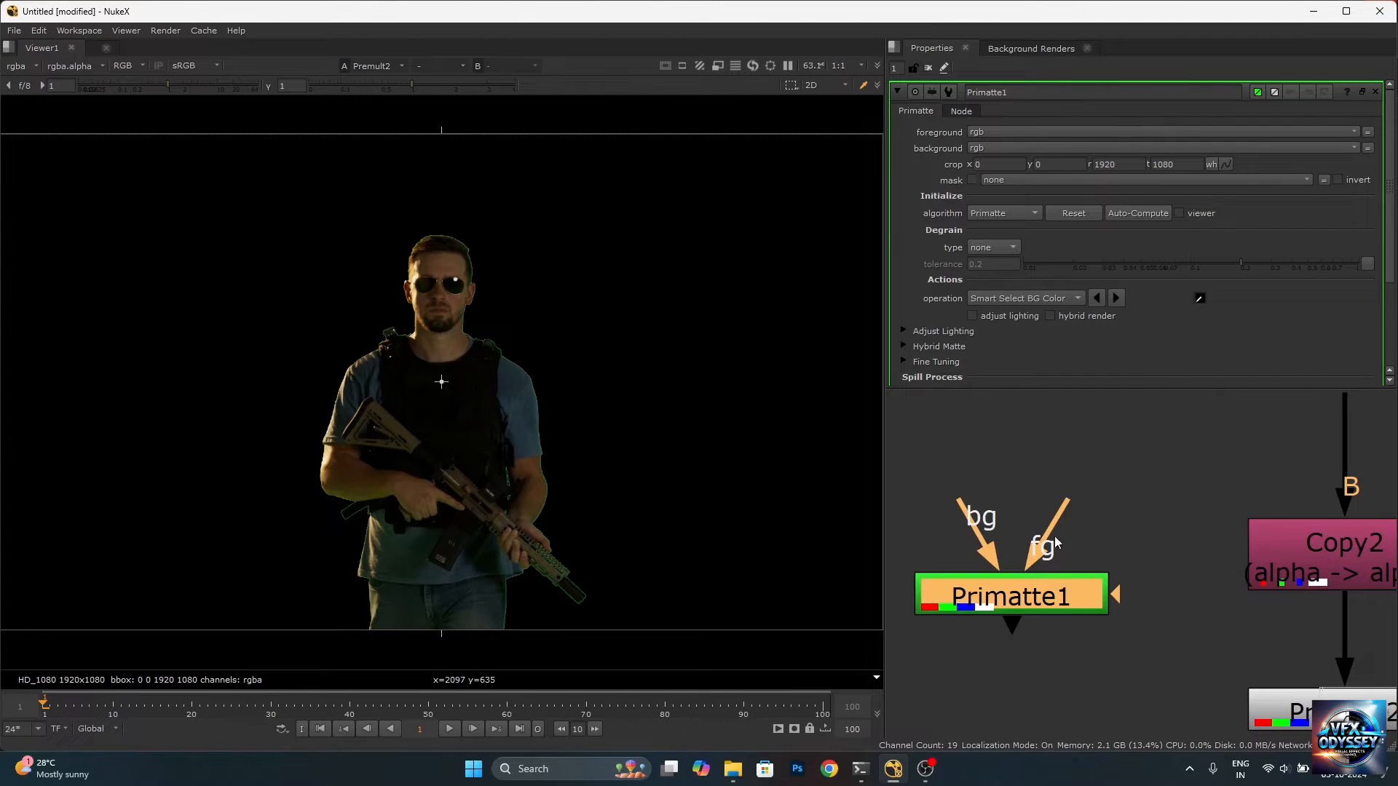
scroll(1034, 562, "down", 4)
left_click_drag(1038, 555, 1147, 475)
Tidy Read5's branches with a shared dot beneath it, a level Keylight dot, and a right-angle dot above the repositioned Primatte node.
scroll(1136, 524, "down", 3)
scroll(1140, 518, "up", 2)
left_click(1156, 488)
left_click(1154, 506, "ctrl")
scroll(1148, 510, "down", 2)
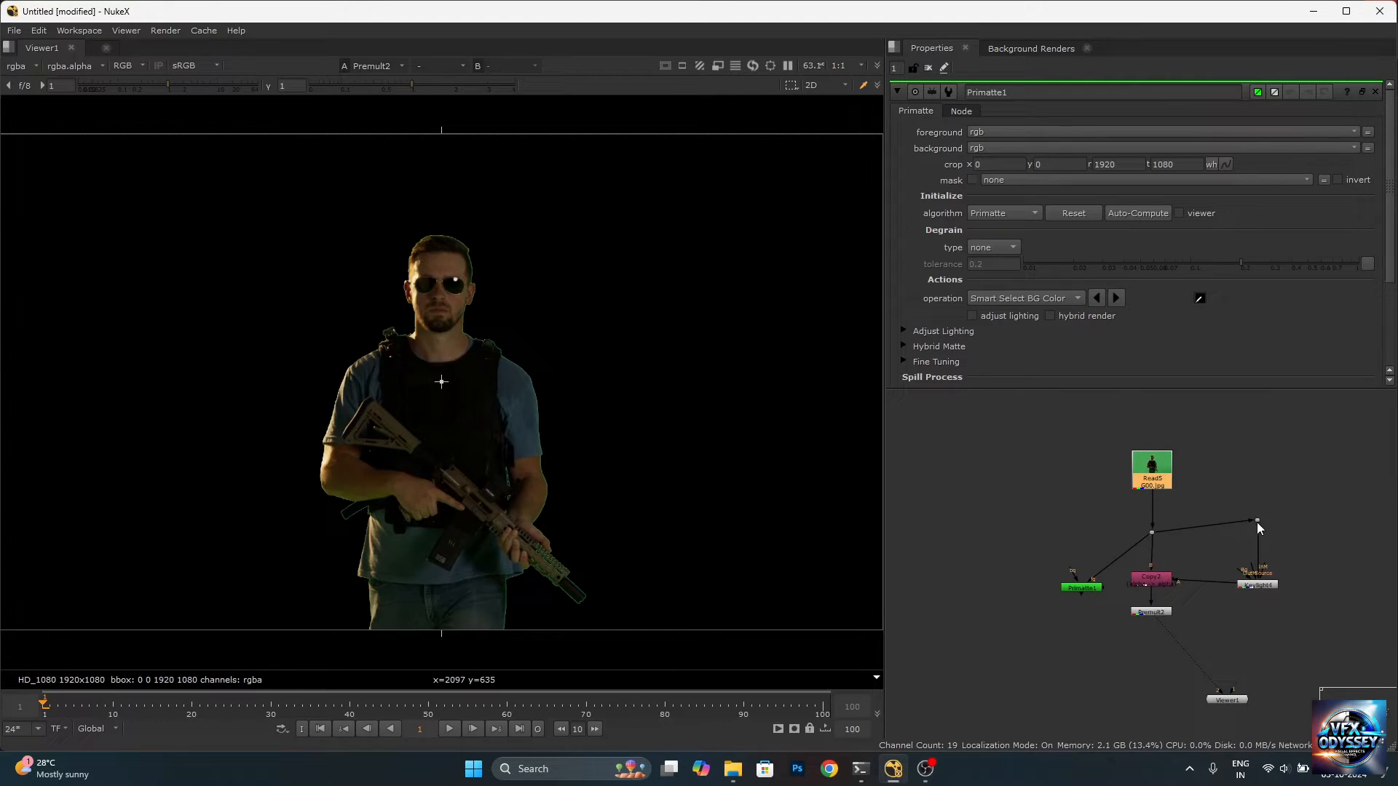
left_click_drag(1257, 522, 1255, 532)
left_click_drag(1079, 591, 1017, 588)
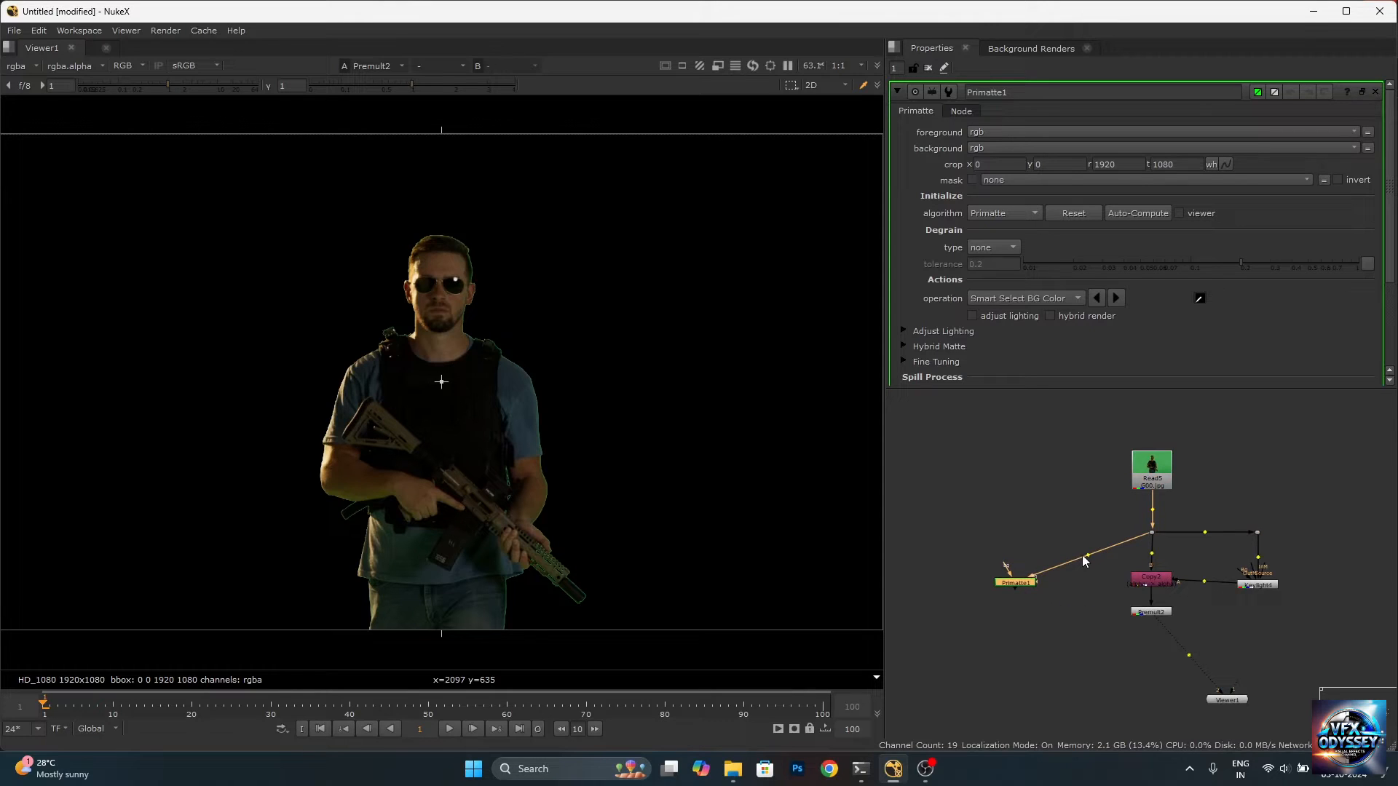
left_click_drag(1085, 555, 1015, 532, "ctrl")
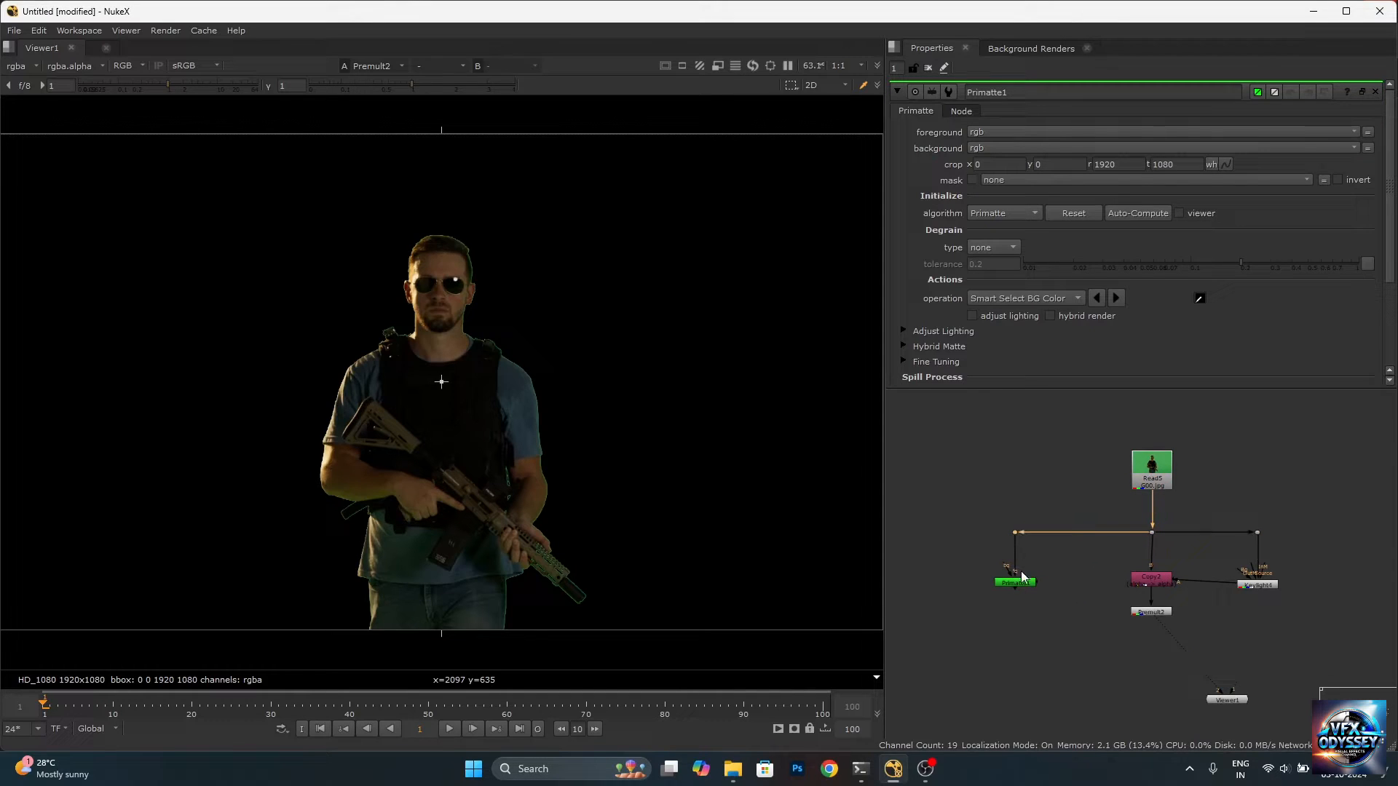
Show the Primatte node's output in the Viewer.
scroll(1047, 570, "up", 3)
left_click(1007, 600)
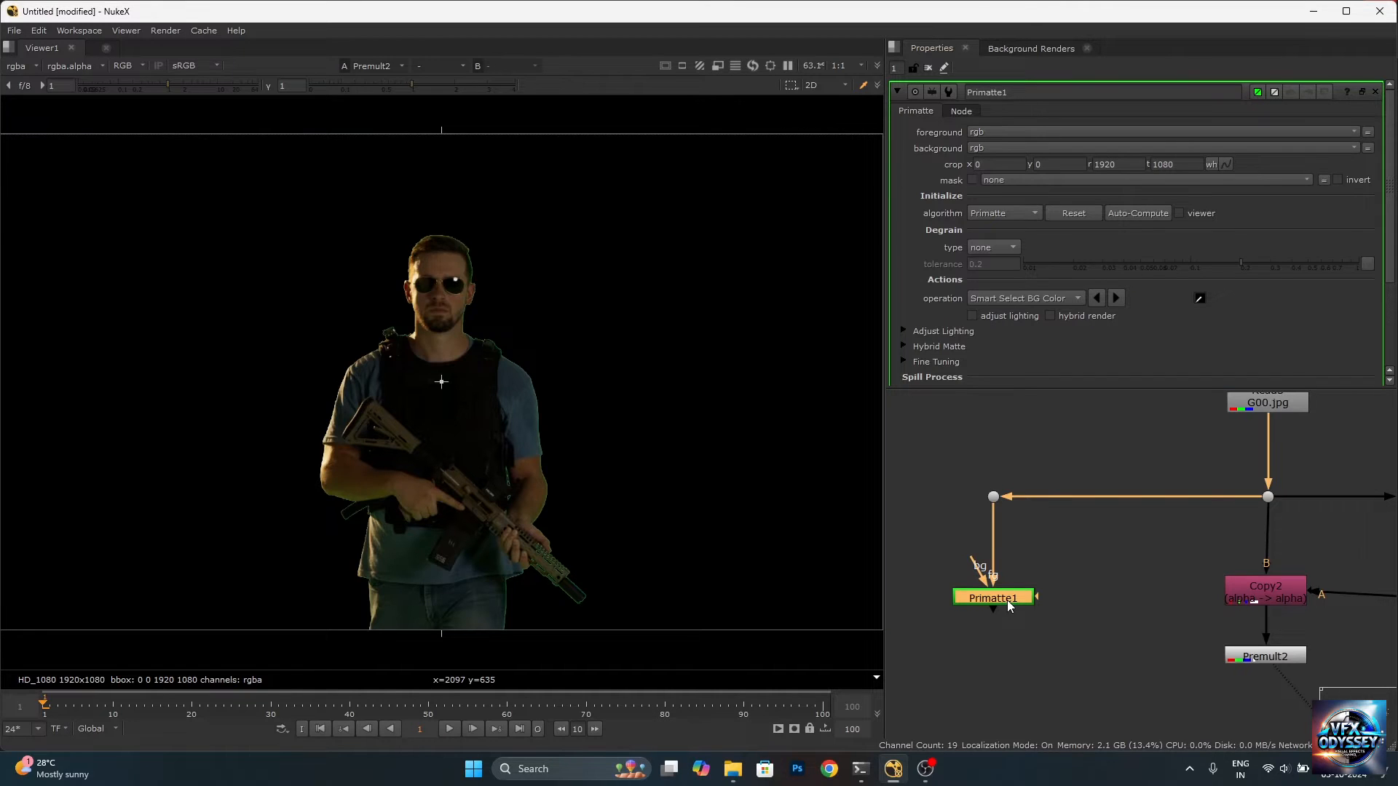
key("1")
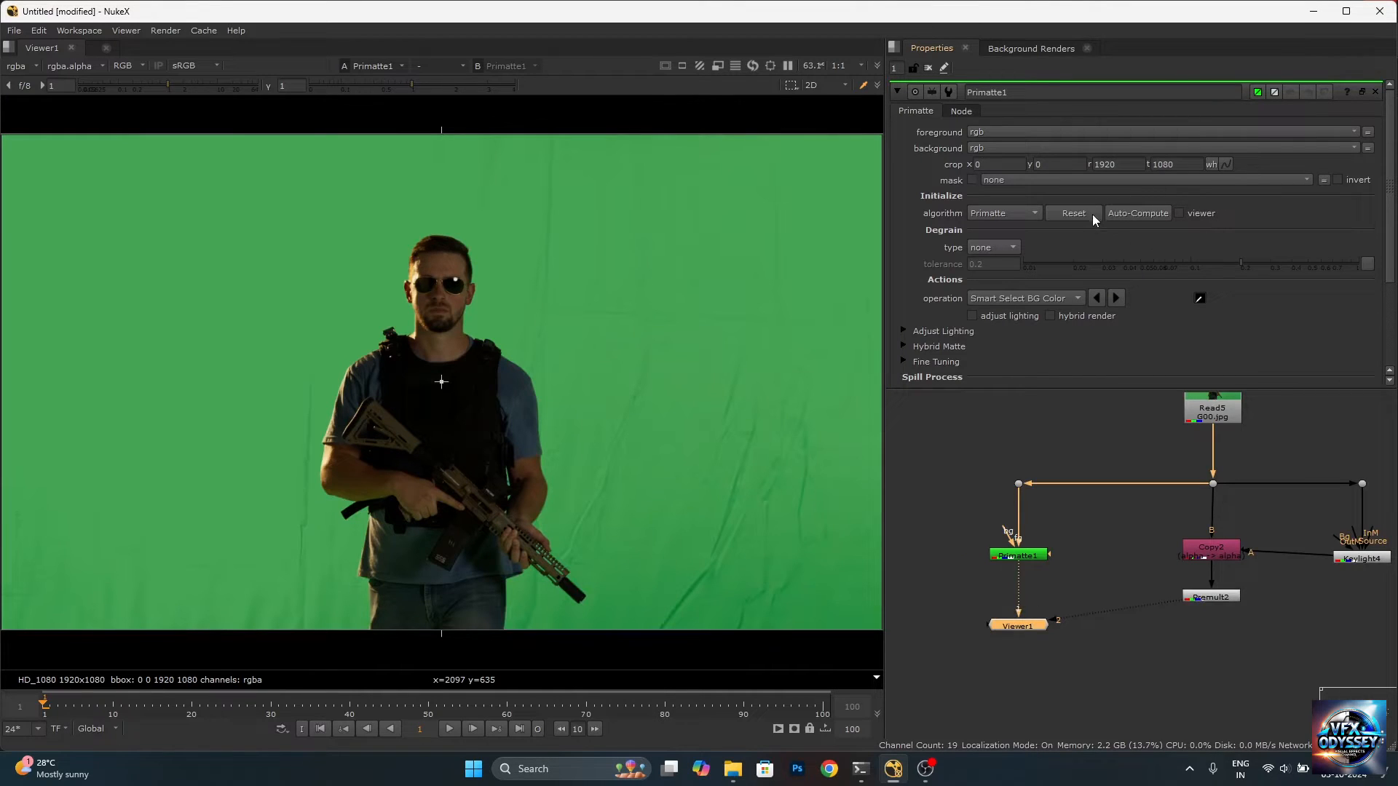
Auto-compute the key using the Primatte algorithm and display the resulting alpha channel.
left_click(1033, 212)
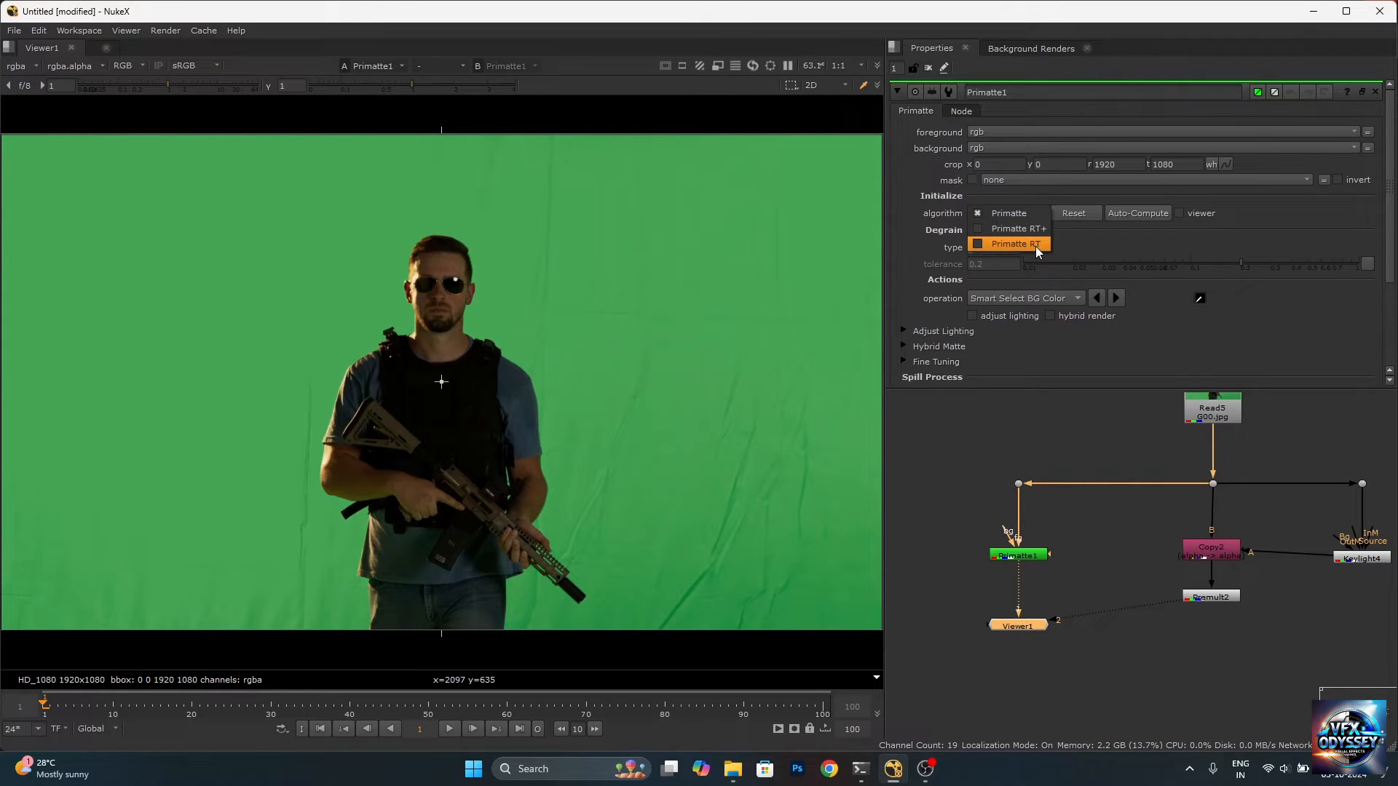
left_click(1028, 214)
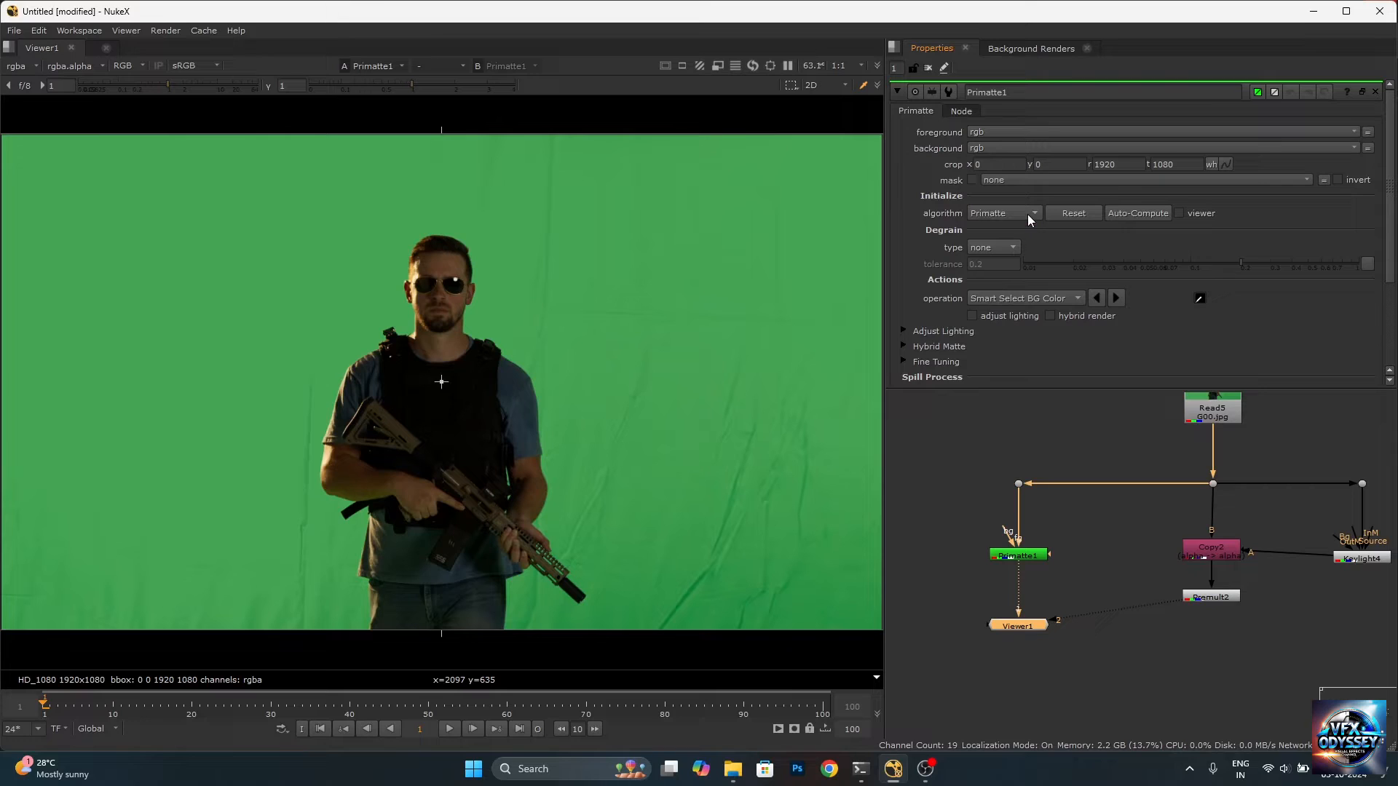
left_click(1157, 216)
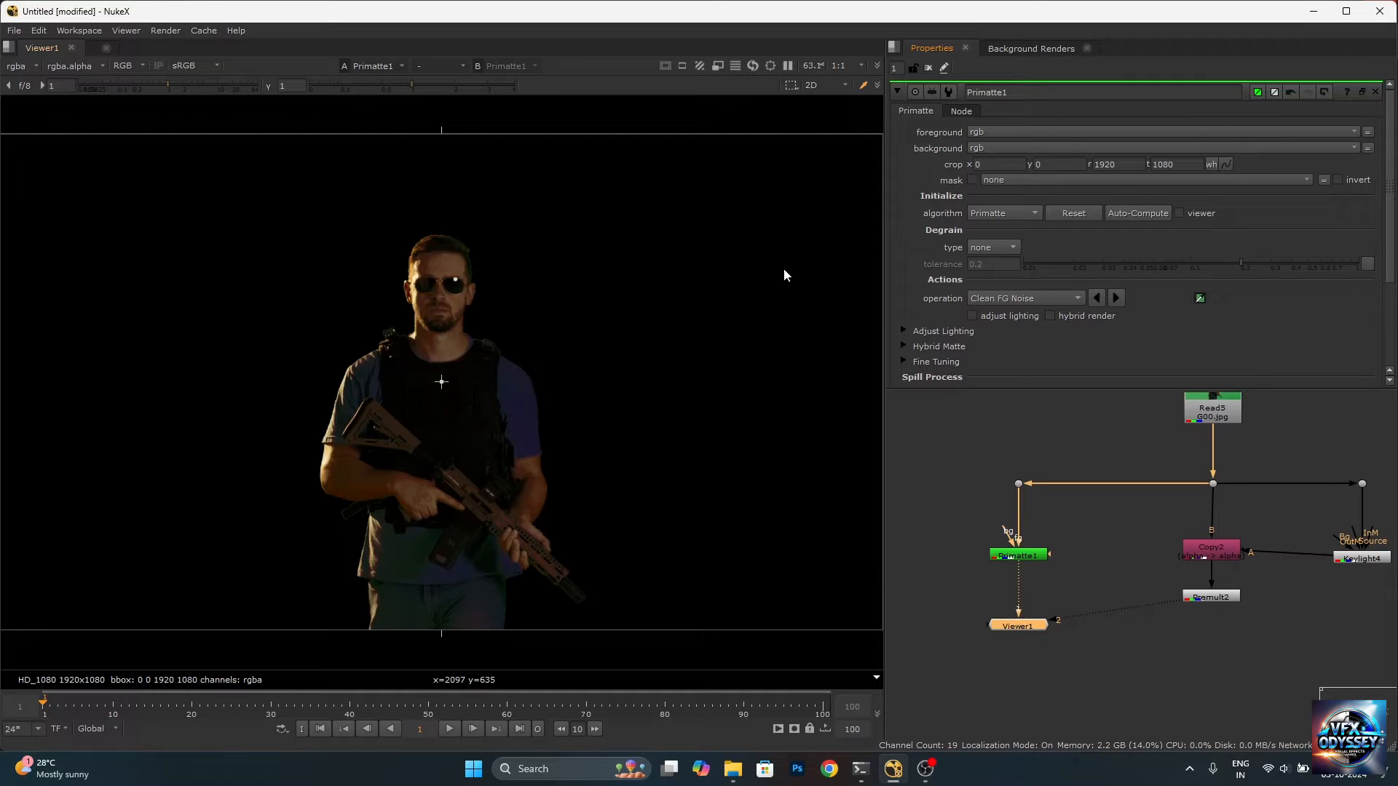
key("a")
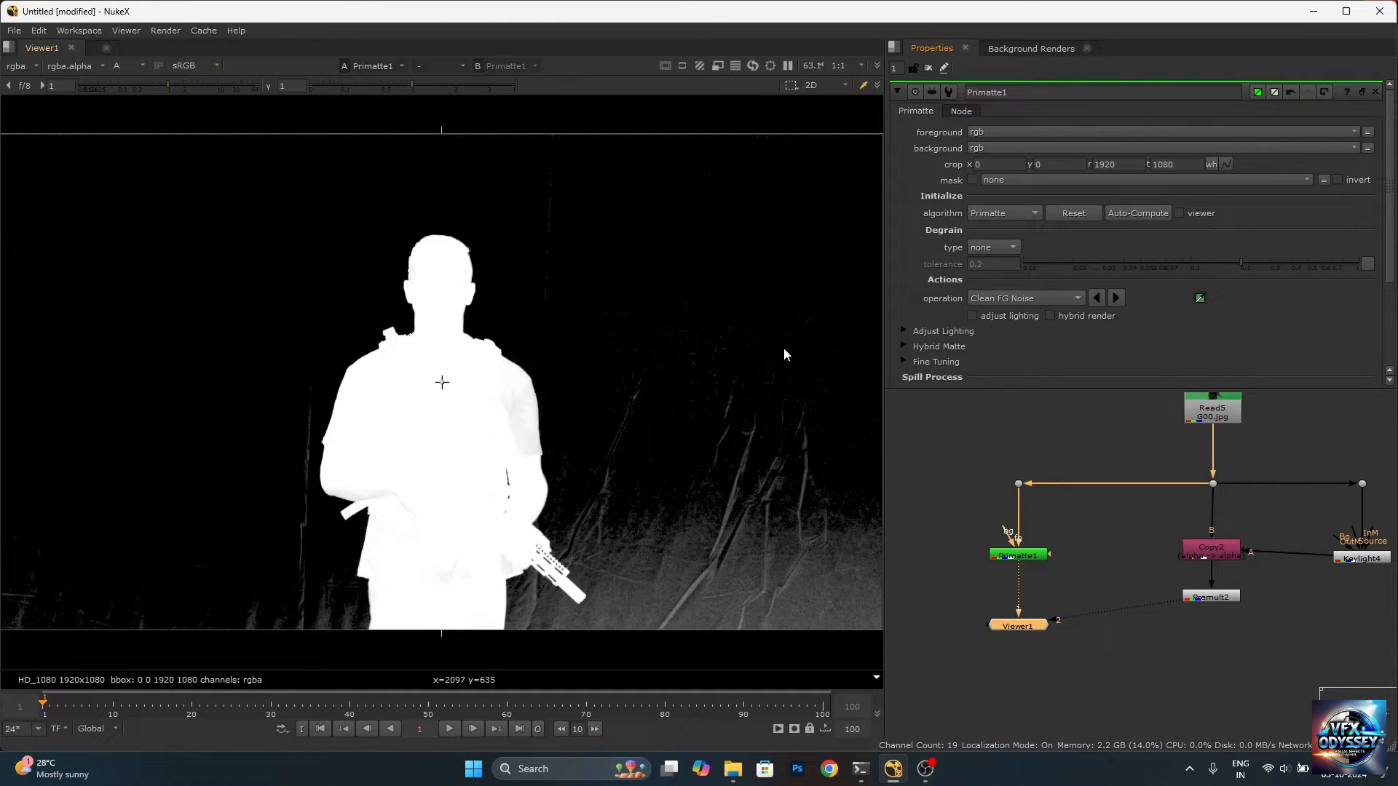
Set the Primatte operation to Clean BG Noise and sample the grey backdrop and creases beside the rifle muzzle.
left_click(1030, 301)
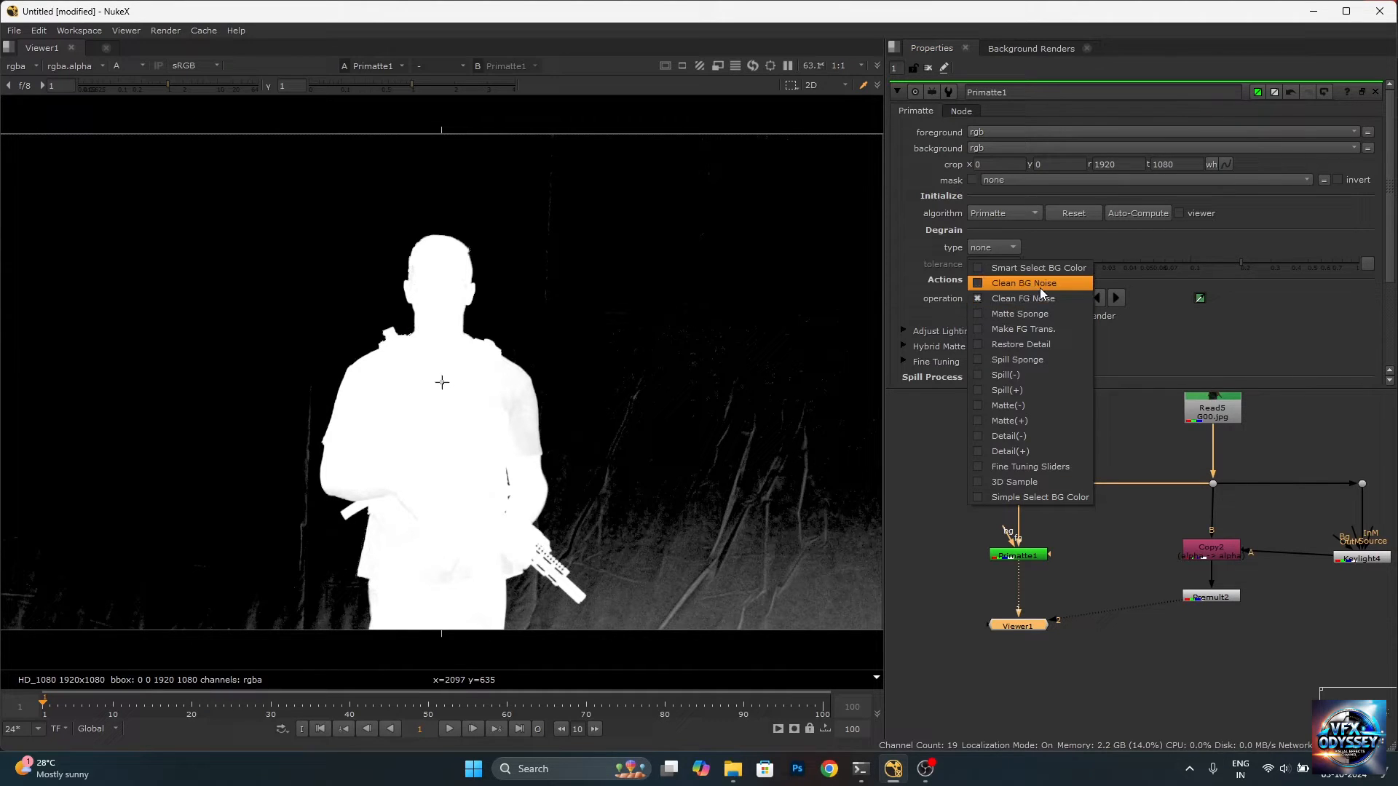
left_click(1040, 287)
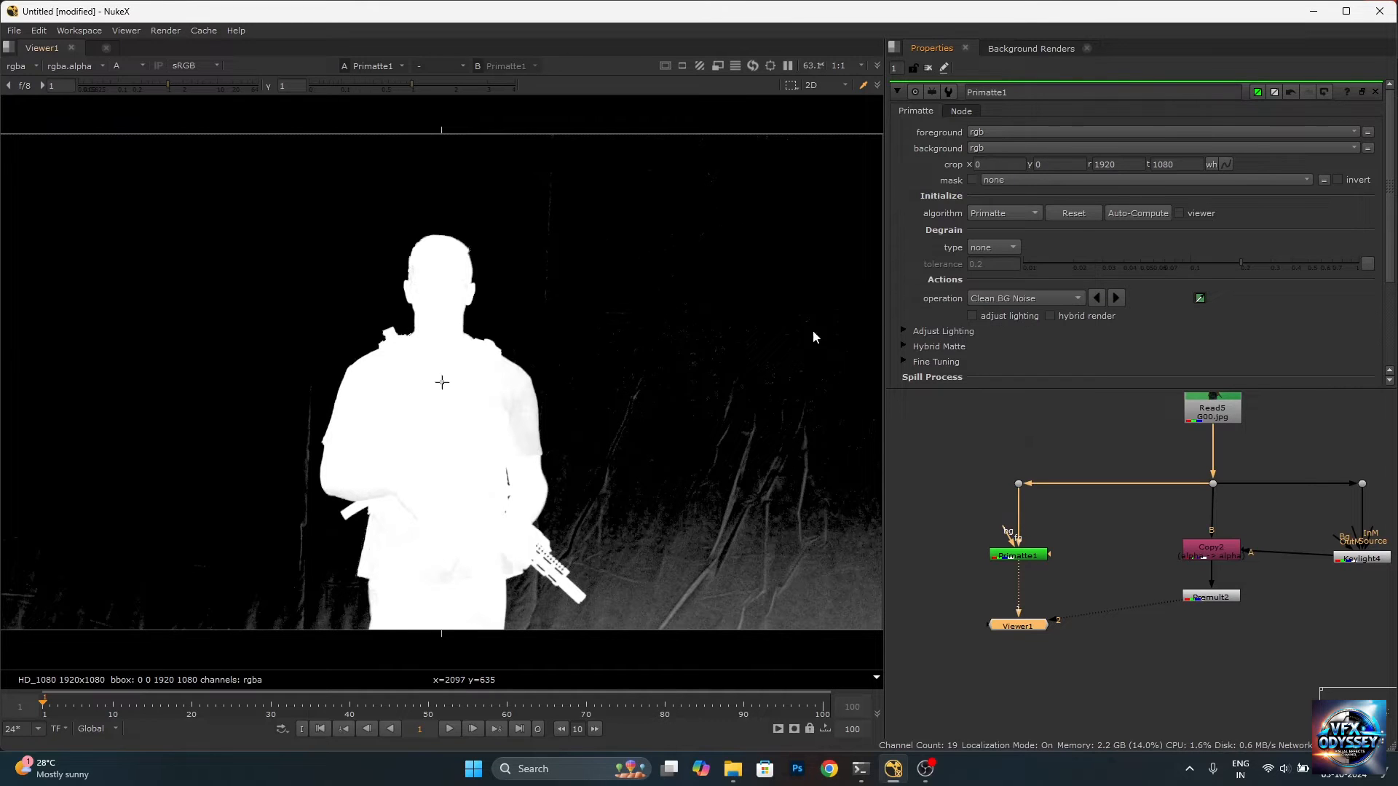
scroll(626, 376, "up", 3)
middle_click_drag(687, 509, 651, 431)
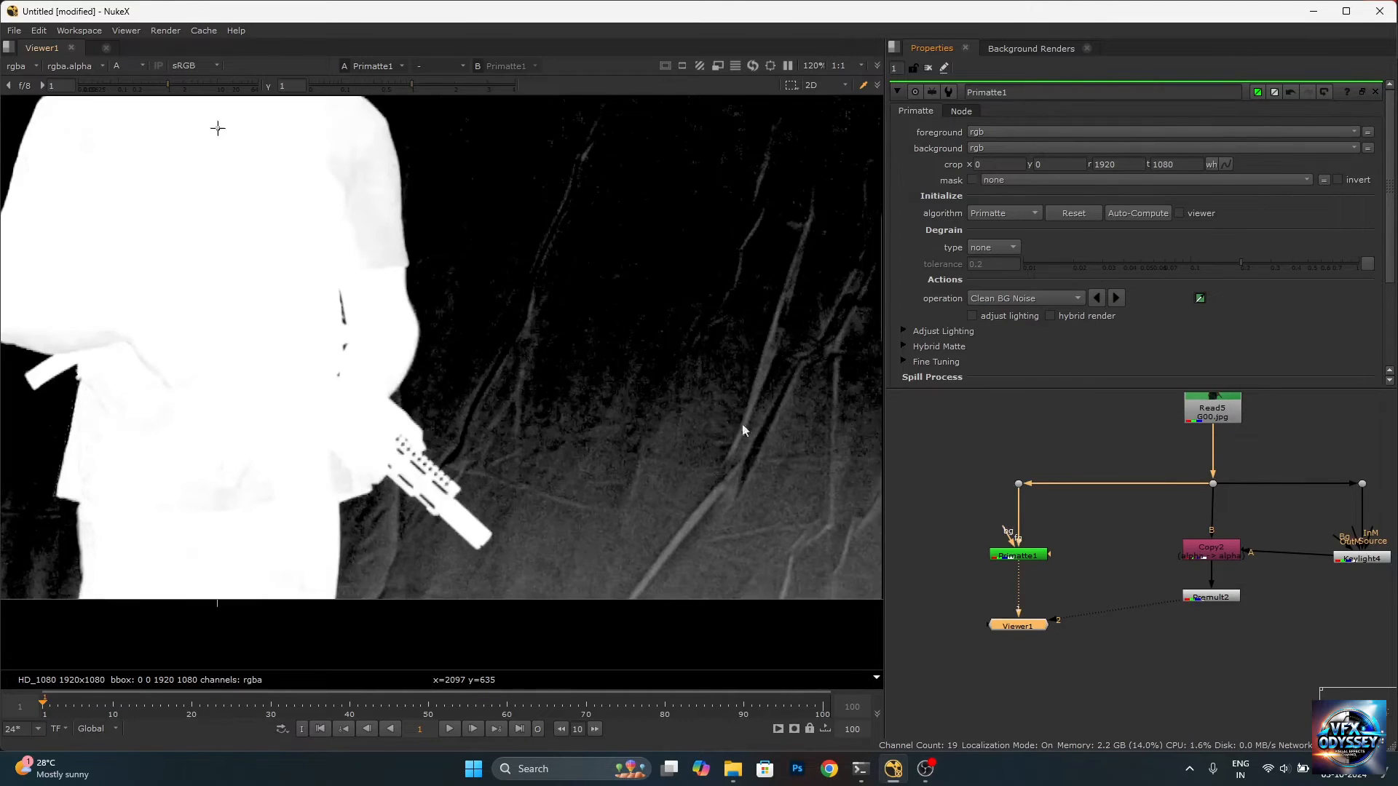
scroll(634, 476, "down", 4)
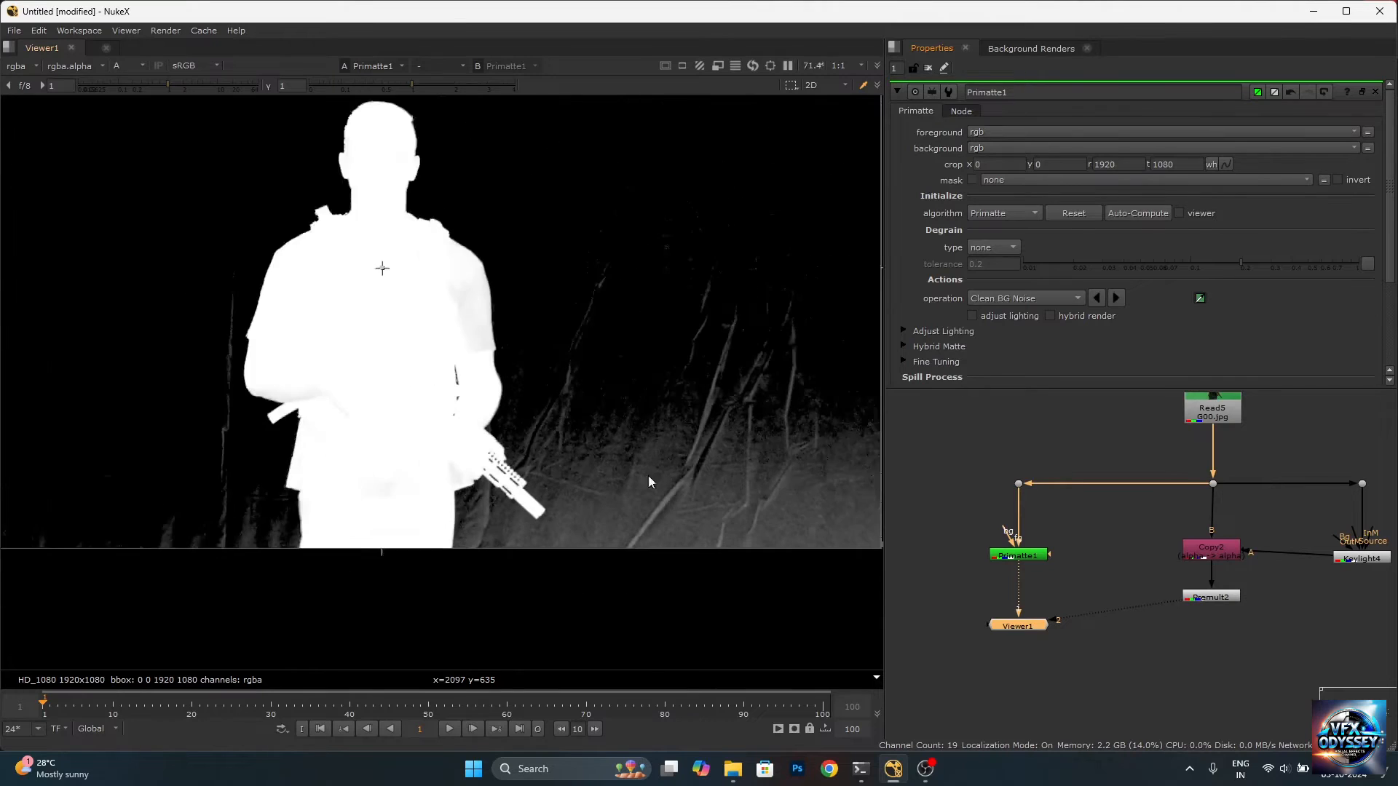
scroll(656, 477, "up", 6)
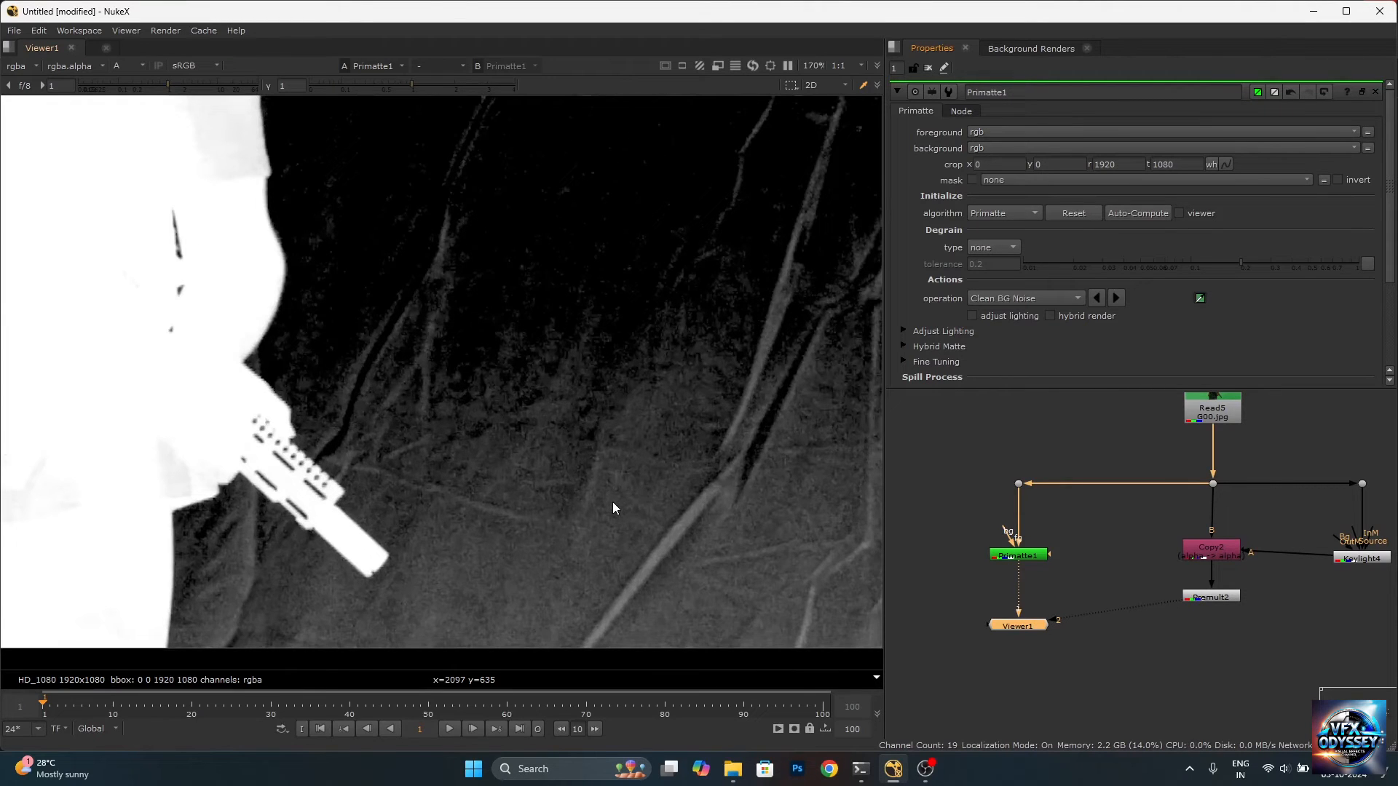
left_click(613, 503, "ctrl")
left_click(575, 547, "ctrl")
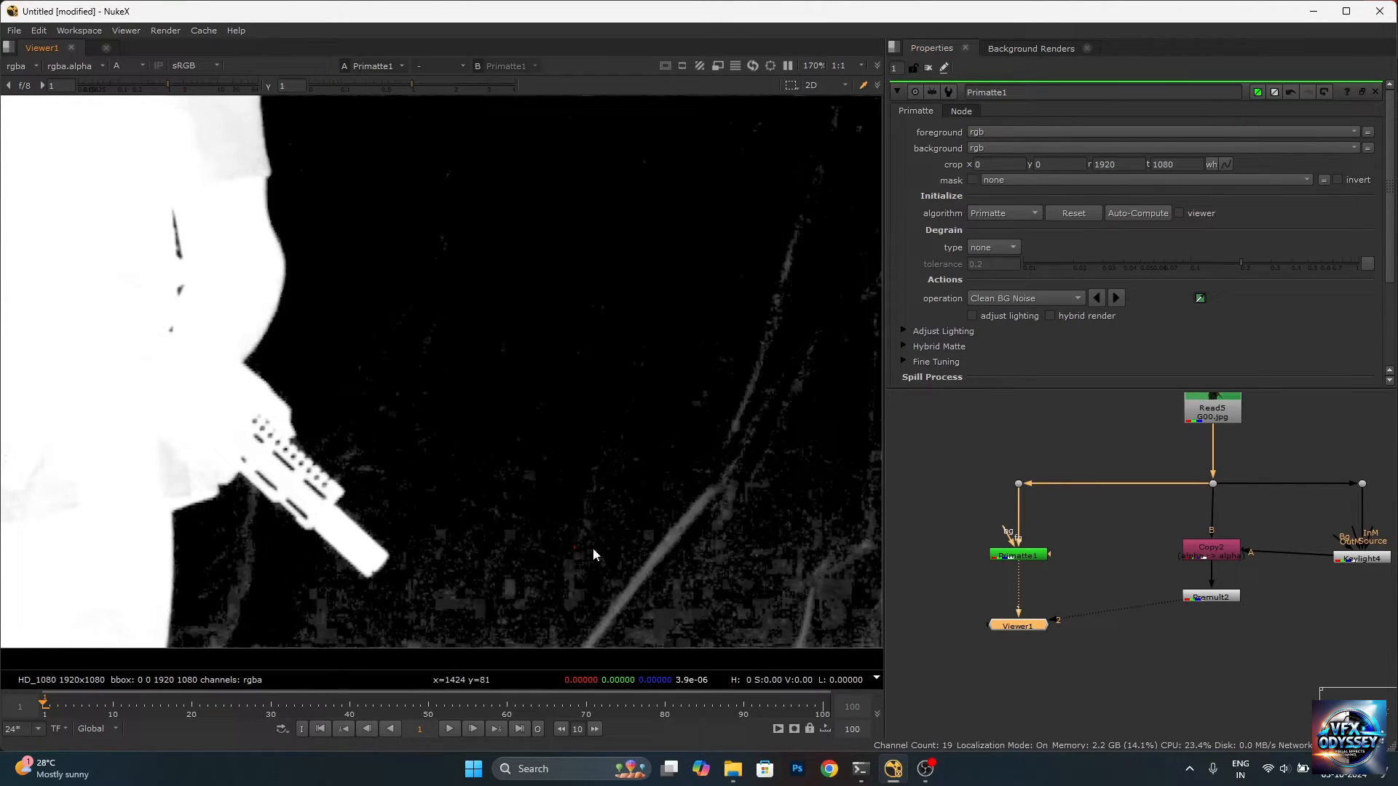
left_click(665, 543, "ctrl")
left_click(677, 541, "ctrl")
Sample the remaining grey specks in the backdrop beyond the rifle to clean them from the matte.
scroll(663, 509, "down", 4)
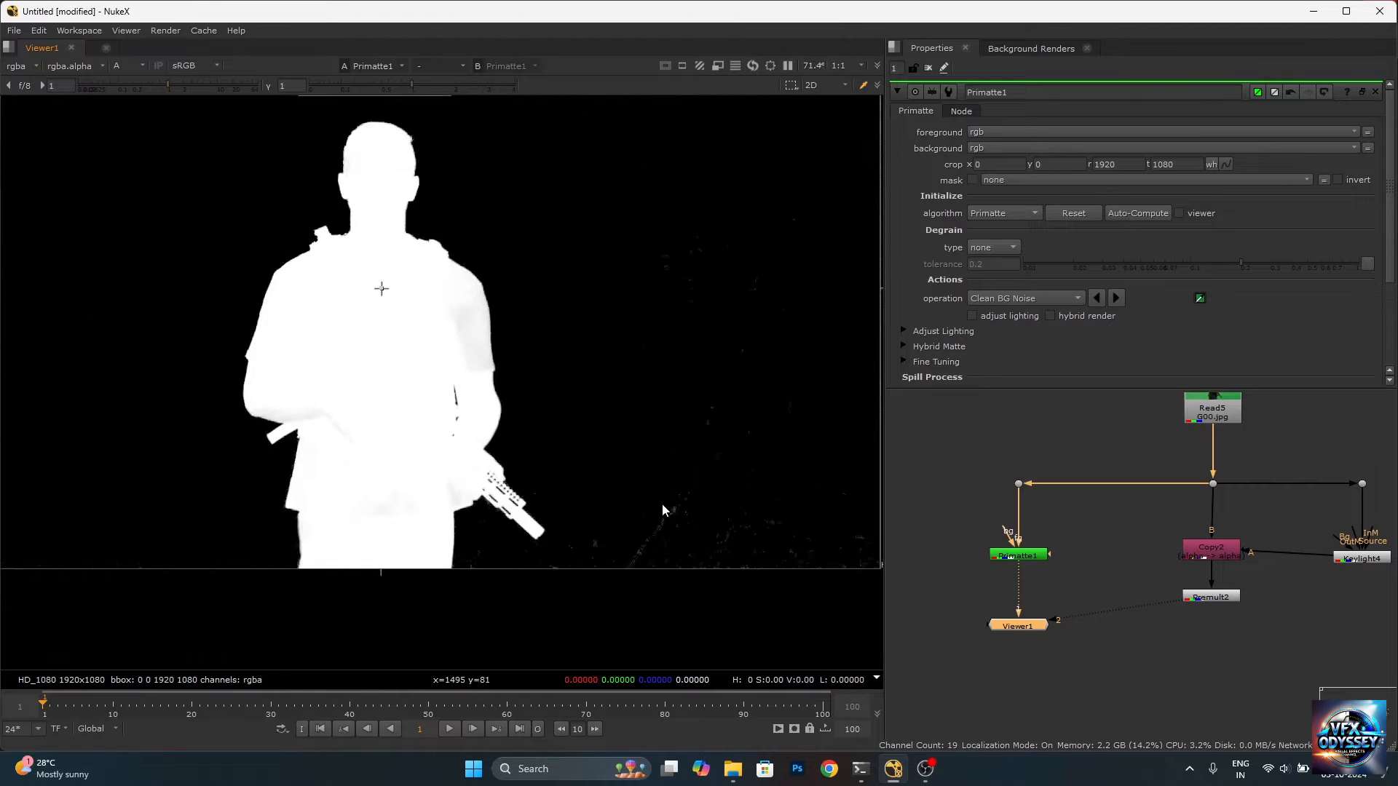
scroll(662, 369, "down", 2)
scroll(659, 364, "up", 10)
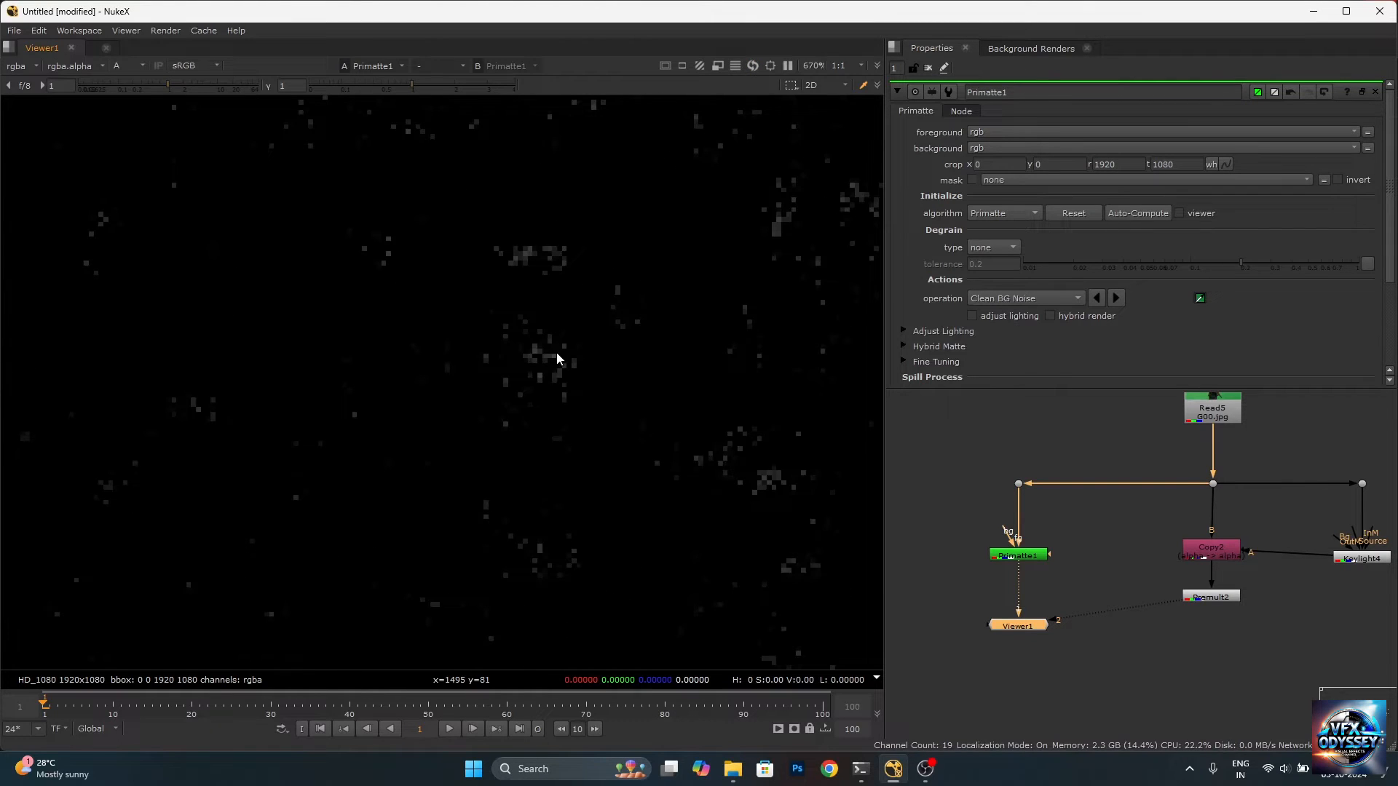
scroll(702, 320, "down", 12)
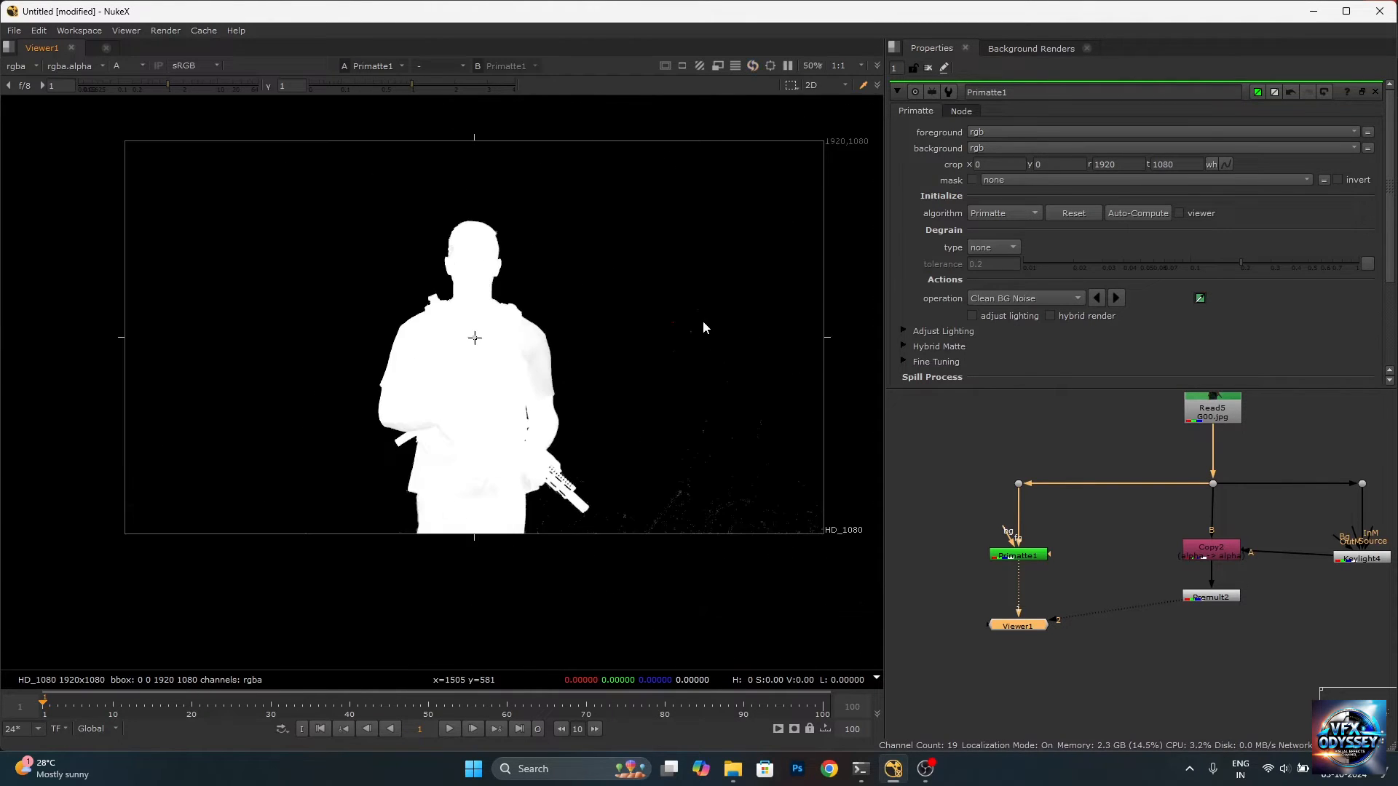
scroll(661, 509, "up", 3)
scroll(702, 521, "down", 3)
scroll(667, 430, "up", 5)
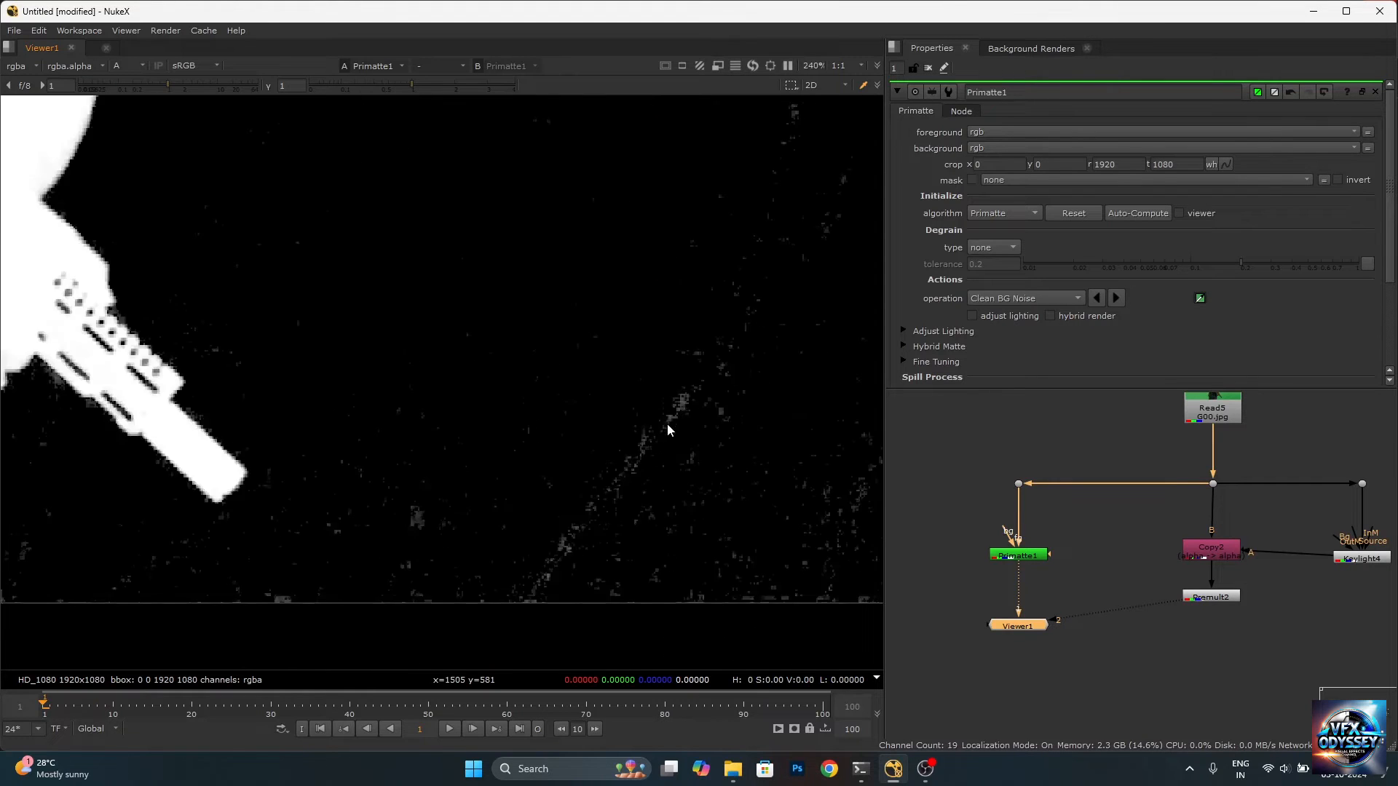
scroll(667, 430, "up", 3)
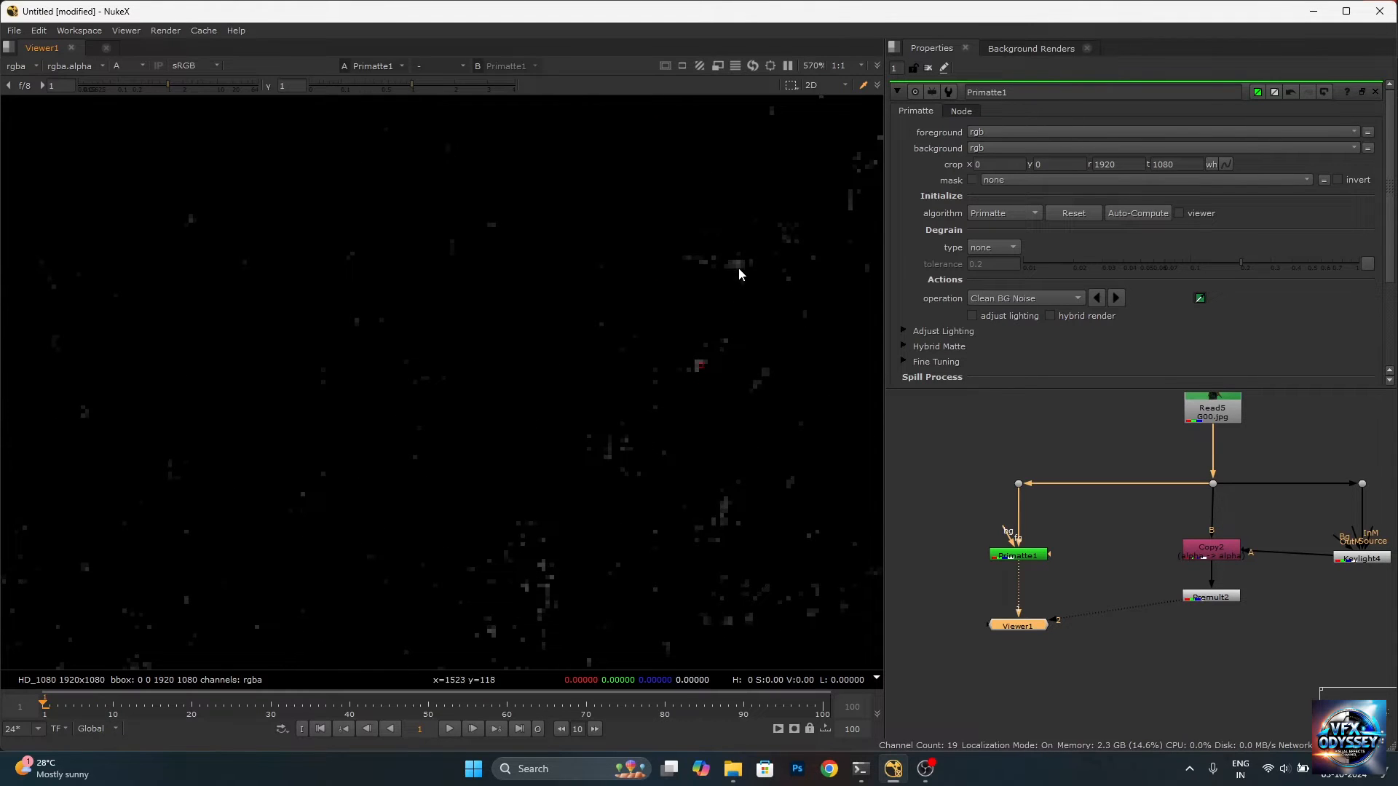
left_click(722, 509, "ctrl")
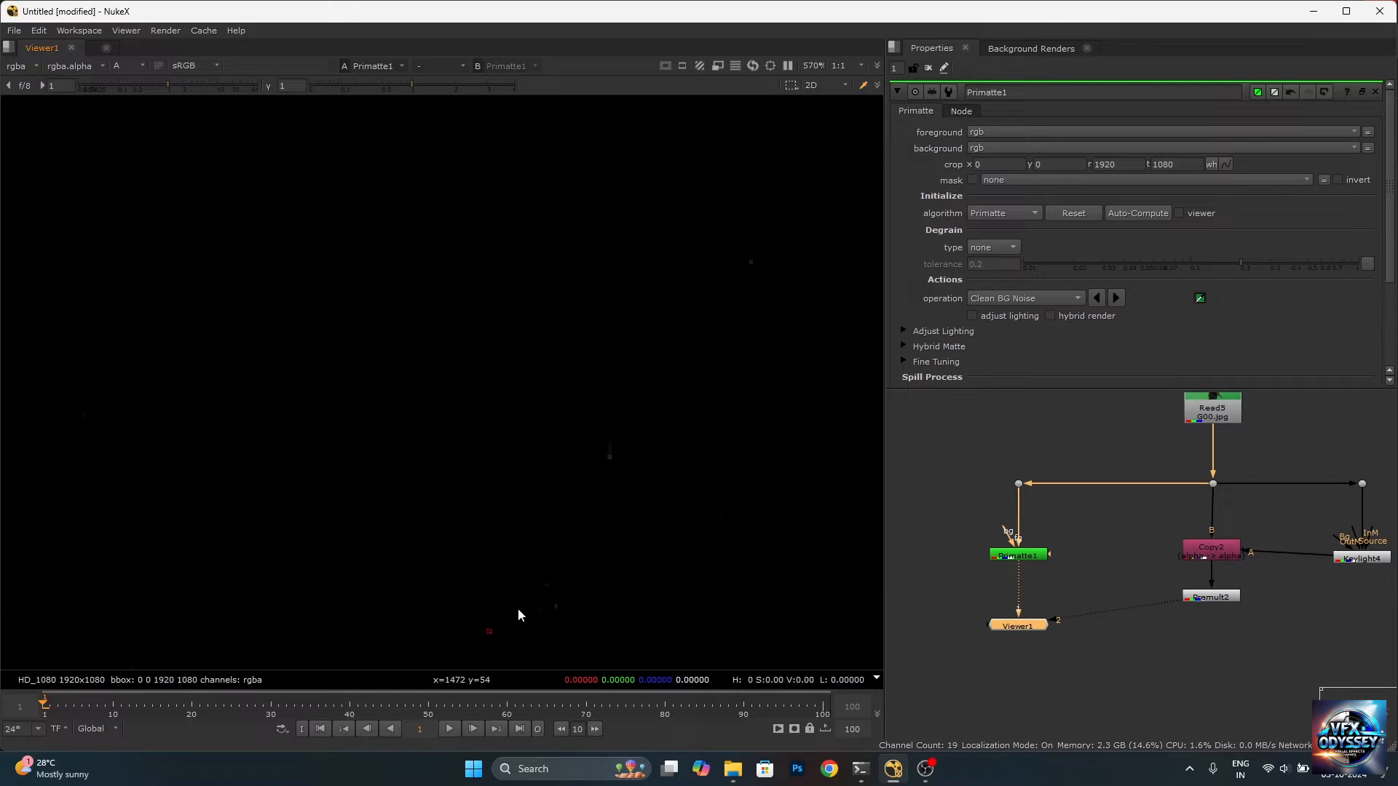
Examine the alpha matte around the head, body and rifle for leftover background noise.
scroll(652, 424, "down", 8)
scroll(779, 379, "up", 8)
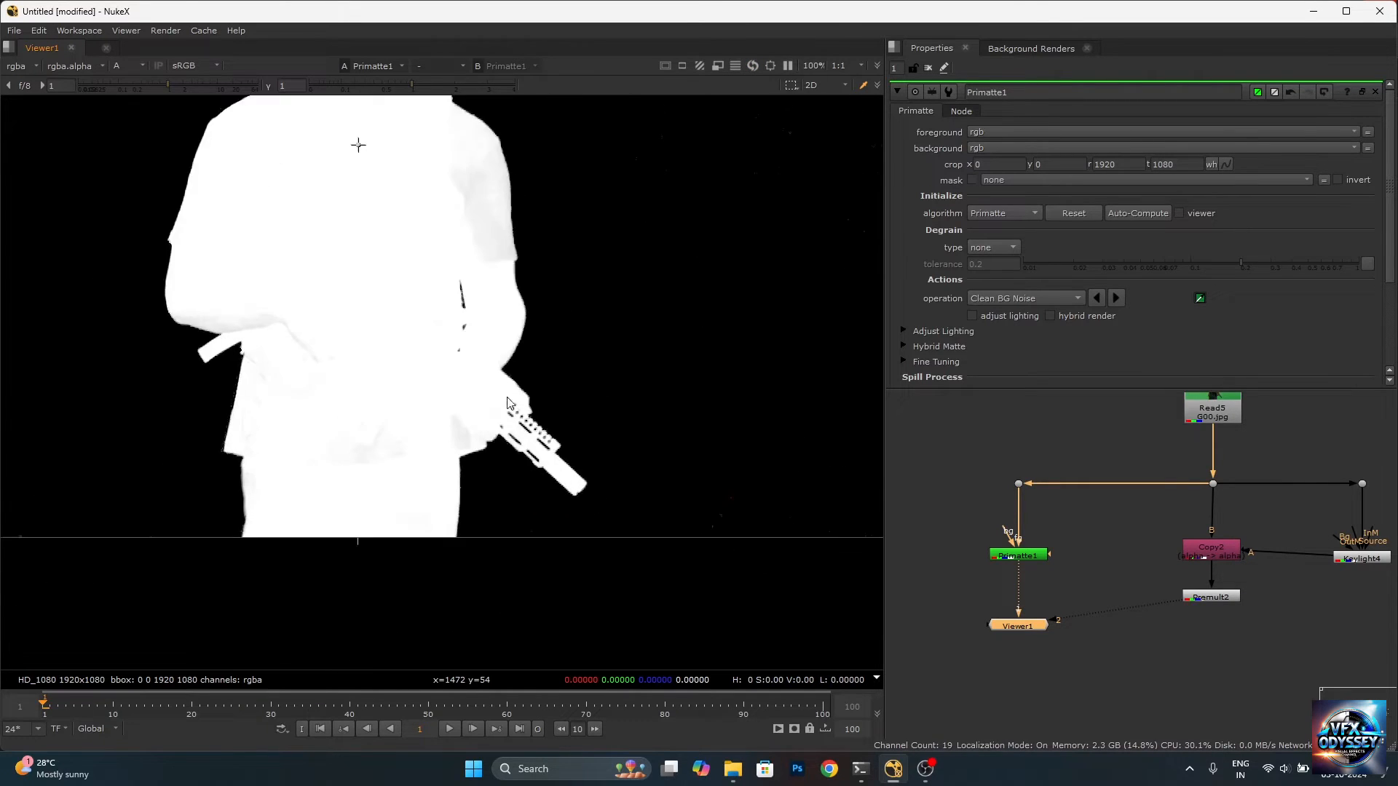
scroll(659, 530, "down", 4)
scroll(656, 303, "down", 4)
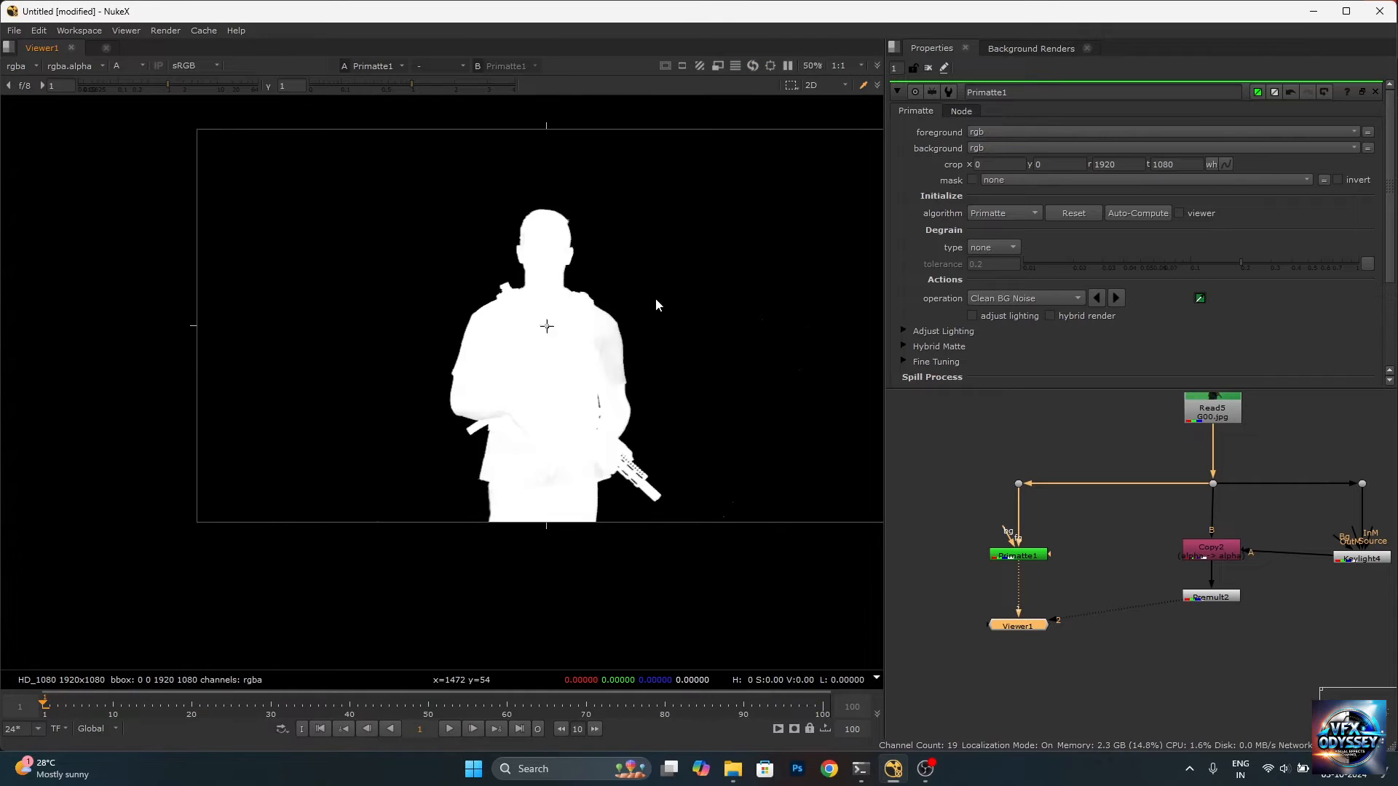
scroll(578, 265, "up", 4)
scroll(640, 339, "down", 4)
scroll(609, 365, "up", 4)
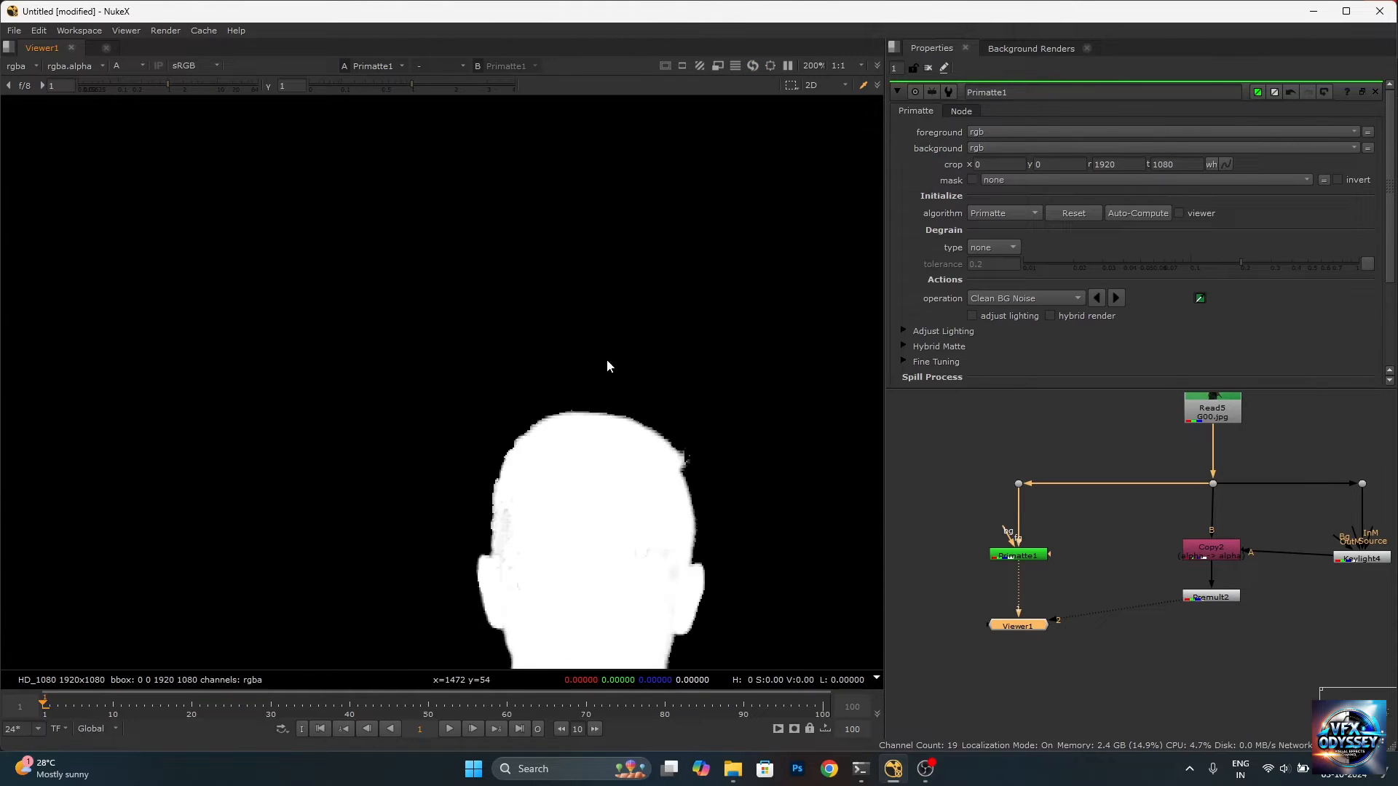
scroll(490, 455, "down", 4)
scroll(562, 312, "up", 3)
scroll(601, 405, "down", 3)
scroll(602, 405, "down", 1)
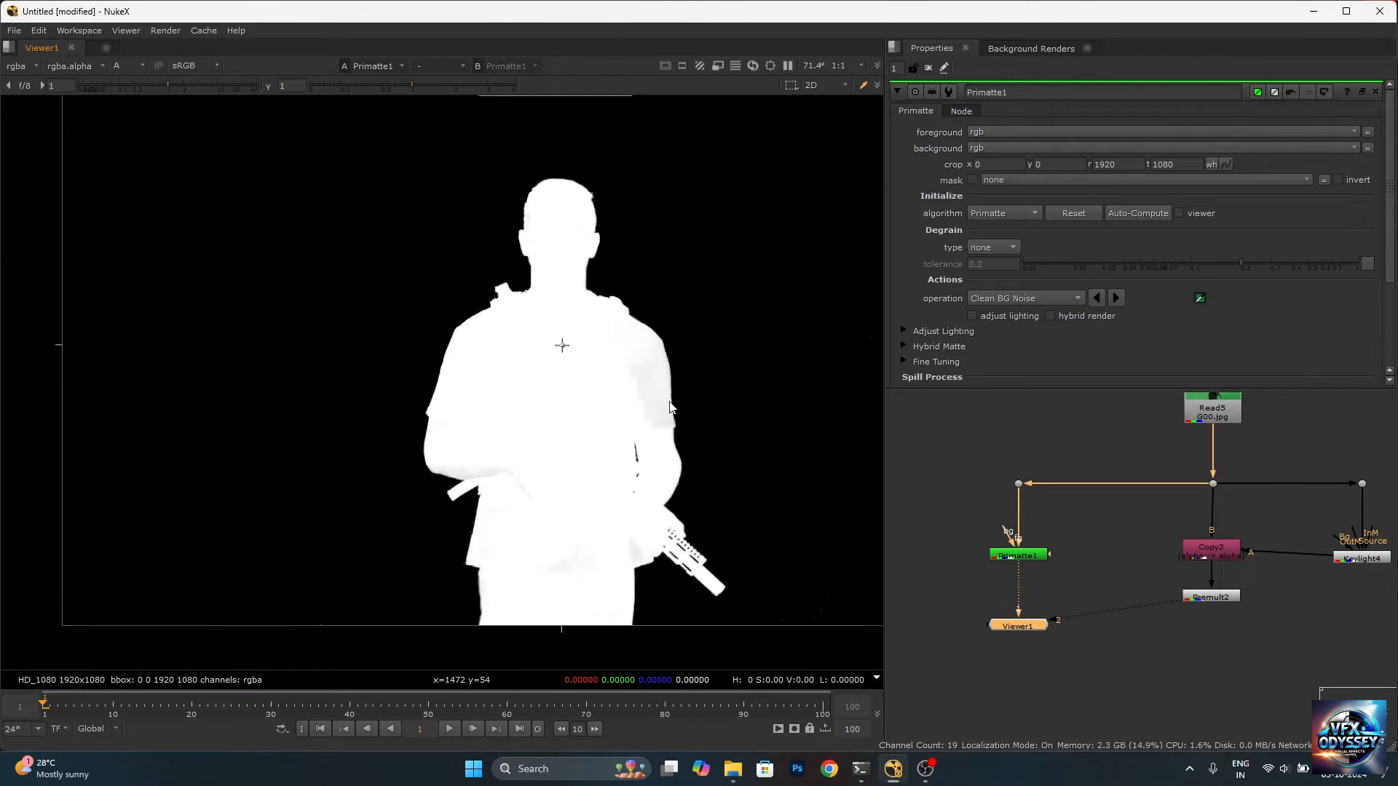
scroll(689, 411, "up", 4)
scroll(683, 406, "down", 2)
scroll(683, 402, "down", 3)
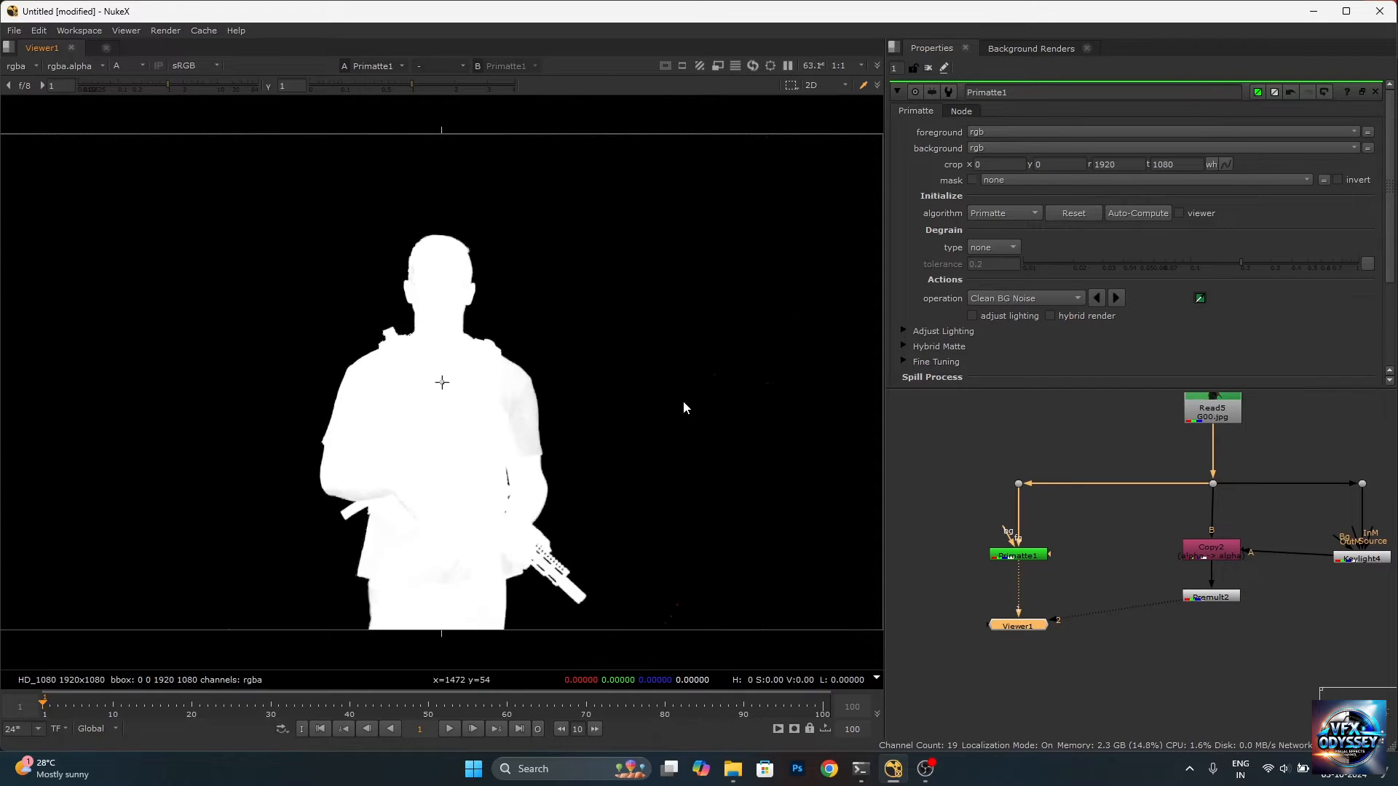
Switch the Primatte operation to Clean FG Noise and lower the viewer gamma to 0.075.
left_click(1046, 299)
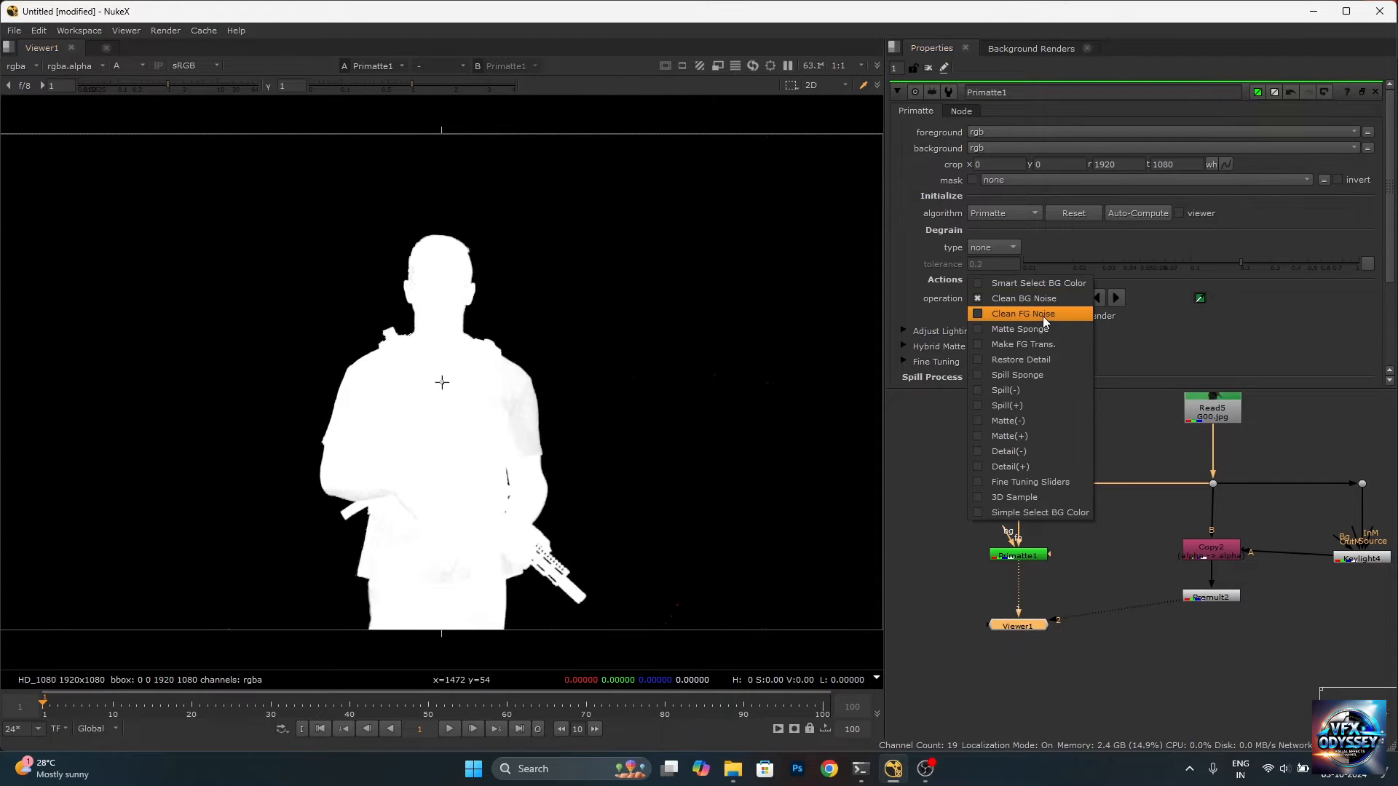
left_click(1042, 316)
left_click_drag(409, 85, 338, 84)
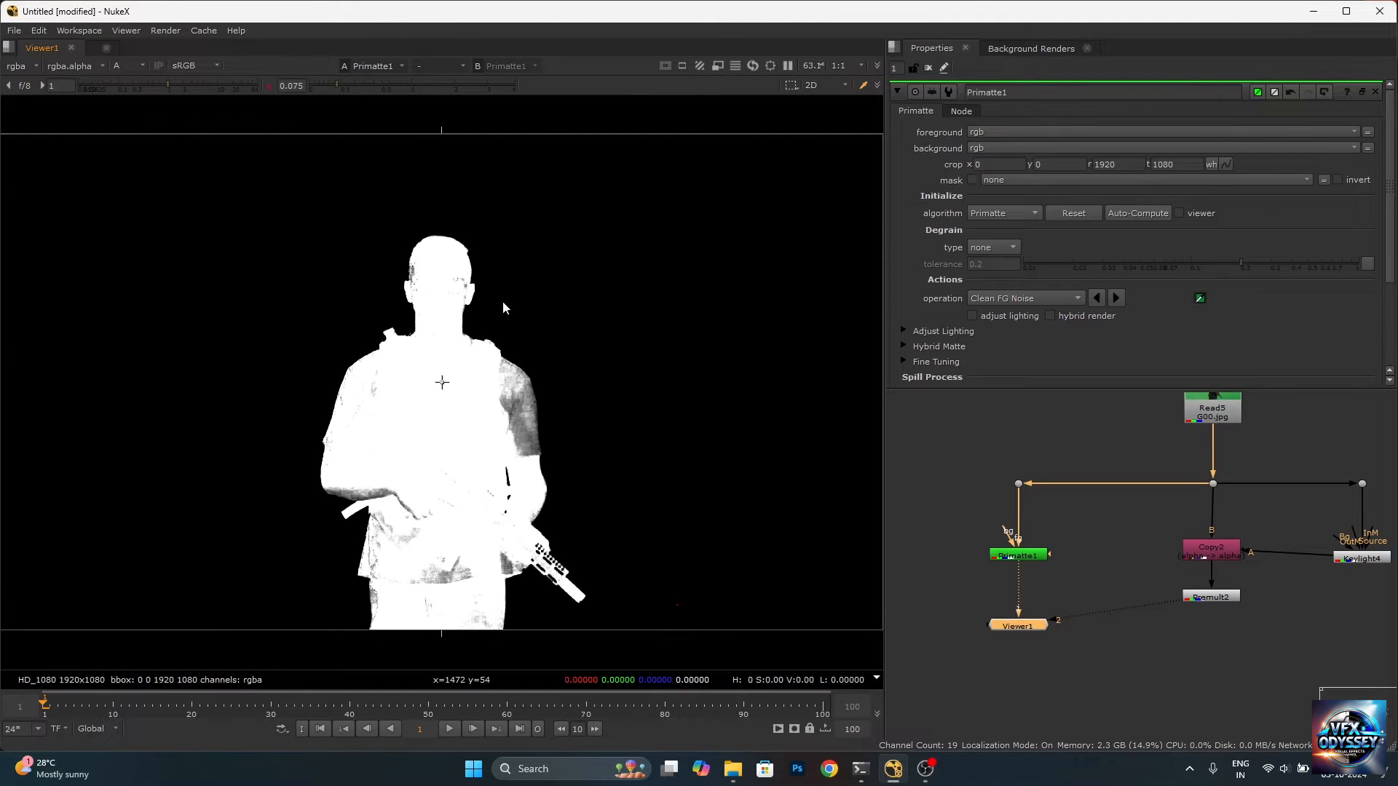
Sample the grey area of the shirt sleeve above the rifle muzzle side to make it solid in the matte.
scroll(502, 300, "up", 5)
scroll(566, 290, "up", 3)
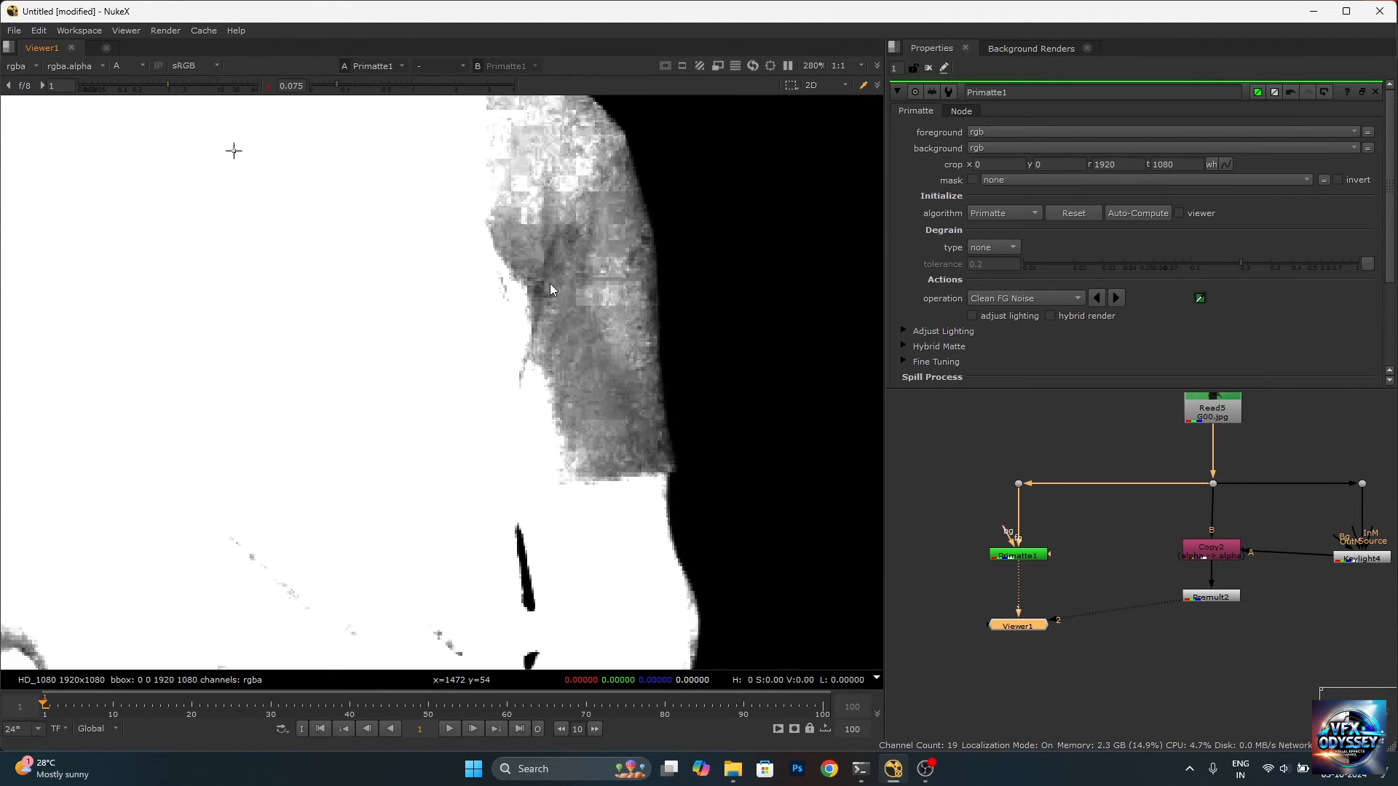
left_click(545, 273, "ctrl")
scroll(628, 315, "down", 5)
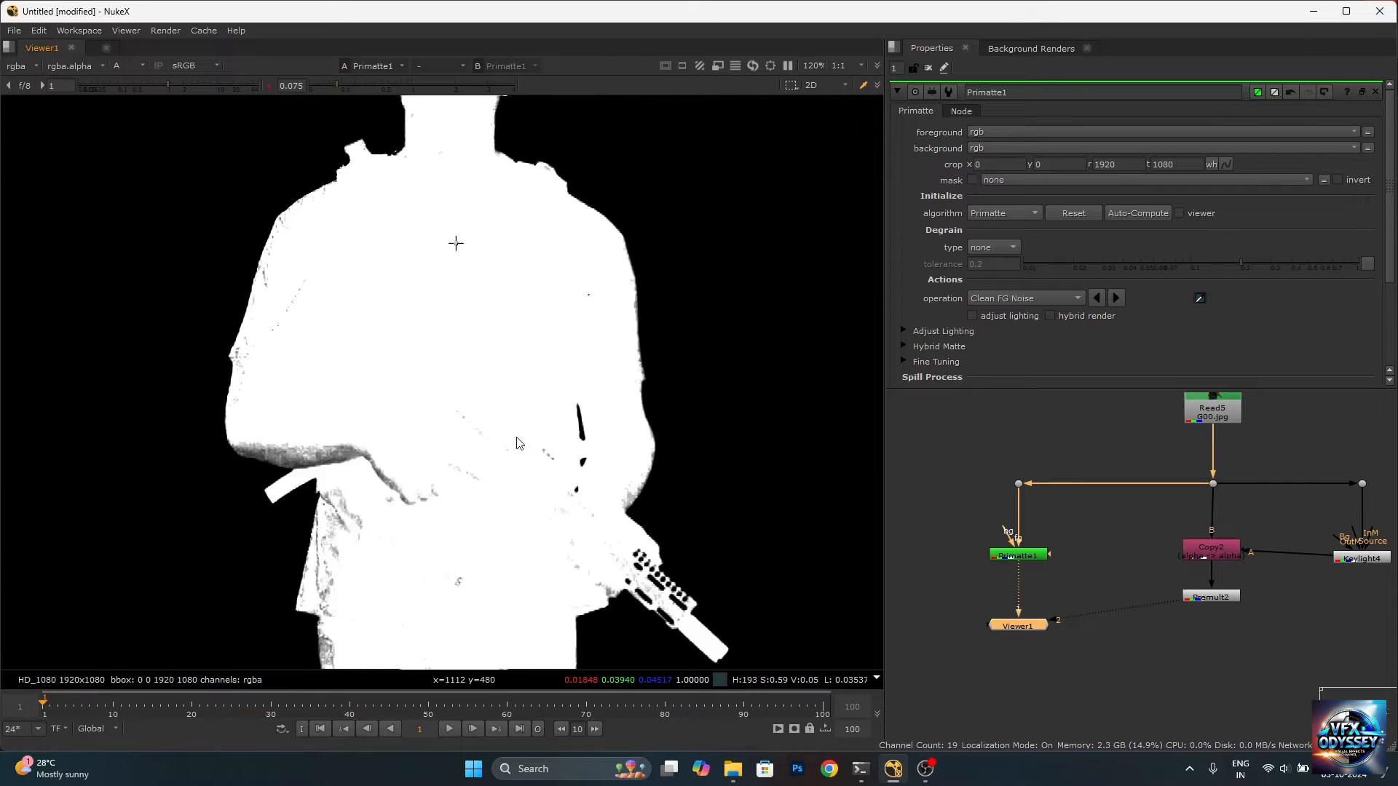
Sample the grey noise on the forearm by the rifle stock to fill it in the matte.
scroll(406, 435, "up", 6)
scroll(406, 432, "down", 6)
scroll(328, 401, "up", 7)
left_click(593, 405, "ctrl")
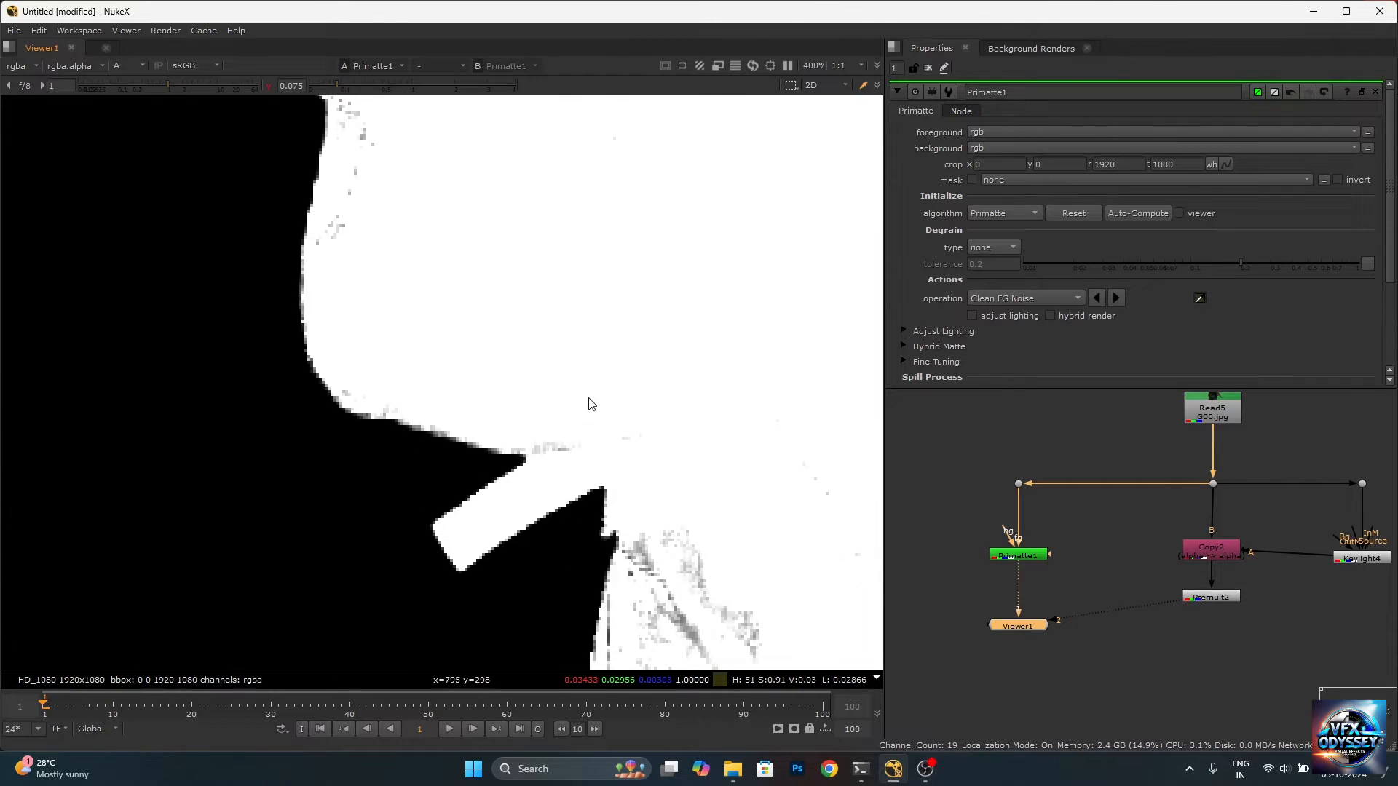
Sample the grey specks along the shirt edge below the rifle stock to clean the foreground matte.
scroll(590, 402, "down", 6)
scroll(625, 466, "up", 6)
scroll(590, 434, "up", 3)
left_click(570, 390, "ctrl")
left_click(495, 281, "ctrl")
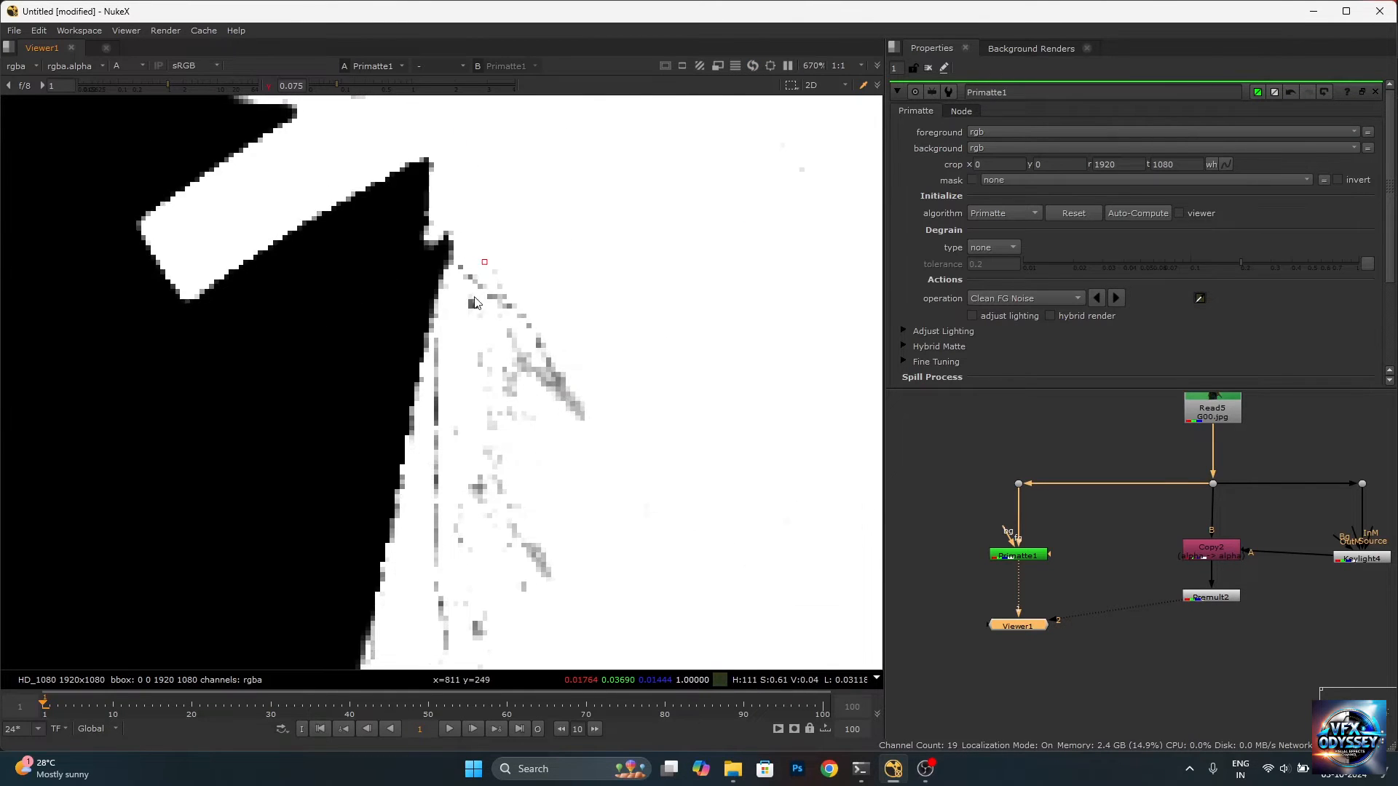
left_click(470, 301, "ctrl")
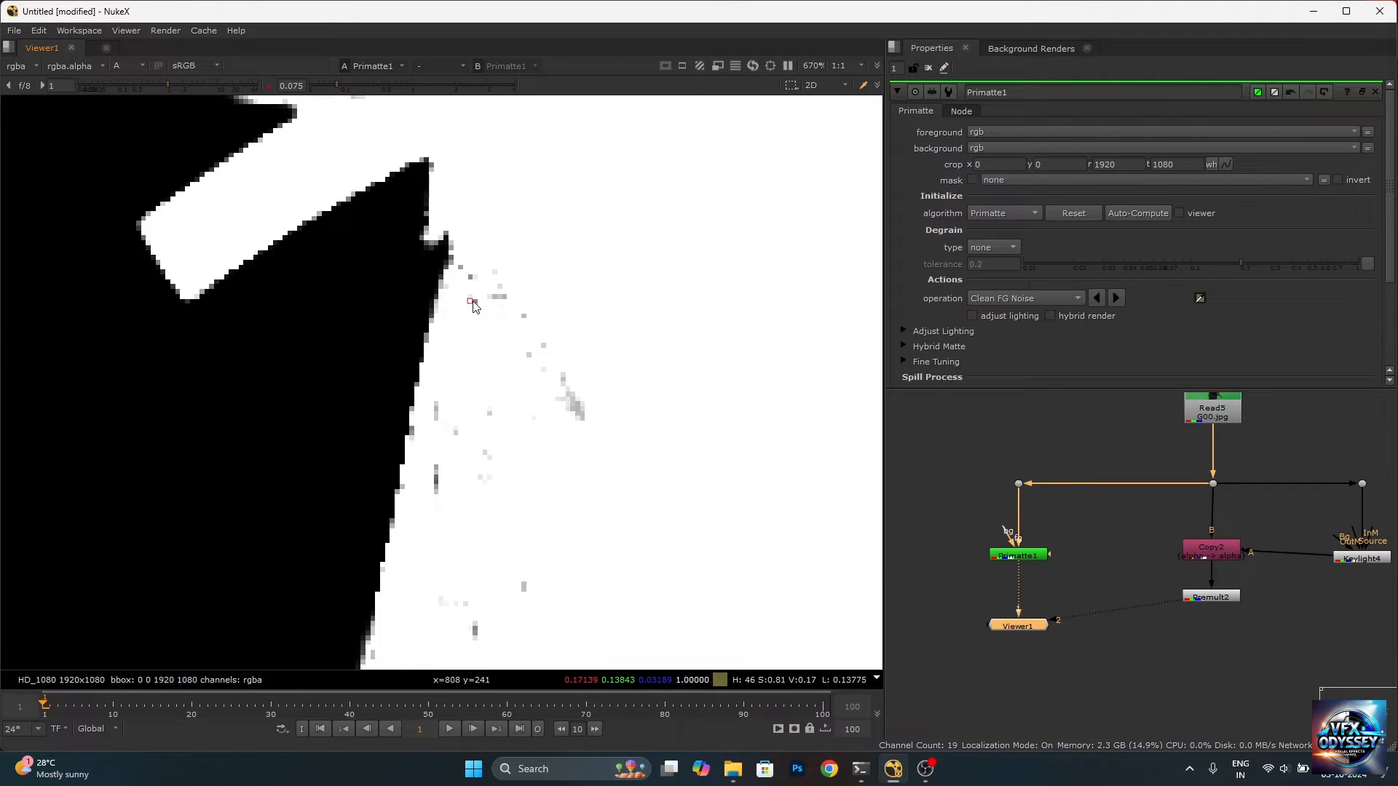
left_click(578, 404, "ctrl")
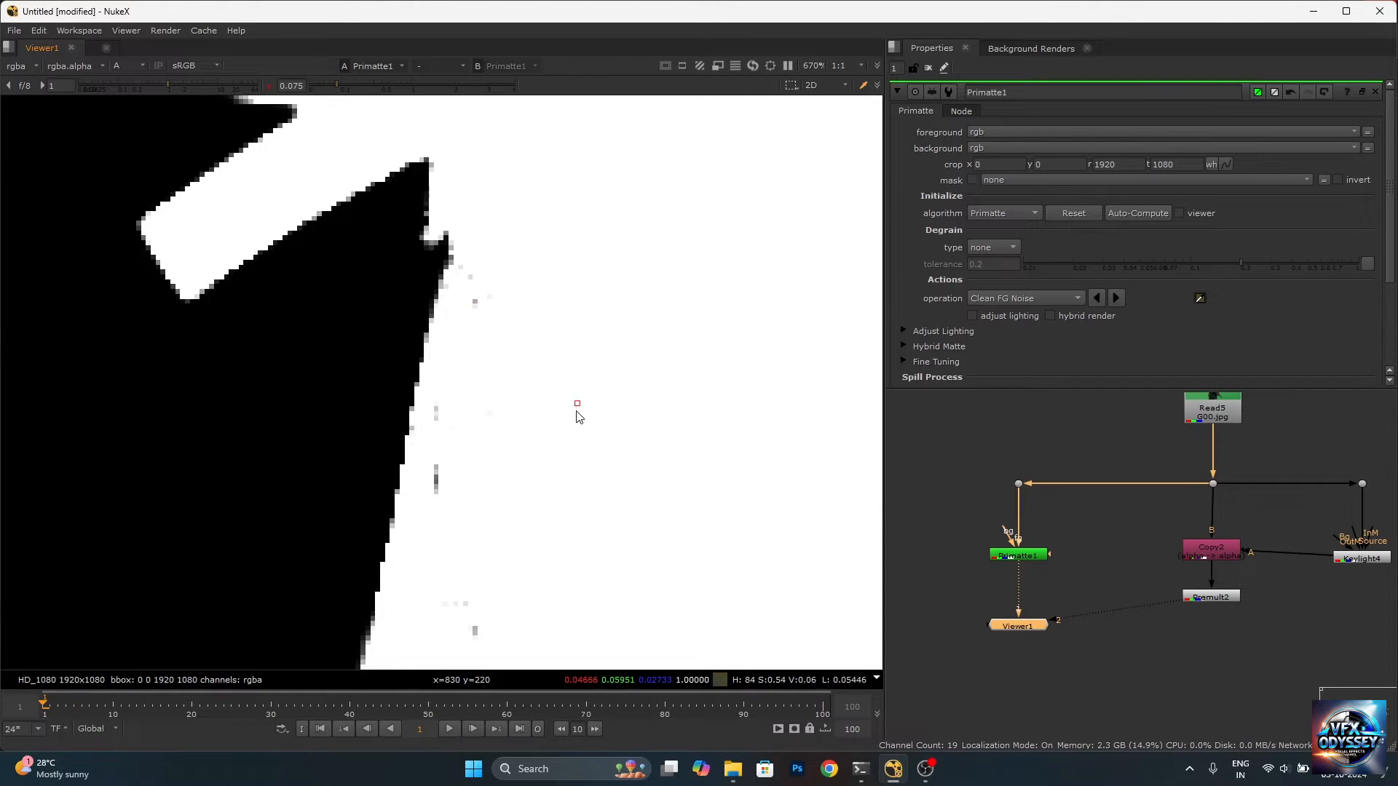
scroll(569, 379, "down", 5)
scroll(569, 378, "up", 5)
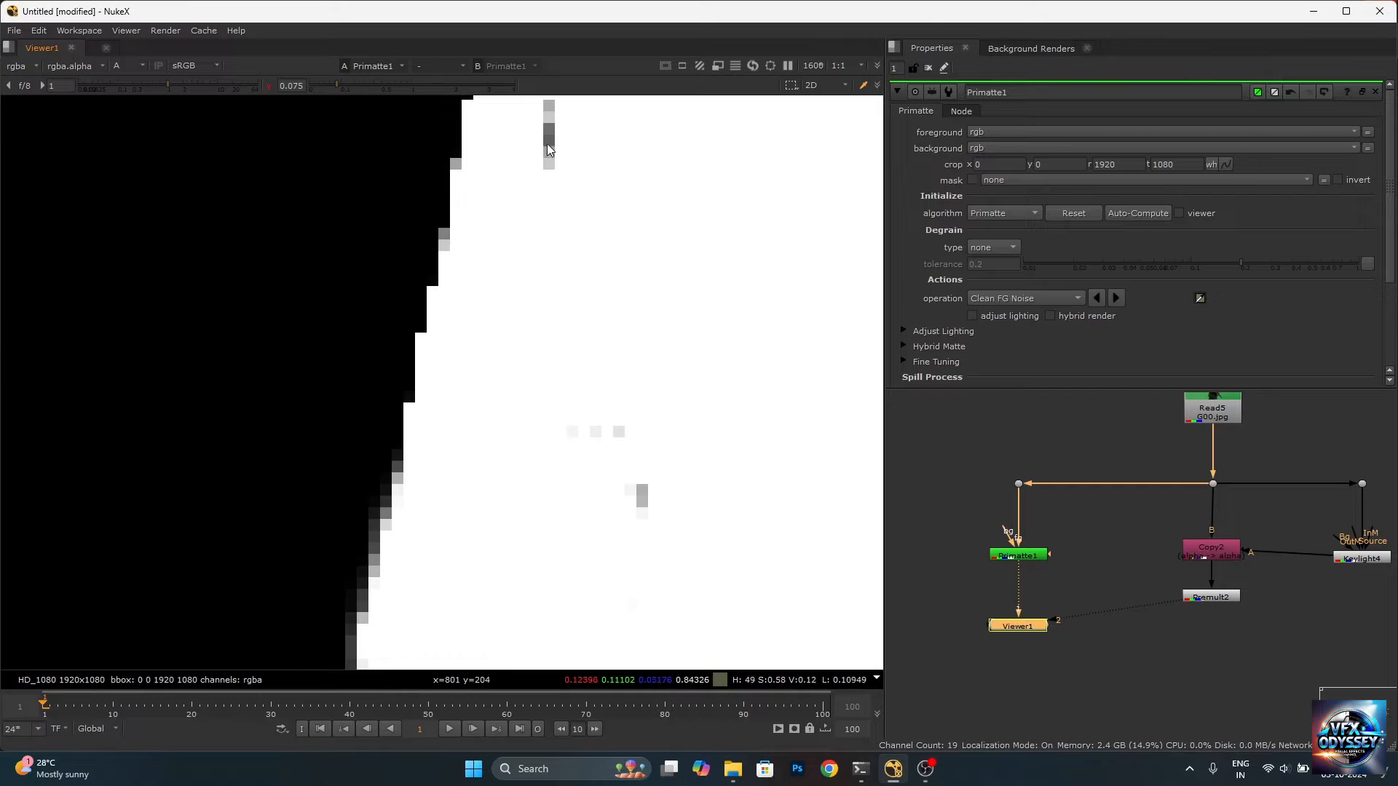
scroll(569, 372, "down", 5)
scroll(648, 156, "down", 3)
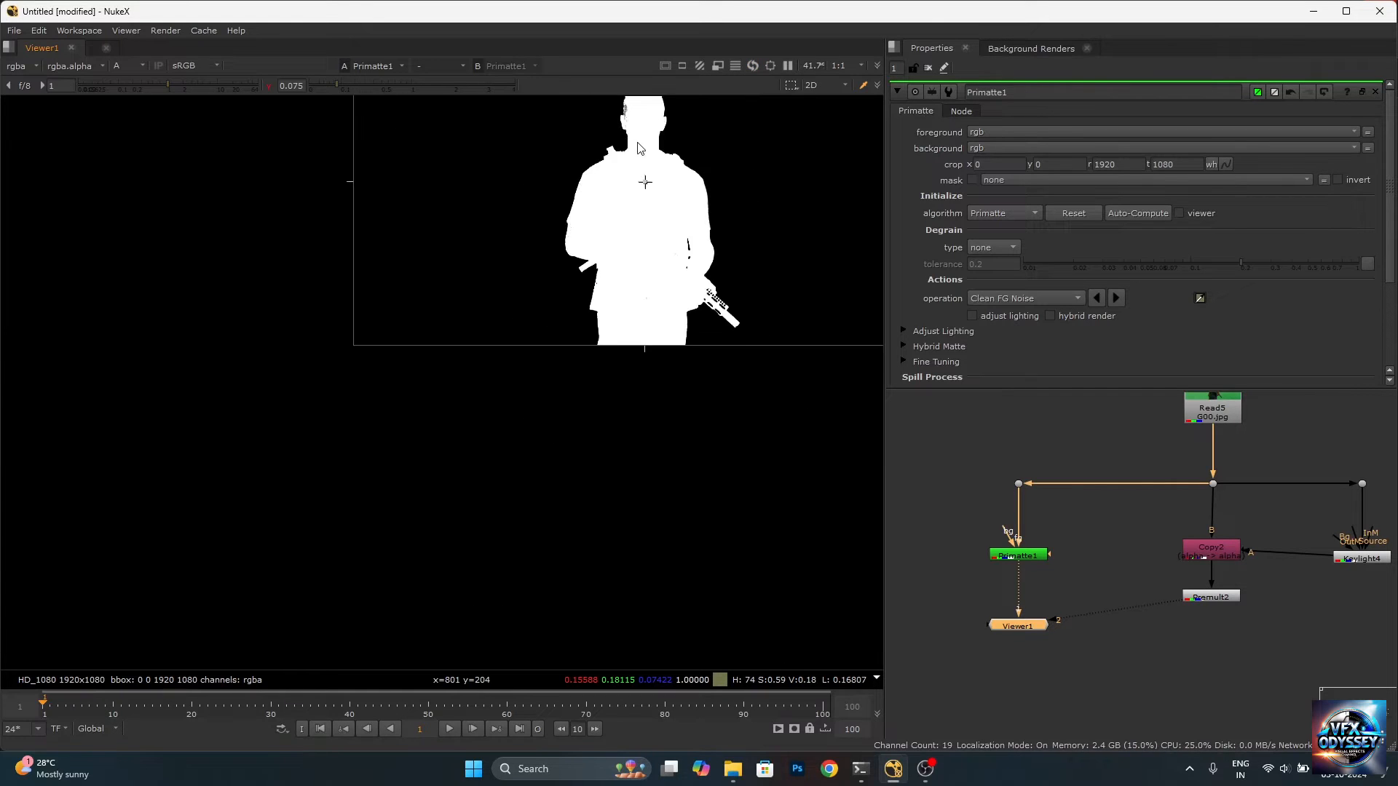
Sample the grey specks at the side of the head just above the ear to clean the foreground matte.
scroll(637, 120, "up", 12)
left_click(546, 275, "ctrl")
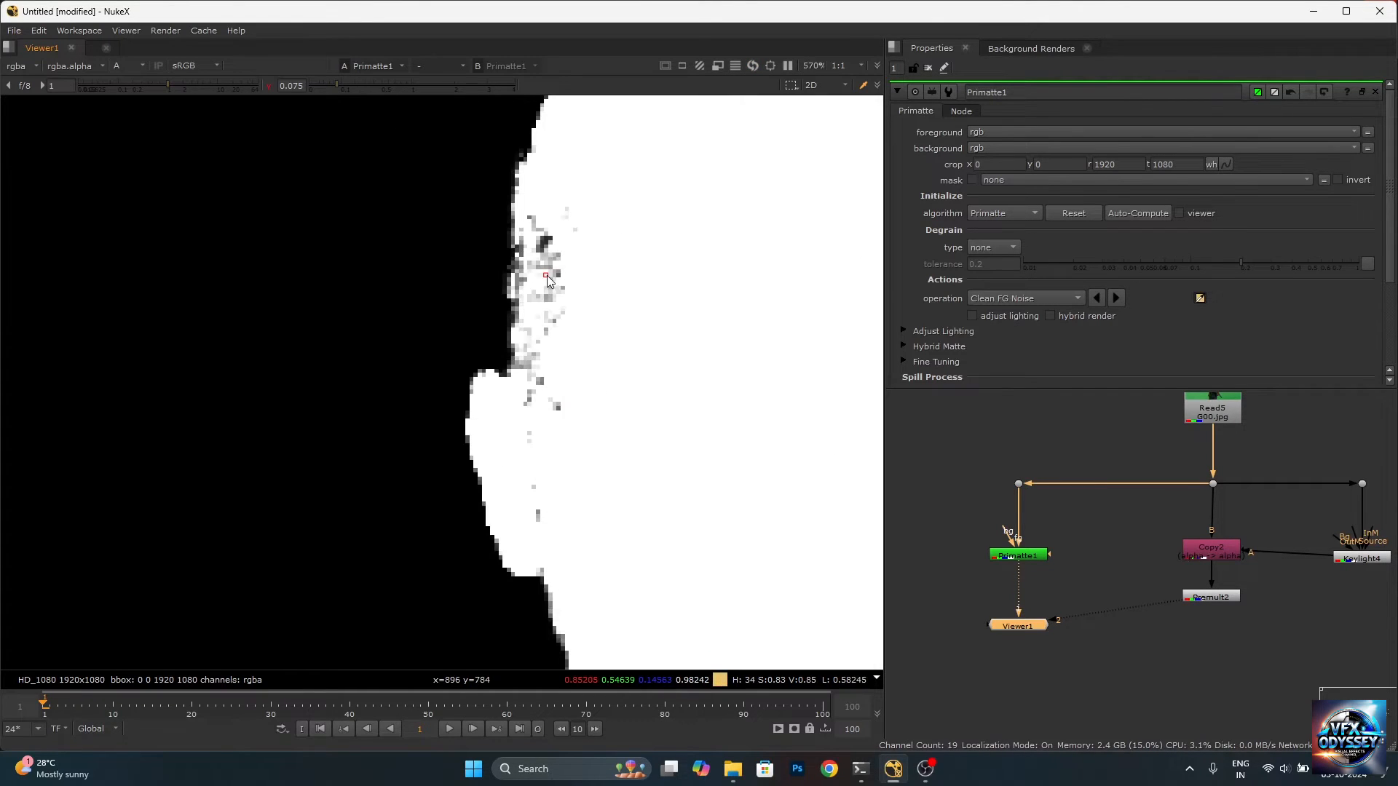
left_click(554, 271, "ctrl")
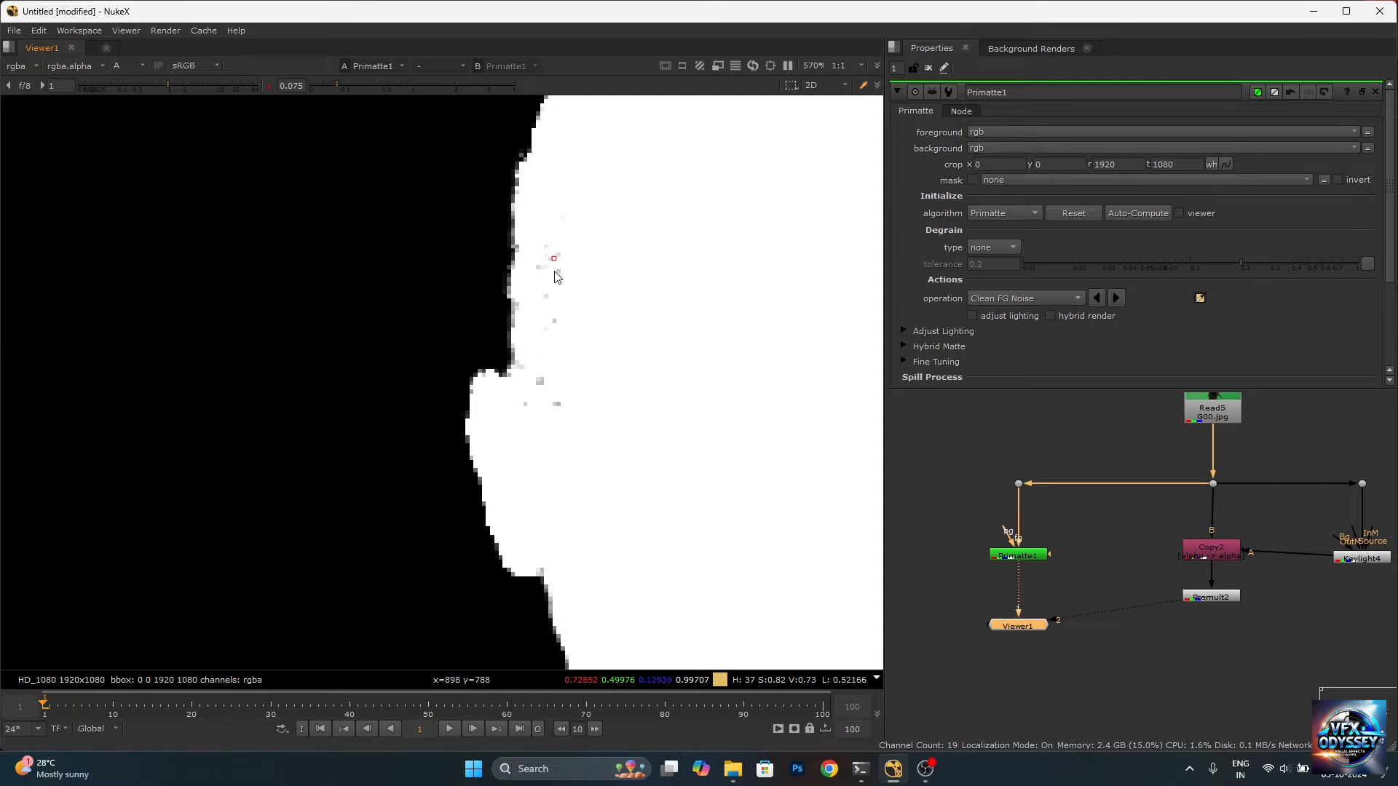
Sample the remaining grey specks along the head's edge and inside the face to clean the foreground matte.
left_click(537, 379, "ctrl")
scroll(554, 400, "down", 7)
scroll(635, 353, "up", 9)
left_click(631, 328, "ctrl")
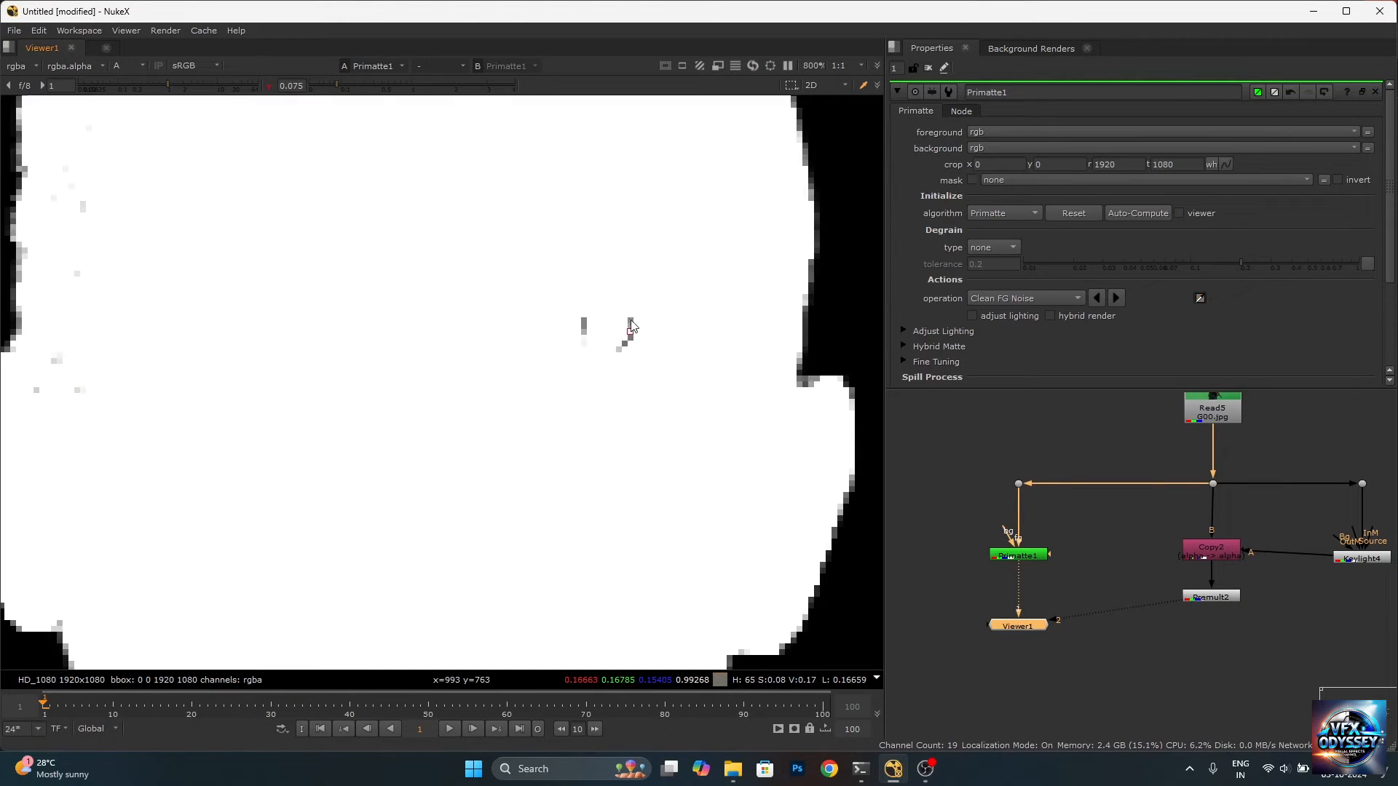
left_click(583, 320, "ctrl")
scroll(634, 335, "down", 9)
scroll(680, 328, "down", 4)
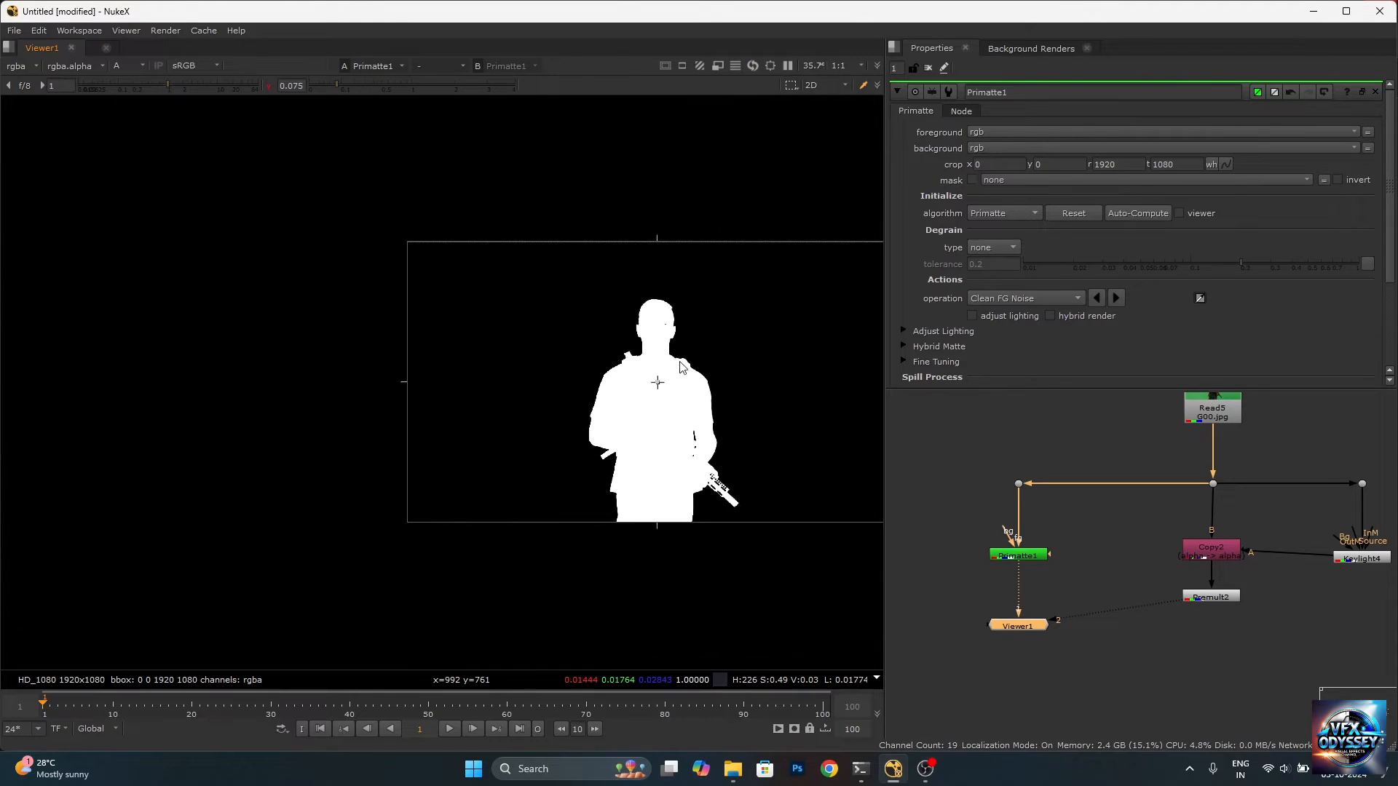
Reset the viewer gamma to 1 and frame the whole matte.
key("f")
left_click(405, 85)
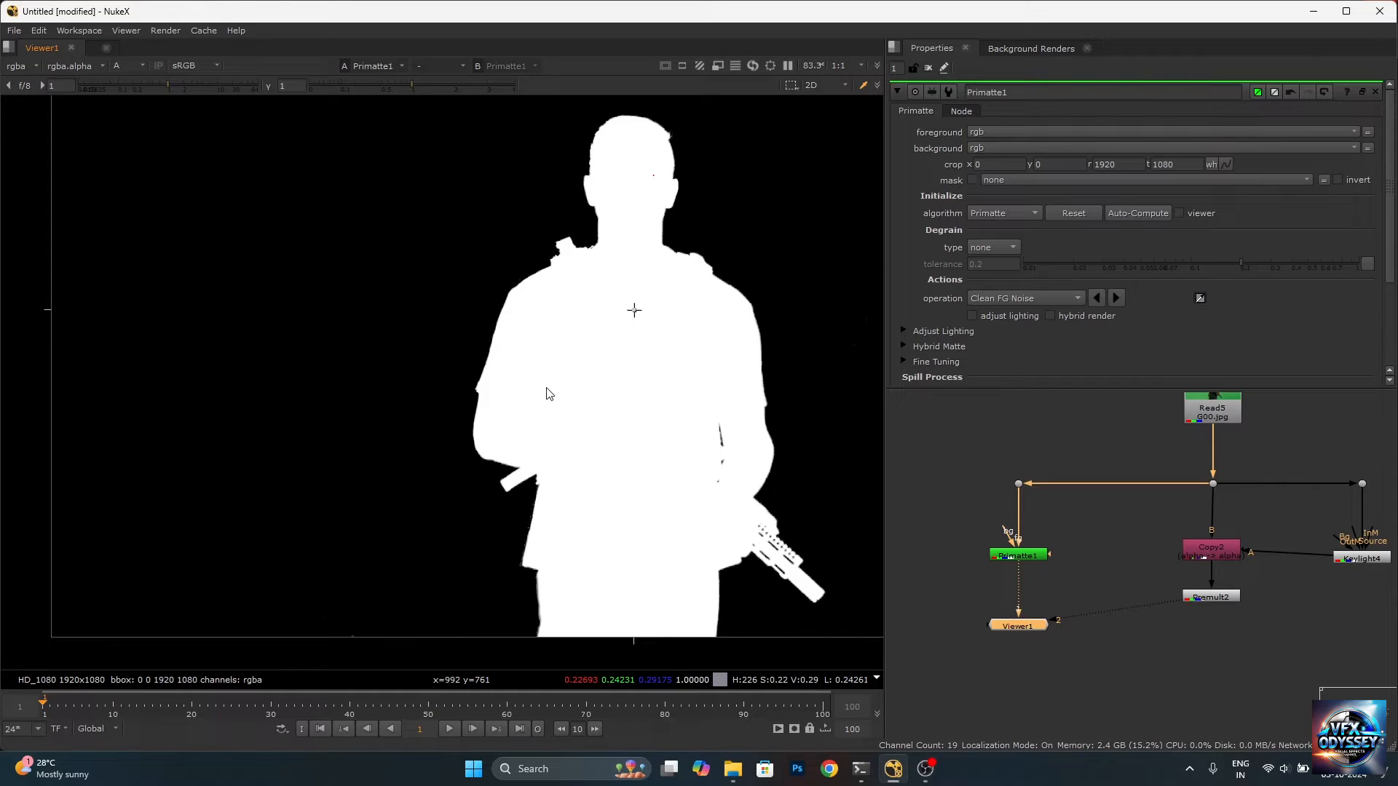
key("f")
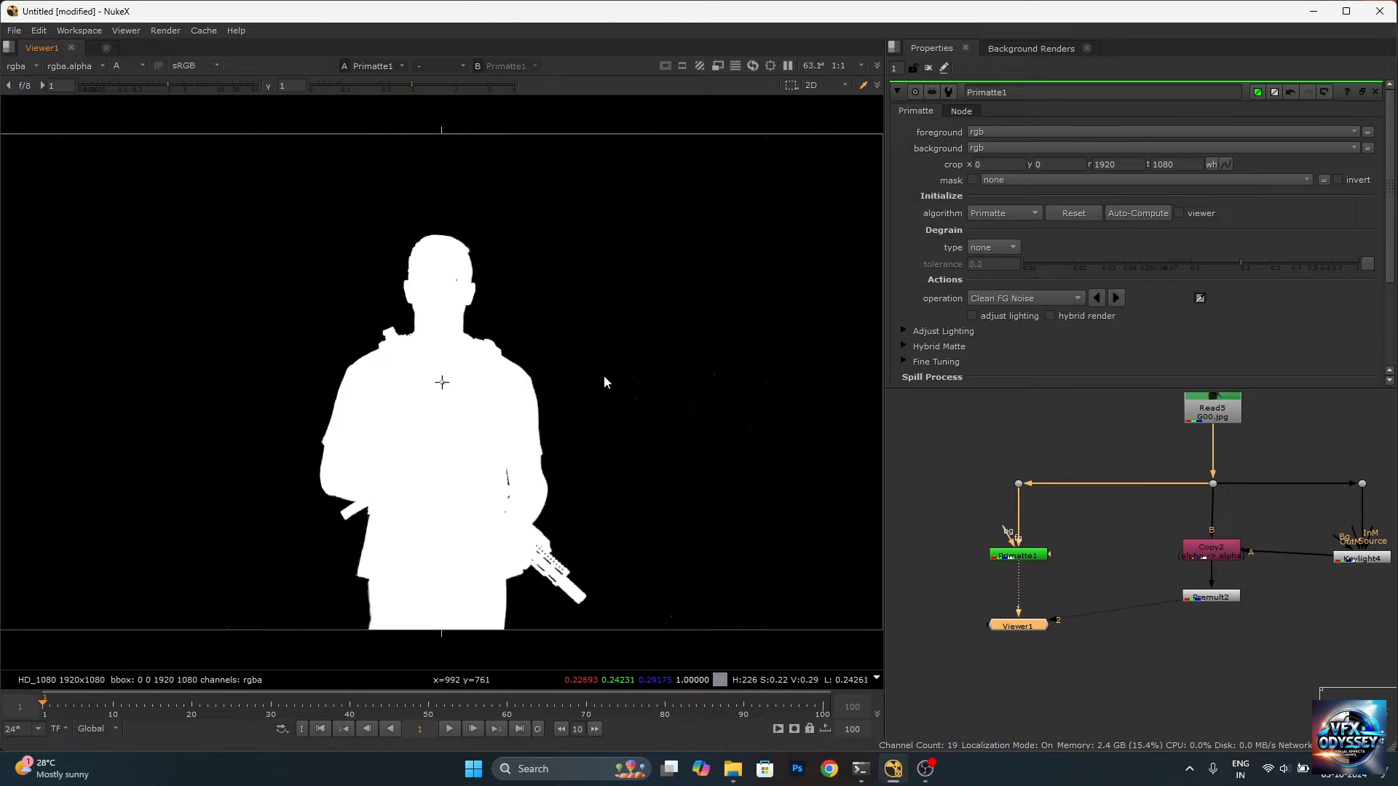
left_click(1043, 295)
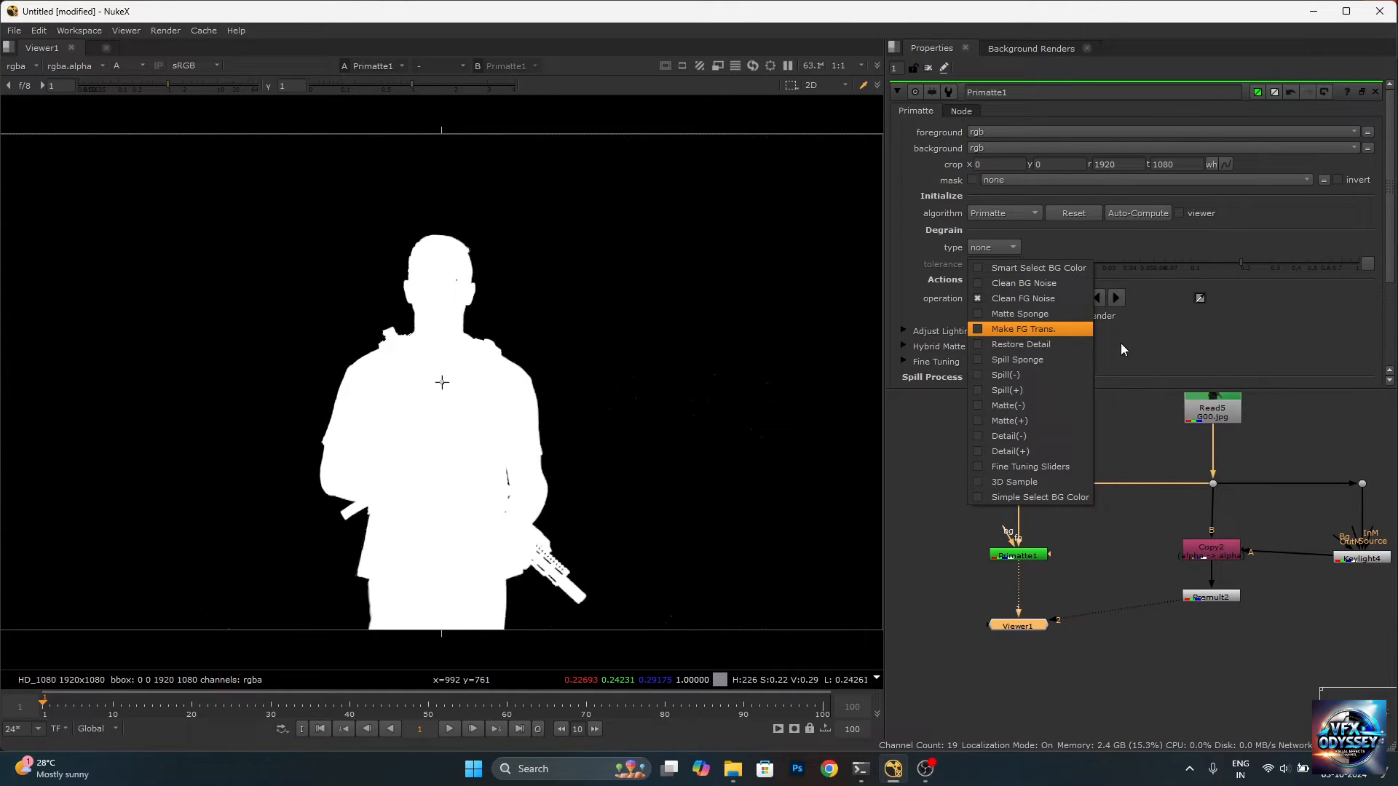
scroll(1003, 336, "down", 3)
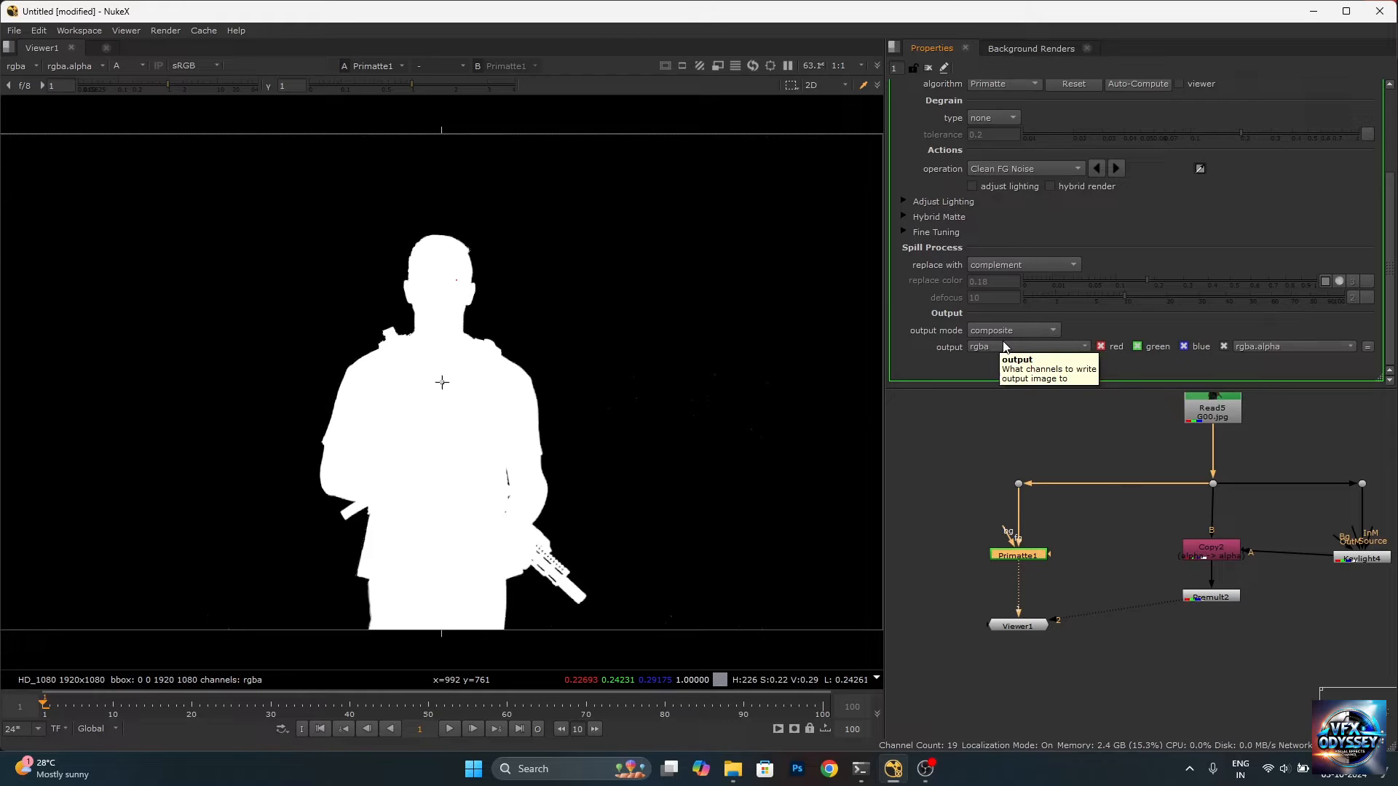
Move the Viewer1 and Premult2 nodes lower in the node graph to make room beside Primatte1.
scroll(1063, 552, "down", 2)
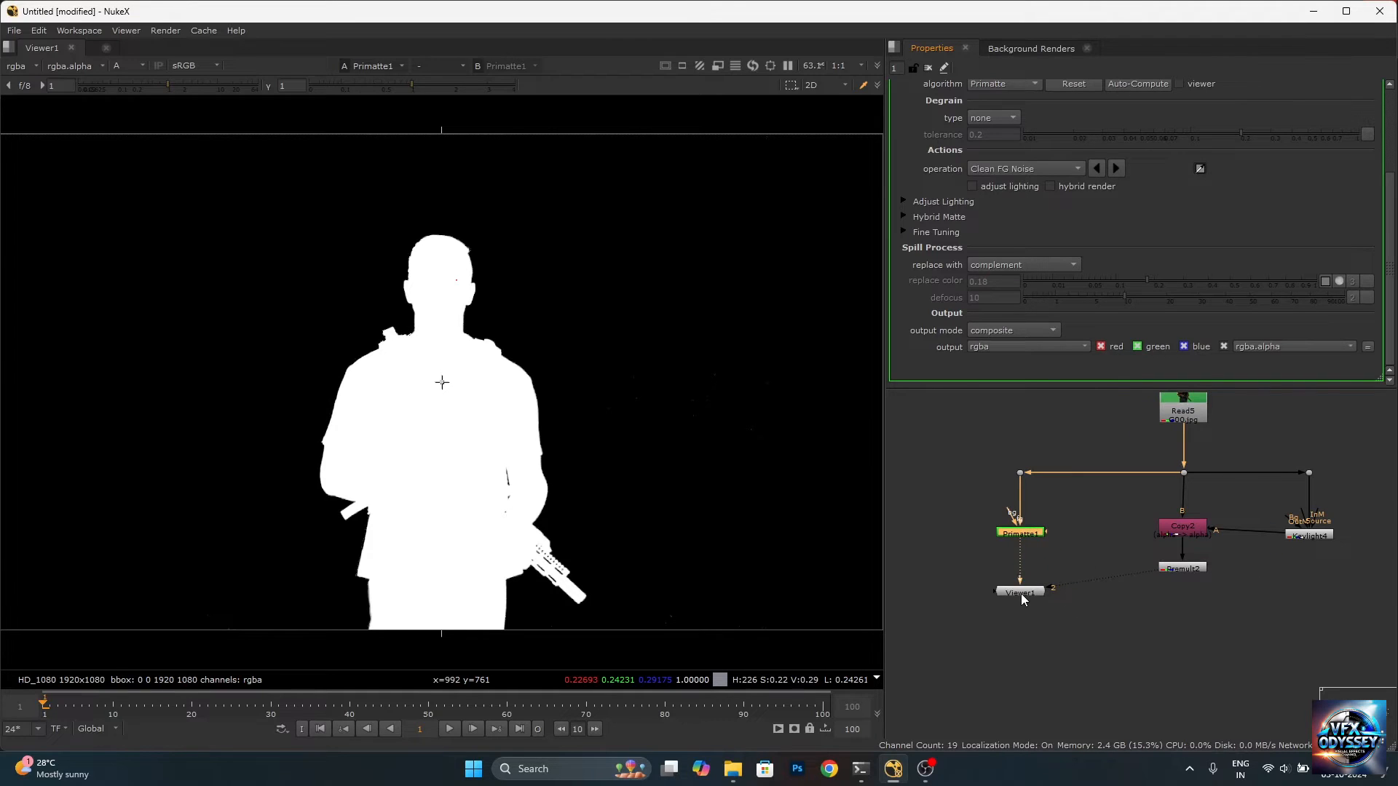
left_click_drag(1027, 591, 1034, 609)
left_click(1211, 604)
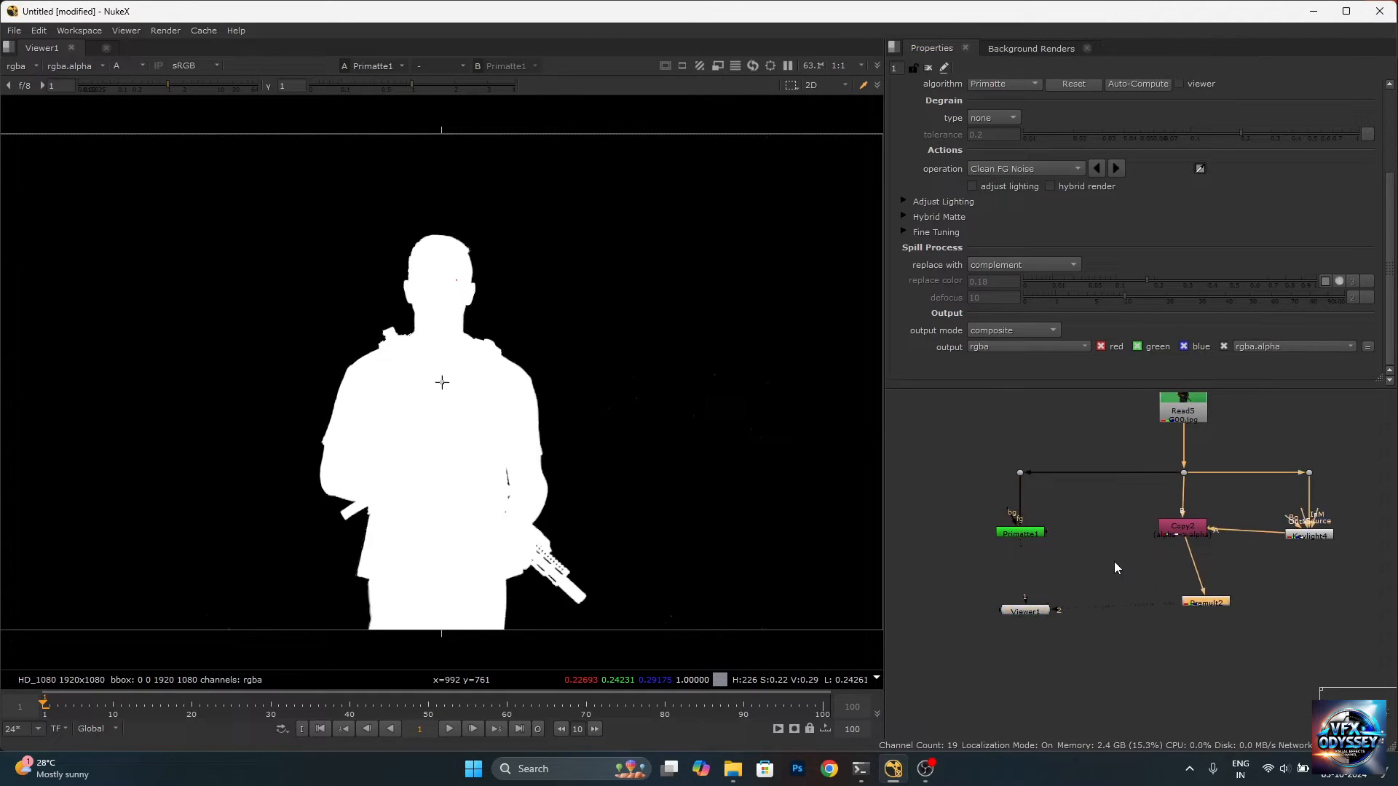
scroll(1114, 543, "up", 3)
scroll(1077, 544, "down", 3)
scroll(1071, 546, "up", 1)
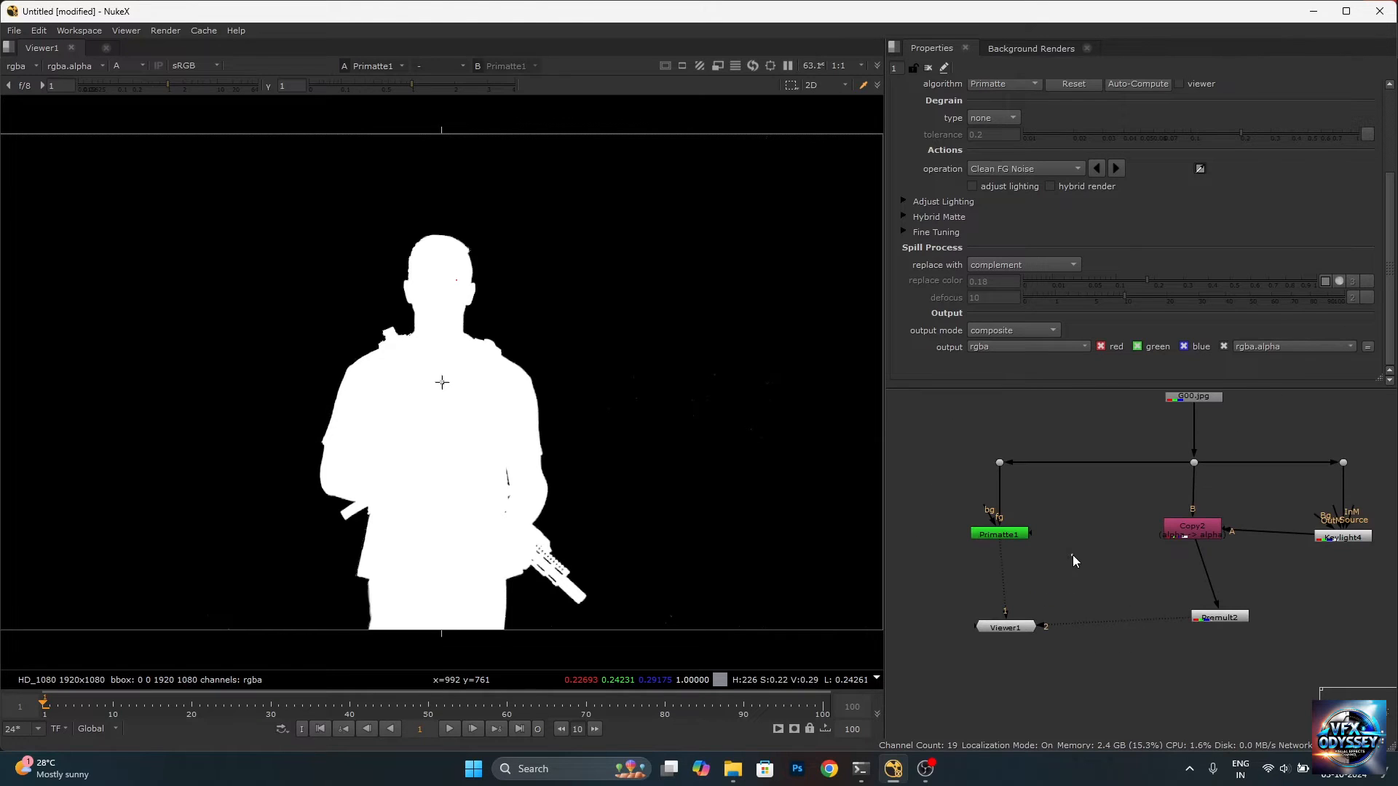
Add a Copy node with its A input connected to Primatte1 and its B input to the dot below the plate's Read node.
key("k")
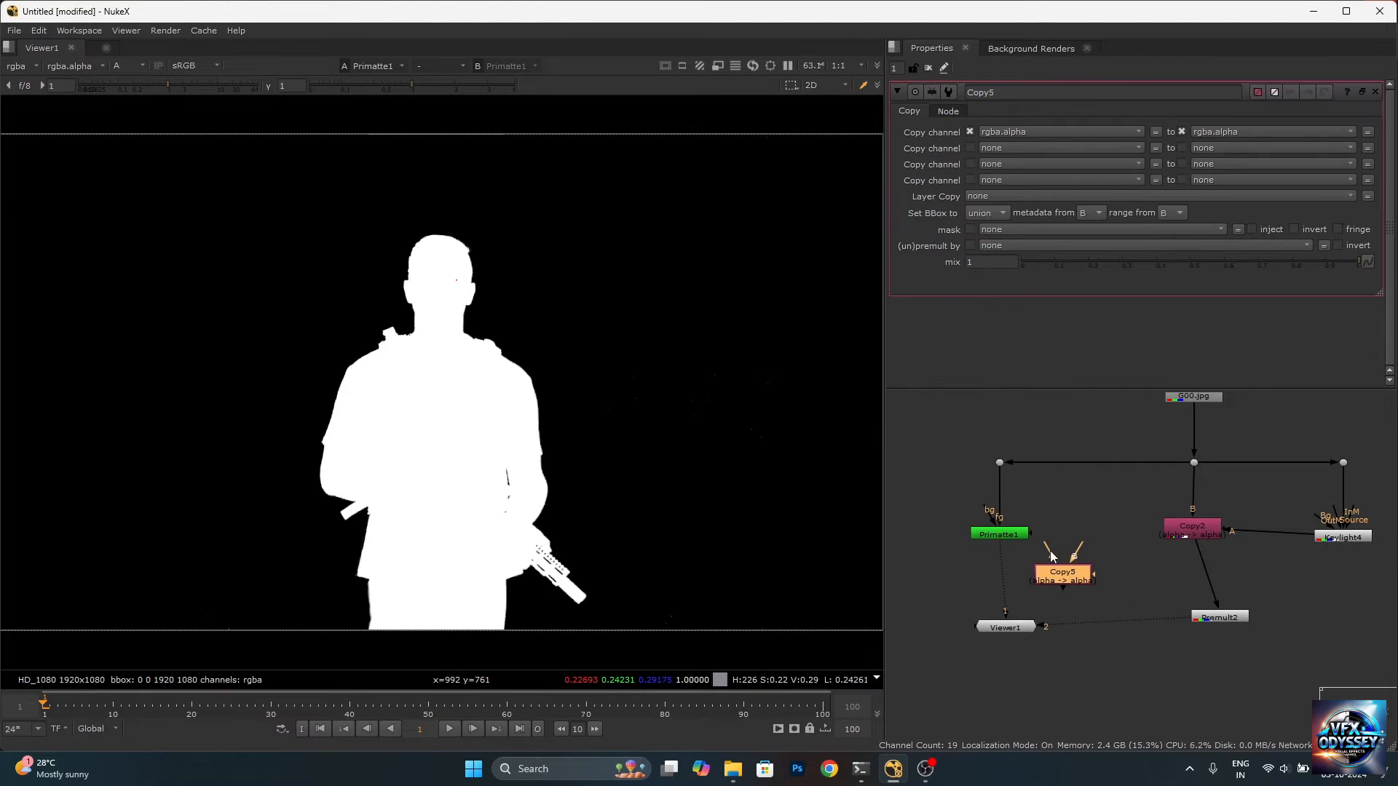
left_click_drag(1052, 557, 996, 533)
left_click_drag(1076, 549, 1080, 547)
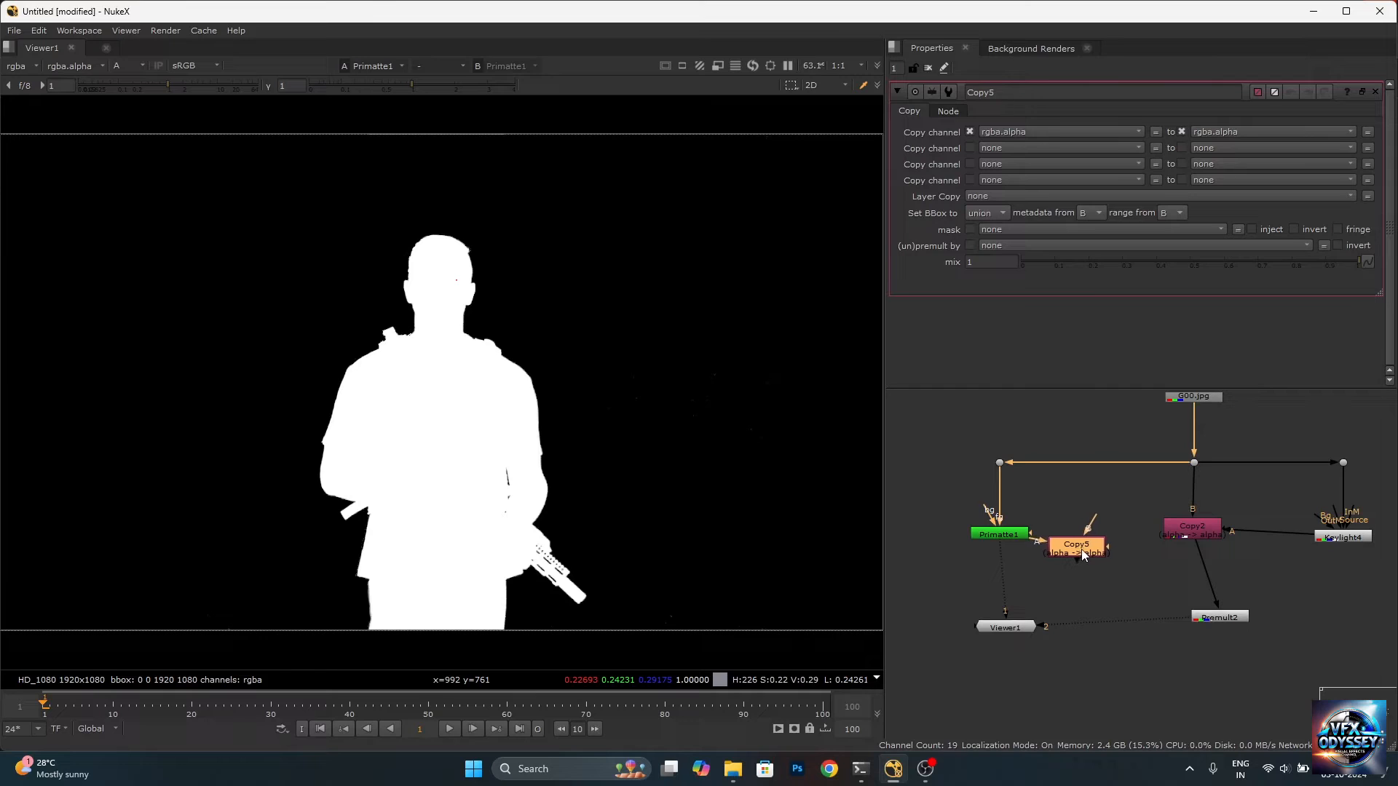
left_click_drag(1144, 468, 1194, 462)
Space out the two Copy nodes and align Primatte1, its dot and Premult2 into tidy branches.
left_click_drag(1198, 540, 1264, 544)
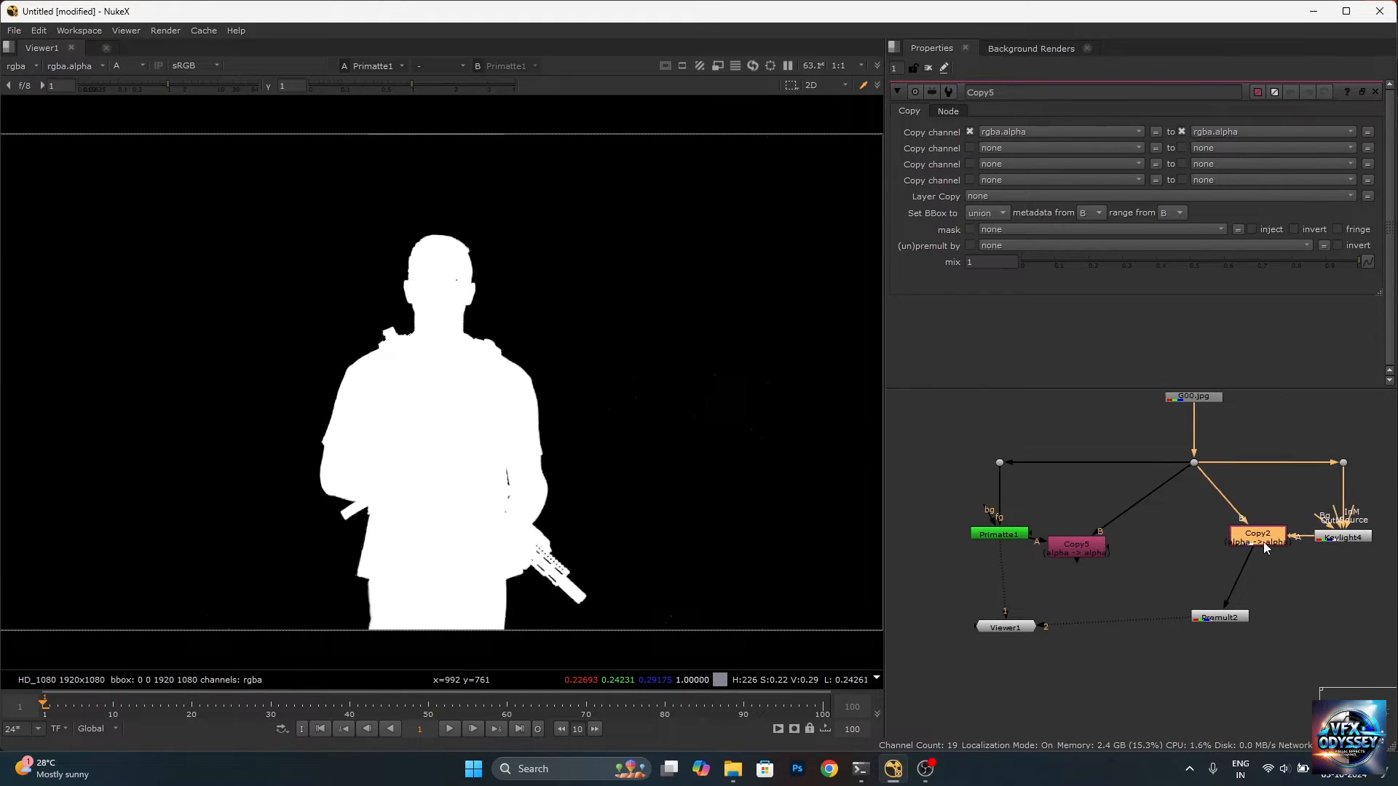
left_click_drag(1085, 551, 1130, 536)
left_click_drag(992, 529, 998, 528)
left_click_drag(955, 417, 1030, 535)
left_click(1028, 502)
left_click_drag(1011, 463, 1022, 463)
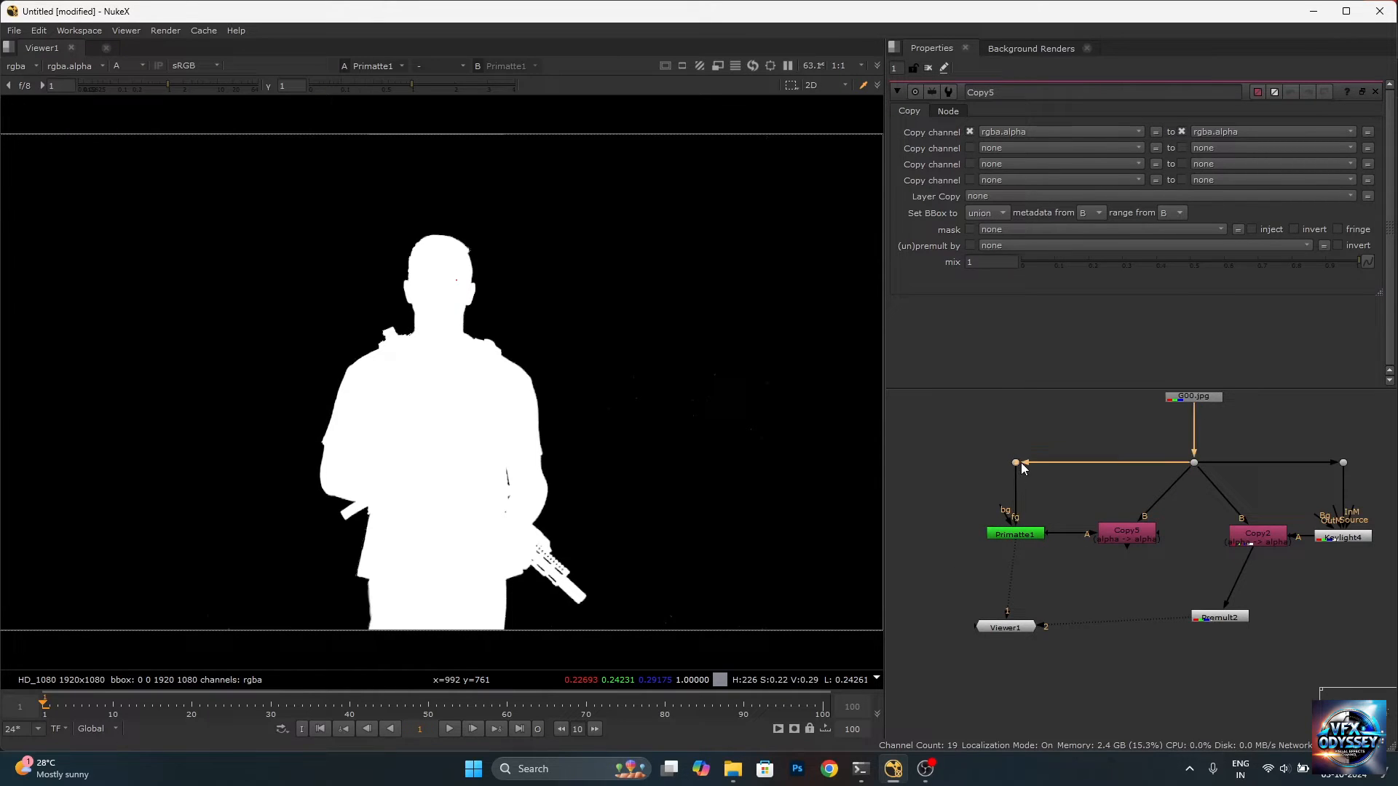
middle_click_drag(1223, 609, 1209, 597)
left_click_drag(1215, 603, 1256, 603)
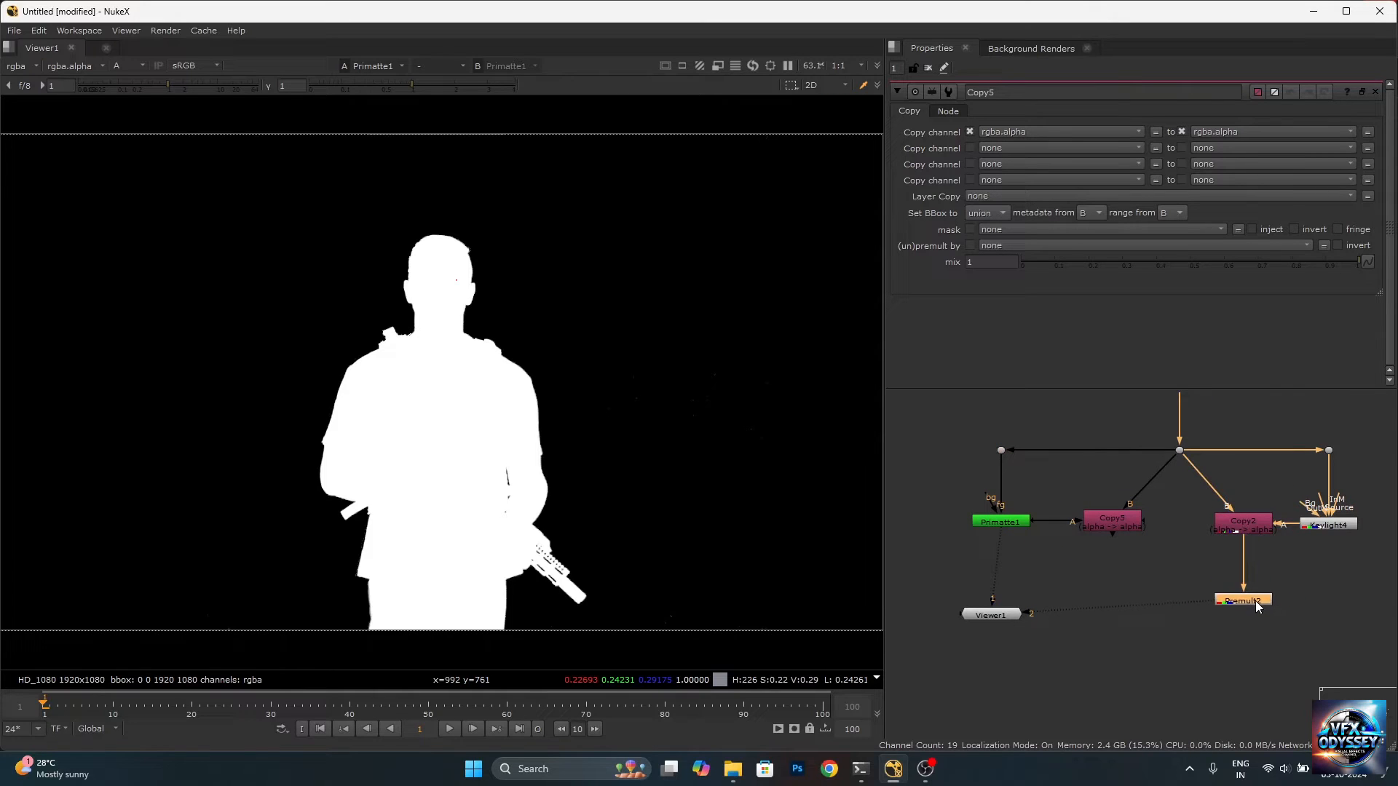
Add a Premult node after the Copy node of the Primatte branch and align it directly below.
left_click(1122, 519)
key("Tab")
type("pr")
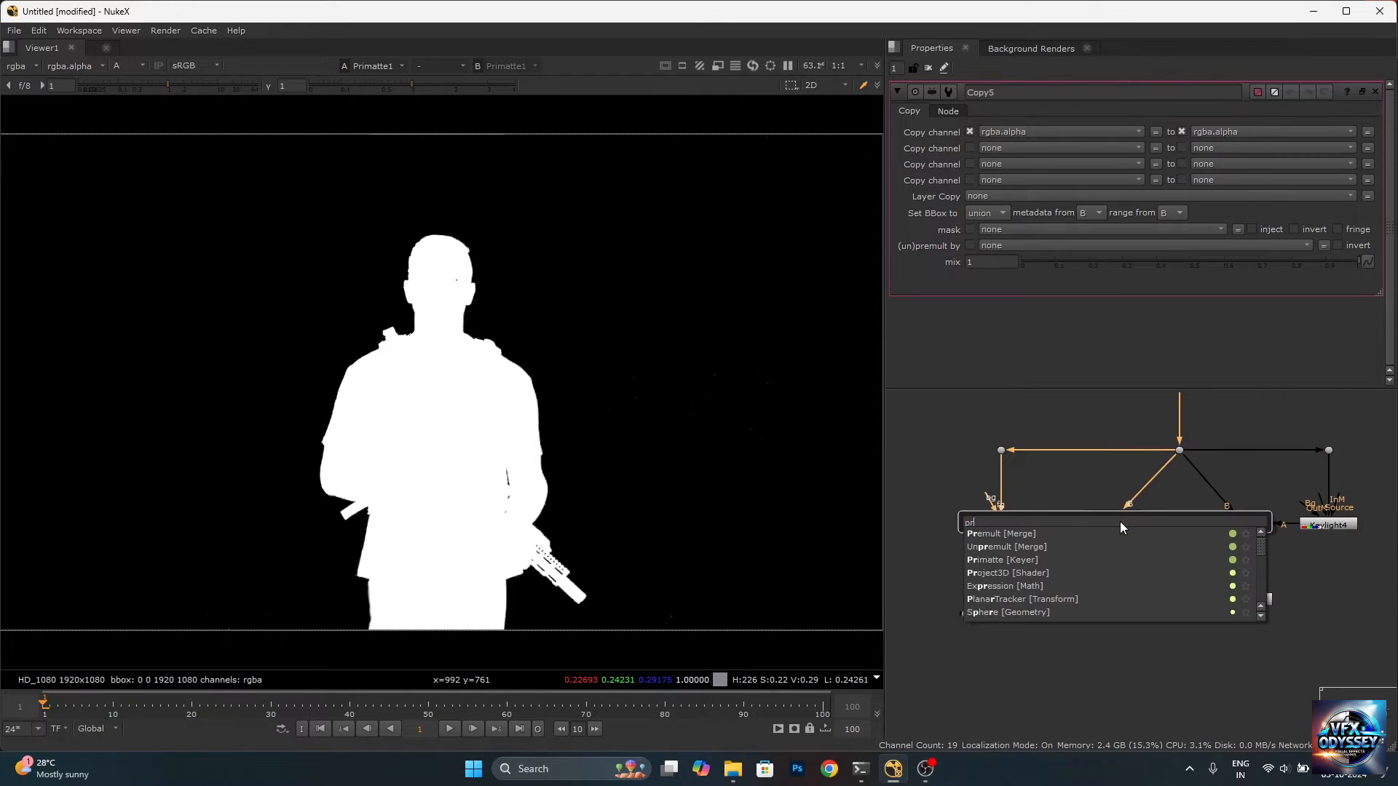
type("em")
left_click(1022, 534)
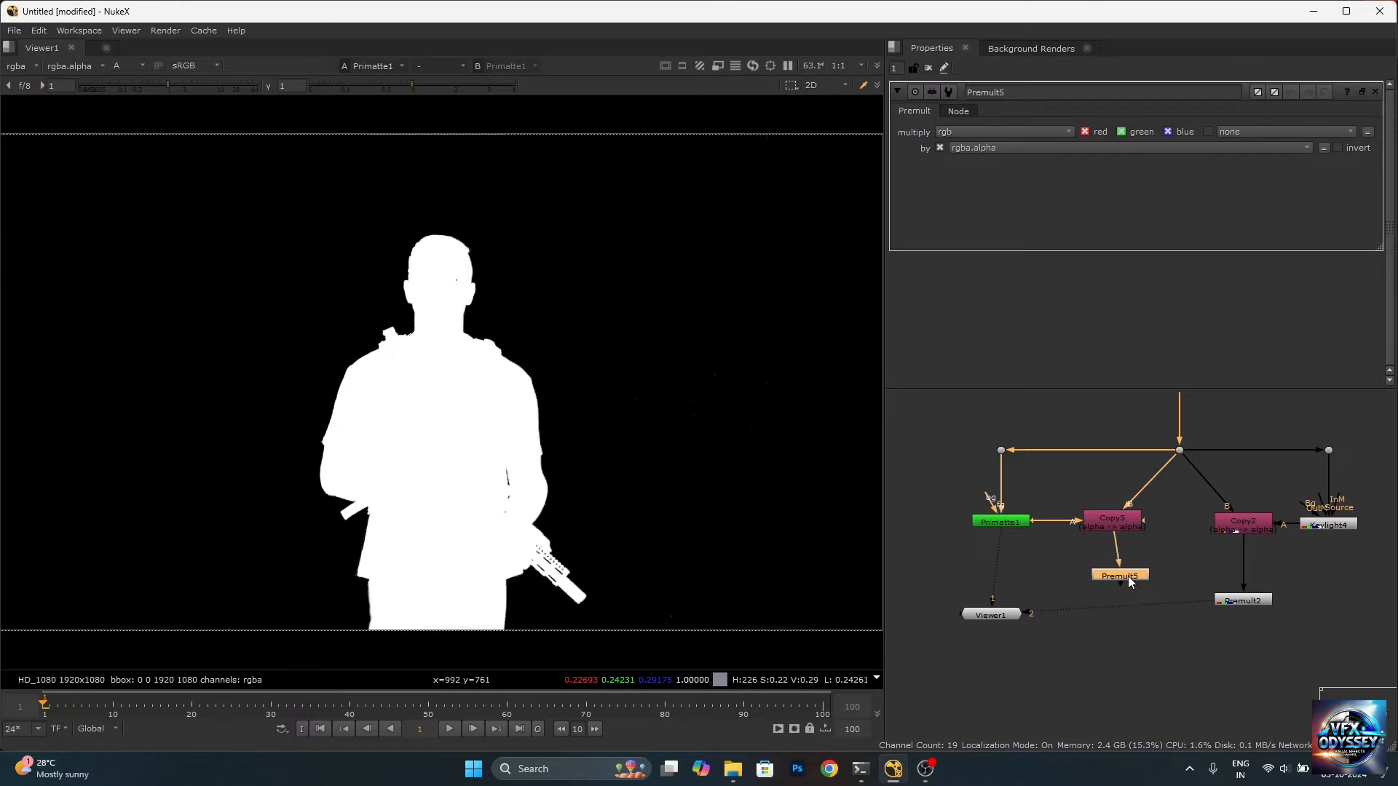
left_click_drag(1128, 581, 1117, 587)
Show the Primatte branch's Premult result in full colour on viewer input 1.
key("1")
key("a")
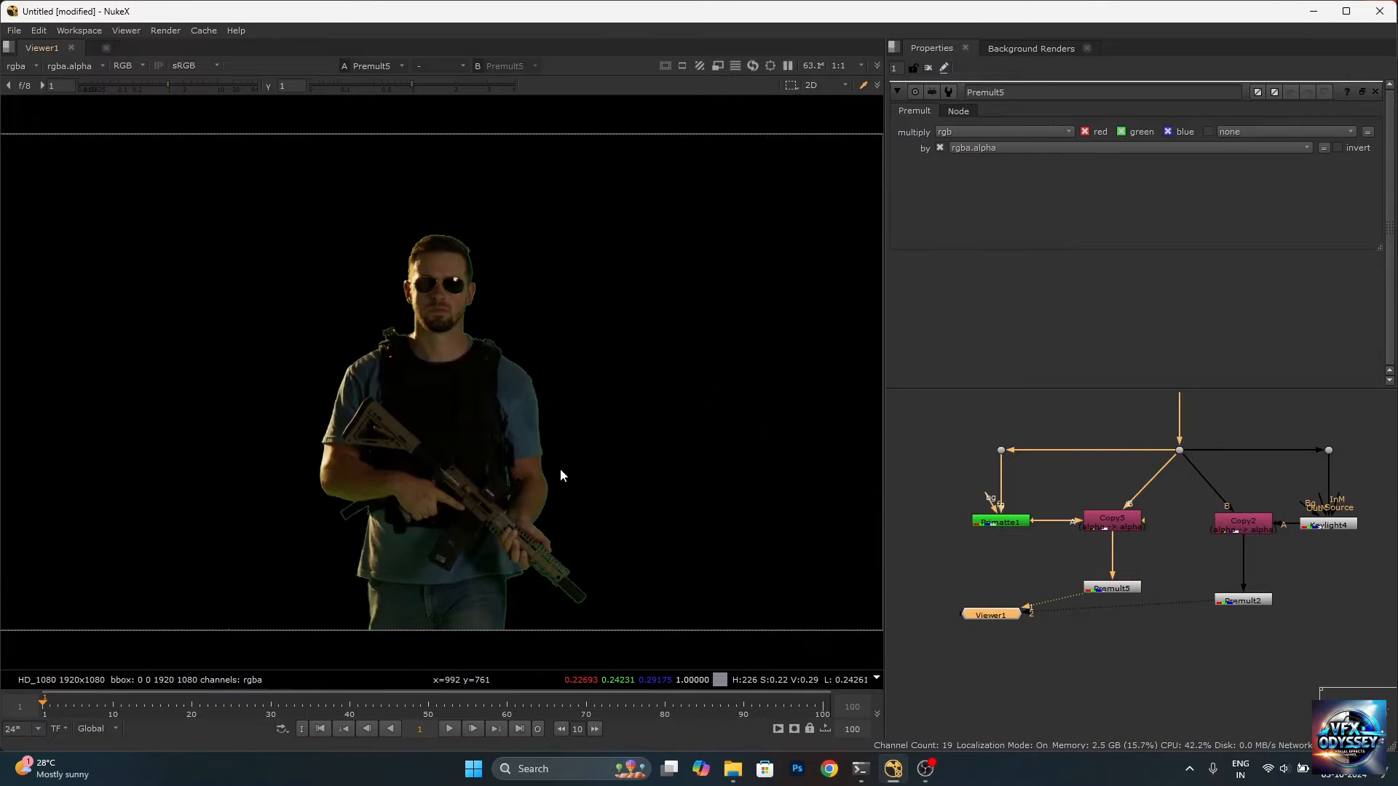
scroll(447, 274, "up", 4)
scroll(448, 276, "down", 2)
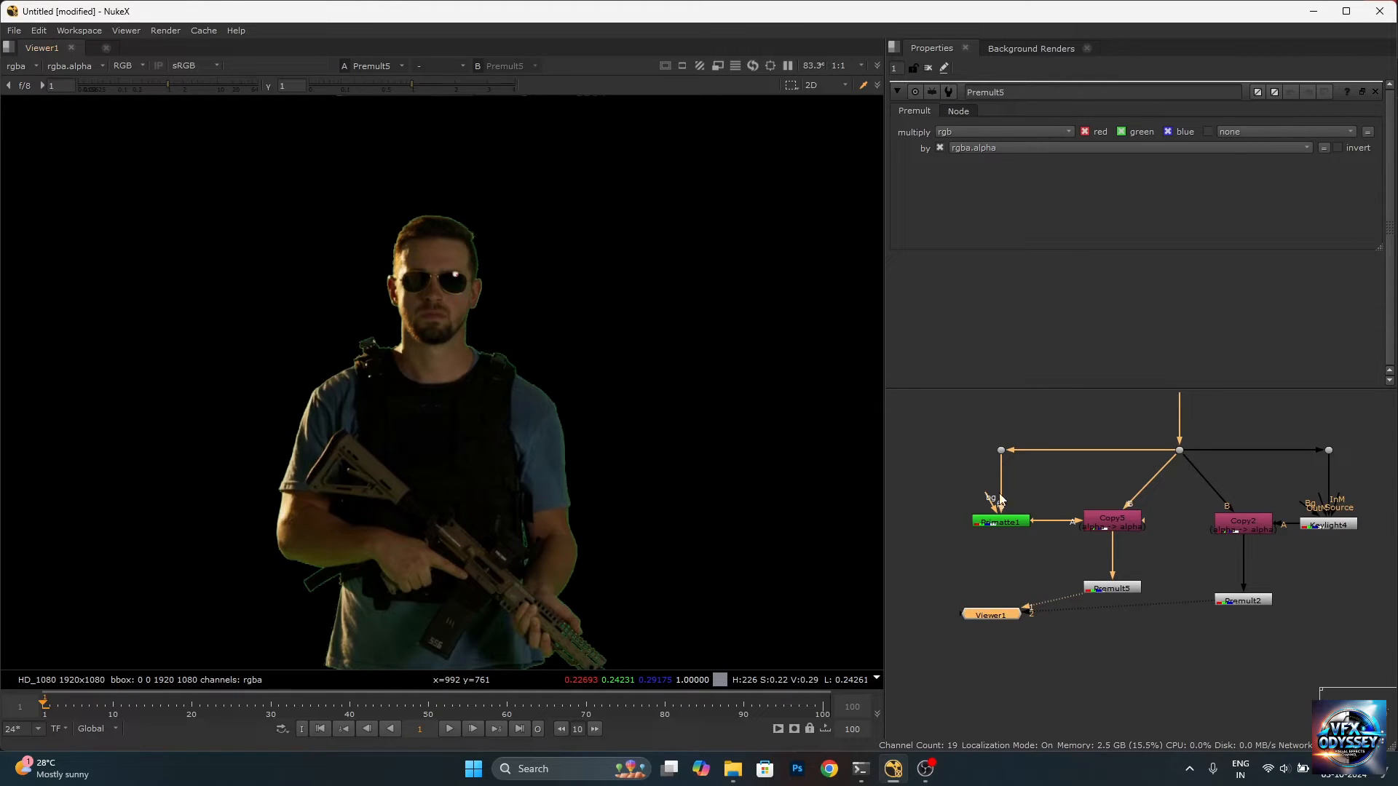
Assign Premult2 to viewer input 2 and compare the Keylight and Primatte keys around the head, neck and shoulder edges.
left_click_drag(1251, 600, 1248, 579)
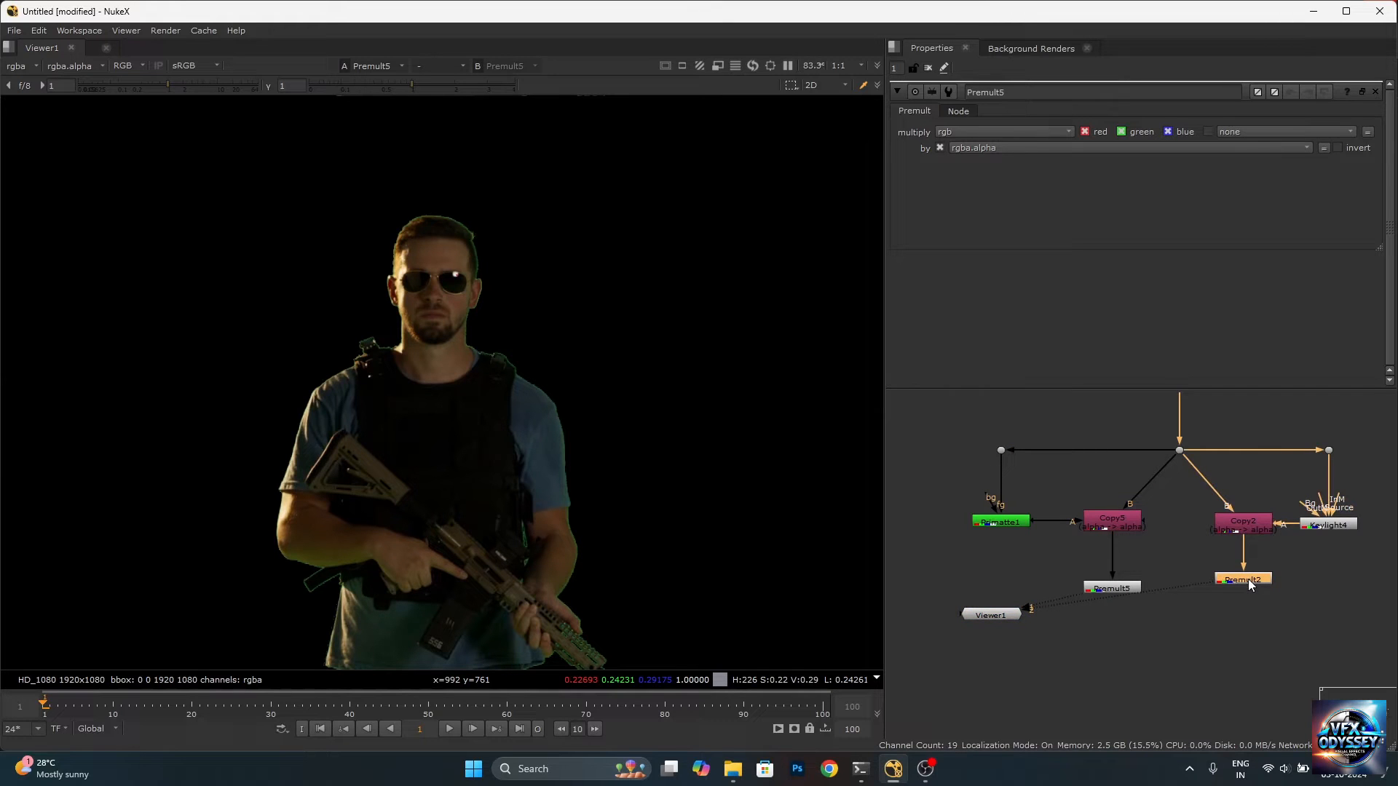
key("2")
scroll(459, 289, "up", 4)
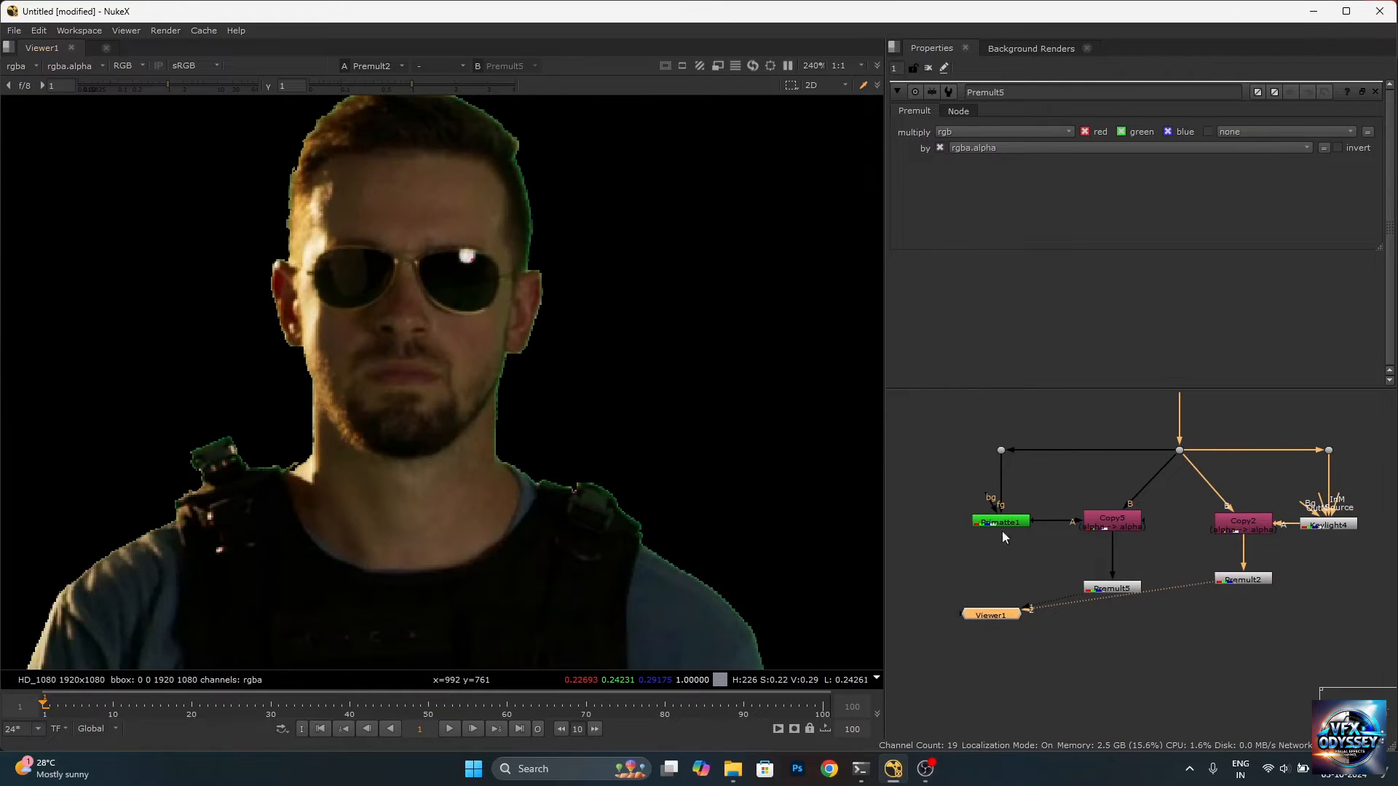
key("1")
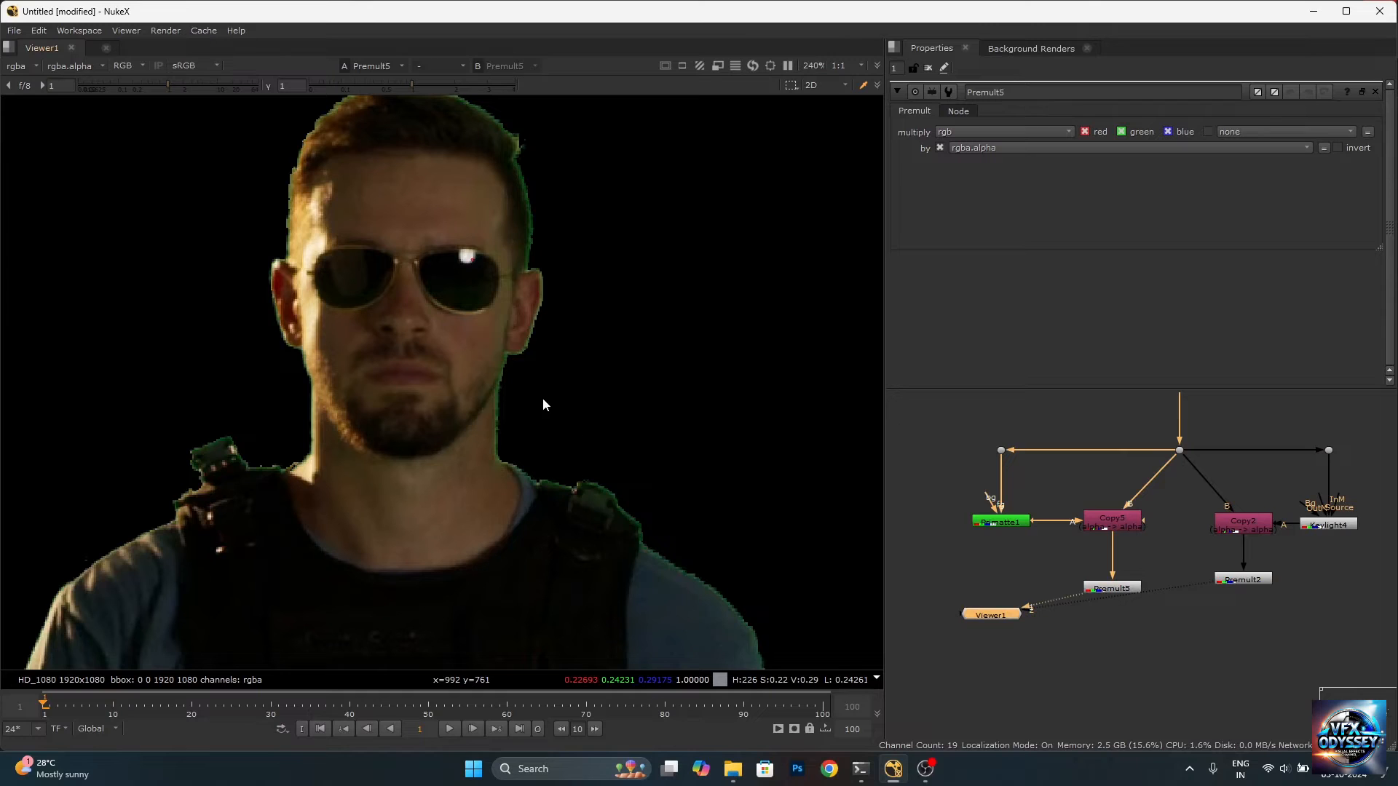
key("2")
scroll(572, 491, "up", 4)
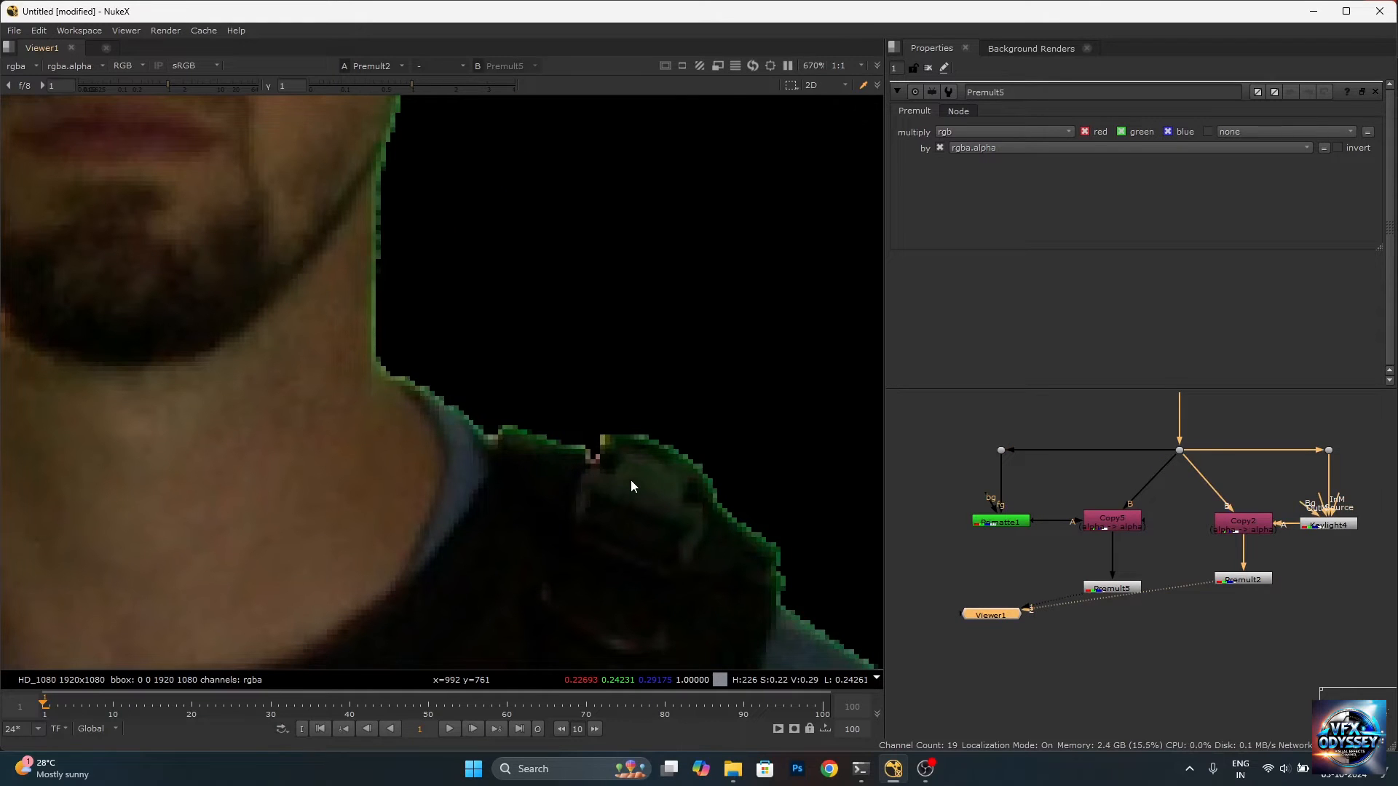
key("1")
scroll(1247, 556, "up", 3)
key("2")
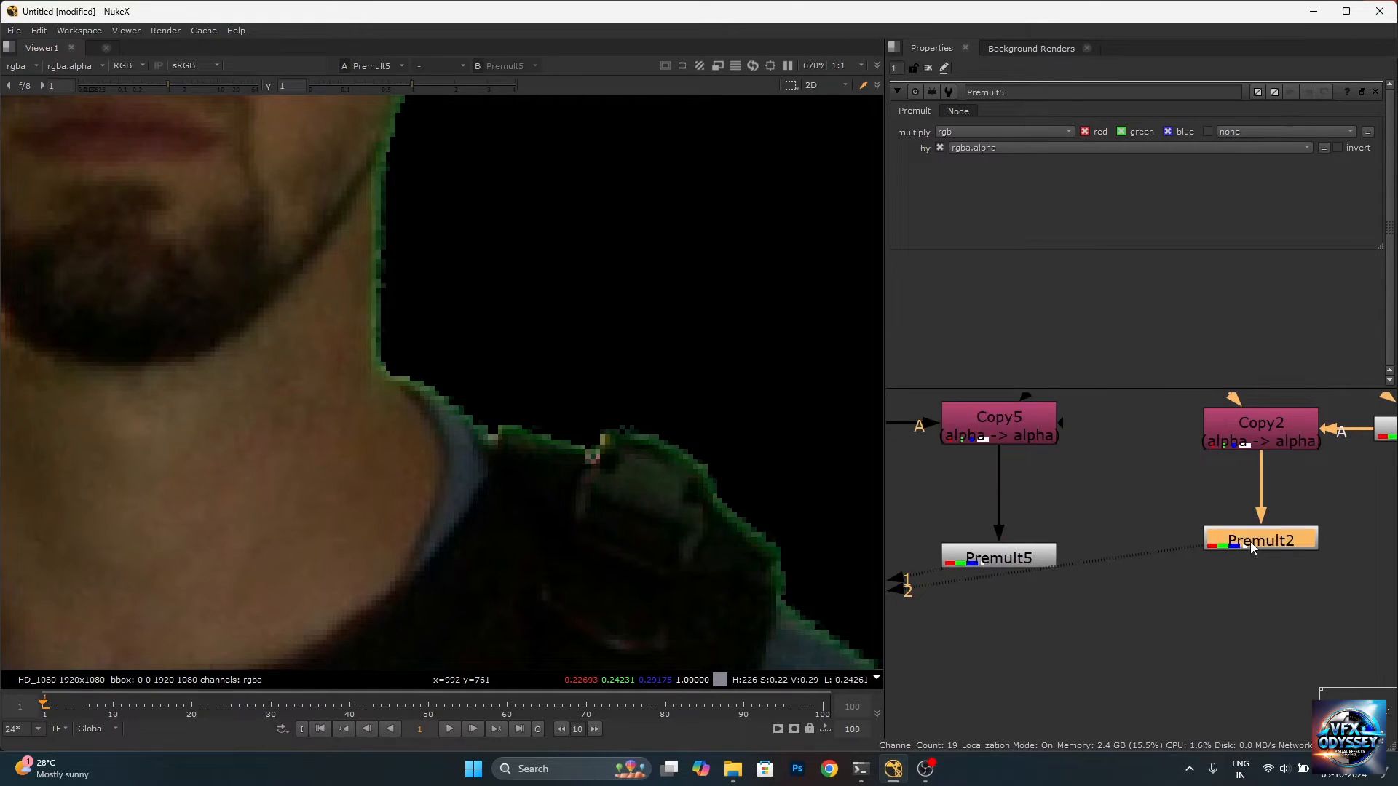
key("1")
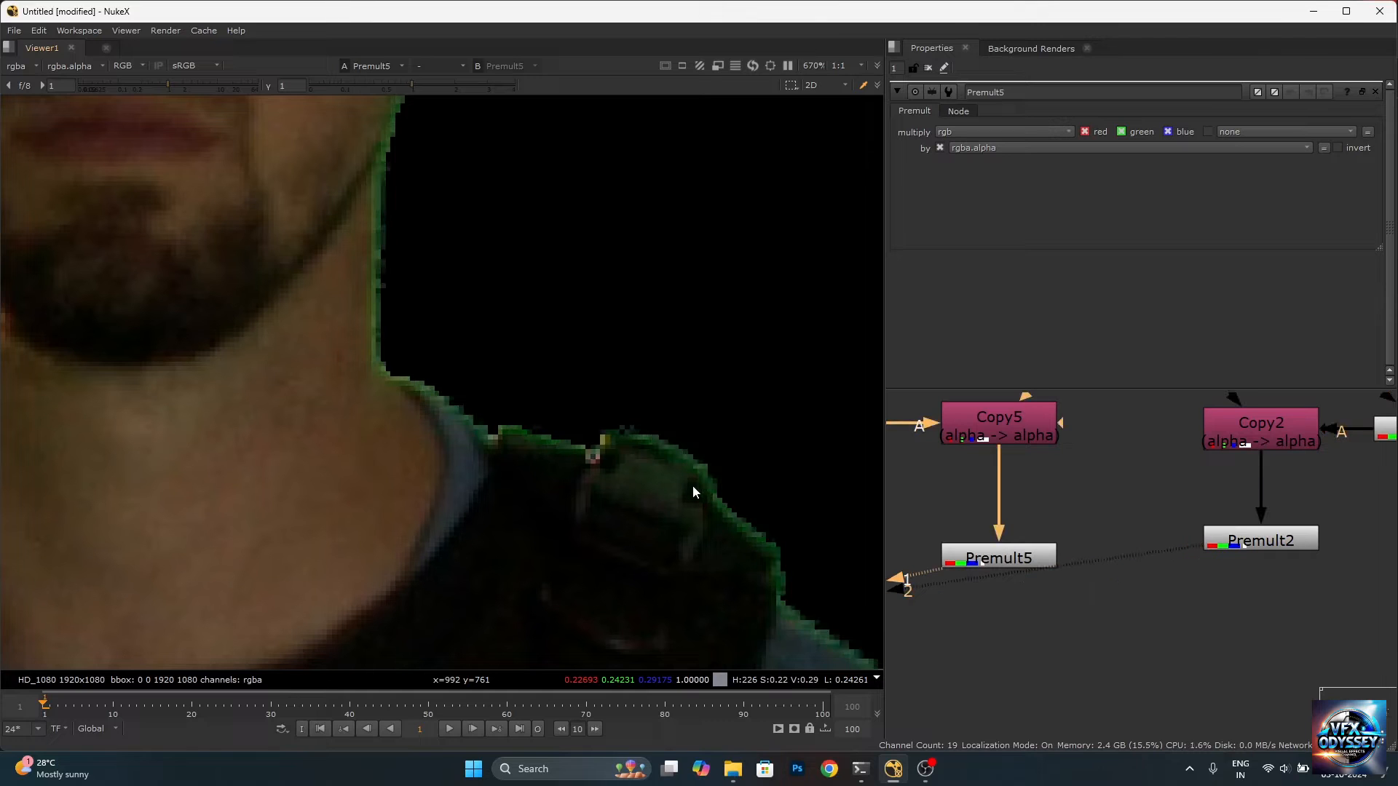
key("2")
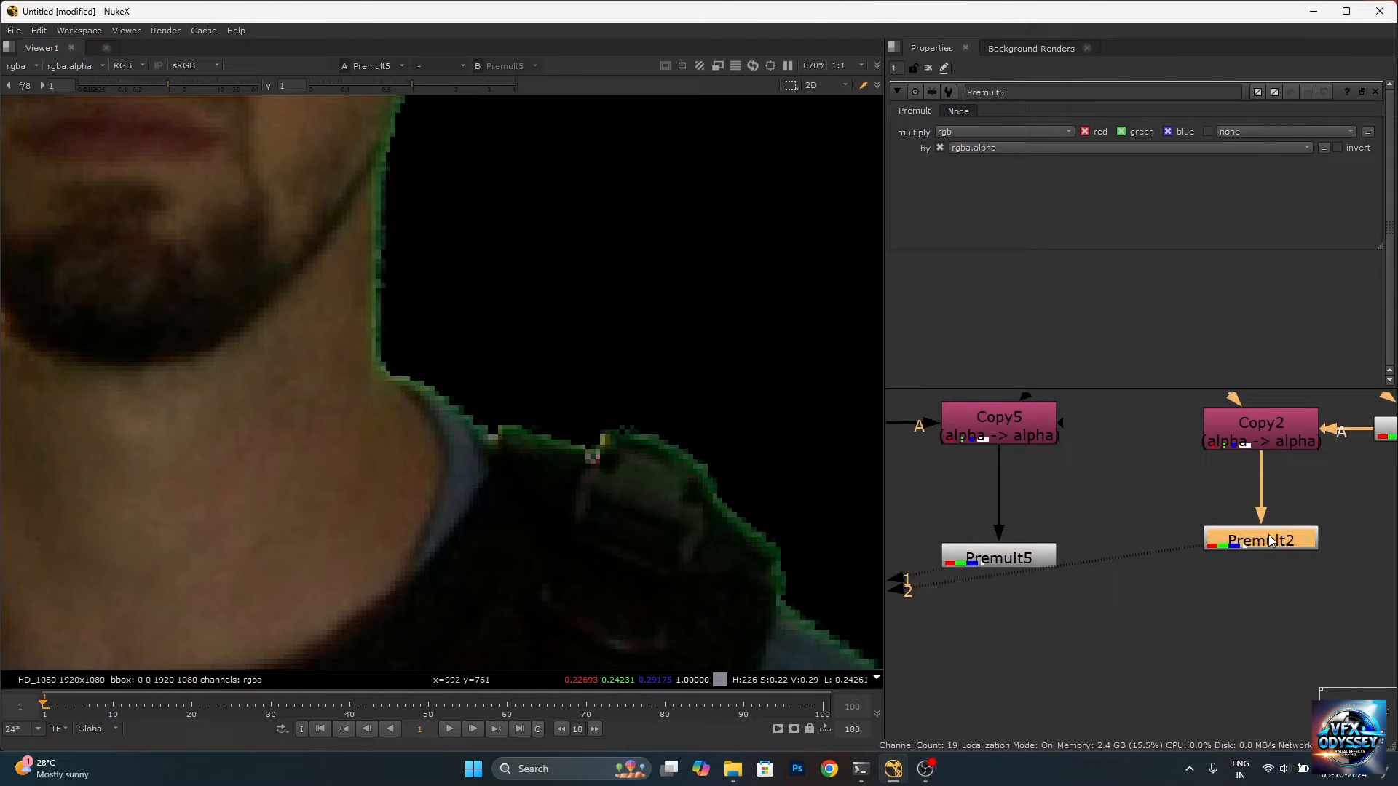
key("1")
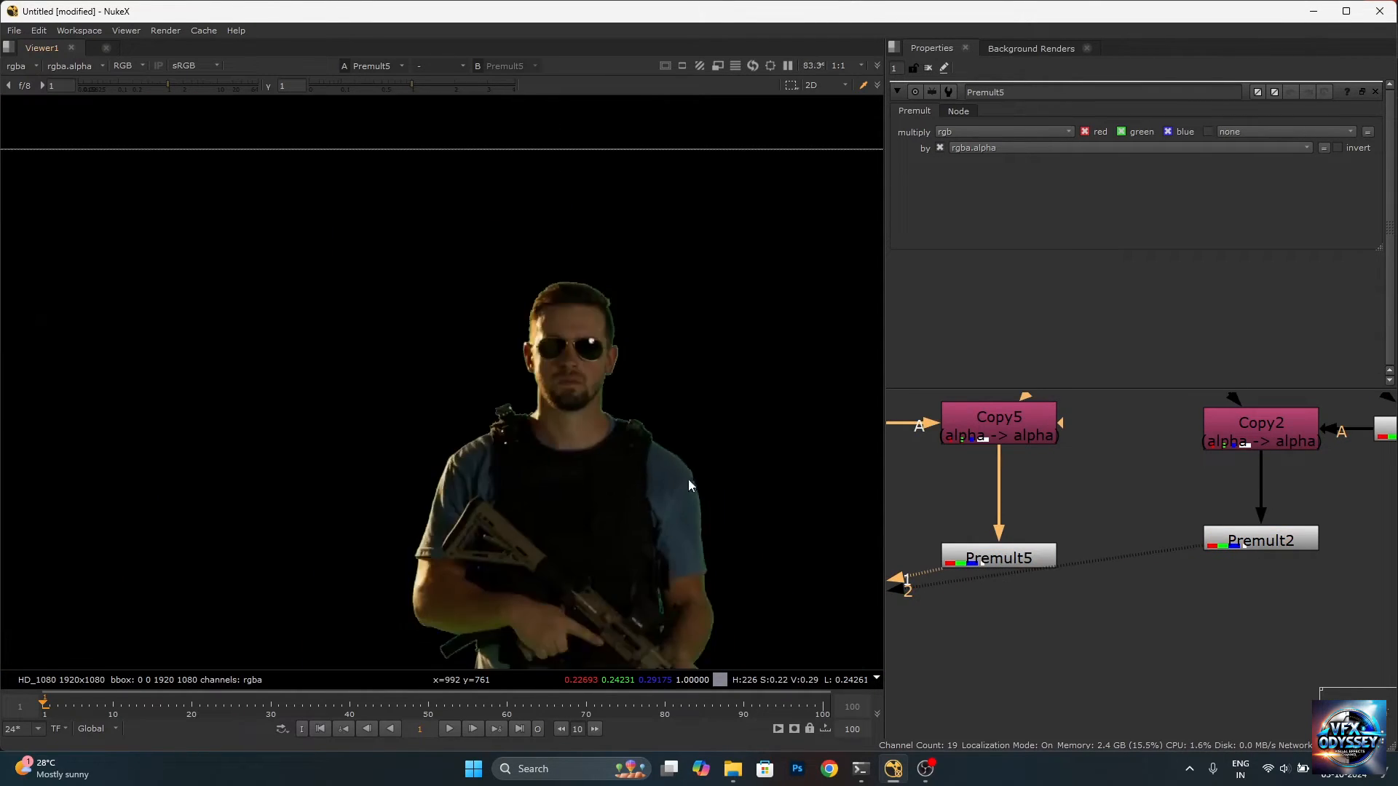
Compare the Keylight and Primatte keys along the edges of the shirt sleeve, arm and hand.
key("2")
scroll(626, 474, "up", 5)
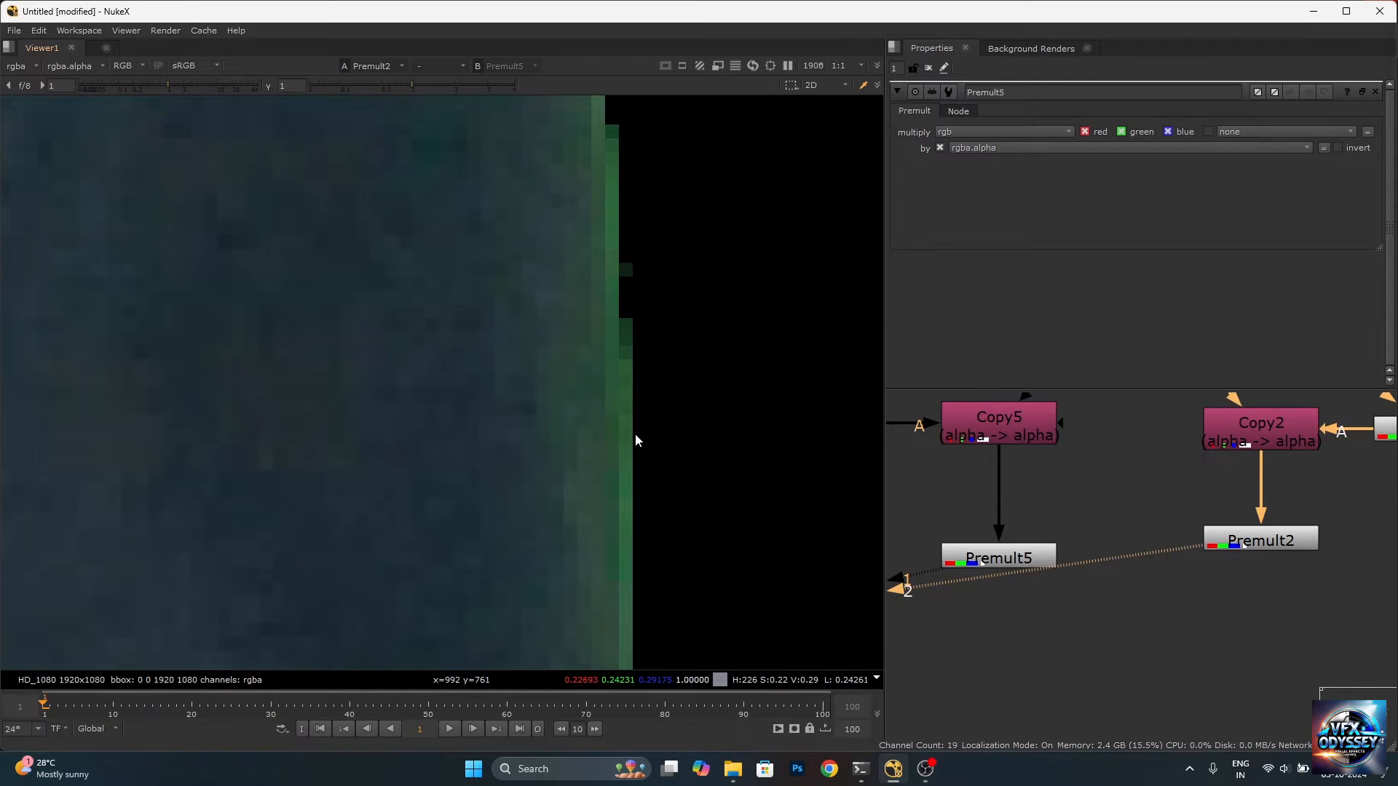
key("1")
scroll(646, 419, "down", 5)
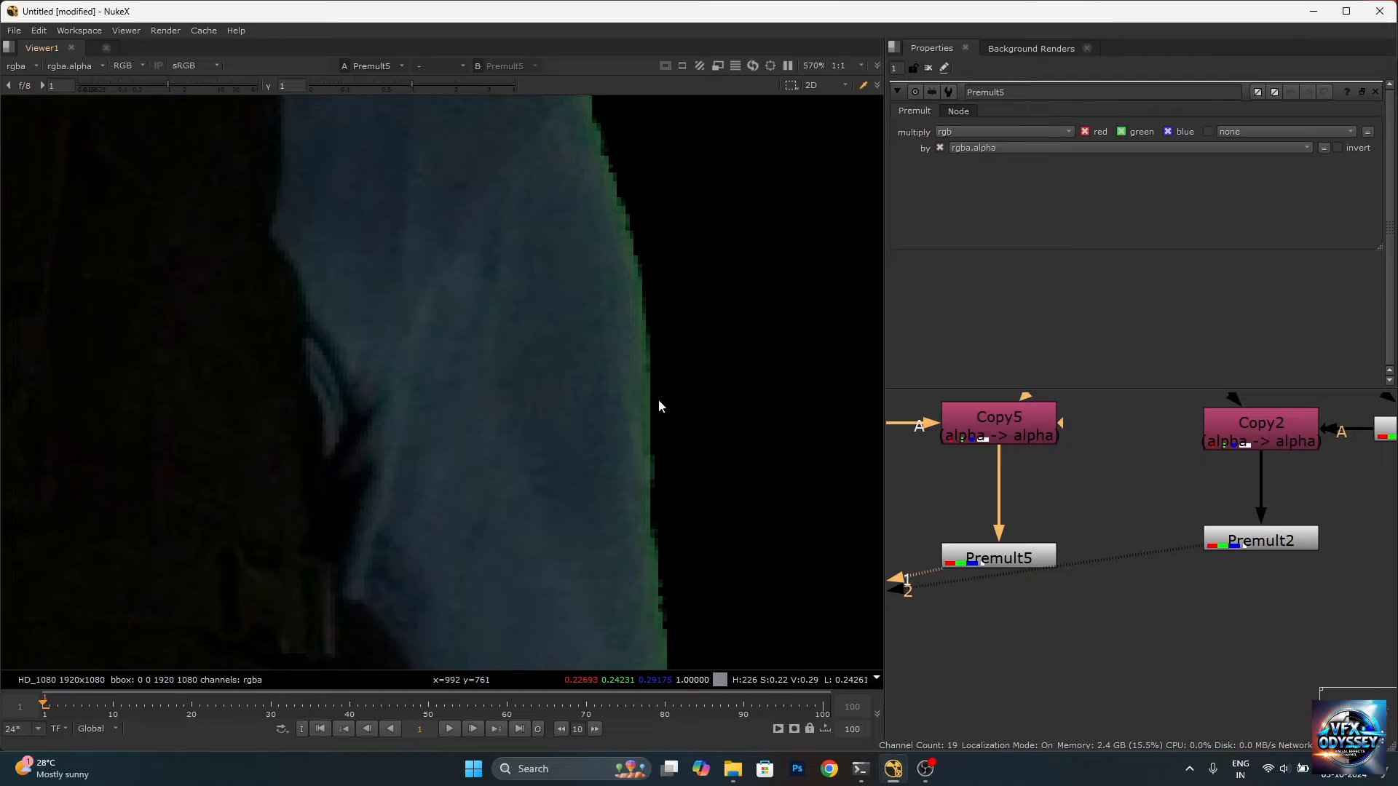
key("2")
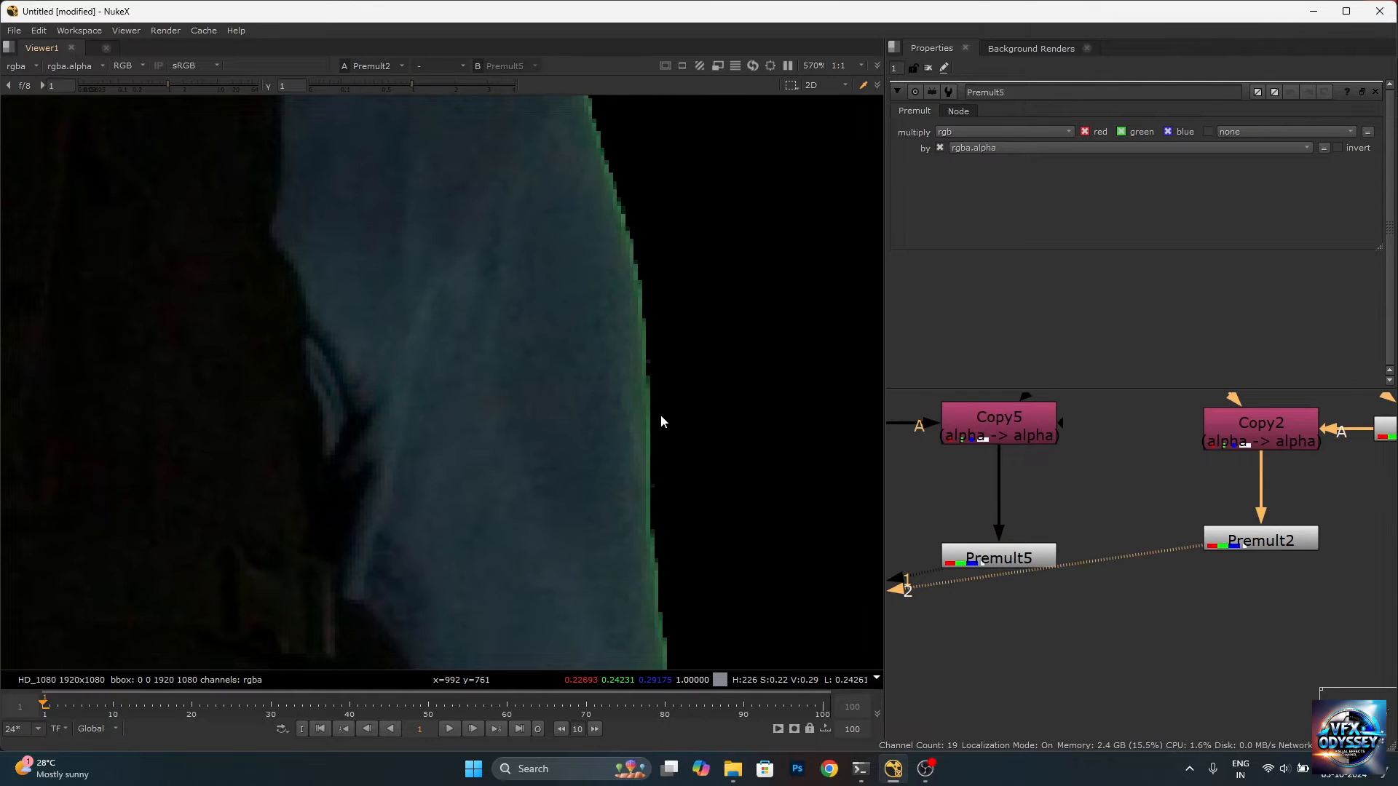
scroll(661, 422, "down", 5)
scroll(663, 457, "up", 11)
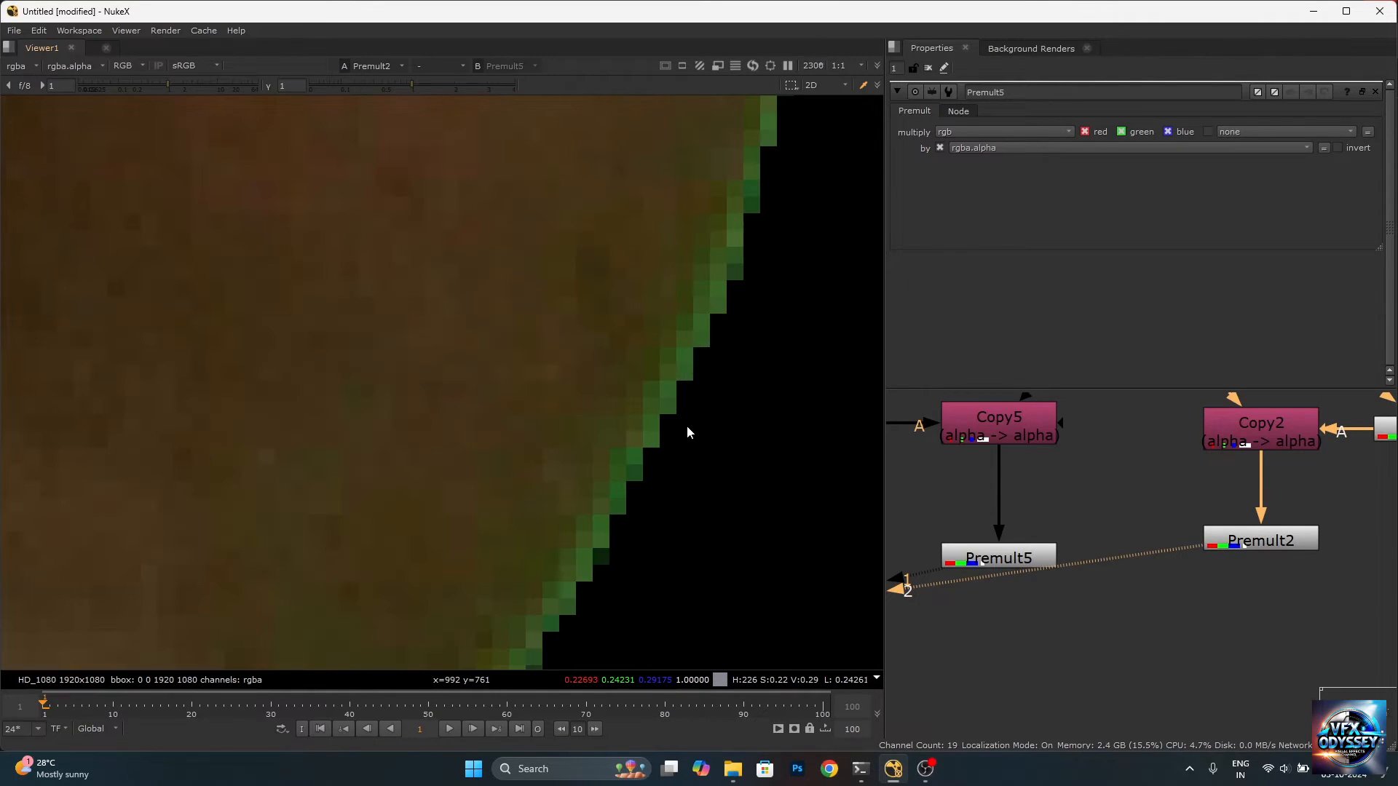
key("1")
scroll(667, 408, "down", 5)
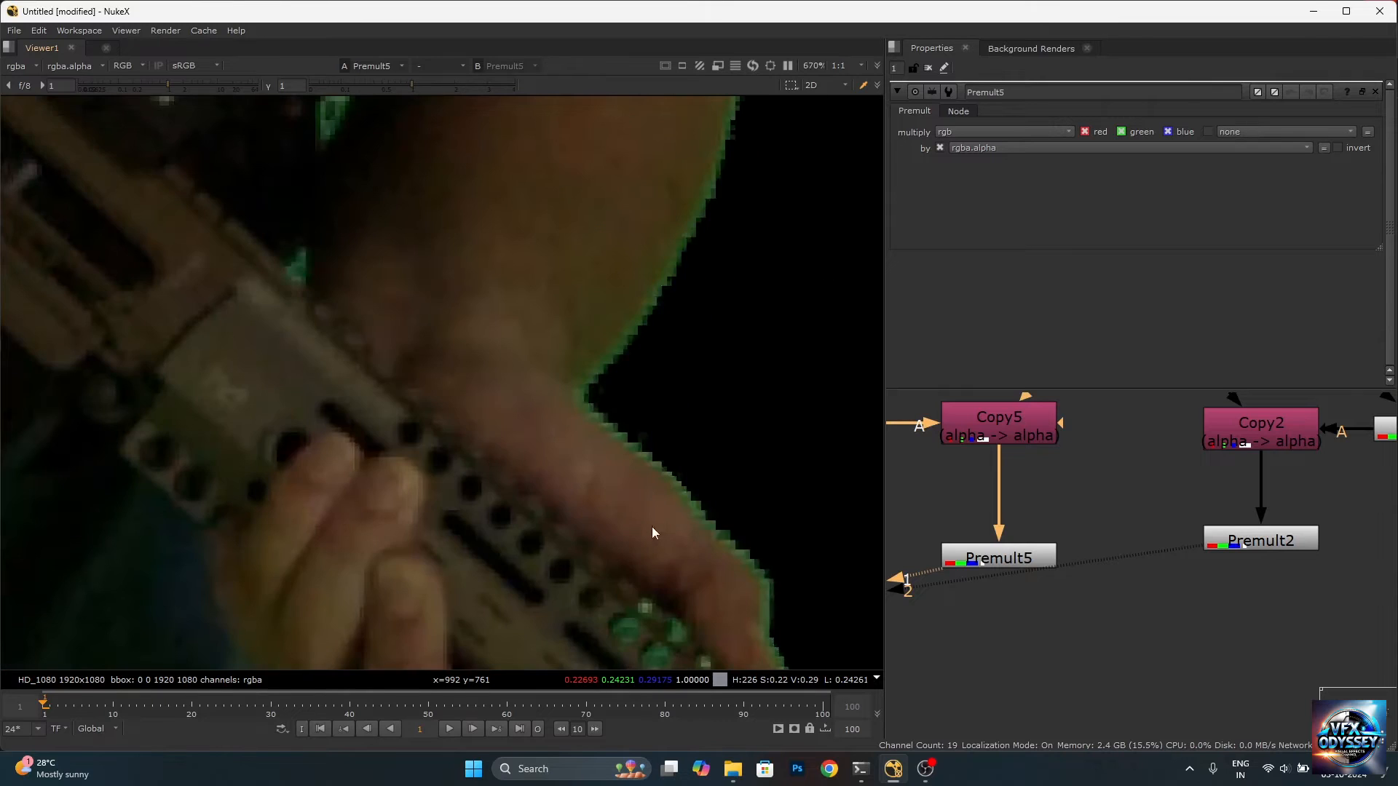
scroll(663, 510, "down", 4)
scroll(699, 502, "up", 11)
key("2")
key("1")
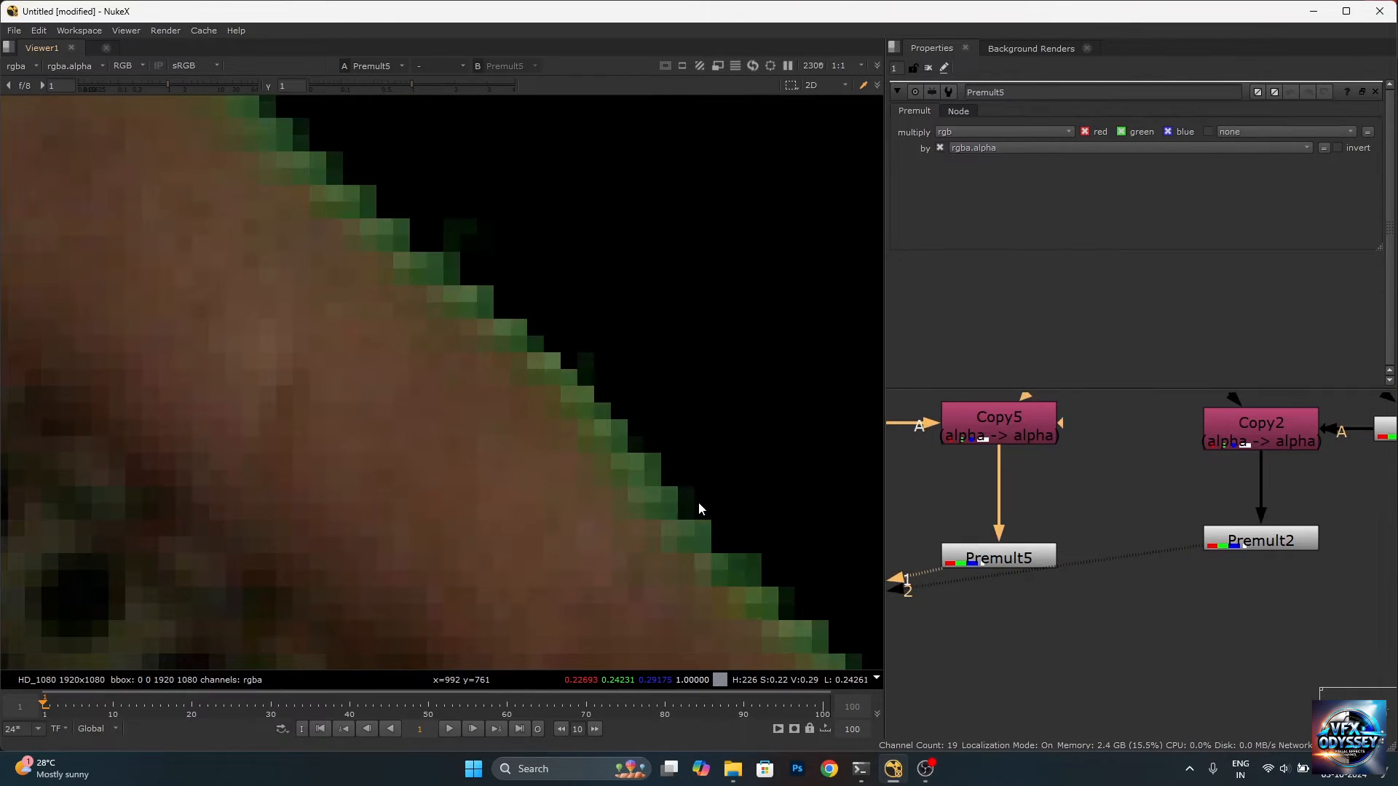
scroll(710, 411, "down", 5)
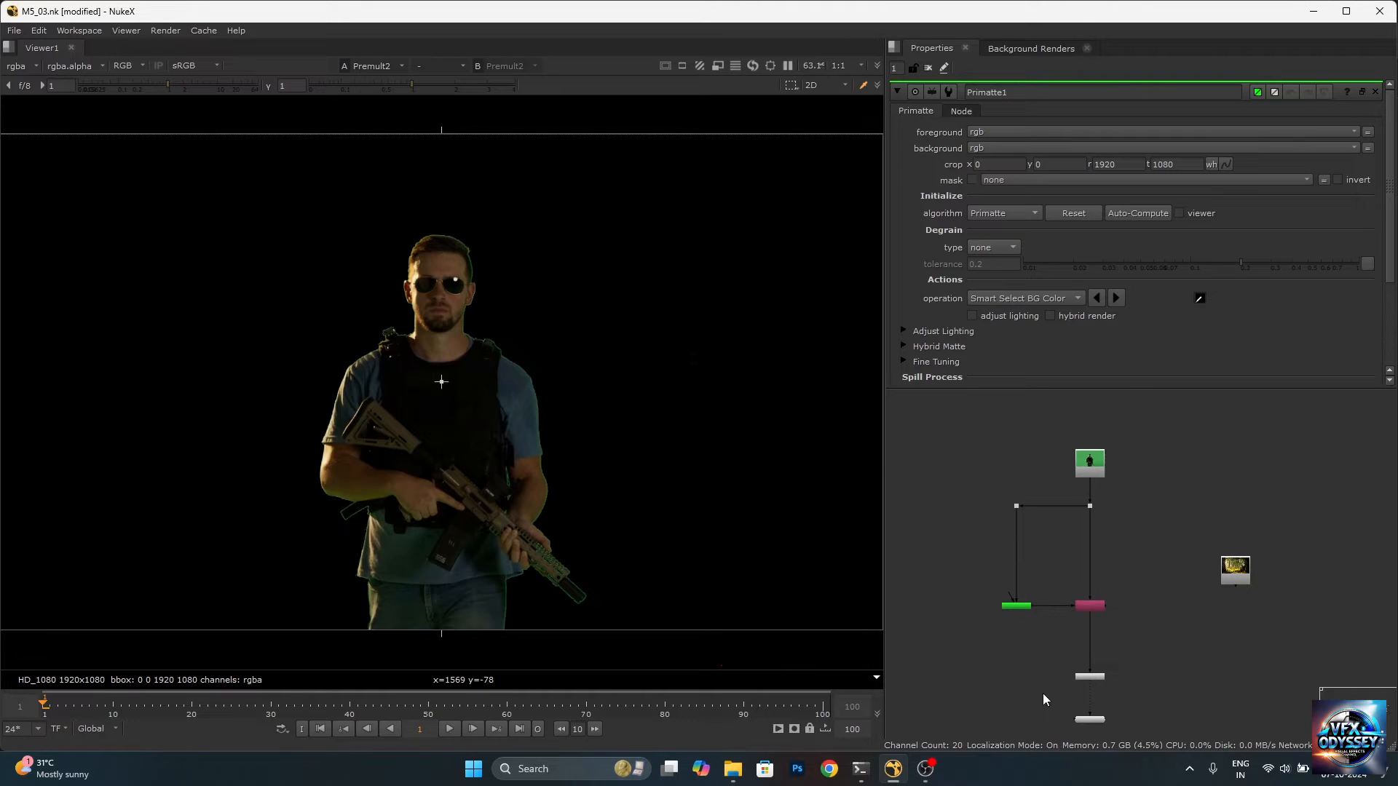
scroll(1042, 693, "up", 1)
scroll(292, 535, "up", 5)
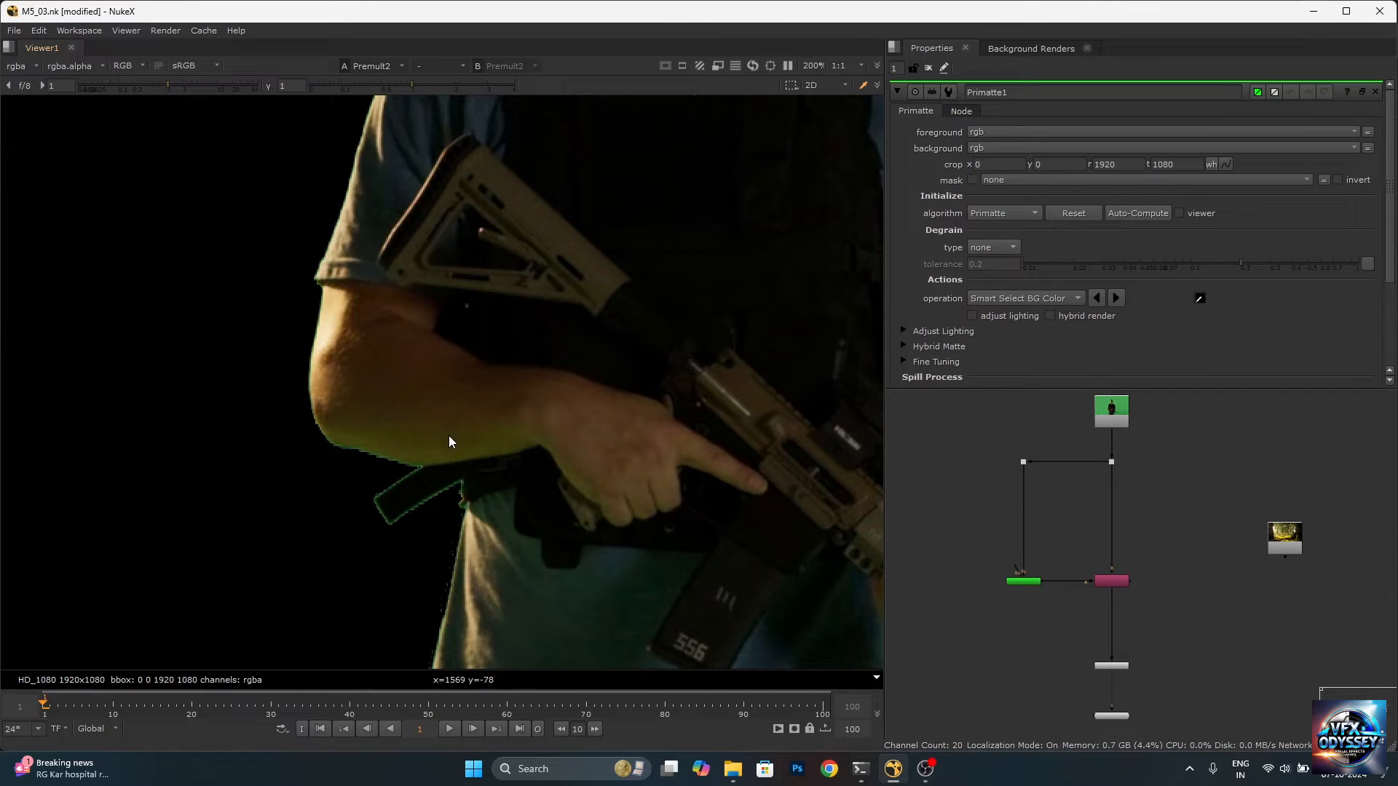
key("f")
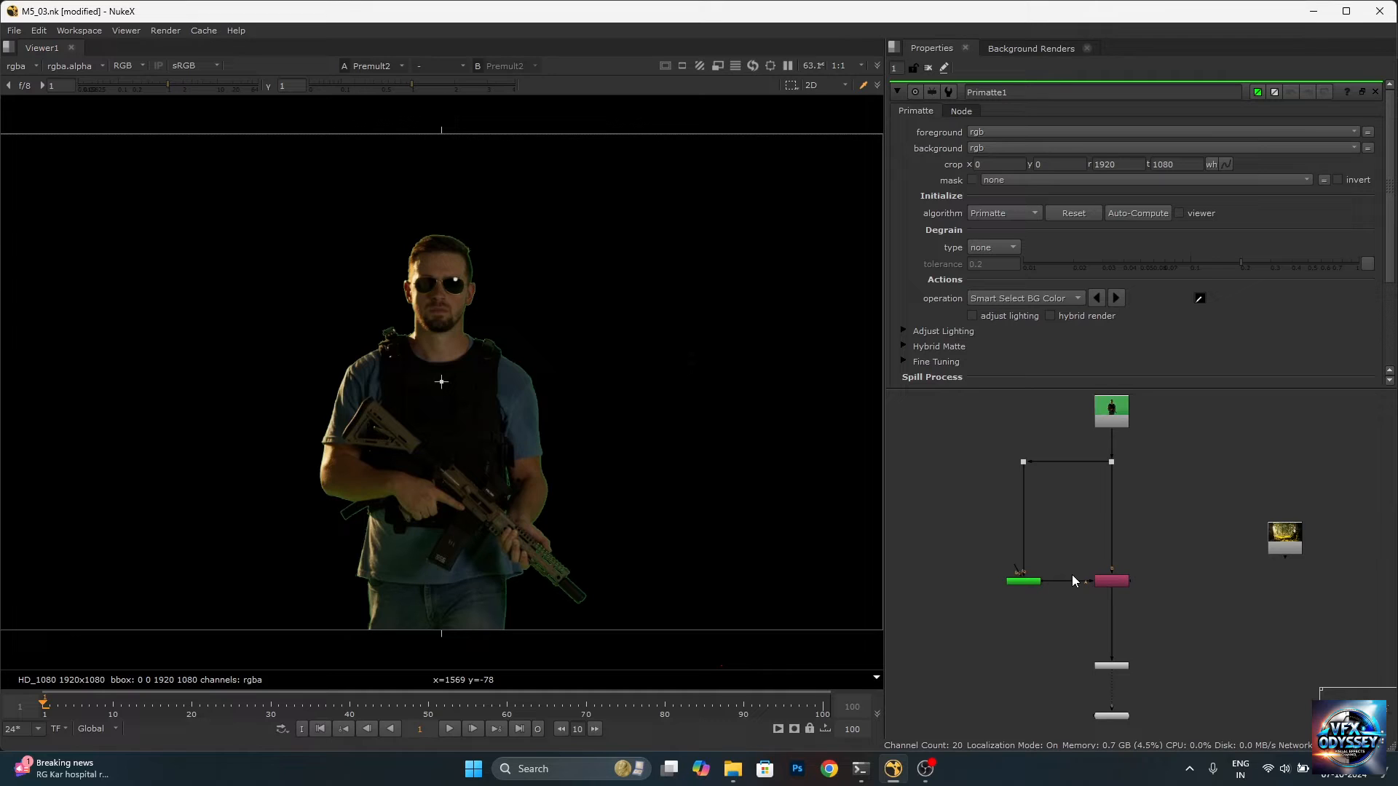
Add an unconnected PxF_KillSpill node beside the plate pipe above Copy2.
scroll(1264, 522, "up", 3)
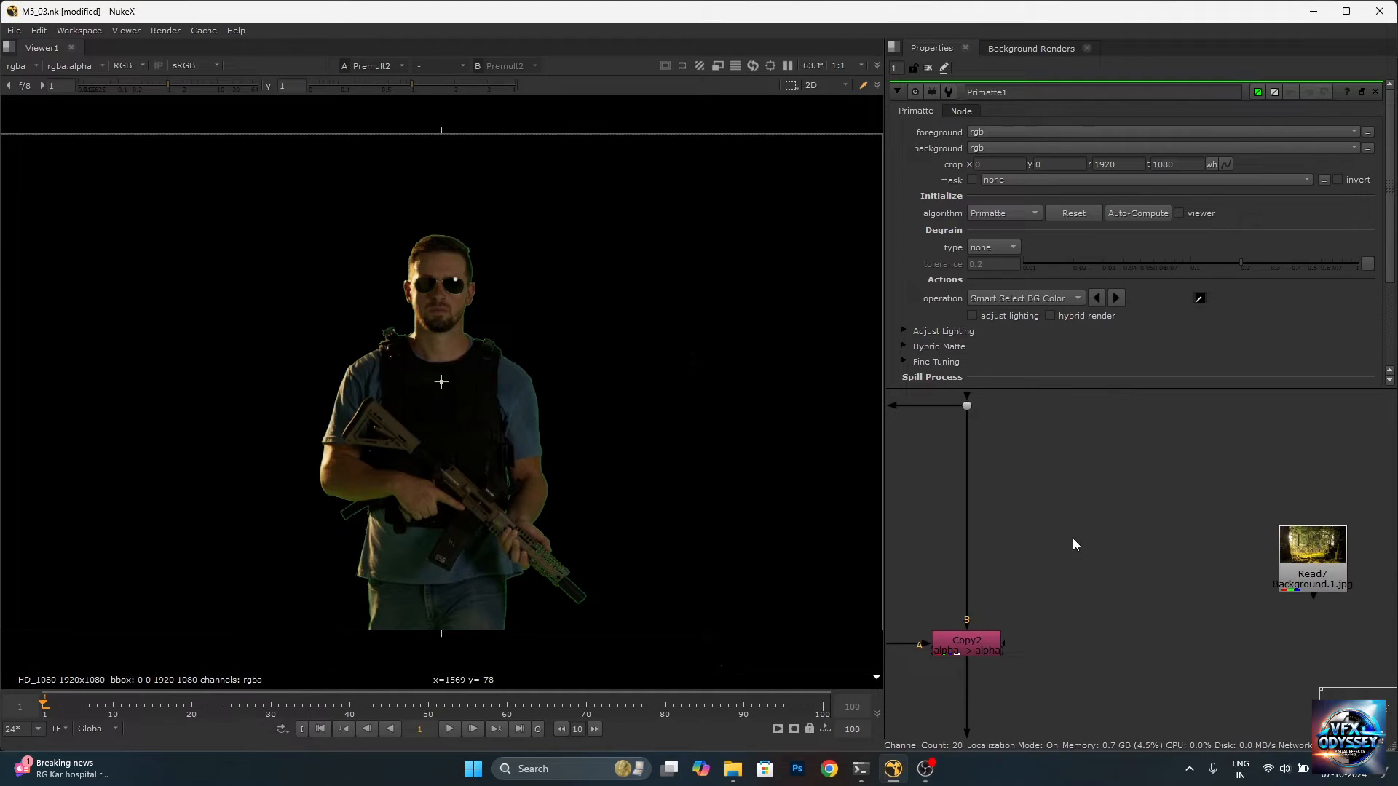
key("Tab")
type("px")
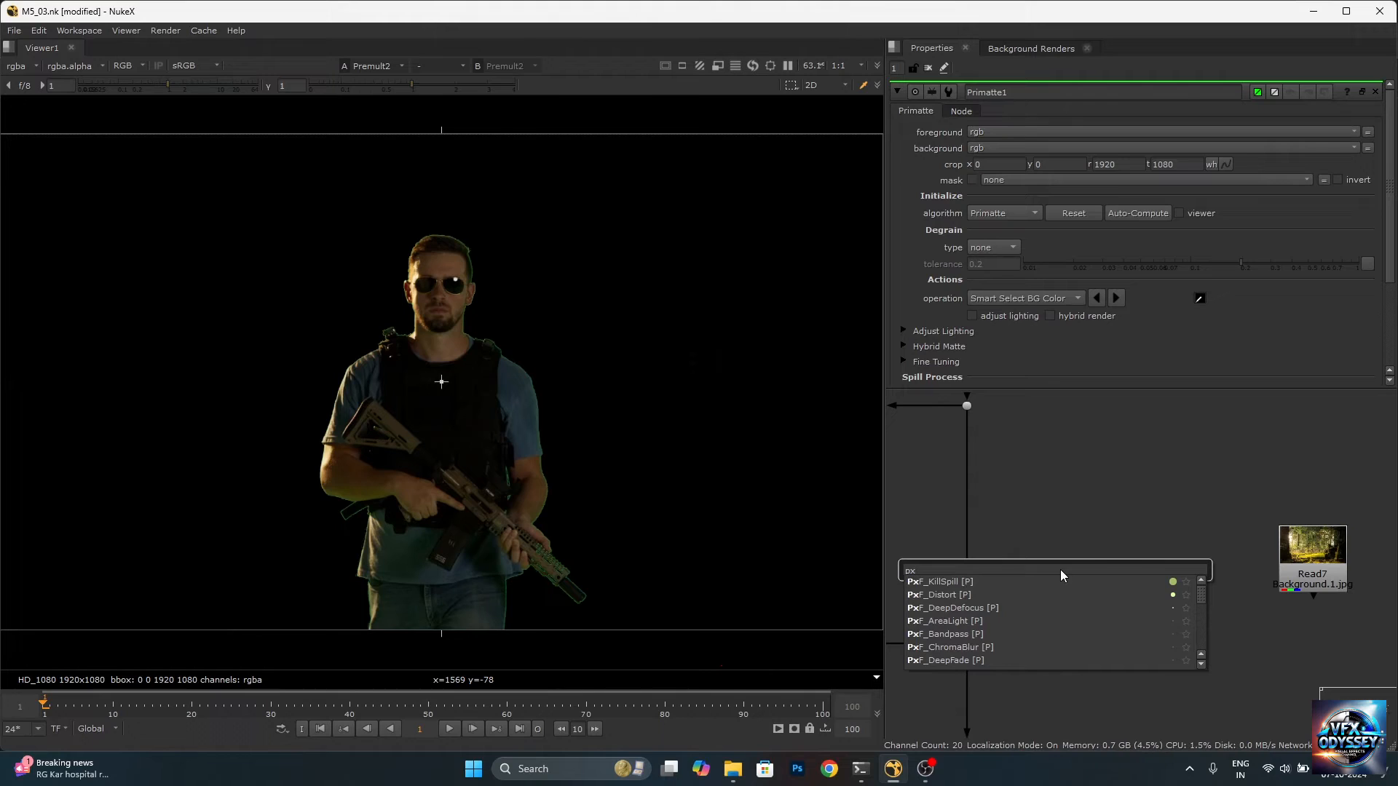
left_click(992, 584)
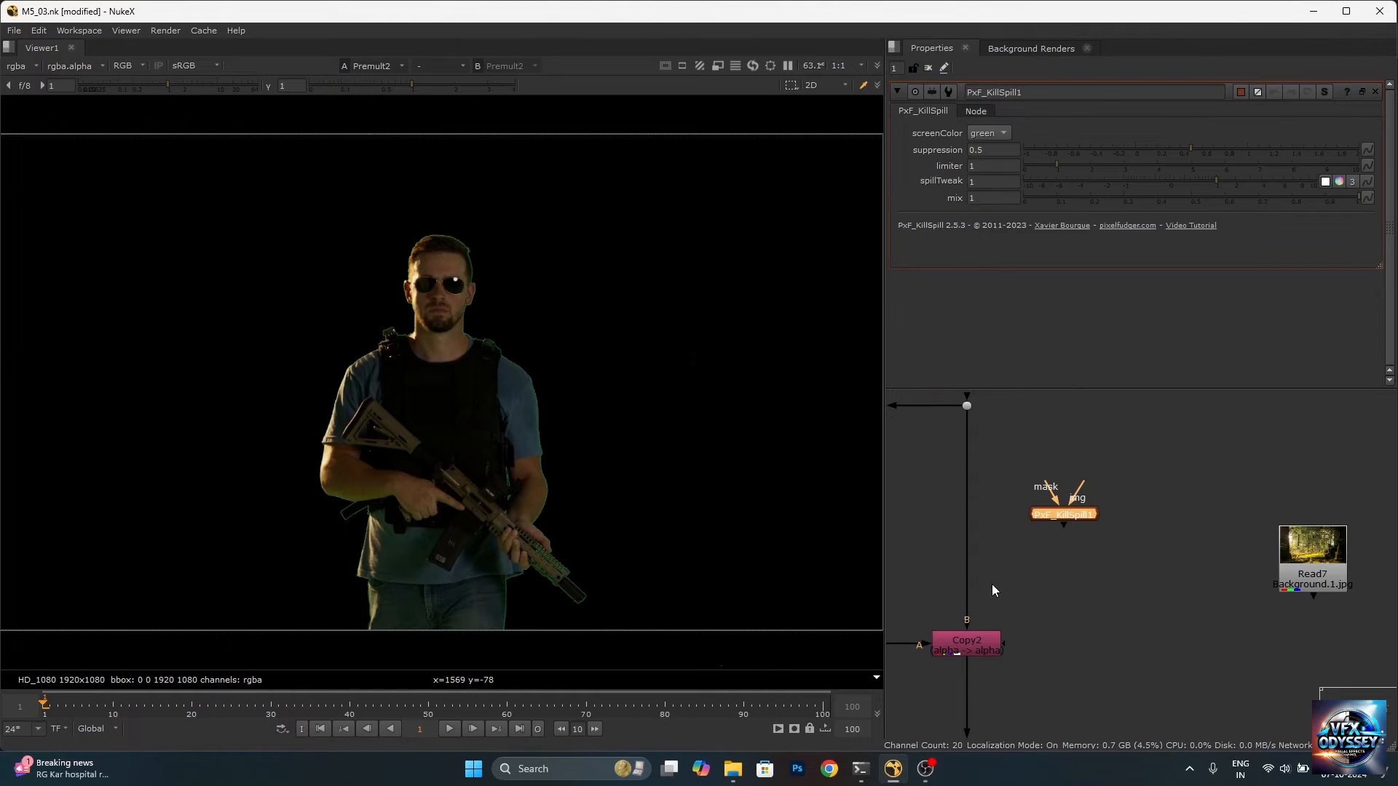
Add an unconnected DespillMadness node below PxF_KillSpill1 and move PxF_KillSpill1 beside it.
left_click(1059, 575)
key("Tab")
type("de")
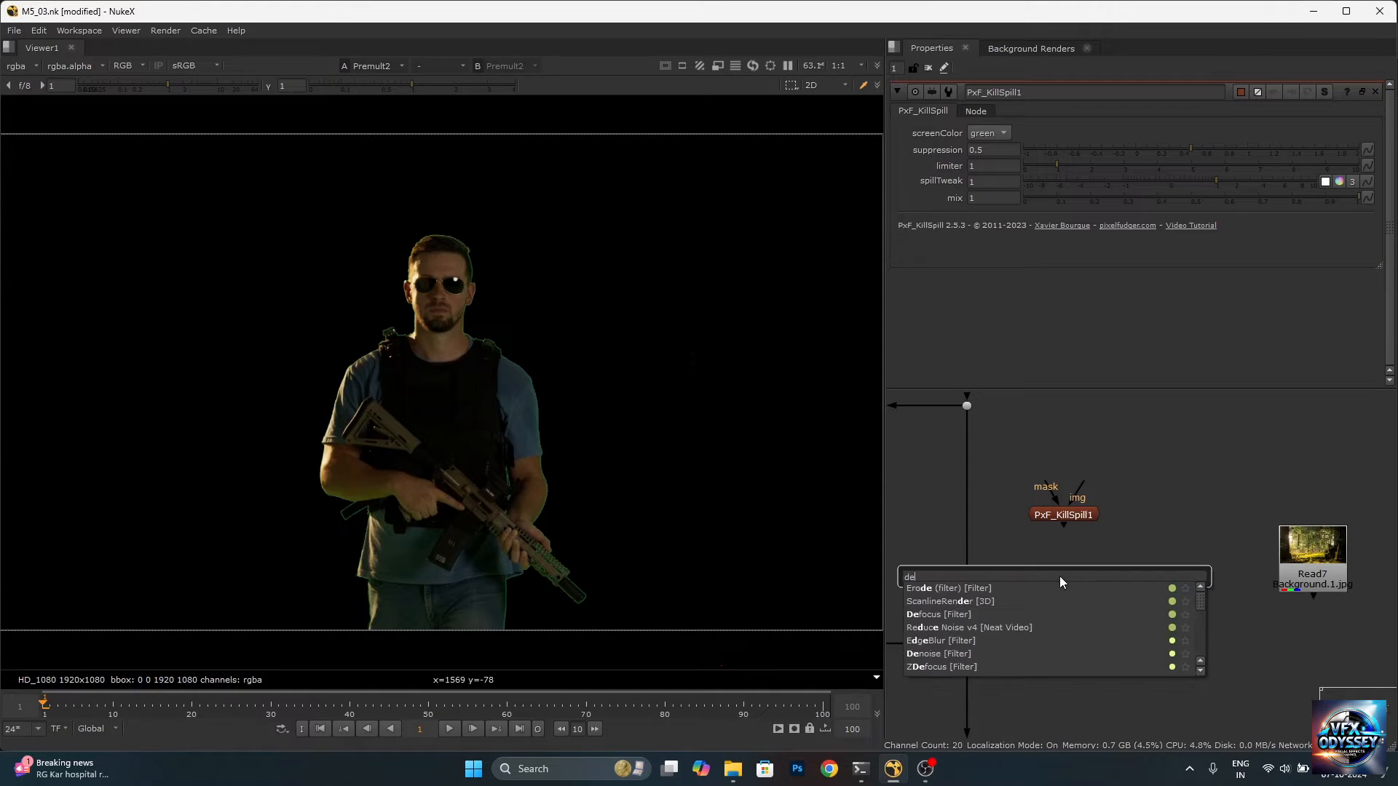
type("spil")
key("Return")
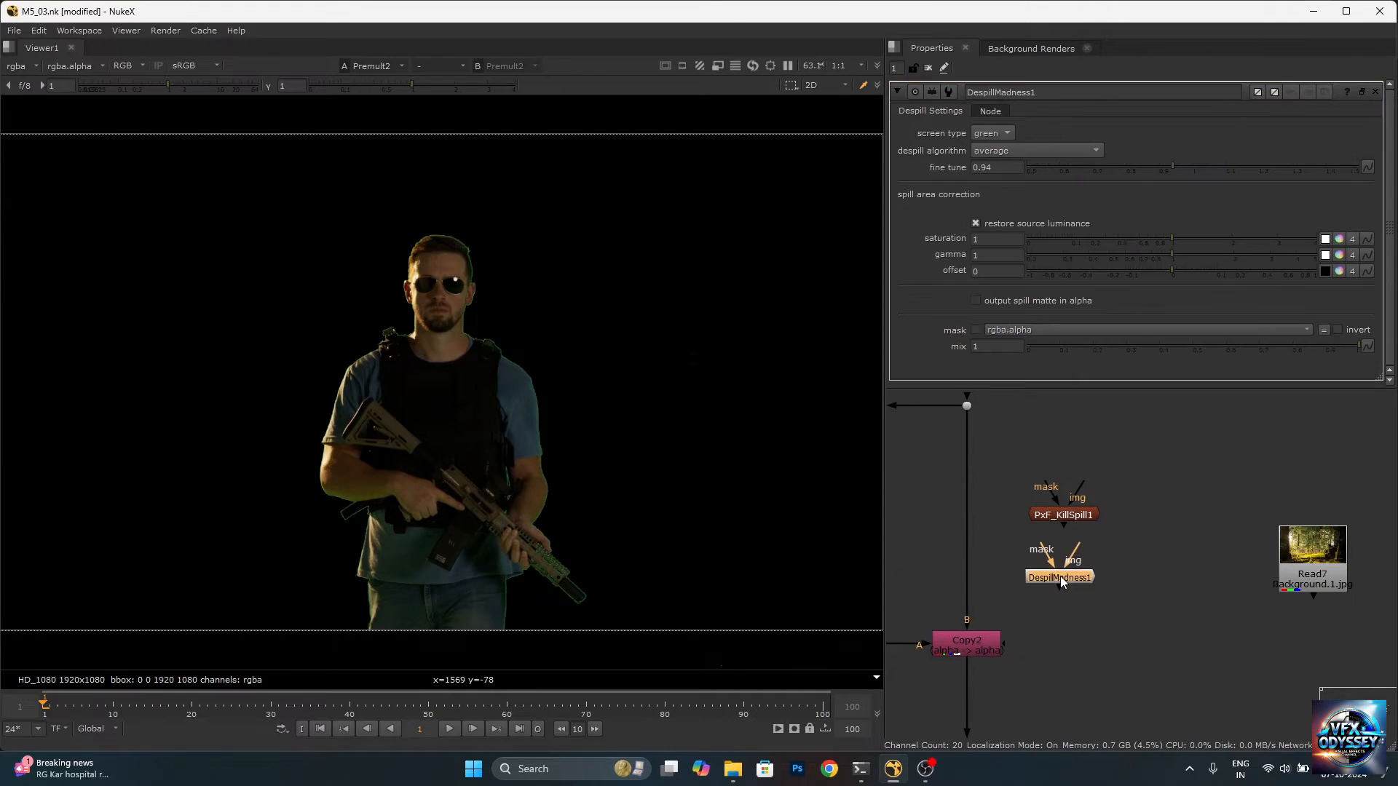
left_click_drag(1052, 520, 1184, 580)
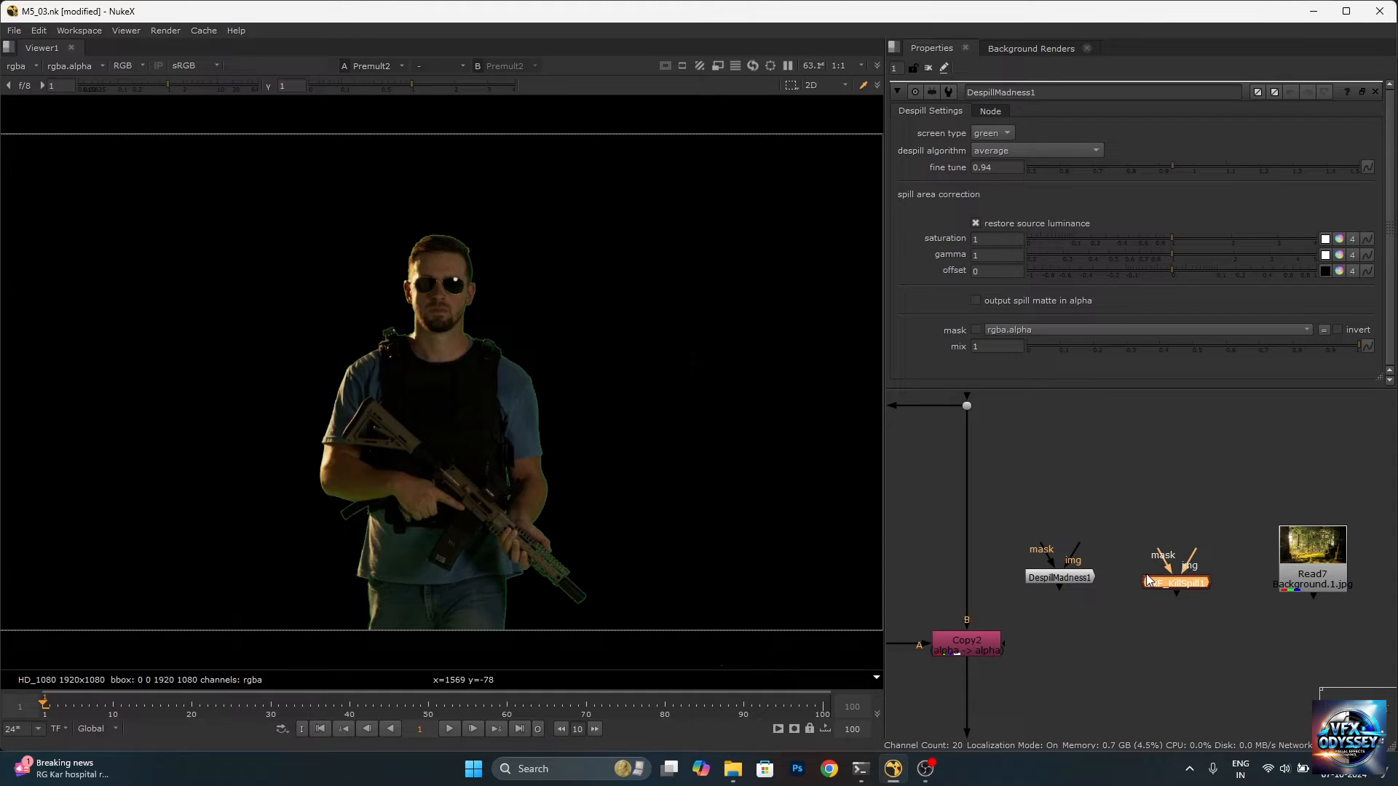
Insert DespillMadness1 into the plate pipe directly above Copy2.
scroll(1011, 514, "down", 3)
scroll(983, 536, "up", 4)
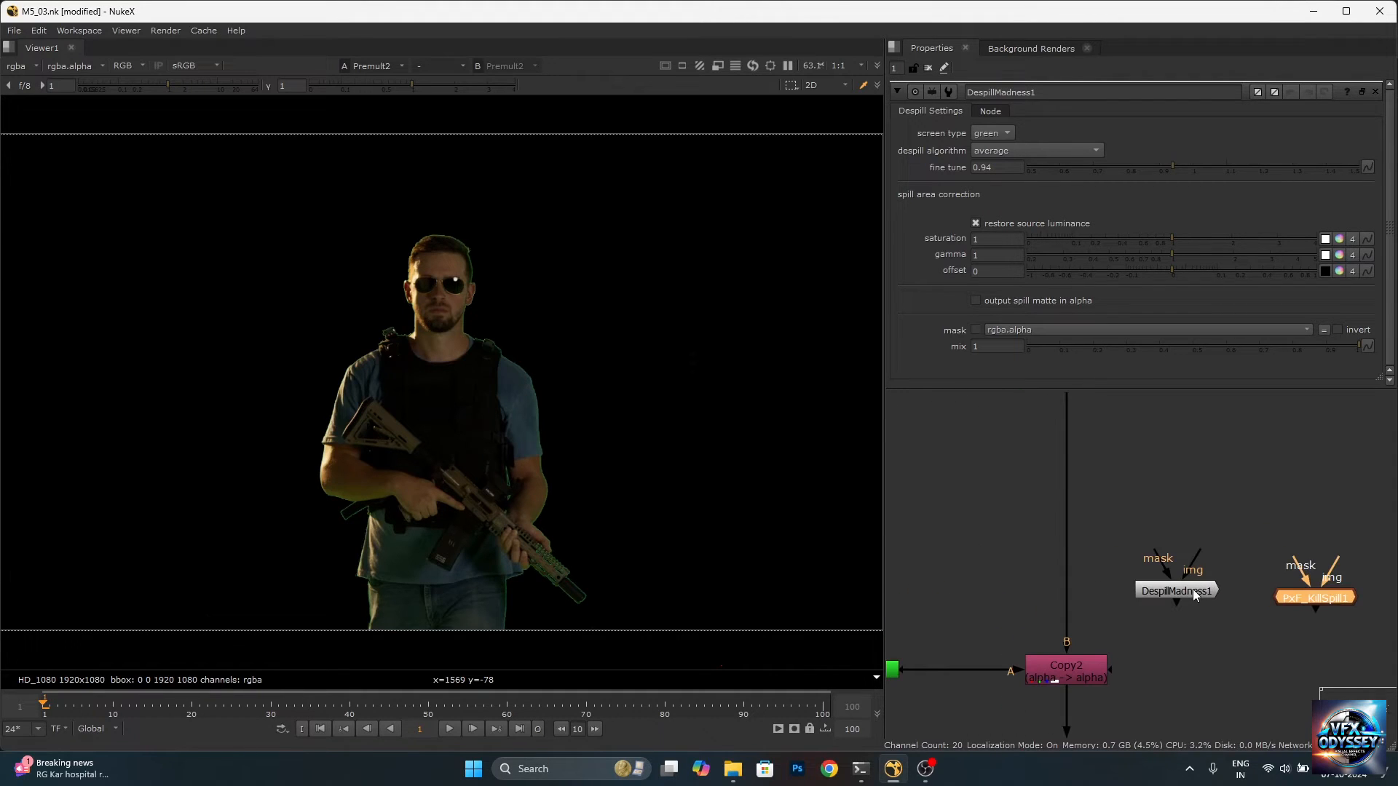
left_click_drag(1193, 589, 1098, 530)
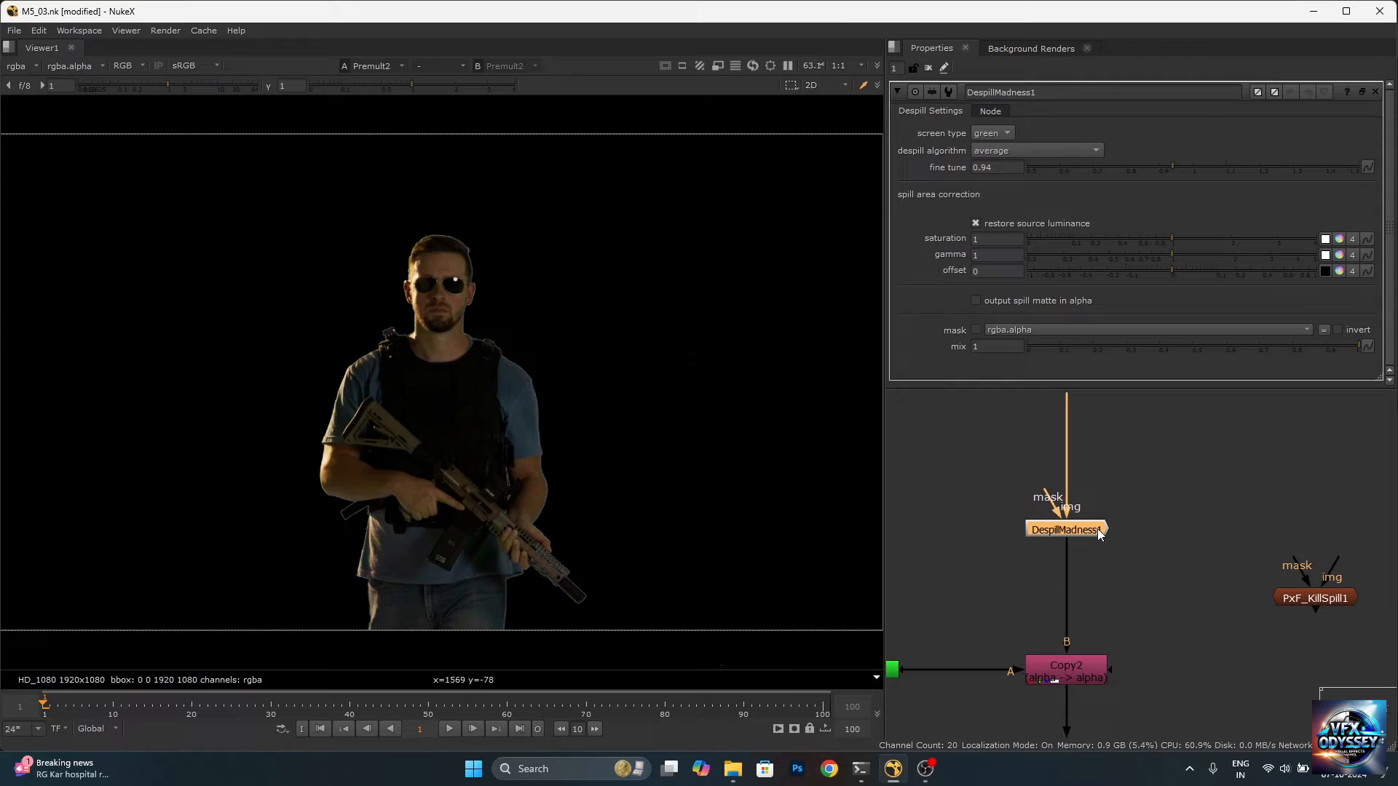
Toggle DespillMadness1 to compare the green spill around the head, and review its screen type options.
scroll(640, 330, "up", 4)
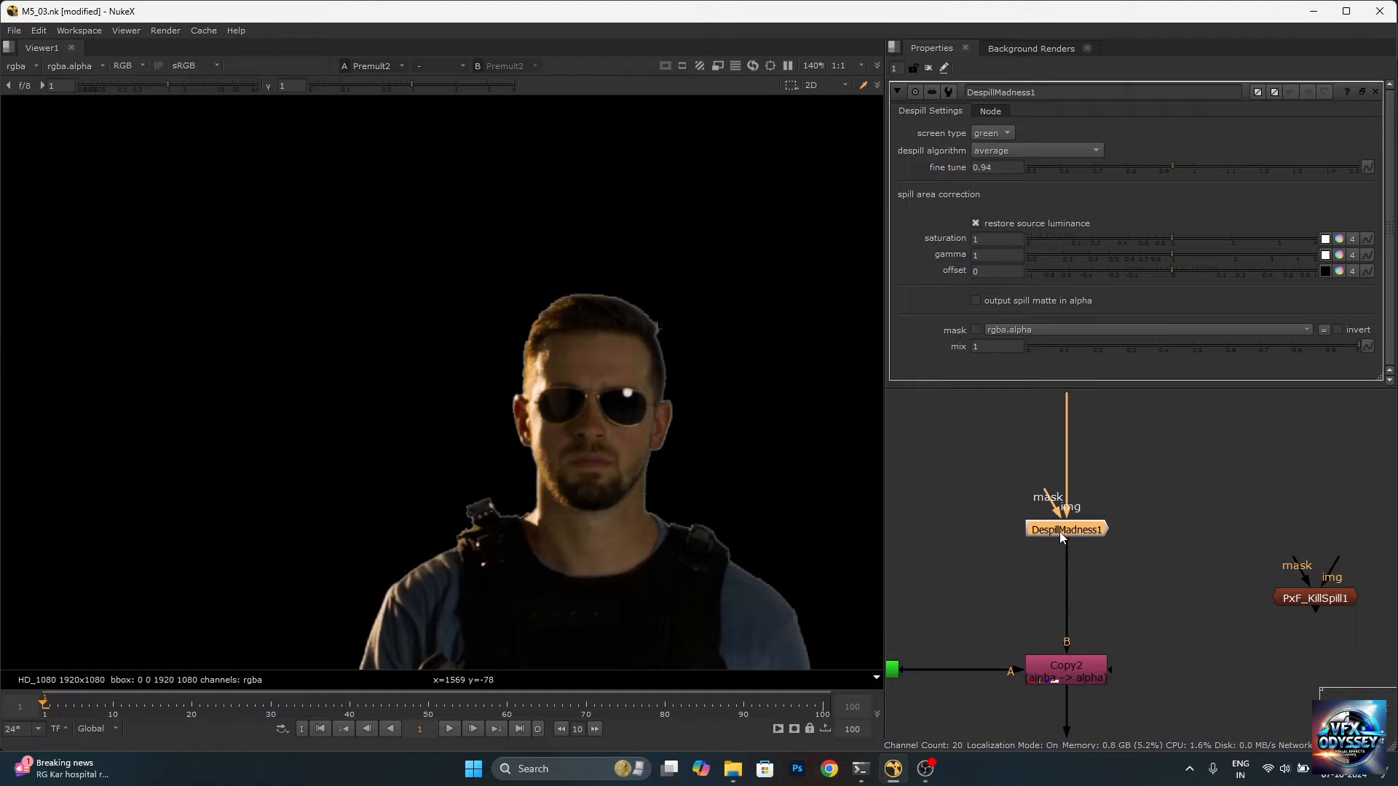
key("d")
scroll(649, 356, "up", 4)
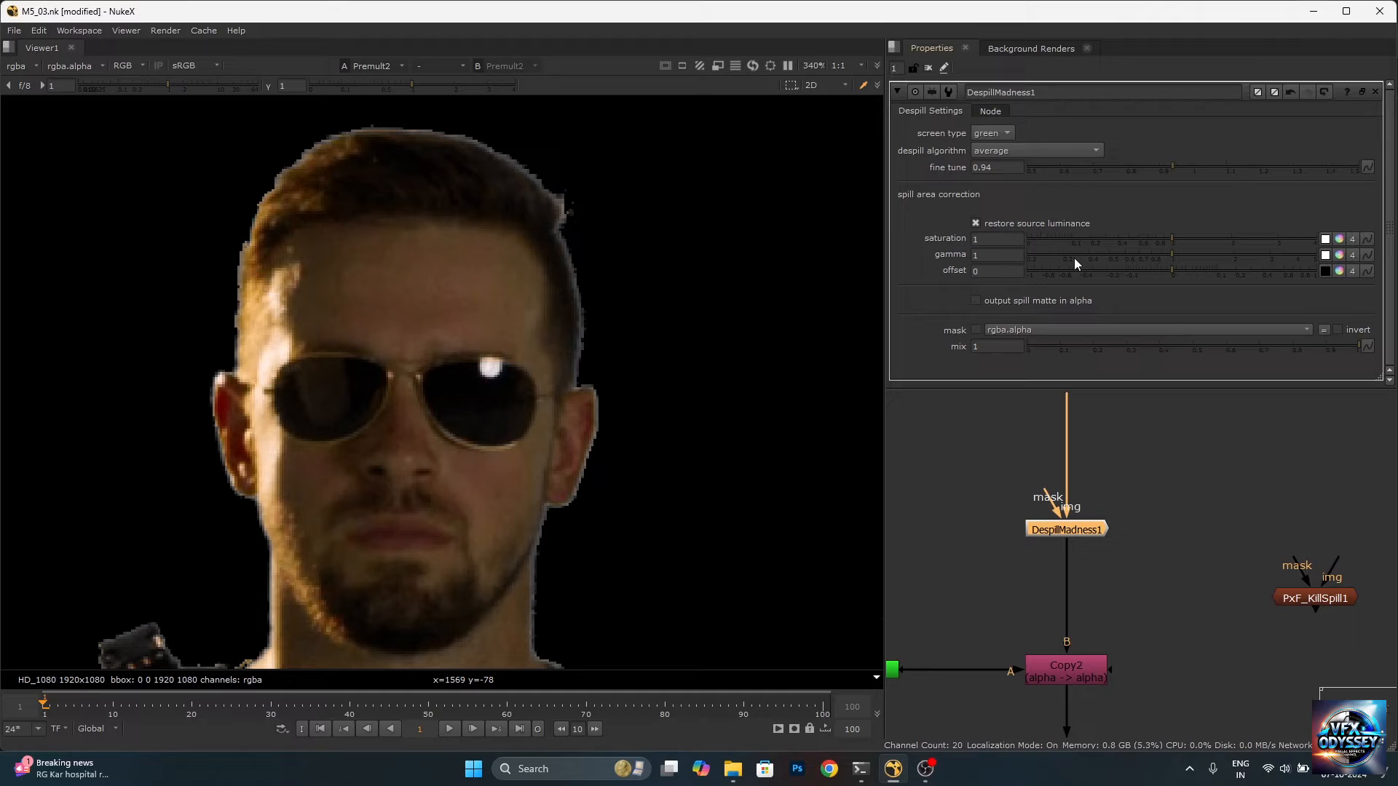
left_click(993, 132)
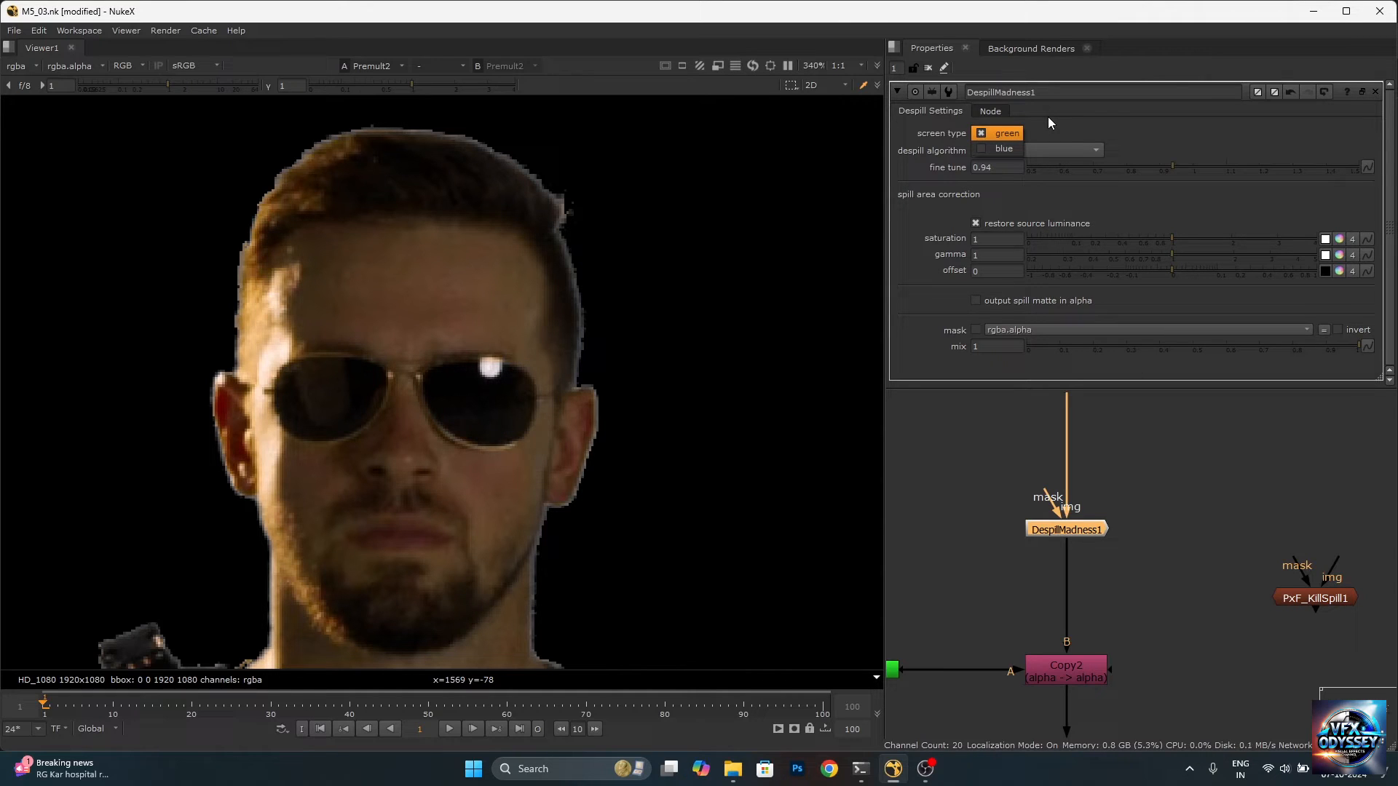
left_click(1048, 117)
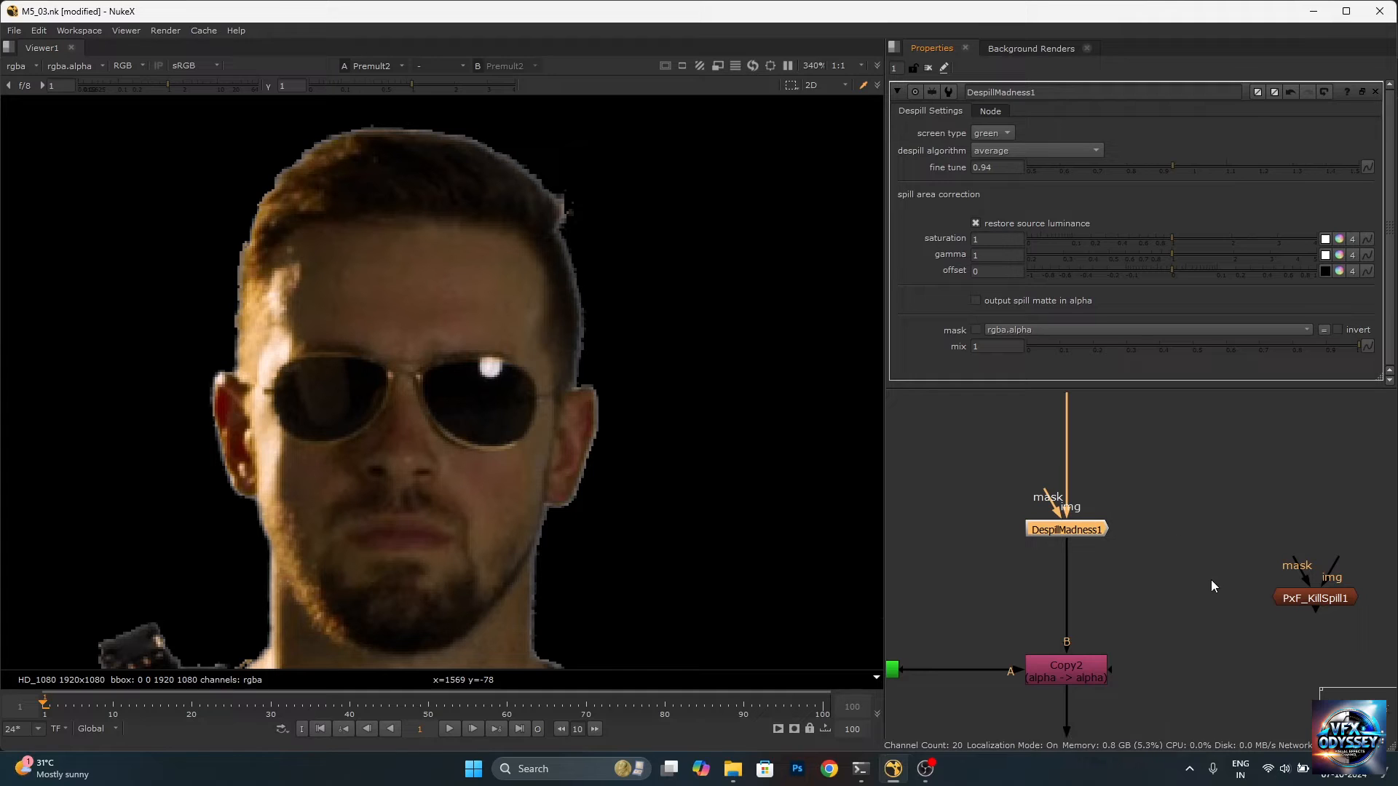
Disable DespillMadness1 and insert PxF_KillSpill1 above it in the plate pipe.
left_click(1105, 437)
left_click(1076, 533)
left_click_drag(1294, 601, 1078, 461)
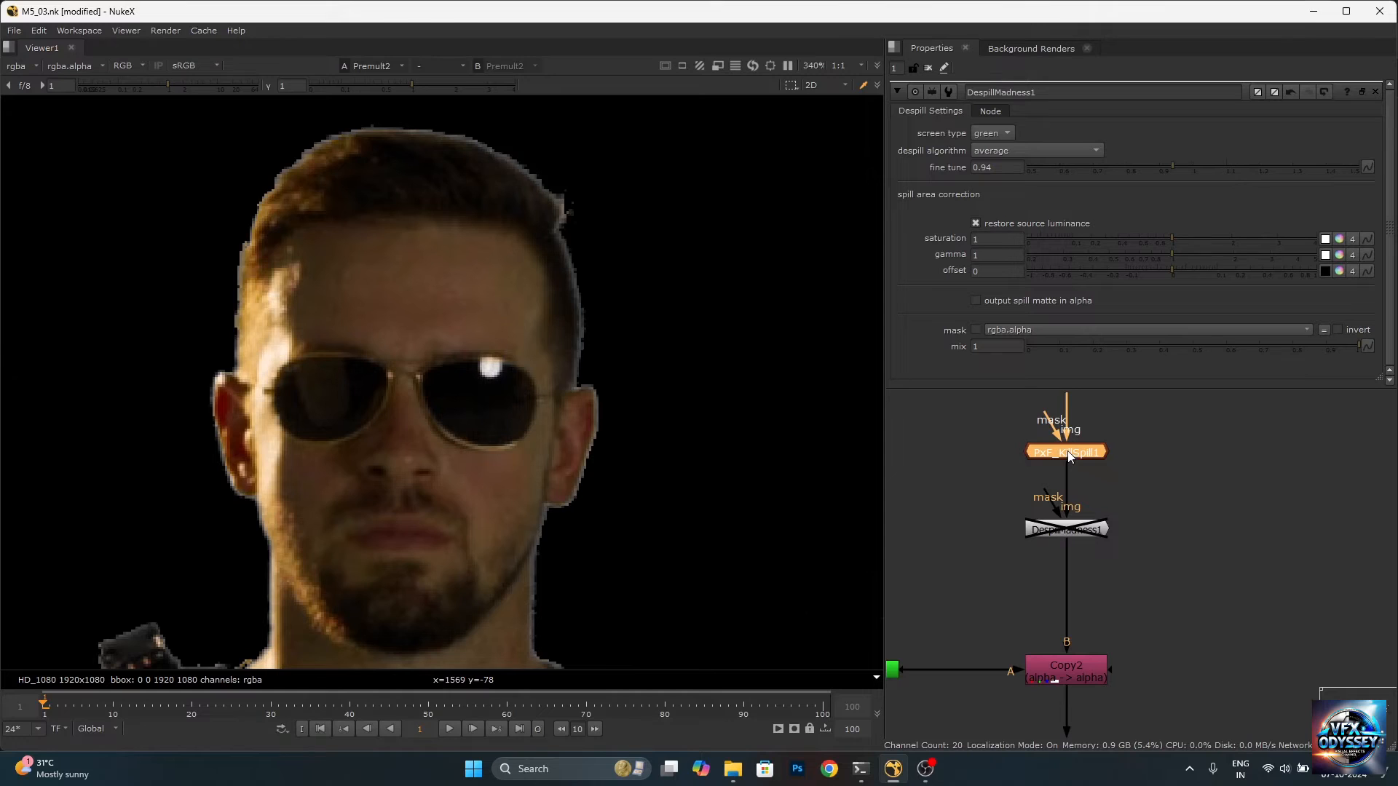
Check the PxF_KillSpill1 despill around the head and keep its screenColor set to green.
scroll(604, 396, "down", 5)
scroll(605, 502, "up", 4)
scroll(562, 421, "down", 4)
scroll(599, 335, "up", 3)
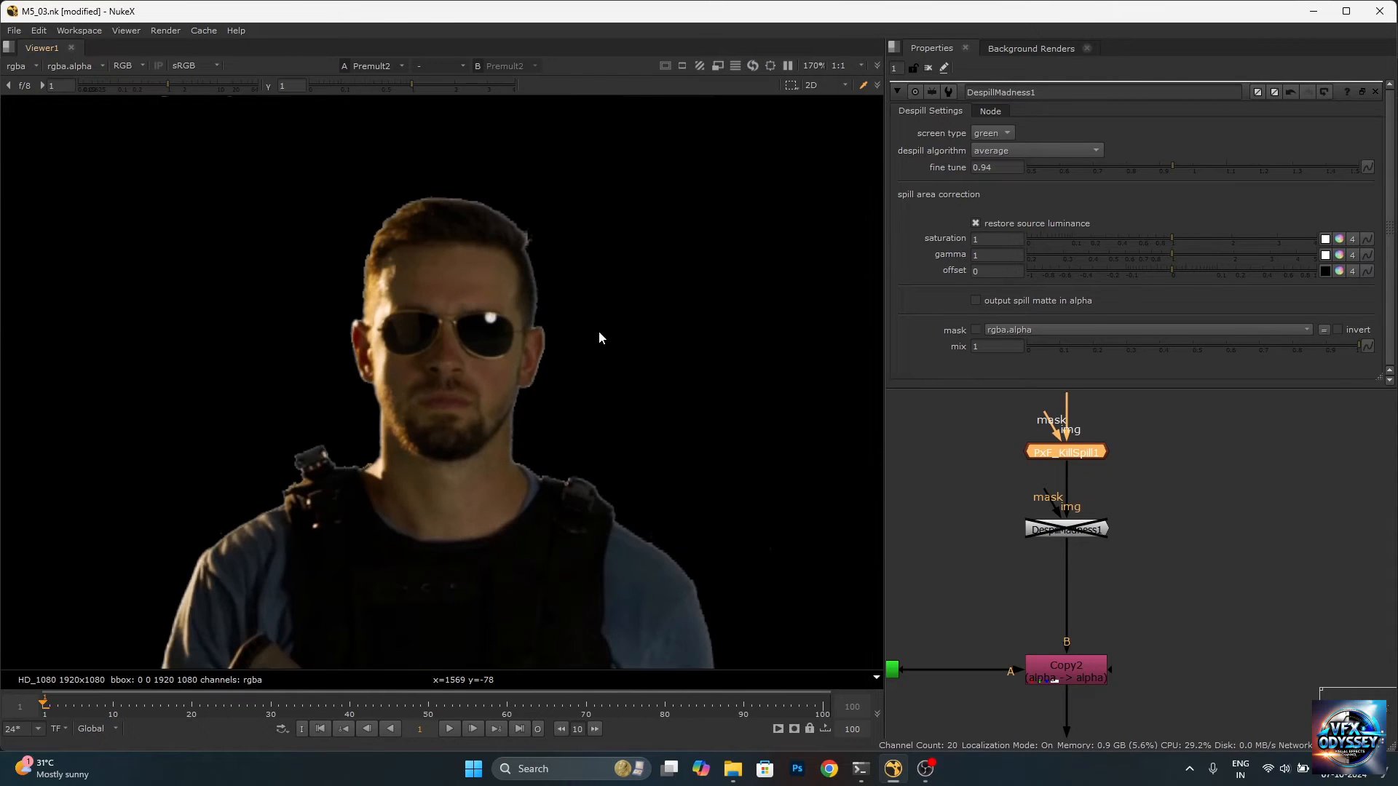
double_click(1072, 454)
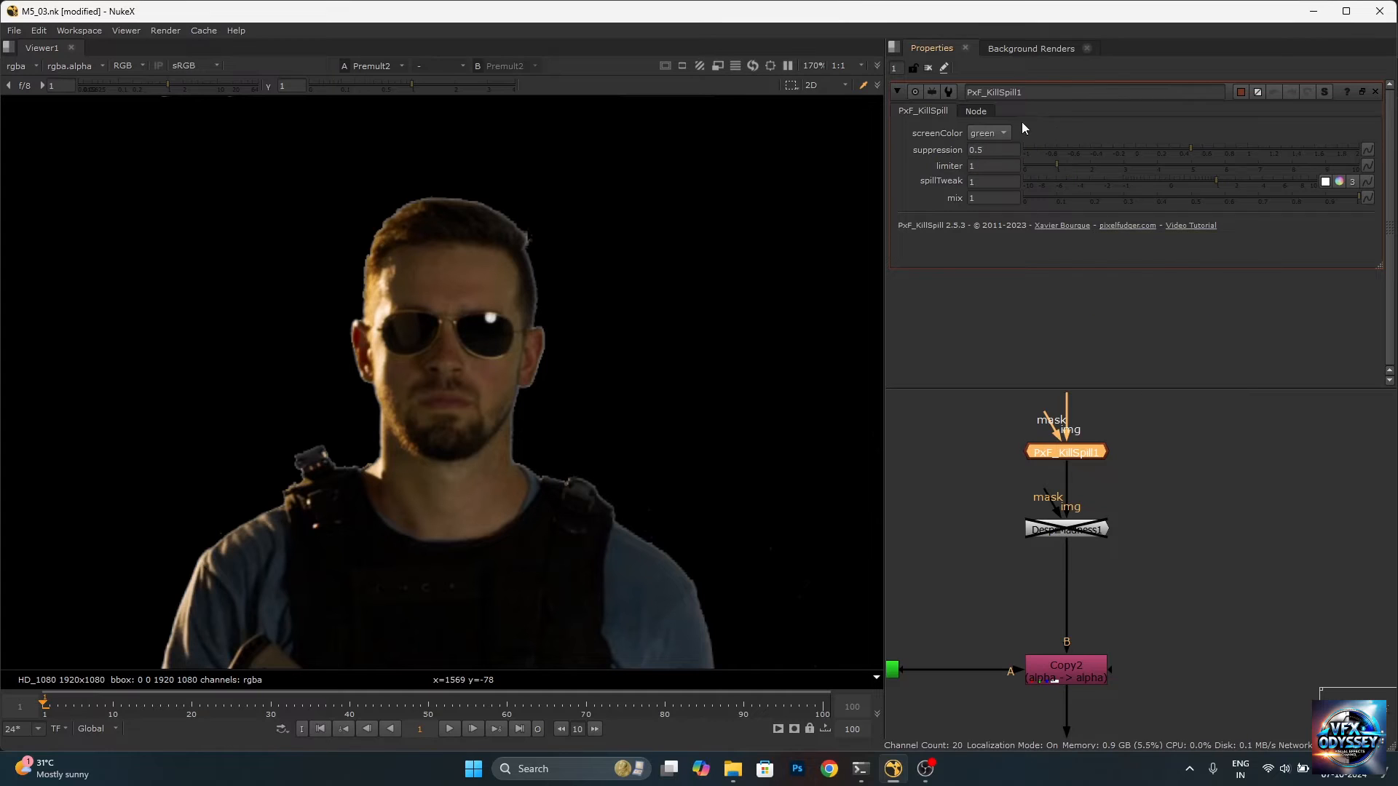
left_click(1001, 132)
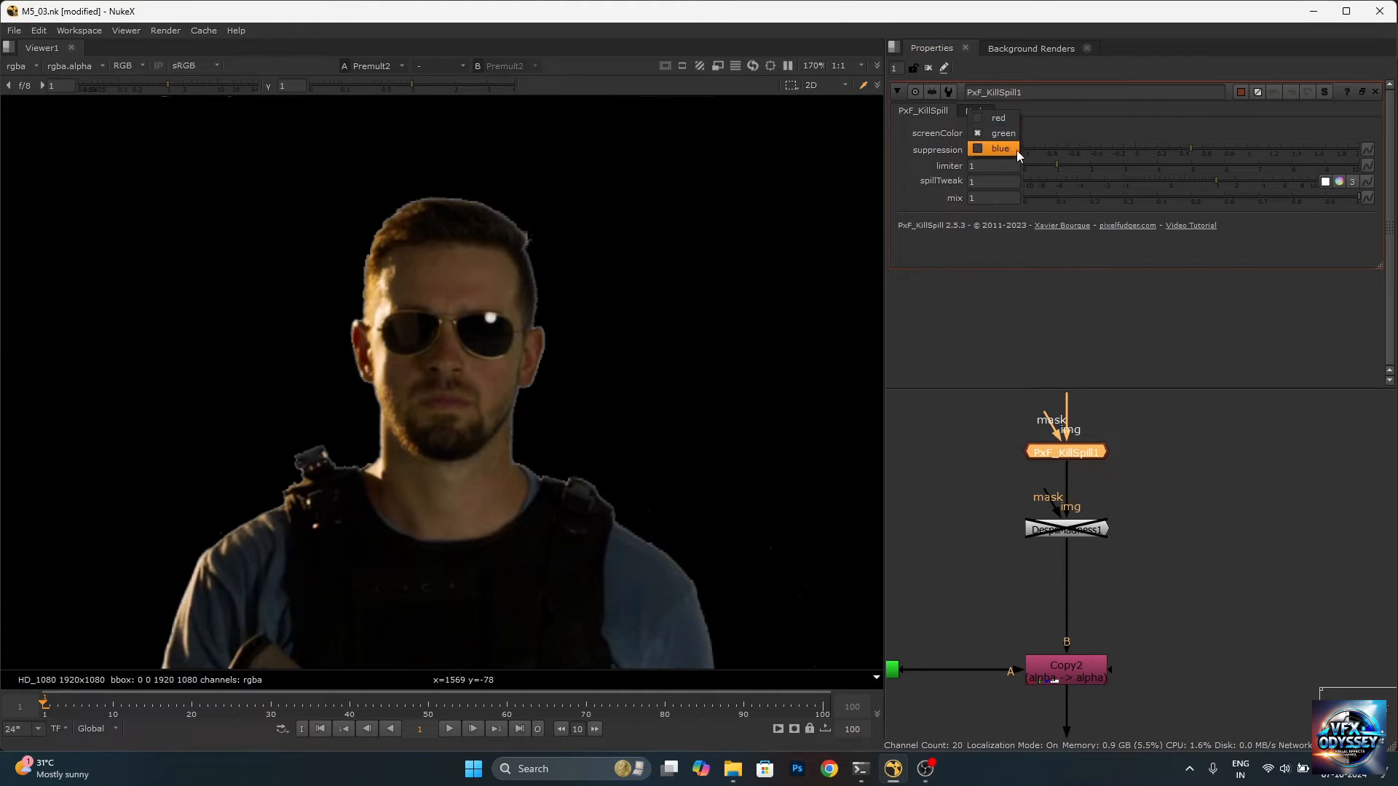
left_click(1003, 133)
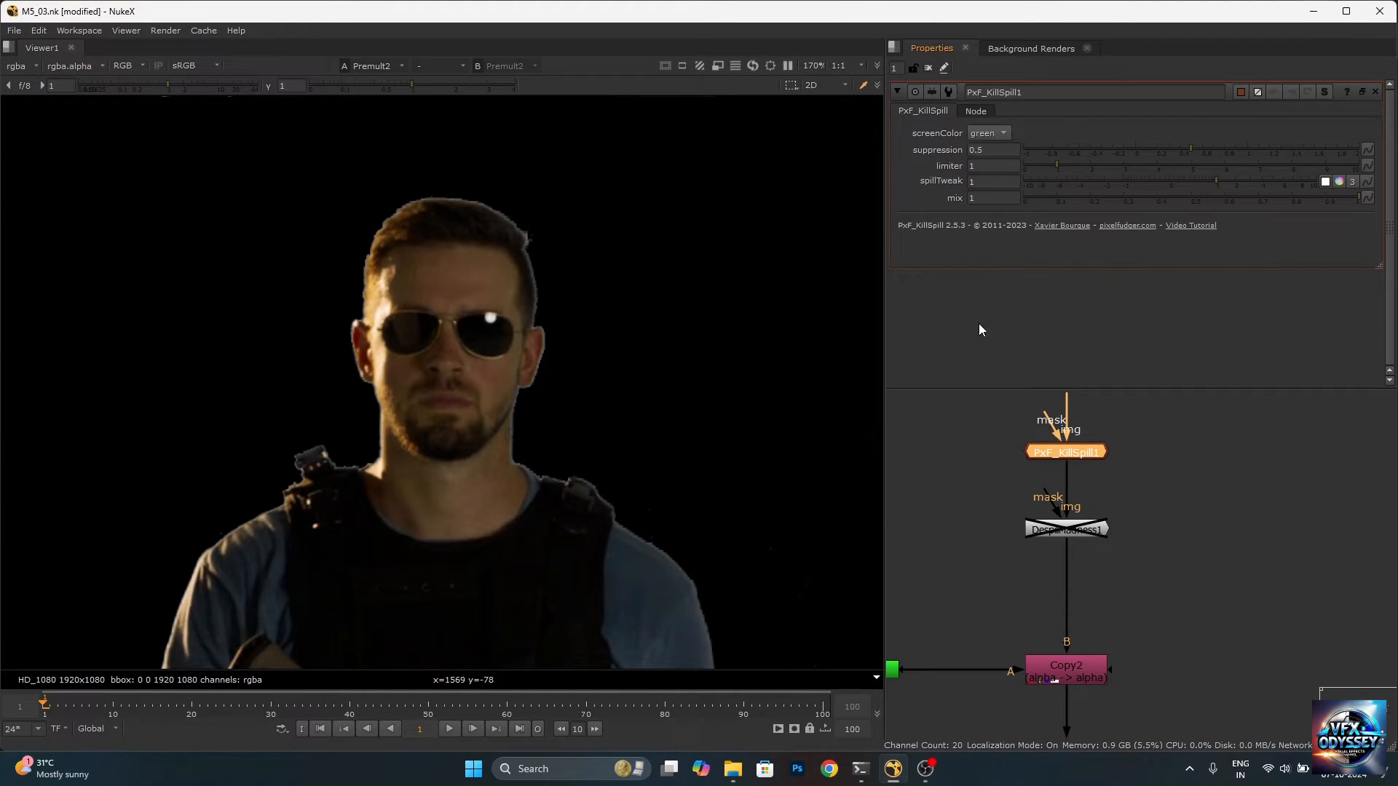
Delete the disabled DespillMadness1 node and move PxF_KillSpill1 down to just above Copy2.
key("f")
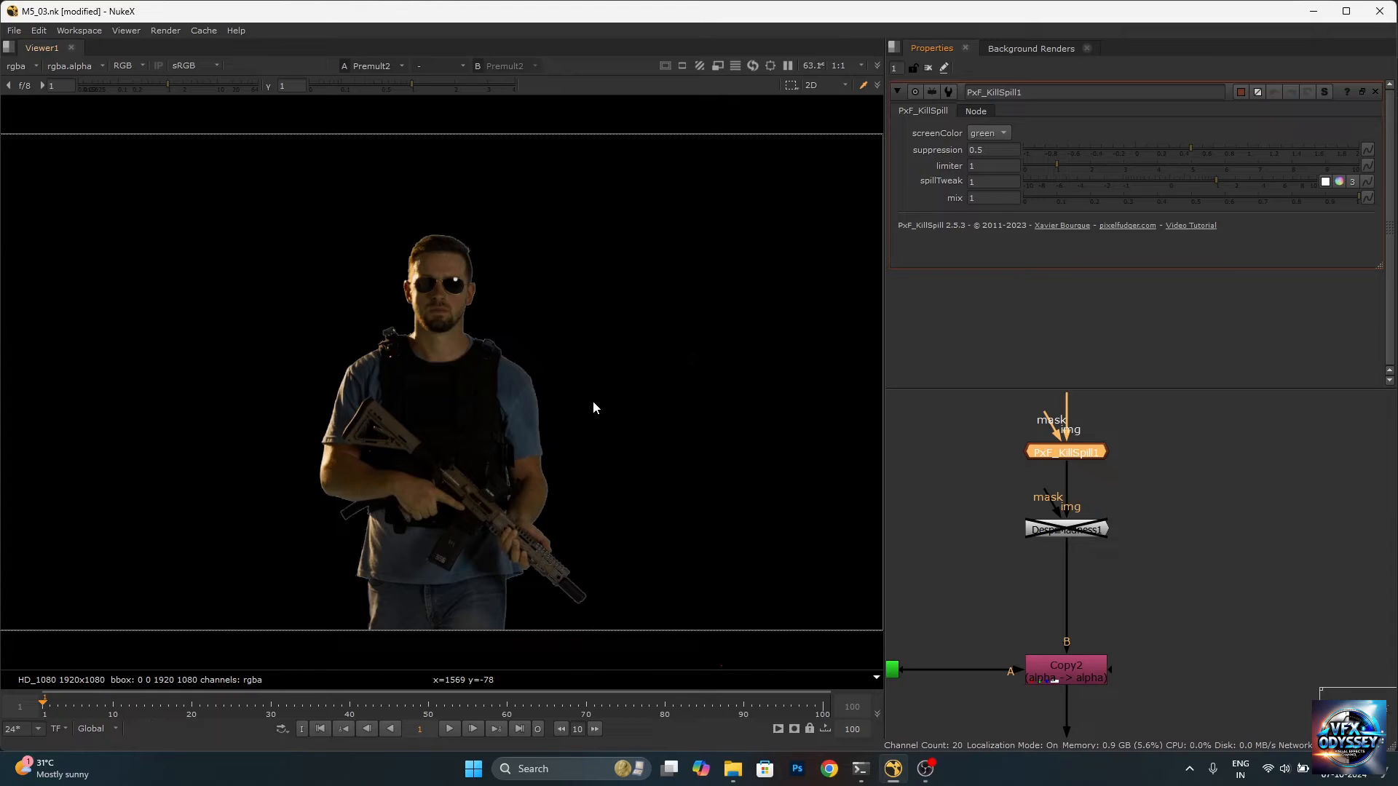
scroll(1086, 539, "up", 2)
scroll(1085, 527, "down", 4)
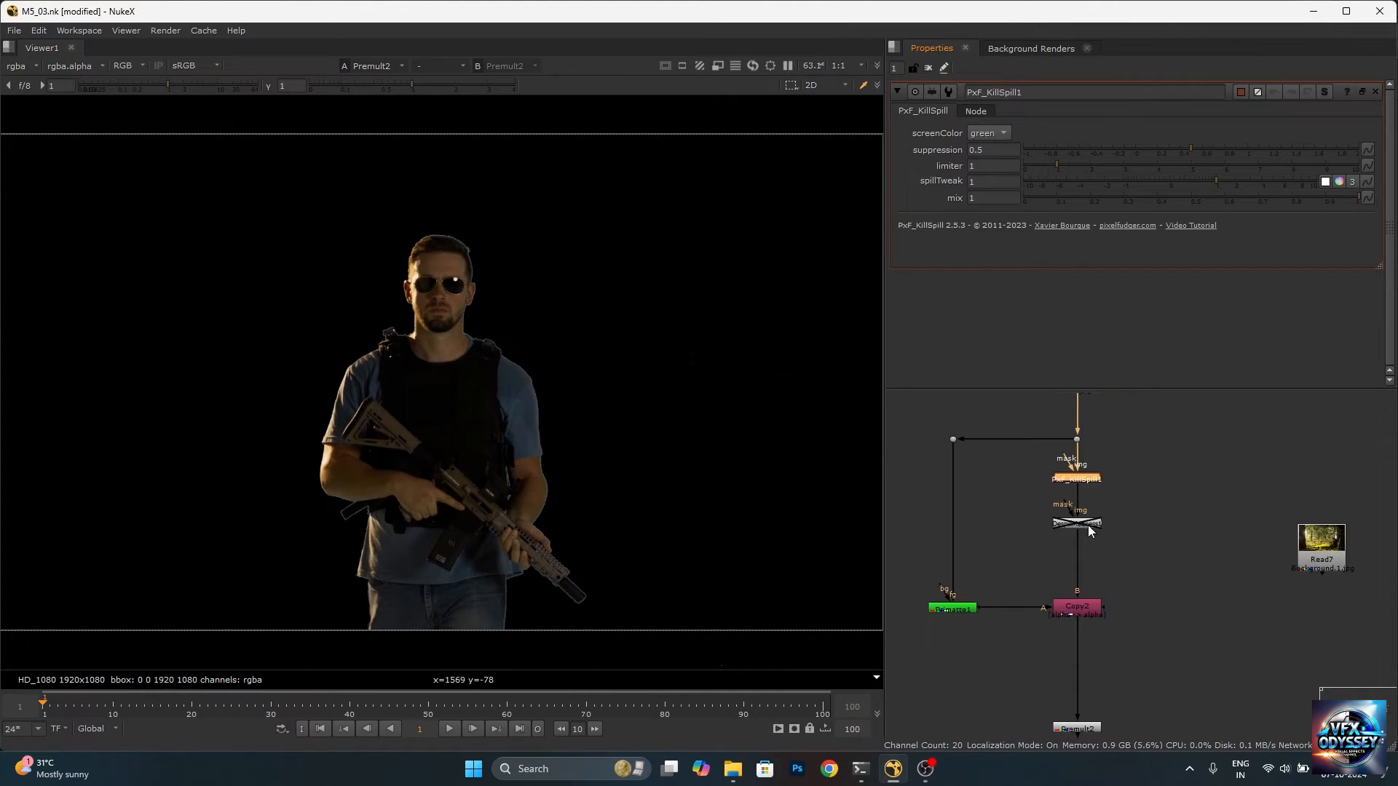
scroll(1085, 543, "up", 3)
left_click(1082, 543)
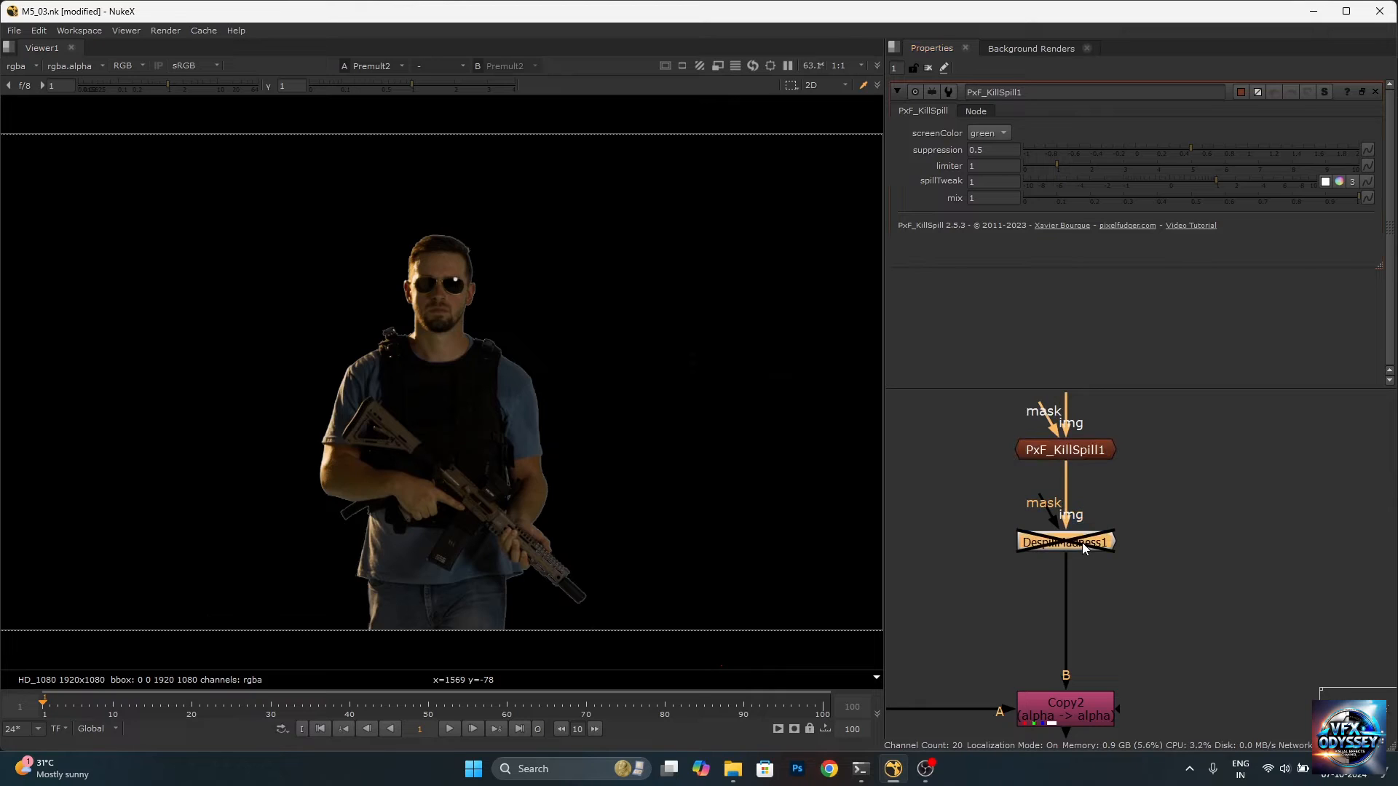
key("Delete")
left_click_drag(1080, 452, 1085, 579)
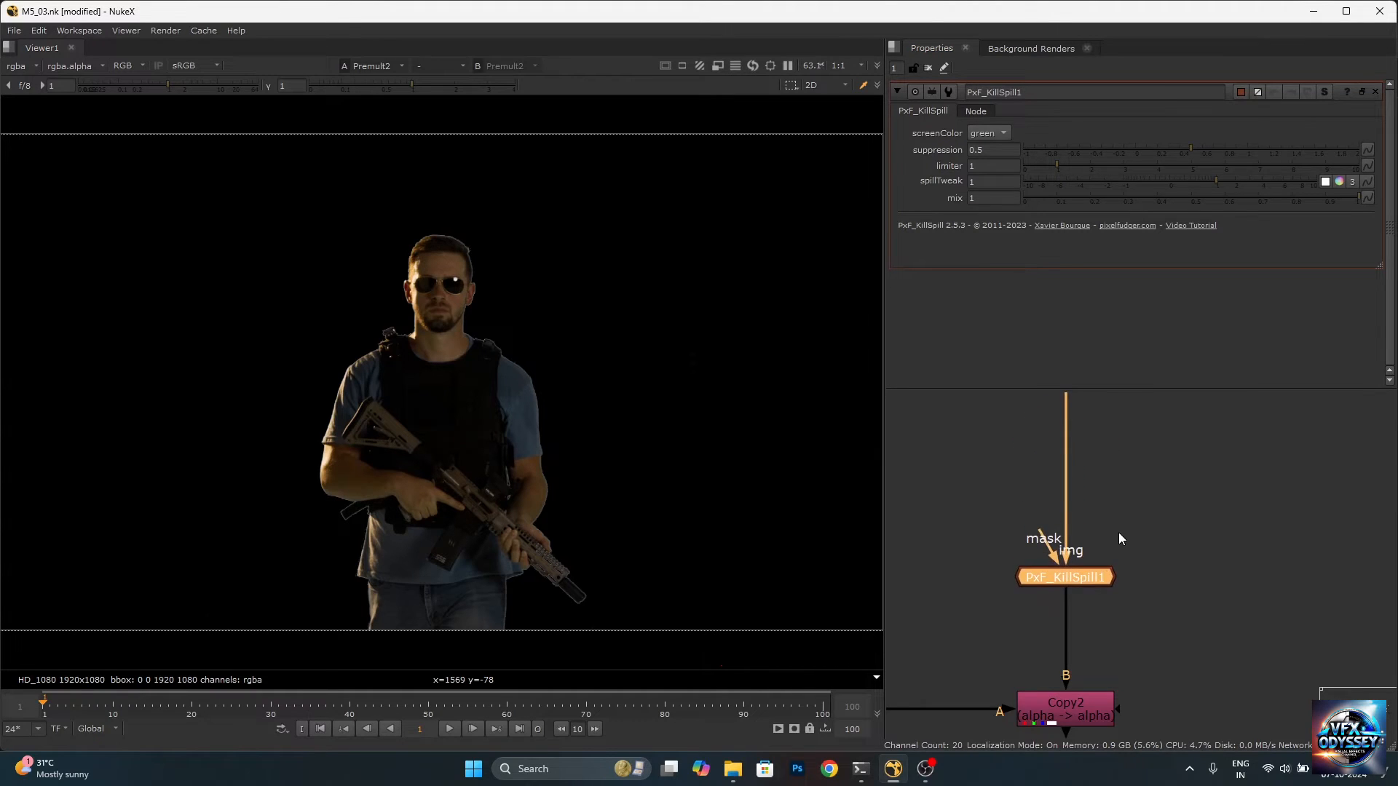
Examine the despilled Primatte key along the edges of the head, ears and neck.
scroll(1118, 531, "down", 4)
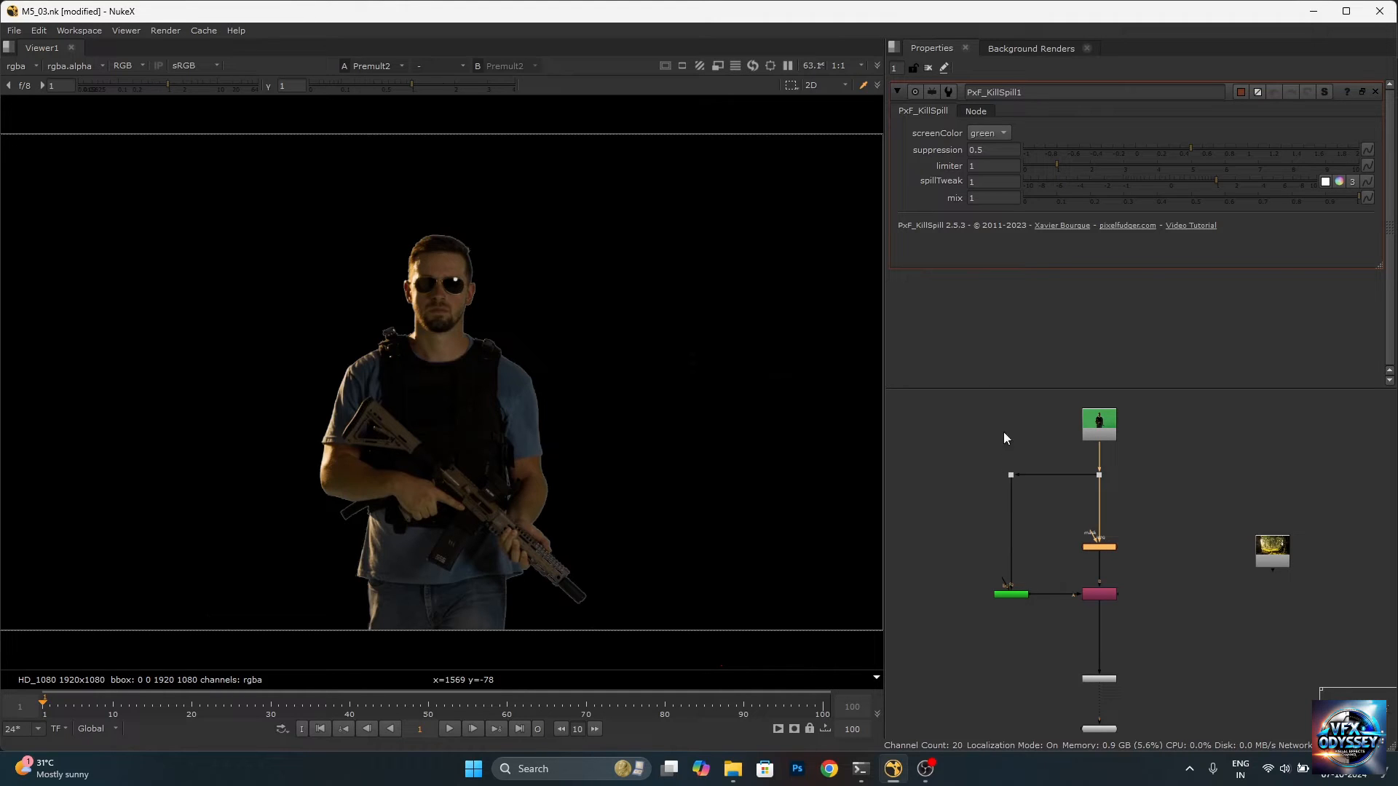
scroll(491, 277, "up", 6)
scroll(660, 315, "down", 2)
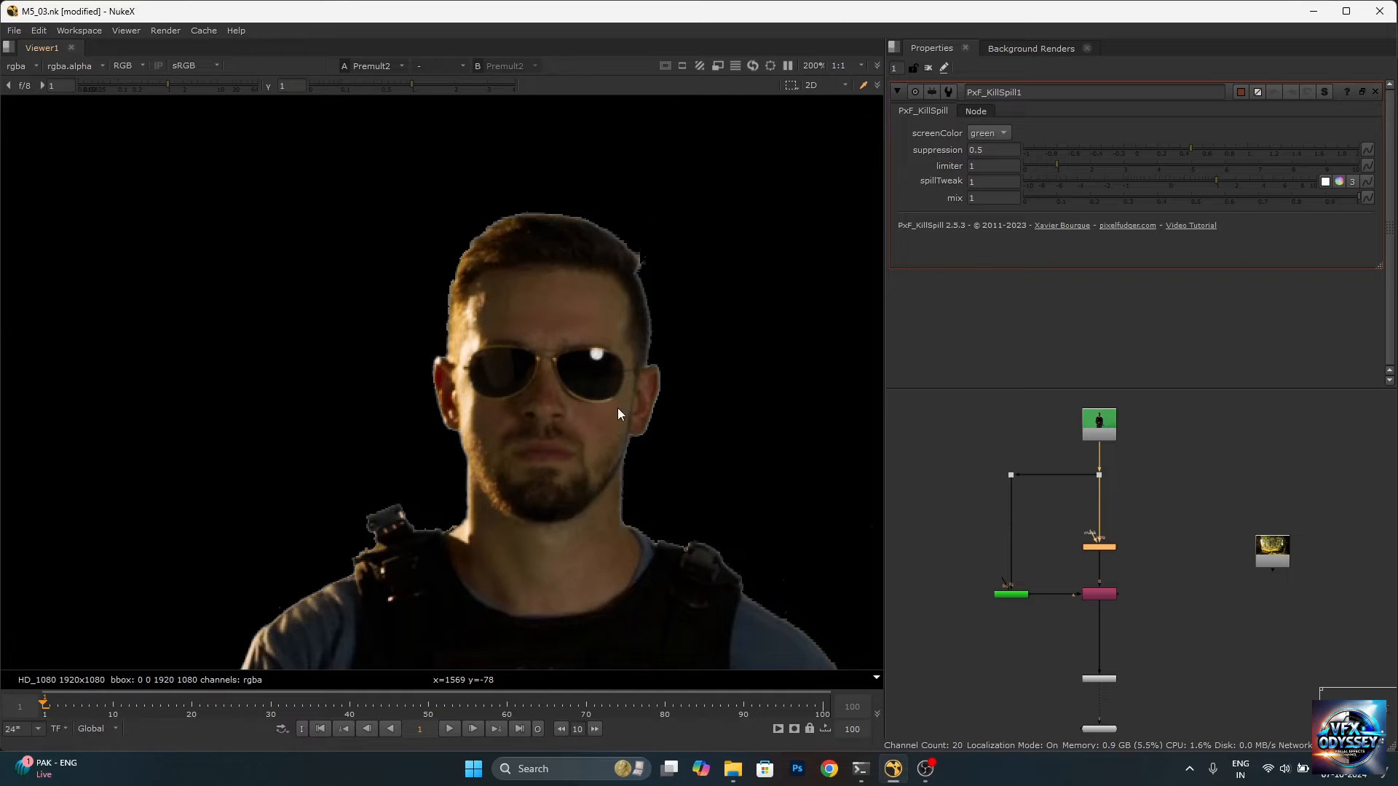
scroll(617, 408, "up", 3)
scroll(664, 302, "down", 1)
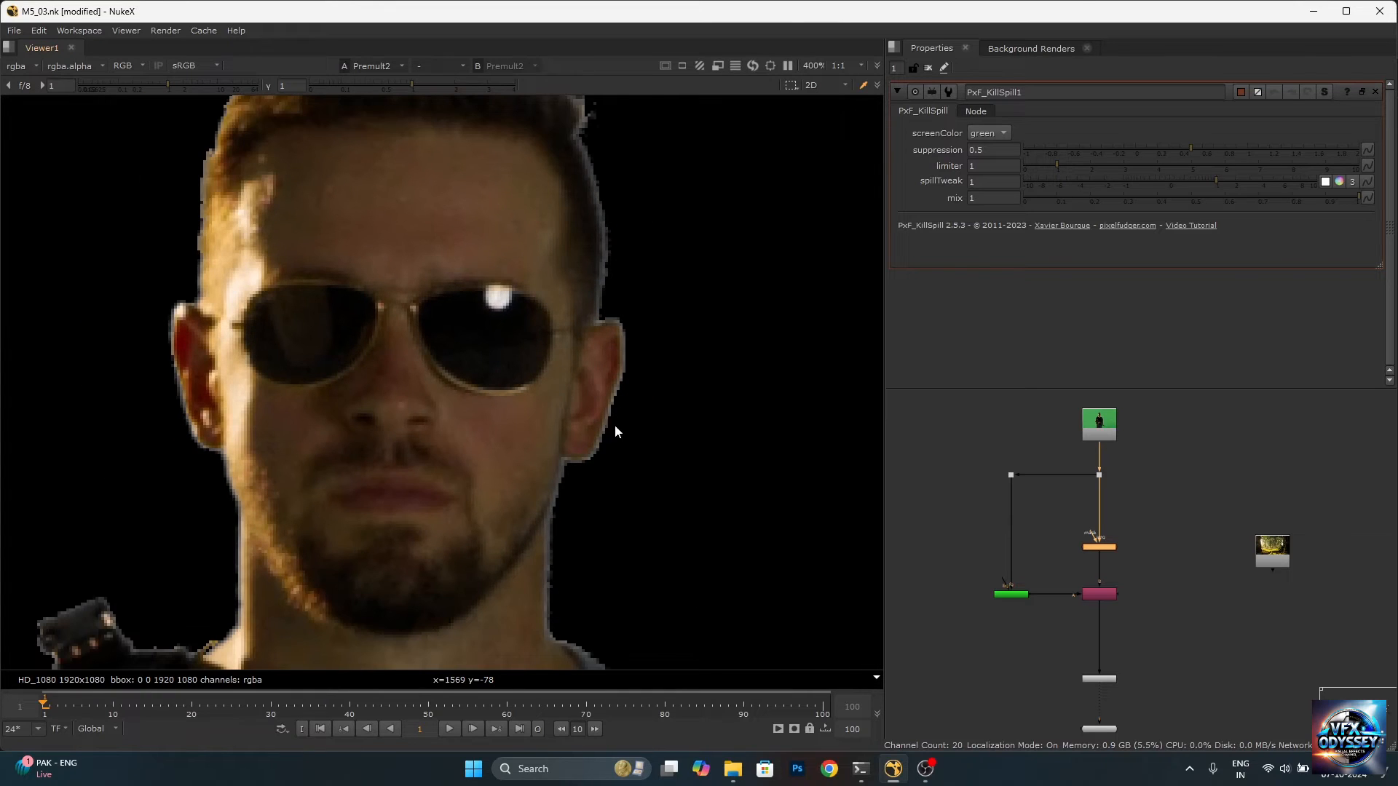
scroll(613, 480, "down", 3)
scroll(604, 506, "up", 2)
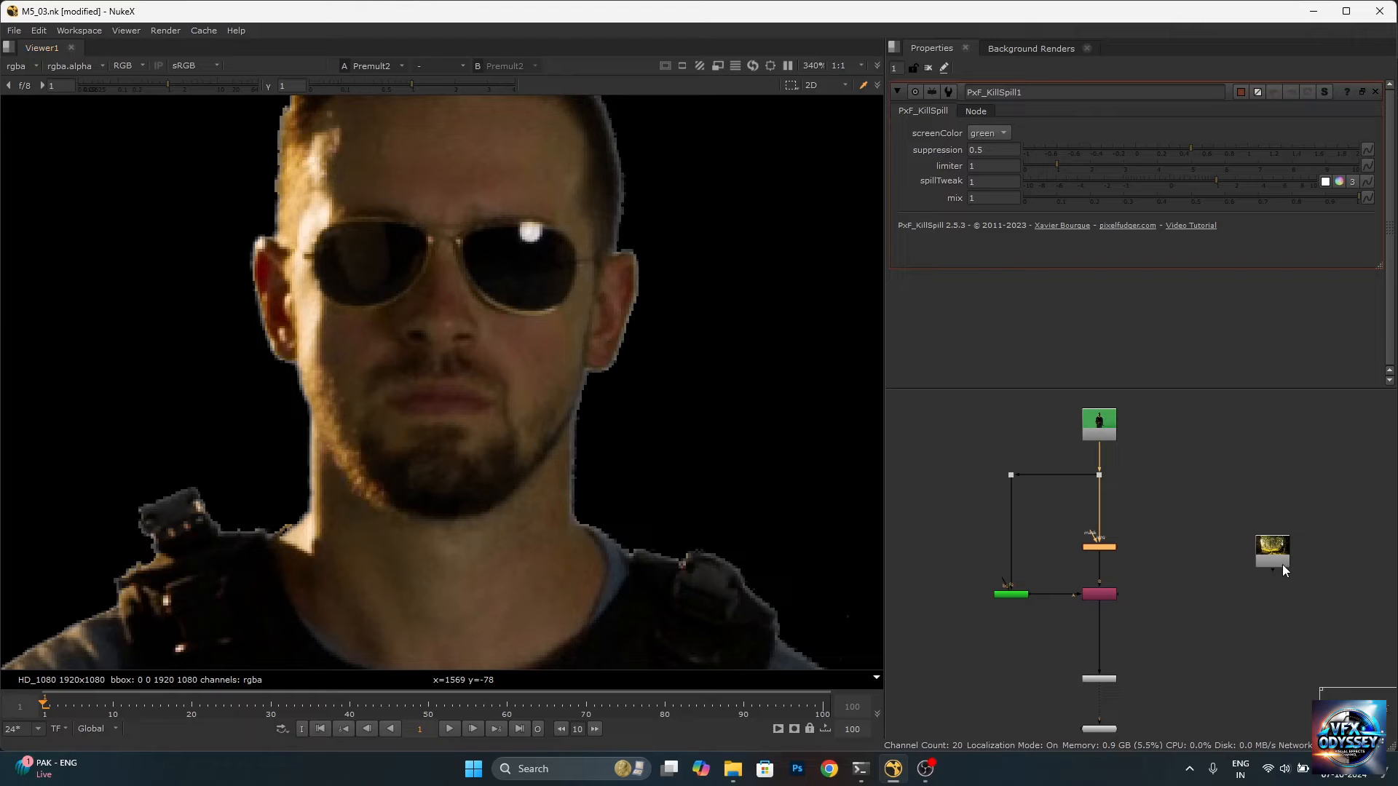
Add a Merge node set to over below the forest background and connect its B input to Read7.
scroll(1269, 535, "down", 2)
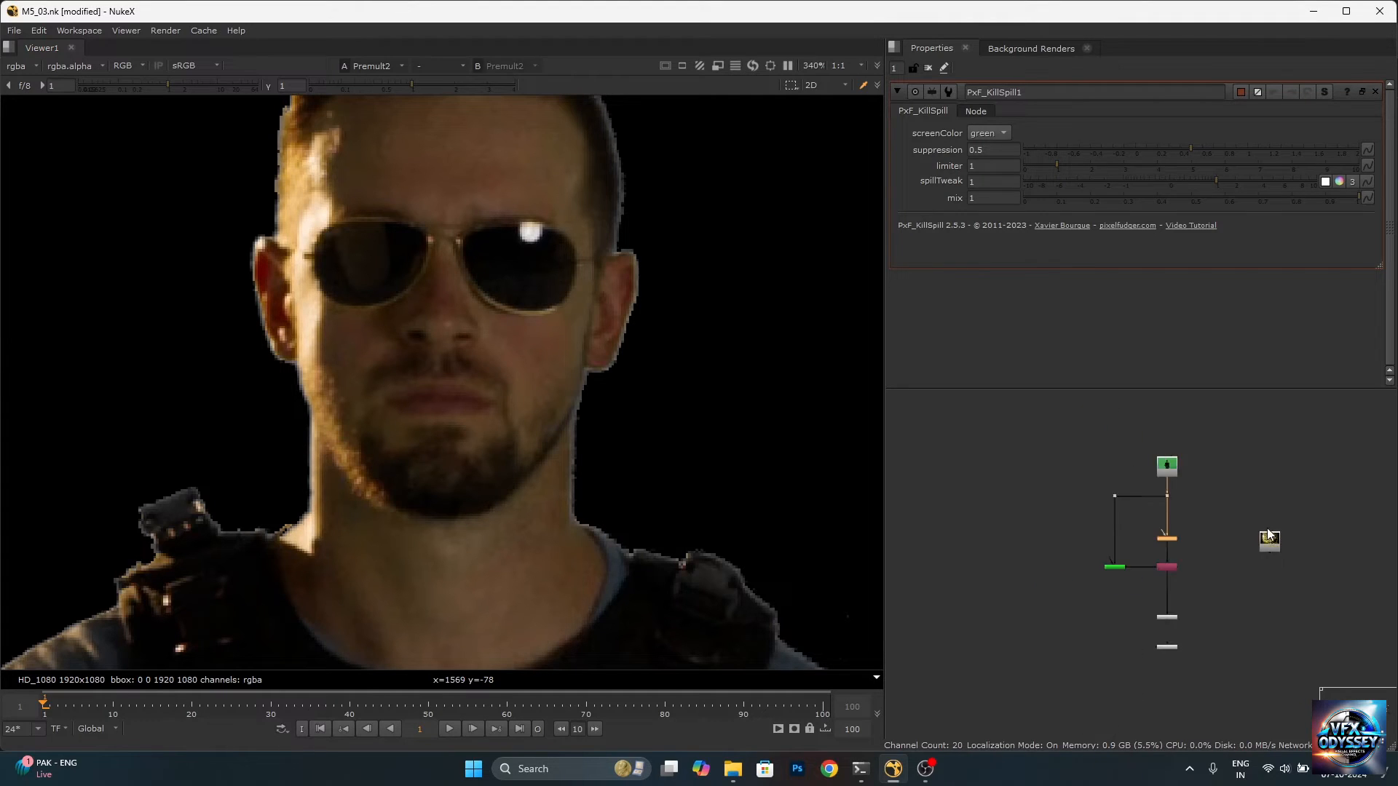
scroll(1271, 584, "up", 2)
key("m")
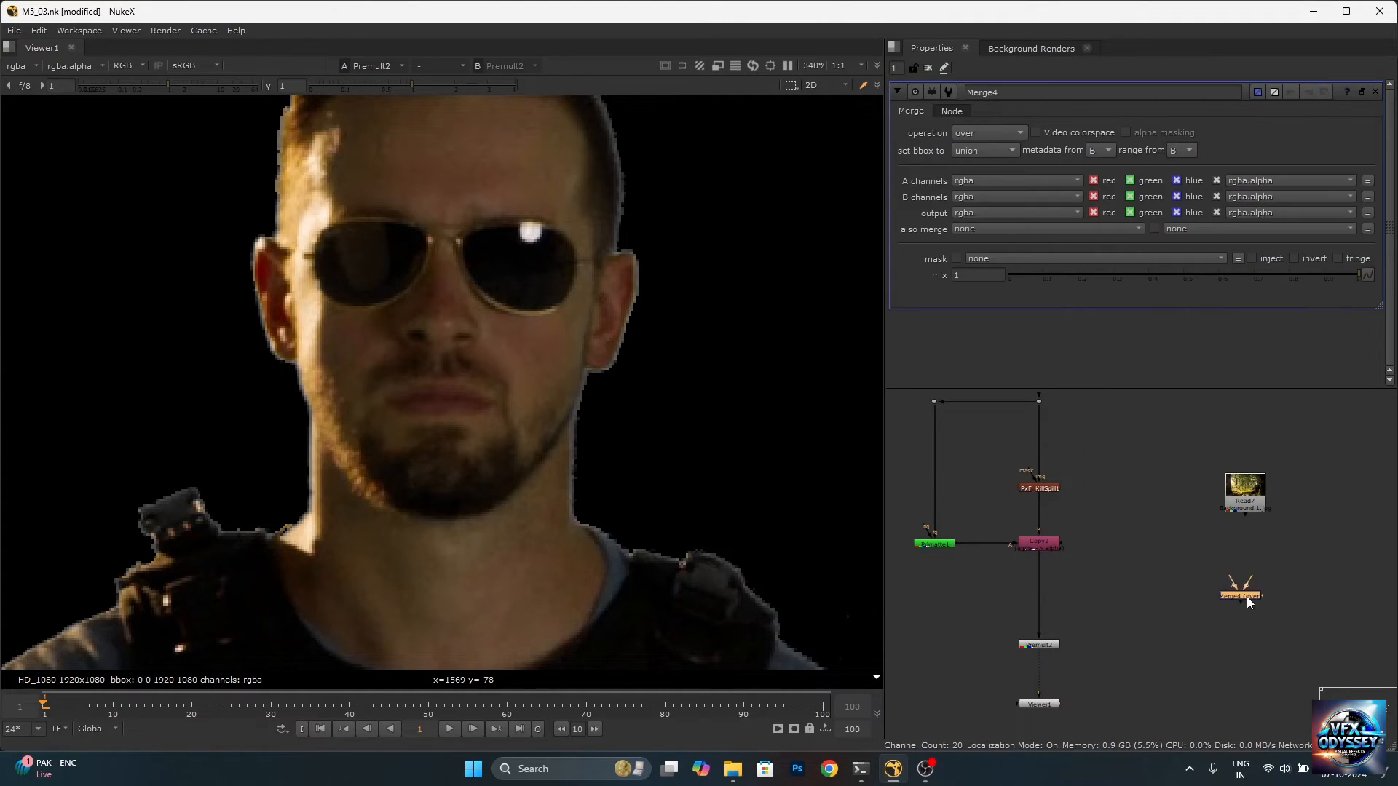
scroll(1246, 597, "up", 2)
left_click_drag(1246, 582, 1245, 455)
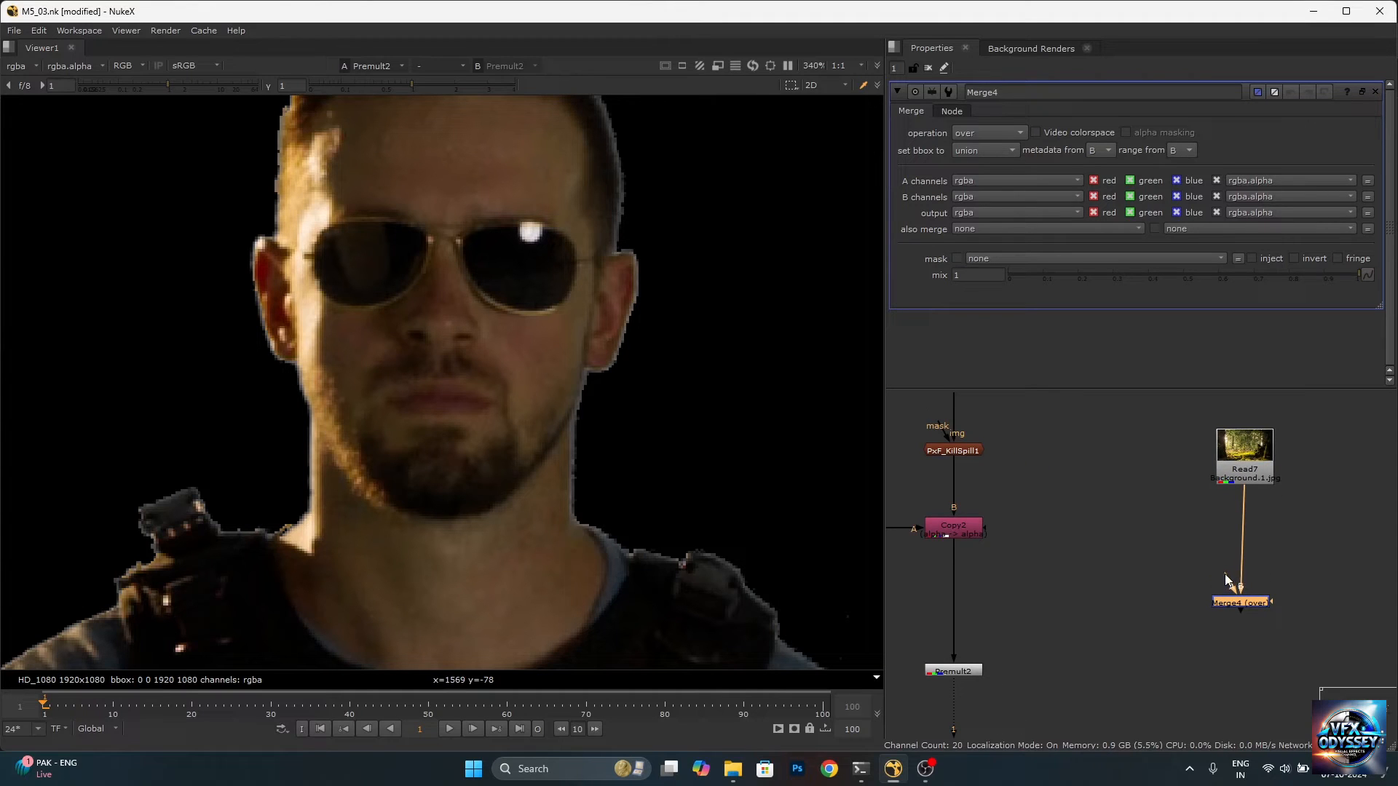
Connect the Merge's A input to Premult2, align the Merge level with it and show it on viewer input 1.
left_click_drag(1227, 583, 953, 671)
left_click_drag(1256, 594, 1262, 676)
key("1")
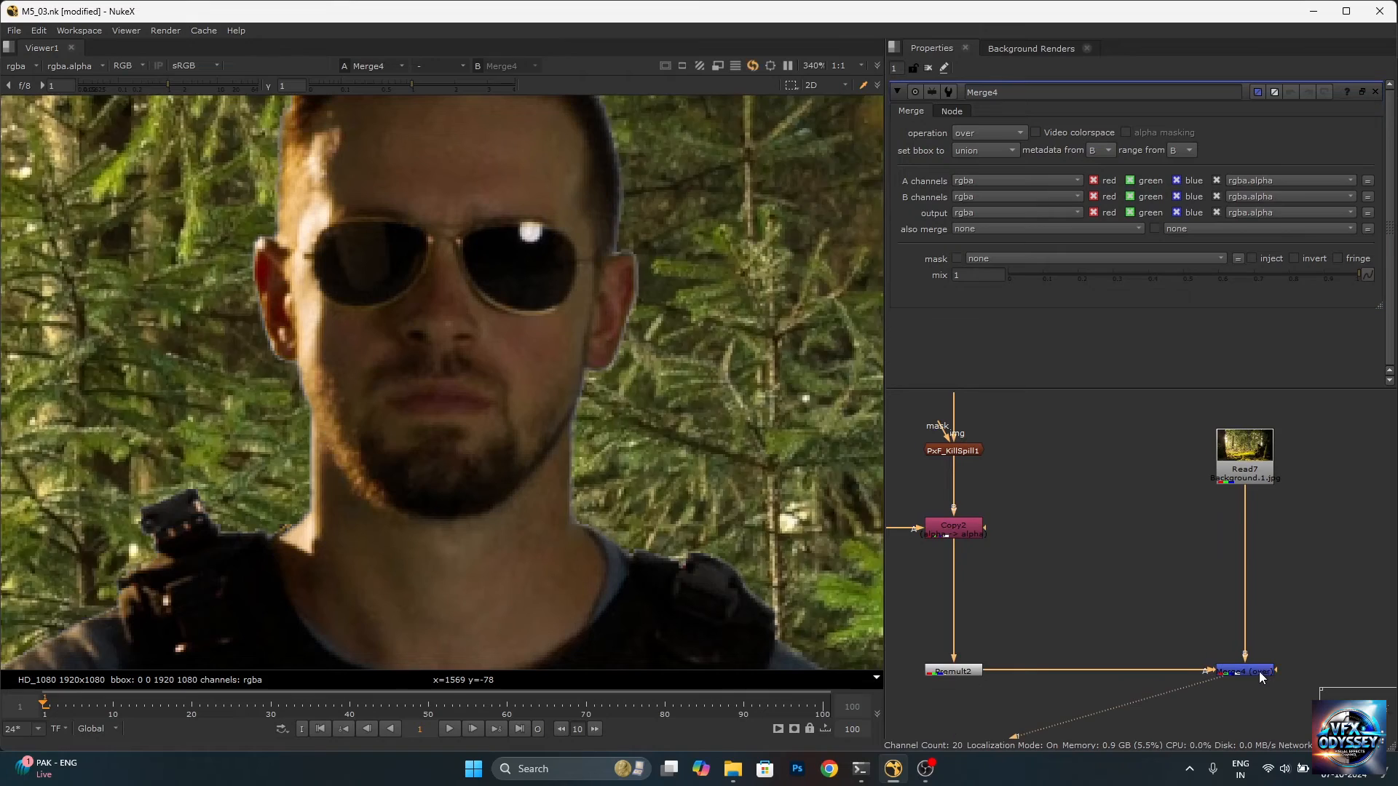
Examine the composite's edges around the head, shoulders, arm and shirt against the forest background.
scroll(562, 330, "down", 5)
scroll(584, 329, "up", 1)
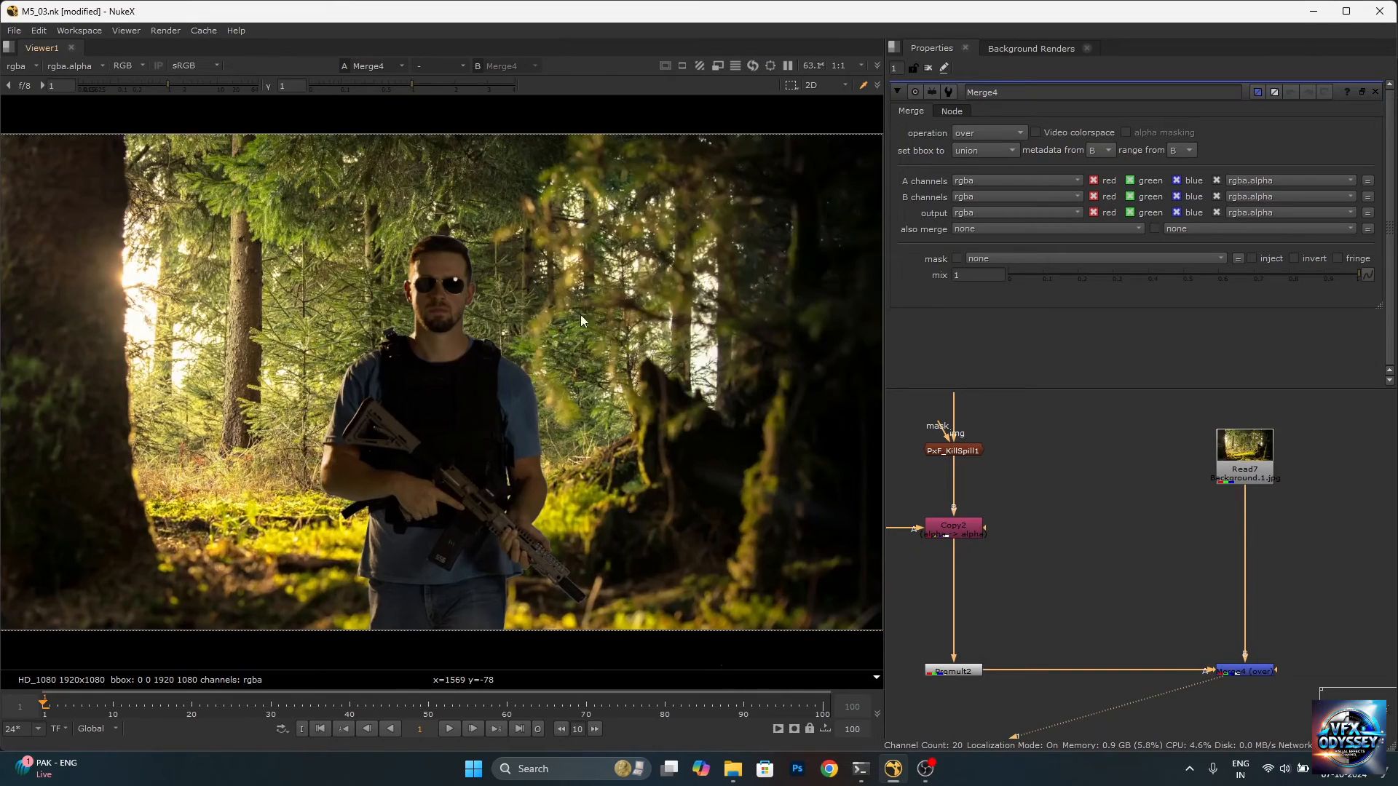
scroll(441, 462, "up", 4)
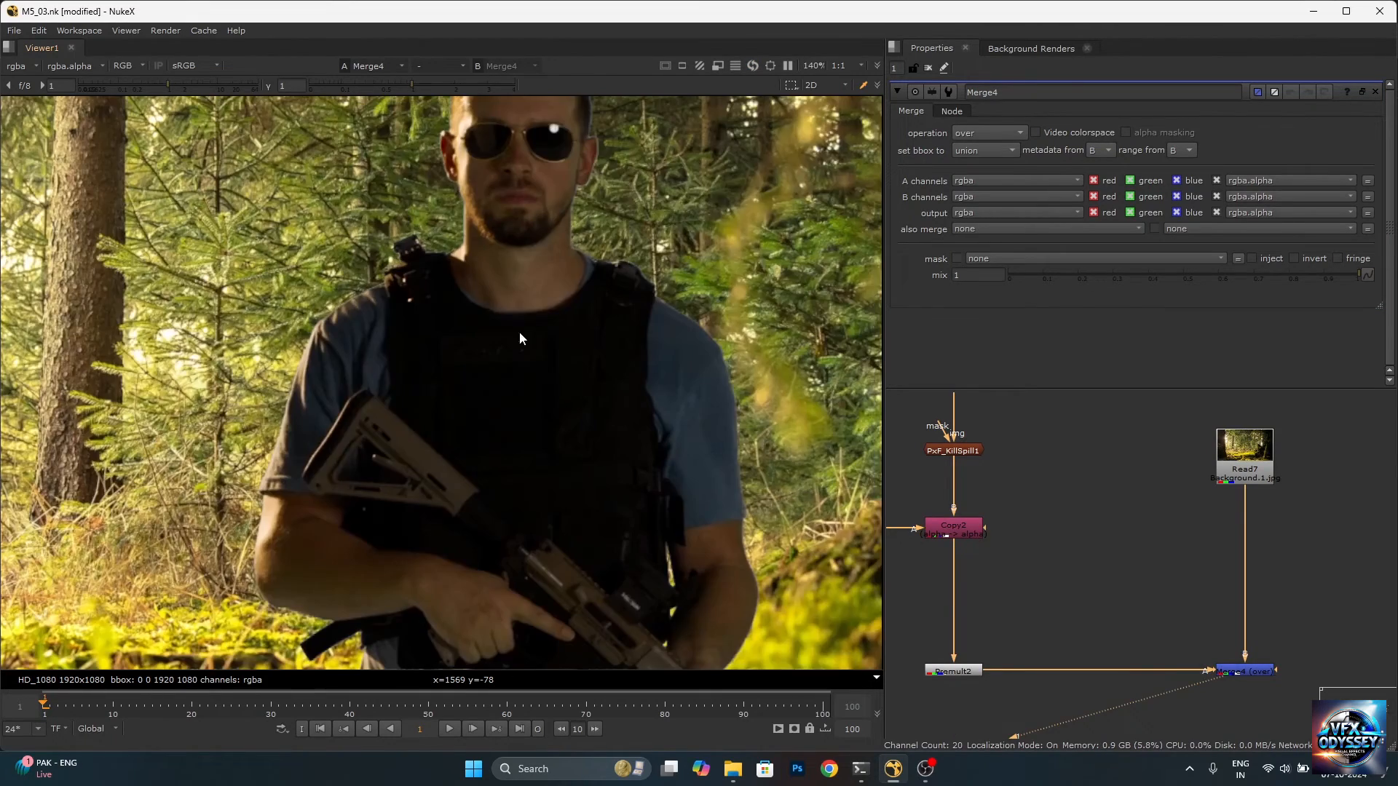
scroll(460, 403, "down", 4)
scroll(549, 322, "up", 4)
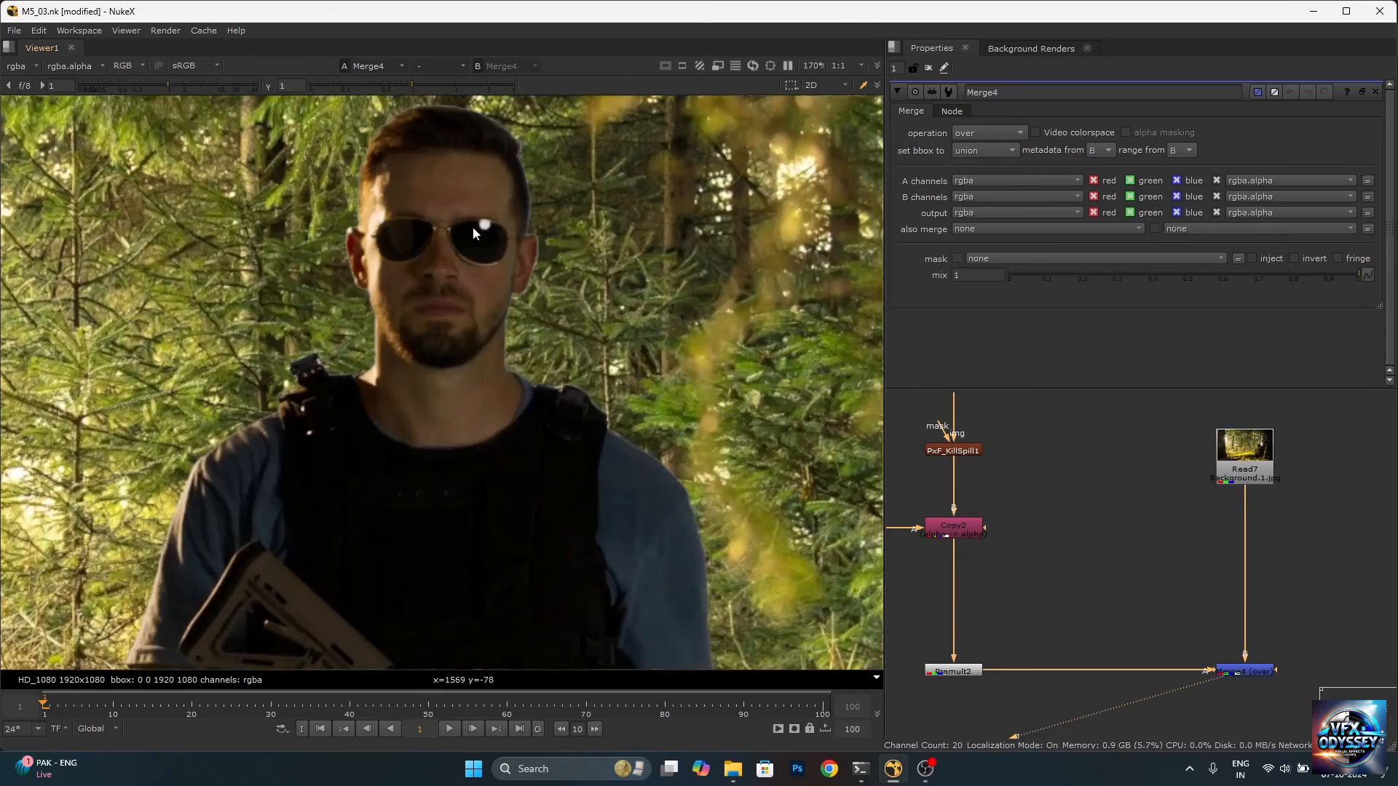
scroll(573, 280, "up", 3)
scroll(574, 280, "down", 3)
scroll(357, 444, "up", 3)
scroll(399, 359, "down", 4)
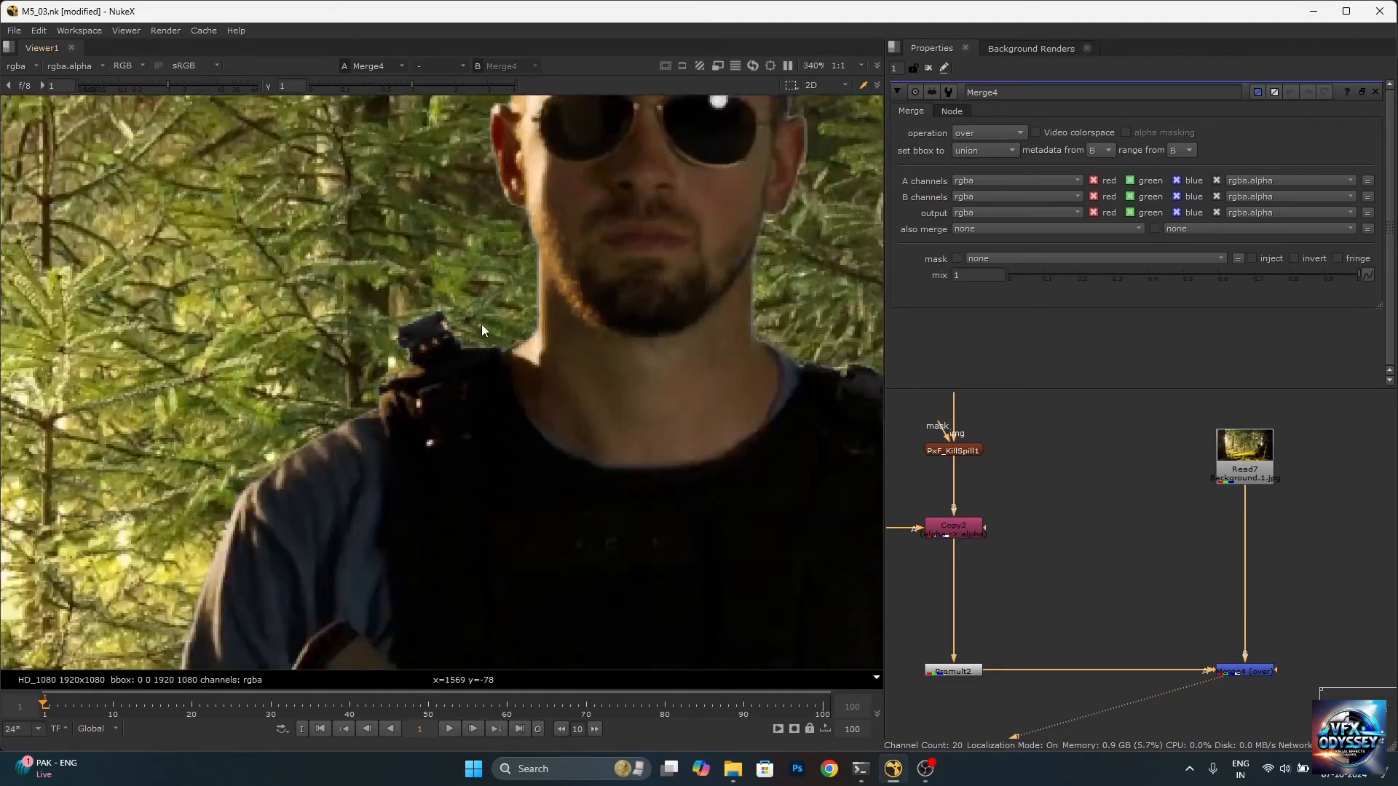
scroll(420, 361, "up", 4)
scroll(313, 496, "down", 4)
scroll(312, 496, "up", 4)
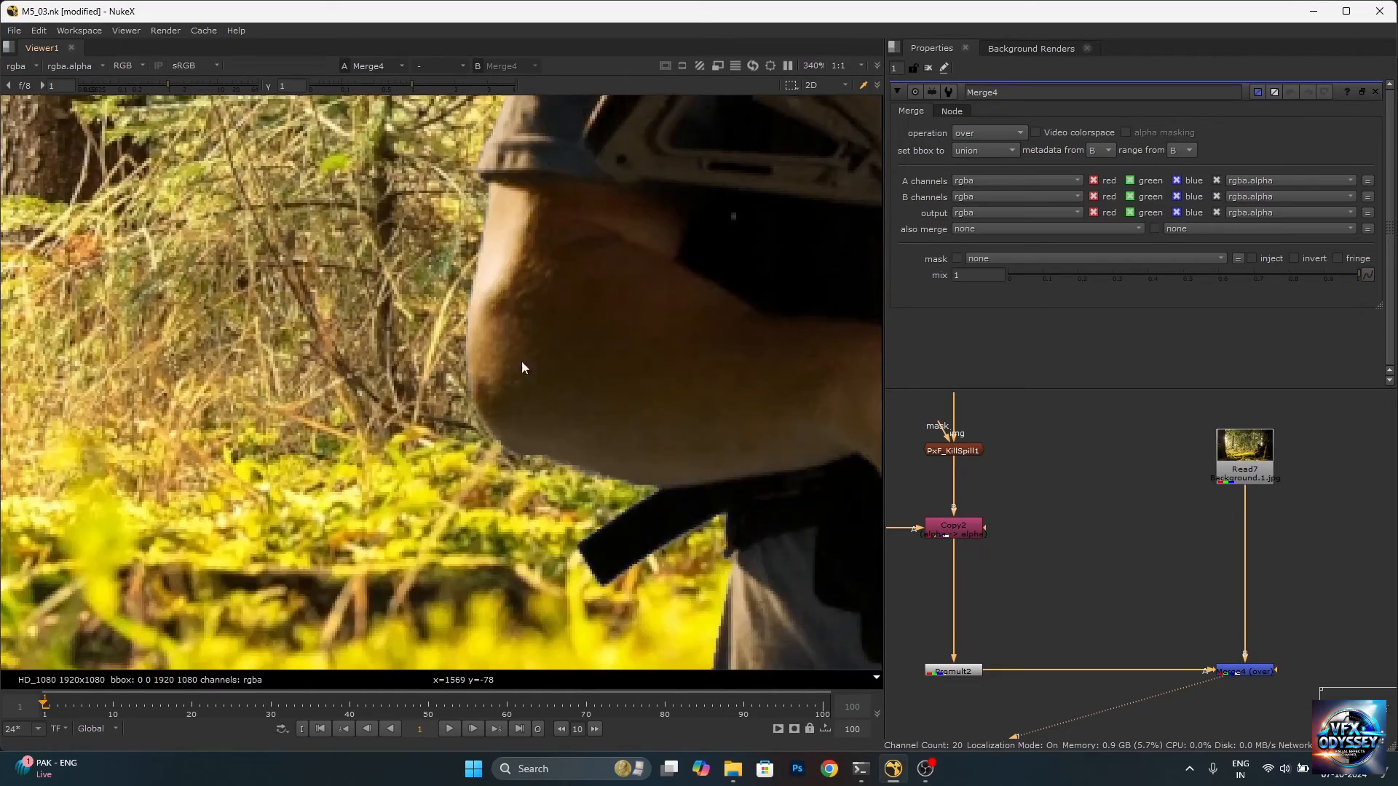
scroll(518, 358, "down", 3)
scroll(530, 528, "up", 3)
scroll(525, 408, "down", 4)
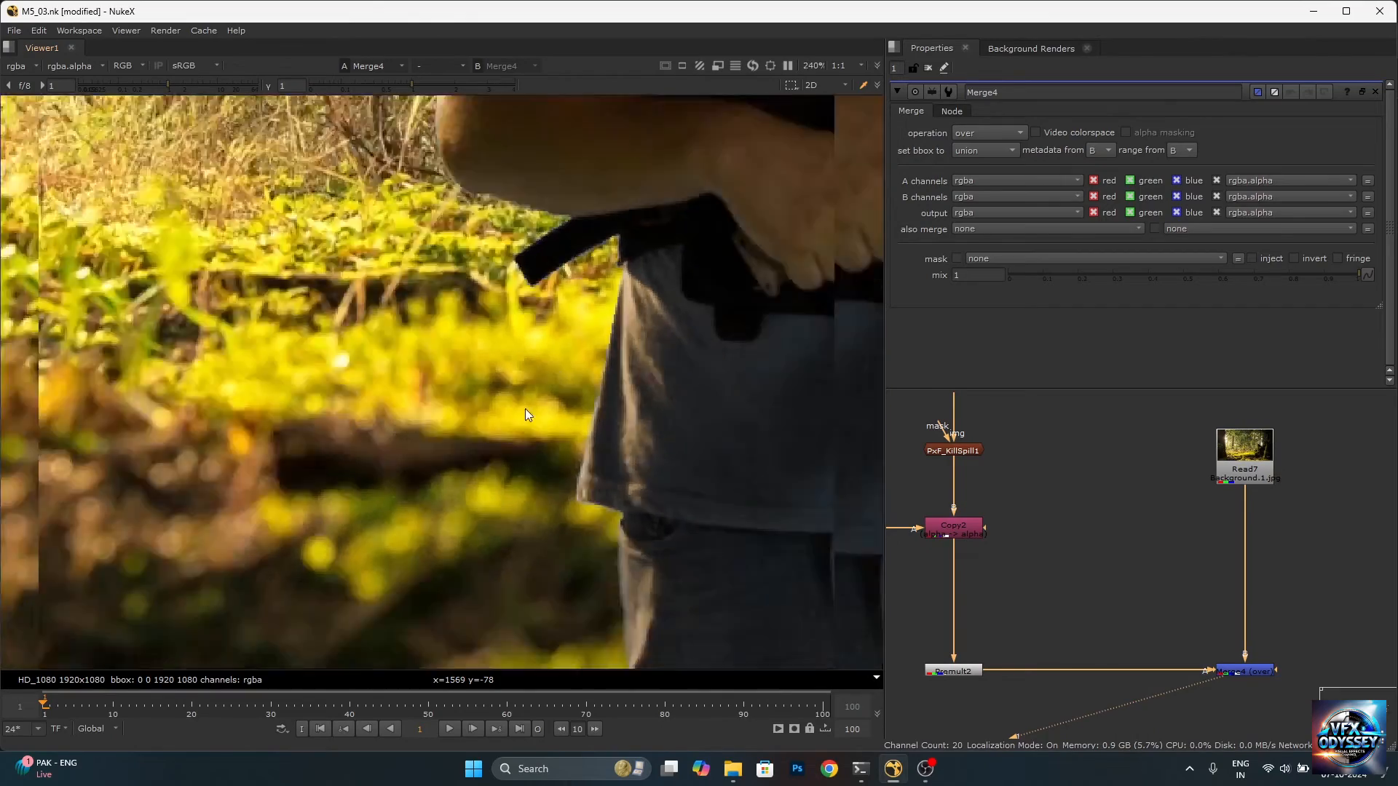
Examine the composite's edges around the shirt hem, the hands on the rifle and the ear.
scroll(702, 511, "up", 4)
scroll(702, 511, "down", 3)
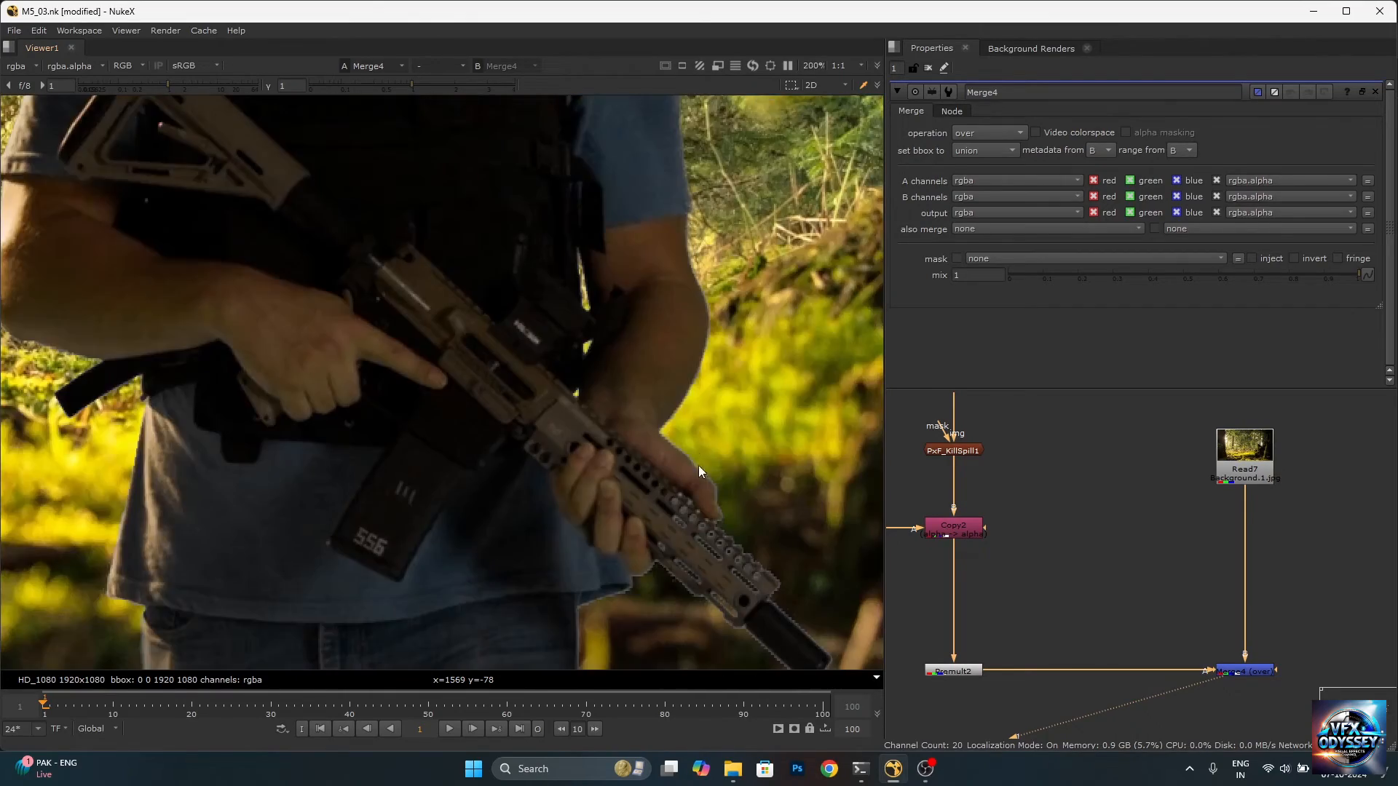
scroll(697, 465, "up", 3)
scroll(749, 505, "down", 4)
scroll(672, 277, "up", 2)
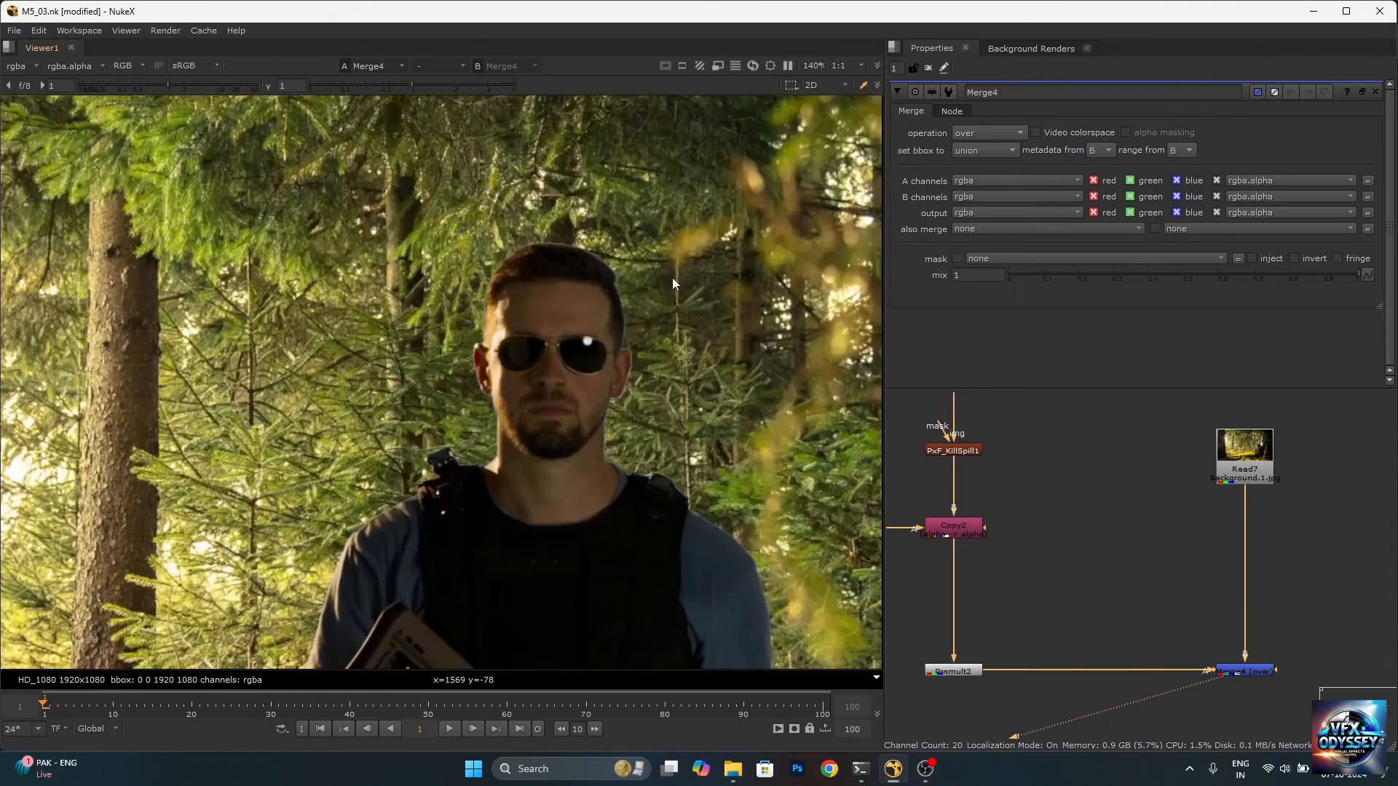
scroll(579, 468, "up", 3)
scroll(598, 289, "up", 3)
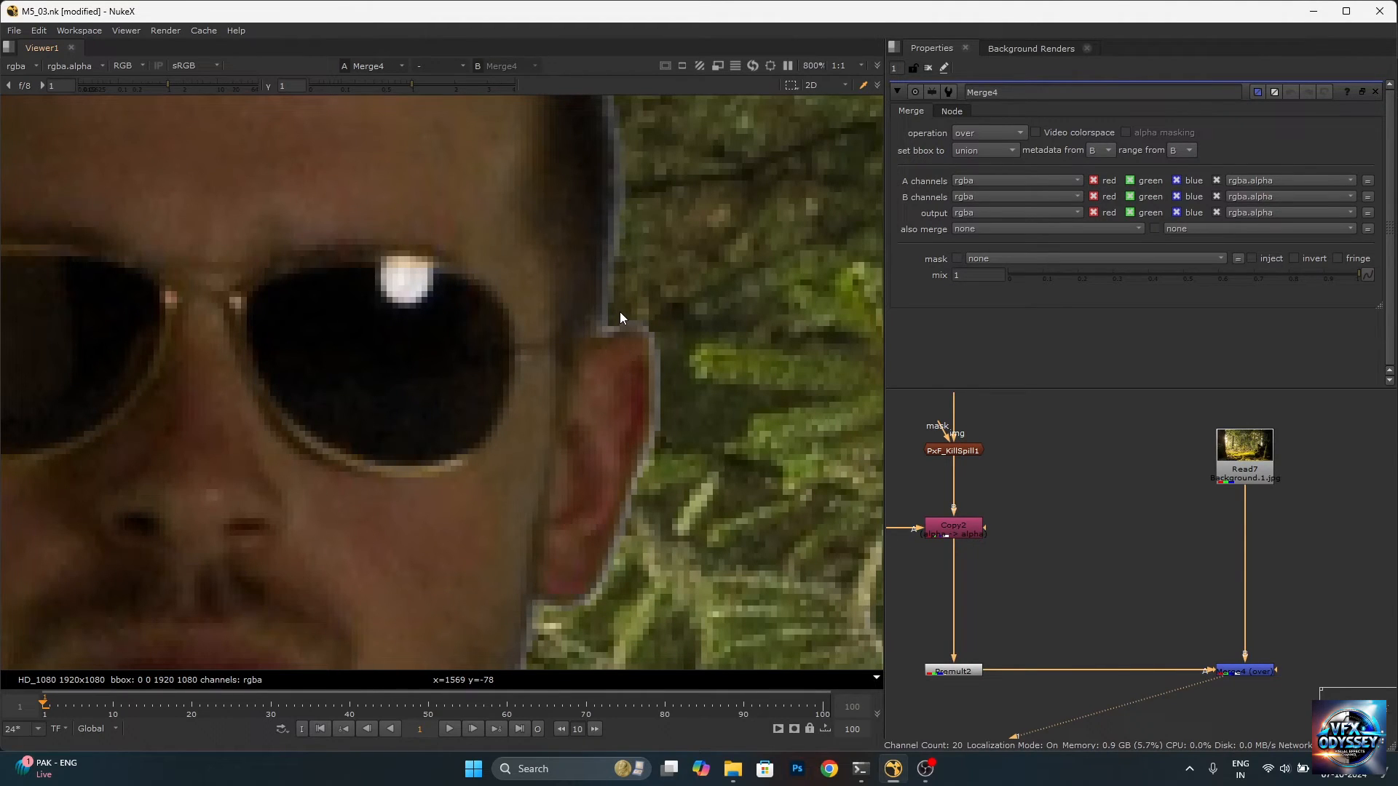
scroll(592, 324, "down", 4)
scroll(959, 500, "up", 3)
Toggle the PxF_KillSpill1 node off and on to compare the green spill along the man's forearm and elbow.
left_click(1019, 539)
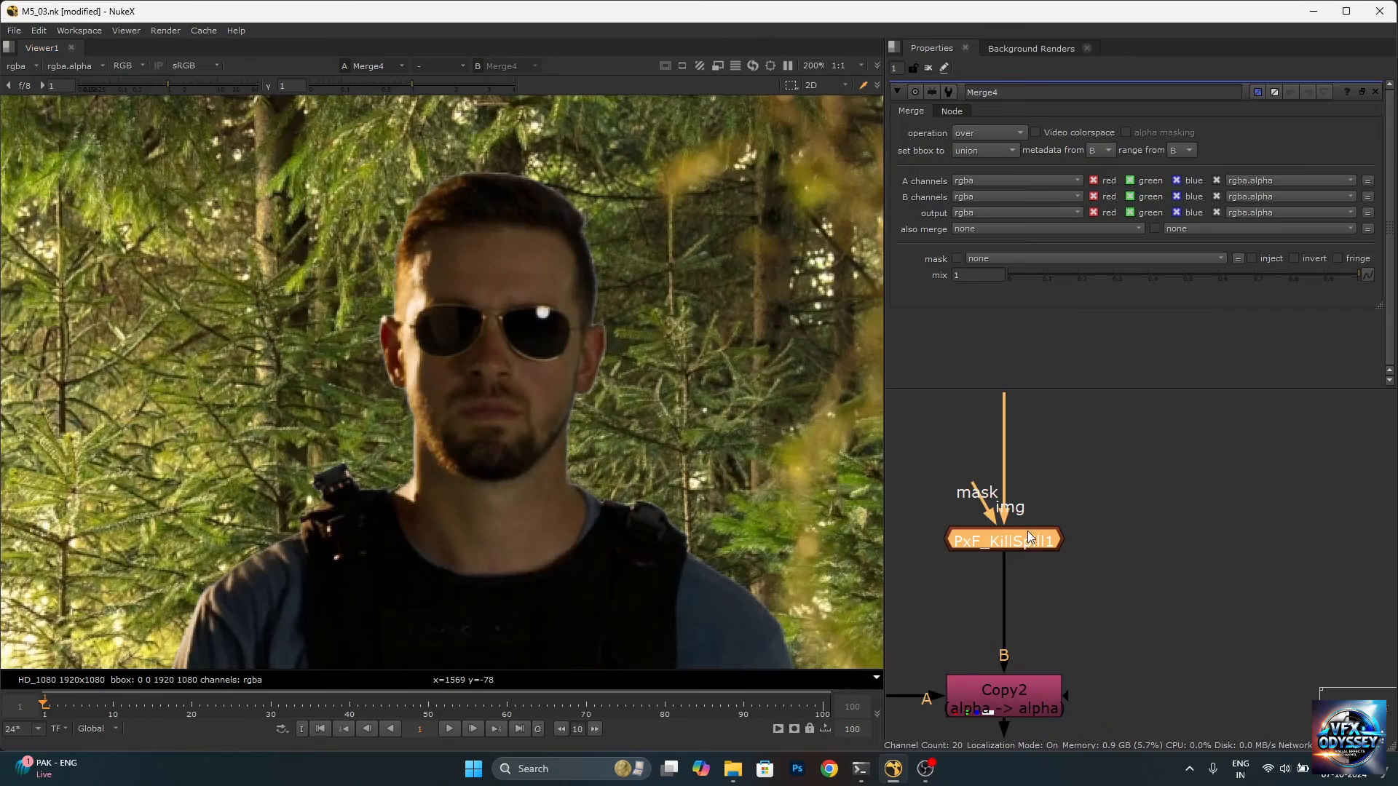
key("d")
key("f")
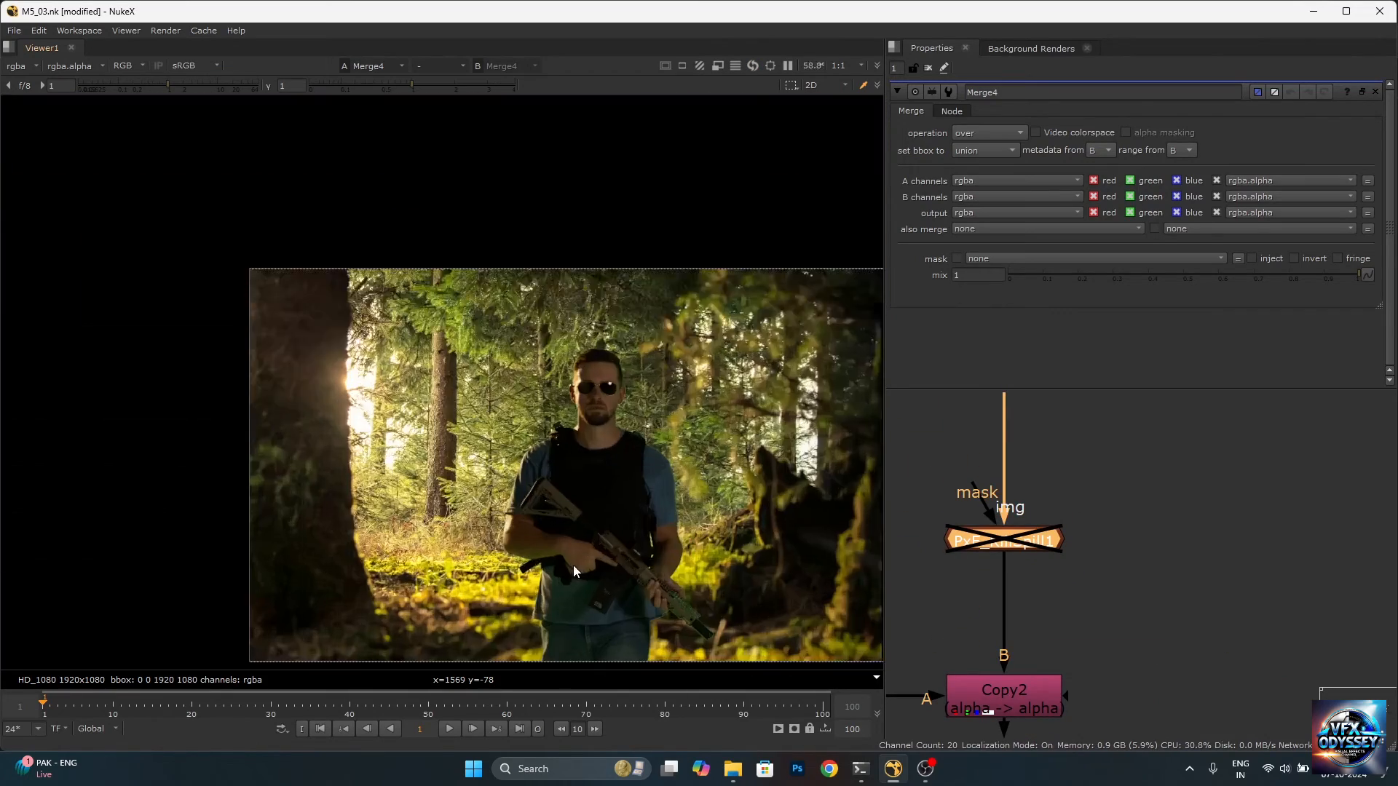
scroll(574, 565, "up", 4)
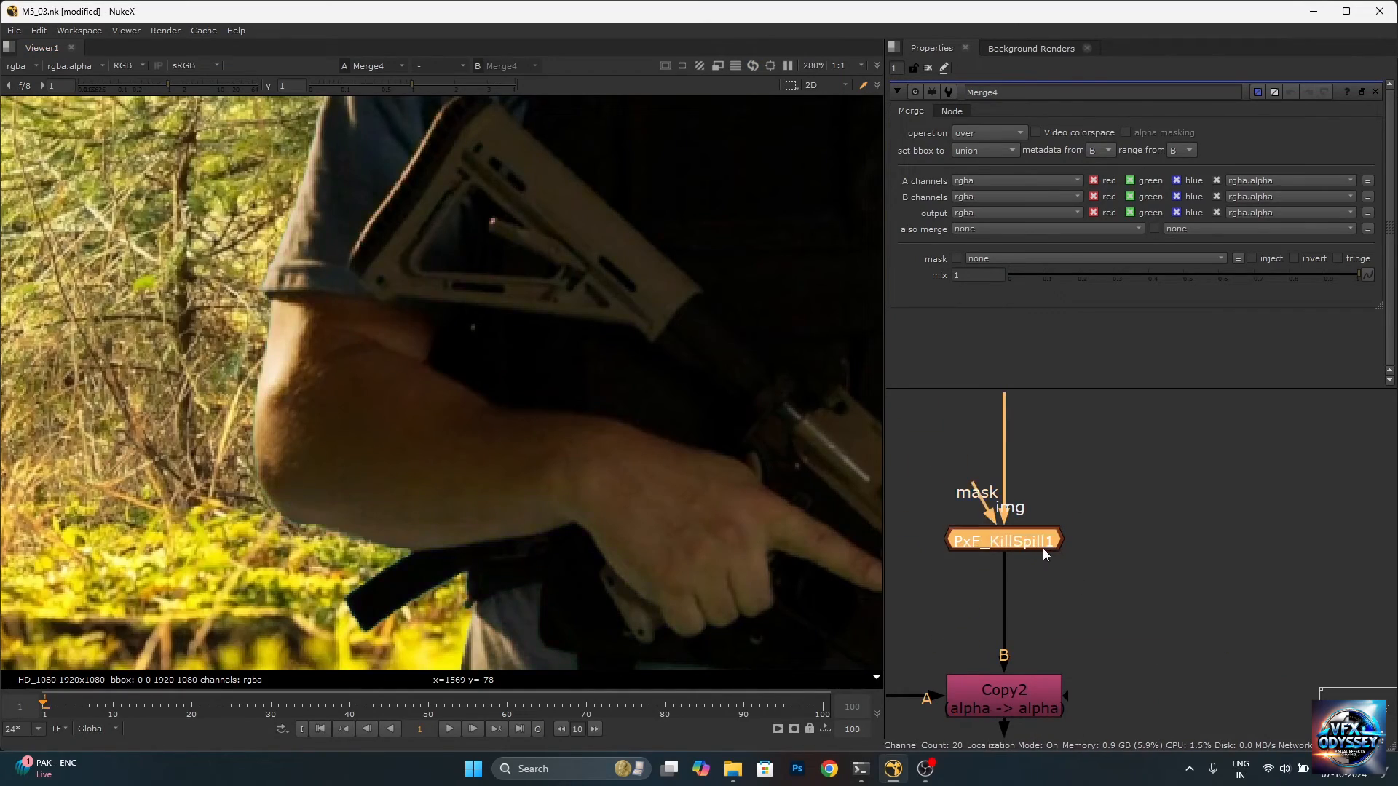
scroll(328, 534, "up", 3)
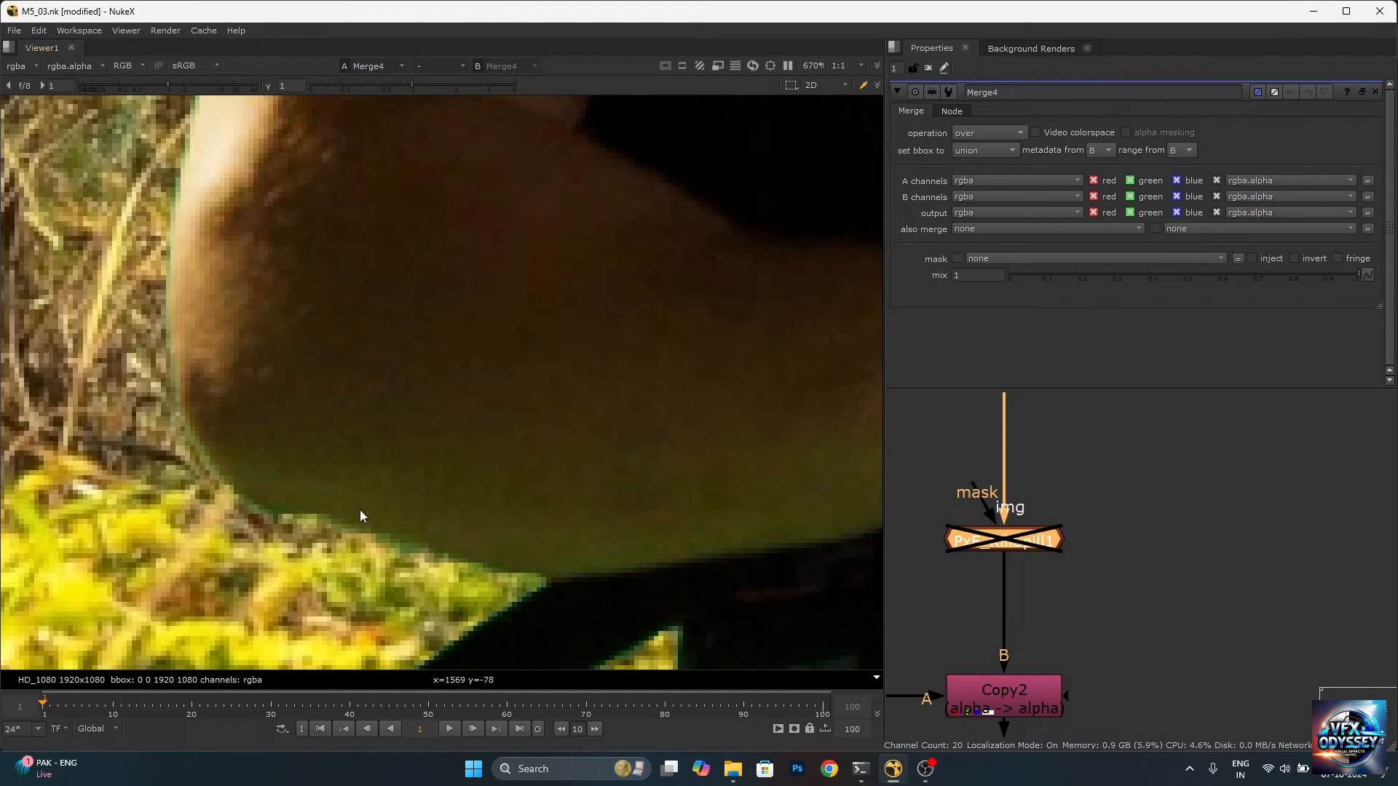
key("d")
scroll(402, 429, "down", 5)
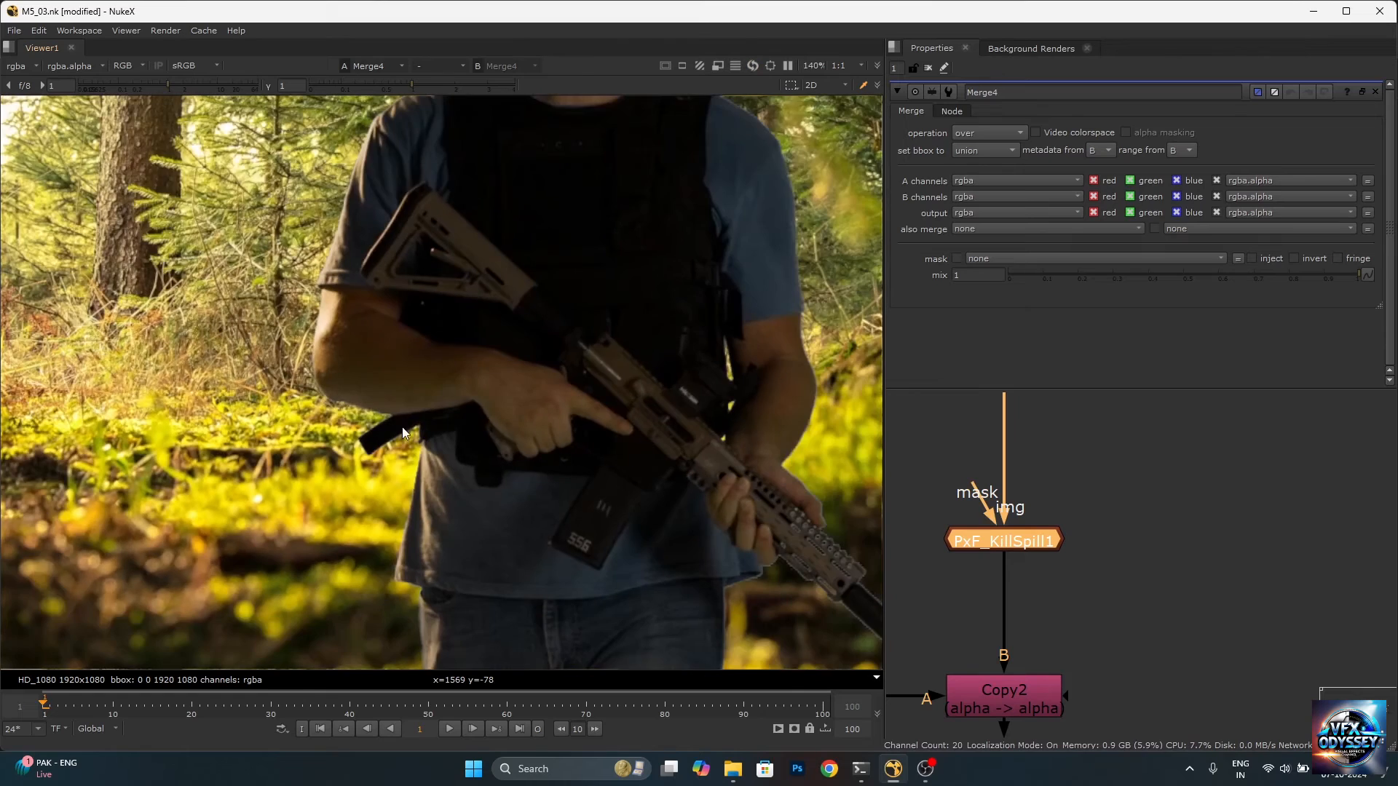
Compare the shirt hem and jeans with PxF_KillSpill1 disabled and enabled, leave it enabled and fit the whole composite in the viewer.
scroll(442, 534, "down", 3)
scroll(444, 536, "up", 4)
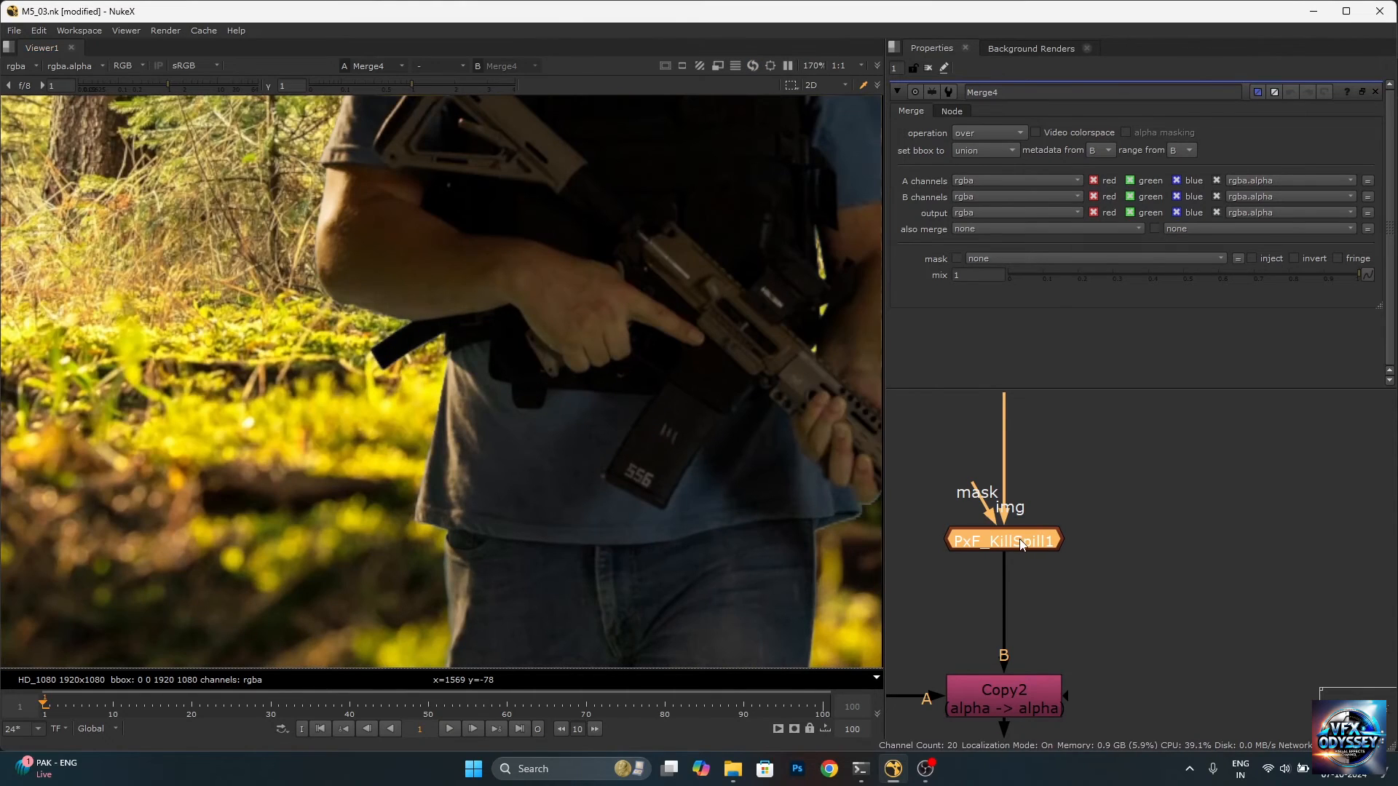
key("d")
scroll(428, 554, "up", 4)
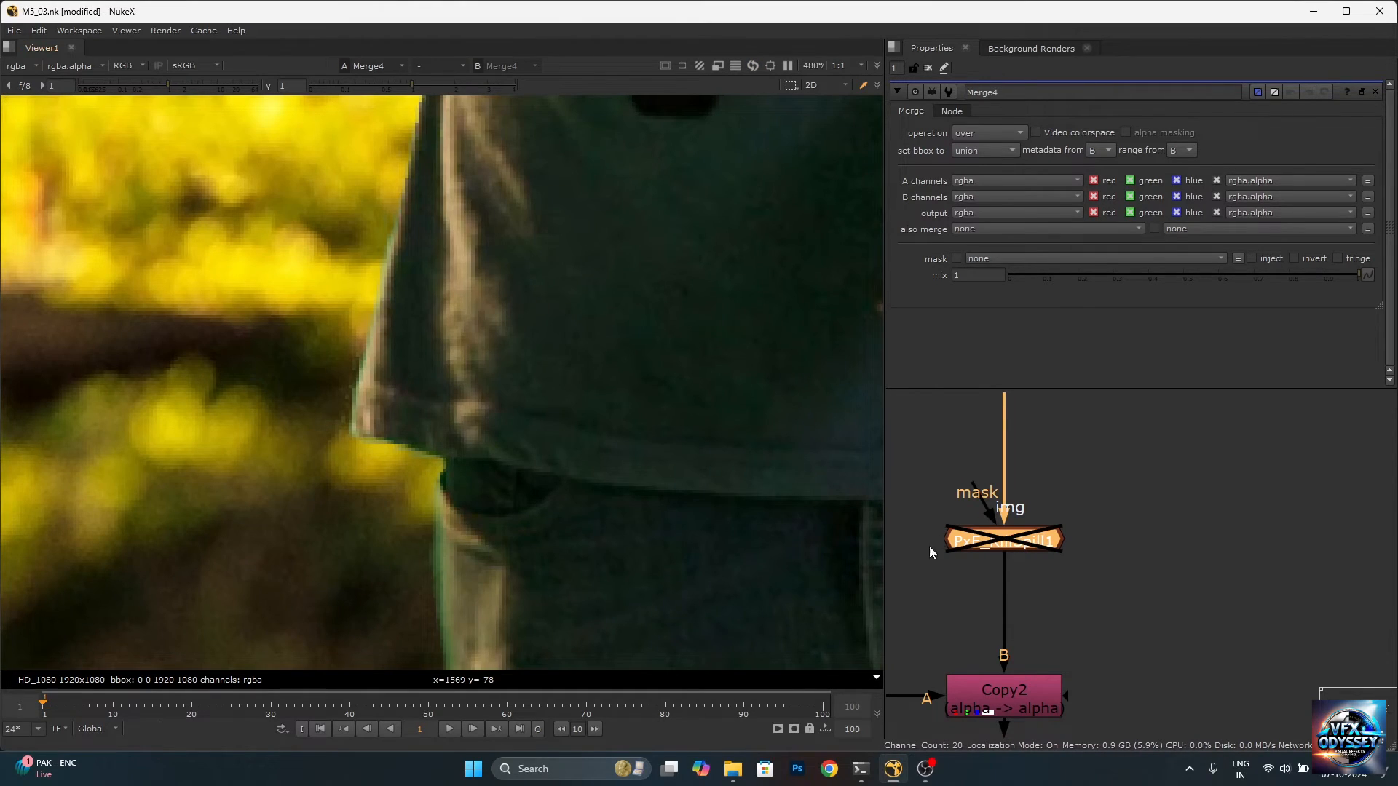
key("d")
scroll(502, 509, "down", 6)
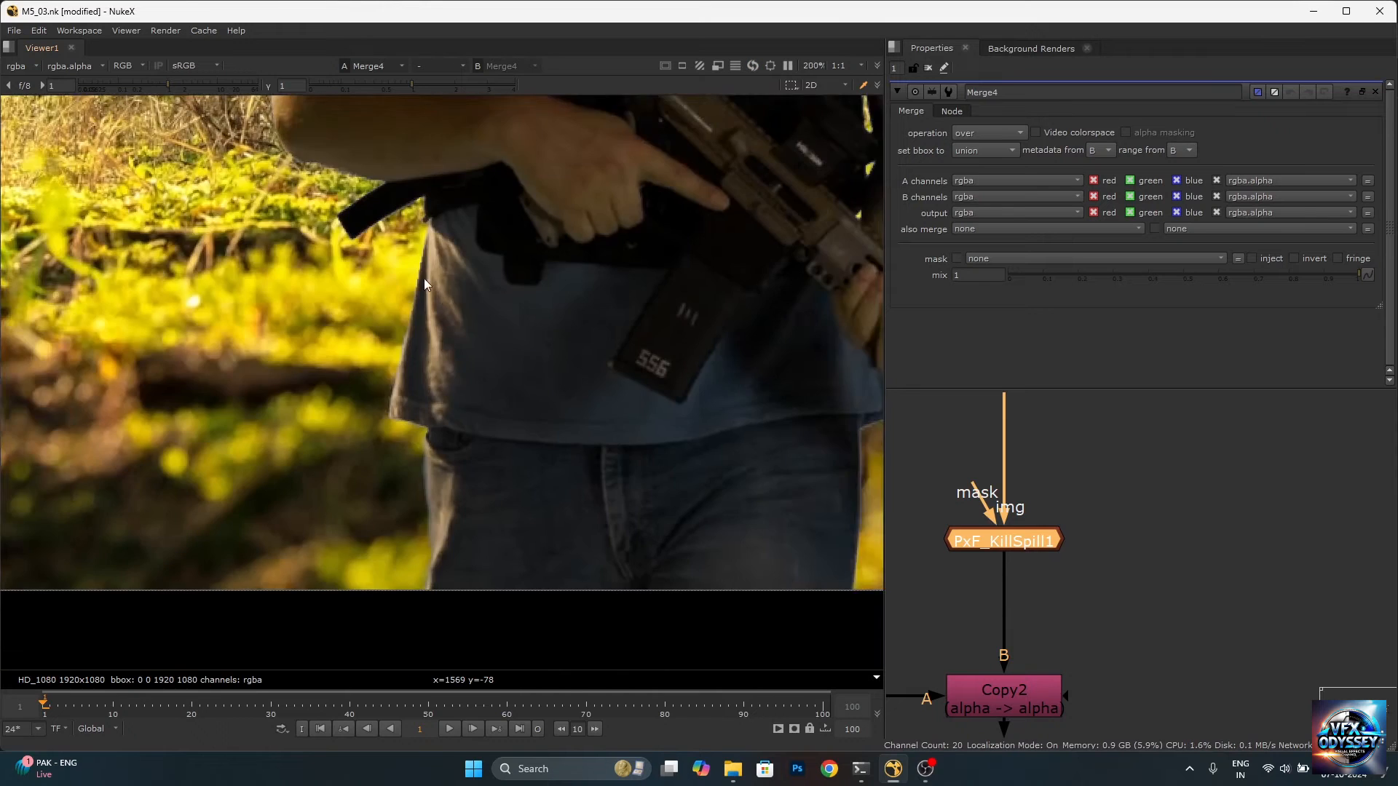
scroll(420, 306, "up", 5)
scroll(417, 326, "down", 3)
scroll(379, 225, "up", 3)
scroll(365, 372, "down", 4)
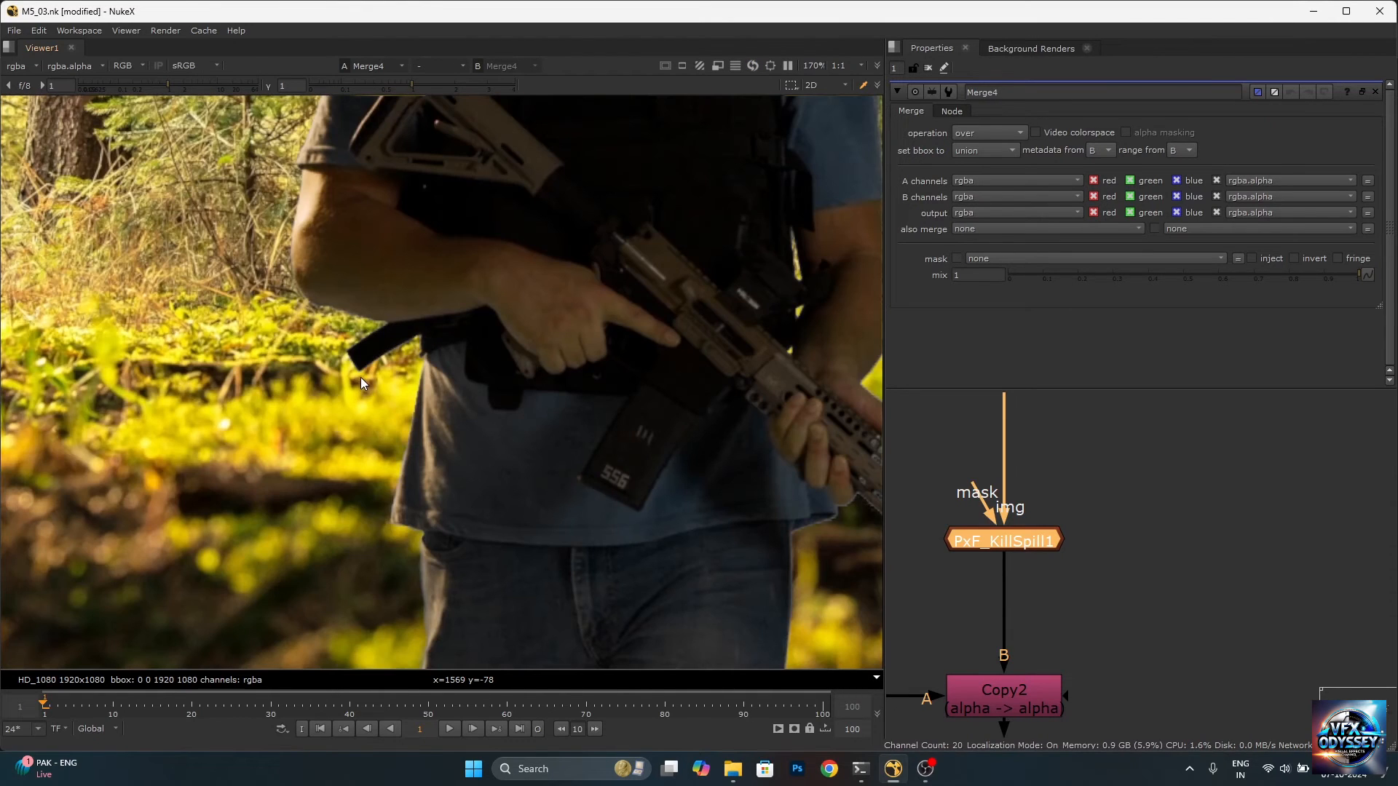
key("f")
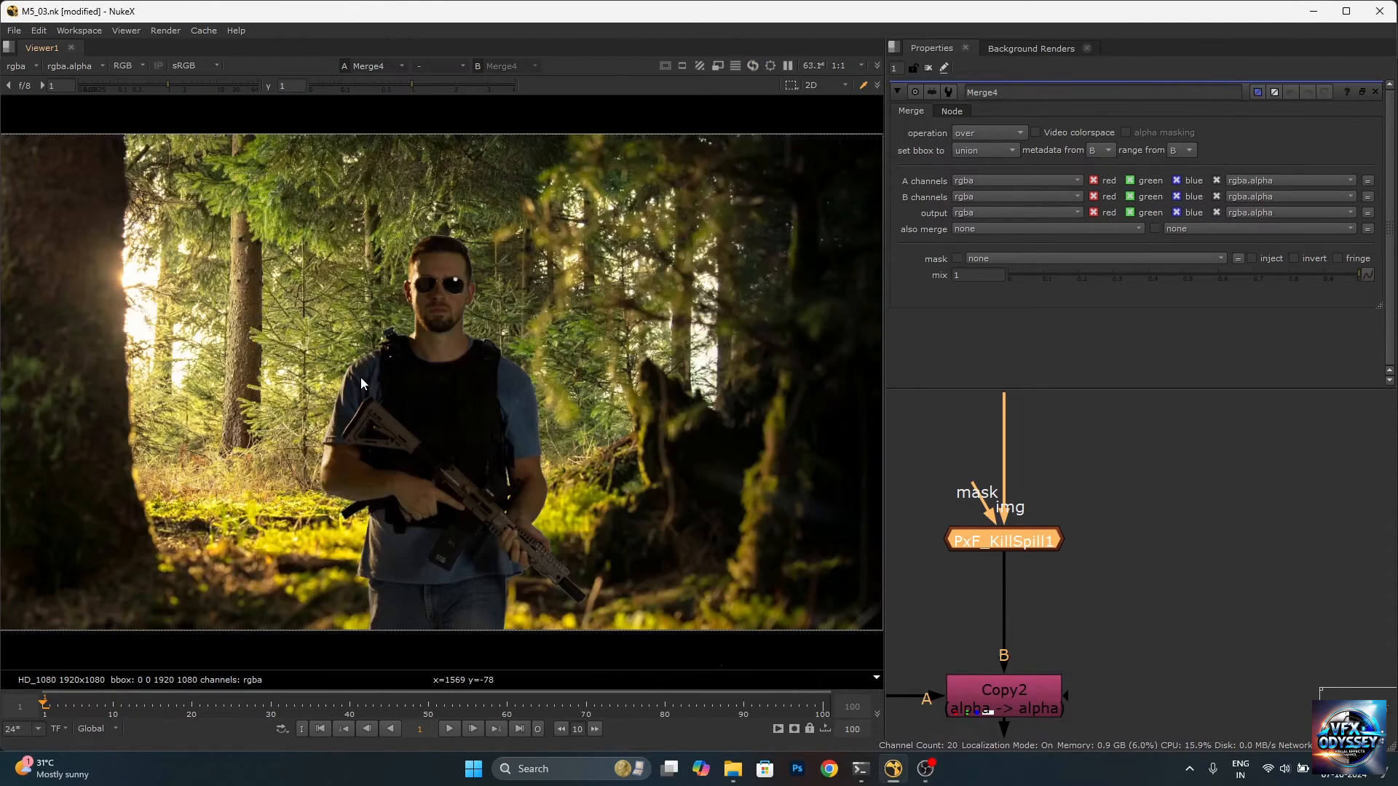
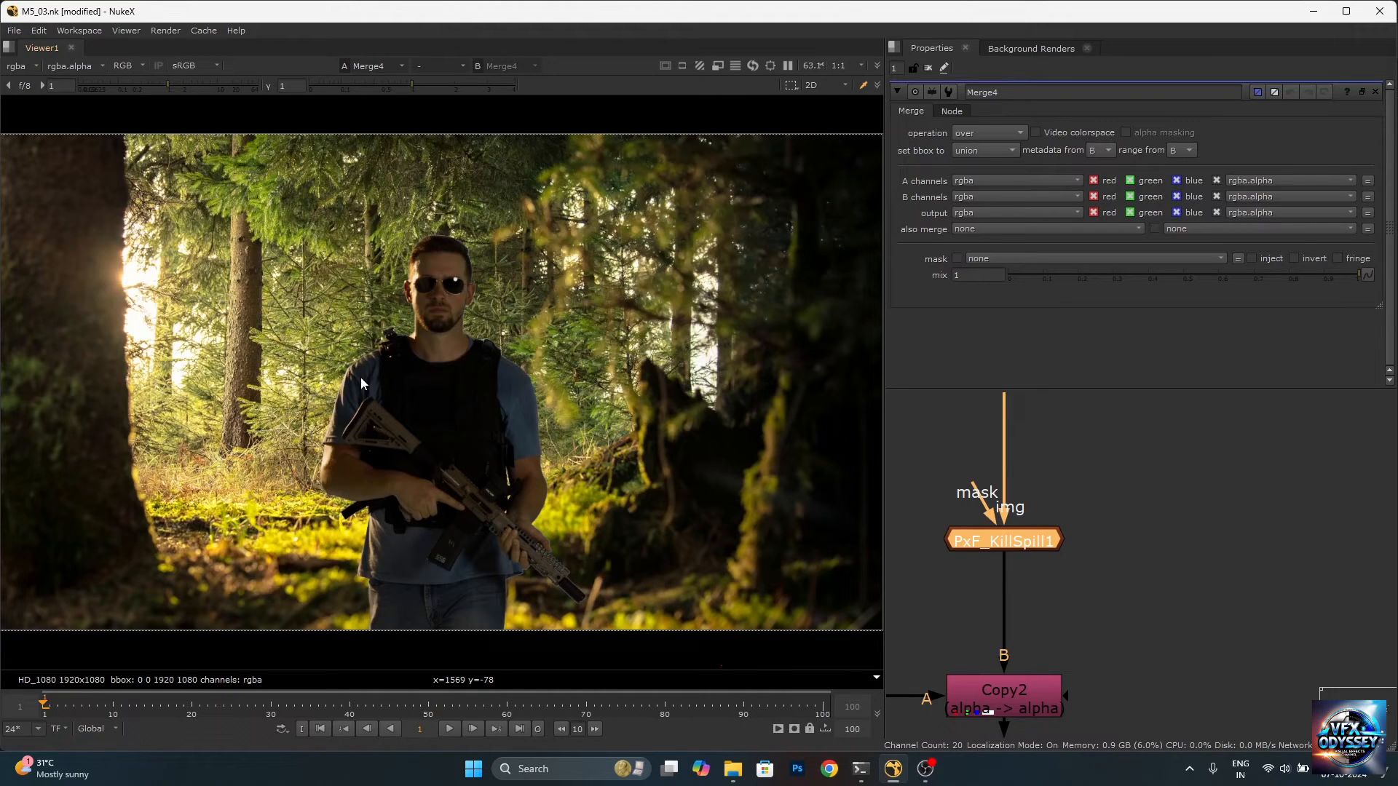
Add a Colour_Smear node and insert it between Premult2 and the Merge's A input.
scroll(1046, 525, "down", 5)
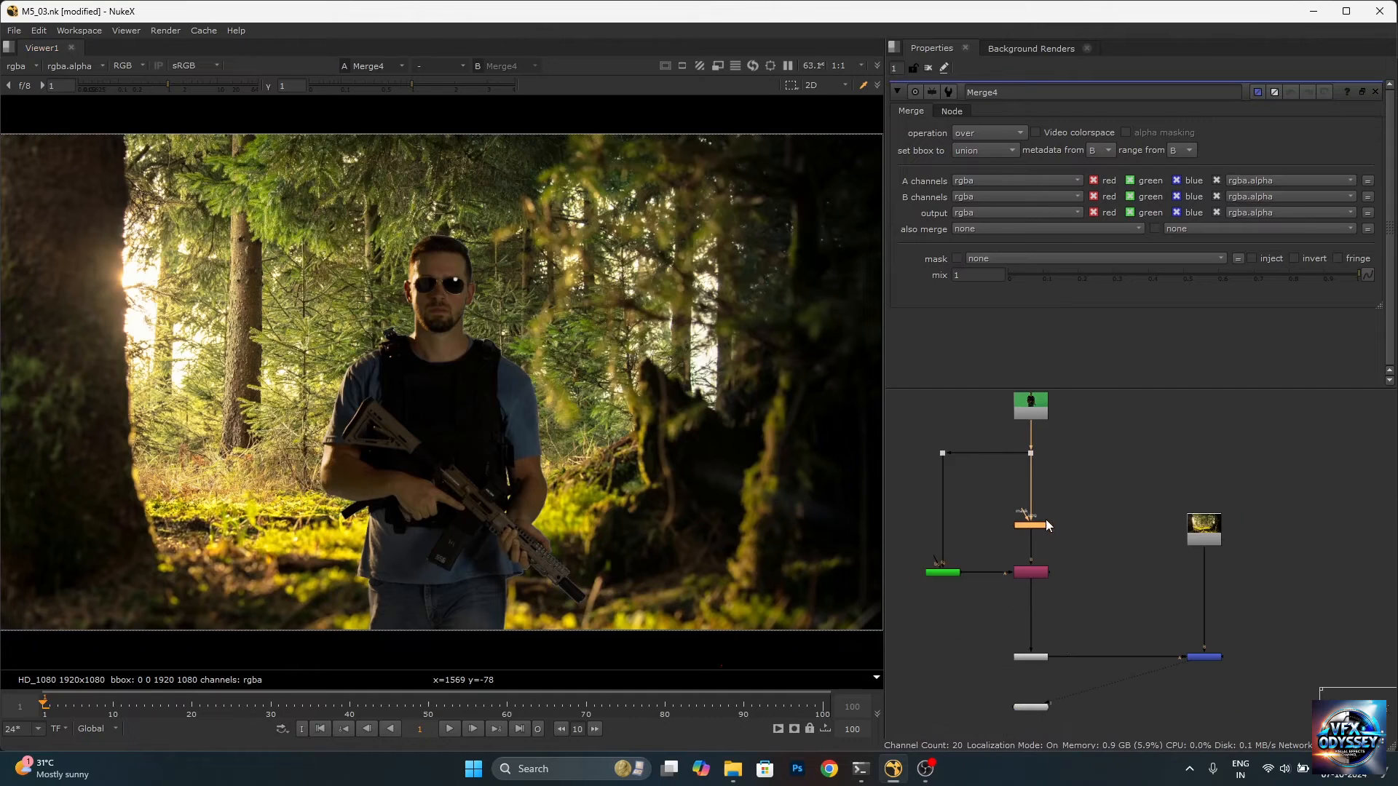
scroll(1055, 664, "up", 6)
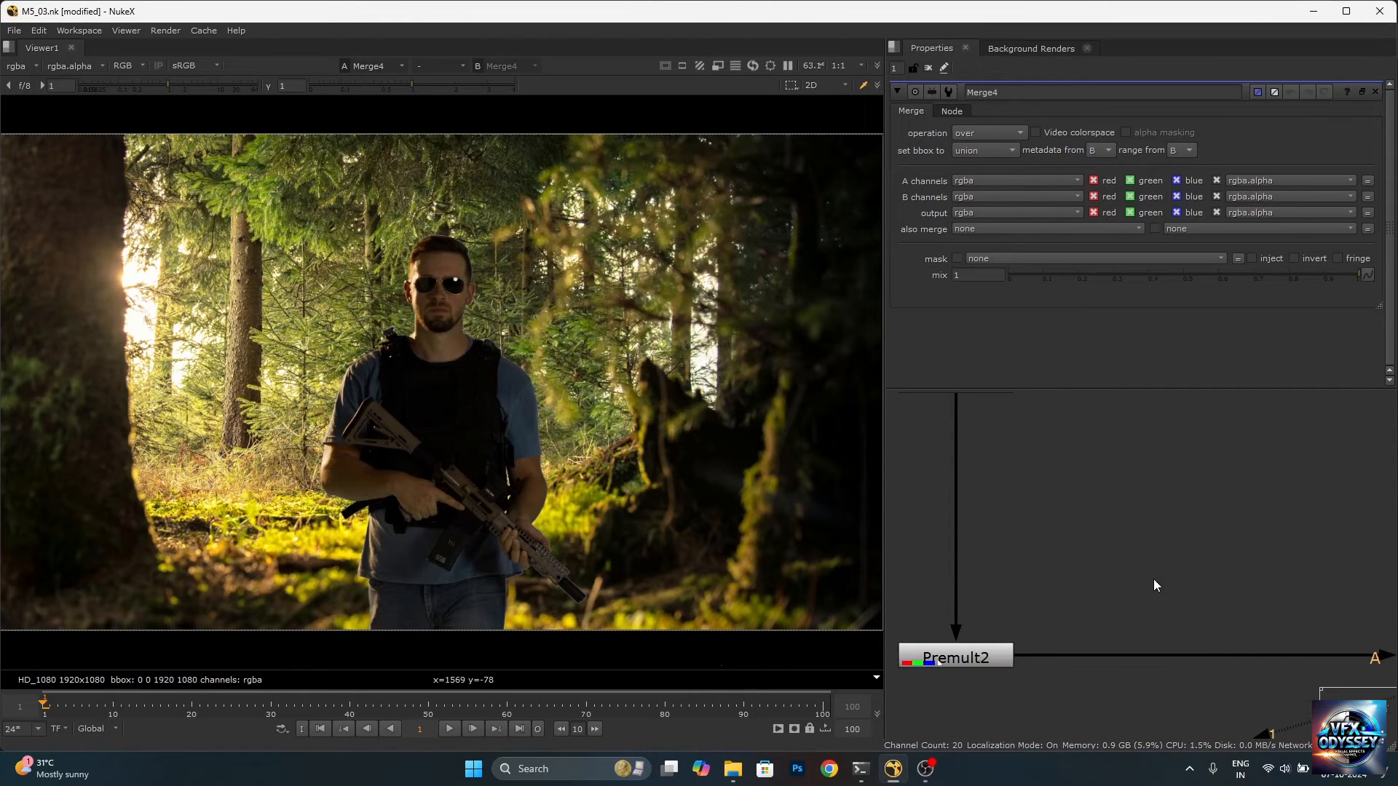
key("Tab")
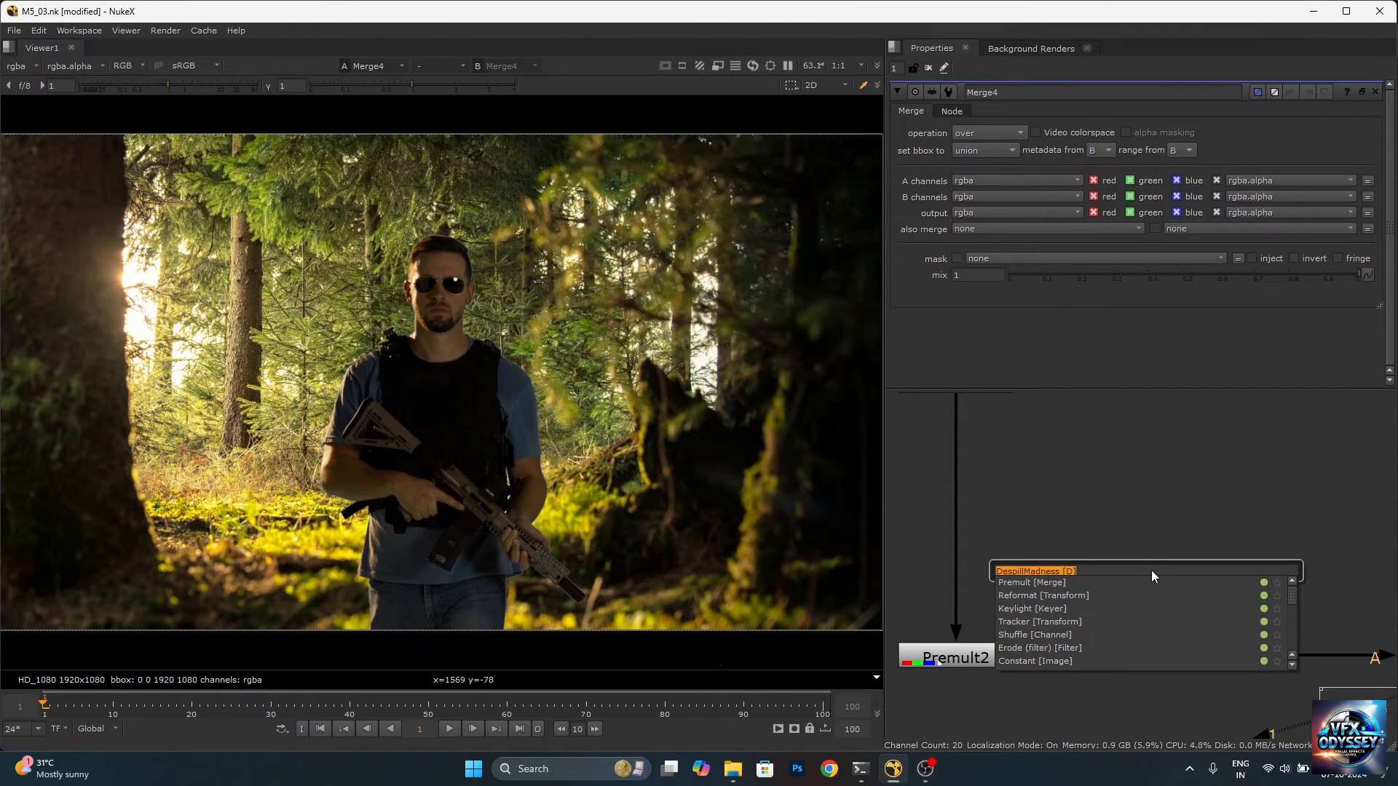
type("colour")
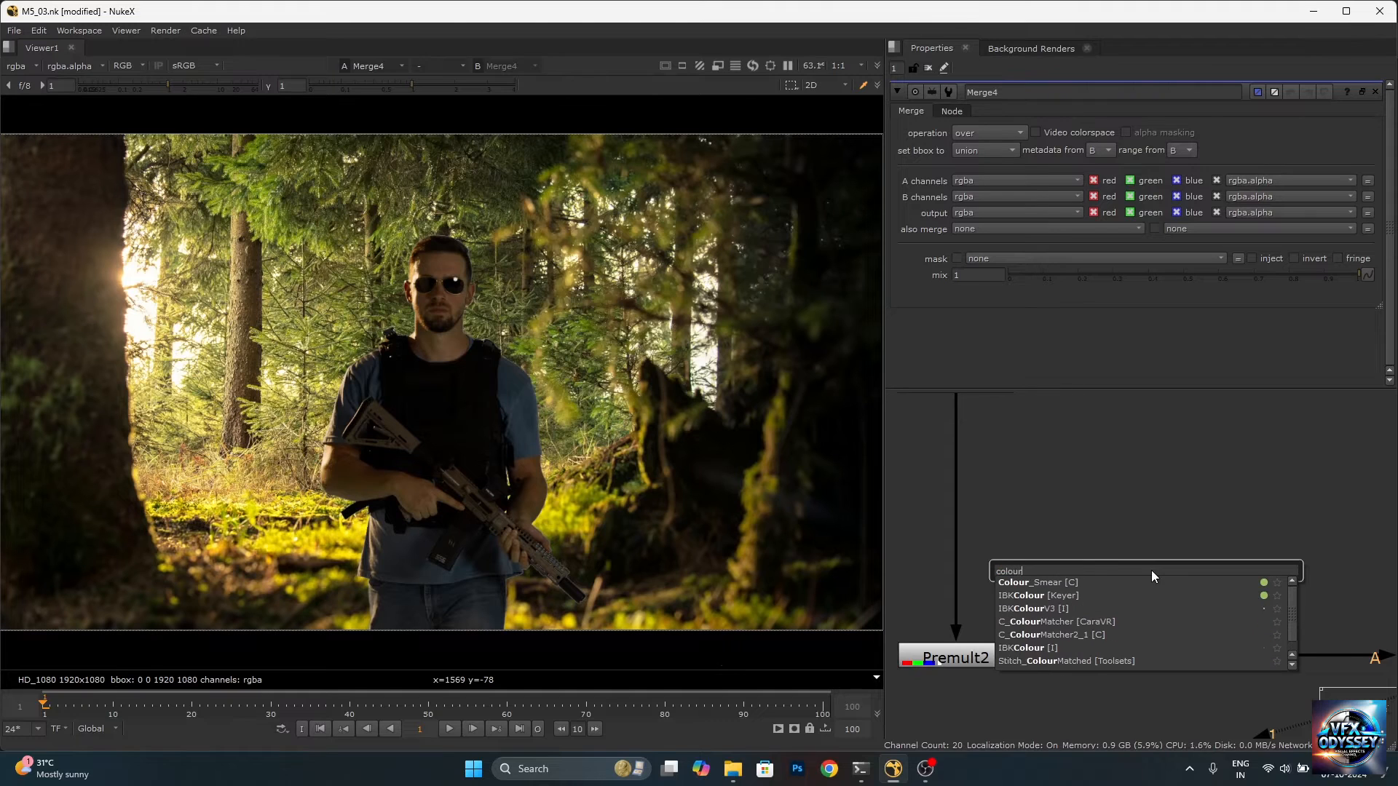
left_click(1095, 582)
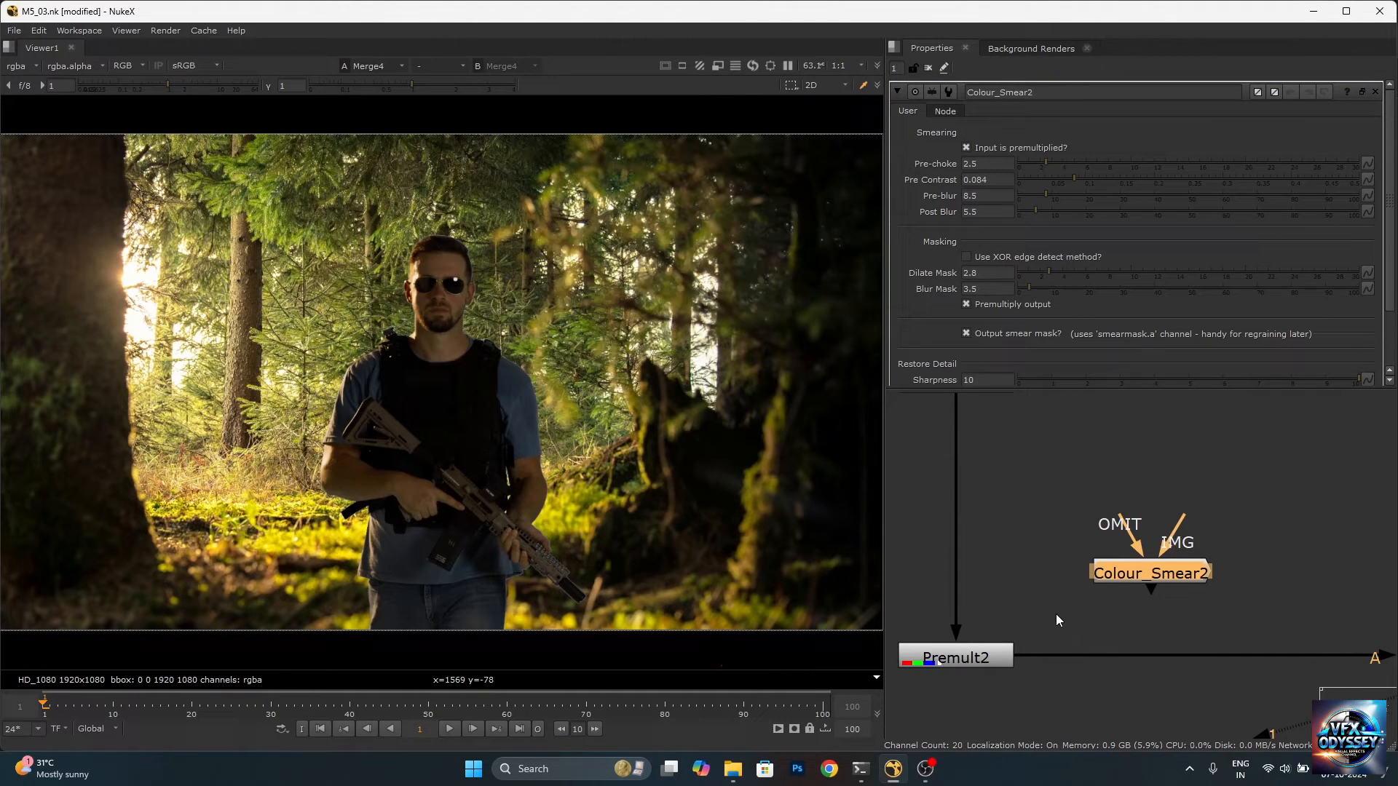
left_click_drag(1137, 575, 1167, 658)
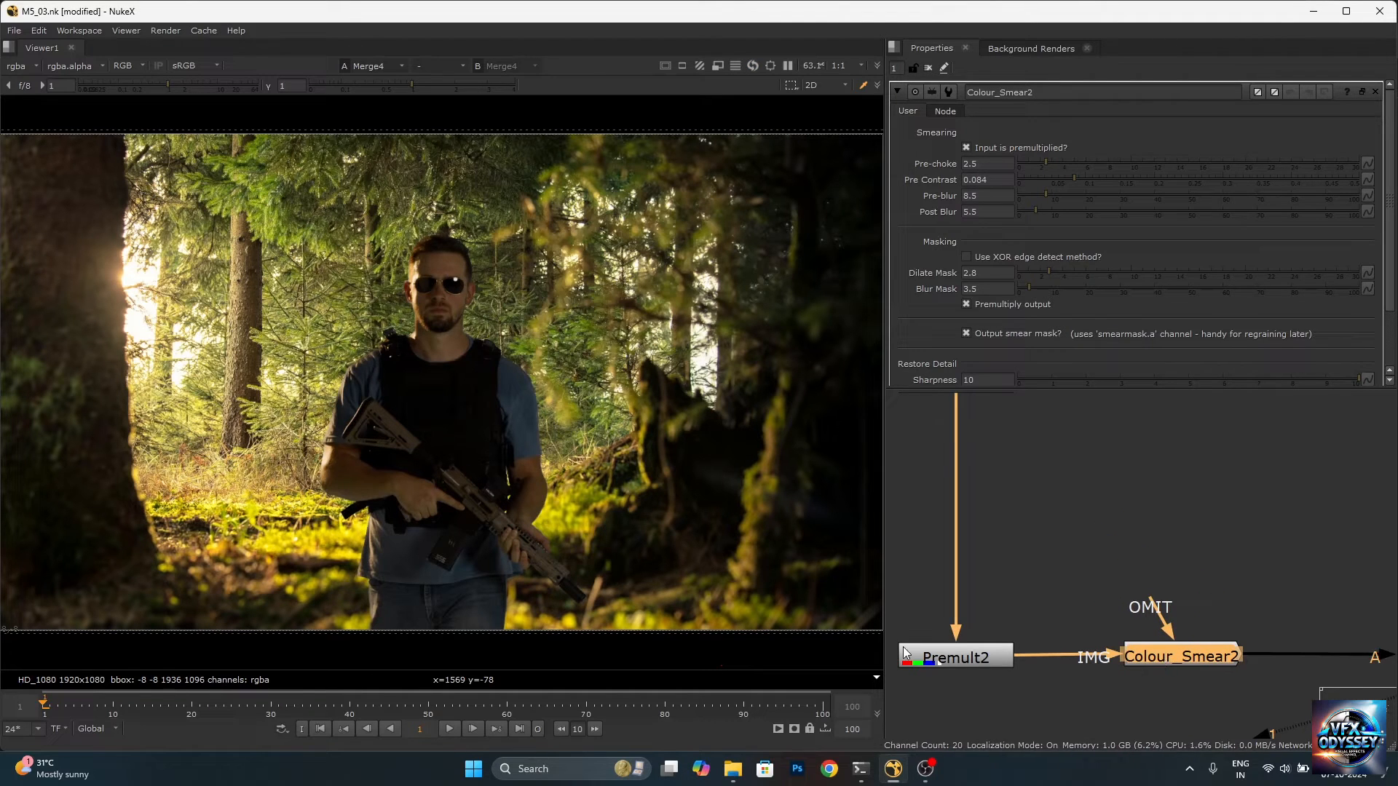
Toggle the Colour_Smear node off and on to compare the edges beside the man's jaw, neck and collar.
scroll(551, 441, "up", 5)
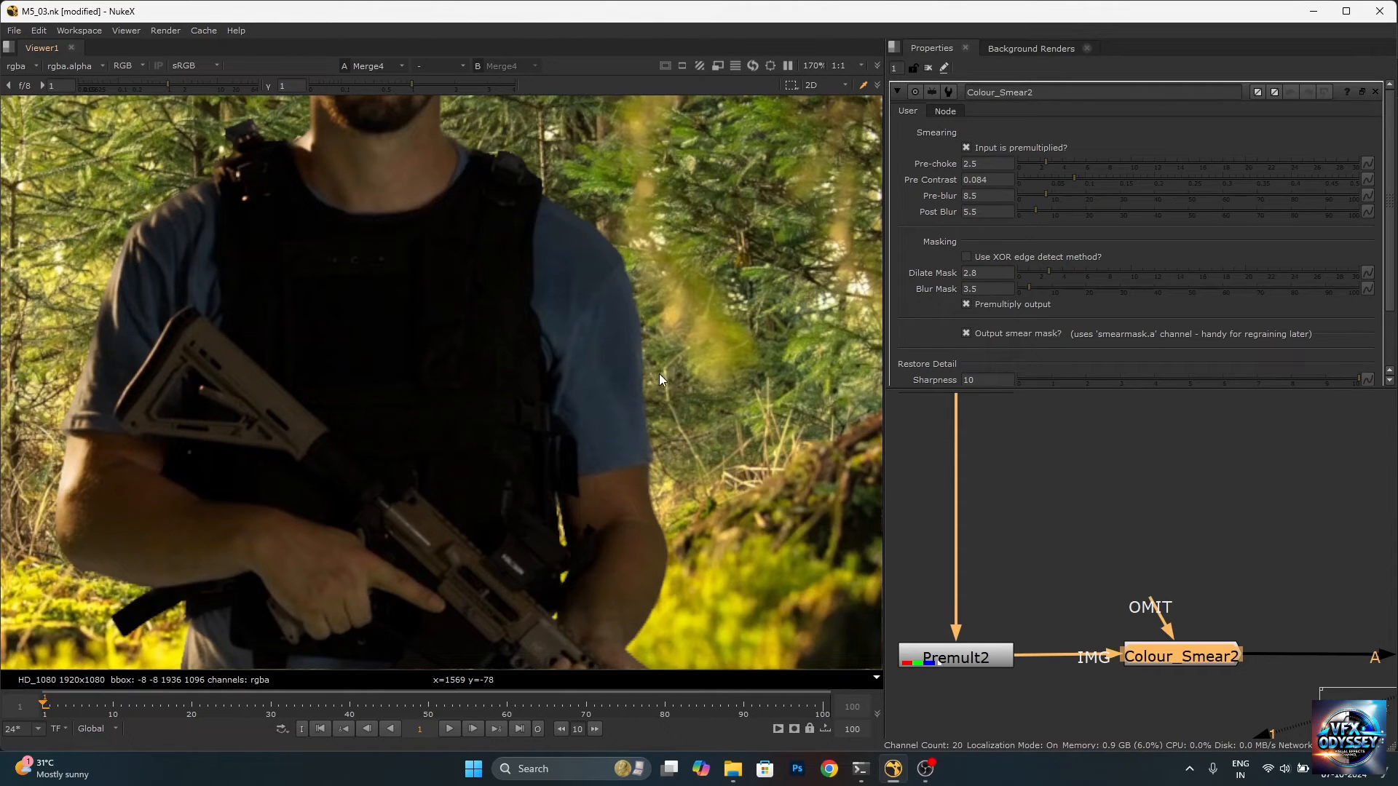
scroll(658, 374, "up", 2)
scroll(680, 493, "down", 6)
scroll(557, 295, "up", 10)
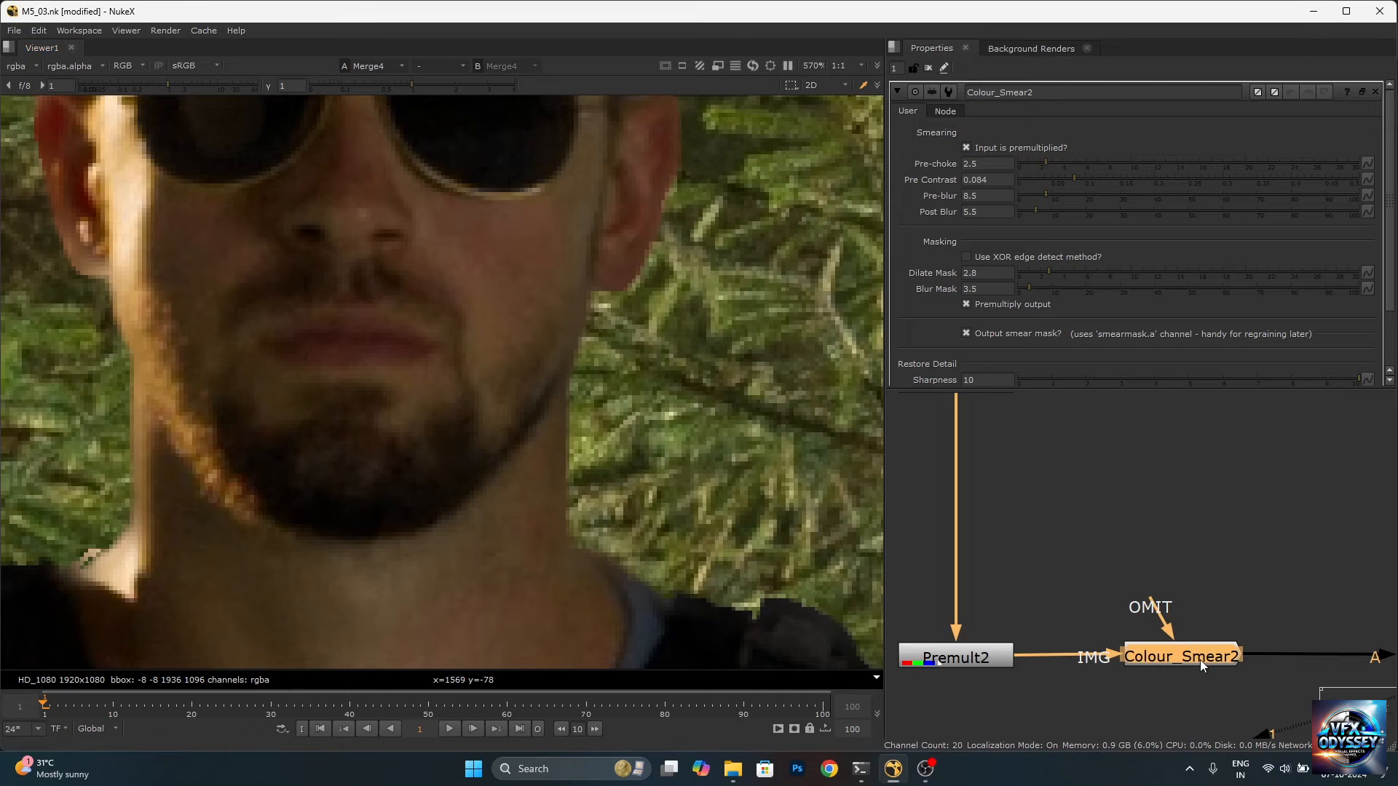
key("d")
key("d")
scroll(582, 539, "up", 5)
key("d")
key("d")
key("d")
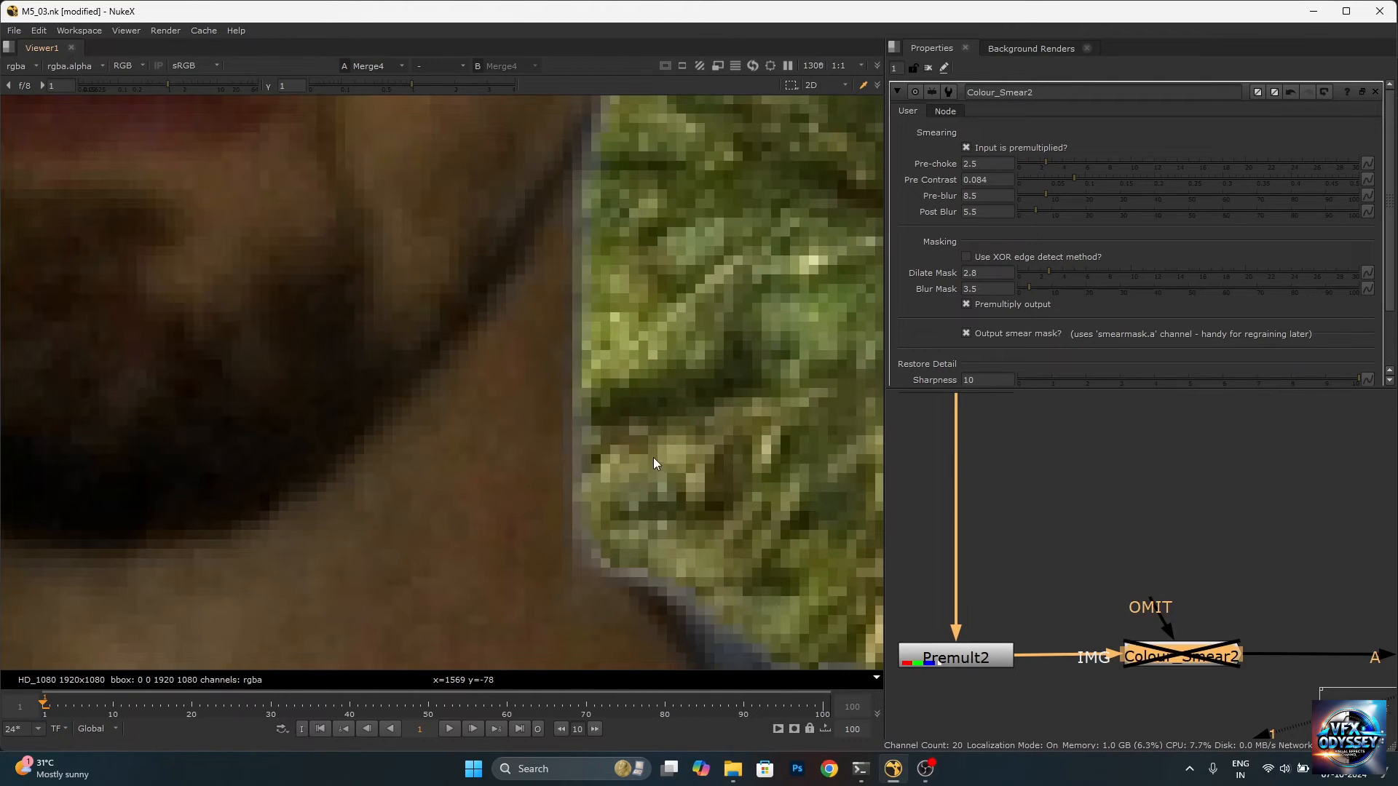
key("d")
scroll(653, 457, "down", 5)
key("d")
key("d")
scroll(182, 513, "down", 6)
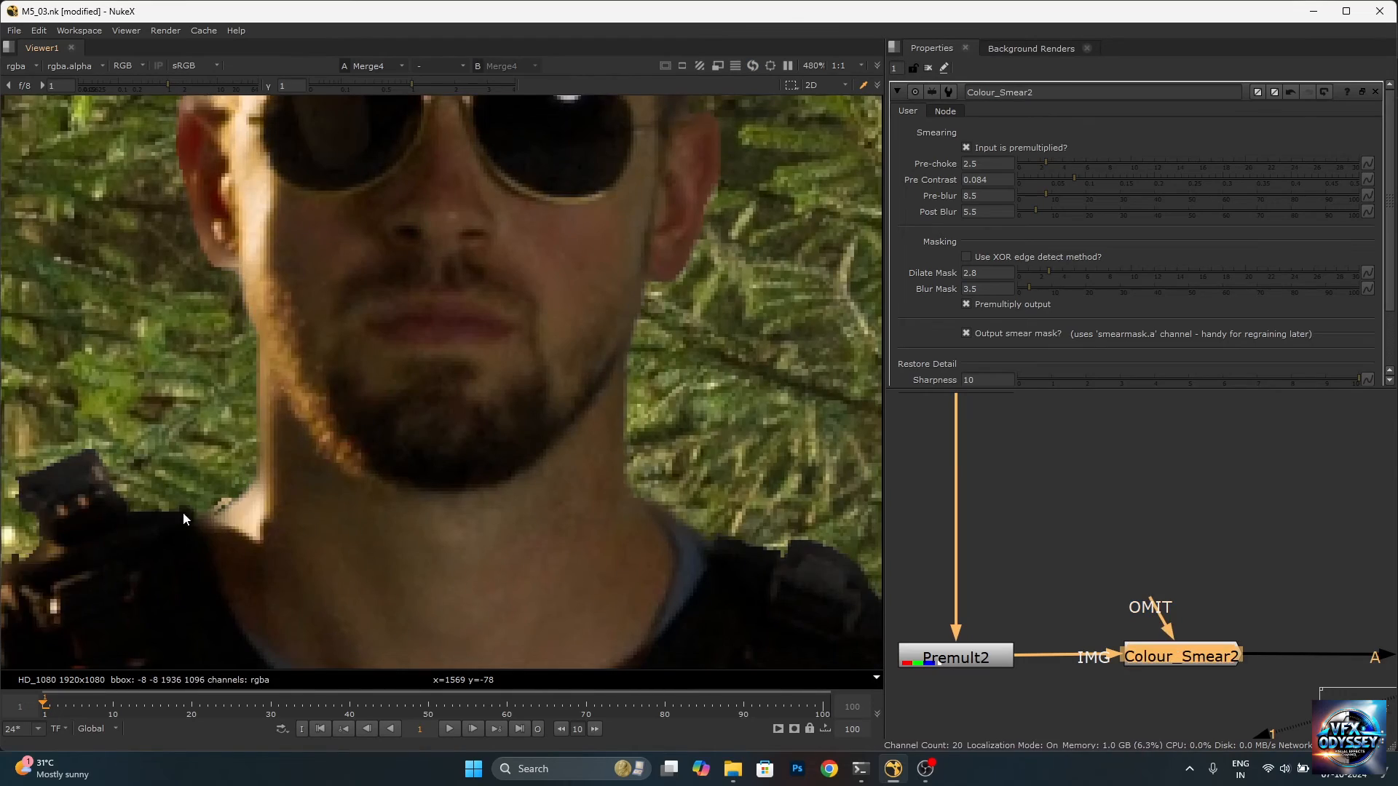
Compare the sleeve and upper arm edge with the Colour_Smear node disabled and enabled.
scroll(301, 535, "up", 4)
scroll(313, 440, "up", 3)
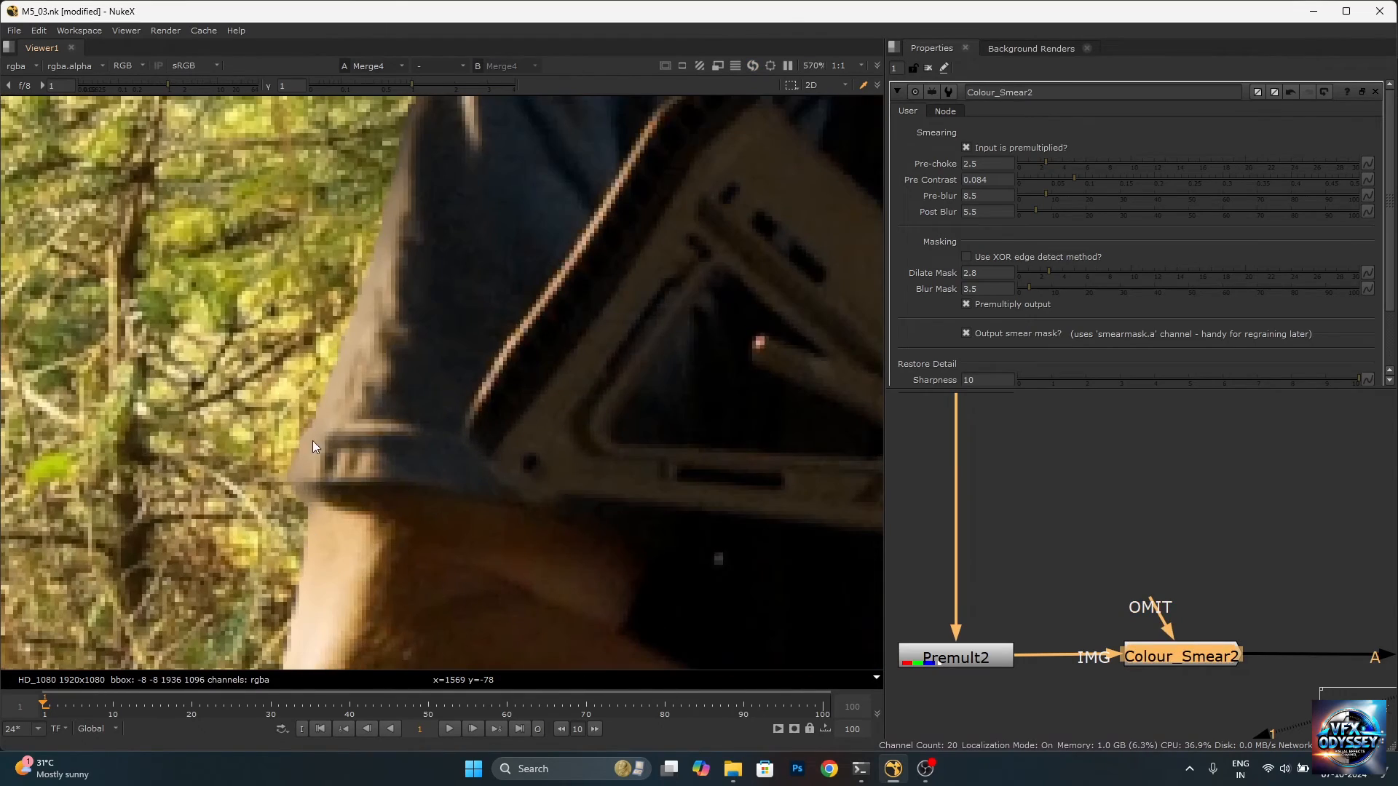
key("d")
key("d")
scroll(402, 536, "down", 3)
scroll(430, 580, "down", 4)
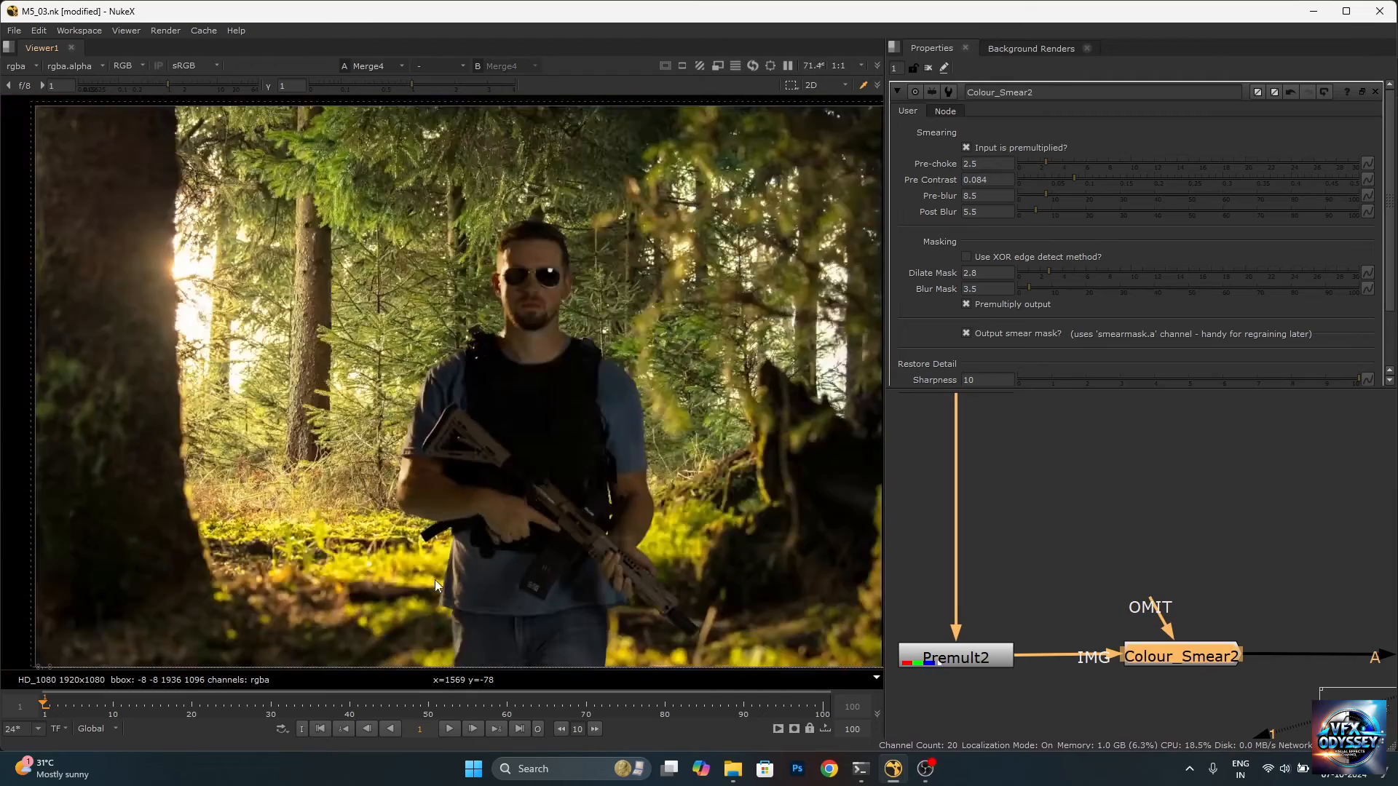
Compare the edges of the vest strap, shirt and jeans with the Colour_Smear node disabled and enabled.
scroll(429, 553, "up", 6)
key("d")
key("d")
scroll(503, 325, "down", 5)
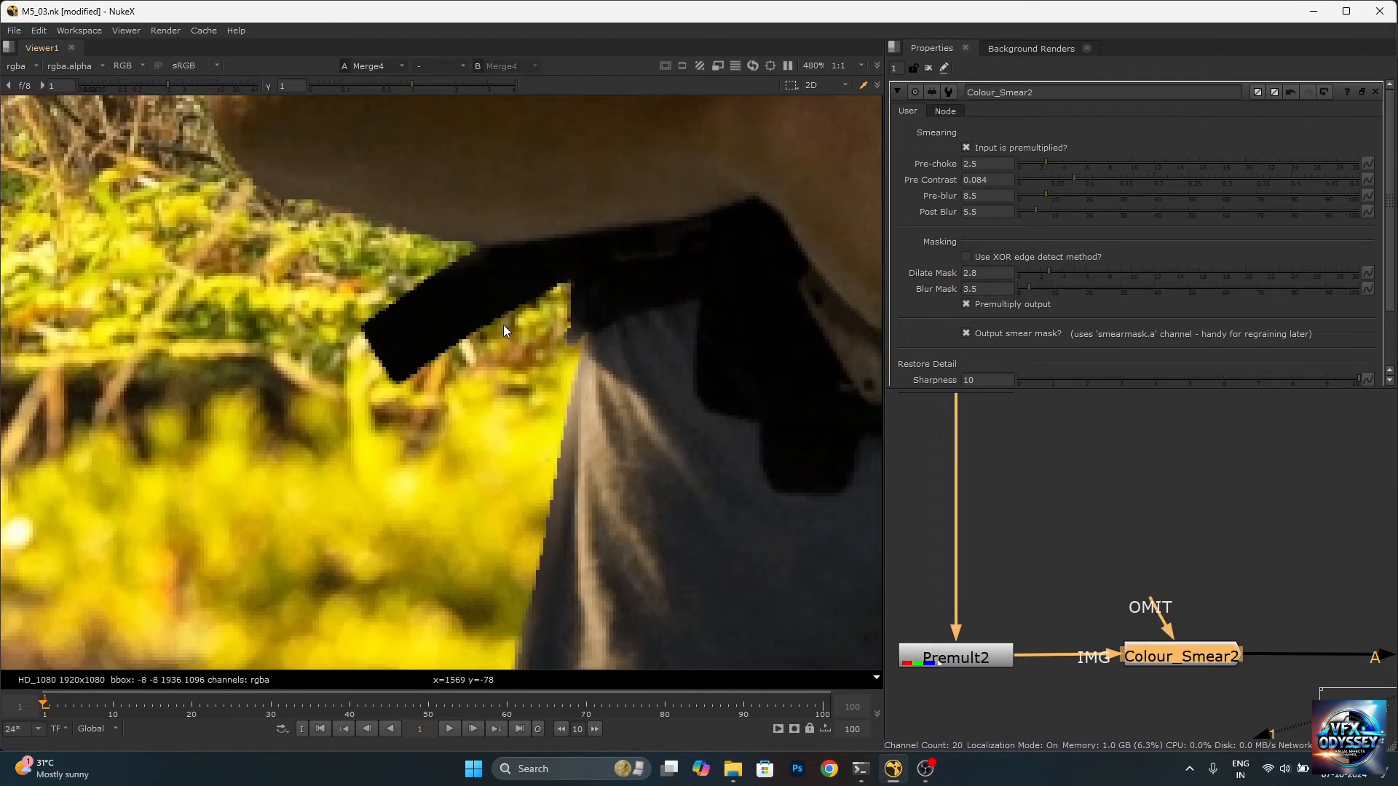
scroll(714, 457, "up", 5)
key("d")
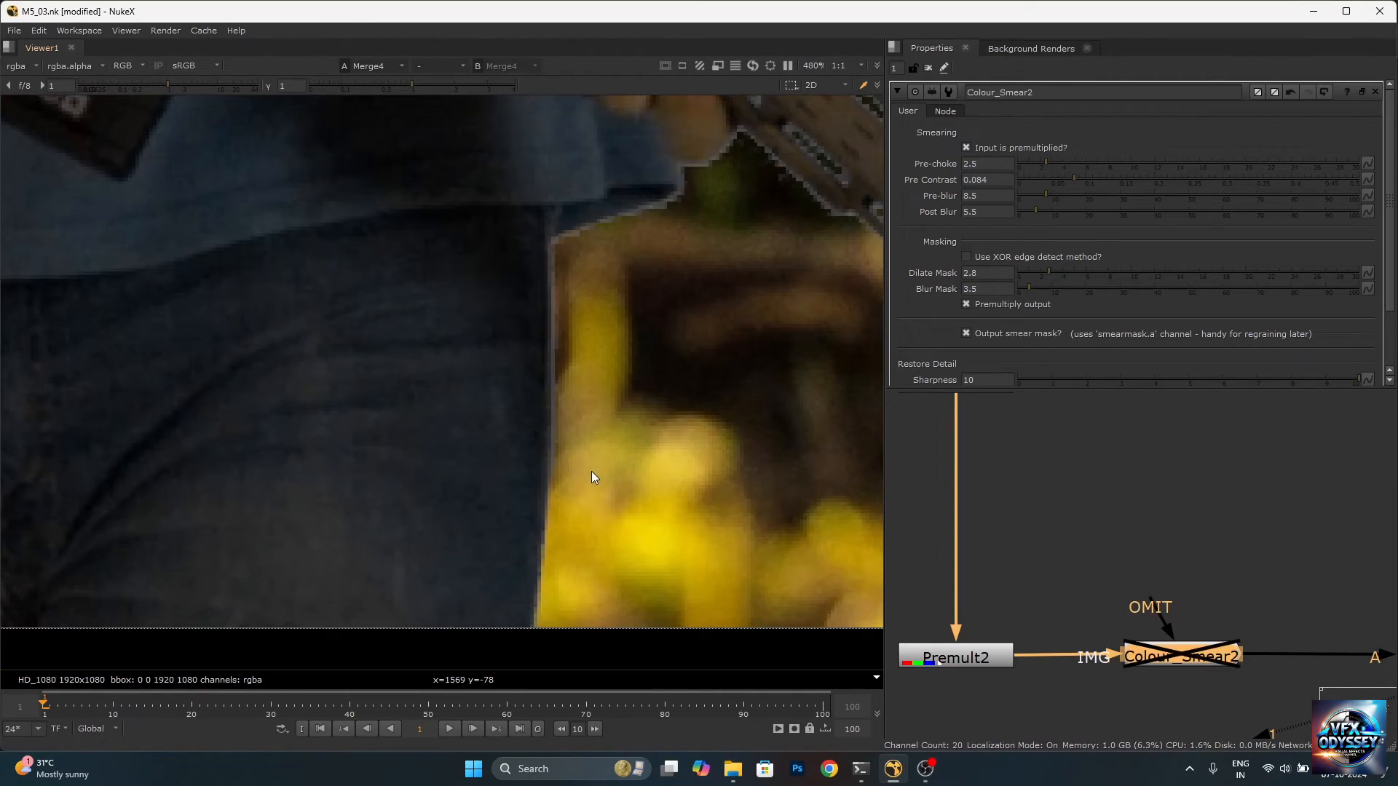
key("d")
Compare the rifle barrel and hand edges with Colour_Smear off and on, leave it enabled and fit the composite in the viewer.
scroll(587, 473, "down", 4)
scroll(737, 356, "up", 4)
scroll(737, 357, "down", 3)
scroll(724, 347, "up", 4)
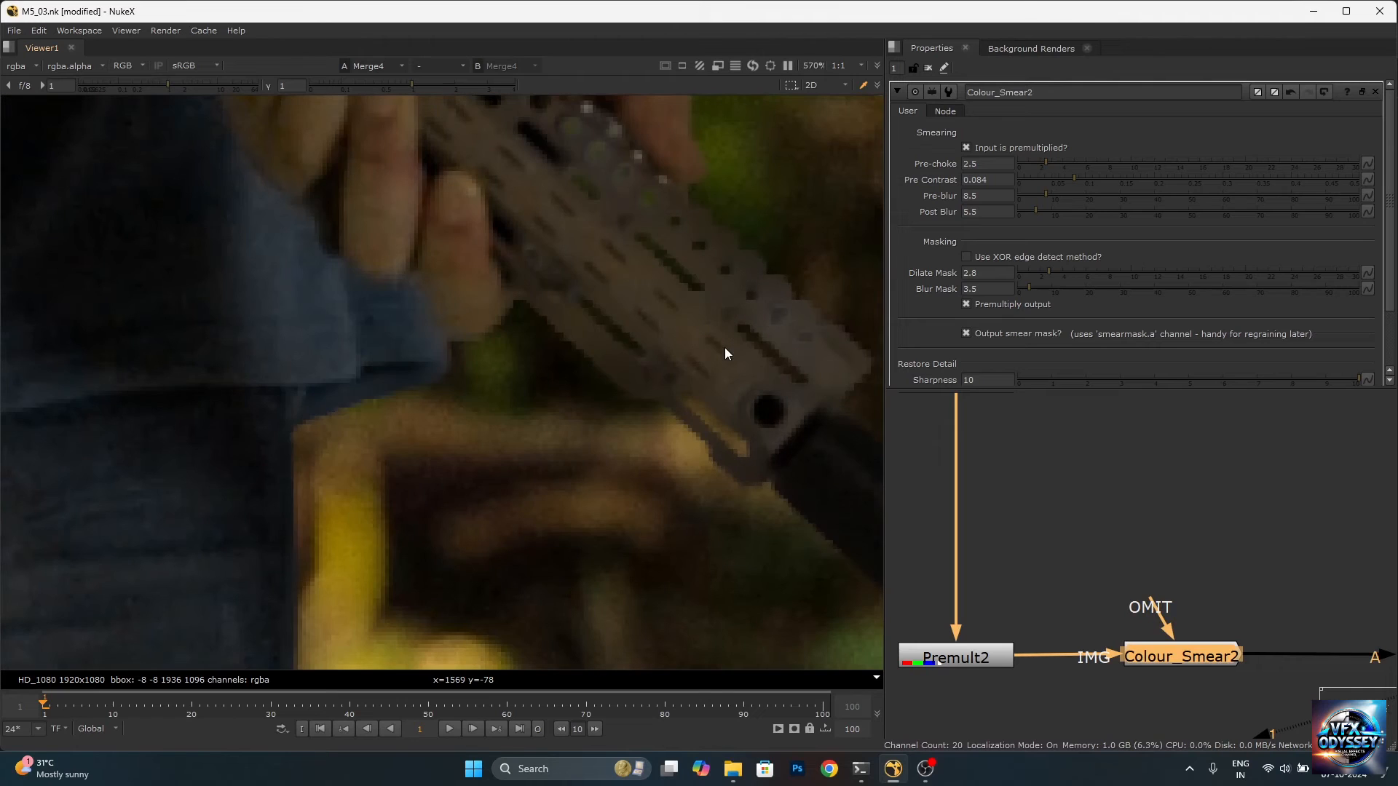
key("d")
key("d")
key("f")
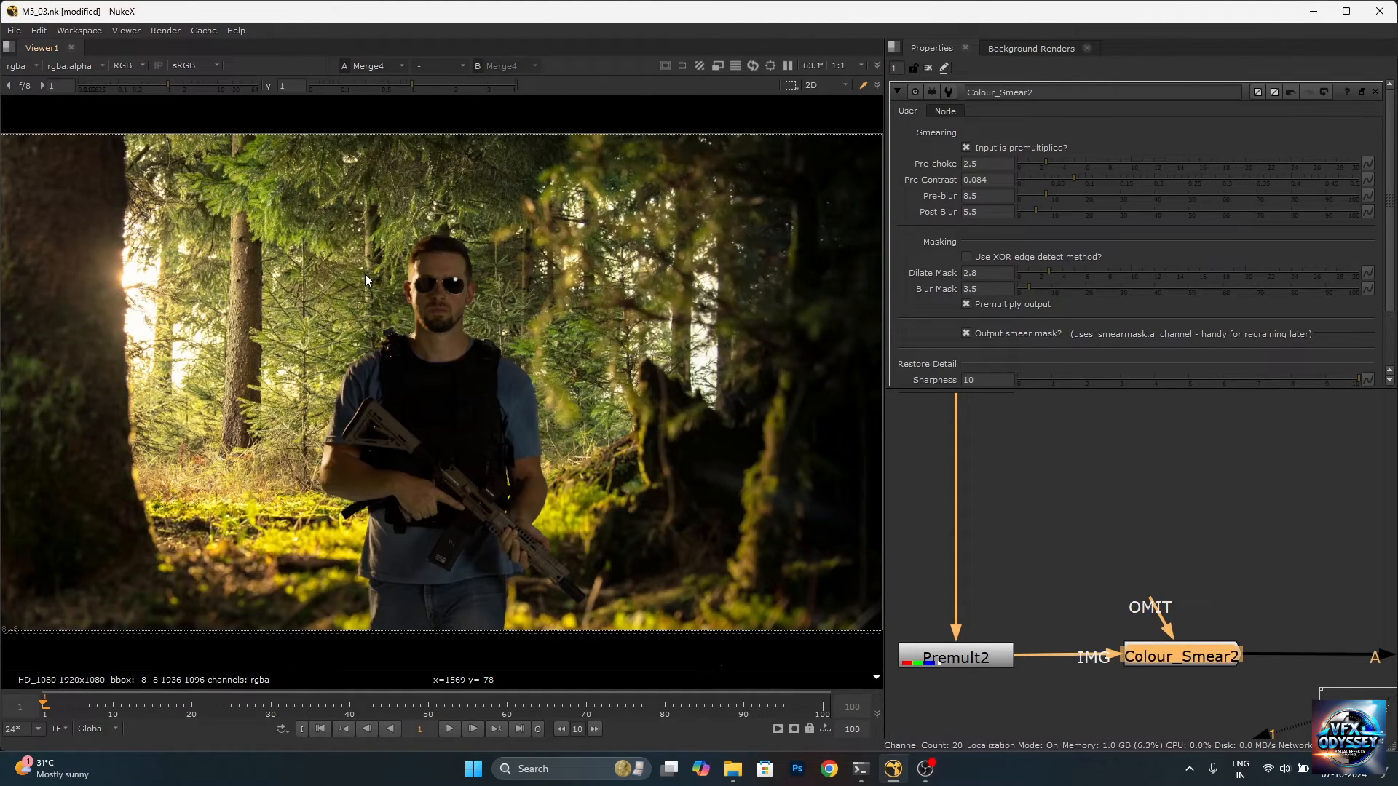
Examine the smeared composite around the head, face, shoulder and arm against the forest background.
scroll(408, 270, "up", 5)
scroll(444, 264, "up", 2)
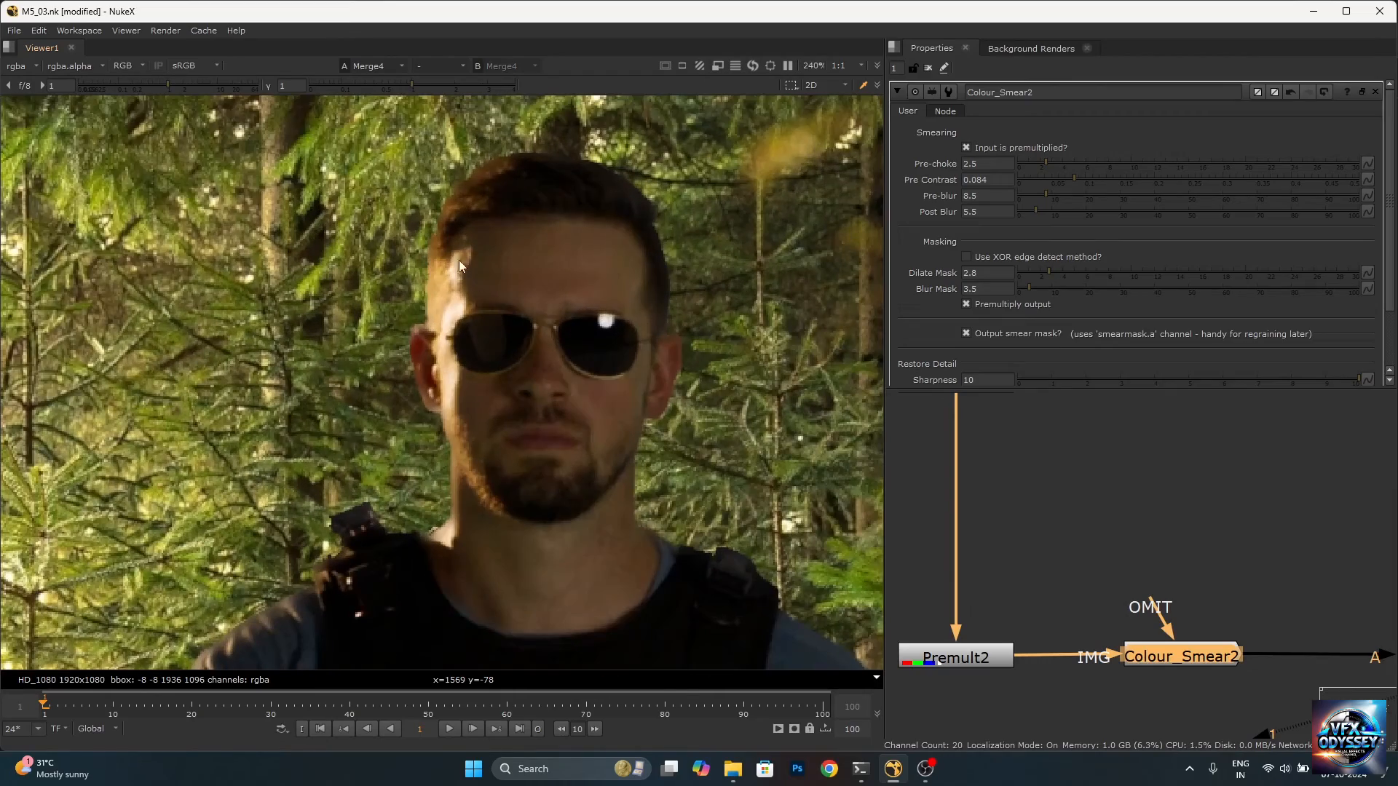
scroll(469, 299, "down", 6)
scroll(329, 513, "up", 5)
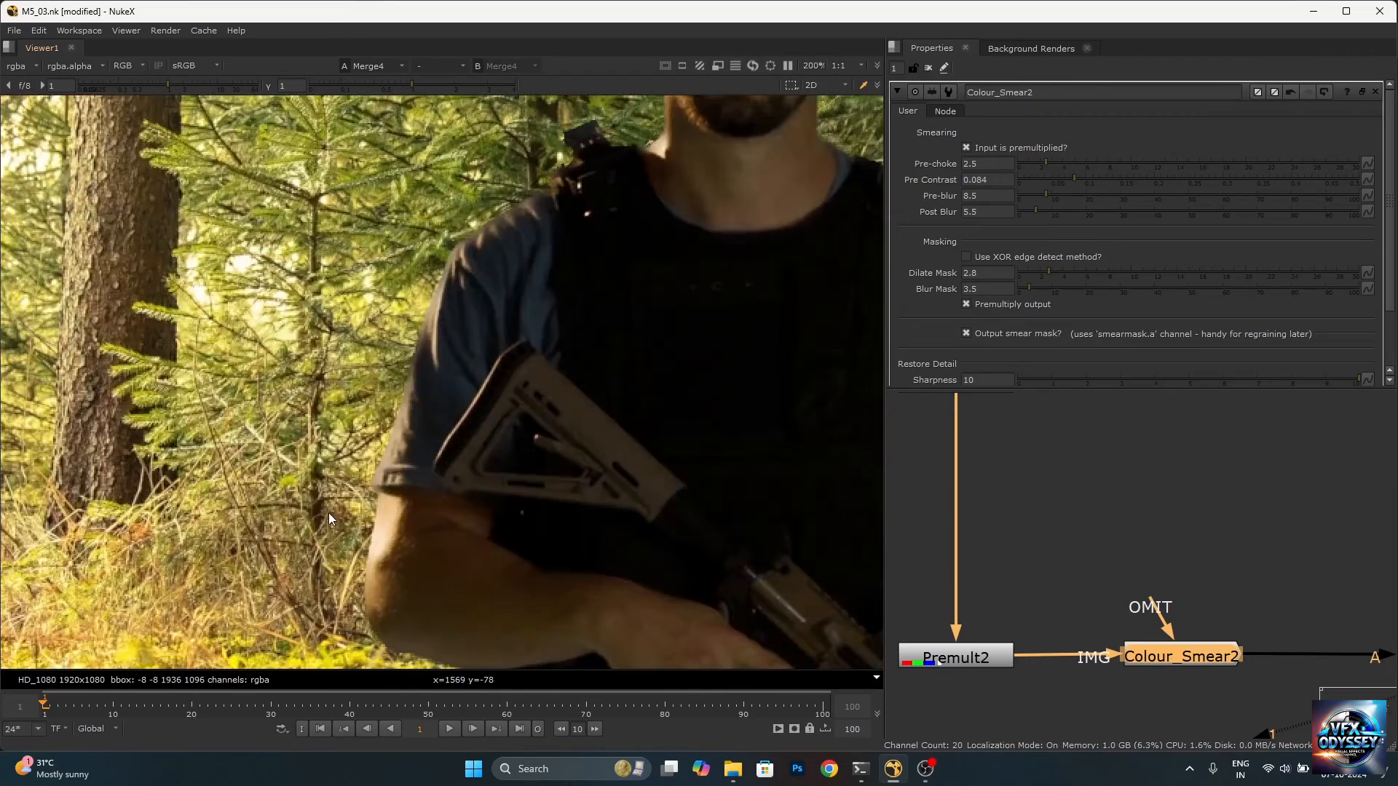
scroll(382, 519, "down", 5)
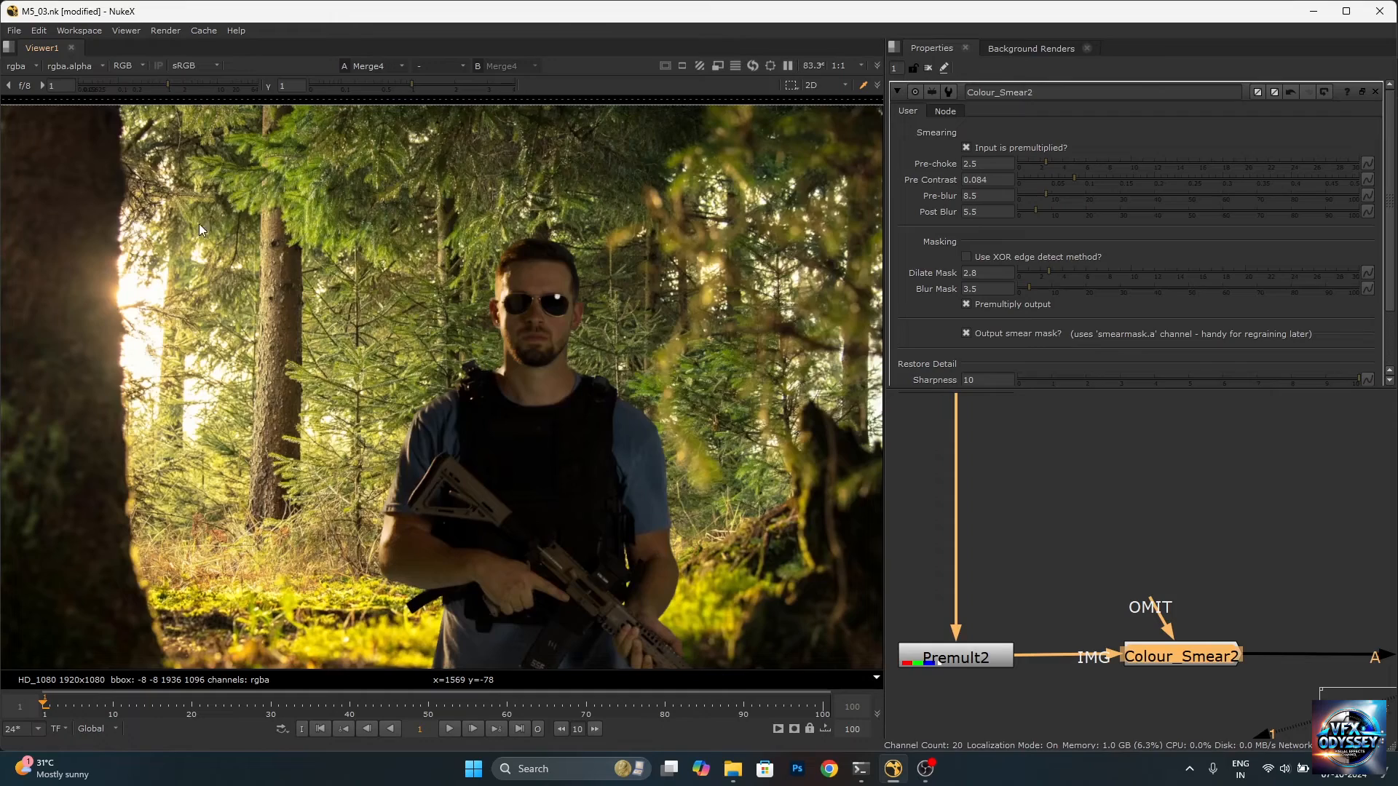
scroll(233, 345, "down", 2)
scroll(163, 331, "up", 3)
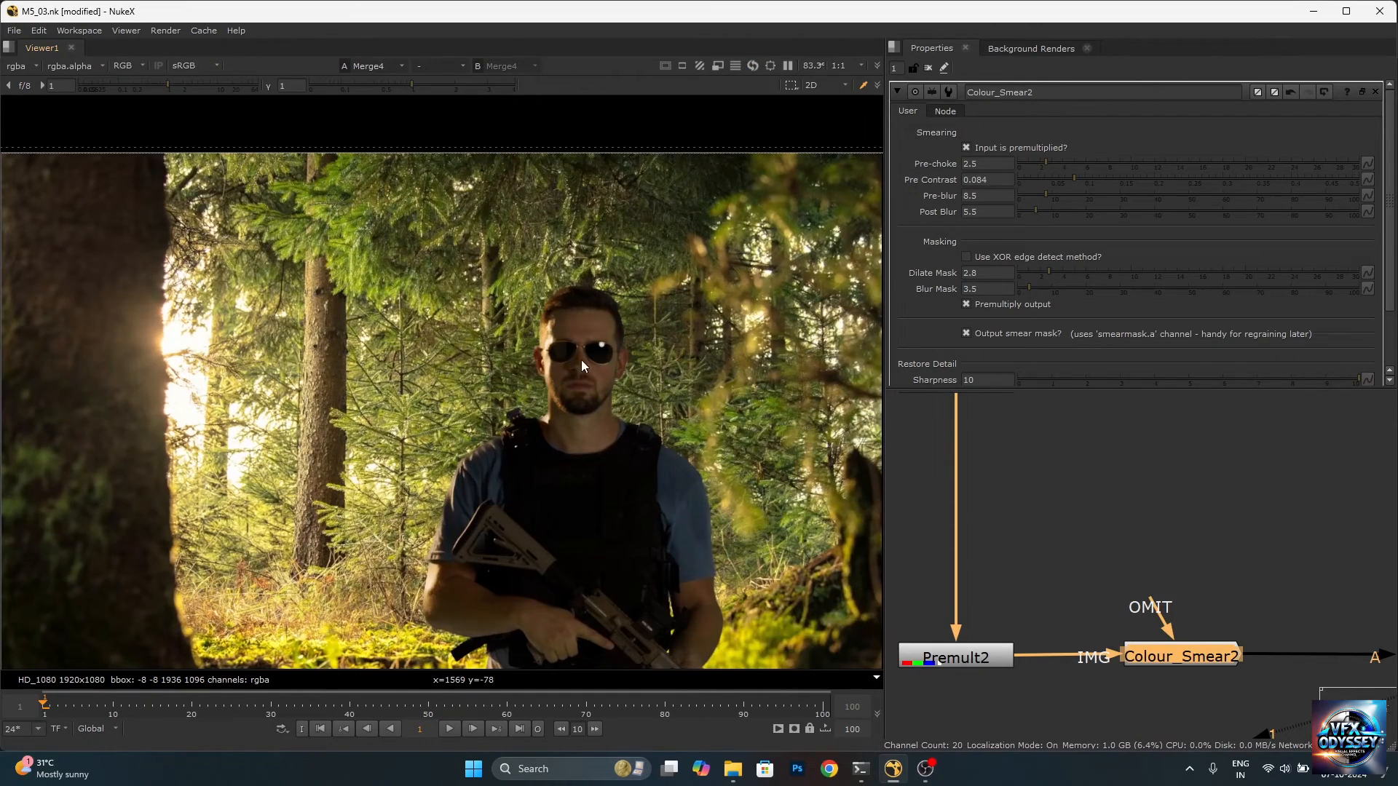
scroll(572, 361, "up", 5)
scroll(534, 377, "up", 4)
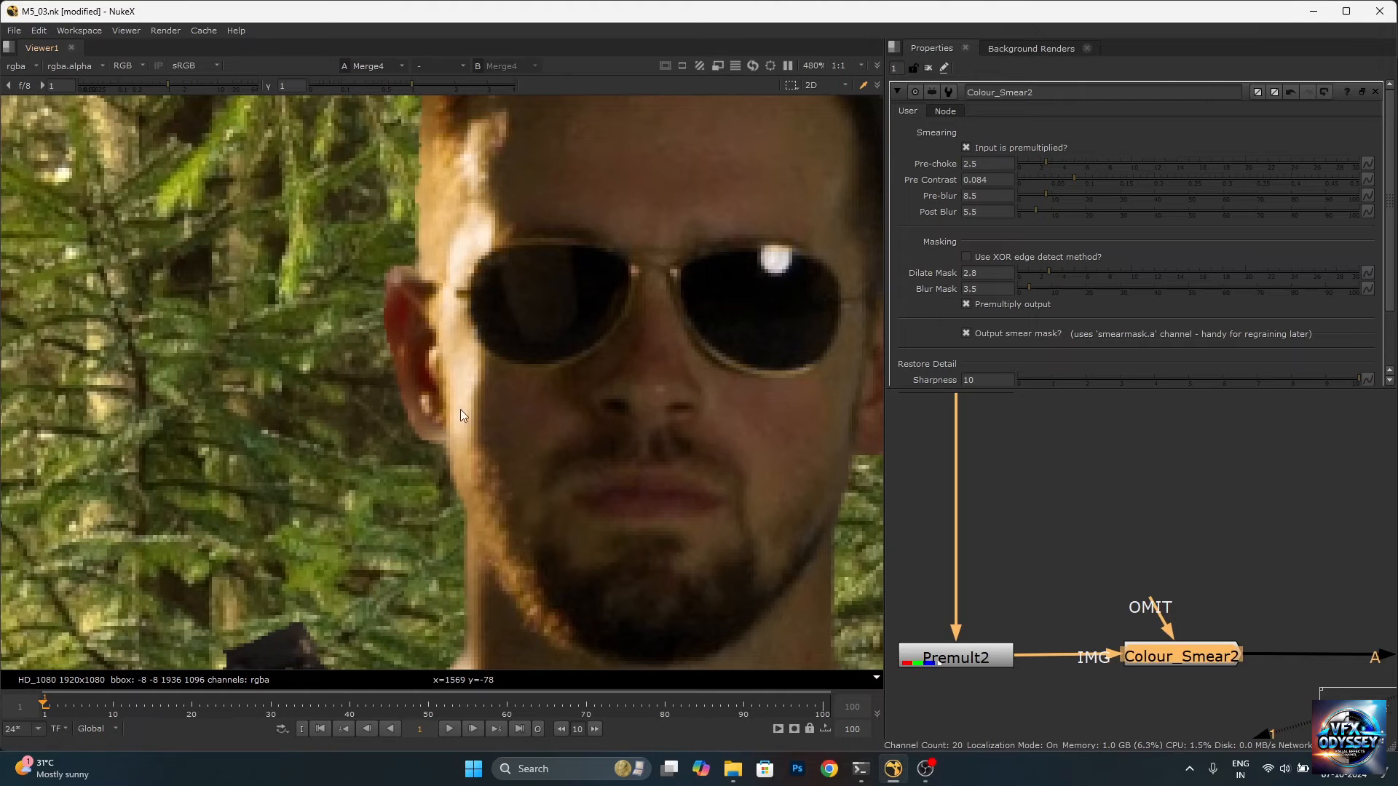
Add a Grade node under the forest background's Read node.
scroll(482, 365, "down", 9)
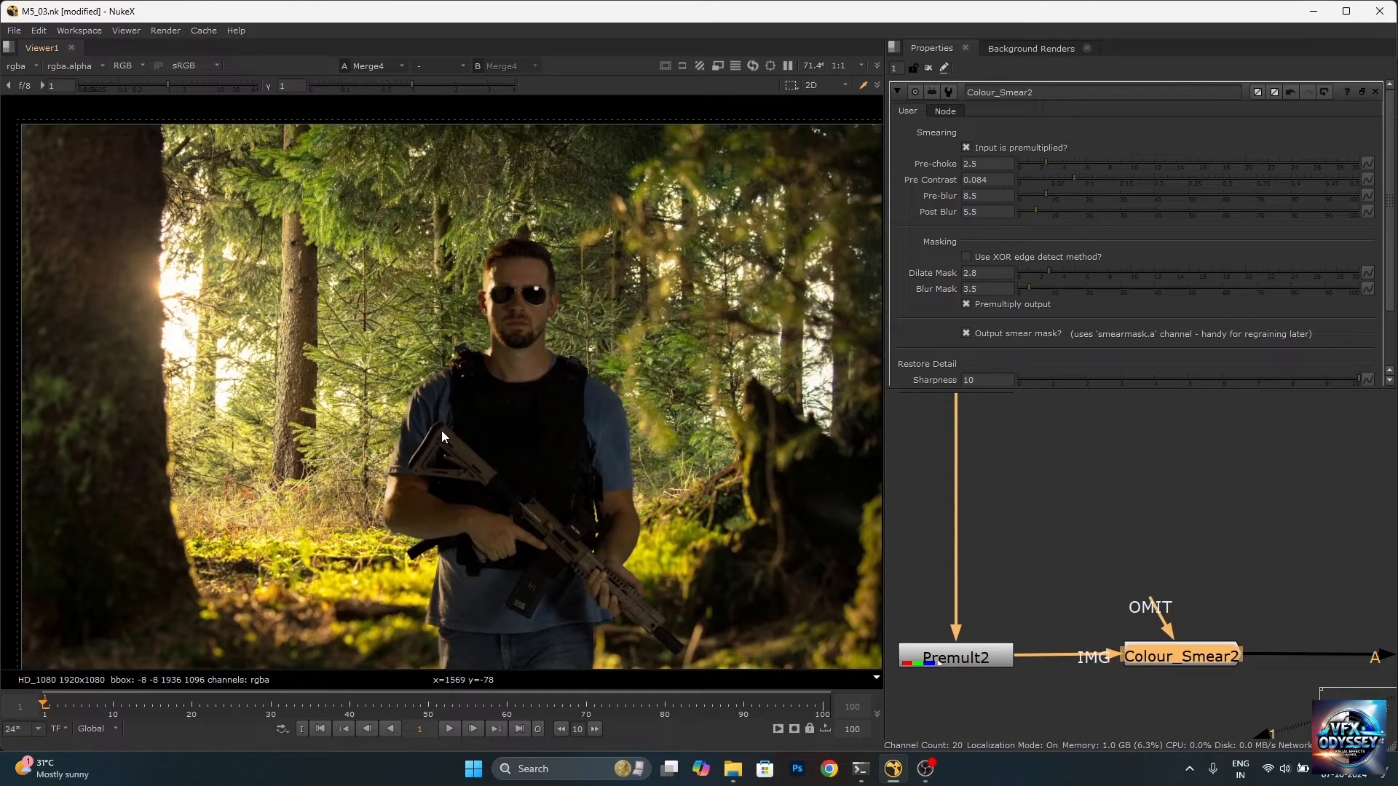
scroll(467, 408, "down", 2)
scroll(1162, 574, "down", 5)
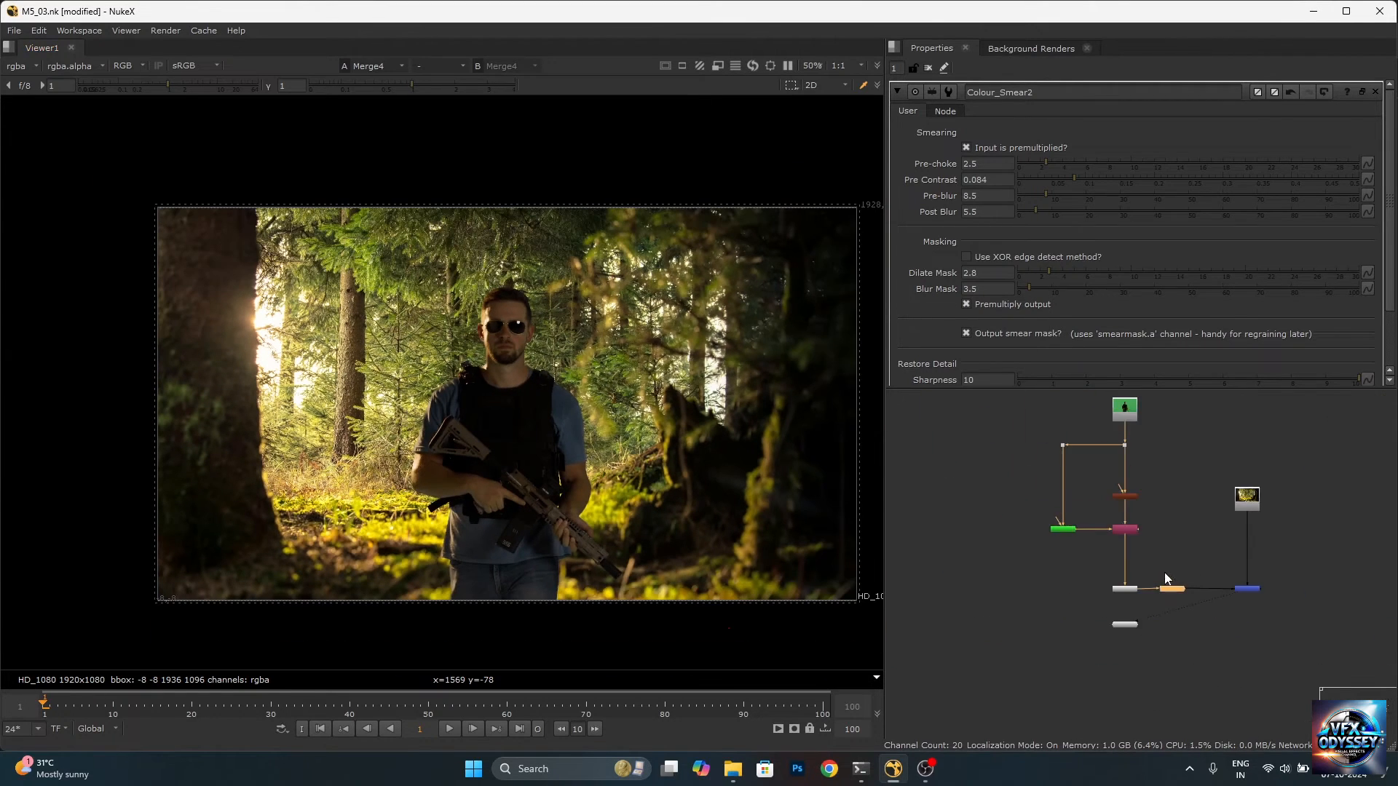
scroll(1247, 504, "up", 5)
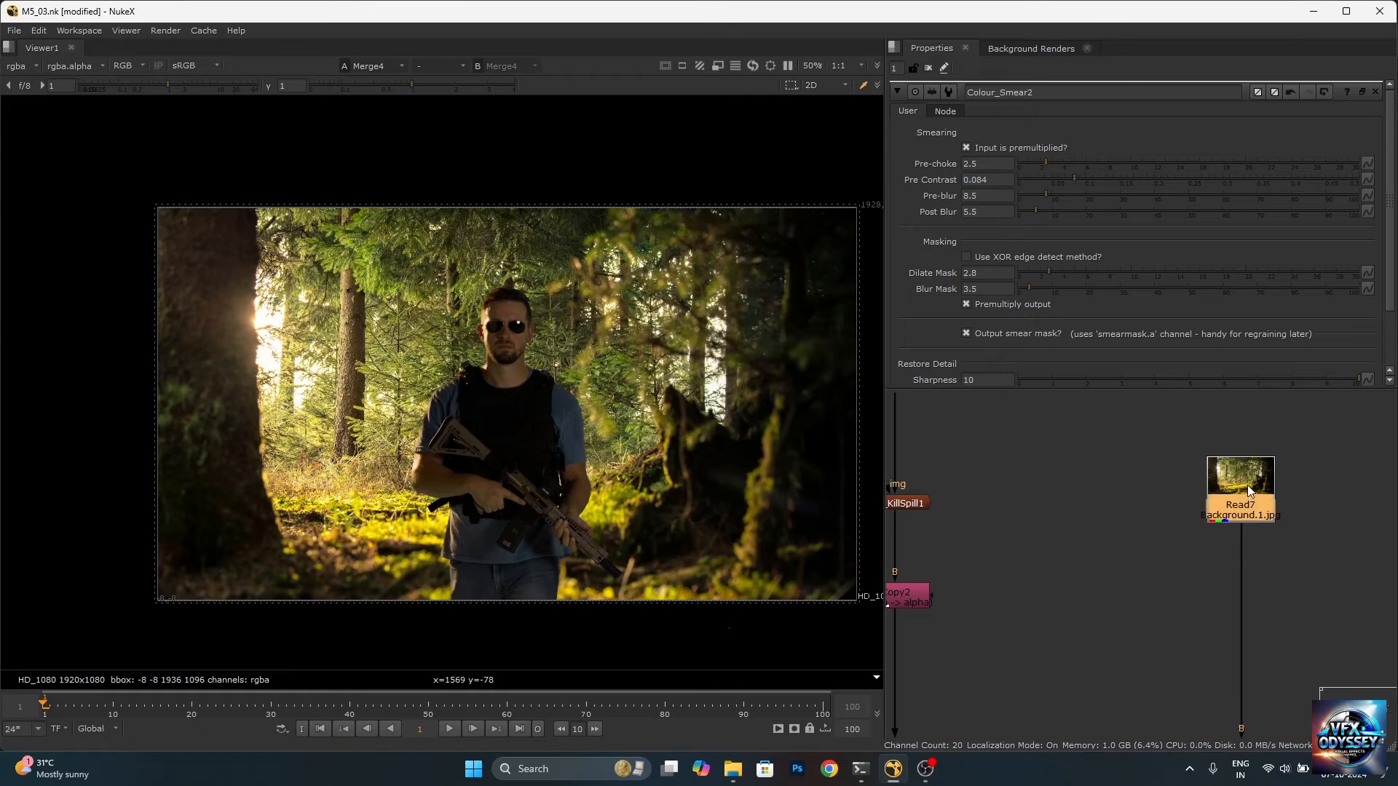
key("g")
left_click_drag(1244, 528, 1242, 557)
scroll(315, 404, "up", 2)
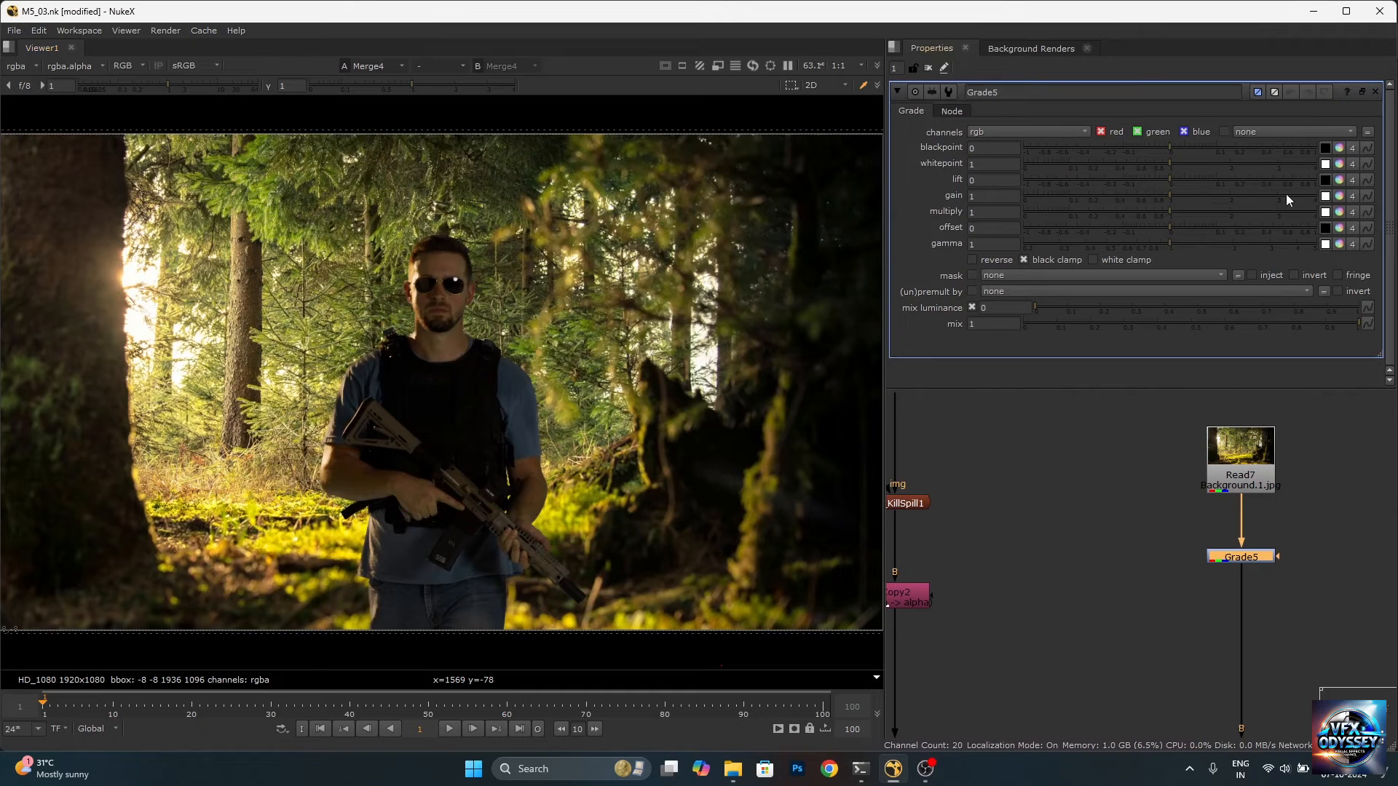
Split the Grade's gain into separate channels and warm the background with red 2.12, green 0.74 and blue 0.075.
left_click(1339, 196)
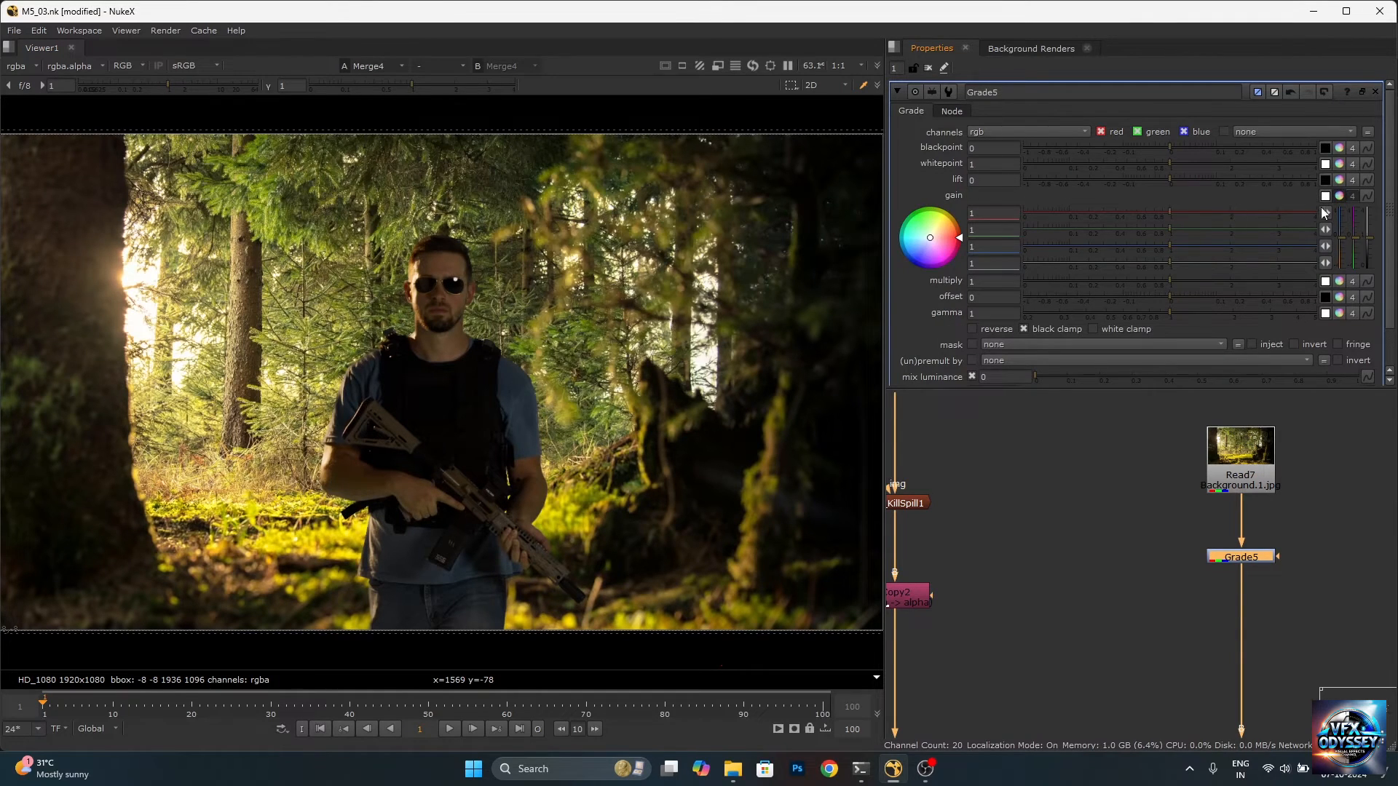
mouse_move(1169, 212)
left_mouse_down()
mouse_move(1138, 212)
mouse_move(1211, 206)
mouse_move(1156, 247)
mouse_move(1093, 256)
left_mouse_up()
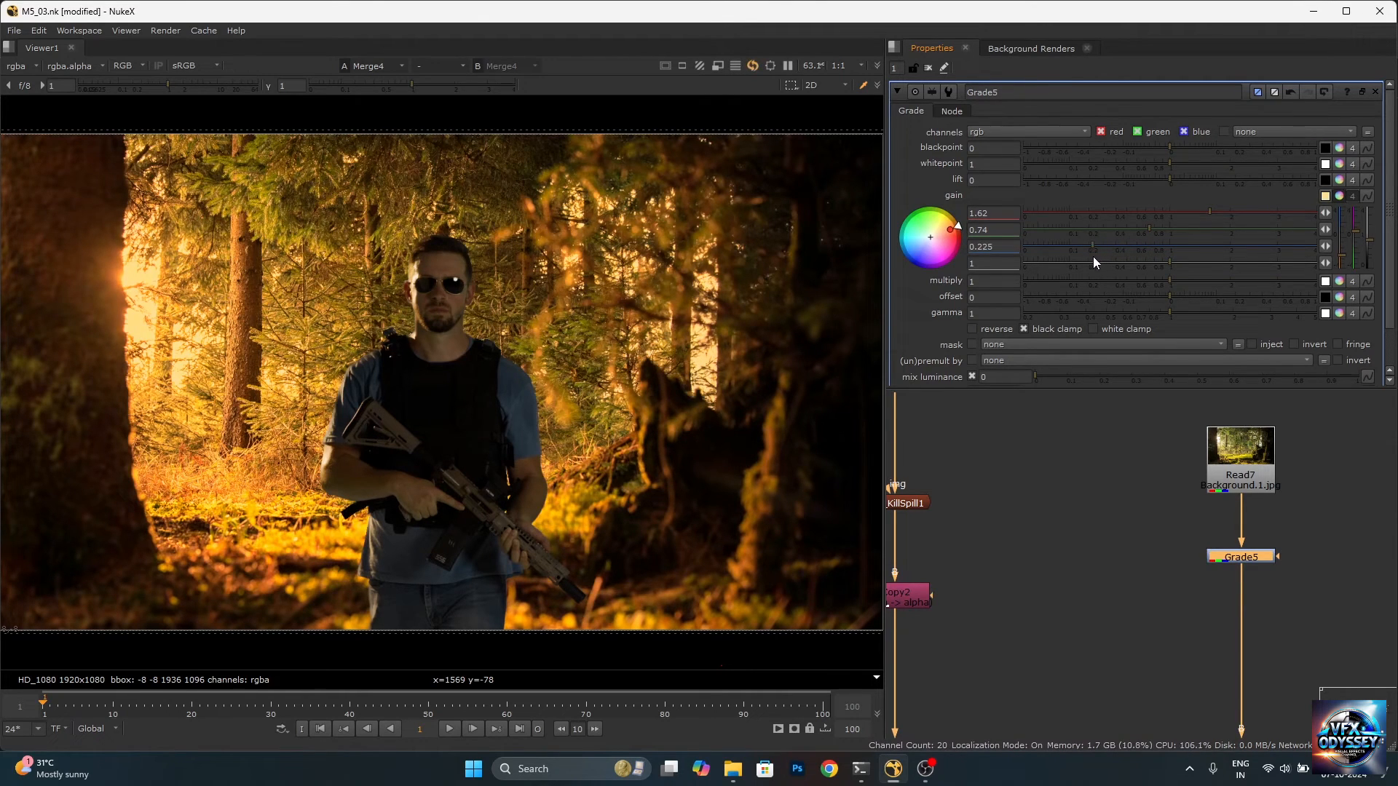
left_click_drag(1212, 217, 1237, 213)
scroll(1109, 296, "down", 1)
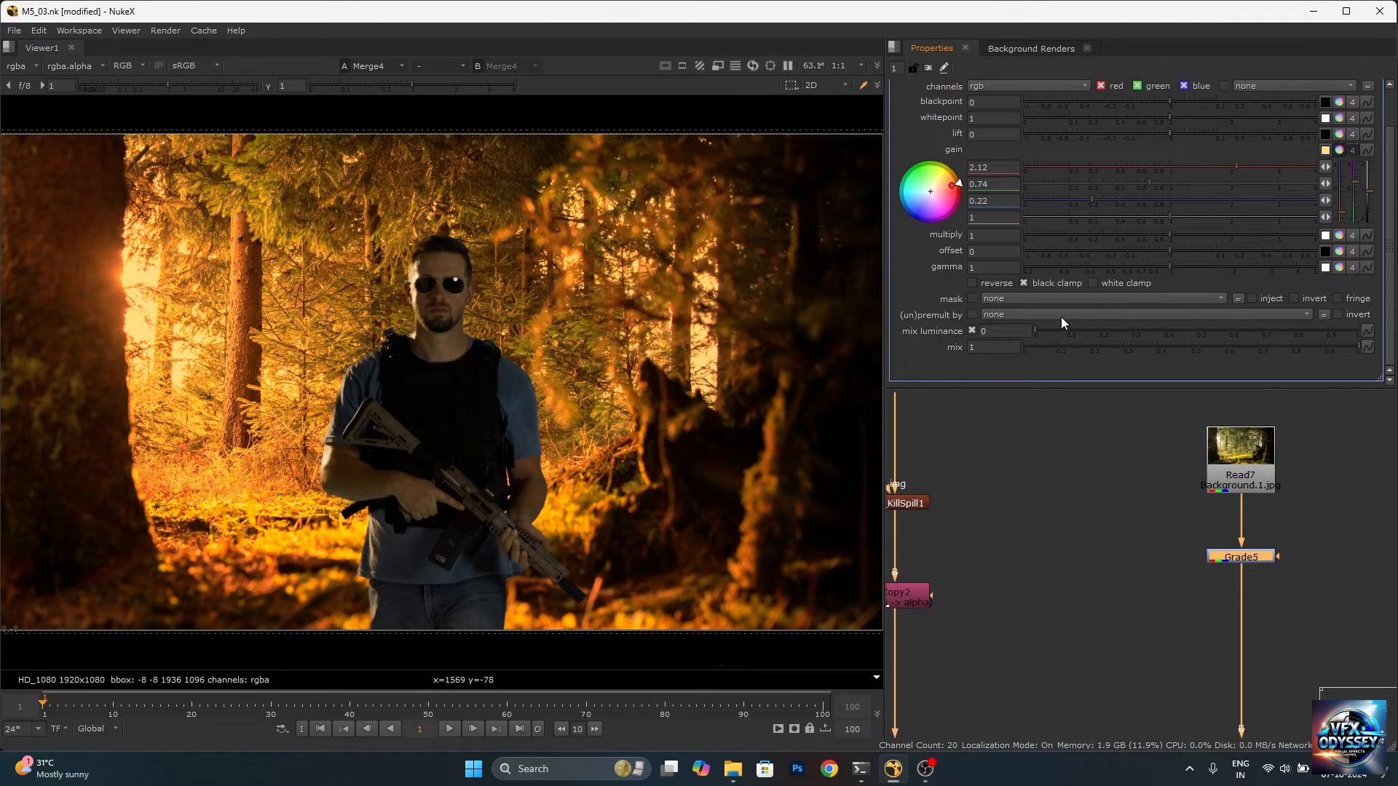
scroll(1061, 317, "up", 1)
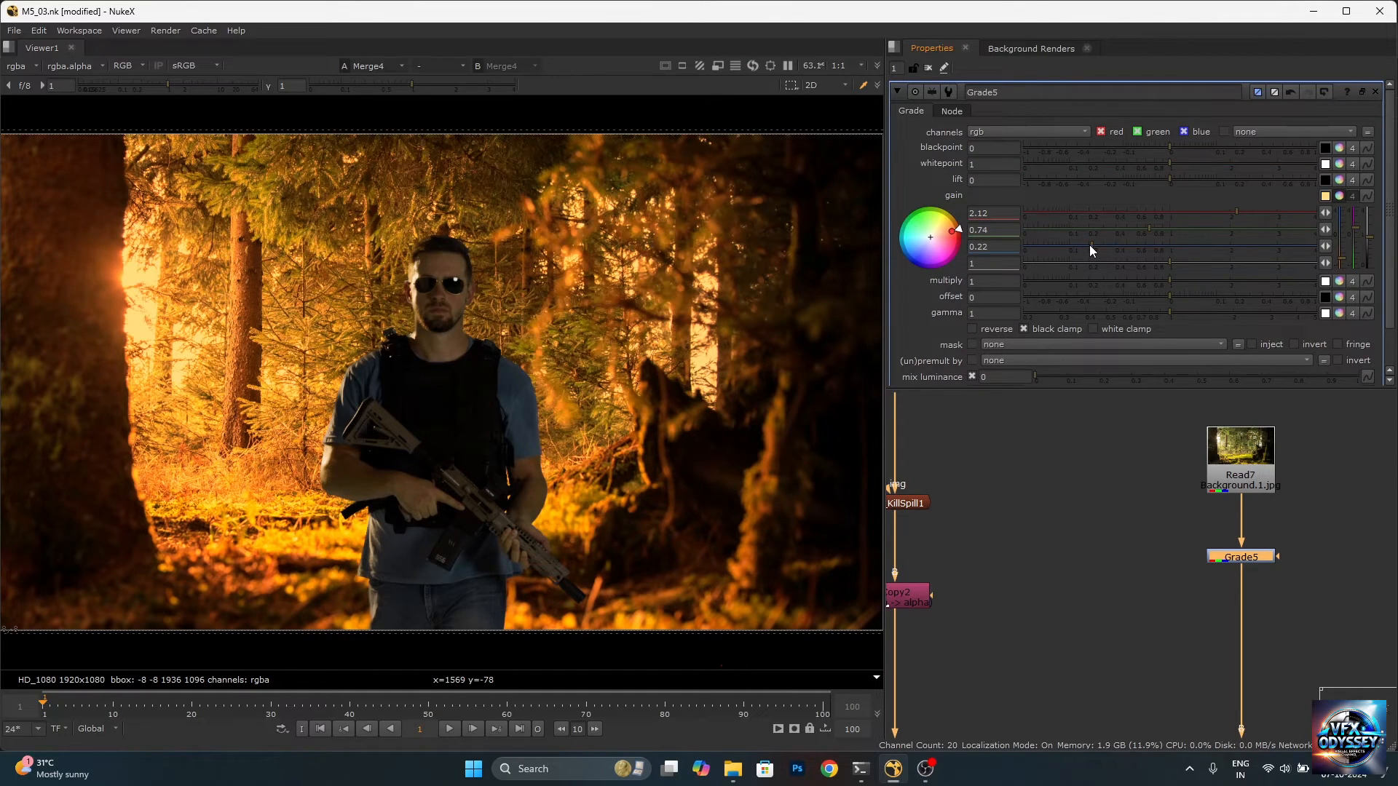
left_click_drag(1089, 245, 1066, 243)
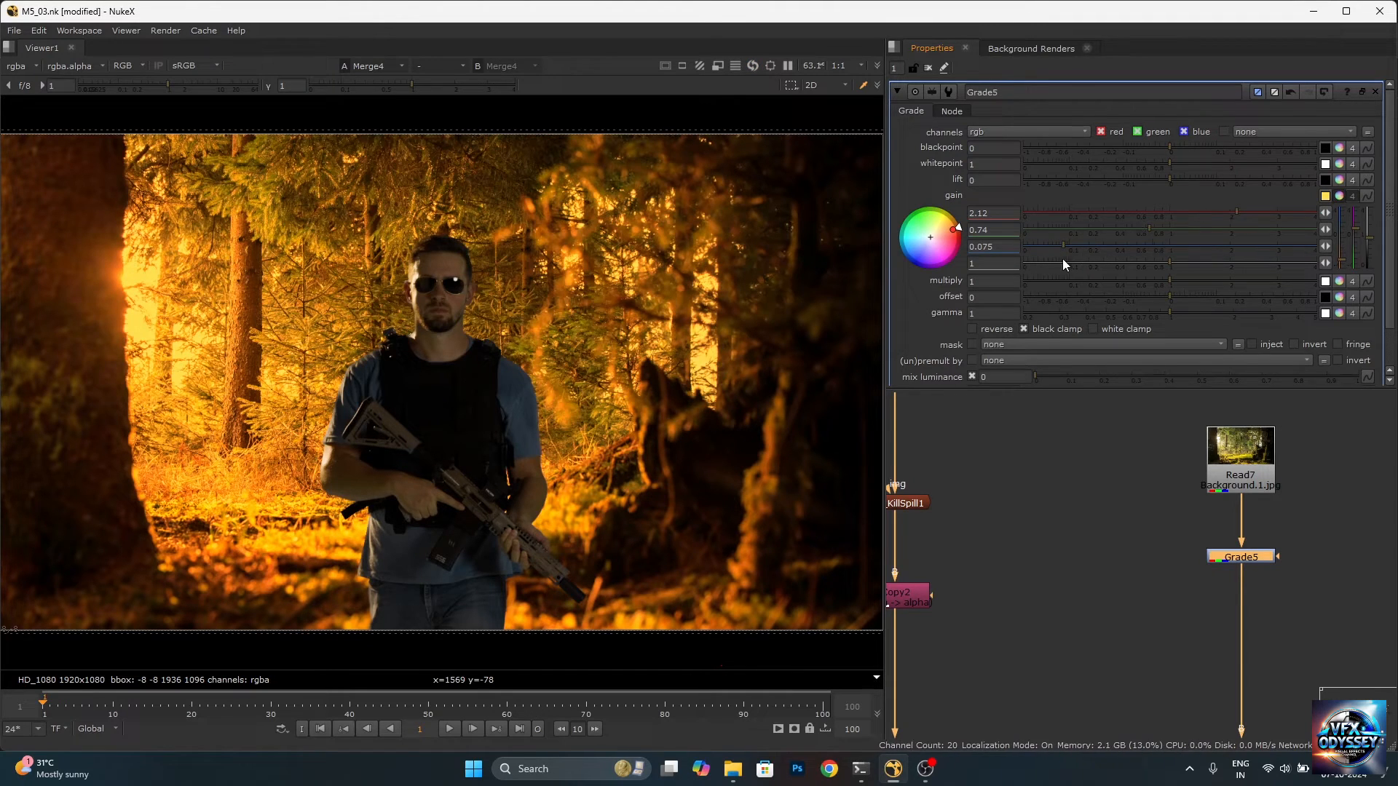
Refine the background Grade's gain to red 1.7, green 0.56 and blue 0.085.
left_click(988, 247)
left_click(1007, 251)
left_click_drag(1147, 227, 1134, 233)
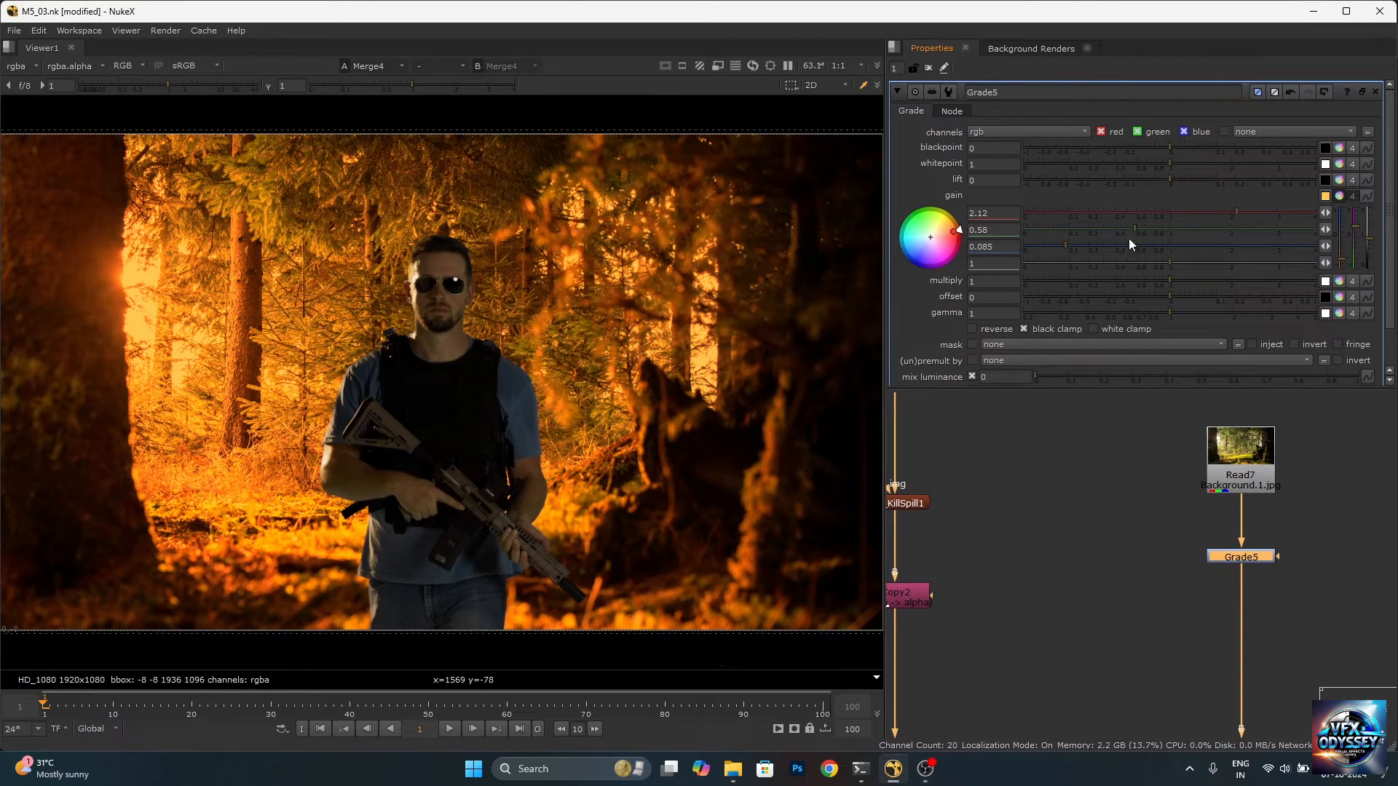
left_click_drag(1134, 235, 1133, 229)
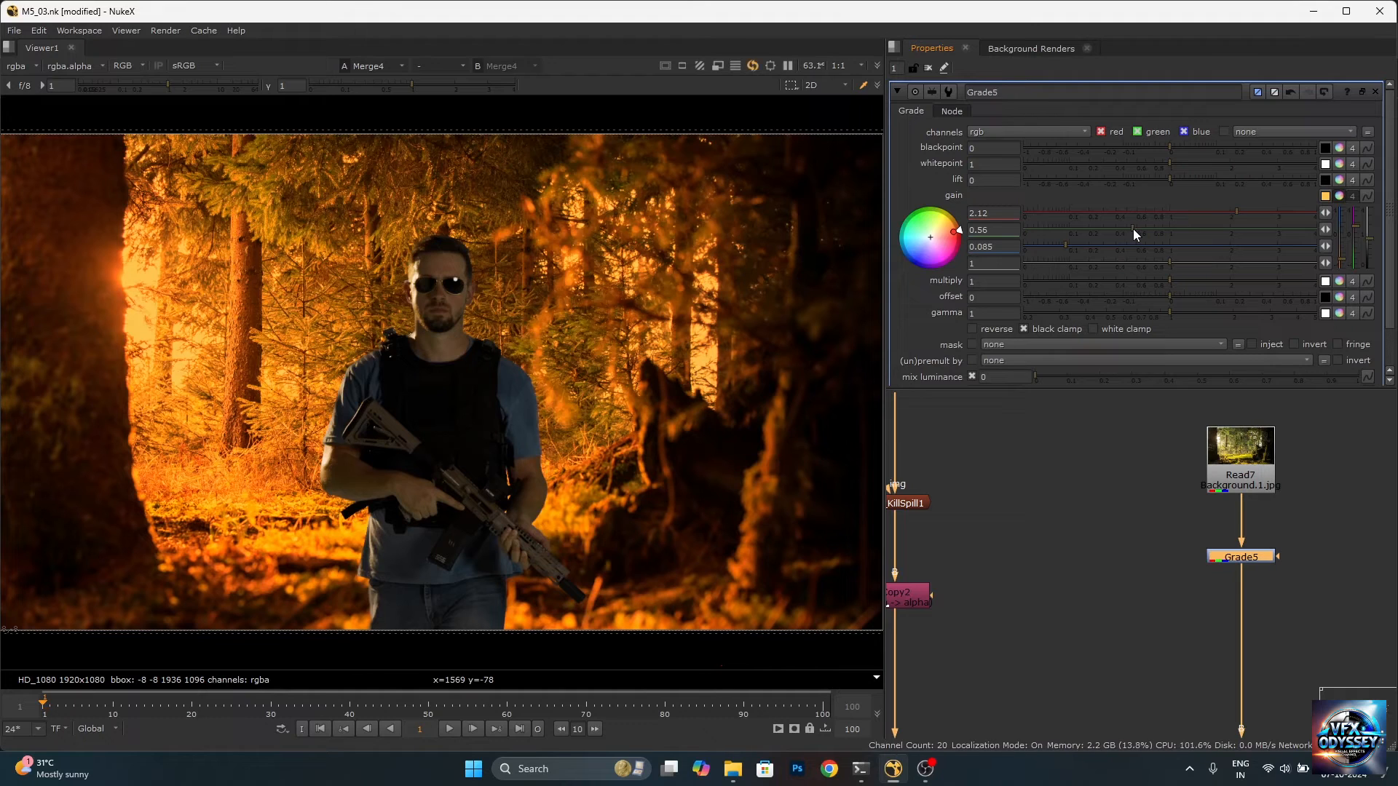
left_click_drag(1242, 217, 1215, 221)
scroll(476, 313, "down", 3)
scroll(491, 304, "up", 6)
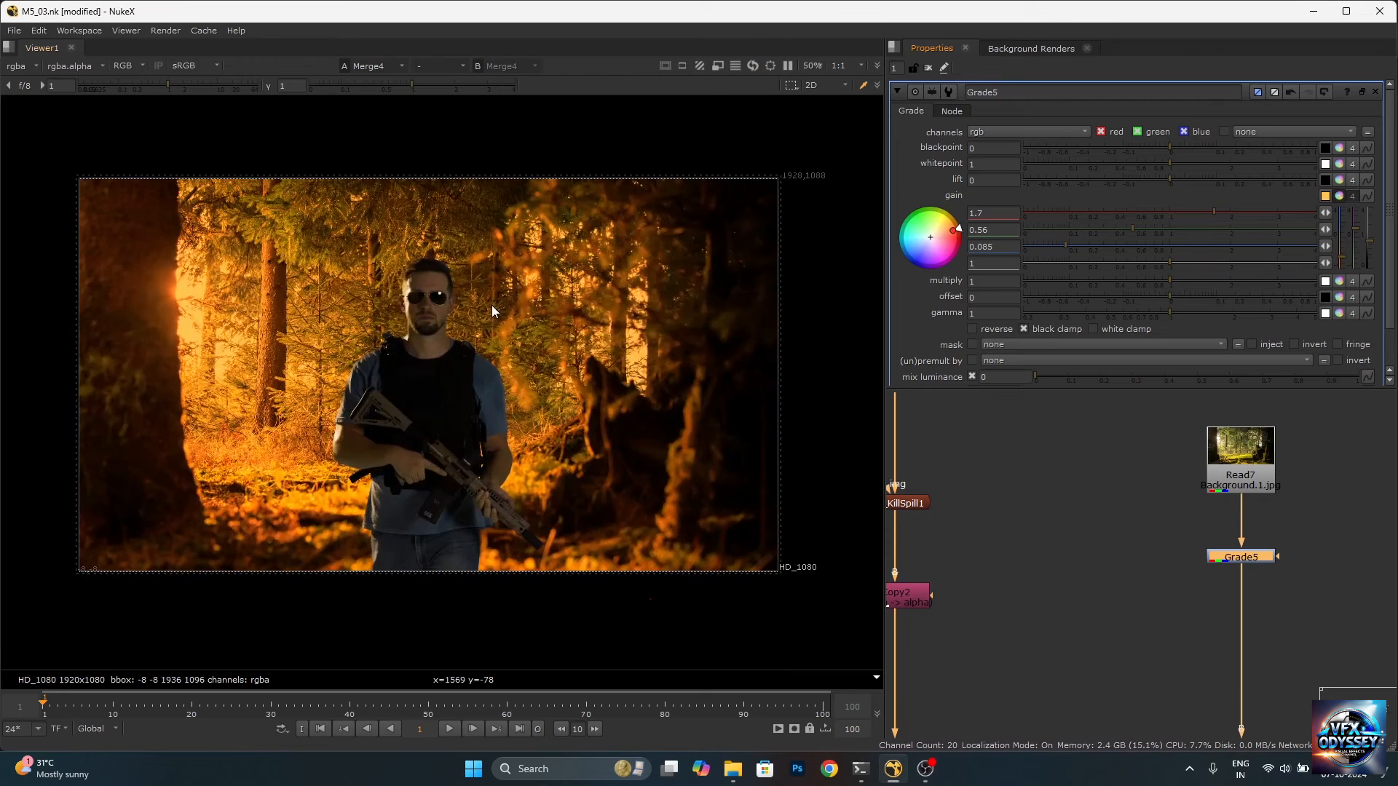
scroll(475, 291, "down", 4)
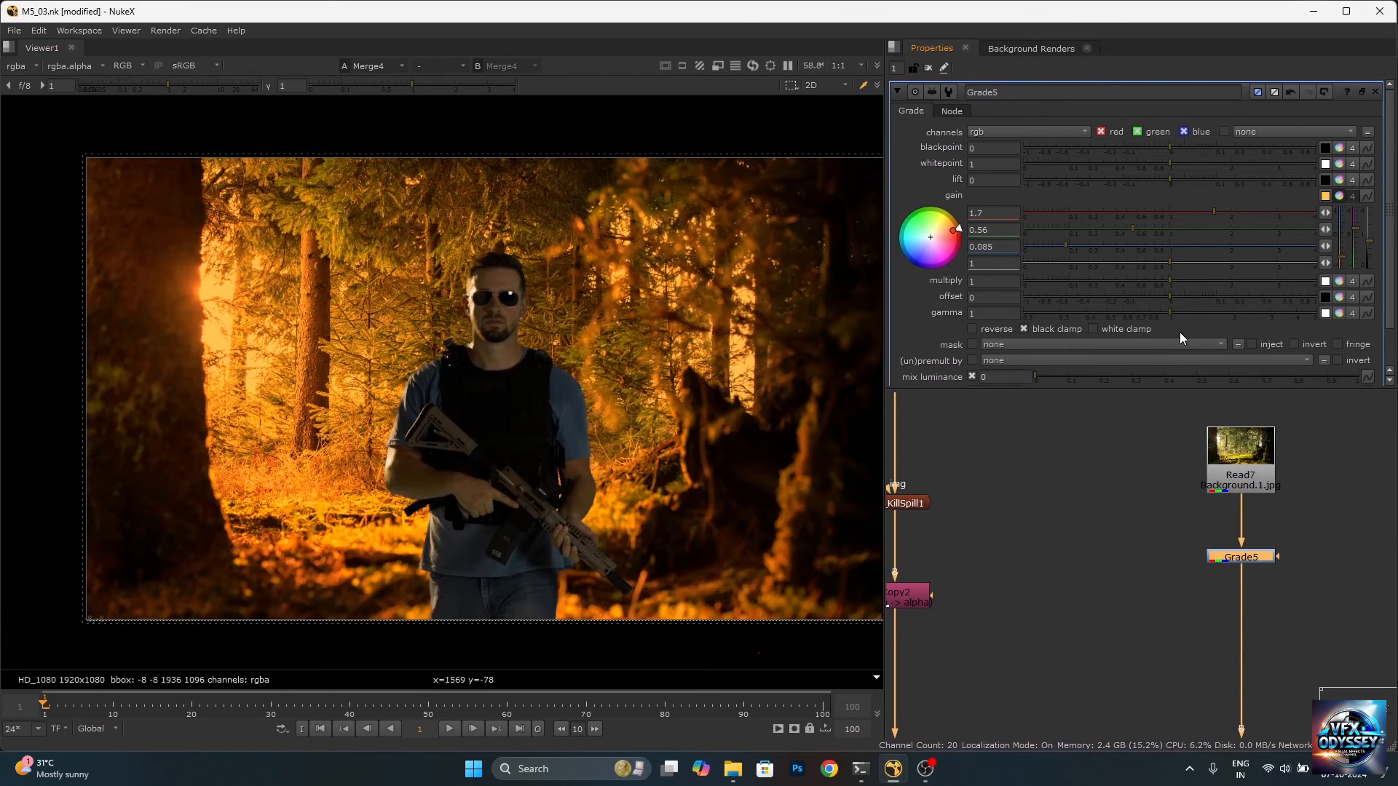
Reduce the background Grade's mix to 0.5.
scroll(1195, 332, "down", 1)
left_click_drag(1356, 345, 1231, 337)
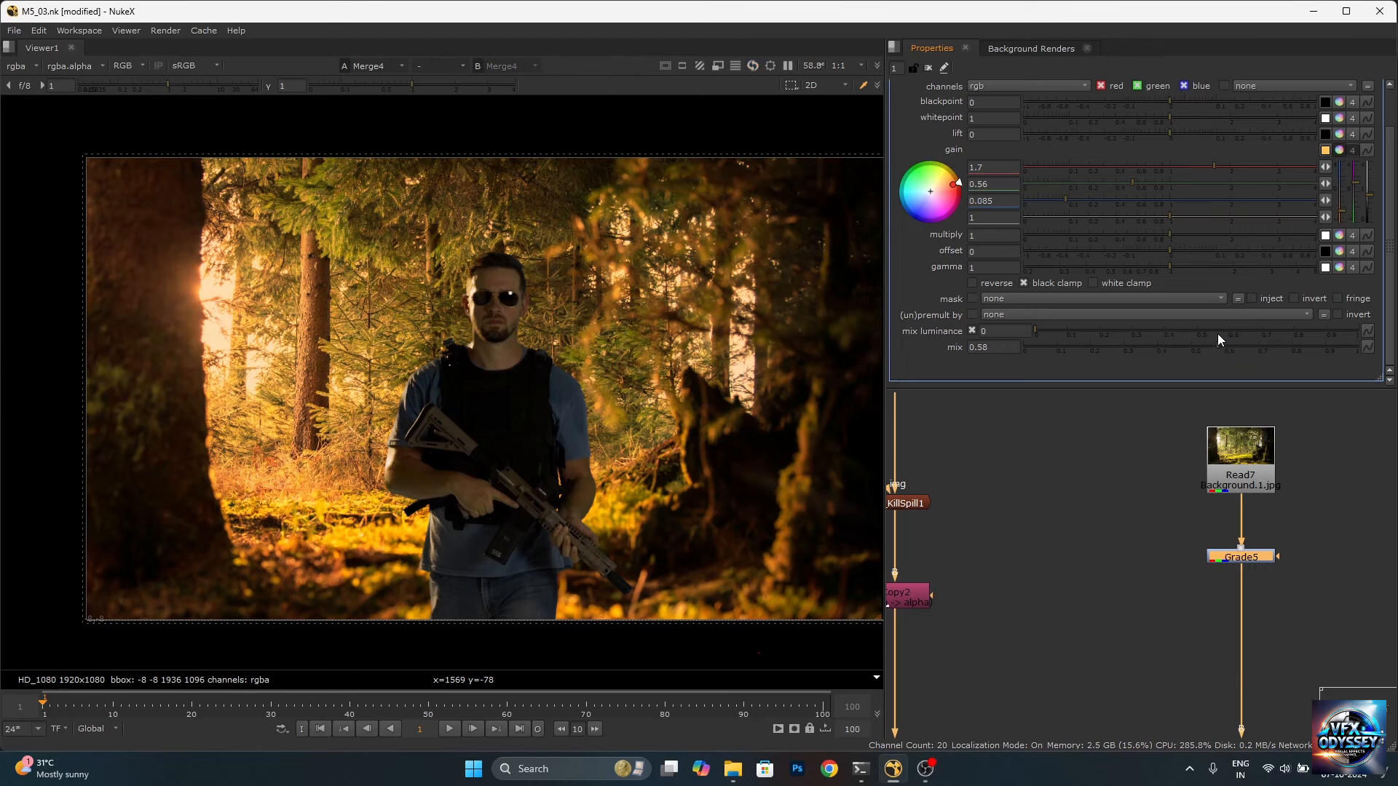
left_click_drag(1218, 335, 1215, 335)
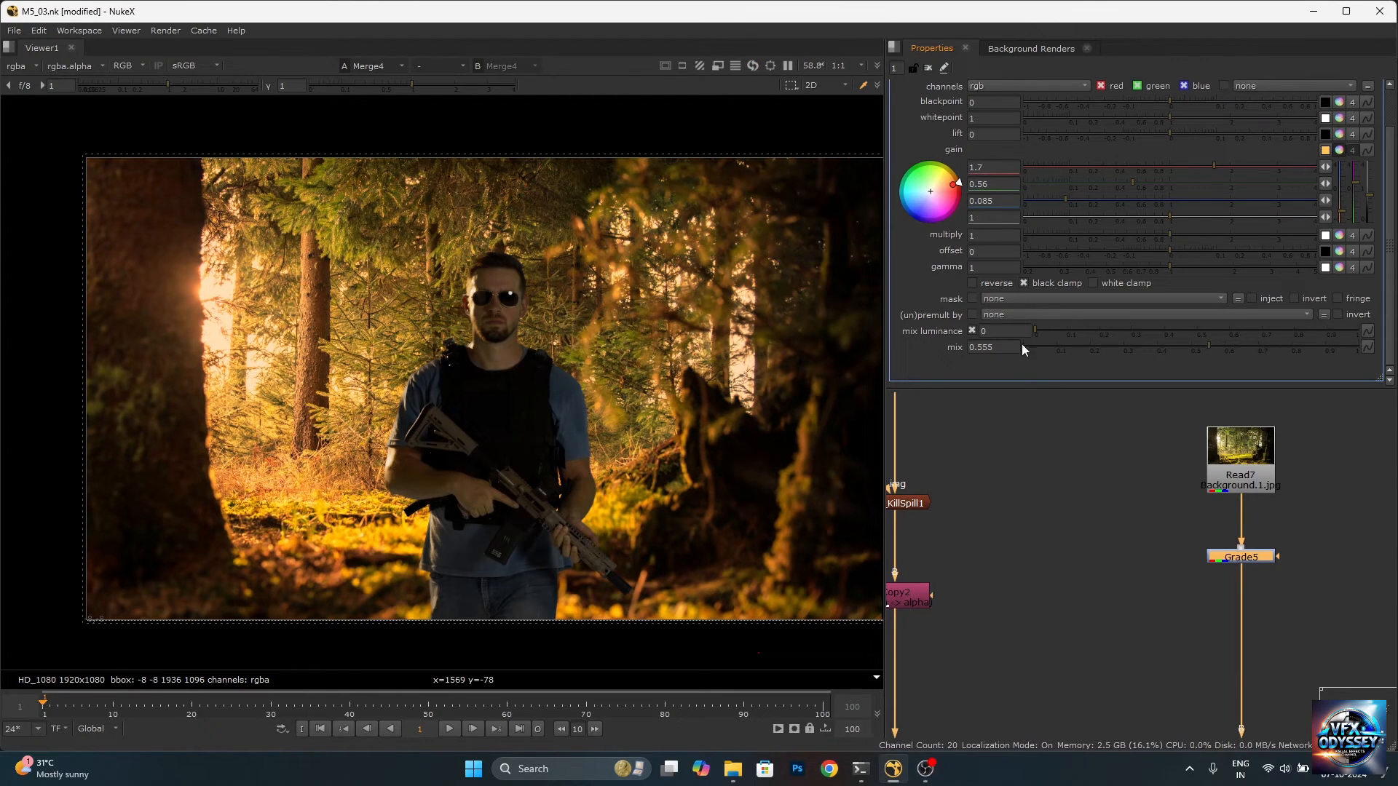
left_click_drag(1018, 347, 837, 343)
type("0.5")
key("Return")
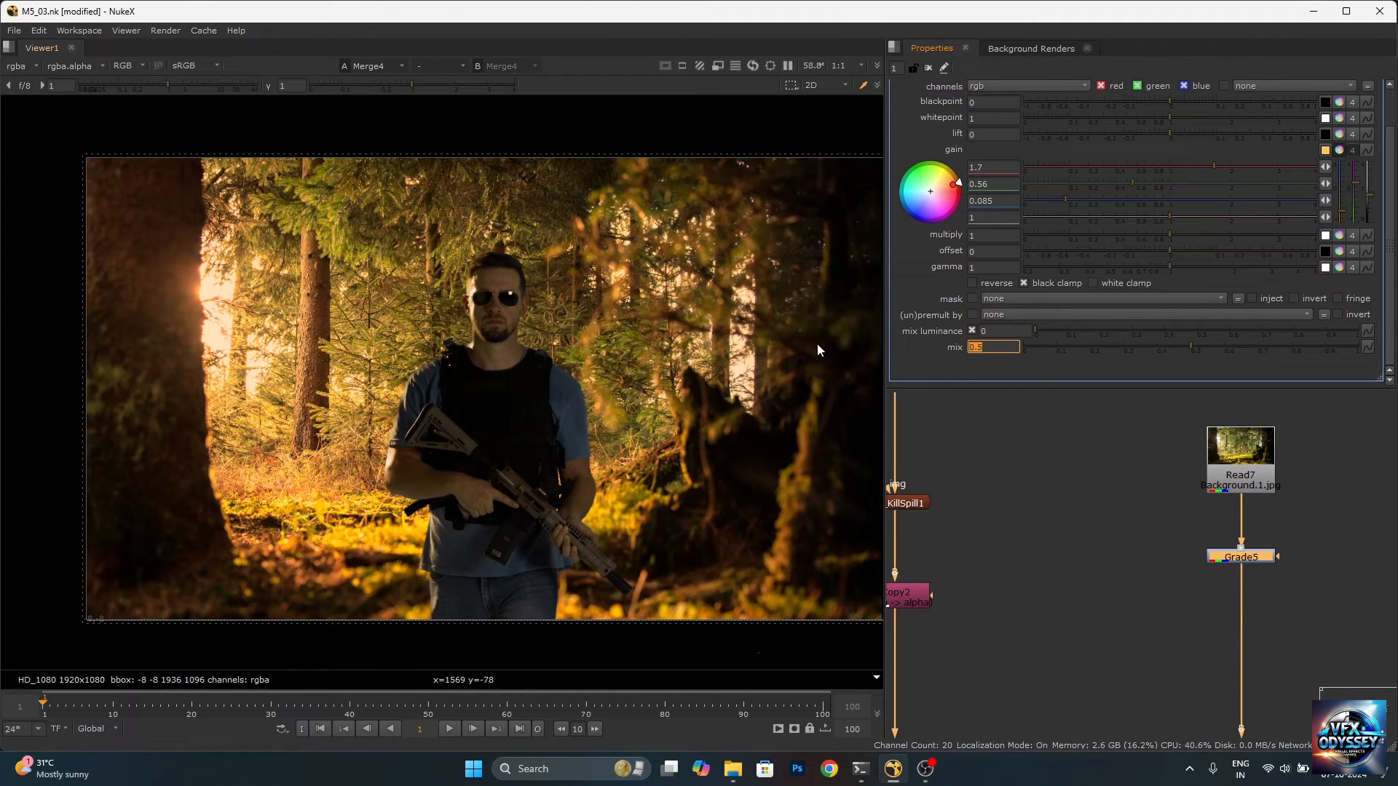
Compare the composite with the background Grade disabled and enabled, and leave it enabled.
left_click(1139, 565)
left_click(1245, 558)
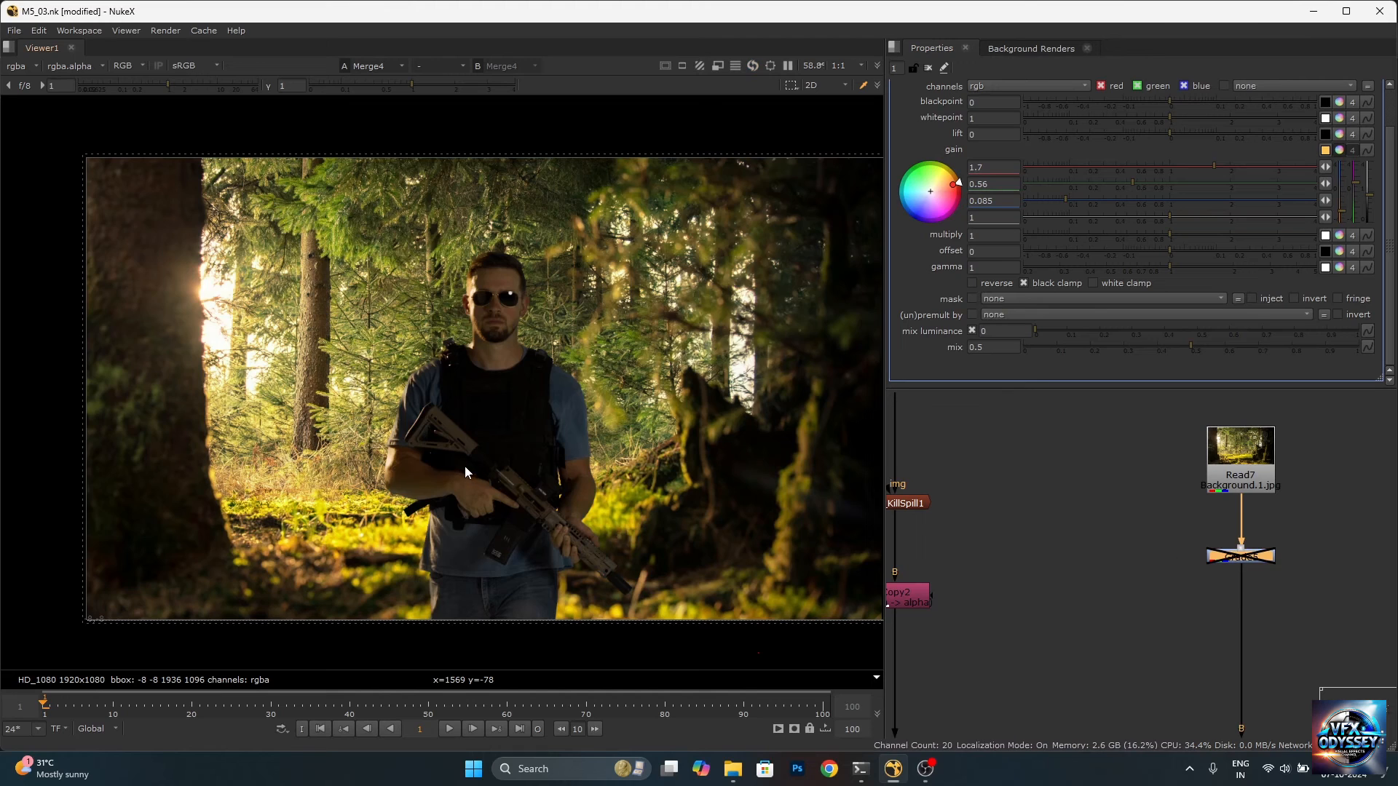
scroll(500, 447, "down", 2)
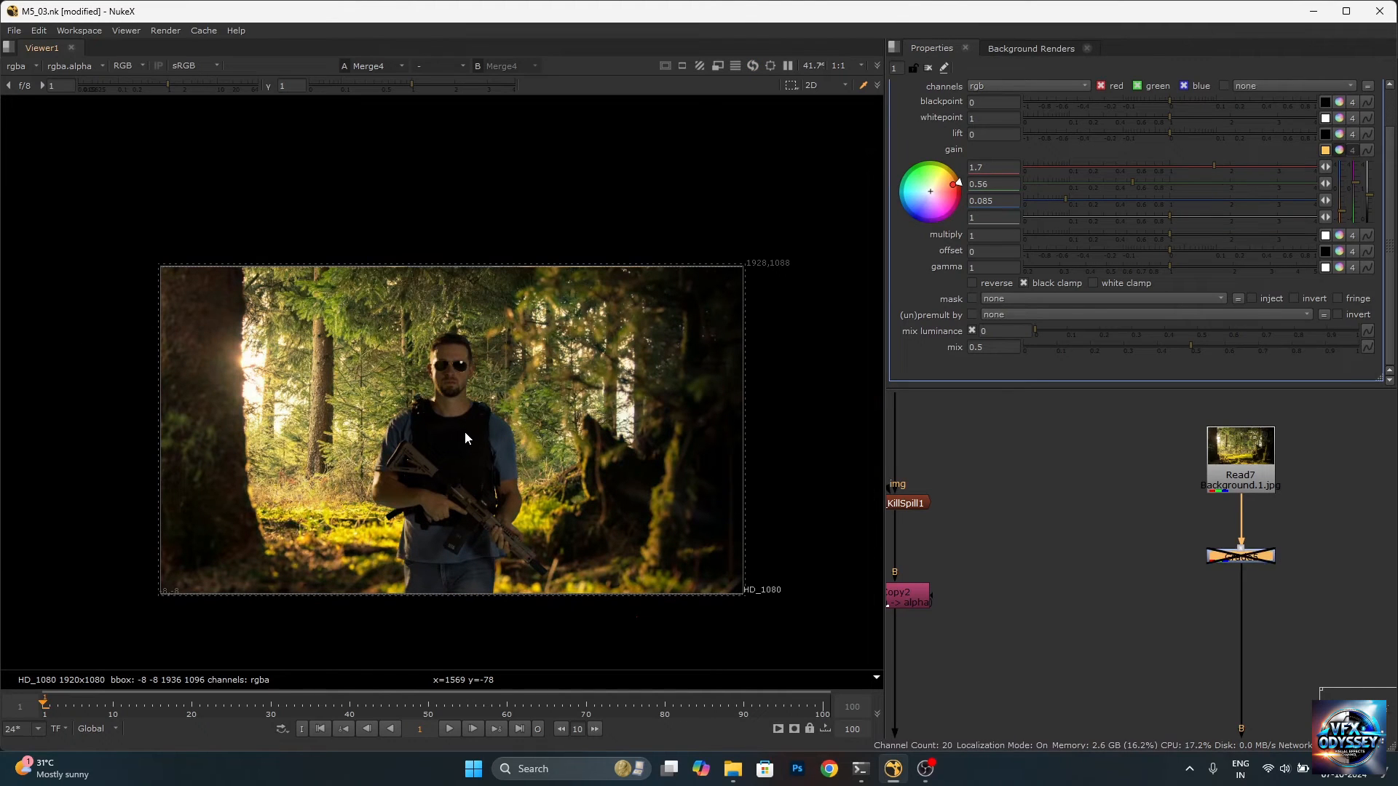
scroll(433, 404, "up", 3)
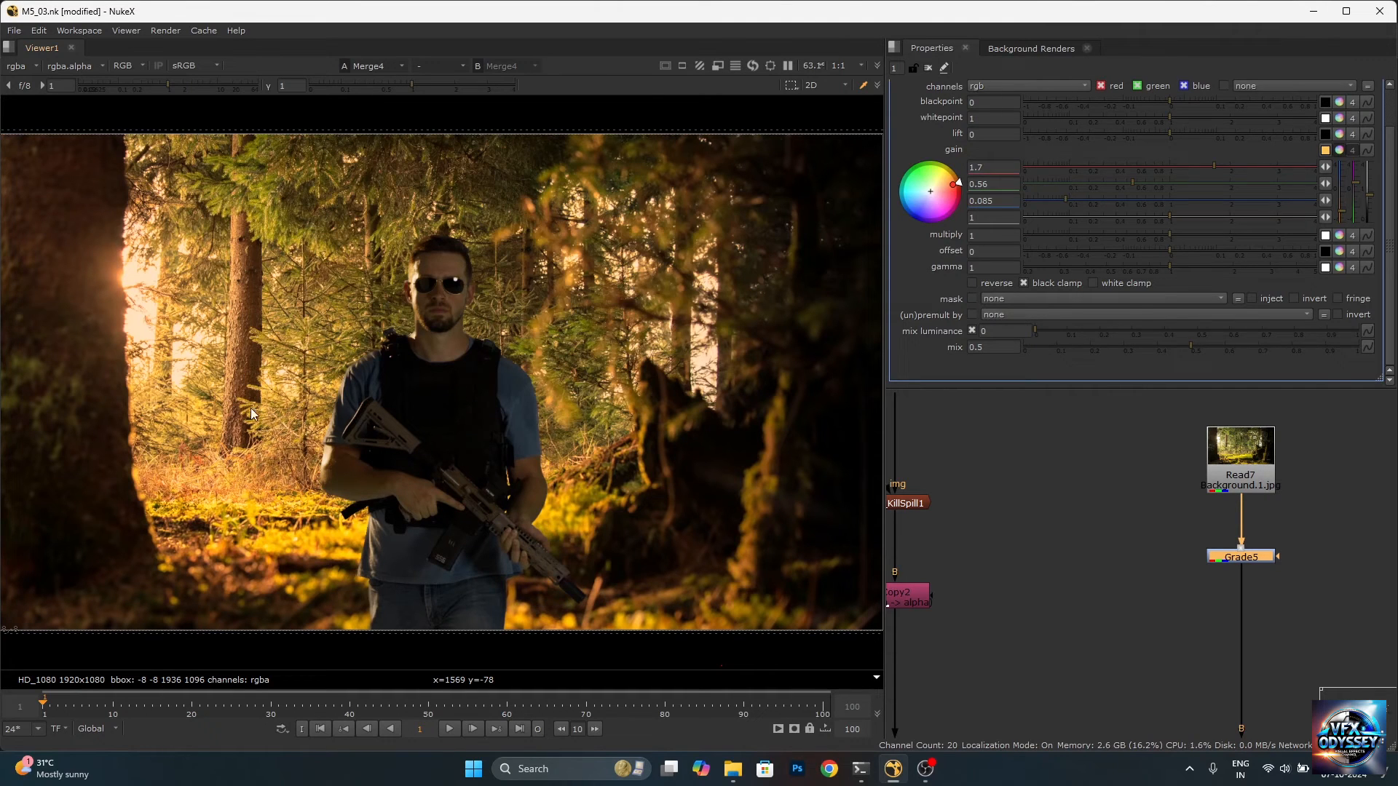
scroll(262, 410, "down", 3)
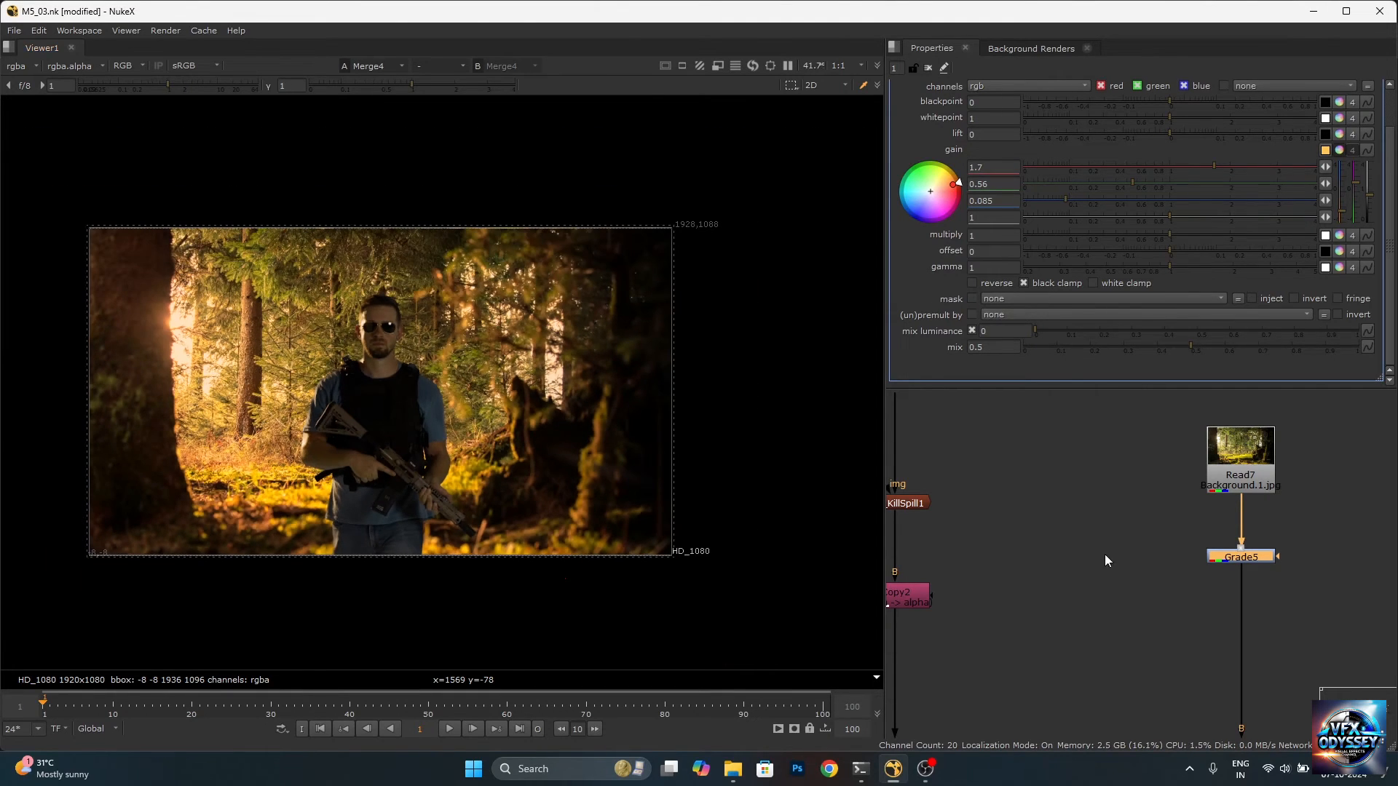
Create a Roto node beside the background Grade and connect it to the Grade's mask input.
scroll(1133, 536, "down", 3)
scroll(1251, 539, "up", 3)
middle_click_drag(1235, 563, 1201, 538)
left_click(1194, 533)
key("o")
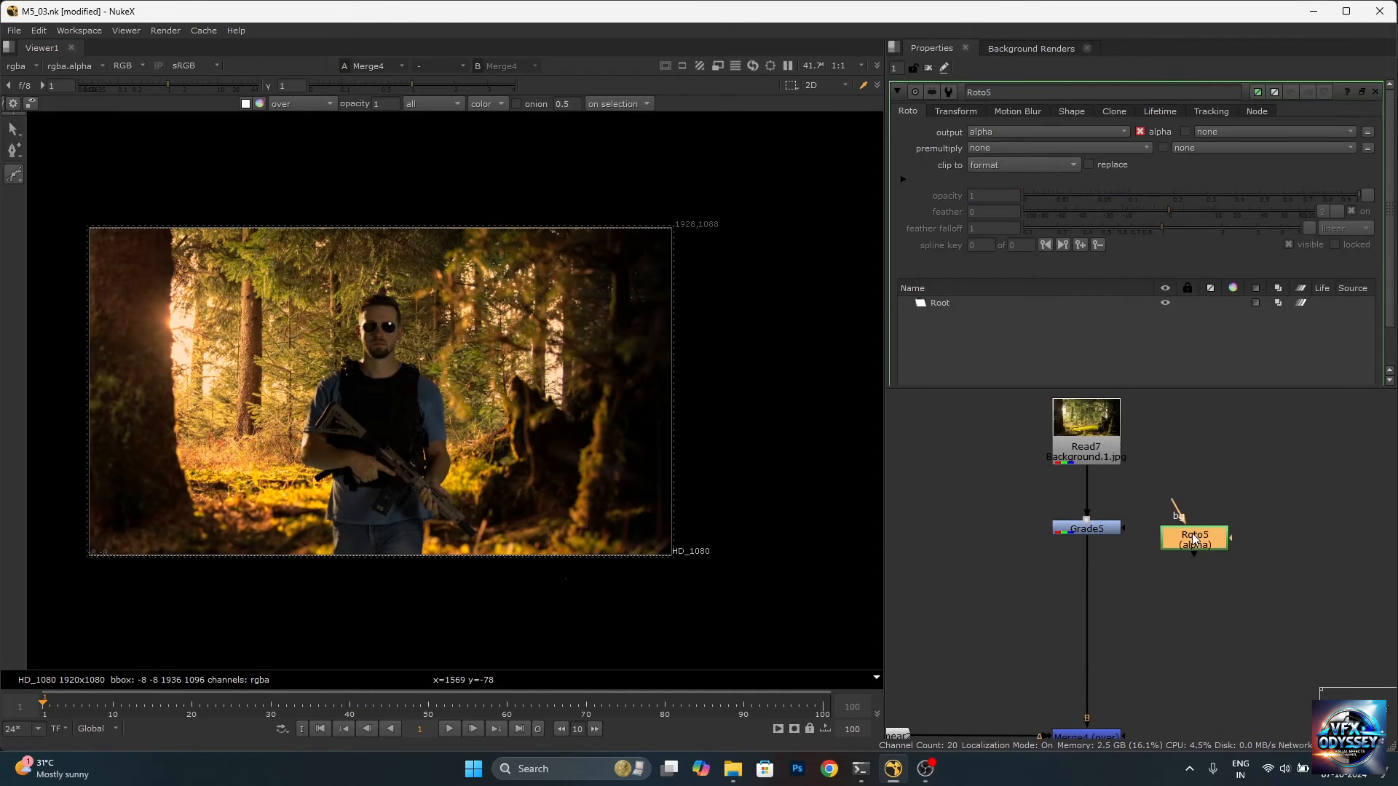
left_click_drag(1122, 530, 1216, 528)
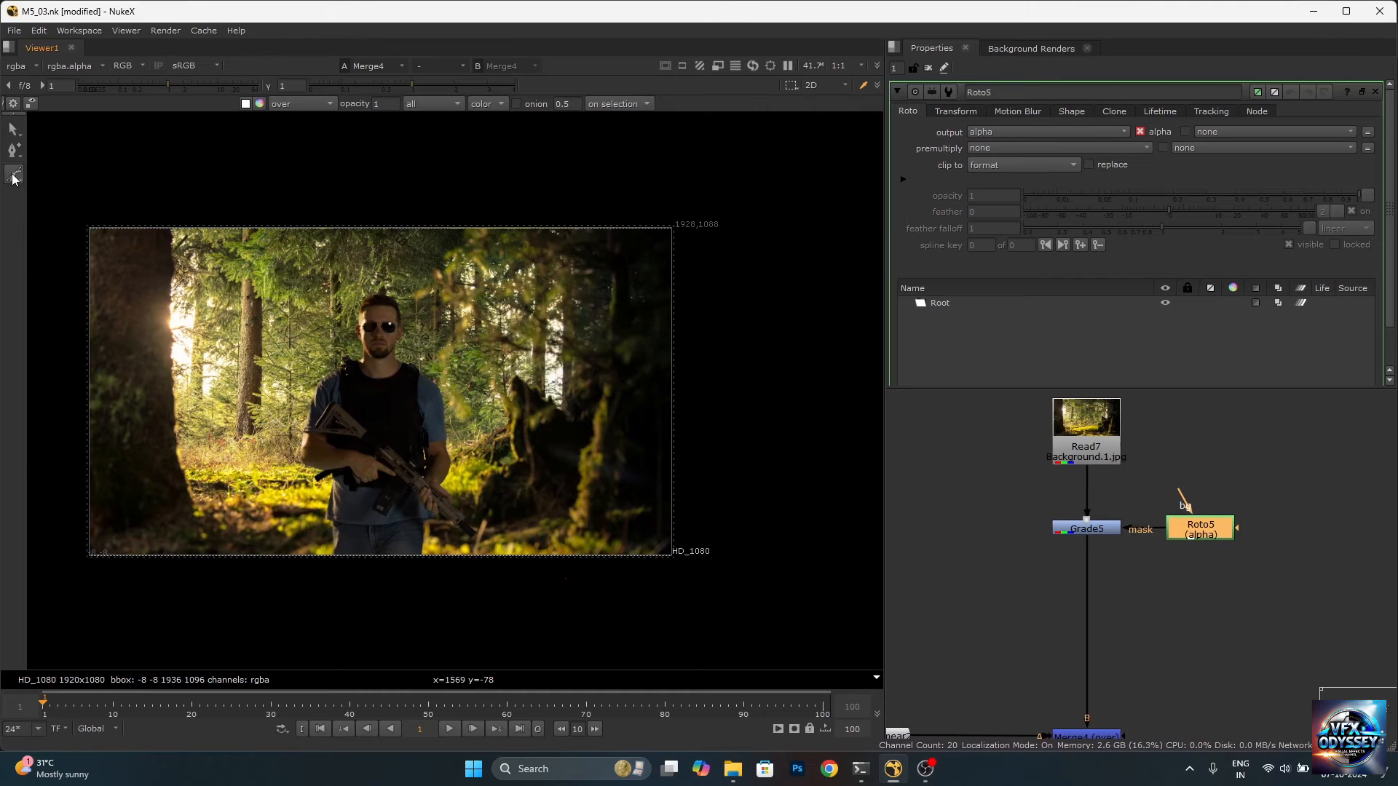
Draw a closed B-spline roto shape around the sunlit trees at the left of the frame, extending past its upper-left edges.
left_click_drag(13, 174, 79, 207)
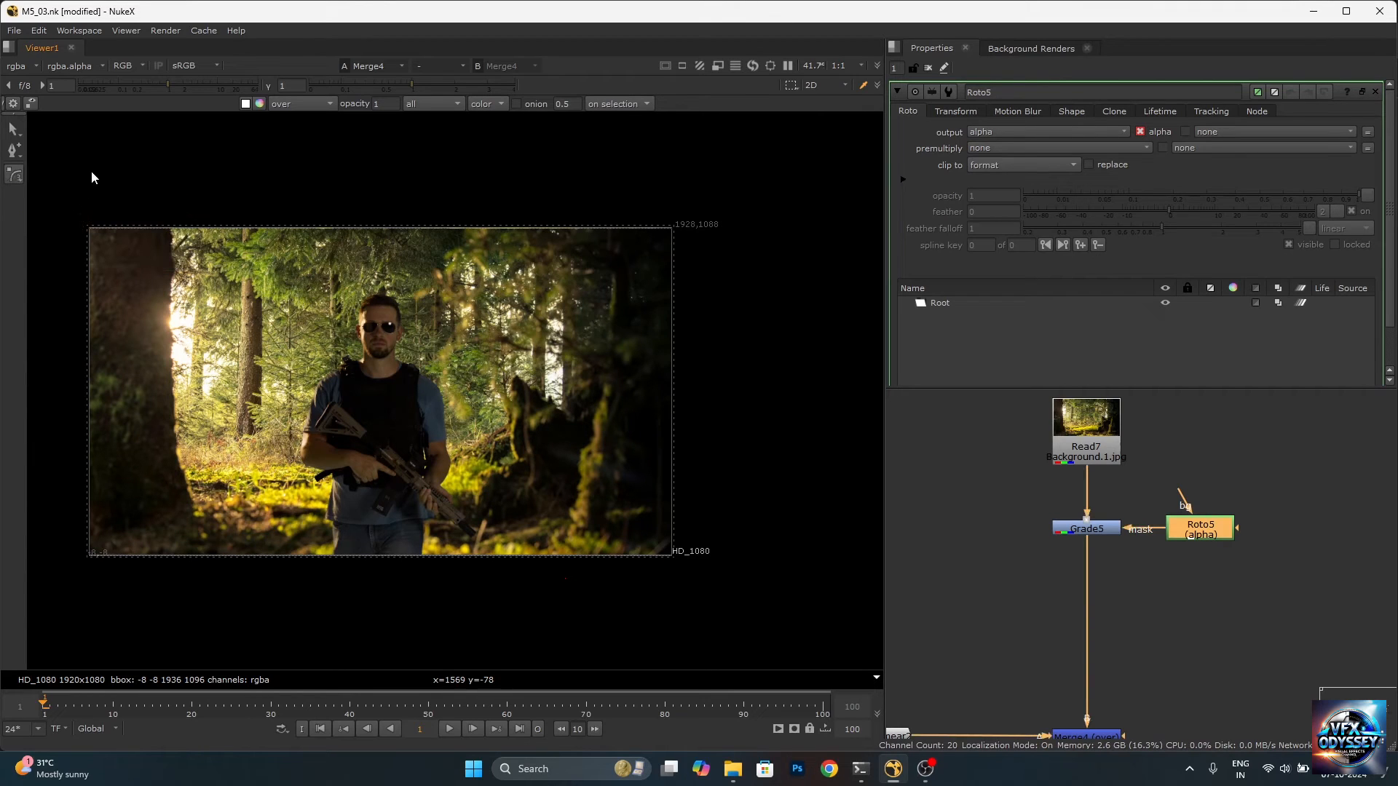
left_click(110, 173)
left_click(285, 197)
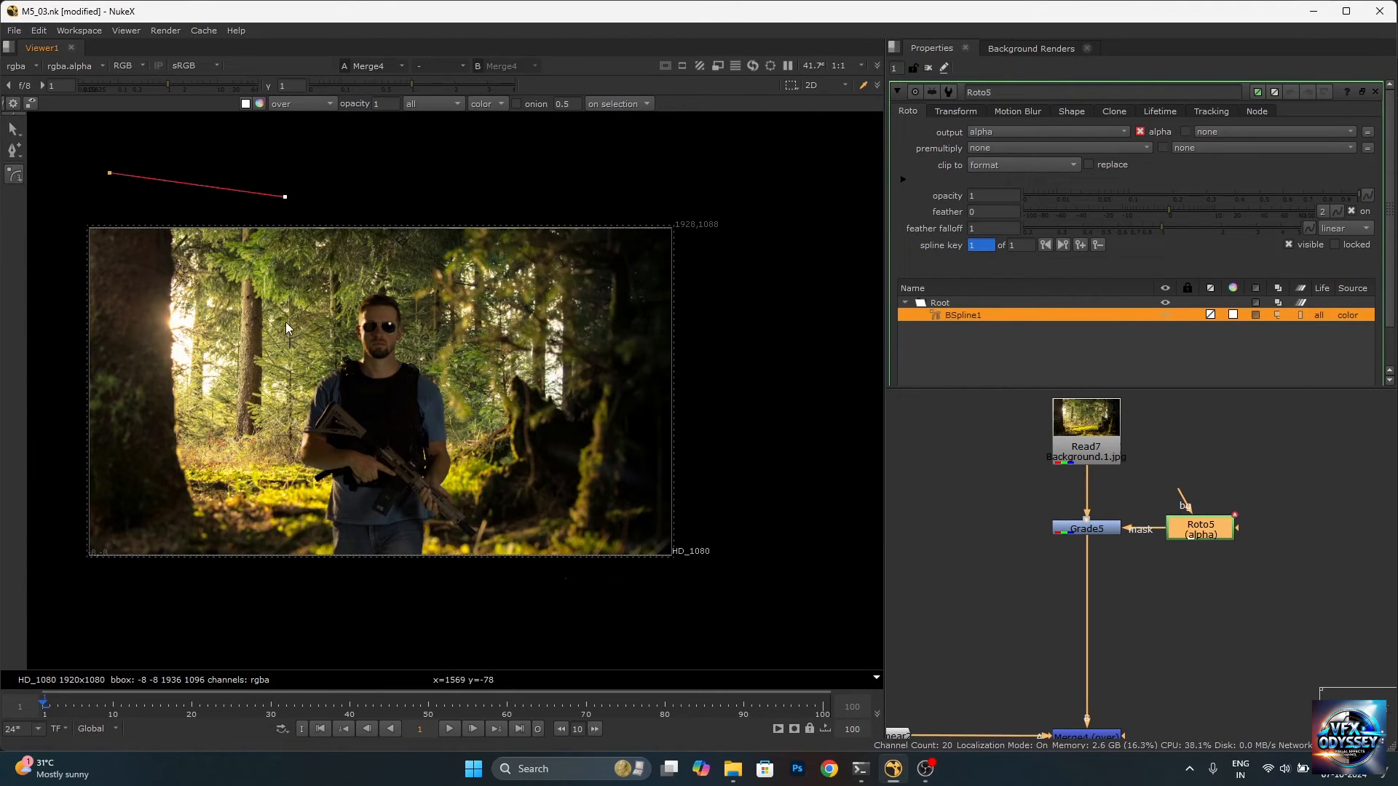
left_click(305, 334)
left_click(264, 429)
left_click(146, 494)
left_click(36, 478)
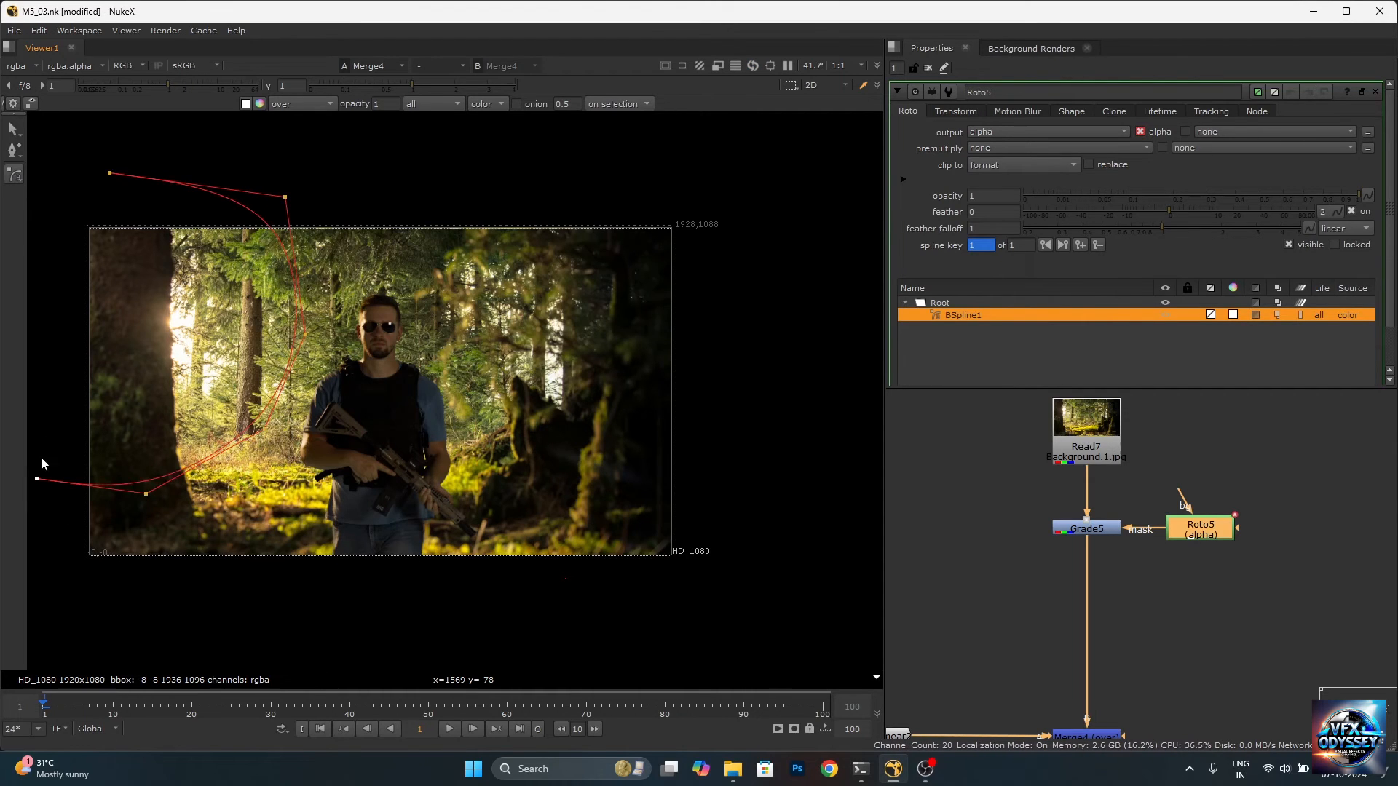
scroll(40, 328, "down", 3)
scroll(63, 334, "up", 1)
left_click(35, 311)
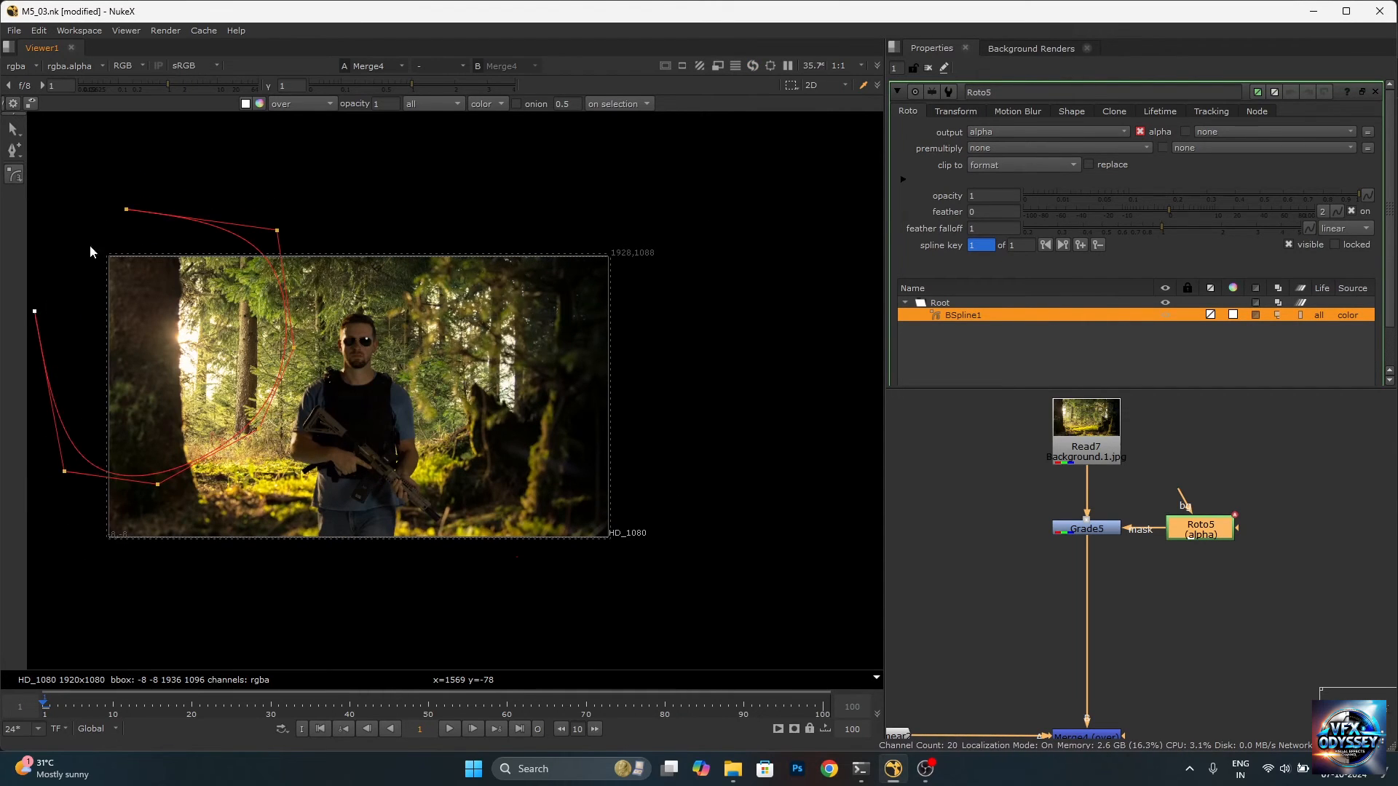
left_click(126, 211)
Widen the roto shape by moving its upper-right and right-hand points outward.
left_click_drag(278, 230, 309, 224)
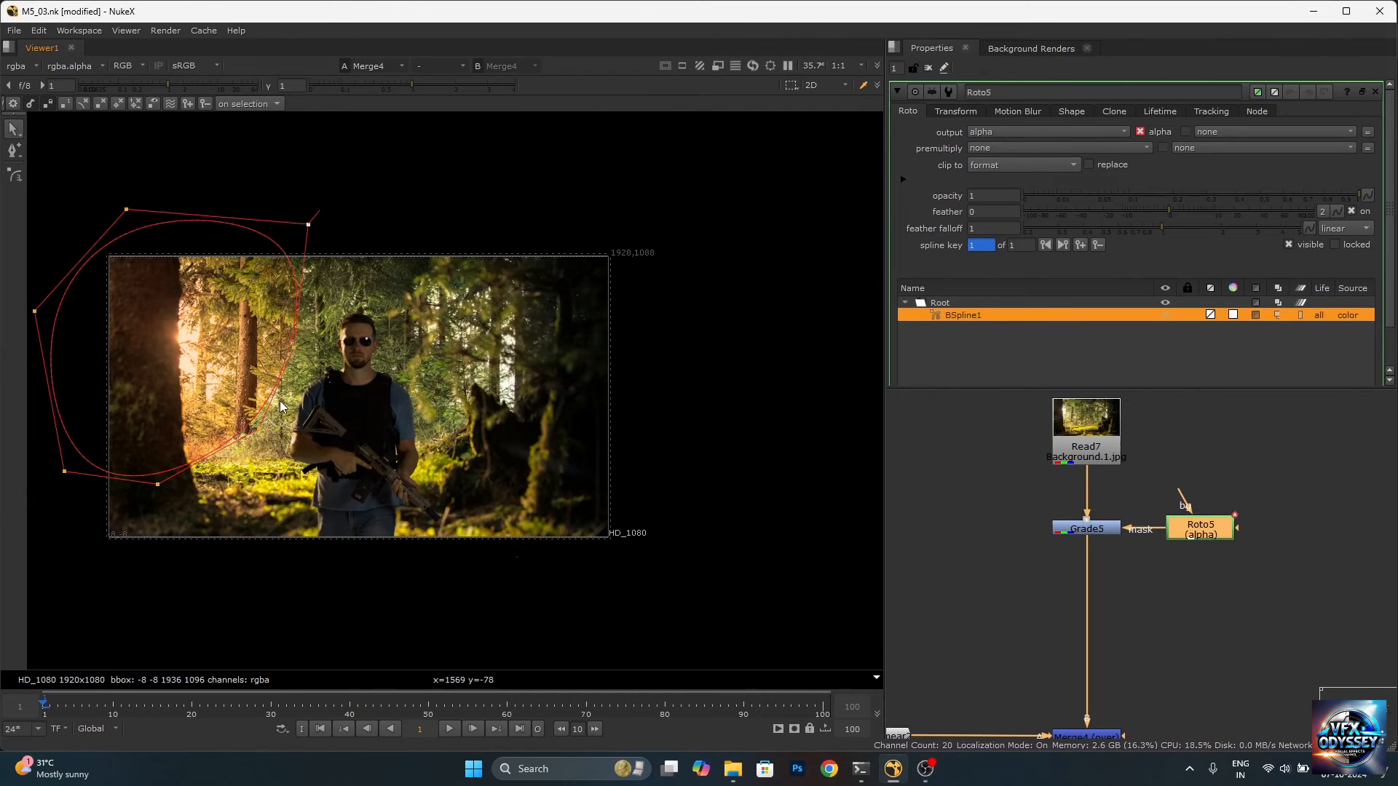
left_click_drag(281, 403, 310, 360)
scroll(238, 439, "up", 5)
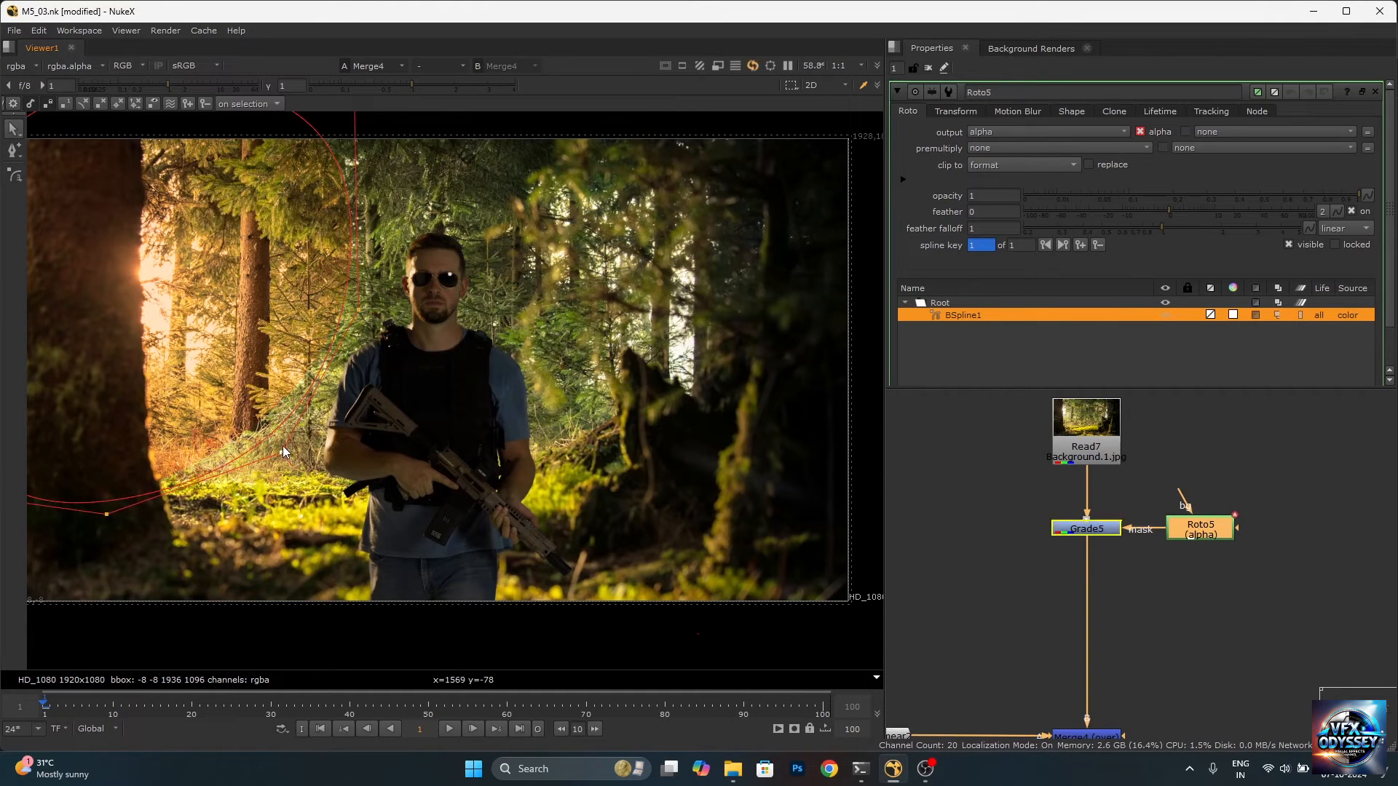
Pull the roto shape's feather outward along its bottom, lower-left, lower-right and right sides for a soft falloff.
scroll(282, 444, "down", 3)
left_click_drag(160, 509, 169, 647)
left_click(47, 471)
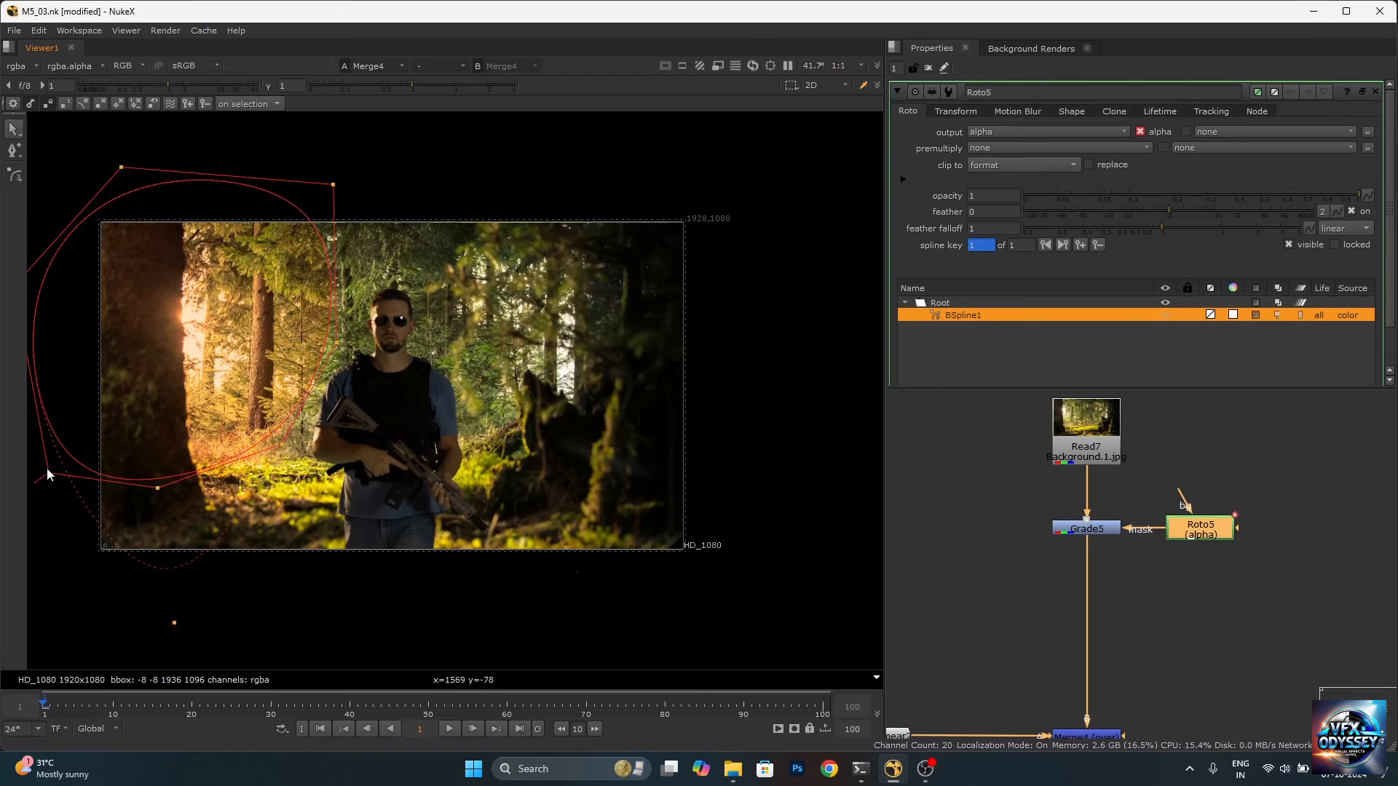
left_click_drag(36, 480, 2, 530)
left_click(282, 444)
left_click_drag(293, 457, 425, 588)
left_click(338, 343)
left_click_drag(350, 343, 578, 405)
Extend the feather at the shape's upper-right, right and lower-right points far across the frame.
left_click(333, 184)
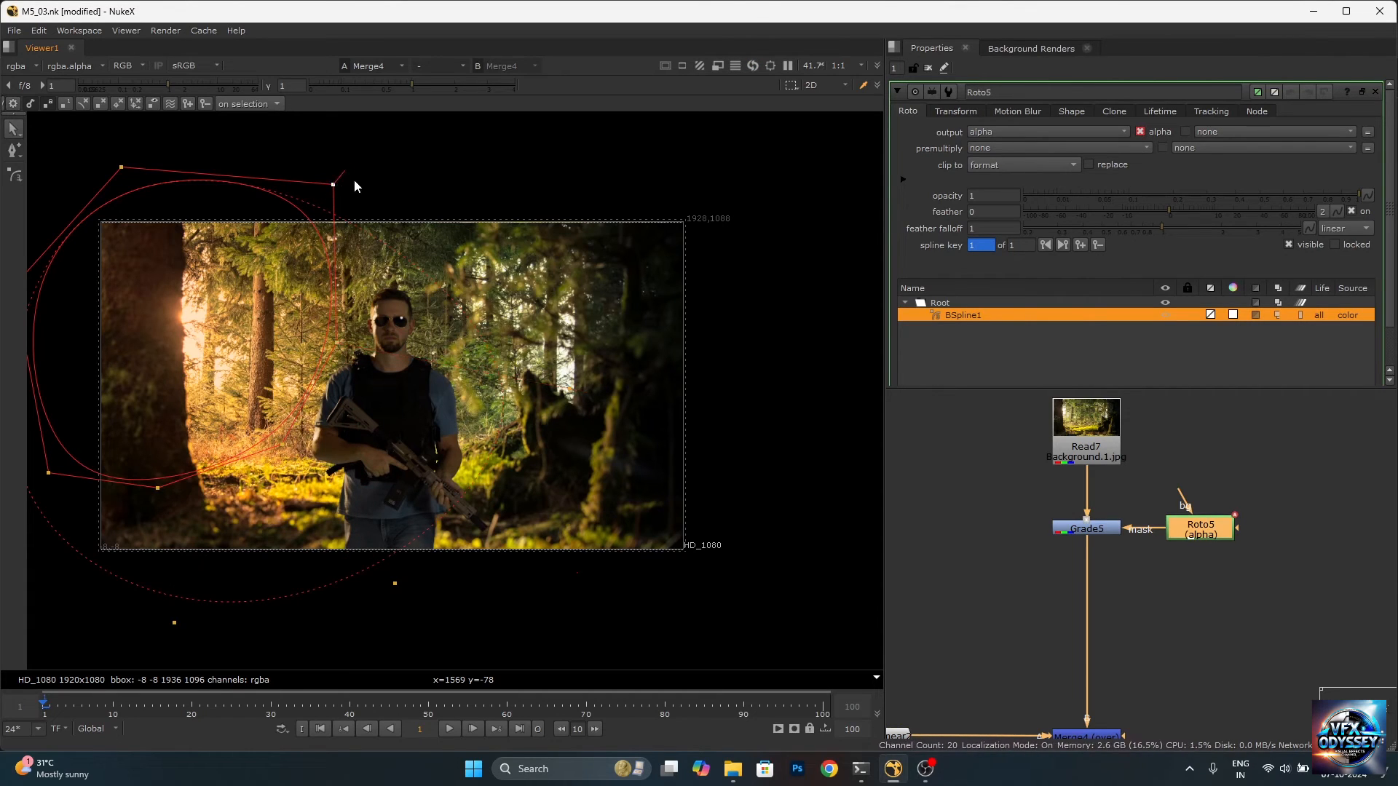
left_click_drag(354, 182, 544, 114)
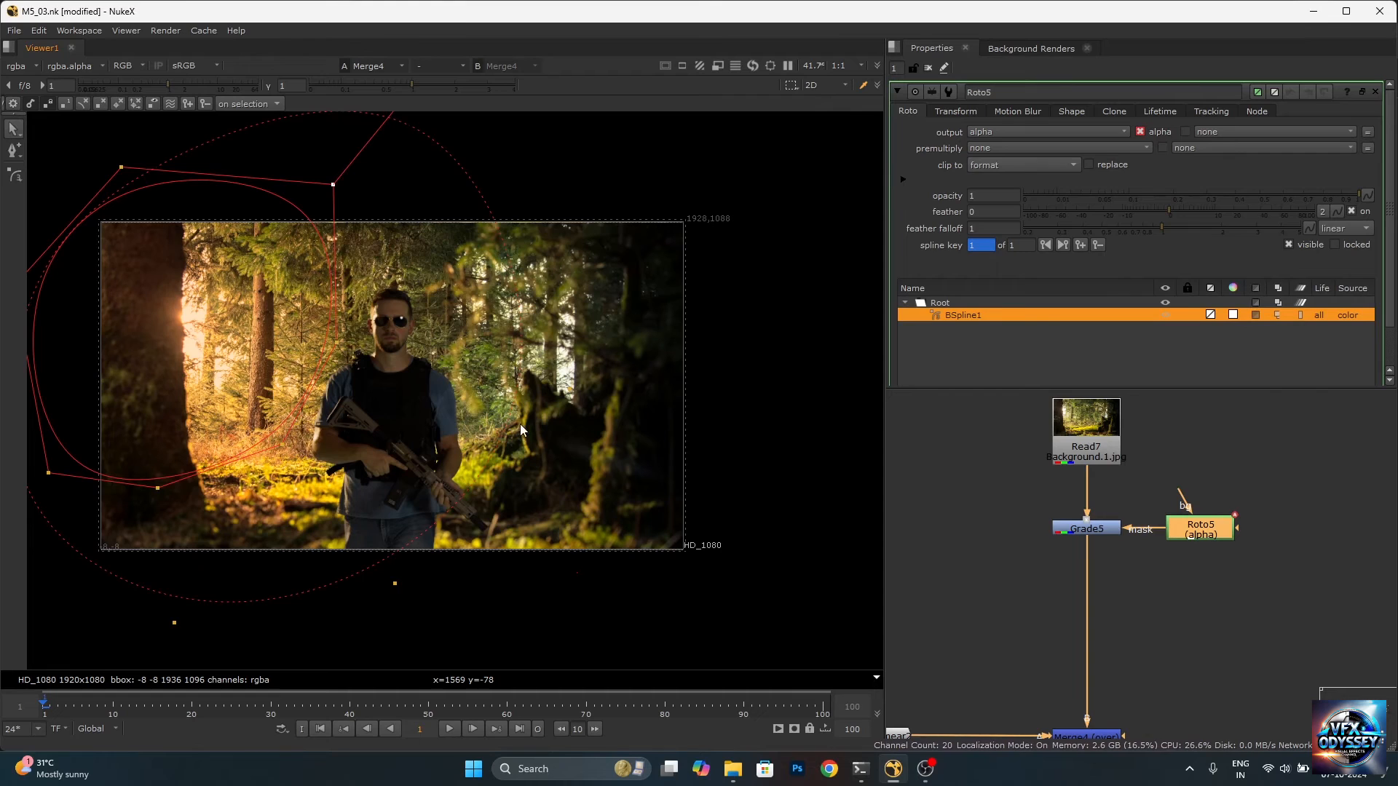
left_click(336, 342)
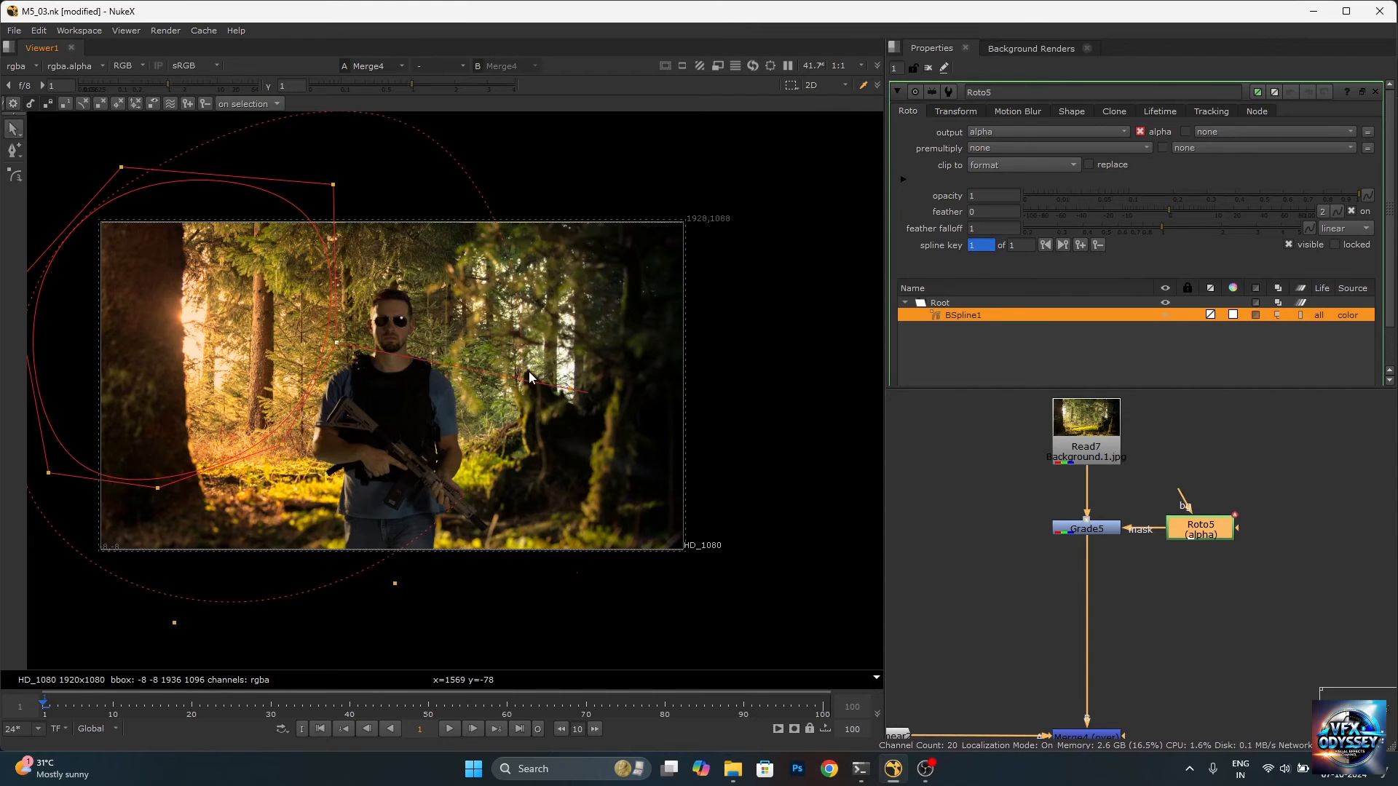
left_click_drag(514, 384, 682, 412)
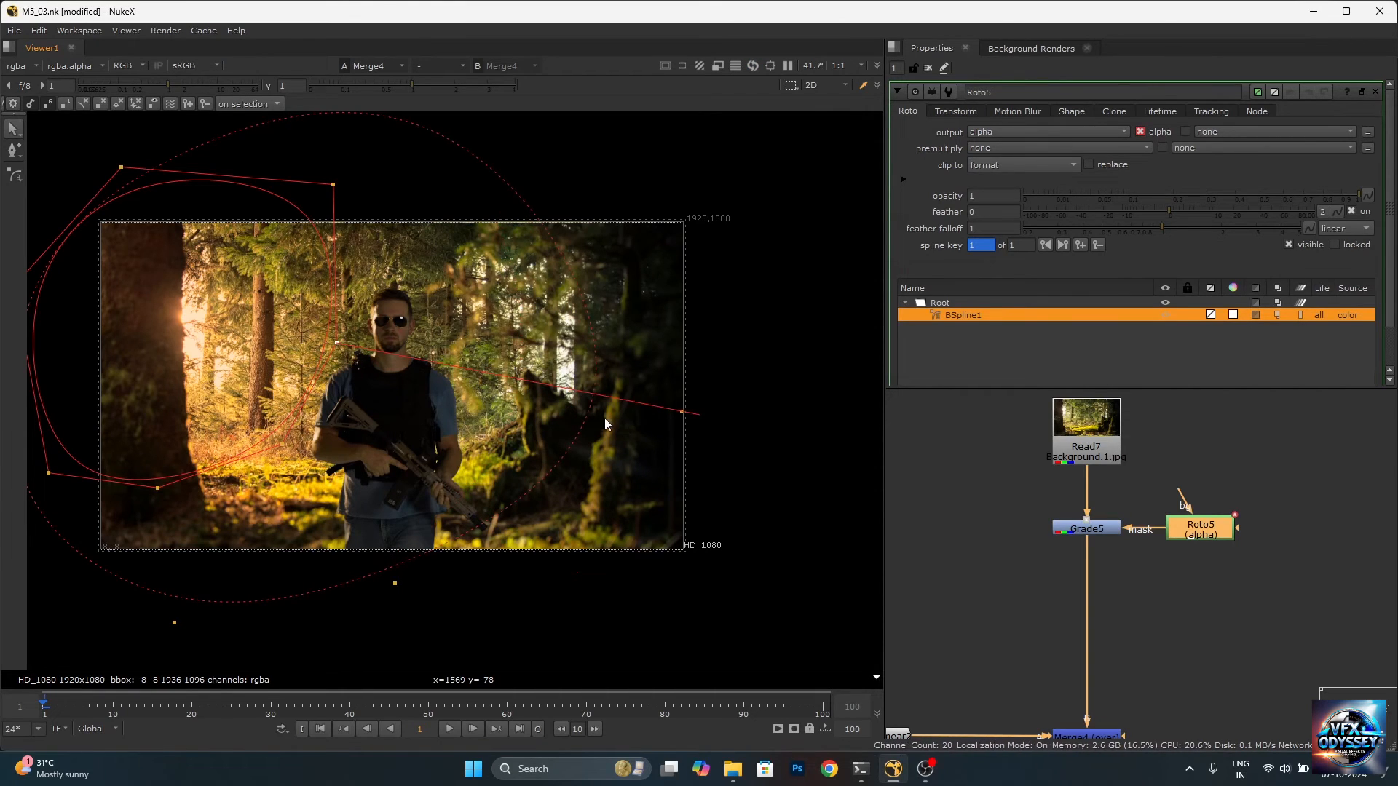
left_click_drag(396, 584, 451, 653)
Hide the viewer overlay and examine the masked warm grade across the whole composite.
key("o")
scroll(469, 402, "down", 4)
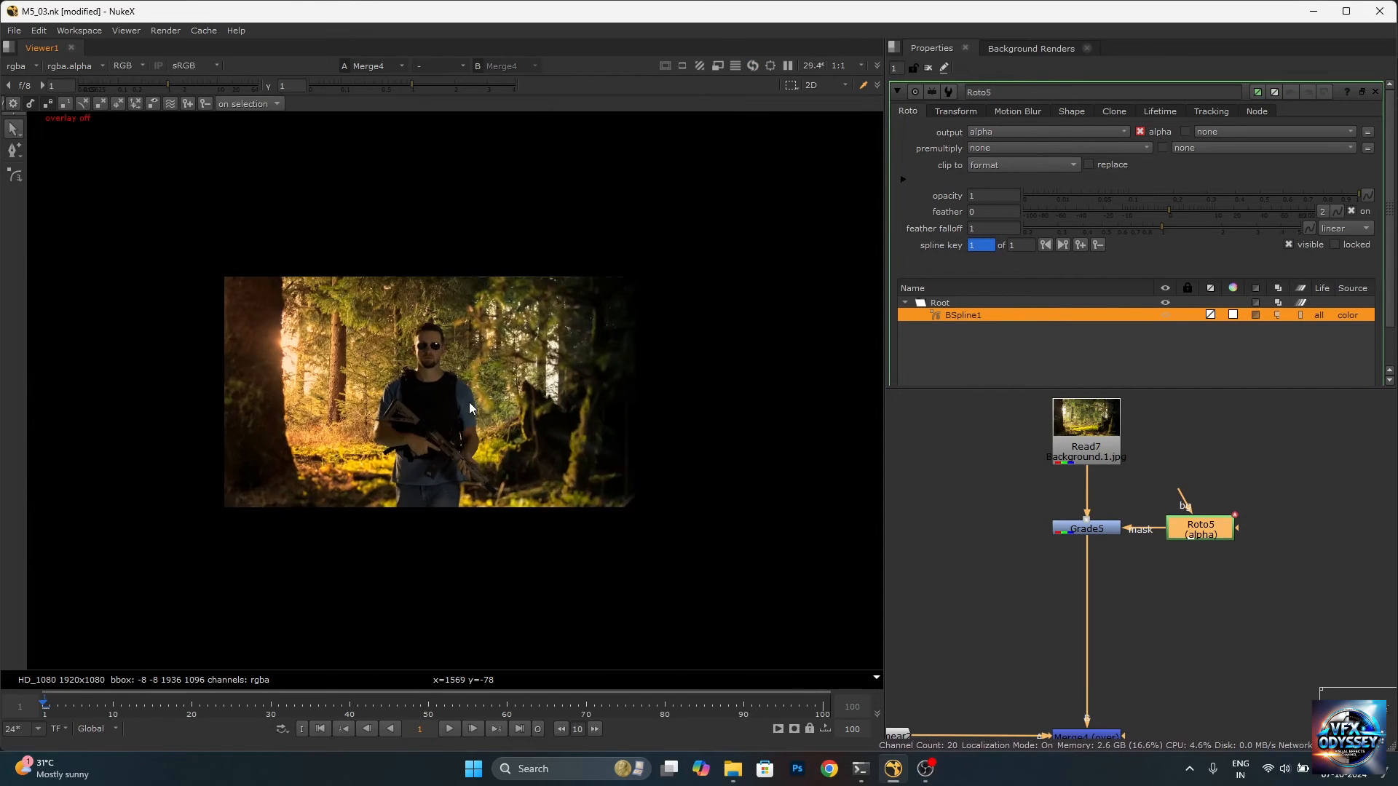
scroll(421, 394, "up", 5)
scroll(384, 374, "up", 1)
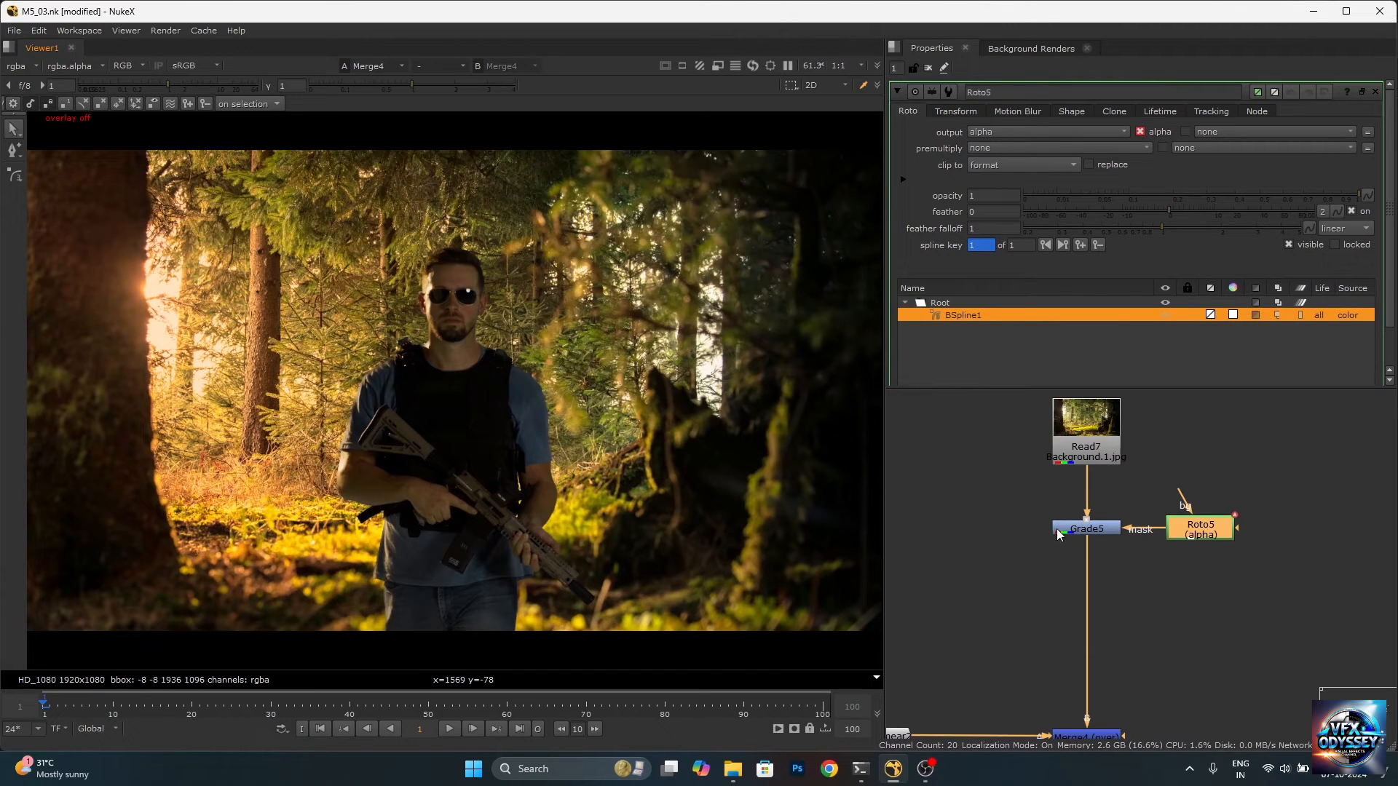
Toggle the background's Grade off and on to compare the composite with and without the warm grade.
left_click(1090, 532)
key("d")
key("d")
key("d")
key("d")
key("d")
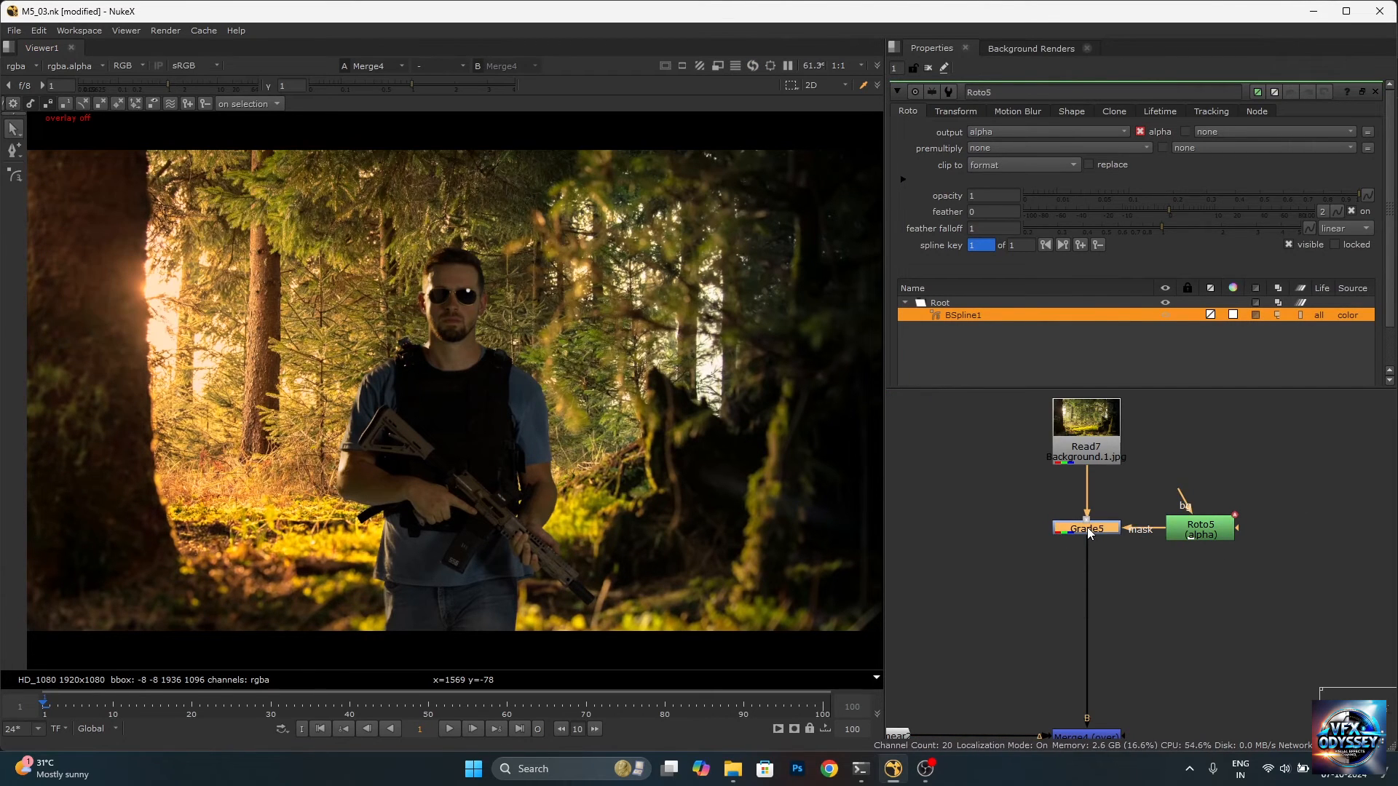
key("d")
key("d")
key("d")
scroll(509, 247, "up", 3)
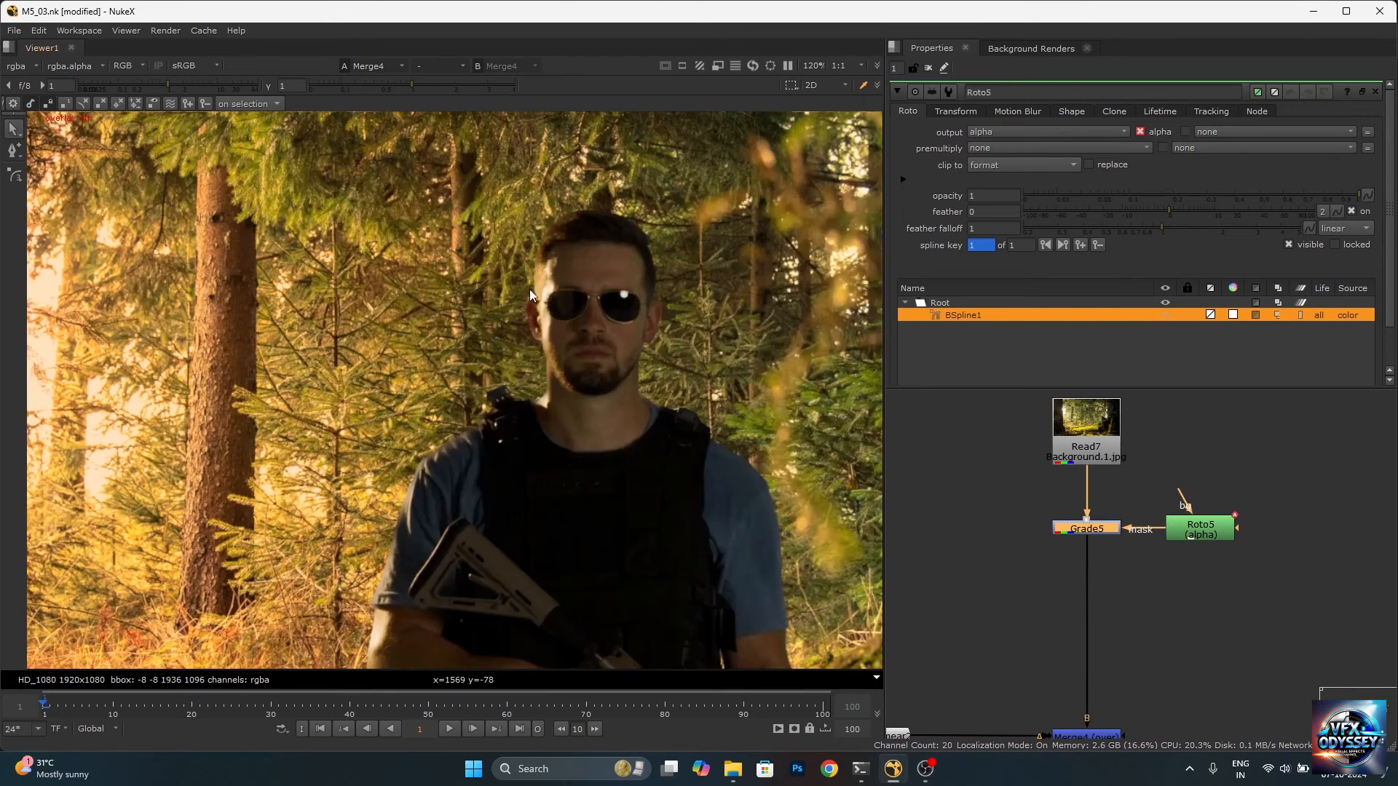
scroll(532, 295, "down", 3)
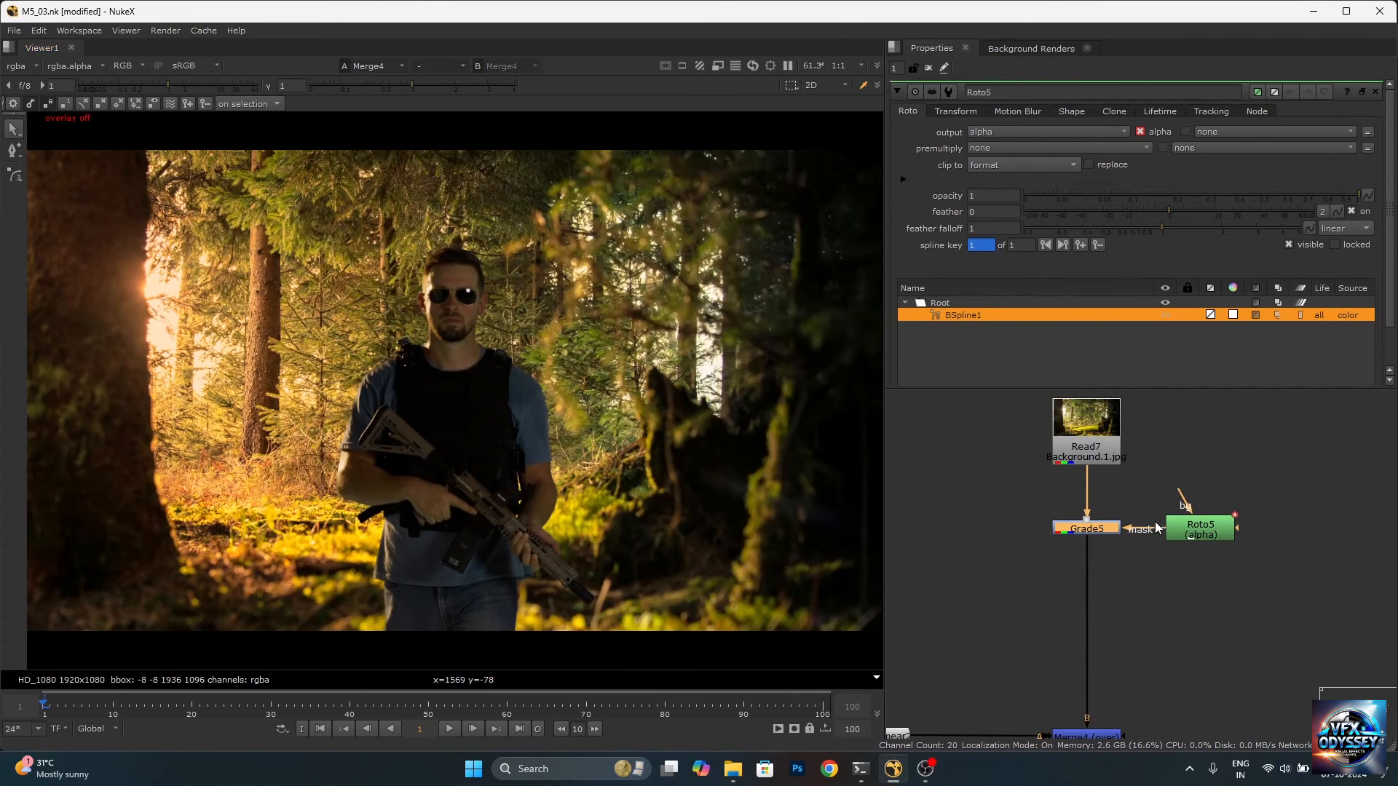
Restore the viewer overlay and close all open node properties.
key("o")
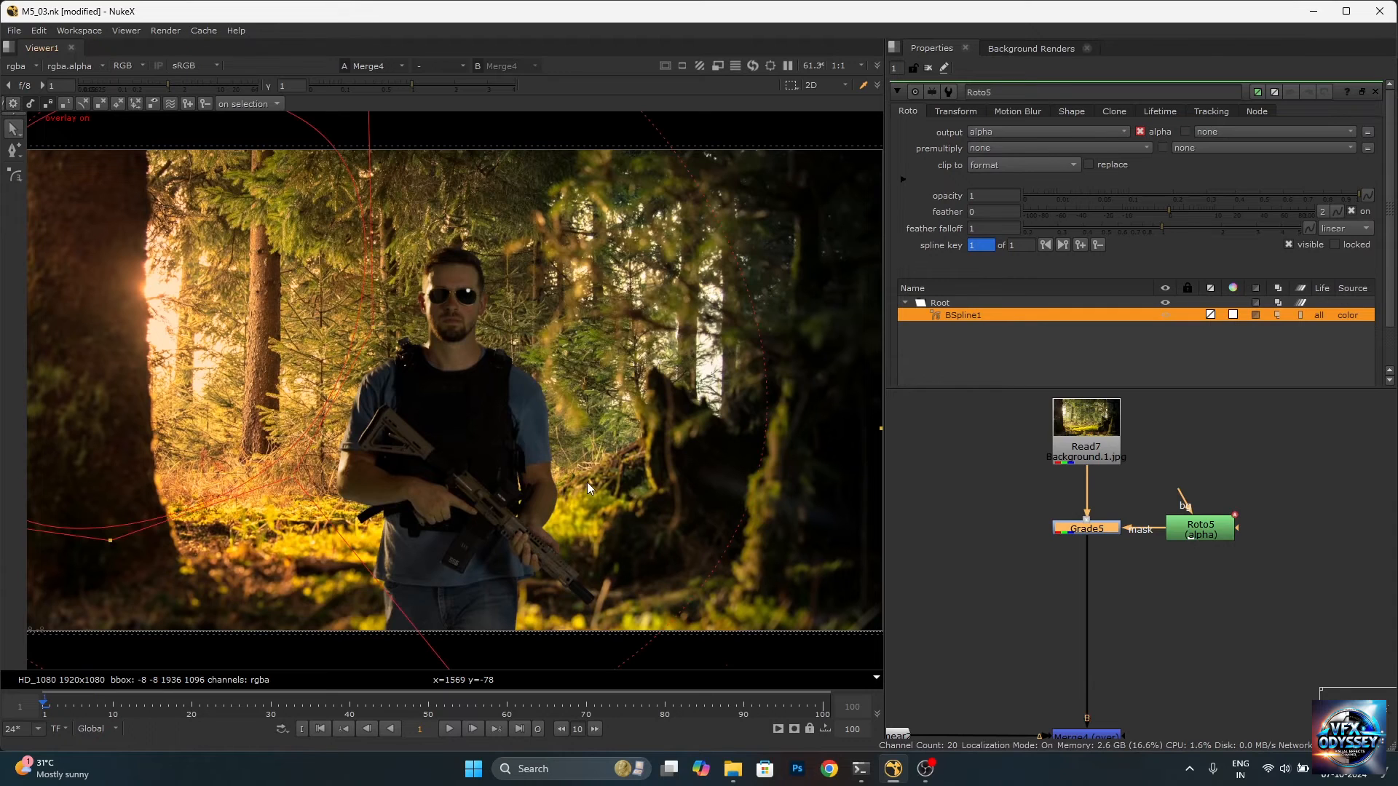
left_click(929, 68)
scroll(1248, 522, "down", 6)
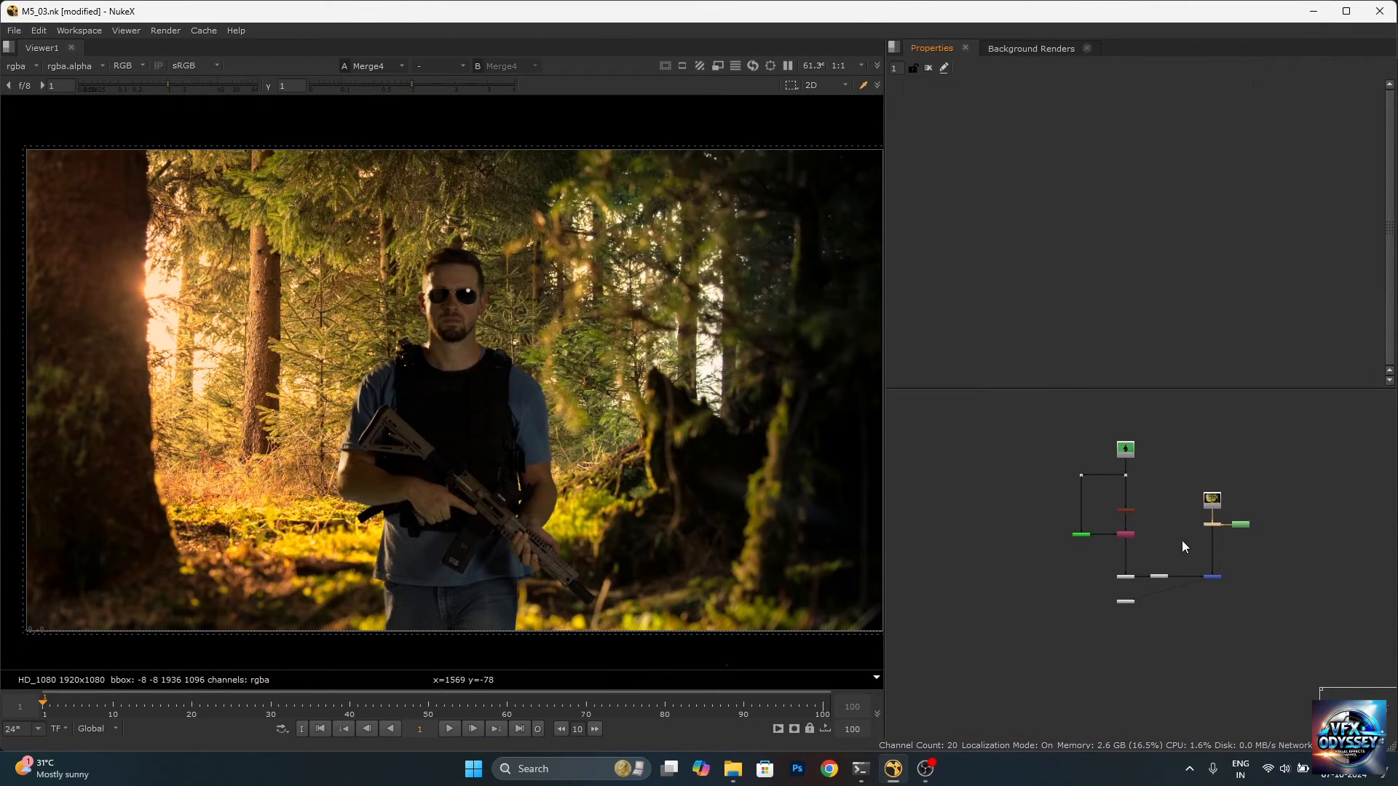
Move the Colour_Smear node slightly closer to the Merge in the node graph.
scroll(1146, 562, "up", 5)
scroll(1130, 588, "up", 2)
scroll(1096, 542, "down", 1)
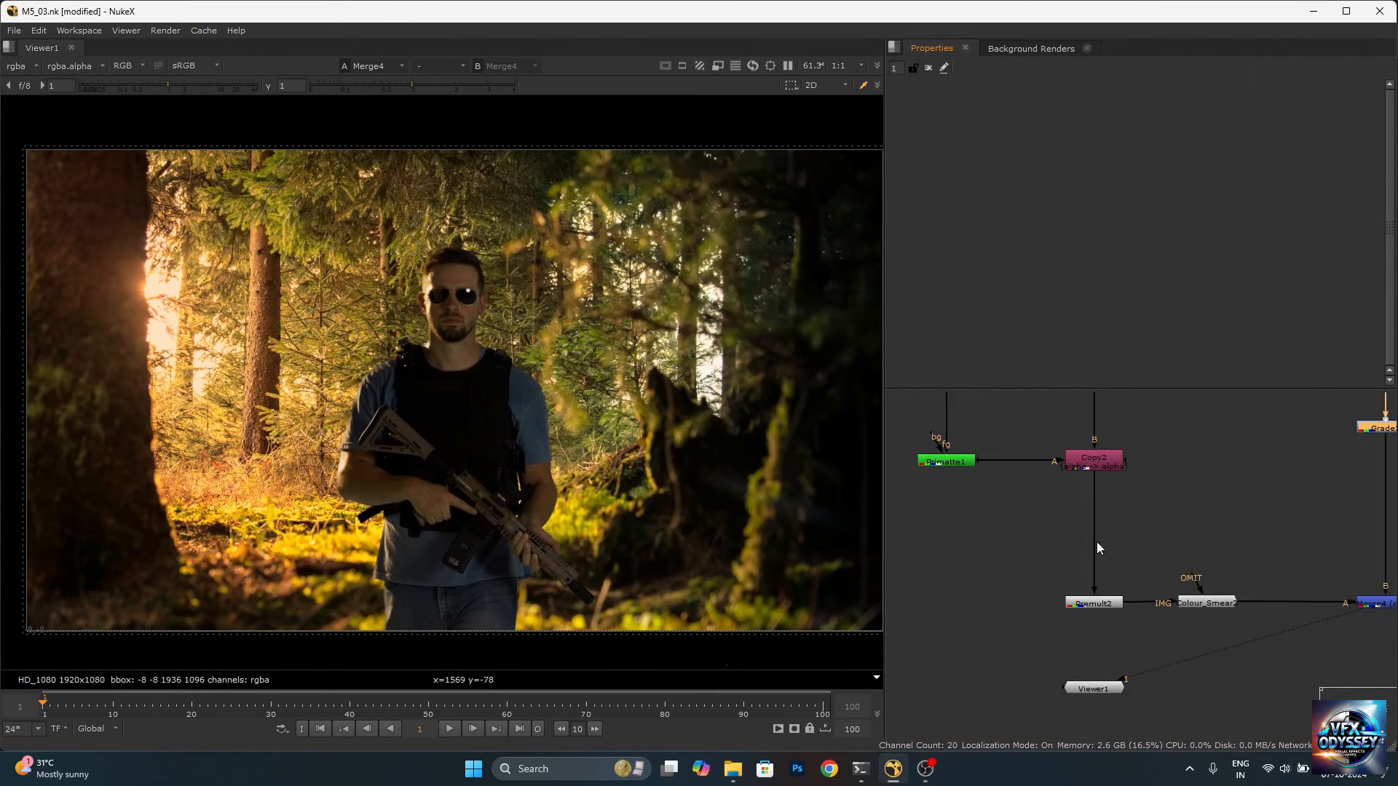
scroll(1095, 562, "up", 3)
scroll(1121, 518, "down", 4)
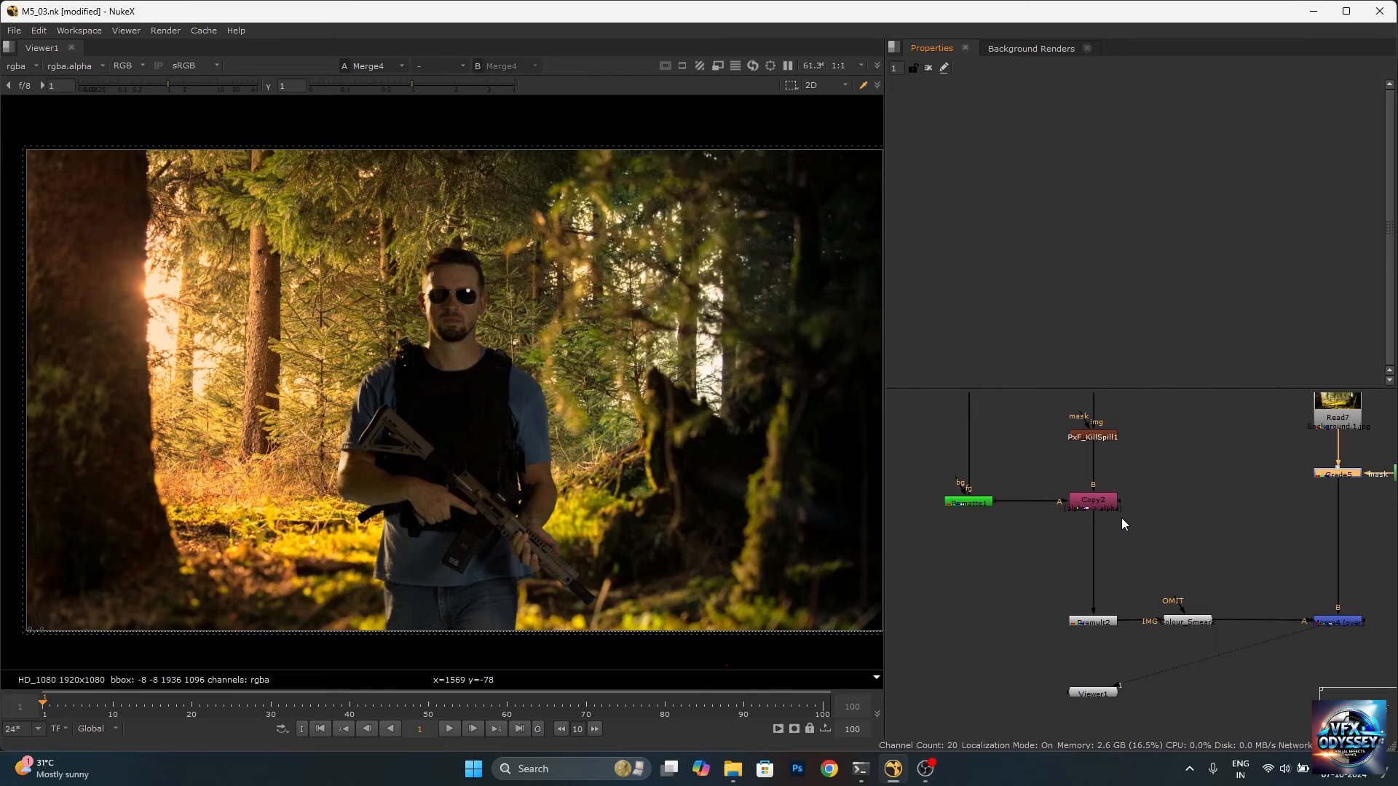
scroll(1122, 562, "up", 3)
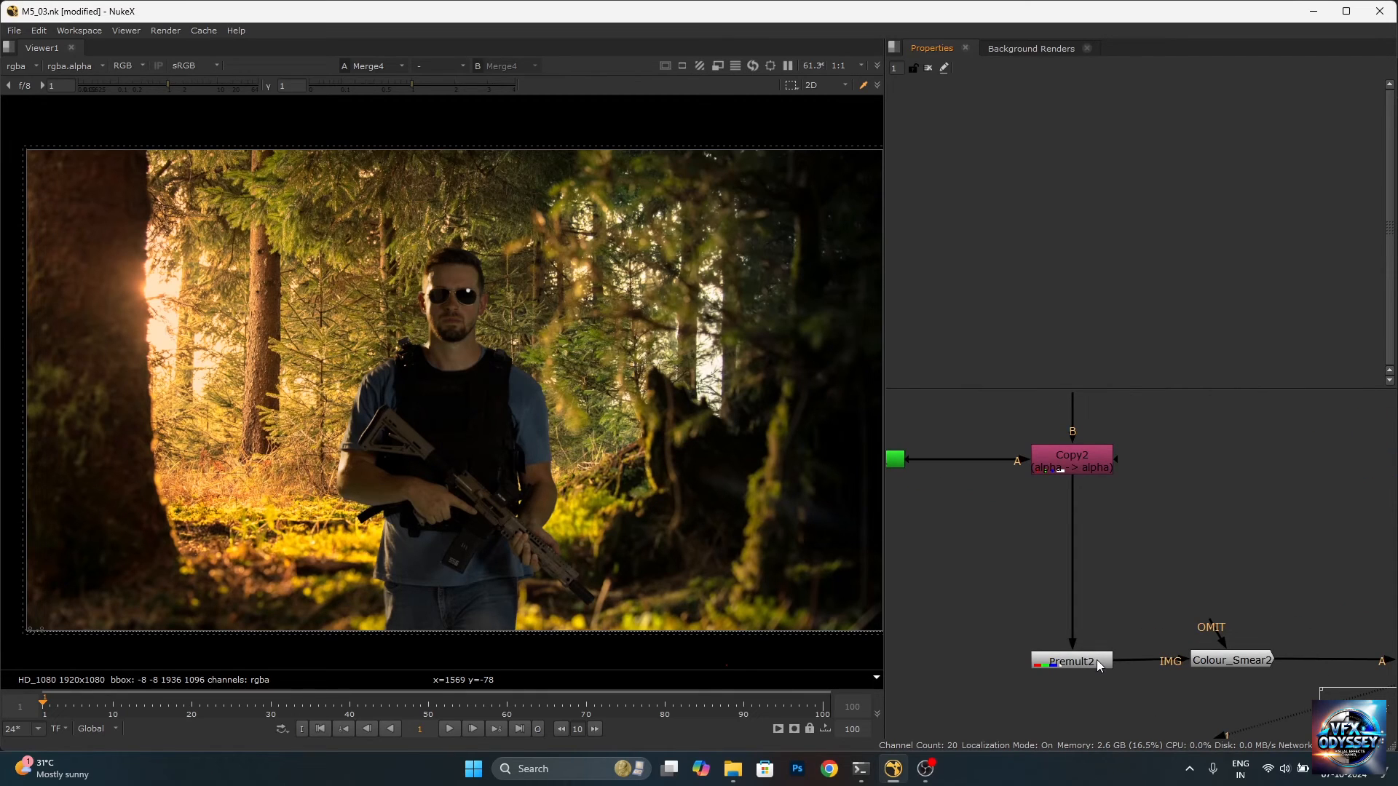
scroll(1010, 583, "down", 2)
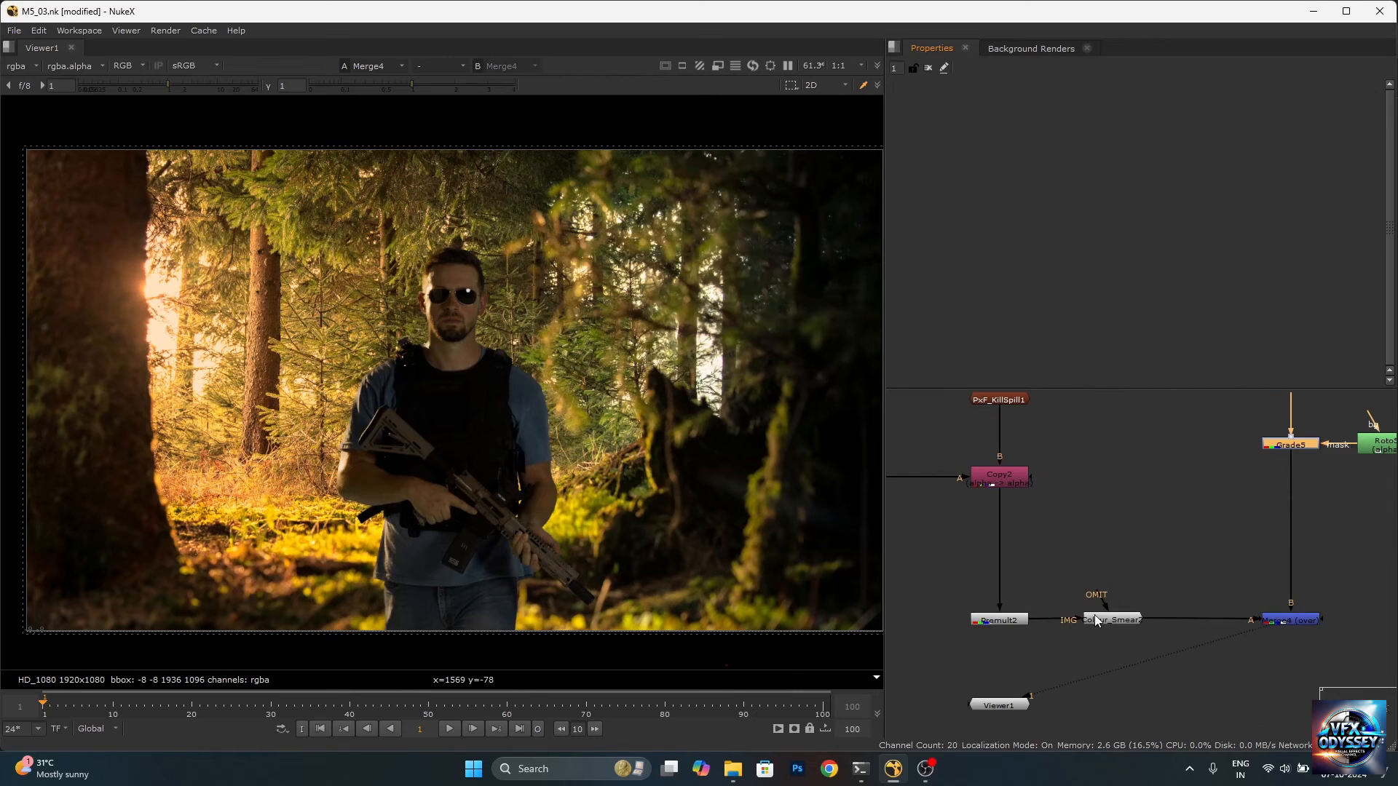
left_click(1133, 619)
left_click_drag(1133, 619, 1150, 619)
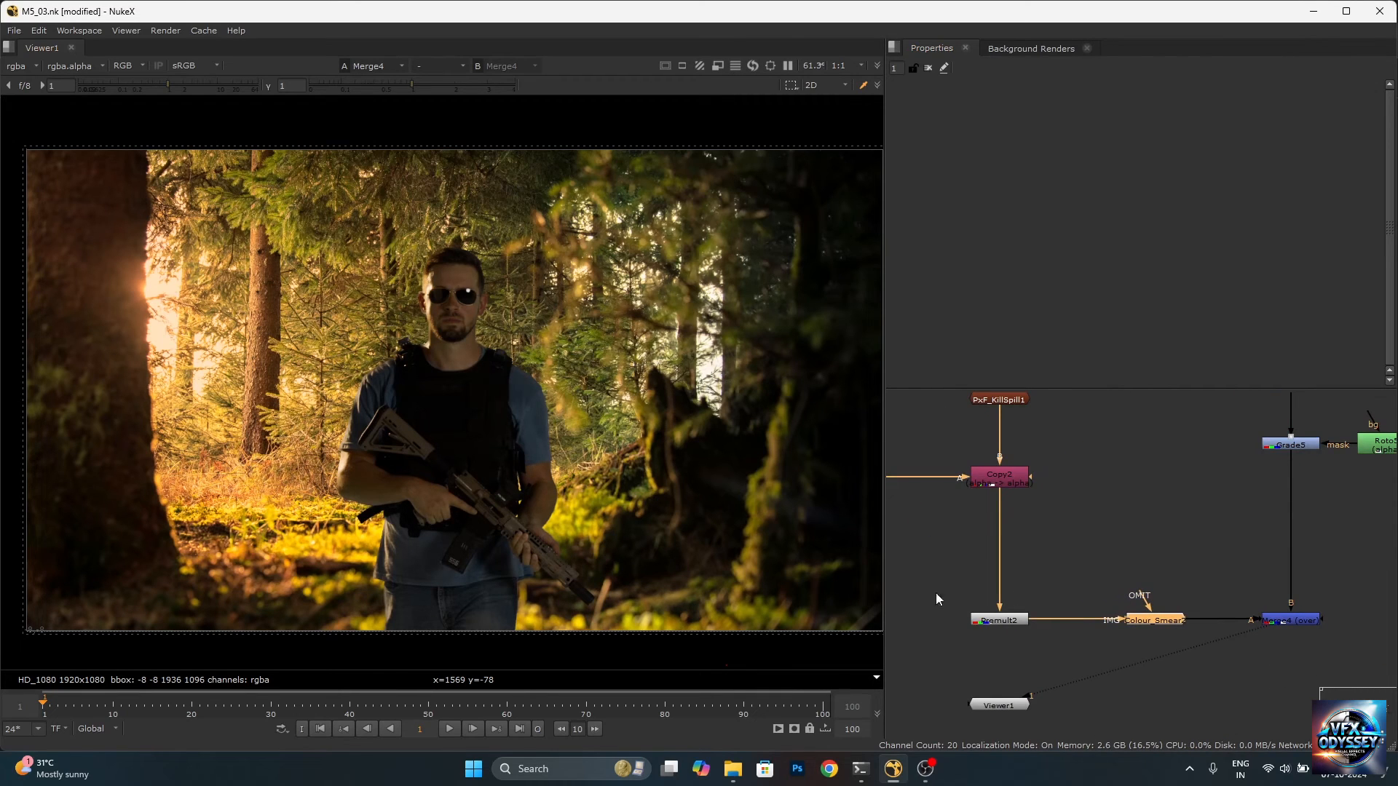
Insert a Grade node between the man's Copy and Premult nodes and disable it for sampling.
middle_click_drag(938, 439, 987, 511)
scroll(987, 512, "up", 1)
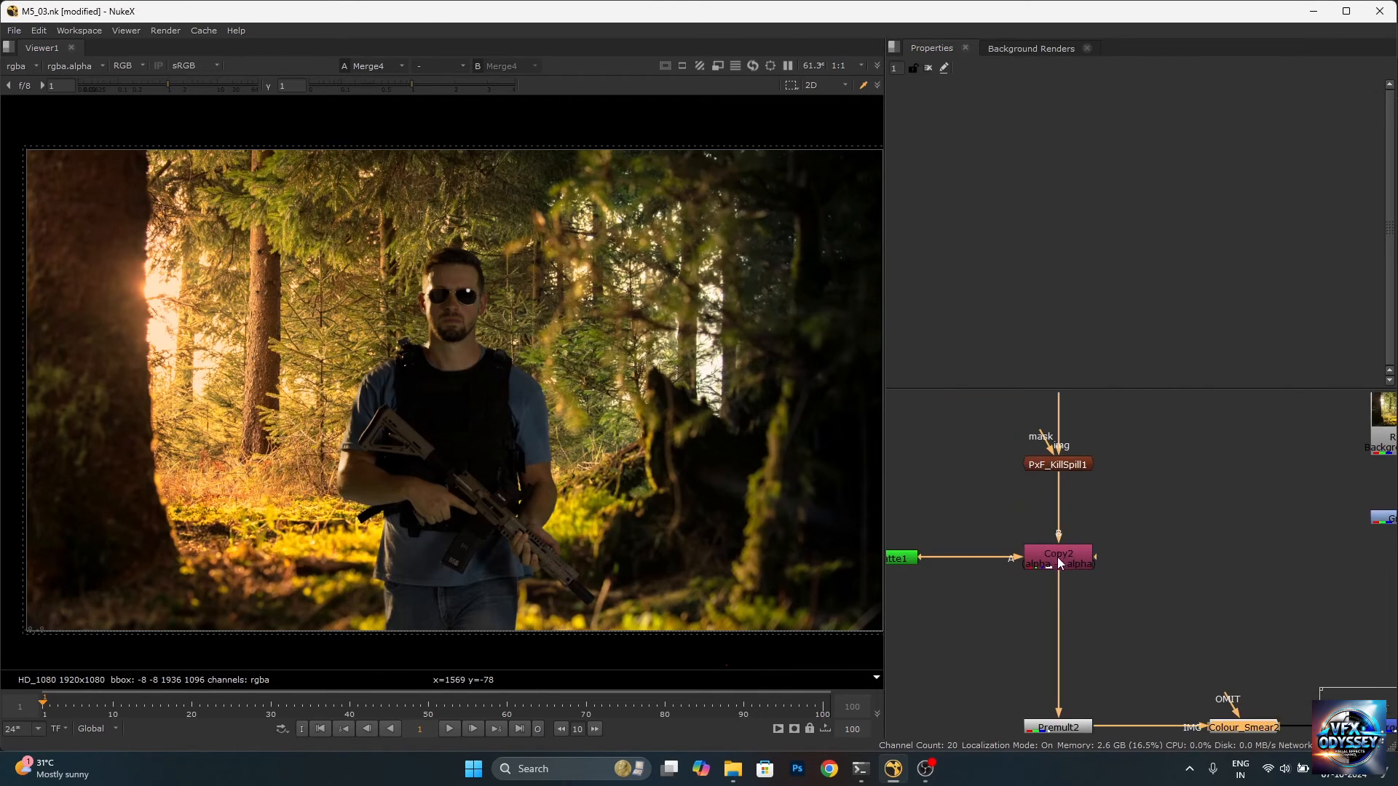
left_click(1058, 558)
key("g")
left_click_drag(1057, 576, 1057, 635)
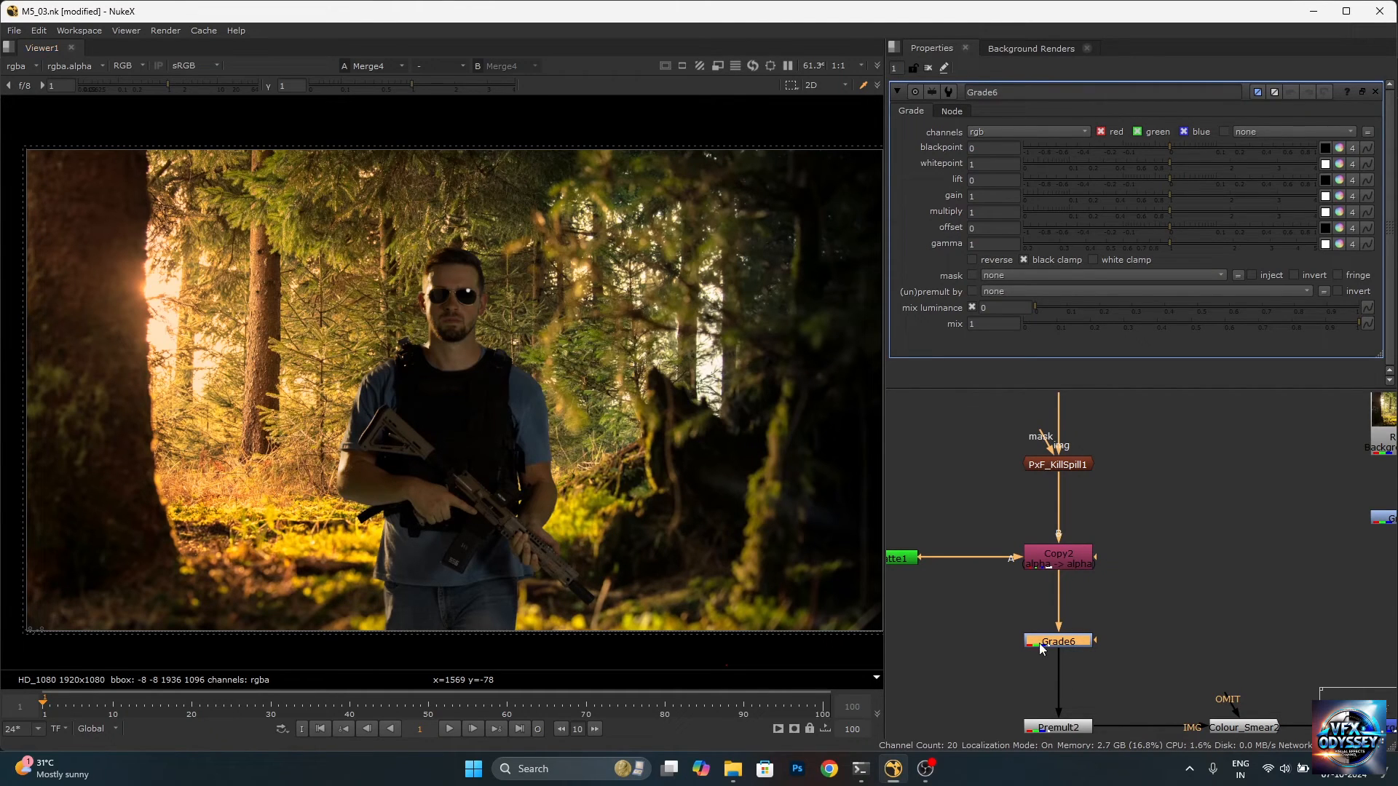
key("d")
Raise the viewer gain to 64 and examine the dark areas of the man's vest.
scroll(496, 399, "down", 4)
scroll(386, 361, "up", 4)
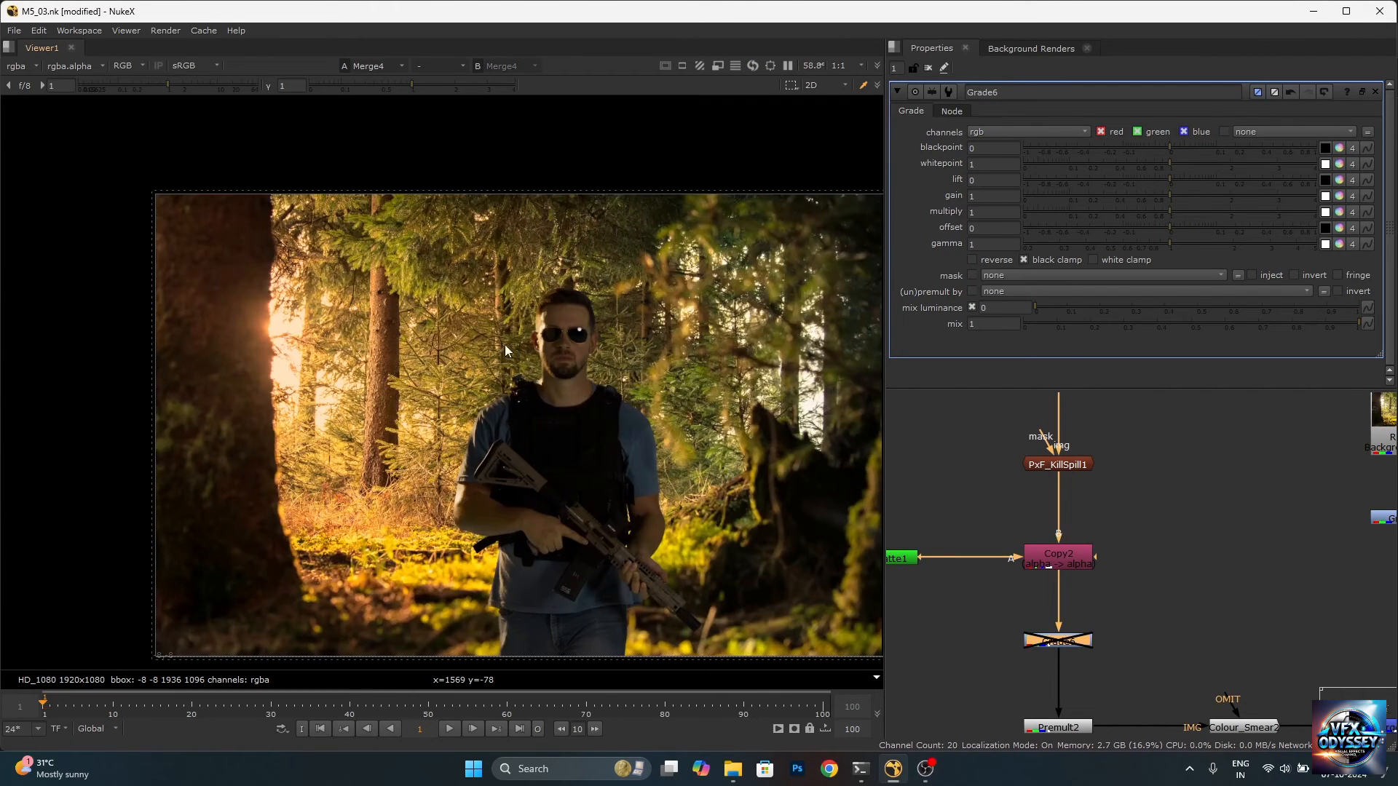
left_click_drag(168, 86, 265, 72)
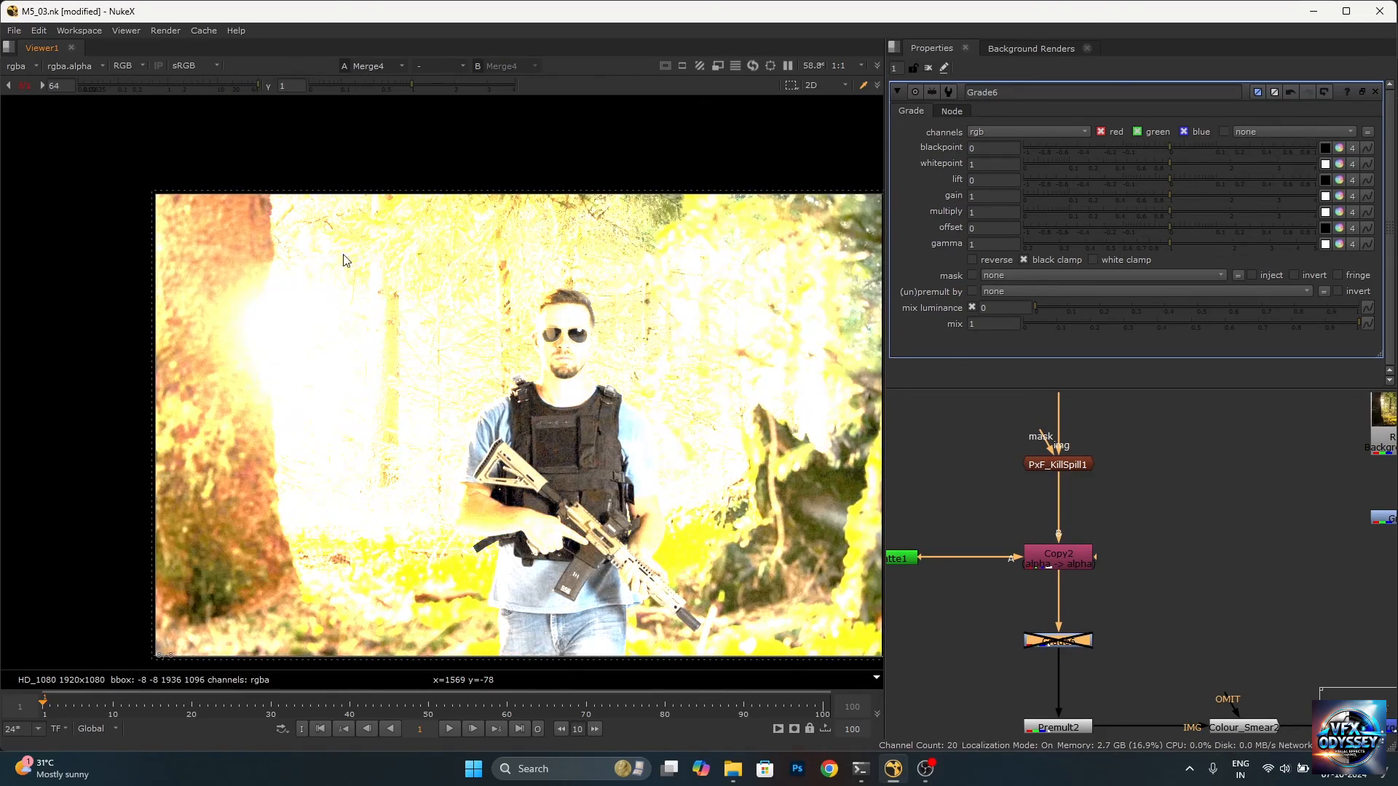
scroll(303, 313, "down", 3)
scroll(407, 327, "up", 2)
scroll(407, 327, "up", 3)
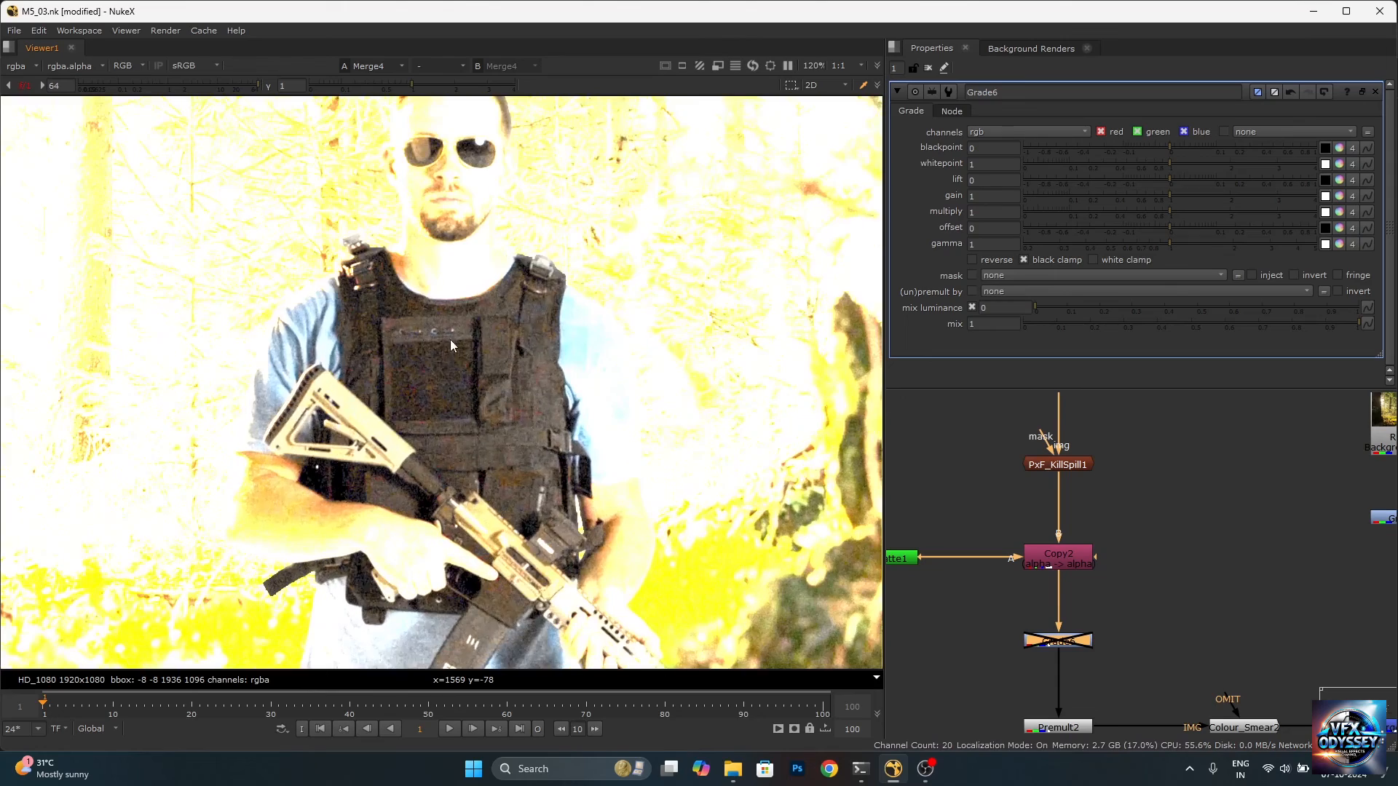
scroll(450, 339, "down", 3)
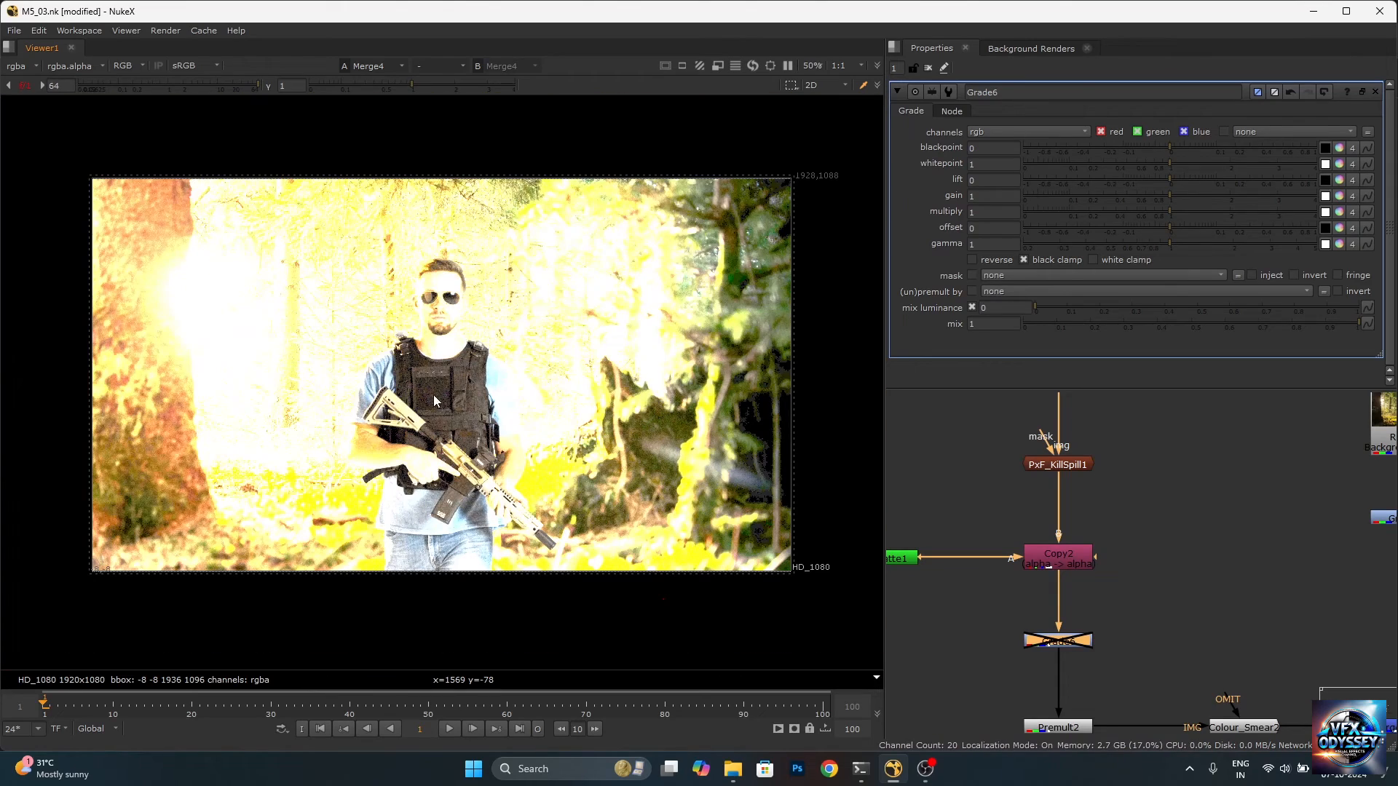
scroll(436, 401, "up", 4)
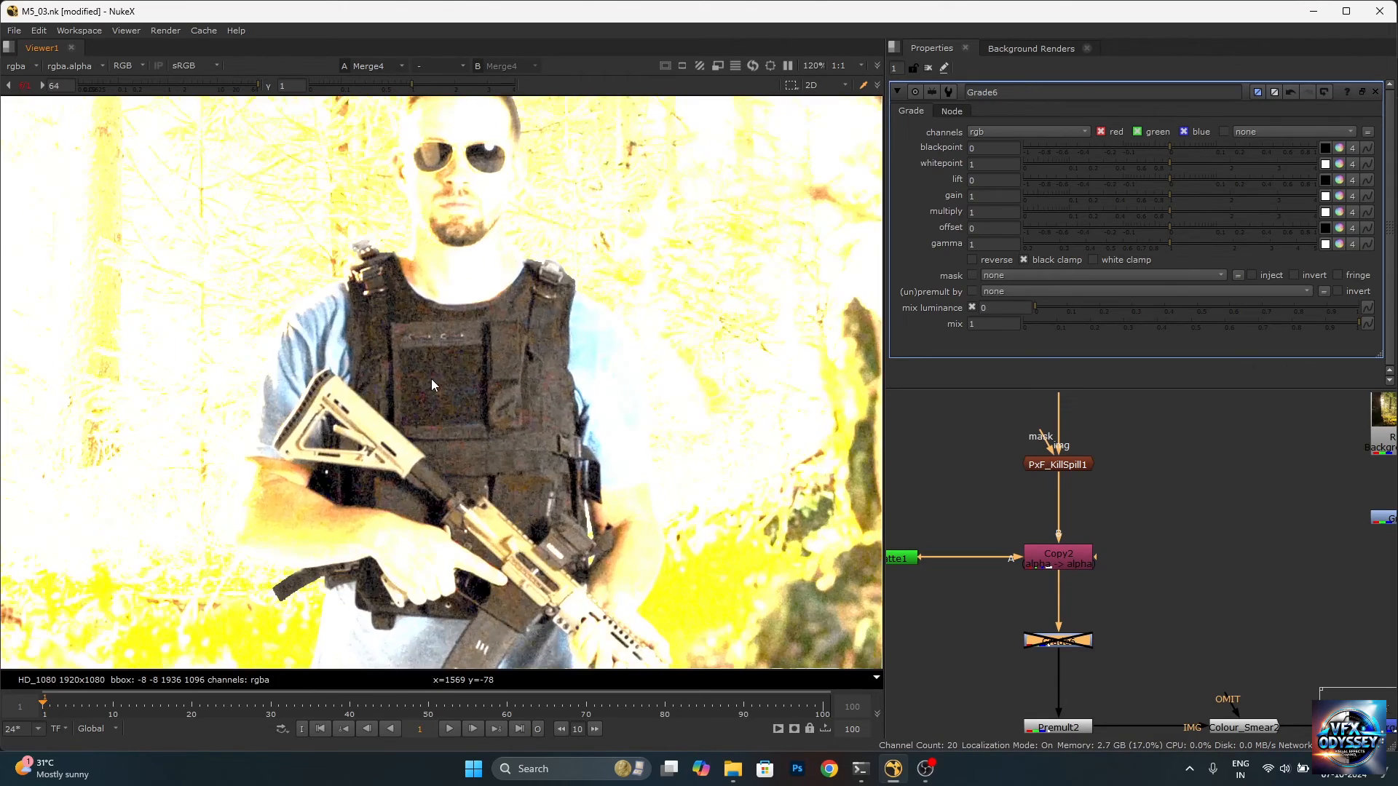
scroll(430, 384, "down", 3)
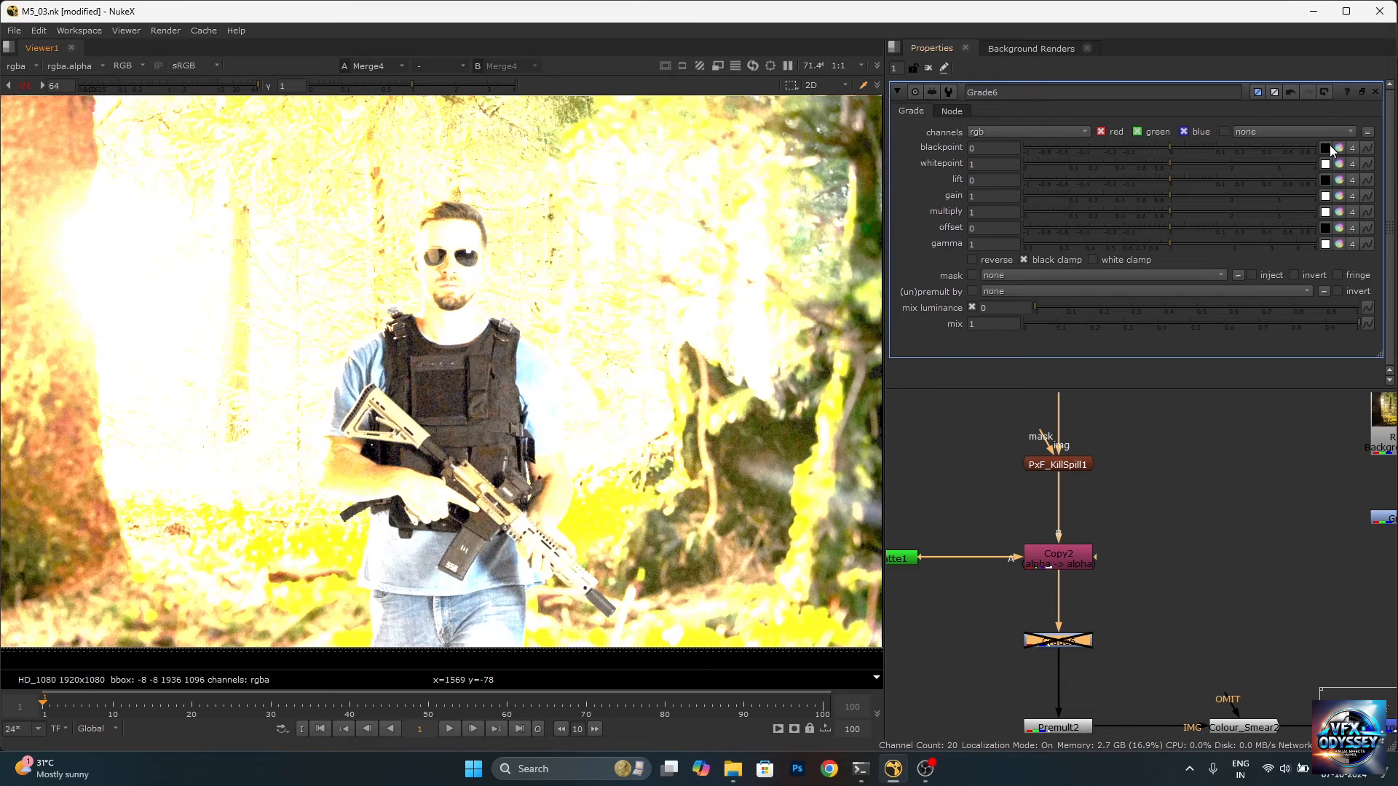
Sample the new Grade's blackpoint from a dark patch of about 17 by 16 pixels on the vest's chest pouch.
left_click(1326, 149)
scroll(466, 401, "down", 4)
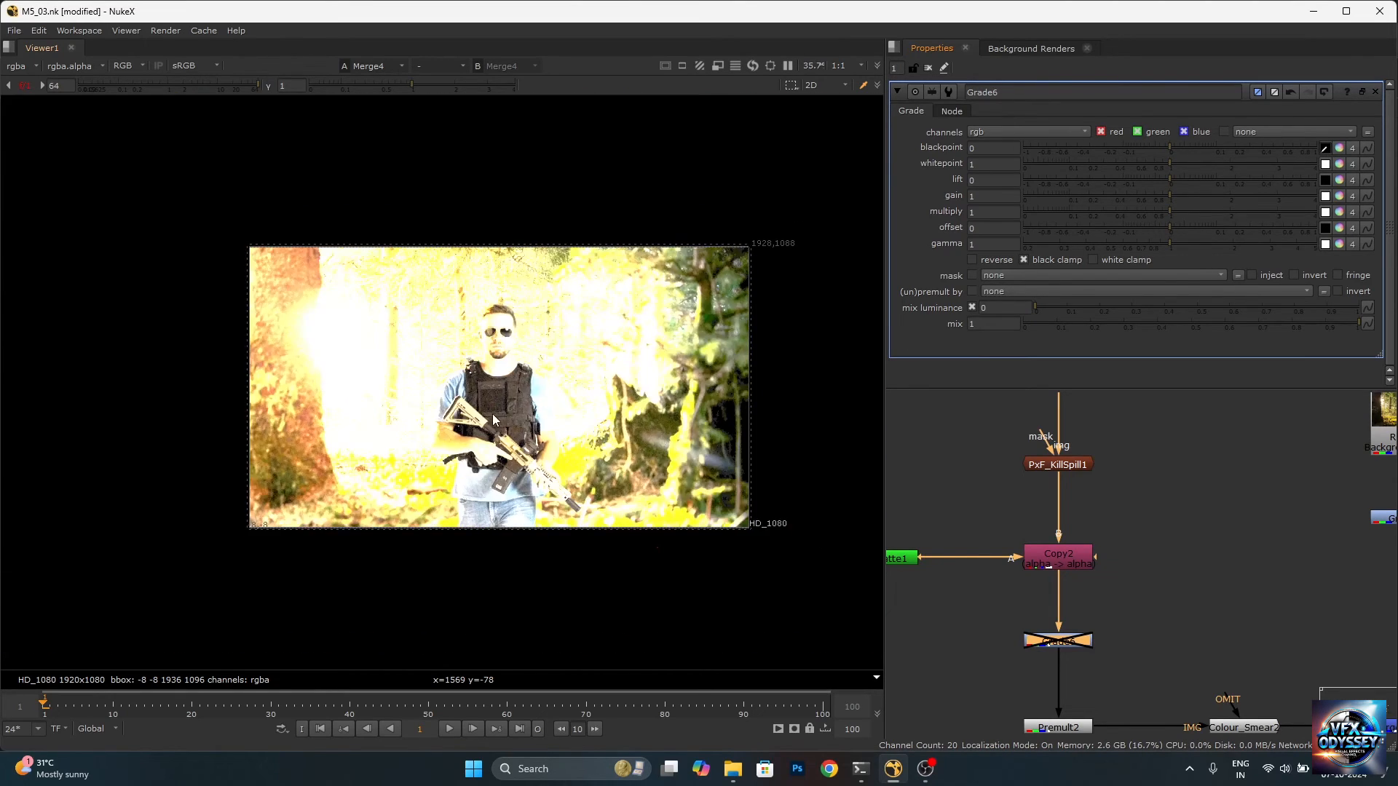
scroll(521, 380, "up", 2)
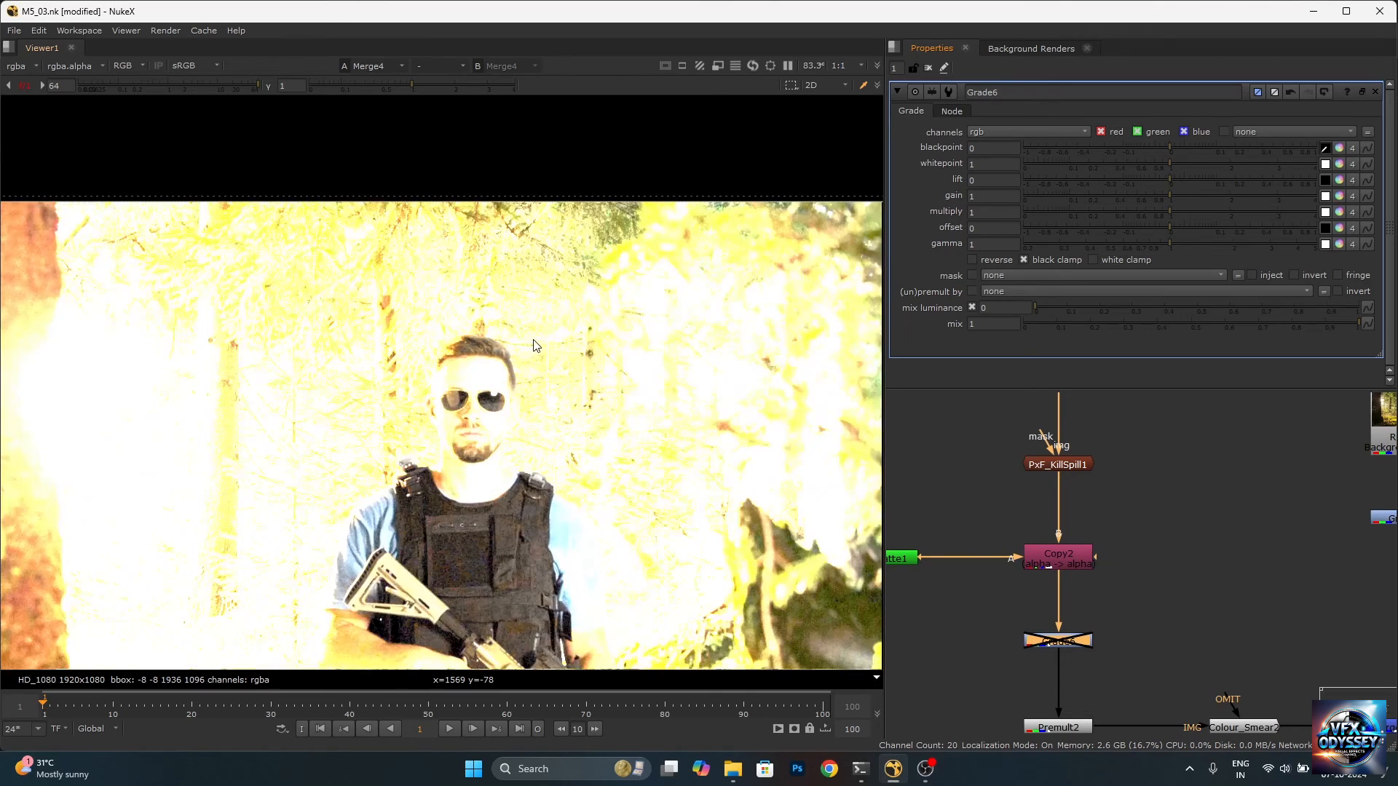
scroll(510, 393, "up", 1)
middle_click_drag(514, 550, 543, 429)
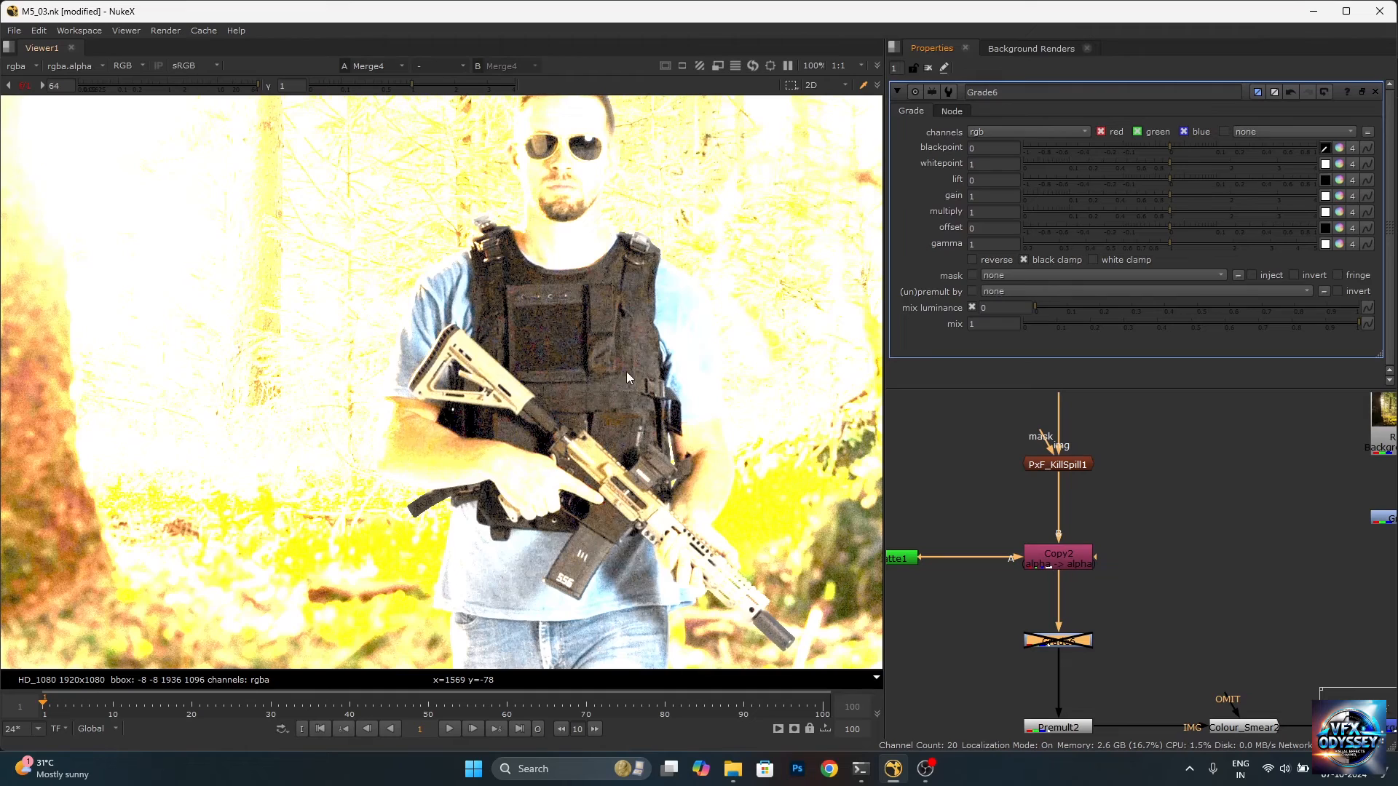
scroll(521, 458, "down", 2)
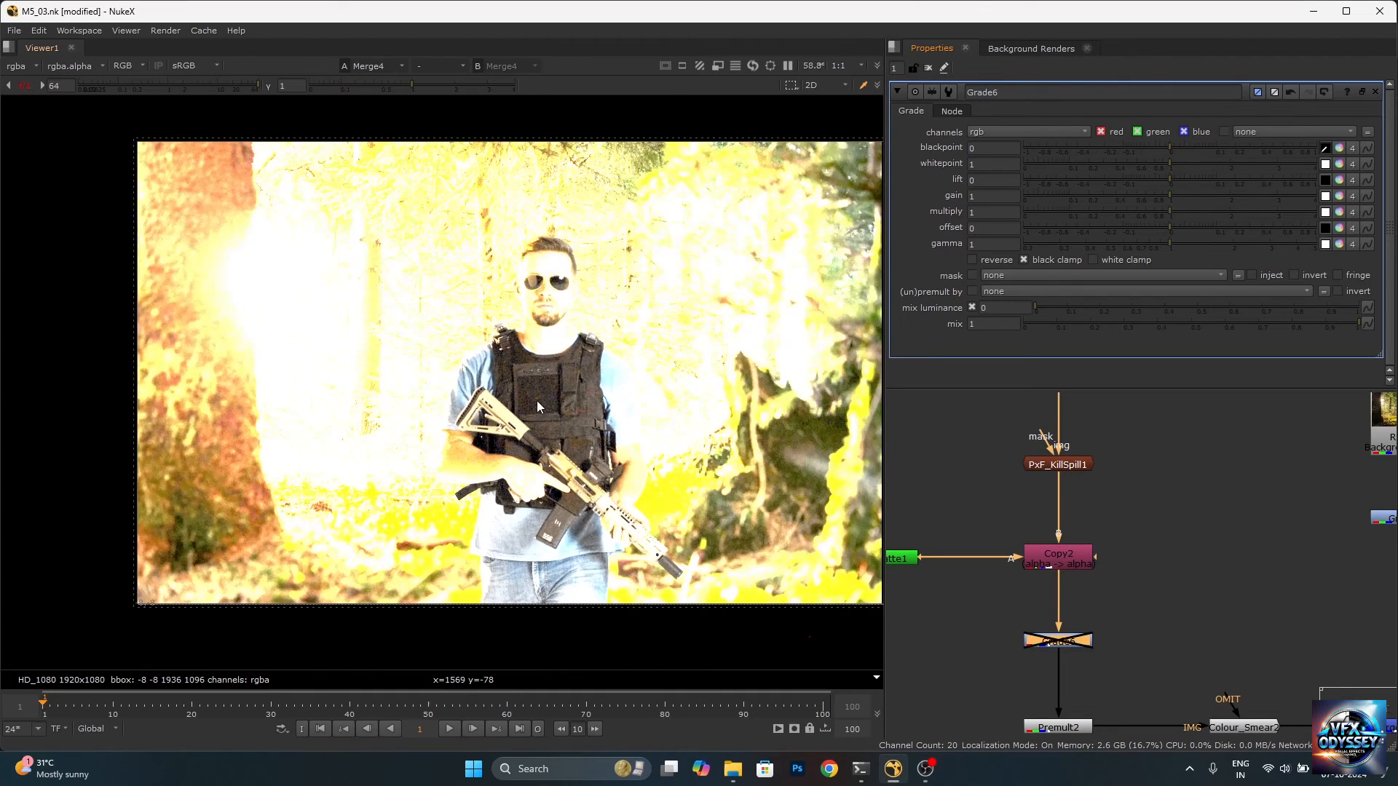
scroll(537, 406, "up", 2)
scroll(552, 369, "down", 1)
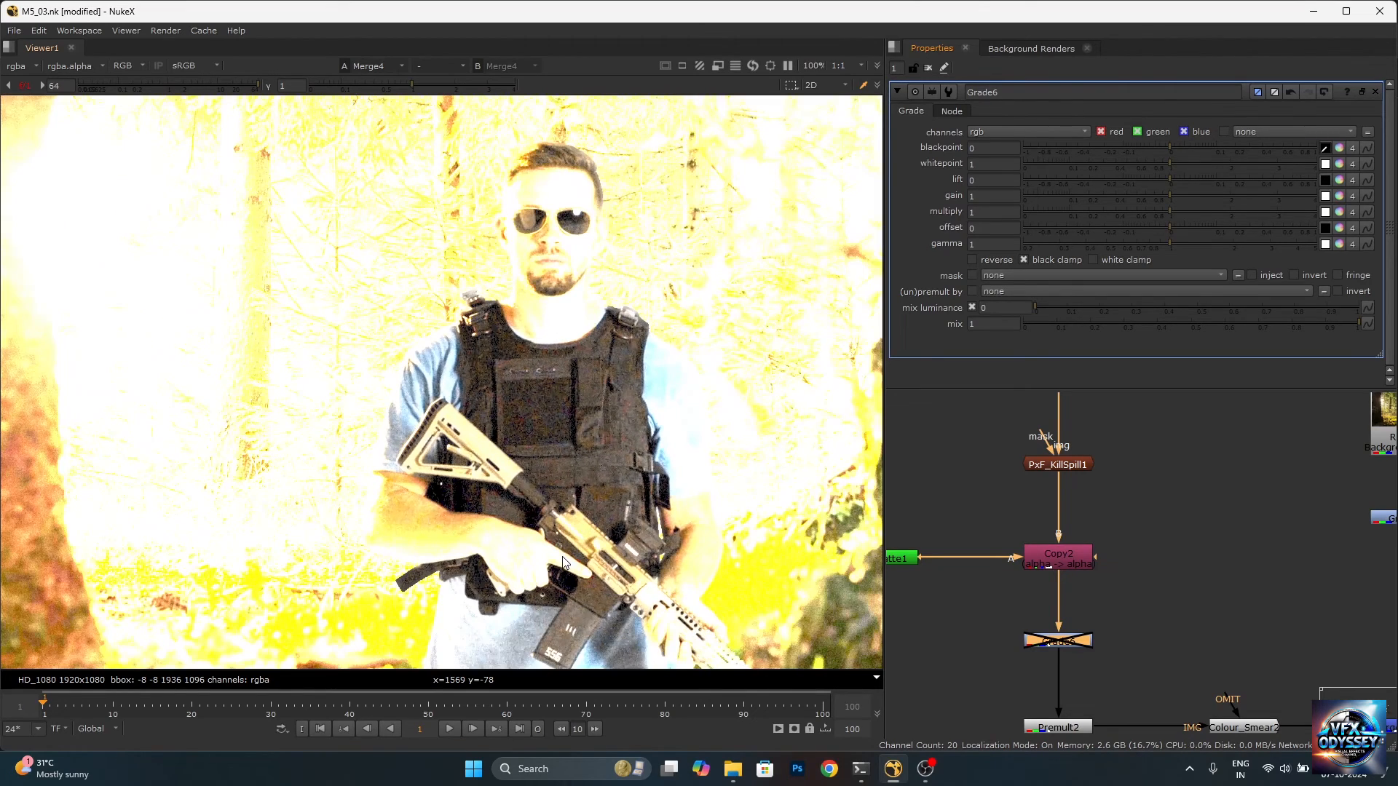
scroll(555, 364, "down", 1)
scroll(548, 402, "up", 1)
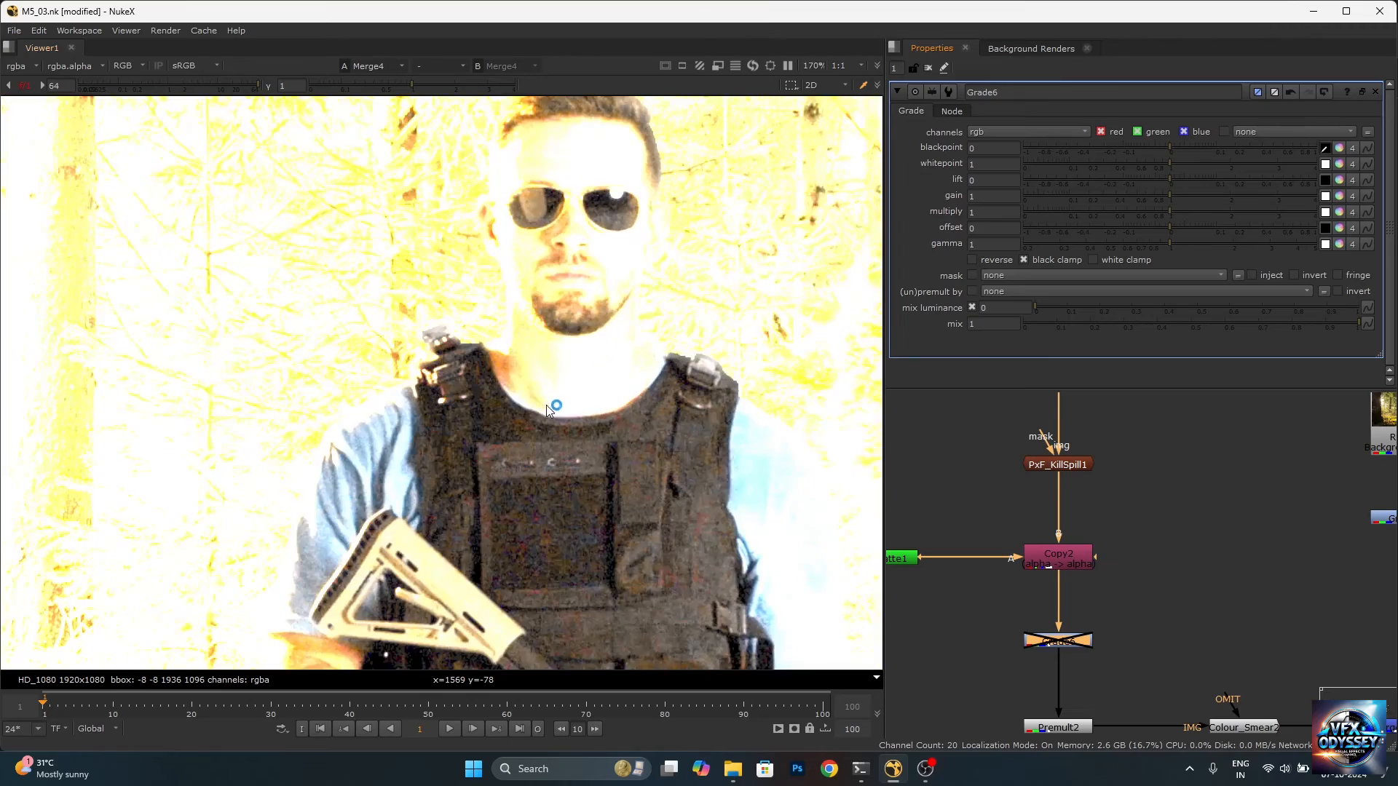
scroll(547, 402, "down", 1)
scroll(548, 287, "up", 2)
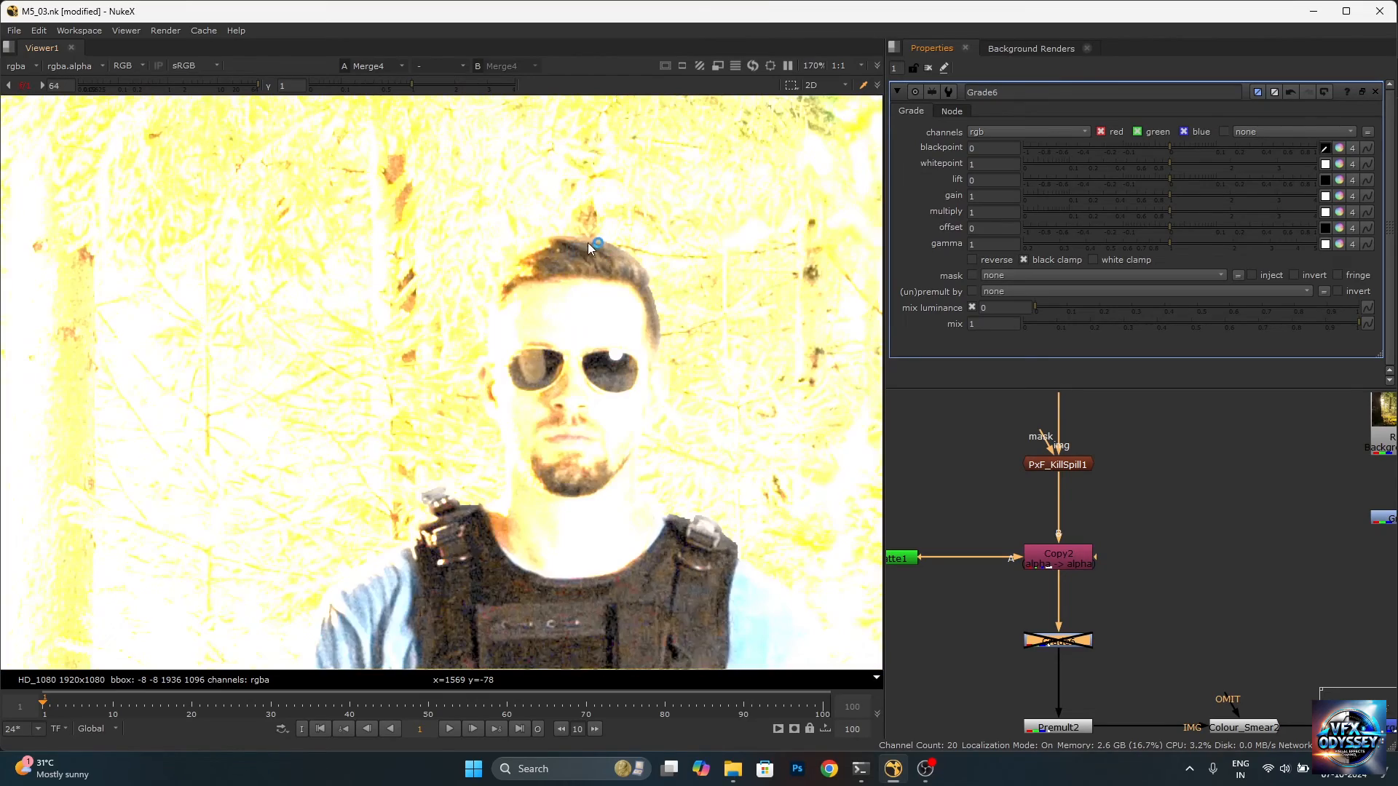
scroll(552, 425, "down", 2)
scroll(591, 470, "up", 2)
scroll(549, 455, "down", 2)
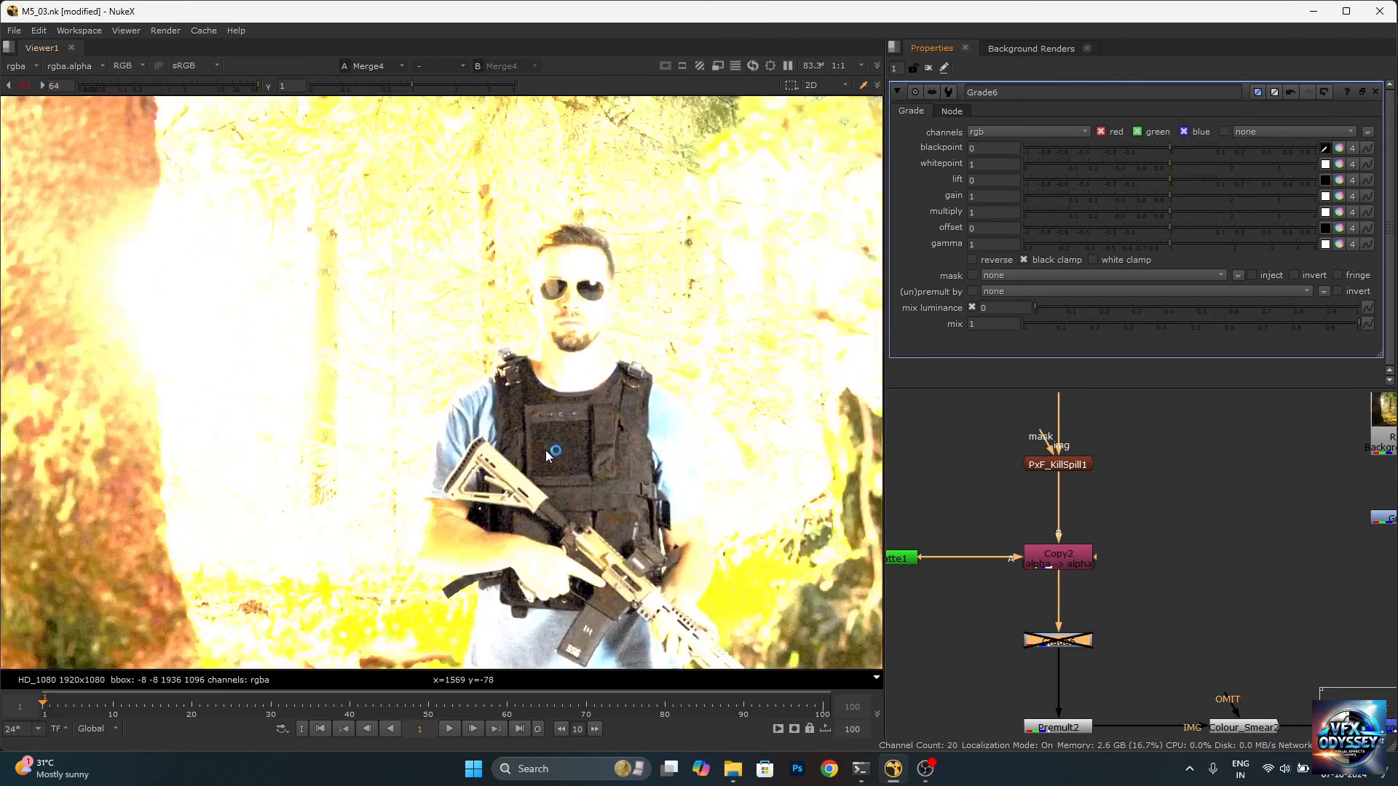
scroll(514, 419, "up", 3)
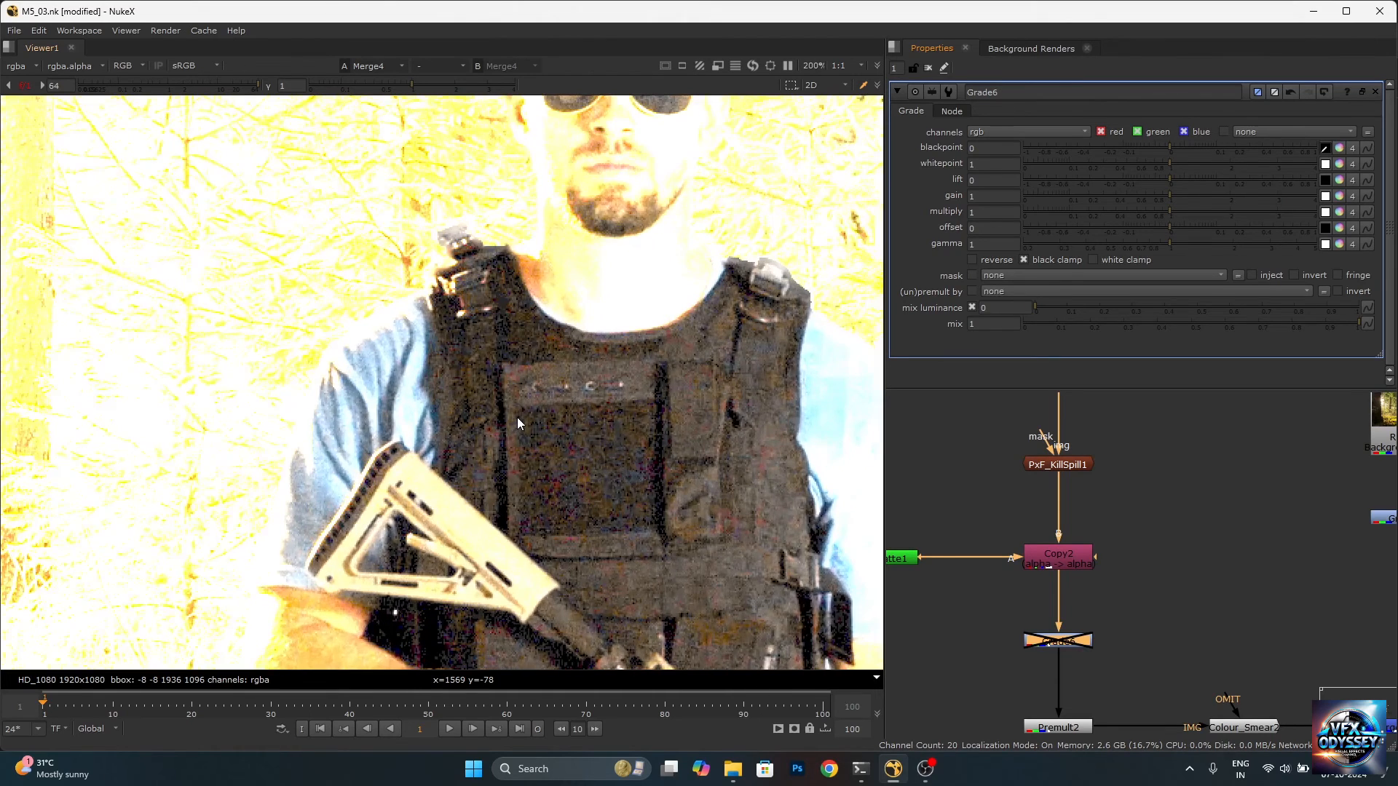
scroll(517, 422, "up", 2)
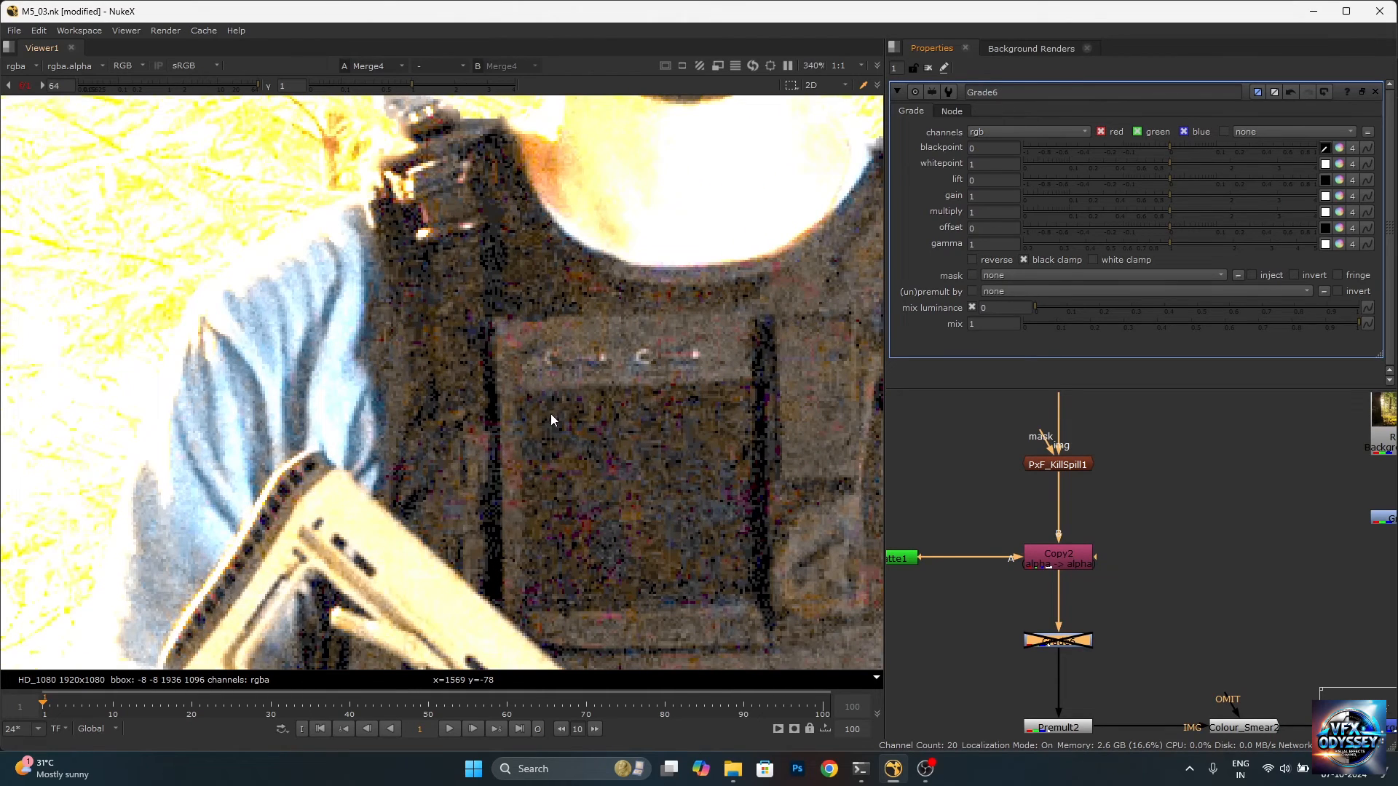
left_click_drag(539, 420, 578, 452, "ctrl+shift")
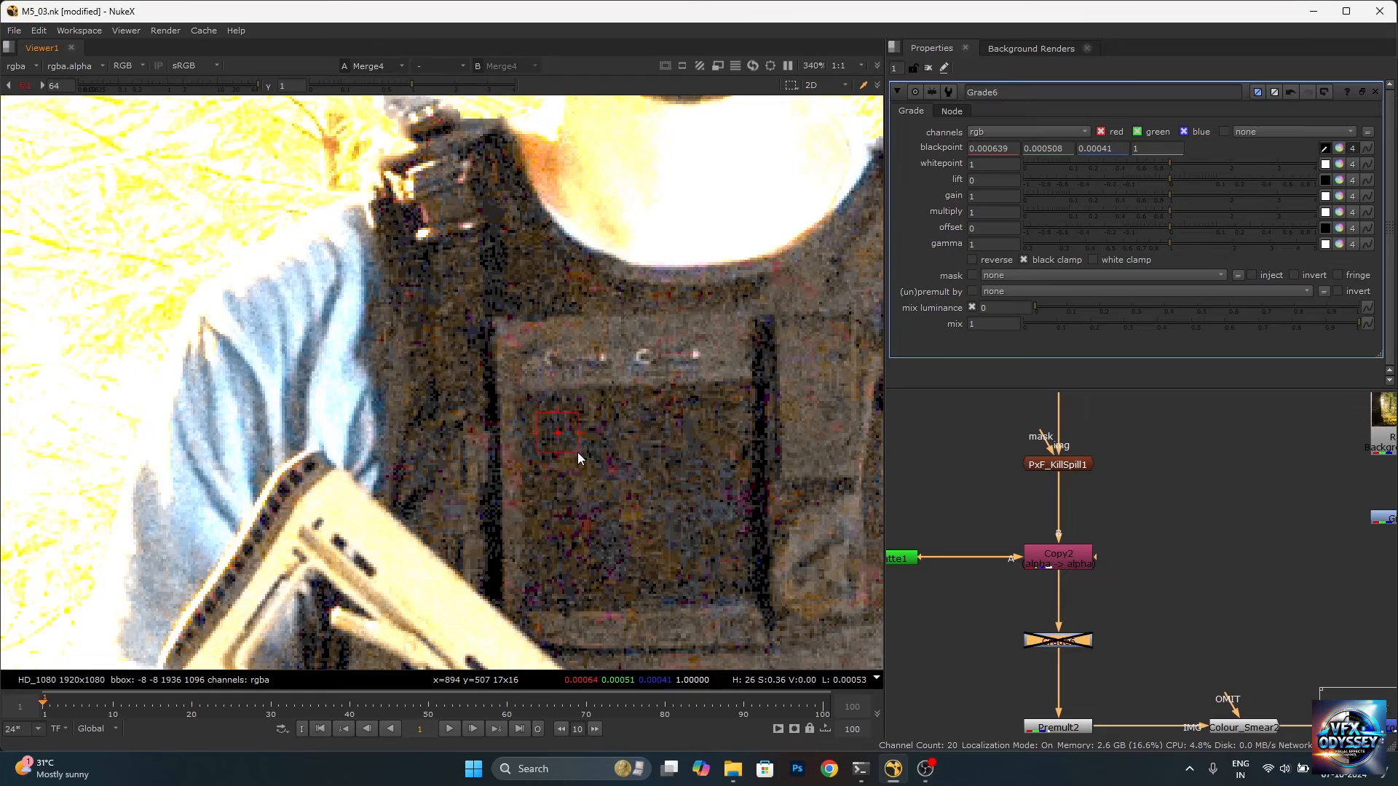
Activate lift sampling on the Grade and examine the forest background's dark areas at the raised viewer gain.
scroll(526, 302, "down", 3)
scroll(526, 302, "down", 4)
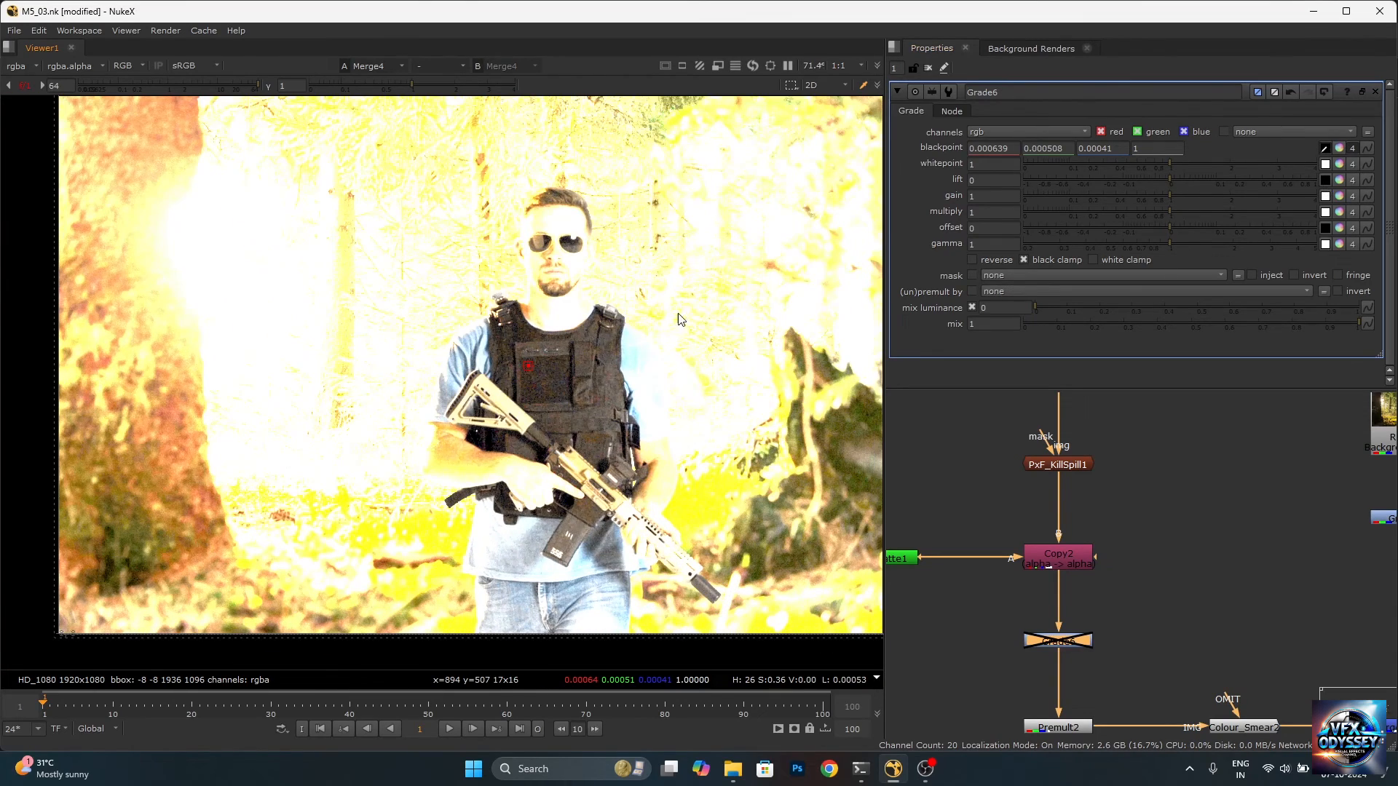
scroll(563, 367, "down", 2)
scroll(563, 367, "up", 2)
scroll(553, 342, "down", 1)
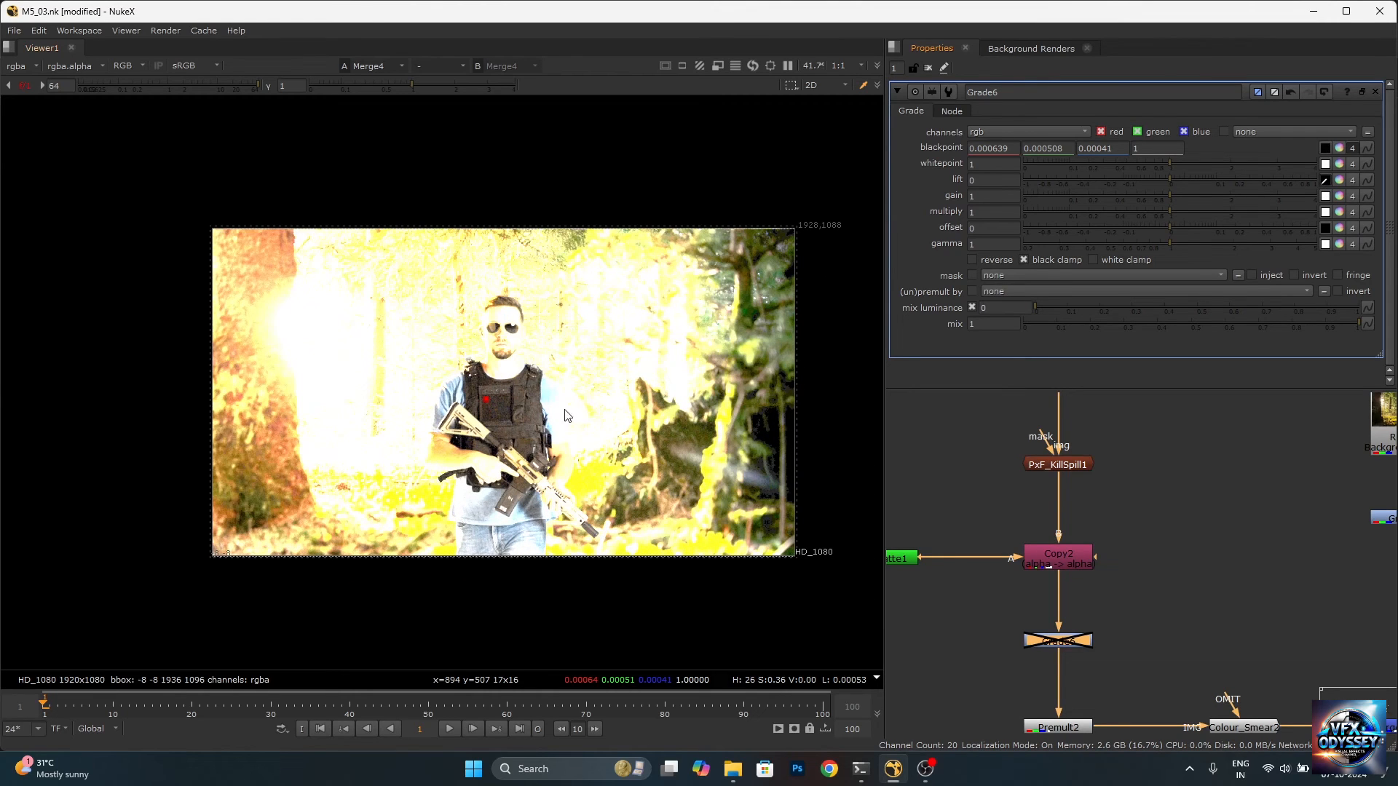
middle_click_drag(565, 487, 479, 502)
scroll(556, 465, "up", 2)
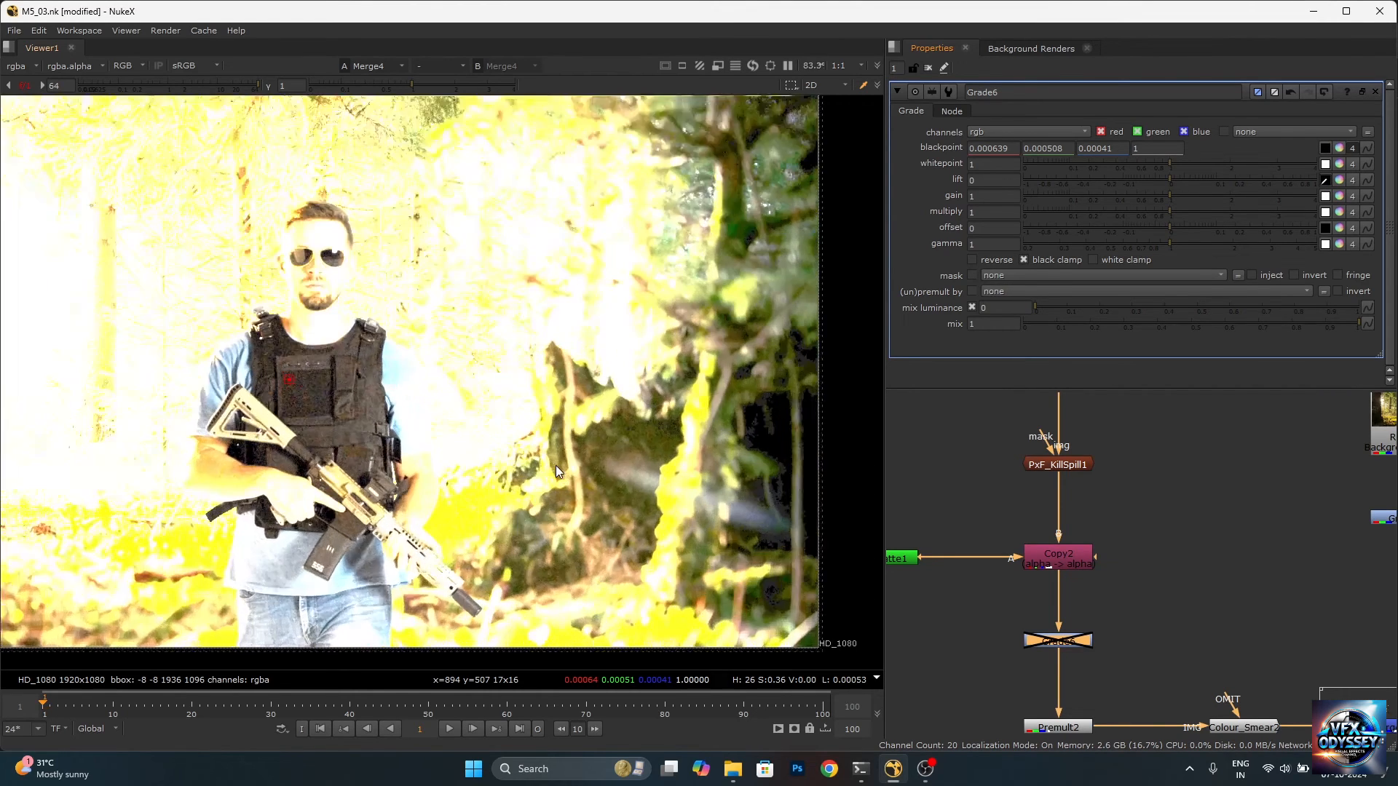
scroll(605, 436, "down", 2)
scroll(334, 456, "up", 2)
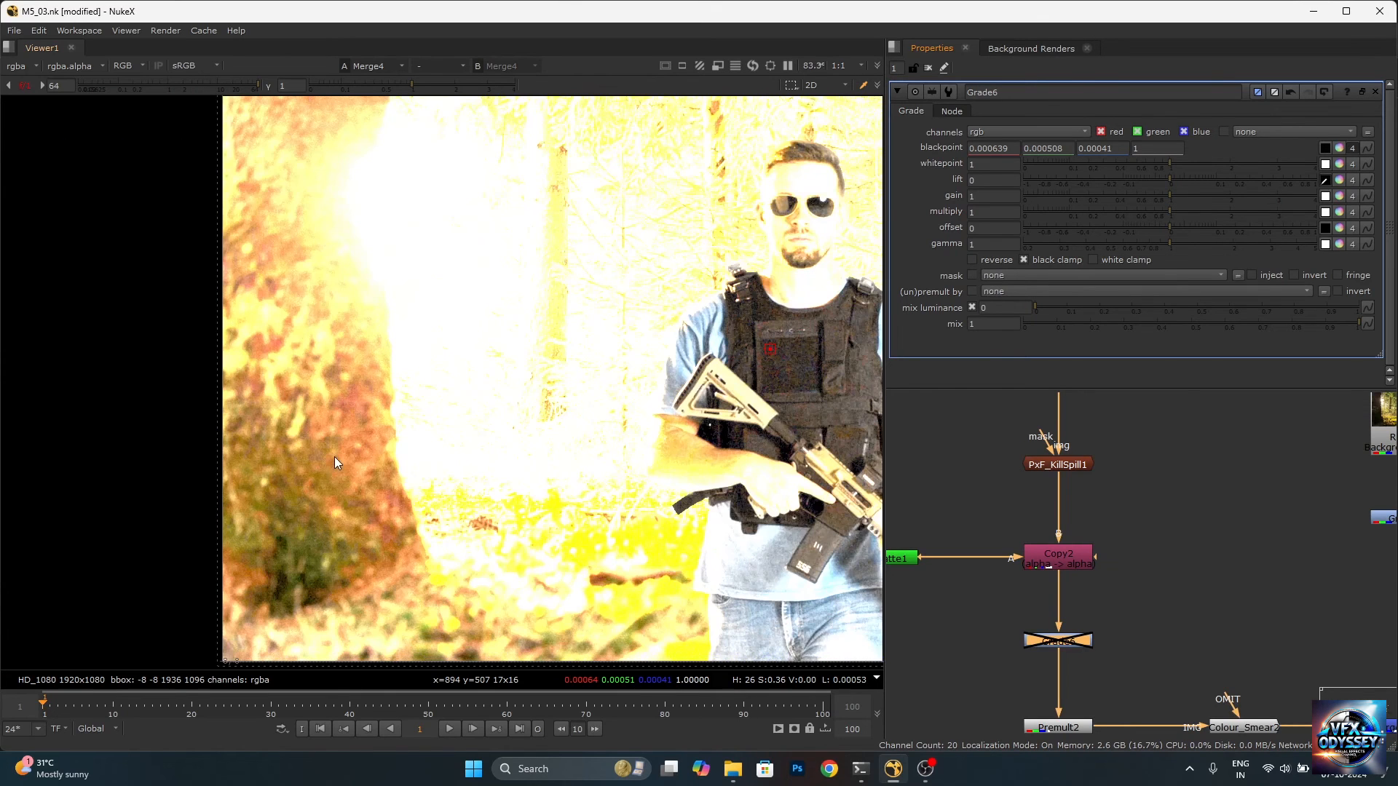
scroll(312, 527, "down", 3)
scroll(305, 527, "up", 2)
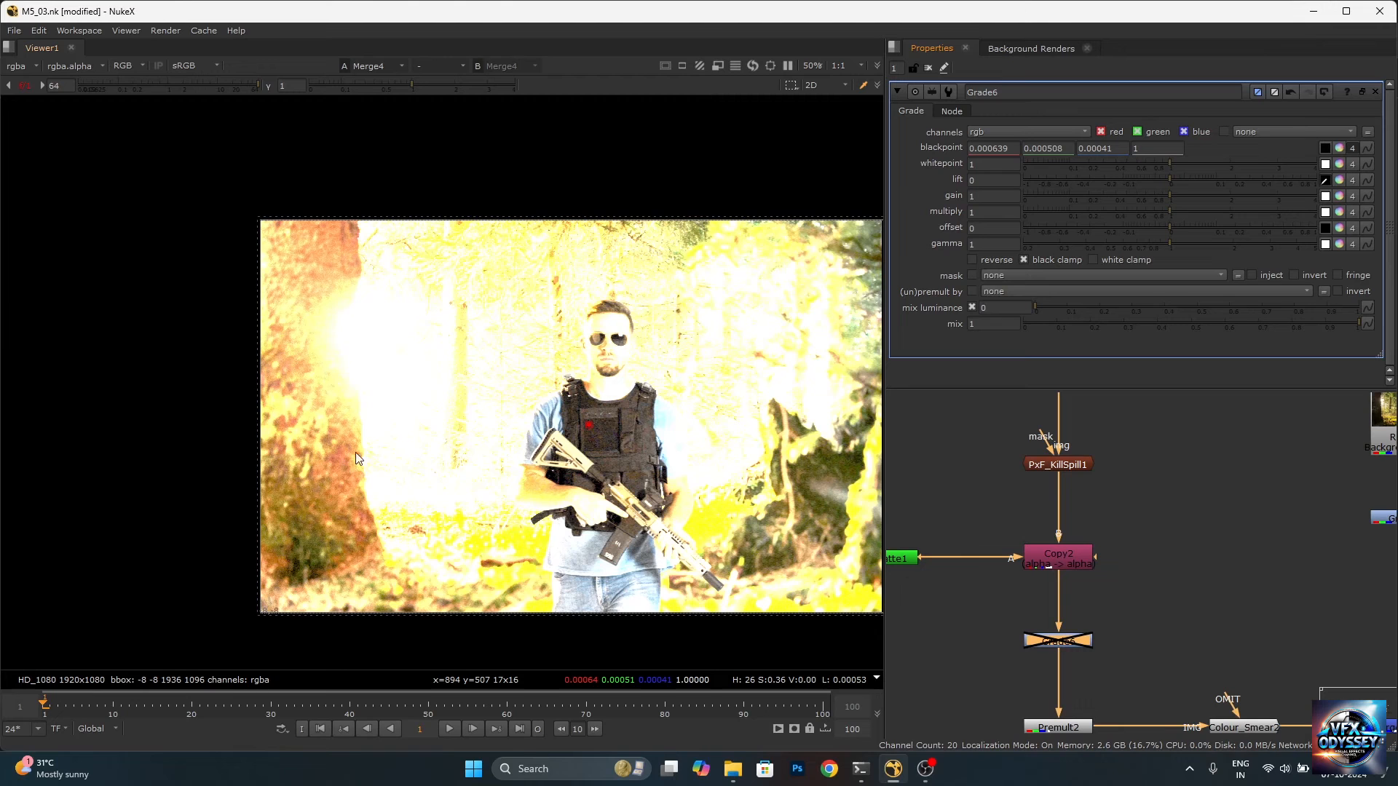
scroll(317, 478, "down", 3)
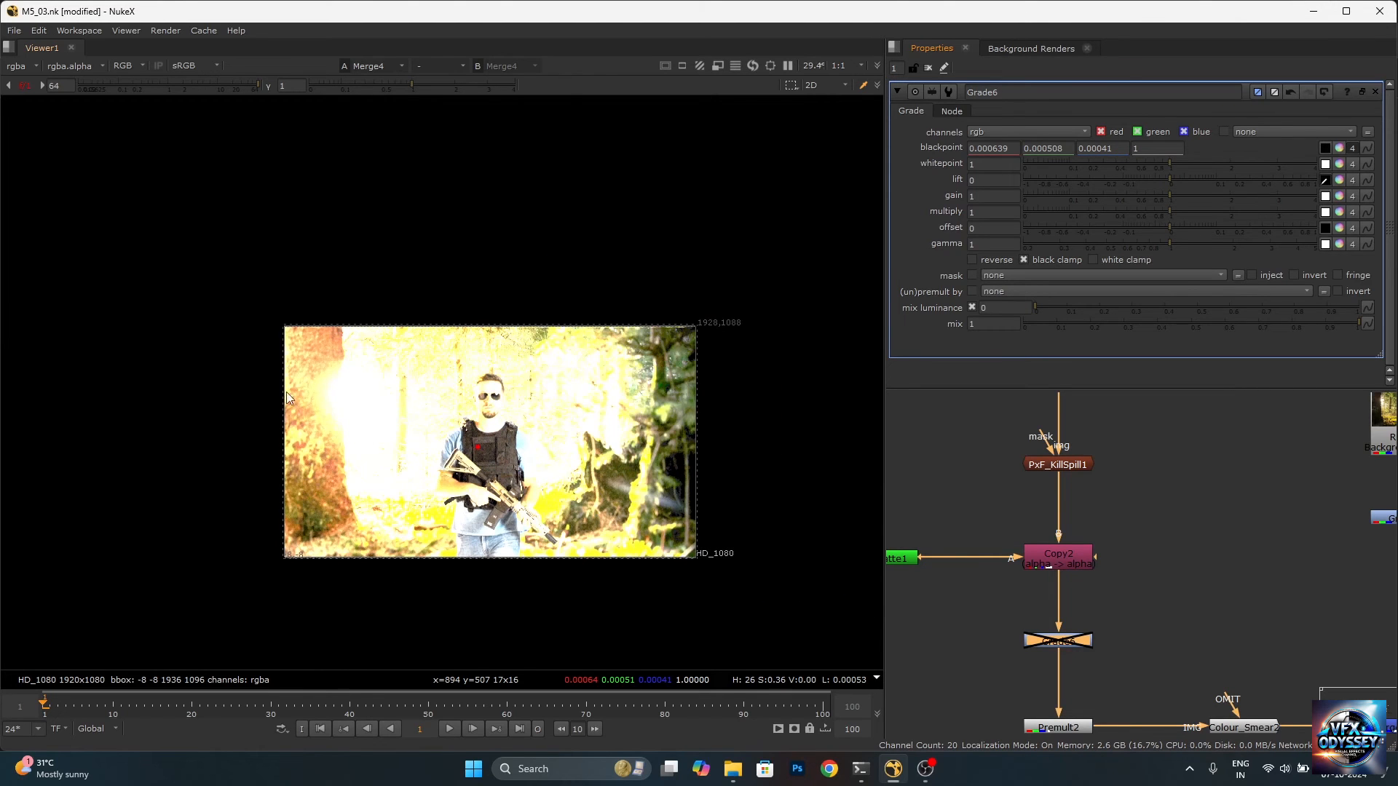
scroll(579, 486, "up", 3)
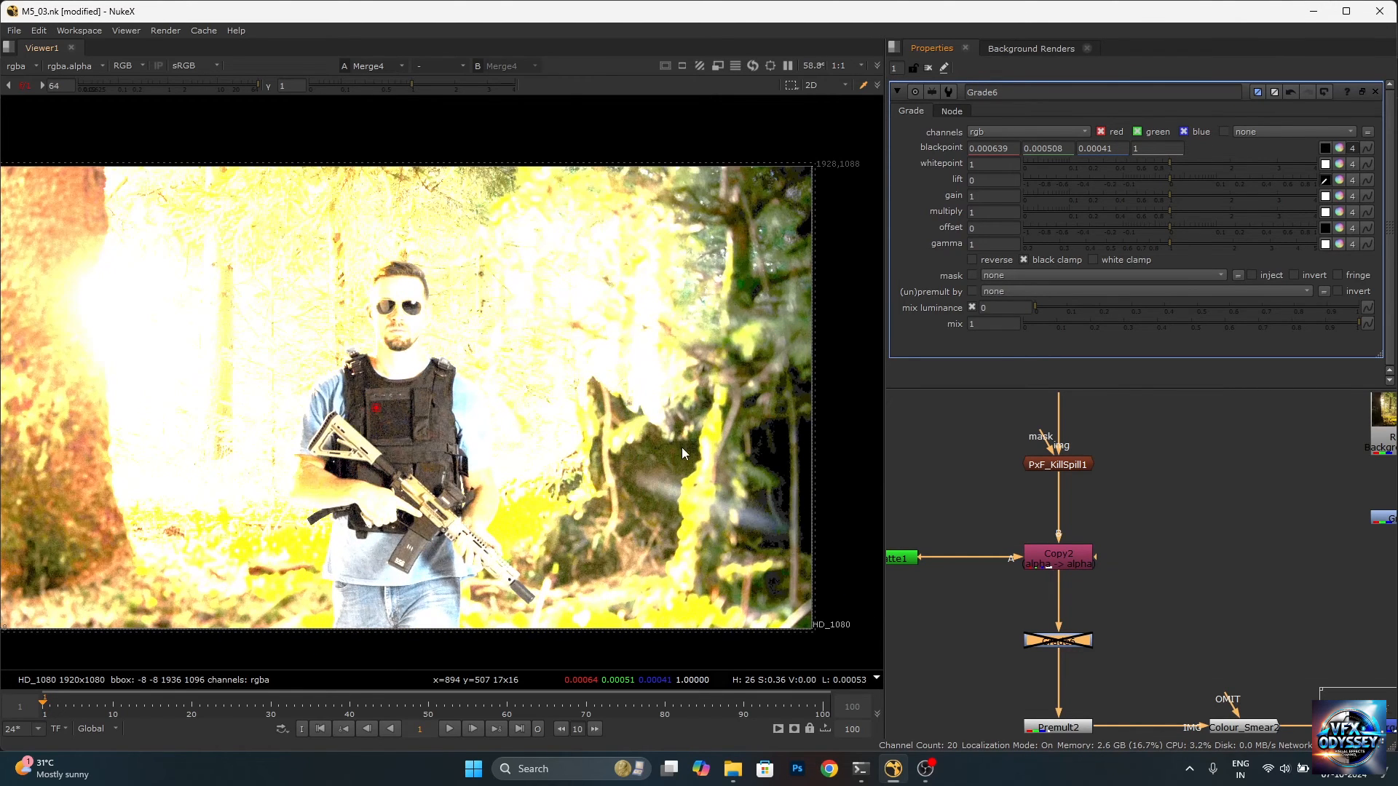
scroll(682, 453, "up", 3)
scroll(635, 459, "up", 2)
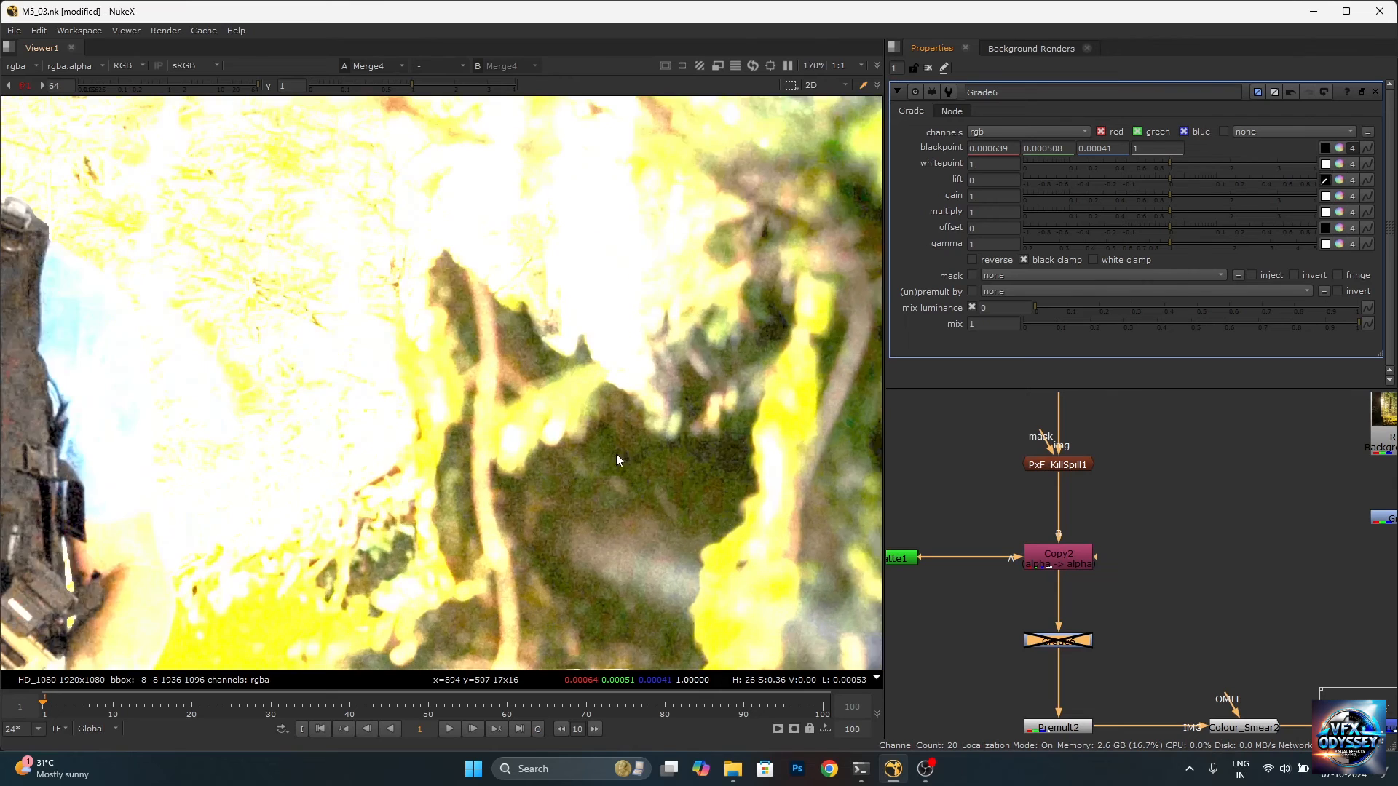
scroll(616, 452, "down", 4)
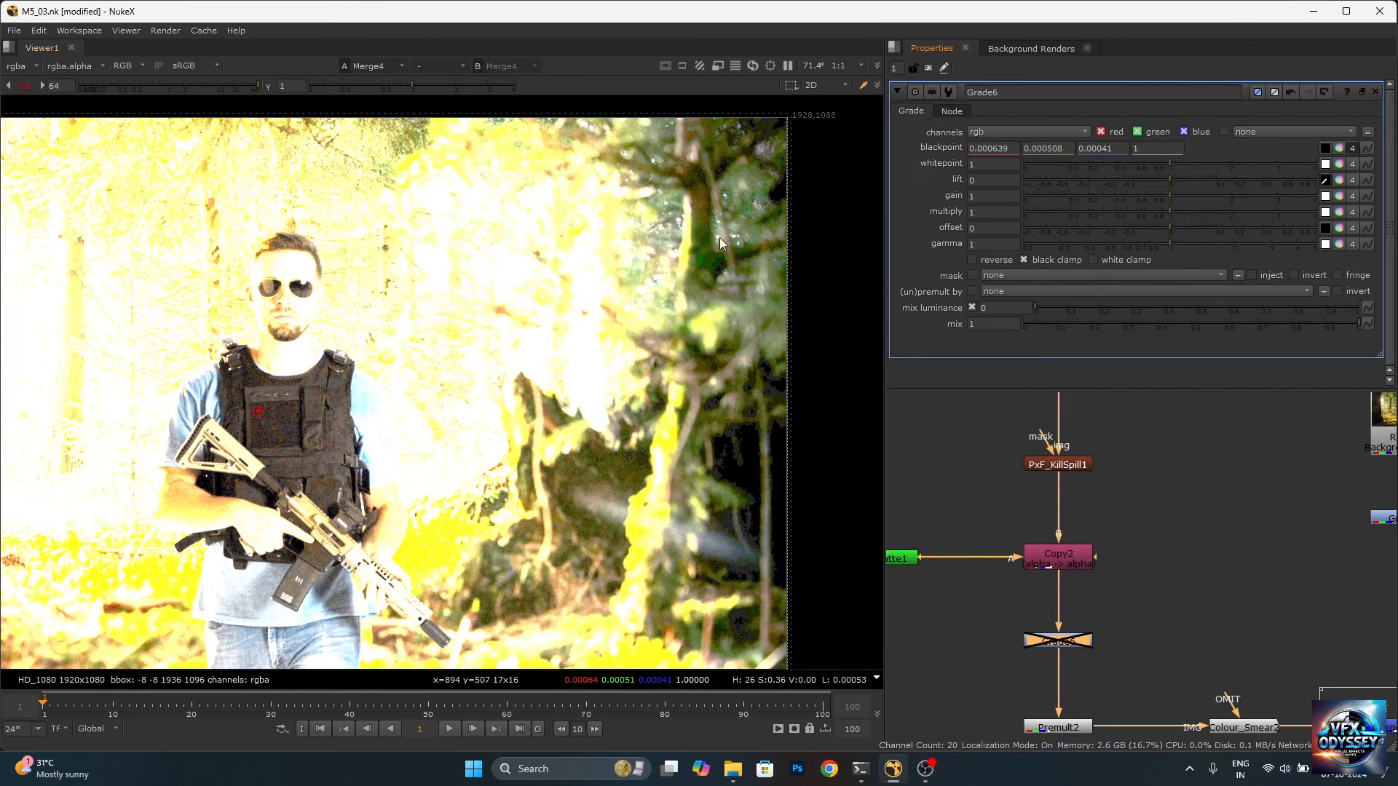
scroll(536, 580, "up", 2)
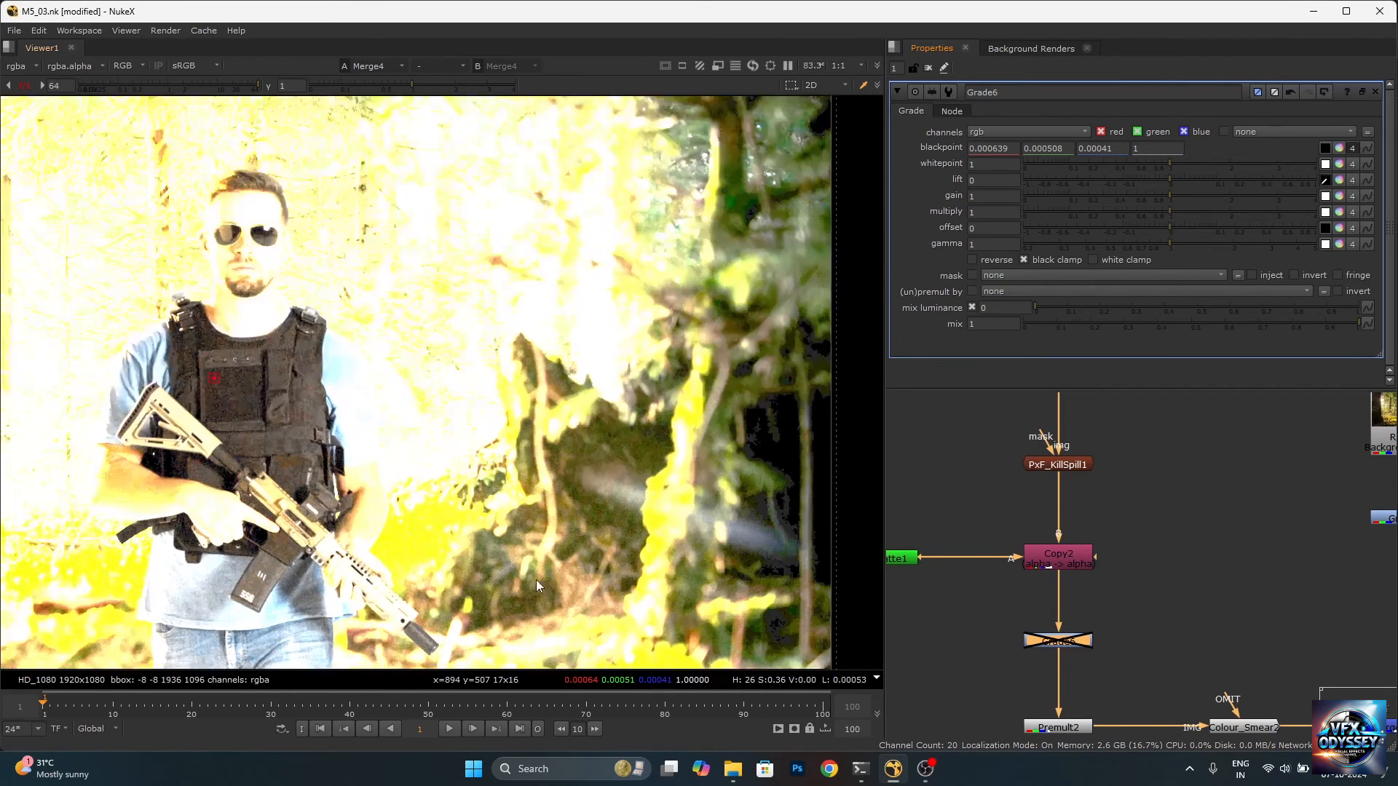
scroll(560, 552, "down", 3)
scroll(565, 530, "up", 4)
scroll(601, 456, "down", 3)
scroll(602, 456, "up", 4)
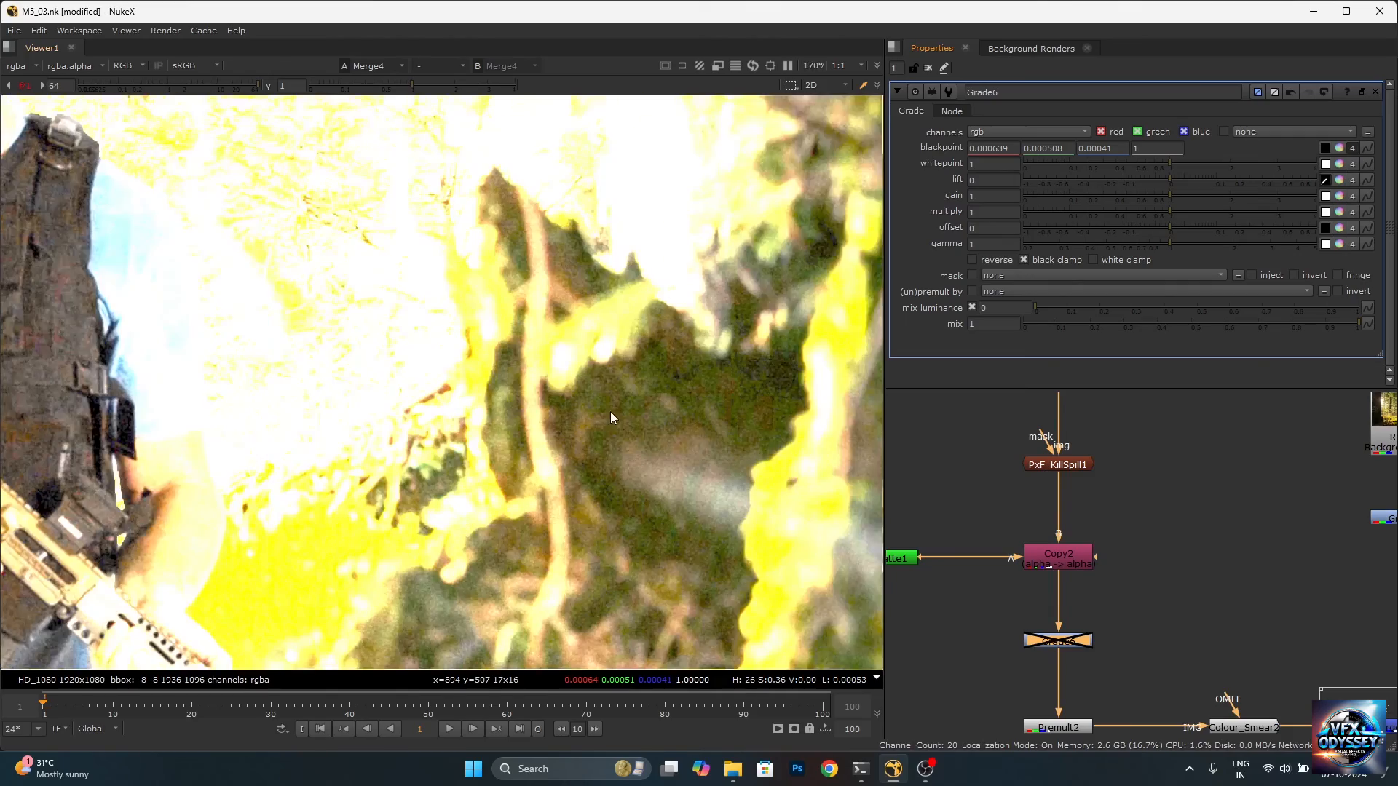
scroll(610, 412, "up", 2)
scroll(635, 409, "down", 2)
scroll(690, 380, "up", 3)
scroll(742, 436, "down", 3)
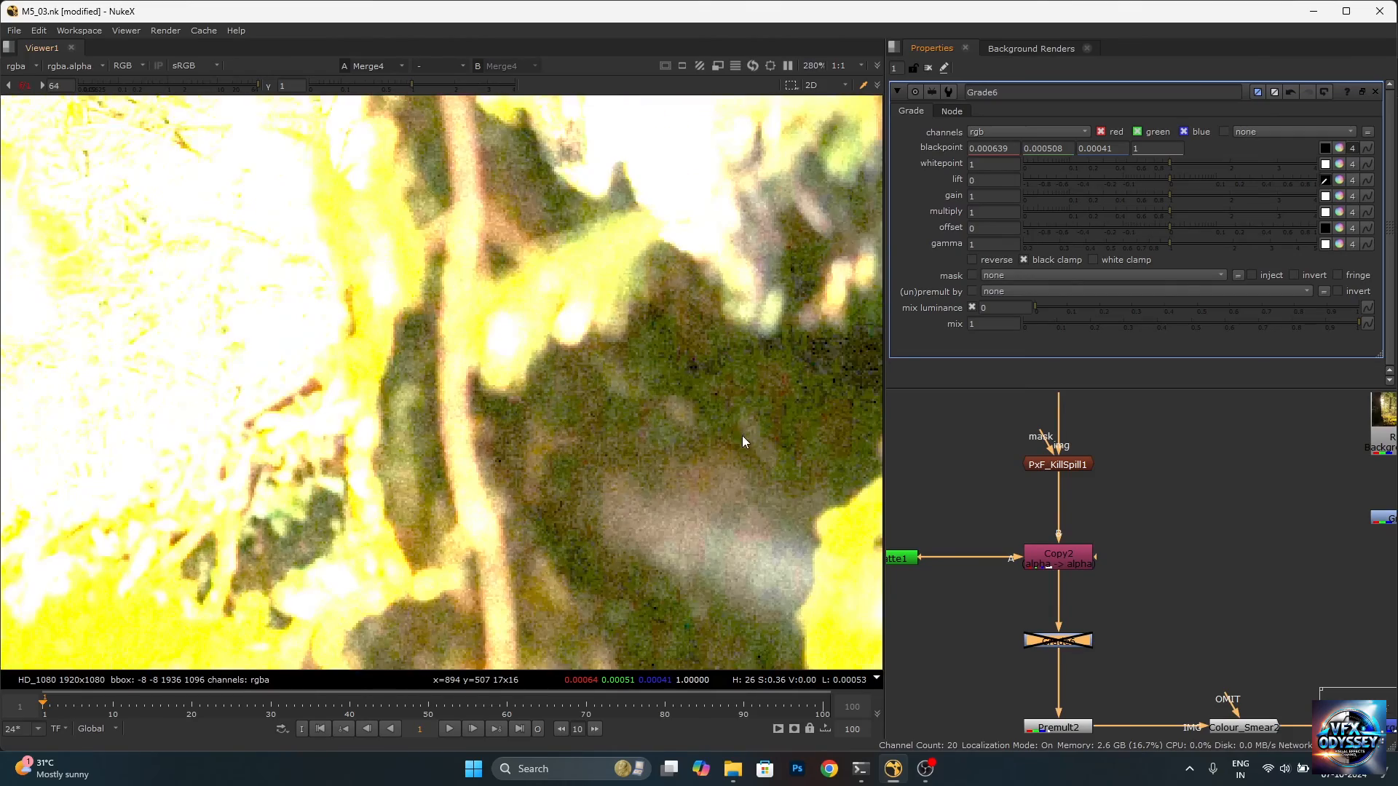
Try sampling the Grade's lift from patches of about 10 by 10 and 10 by 12 pixels in the shaded forest hollow.
scroll(626, 492, "up", 3)
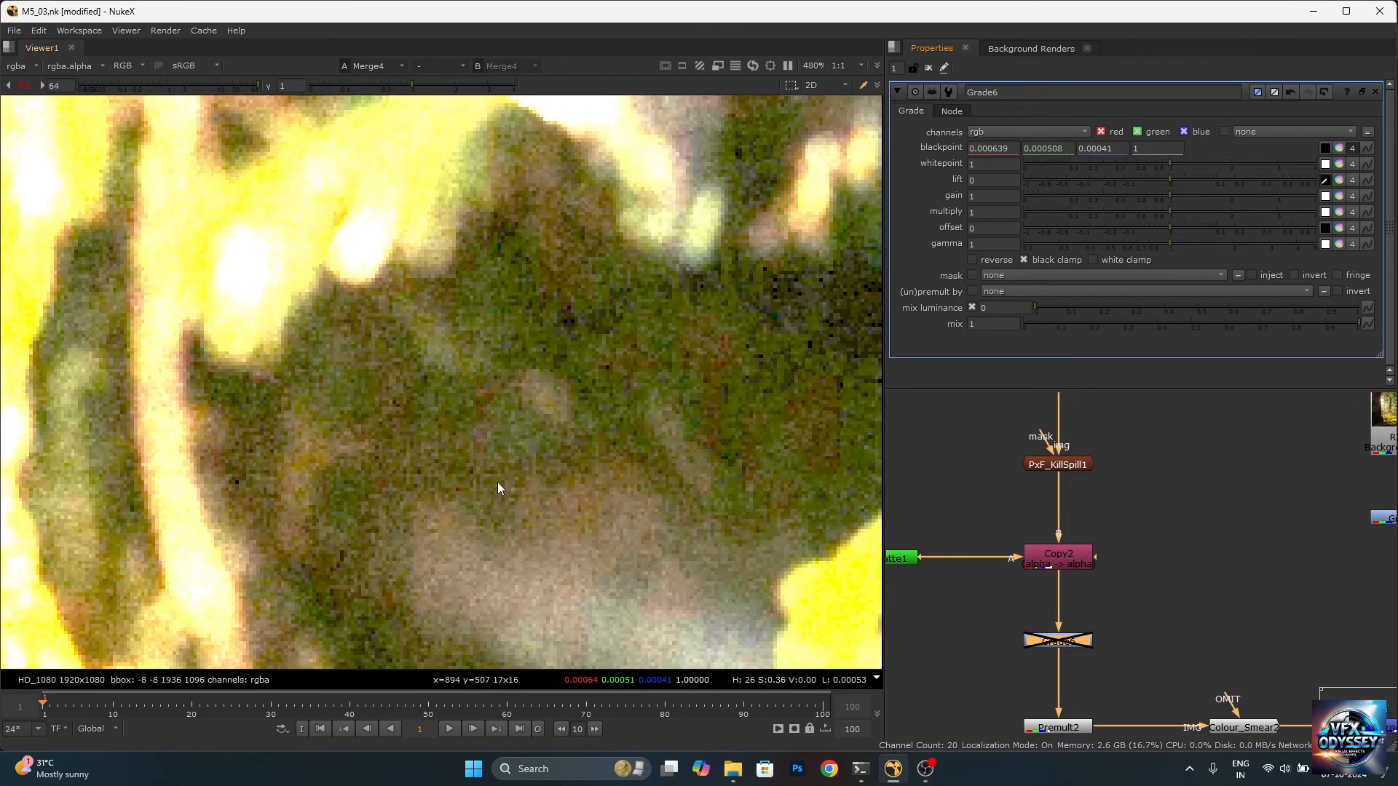
left_click_drag(498, 478, 532, 509, "ctrl+shift")
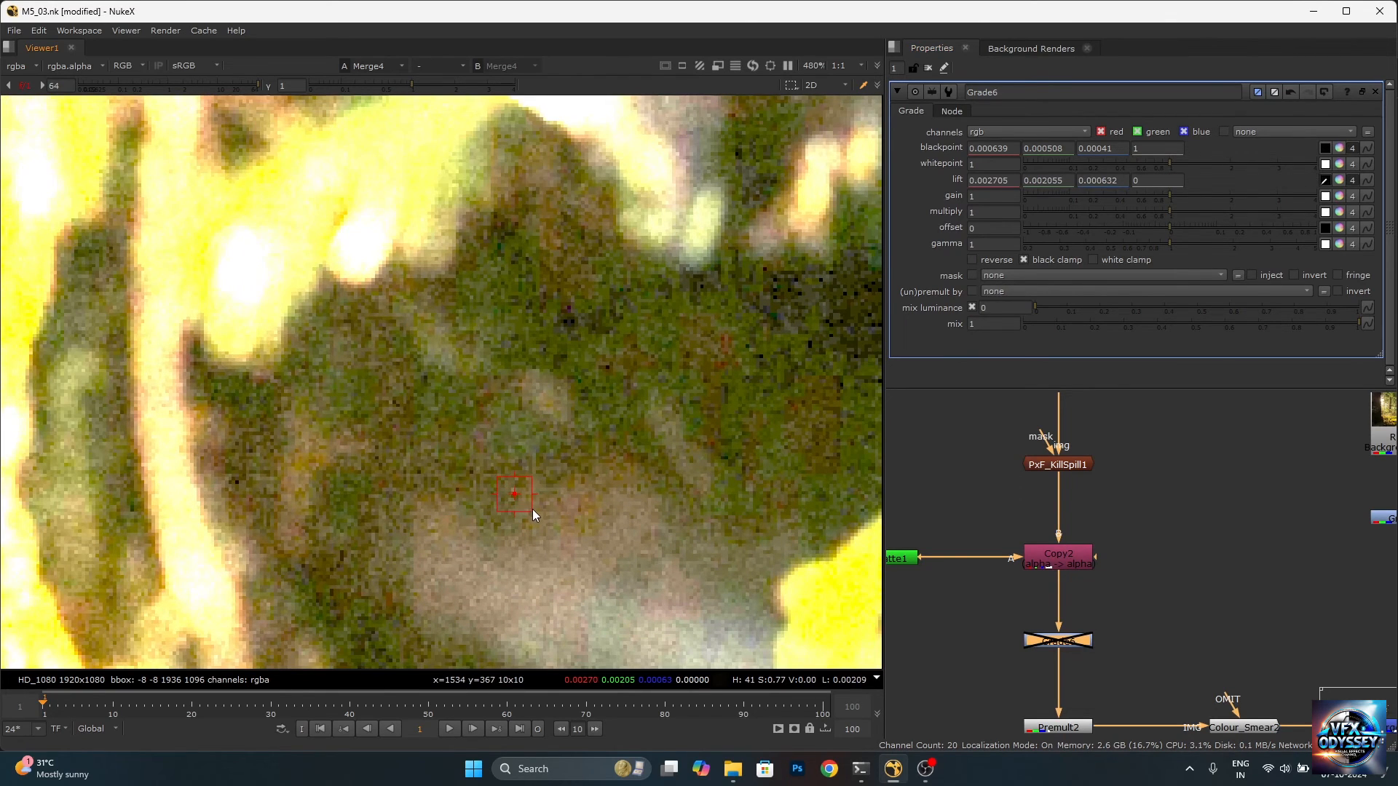
scroll(582, 498, "down", 2)
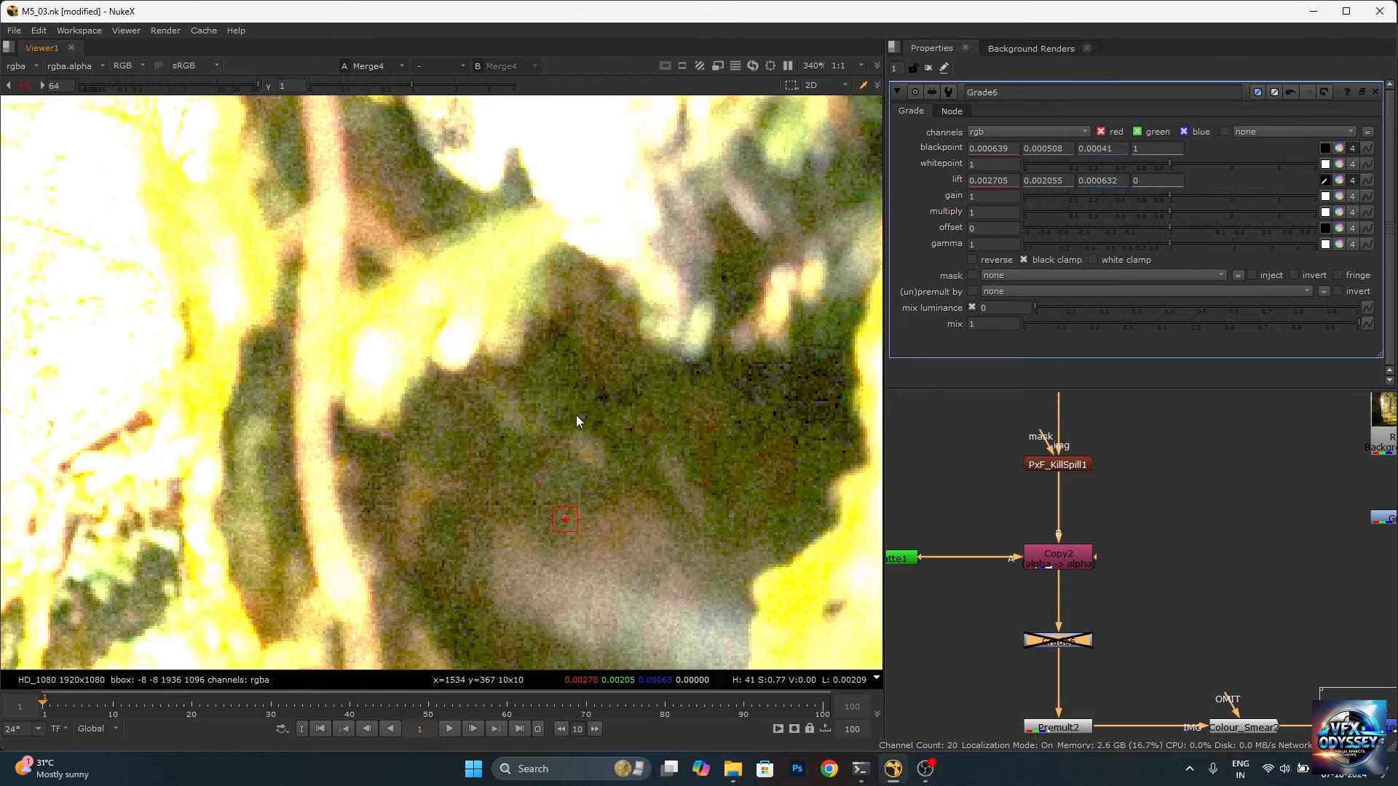
left_click_drag(504, 451, 530, 482, "ctrl+shift")
Sample the Grade's lift from a darker patch of about 9 by 11 pixels near the outer edge of the shaded hollow.
scroll(549, 481, "down", 4)
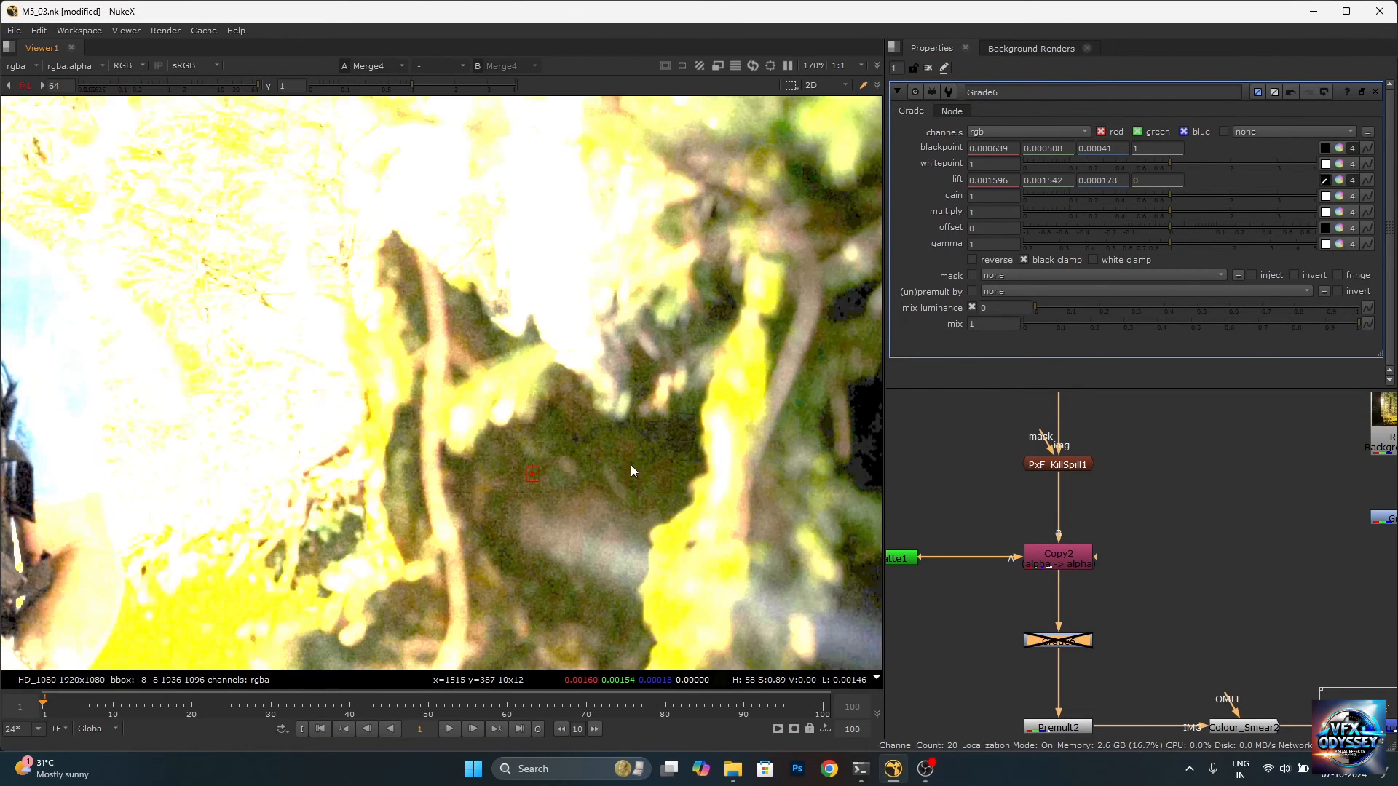
scroll(631, 464, "up", 8)
left_click_drag(690, 438, 730, 490, "ctrl+shift")
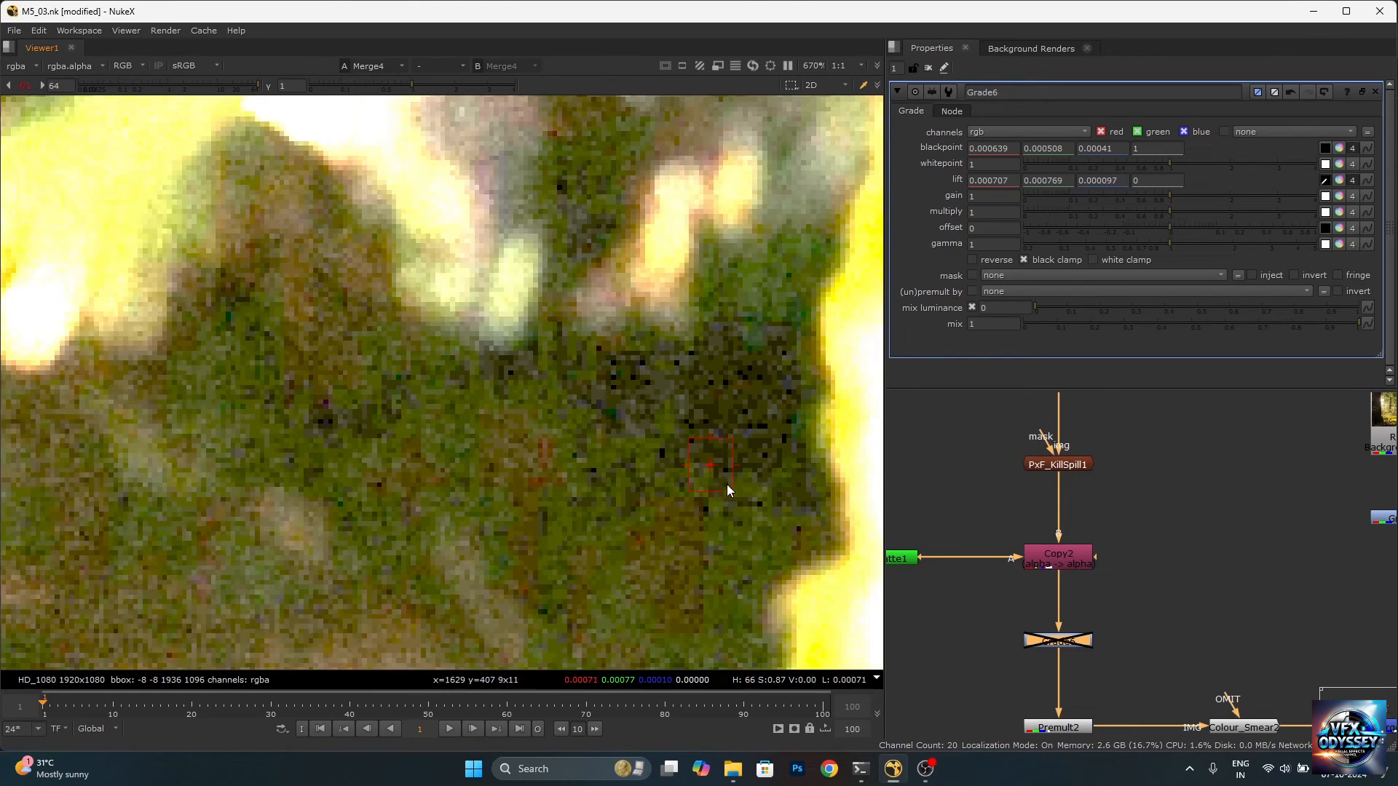
Reset the viewer gain to 1 and lower the viewer gamma to 0.34 to isolate the composite's highlights.
scroll(715, 445, "down", 14)
scroll(518, 460, "down", 2)
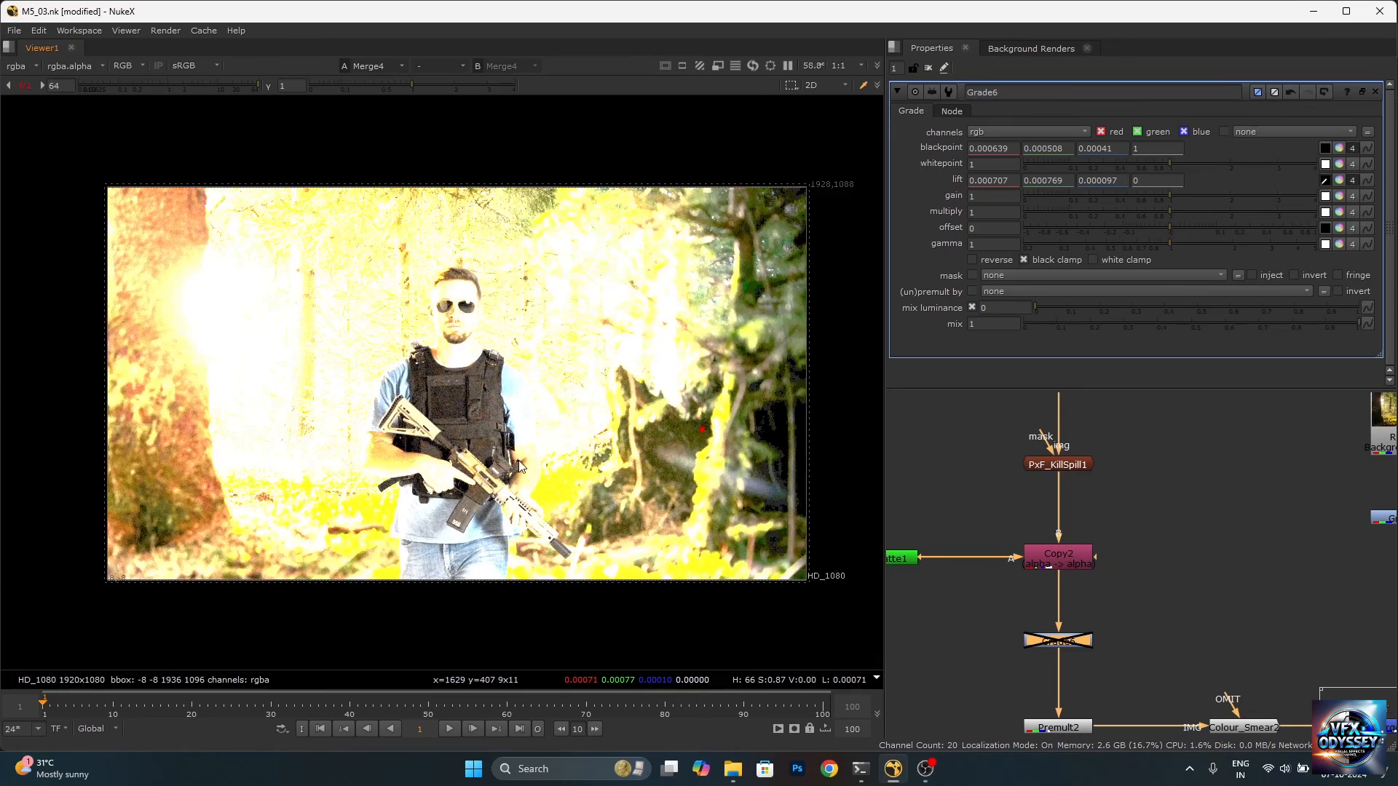
scroll(519, 460, "up", 2)
scroll(502, 429, "down", 1)
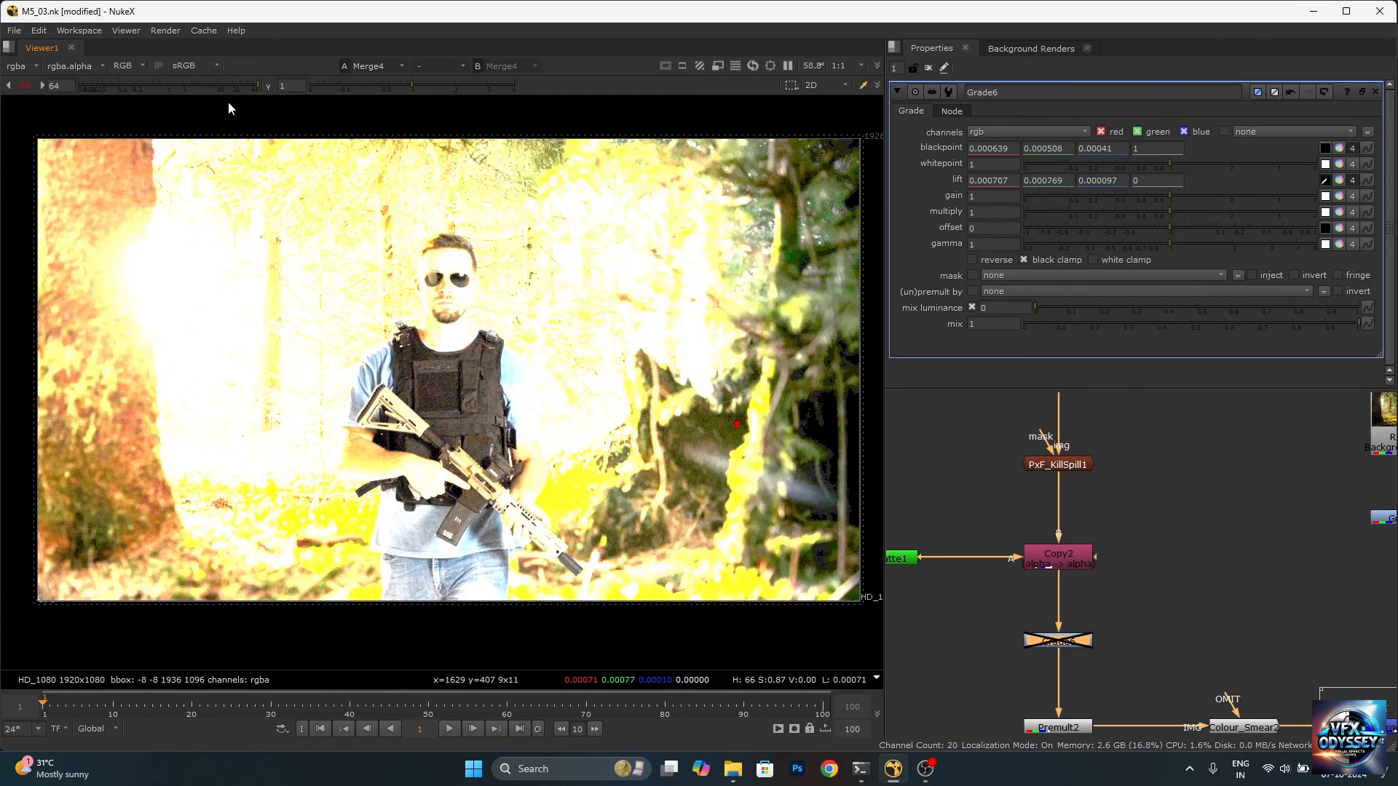
left_click(163, 85)
scroll(439, 370, "down", 1)
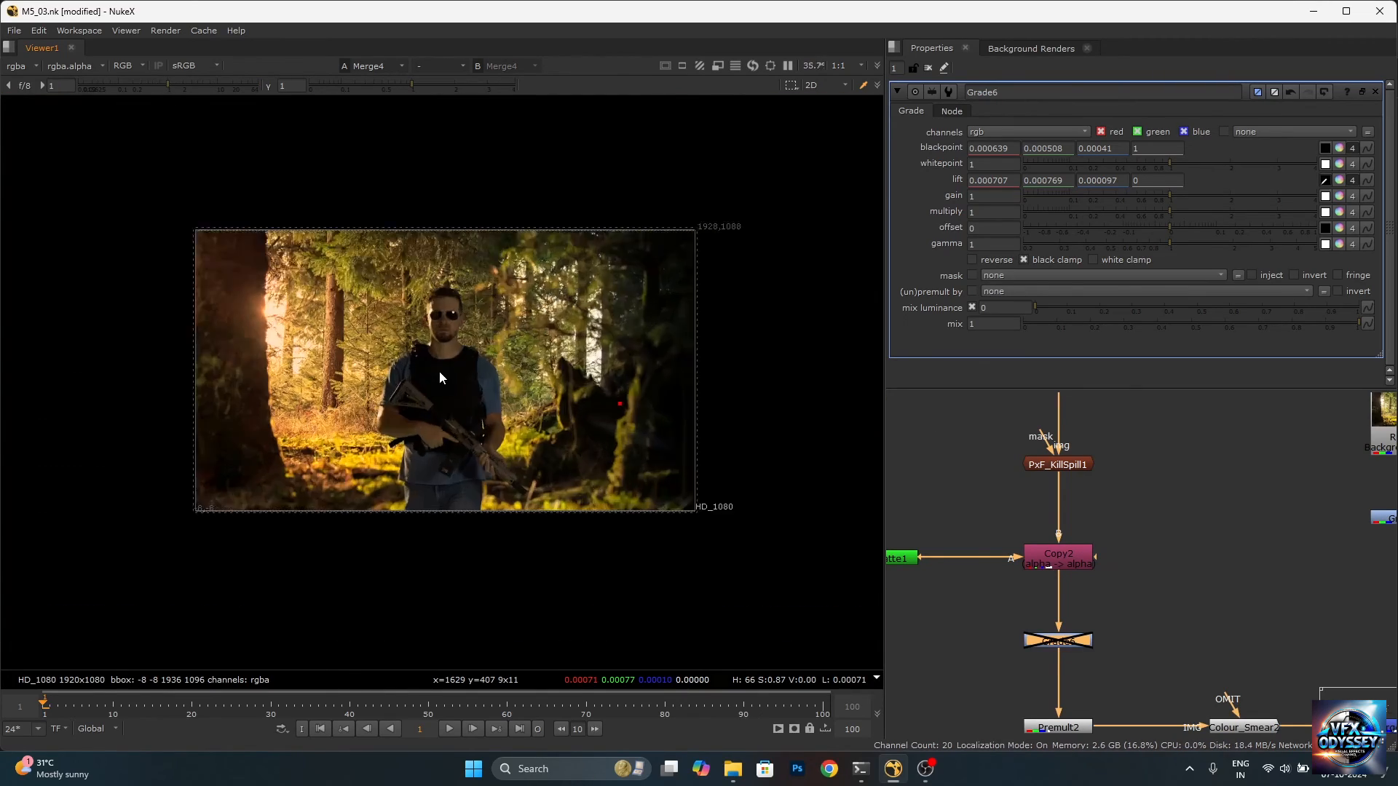
scroll(429, 309, "up", 1)
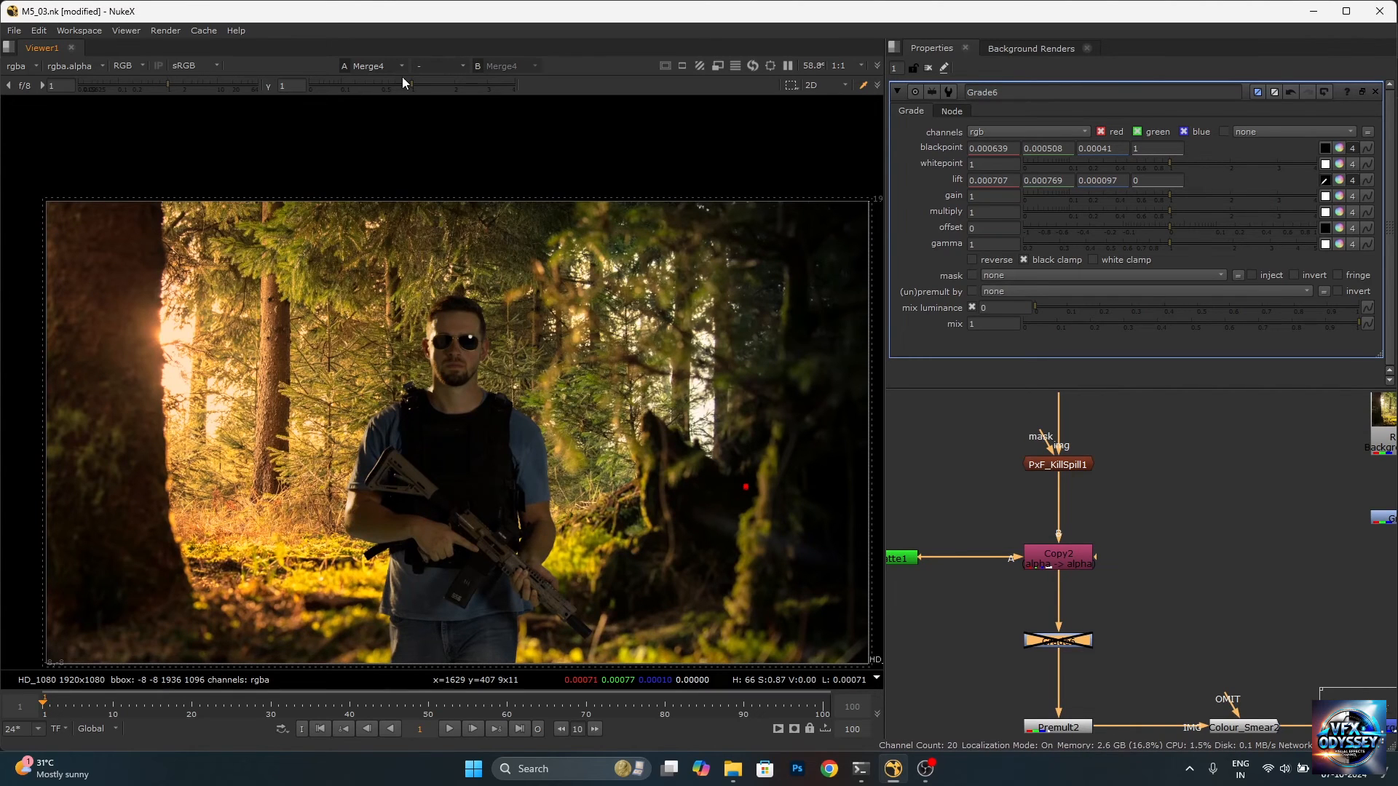
left_click_drag(410, 83, 369, 83)
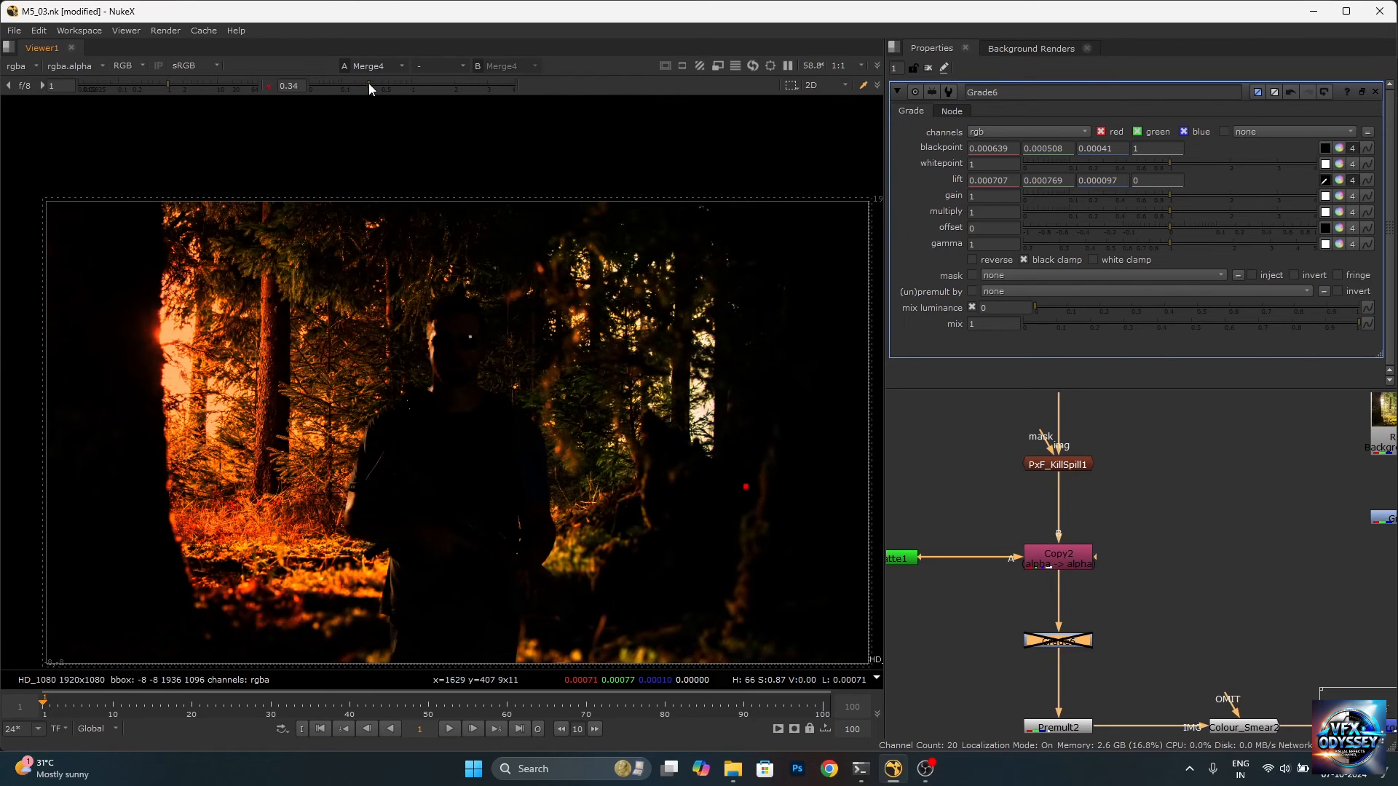
Sample the Grade's whitepoint from a strip of about 4 by 15 pixels on the bright rim of the man's face beside his ear.
scroll(487, 357, "down", 2)
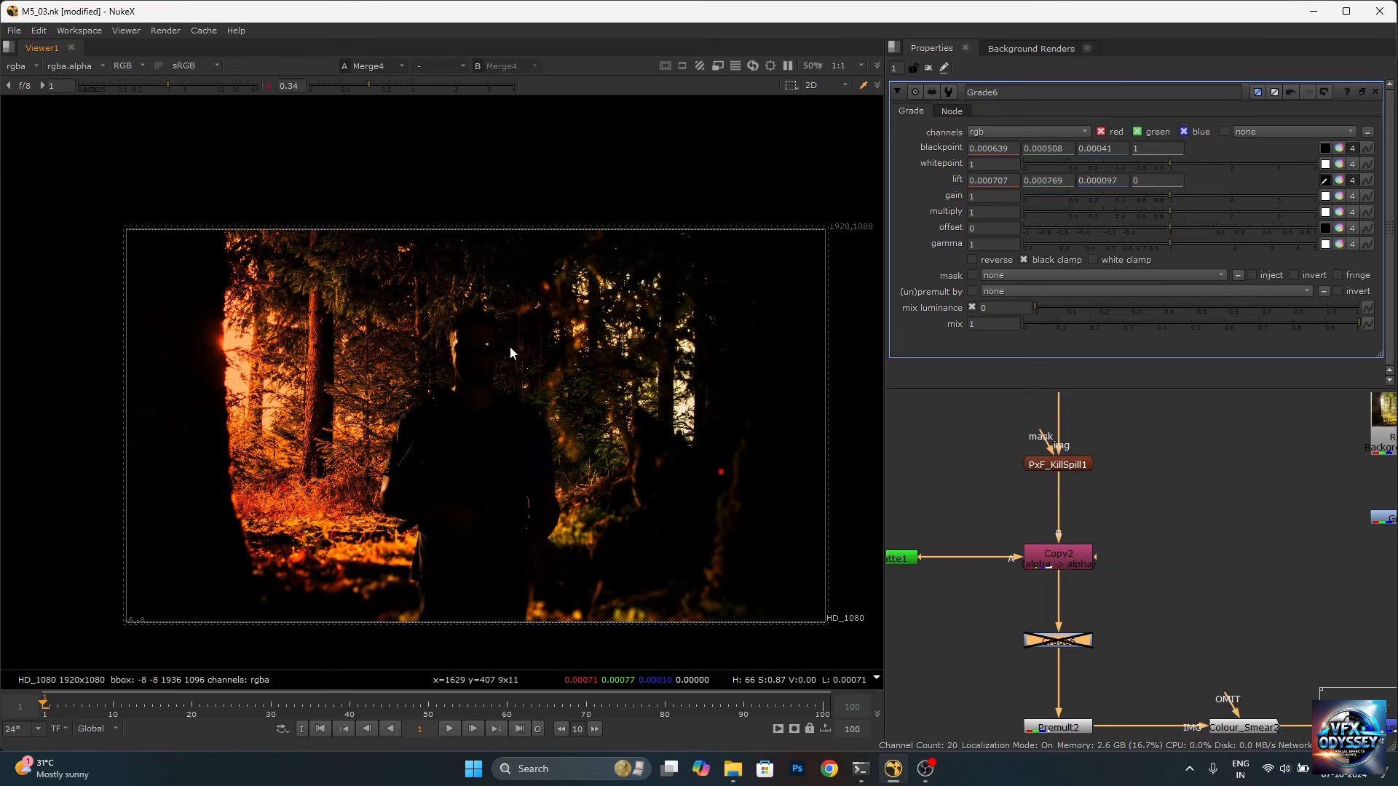
scroll(443, 379, "up", 1)
scroll(443, 378, "up", 3)
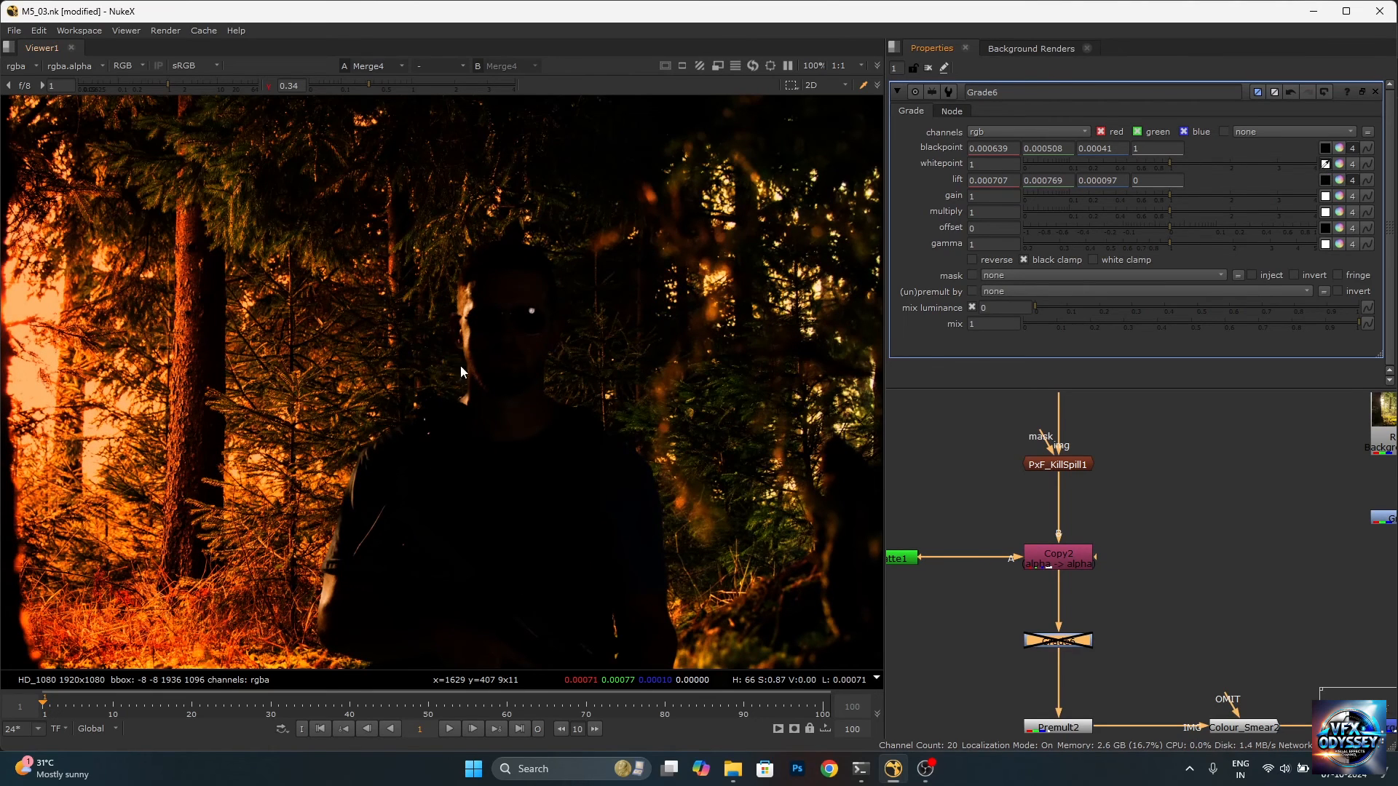
scroll(460, 371, "down", 5)
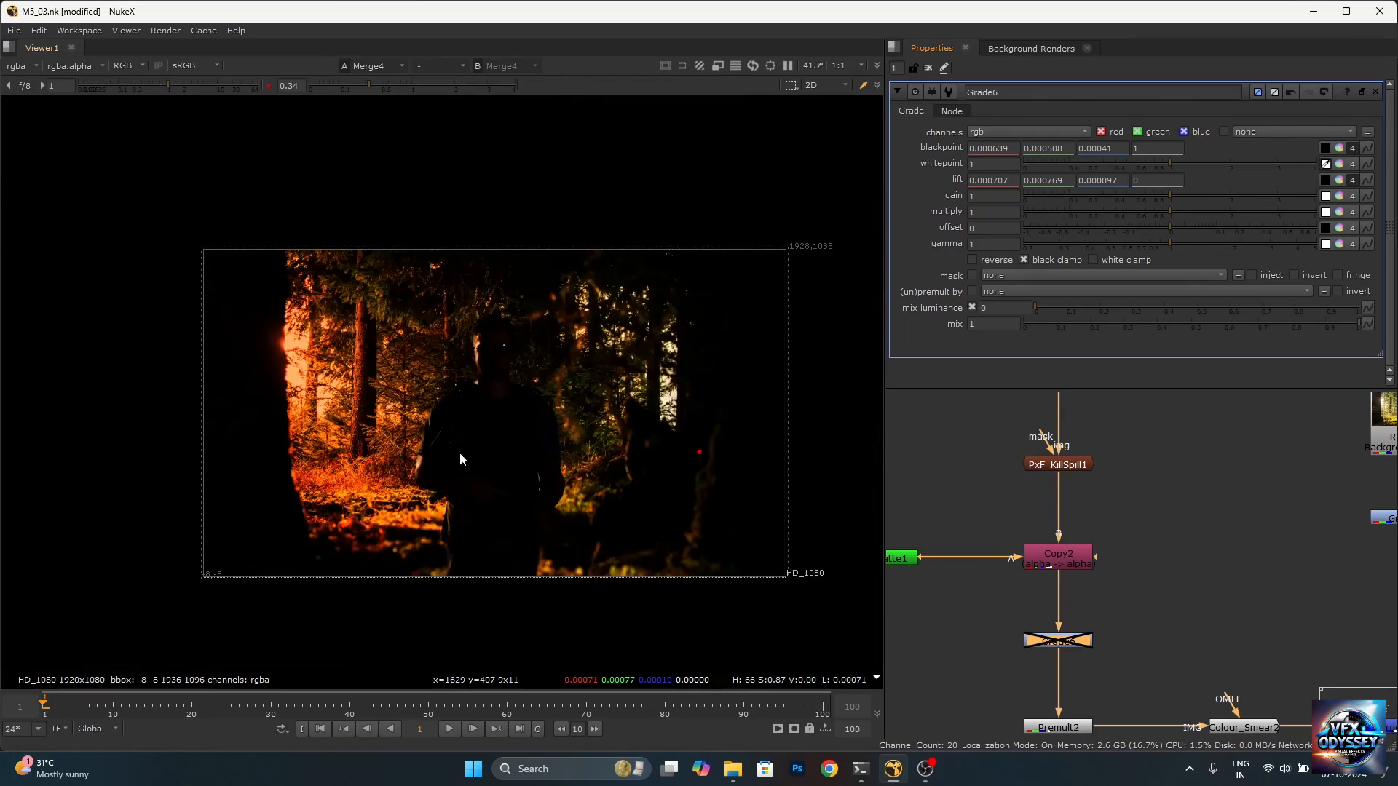
scroll(460, 458, "up", 6)
scroll(427, 354, "down", 4)
scroll(473, 411, "up", 2)
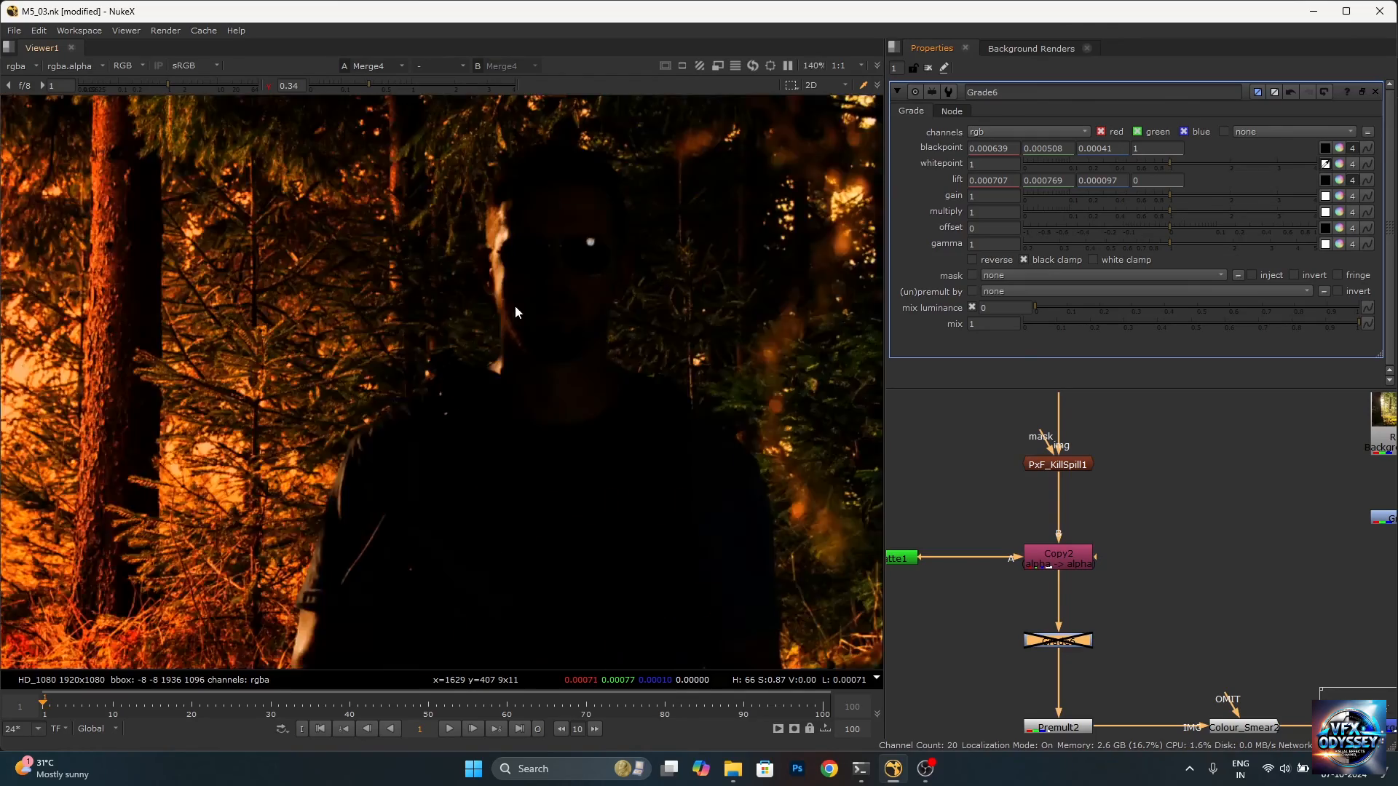
scroll(510, 281, "up", 2)
scroll(480, 331, "down", 1)
scroll(500, 300, "up", 5)
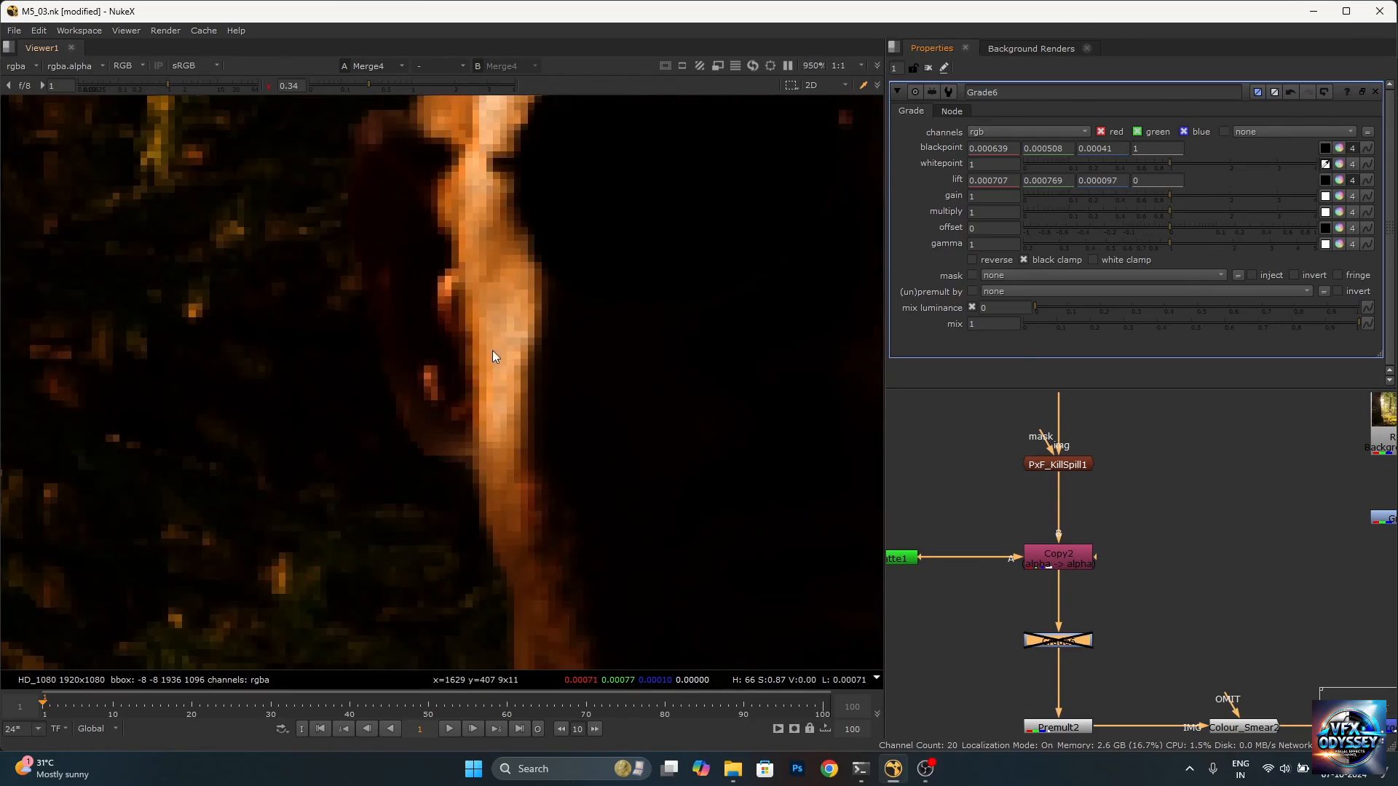
left_click_drag(491, 334, 512, 434, "ctrl+shift")
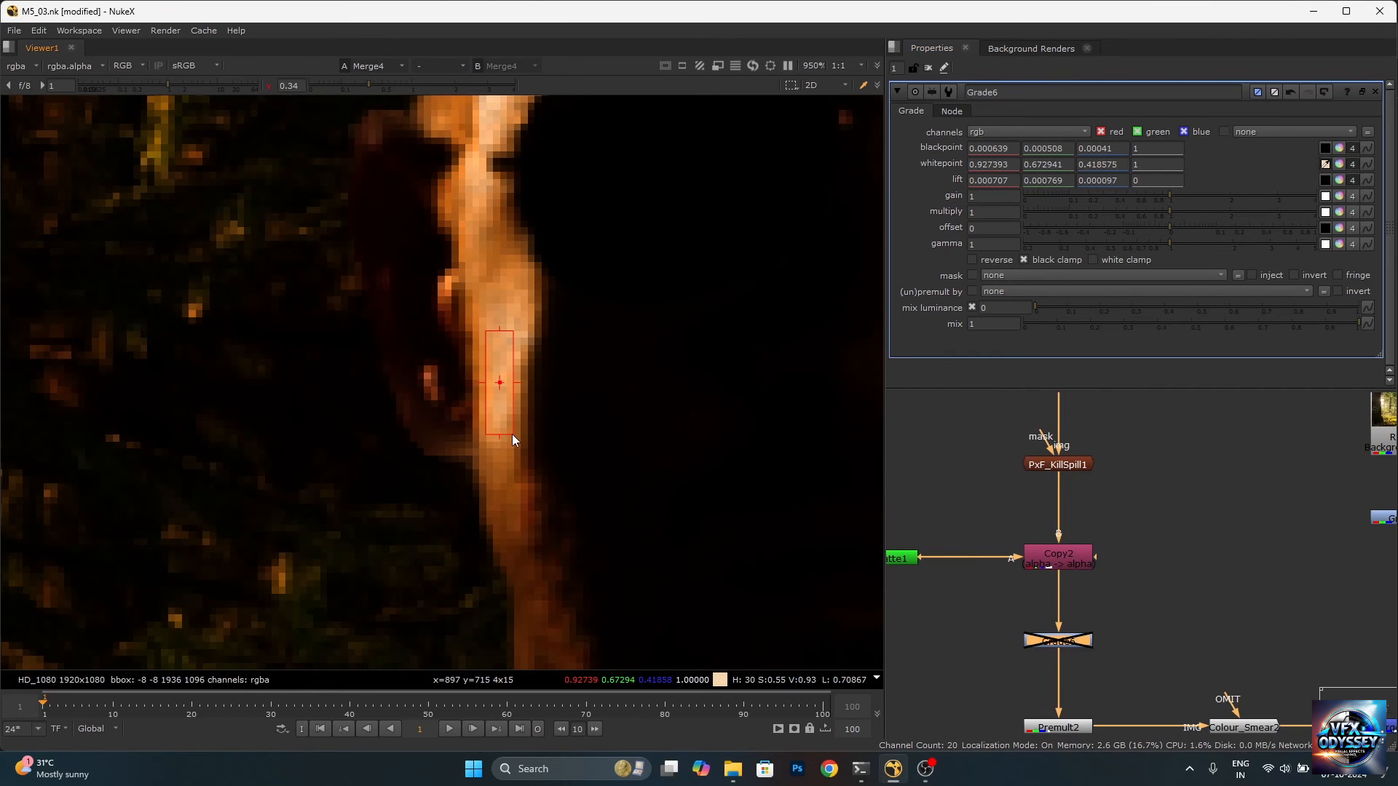
Sample the Grade's gain from a patch of about 12 by 11 pixels in the bright sunlit gap beside the large background trunk.
scroll(558, 370, "down", 4)
scroll(594, 365, "down", 6)
scroll(591, 351, "up", 1)
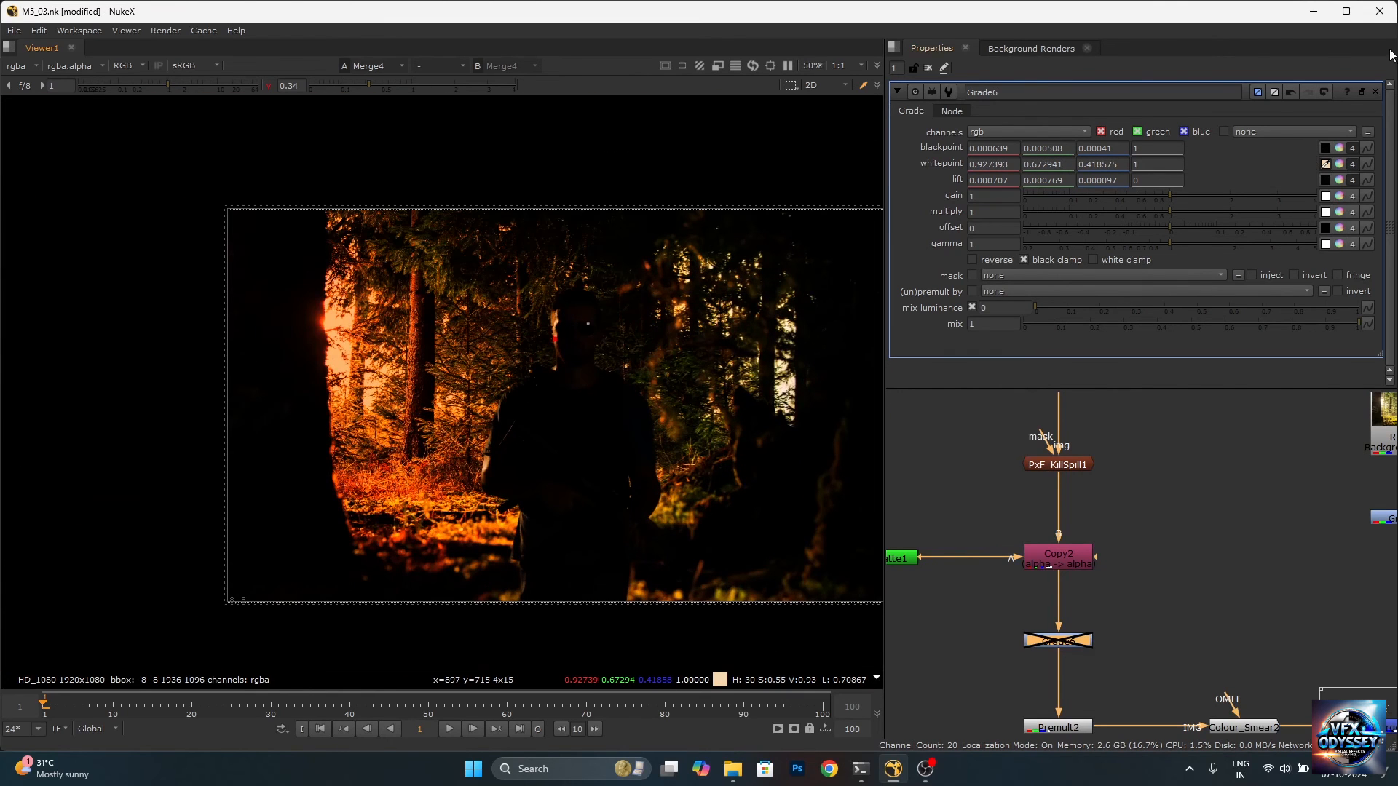
left_click(1325, 197)
scroll(353, 388, "up", 5)
scroll(364, 383, "down", 4)
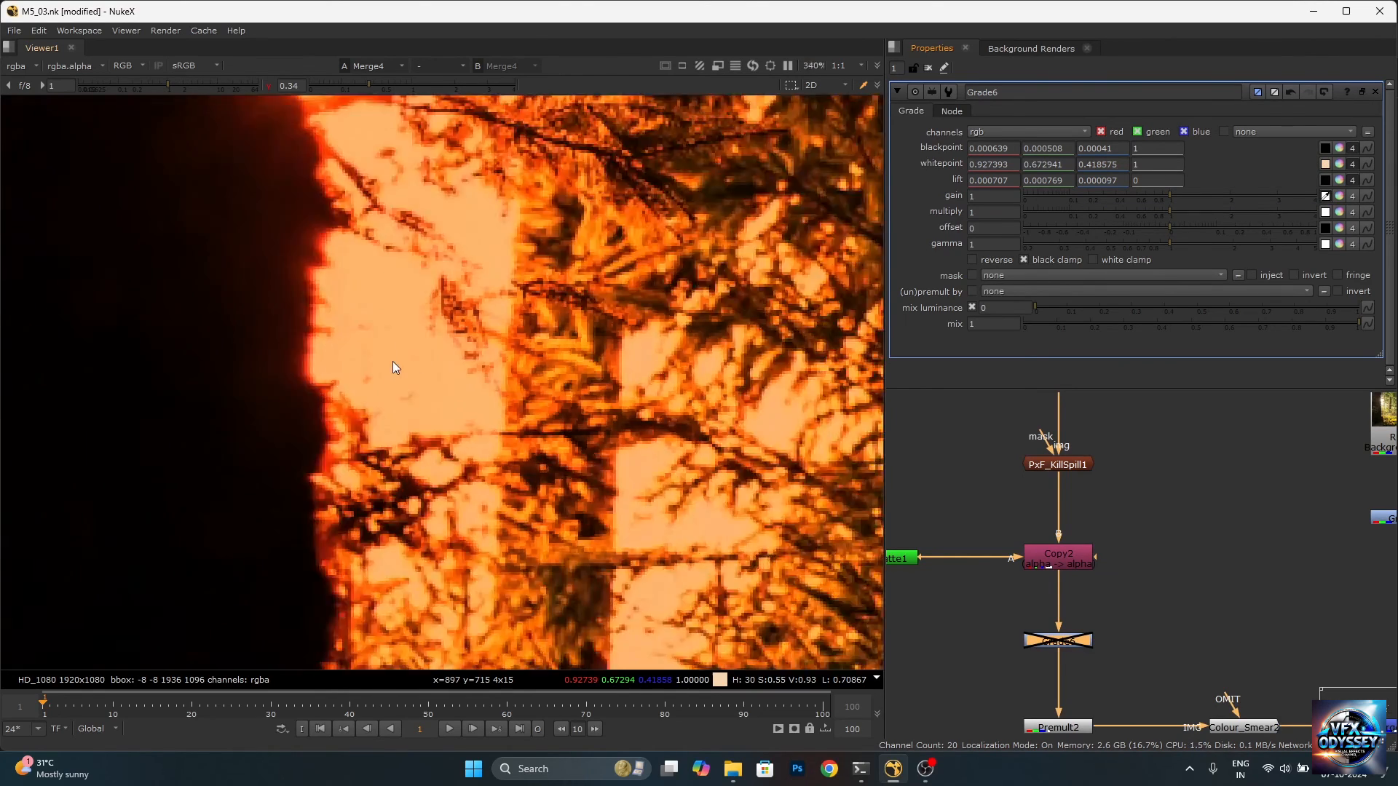
scroll(329, 291, "up", 3)
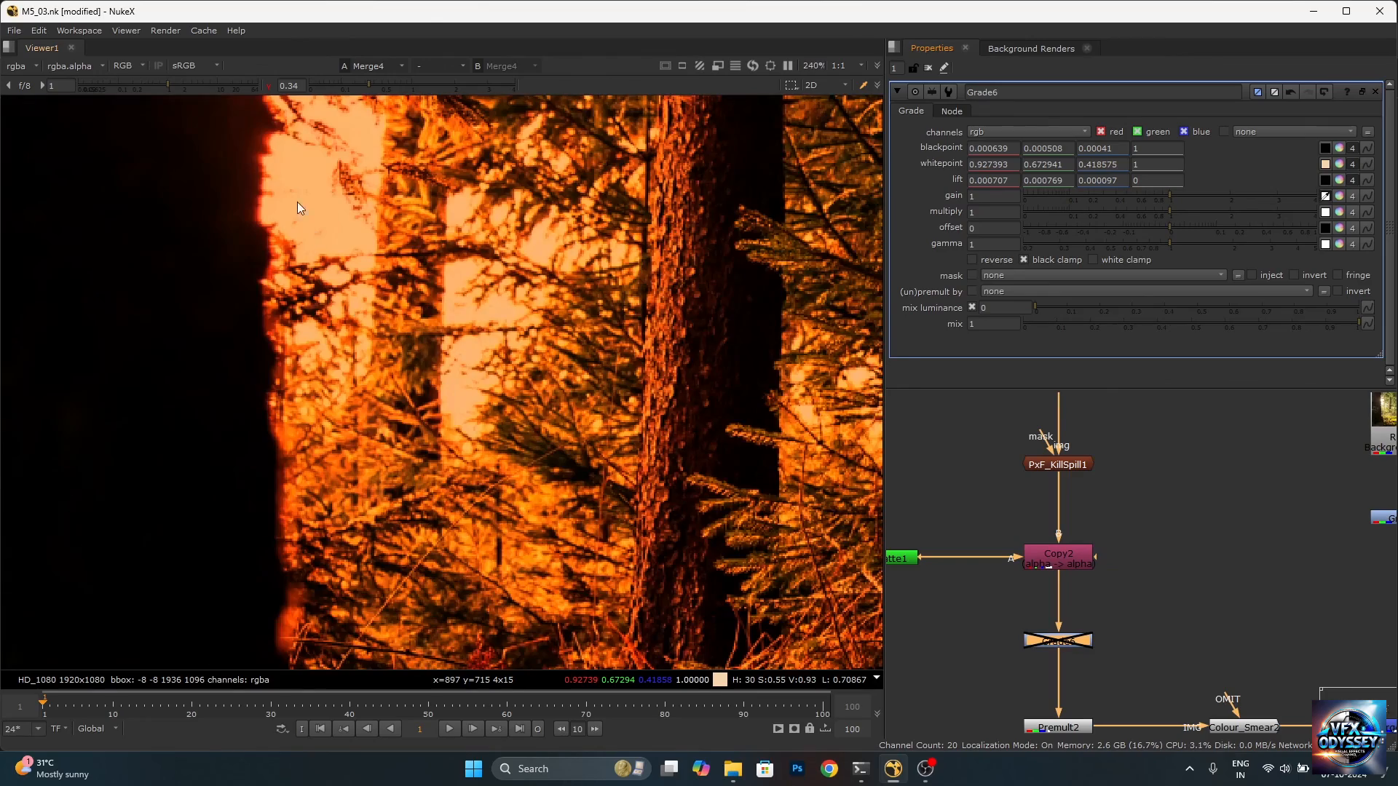
scroll(300, 206, "down", 3)
scroll(327, 247, "up", 5)
left_click_drag(399, 339, 443, 369, "ctrl")
scroll(443, 368, "down", 6)
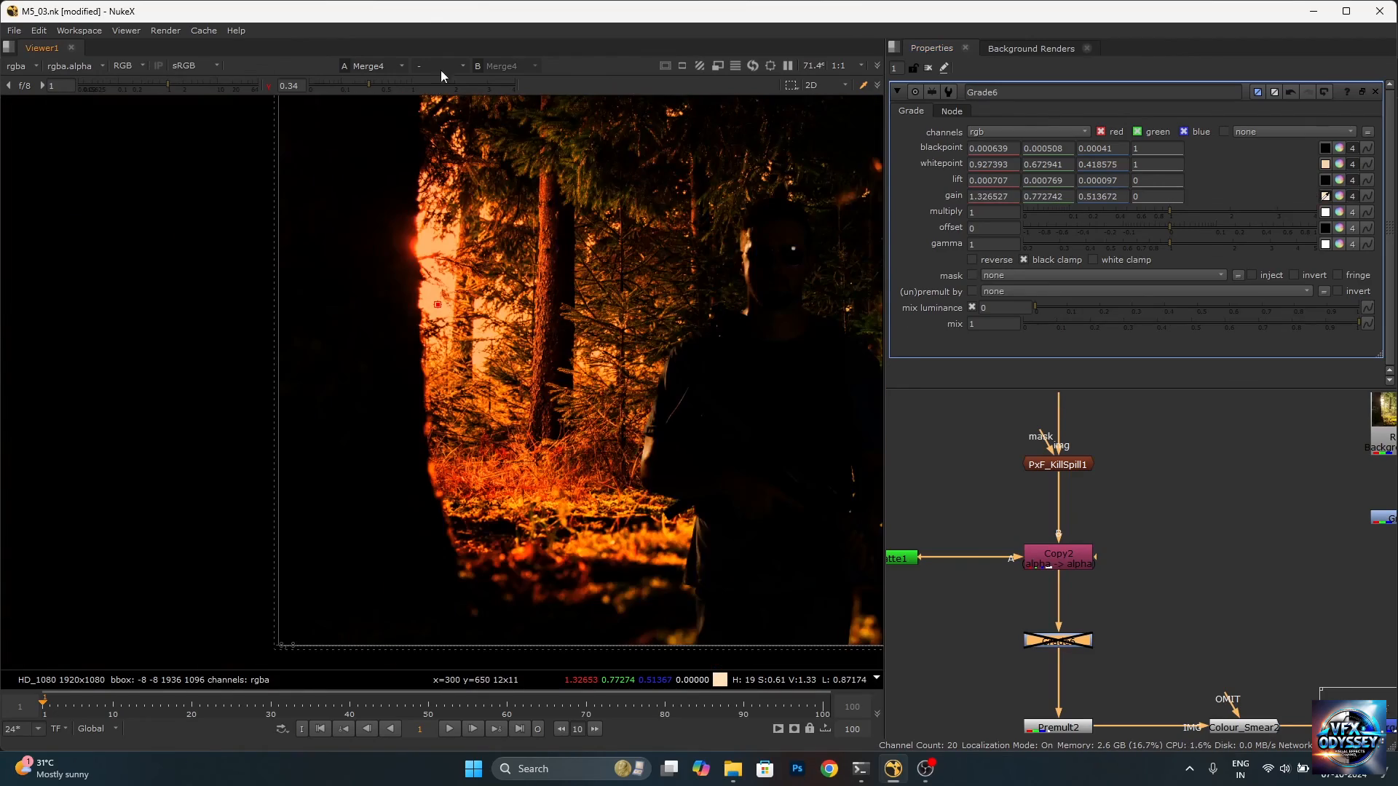
Reset the viewer gamma to 1 and re-enable the Grade on the man to check his face against the forest.
left_click(394, 83)
scroll(479, 315, "down", 2)
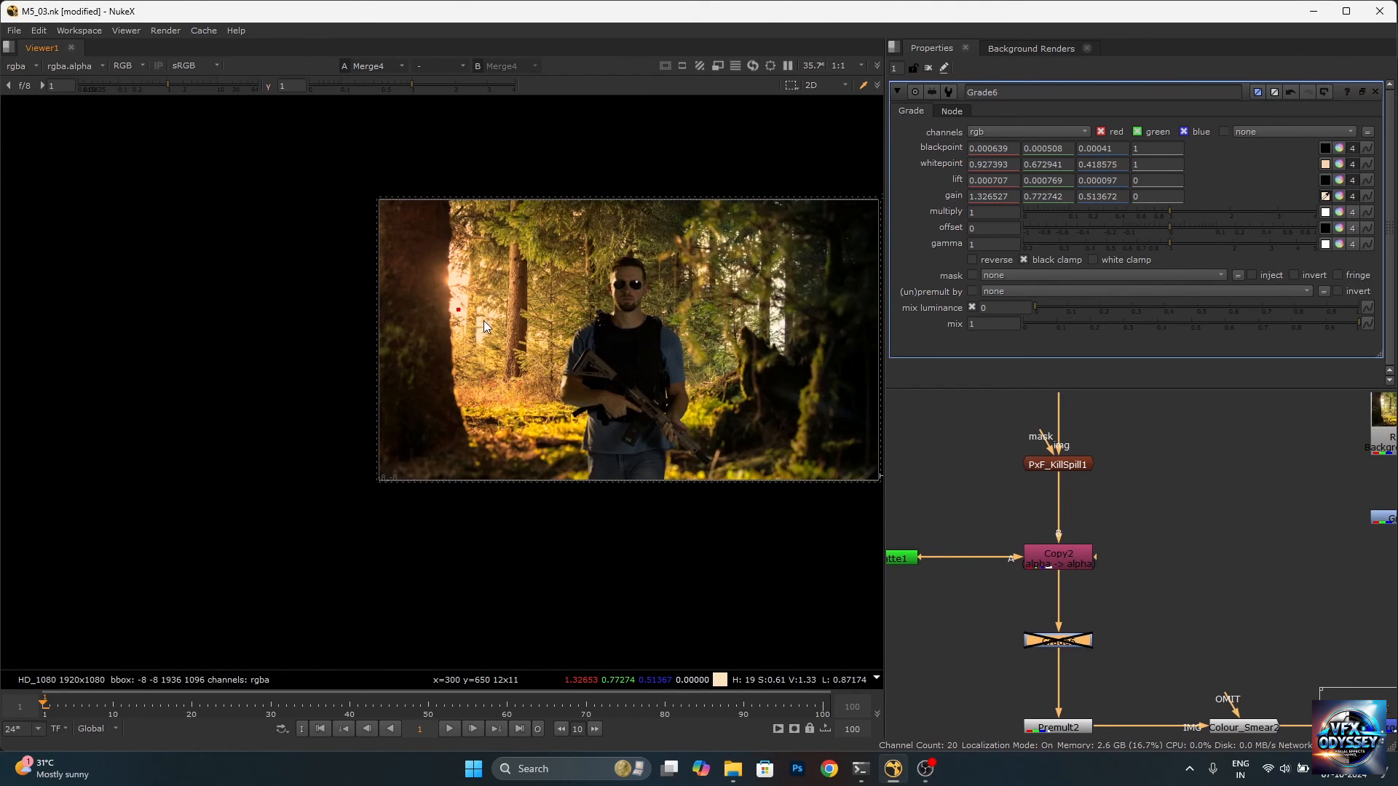
scroll(484, 321, "up", 2)
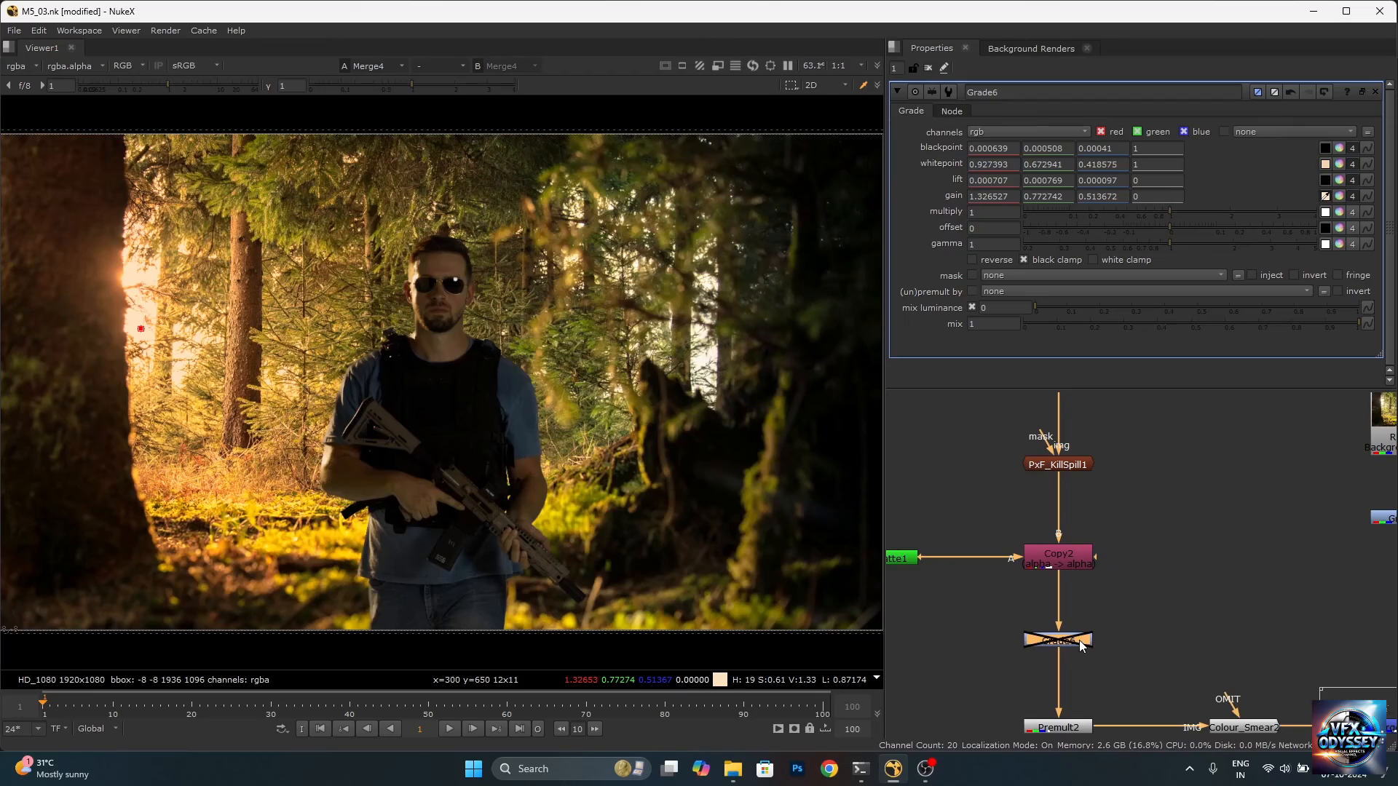
key("d")
scroll(408, 238, "up", 4)
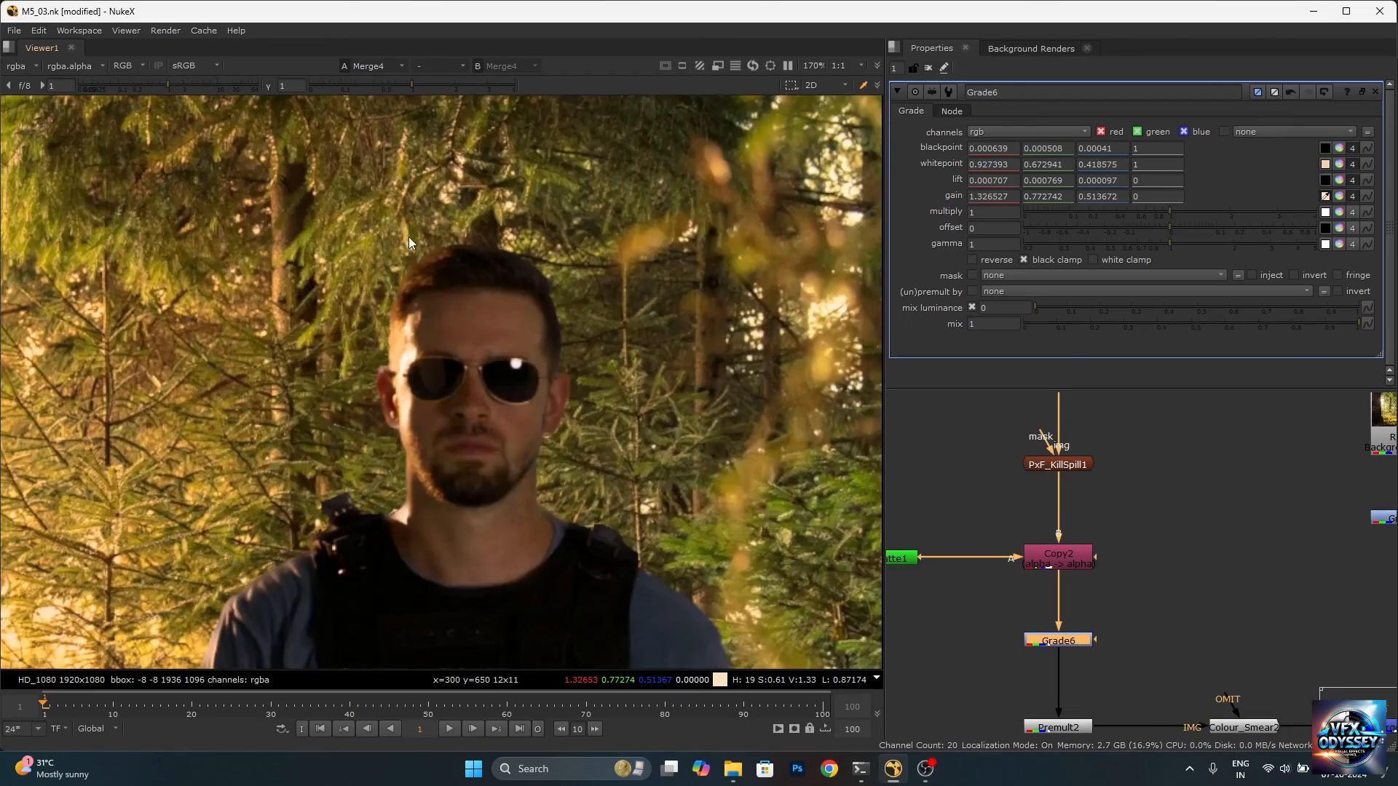
Compare the man with and without his Grade against the forest, leaving the Grade enabled and the full frame in view.
scroll(424, 366, "down", 1)
scroll(521, 335, "down", 4)
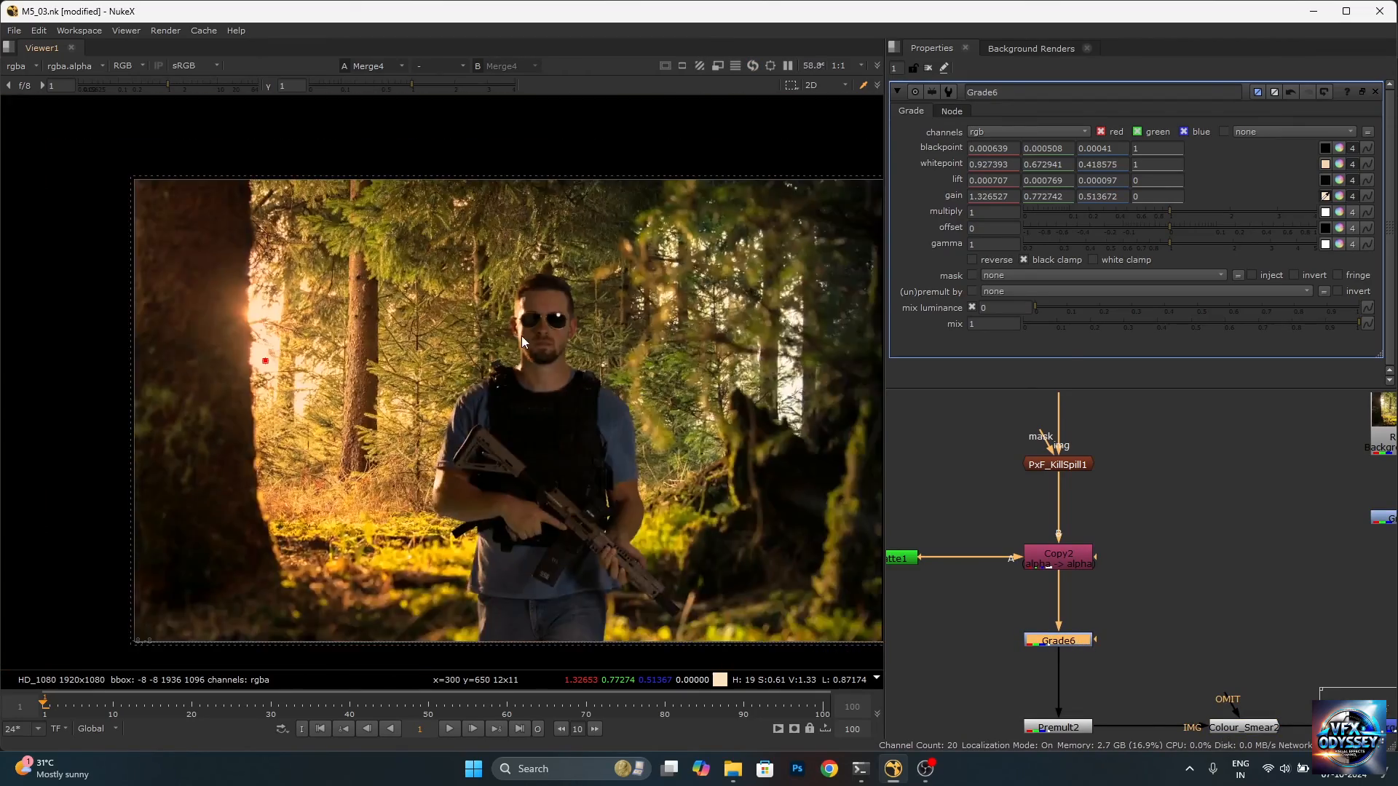
scroll(486, 312, "up", 6)
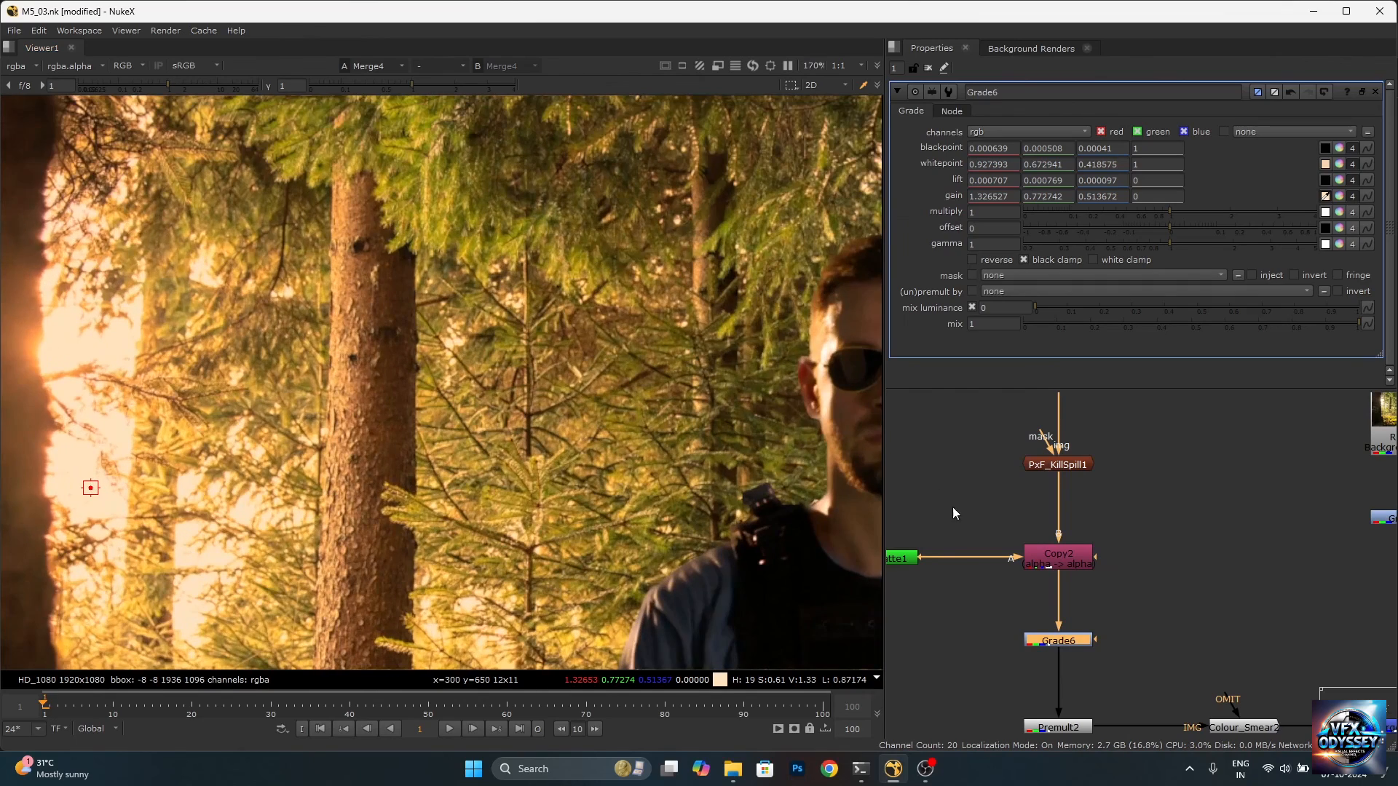
scroll(645, 418, "down", 4)
scroll(731, 382, "up", 5)
key("d")
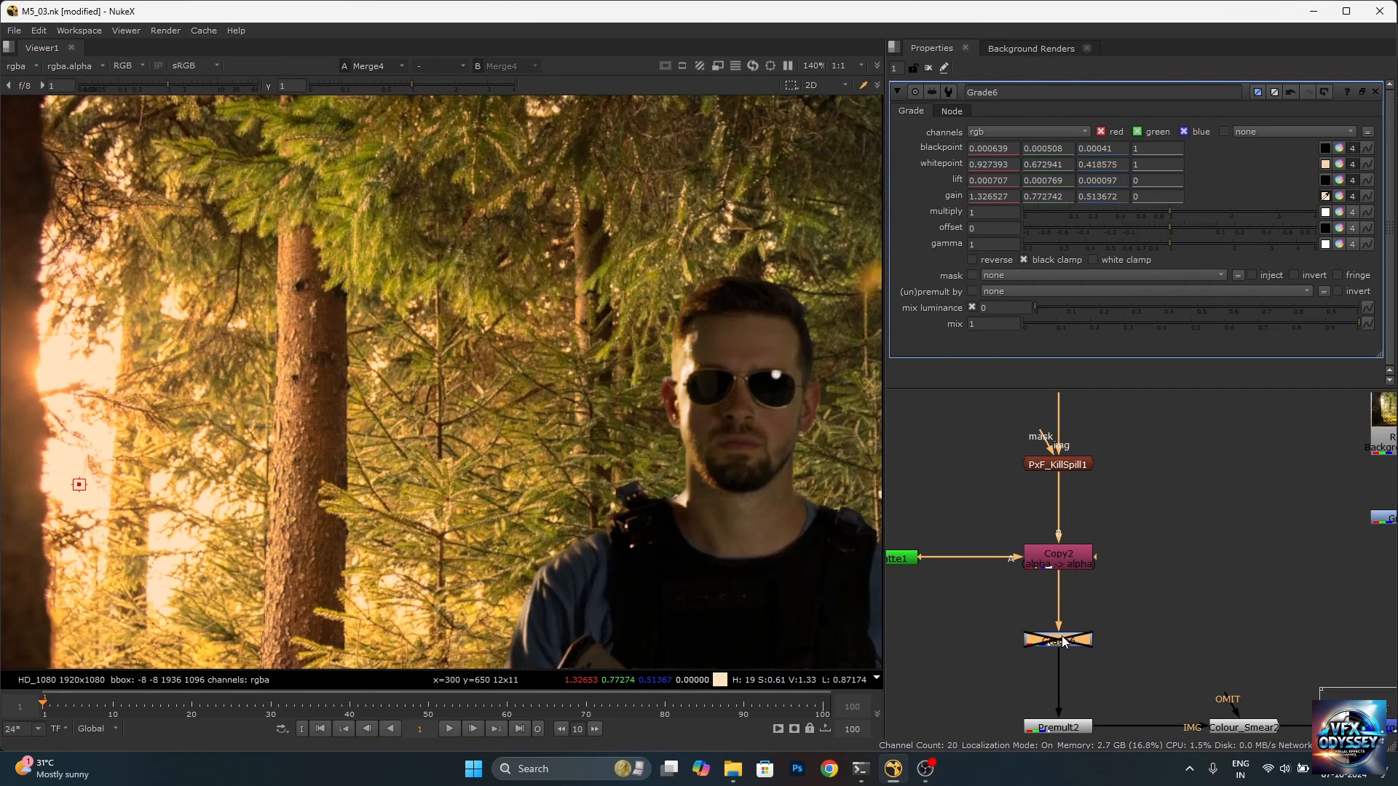
key("d")
key("d")
key("d")
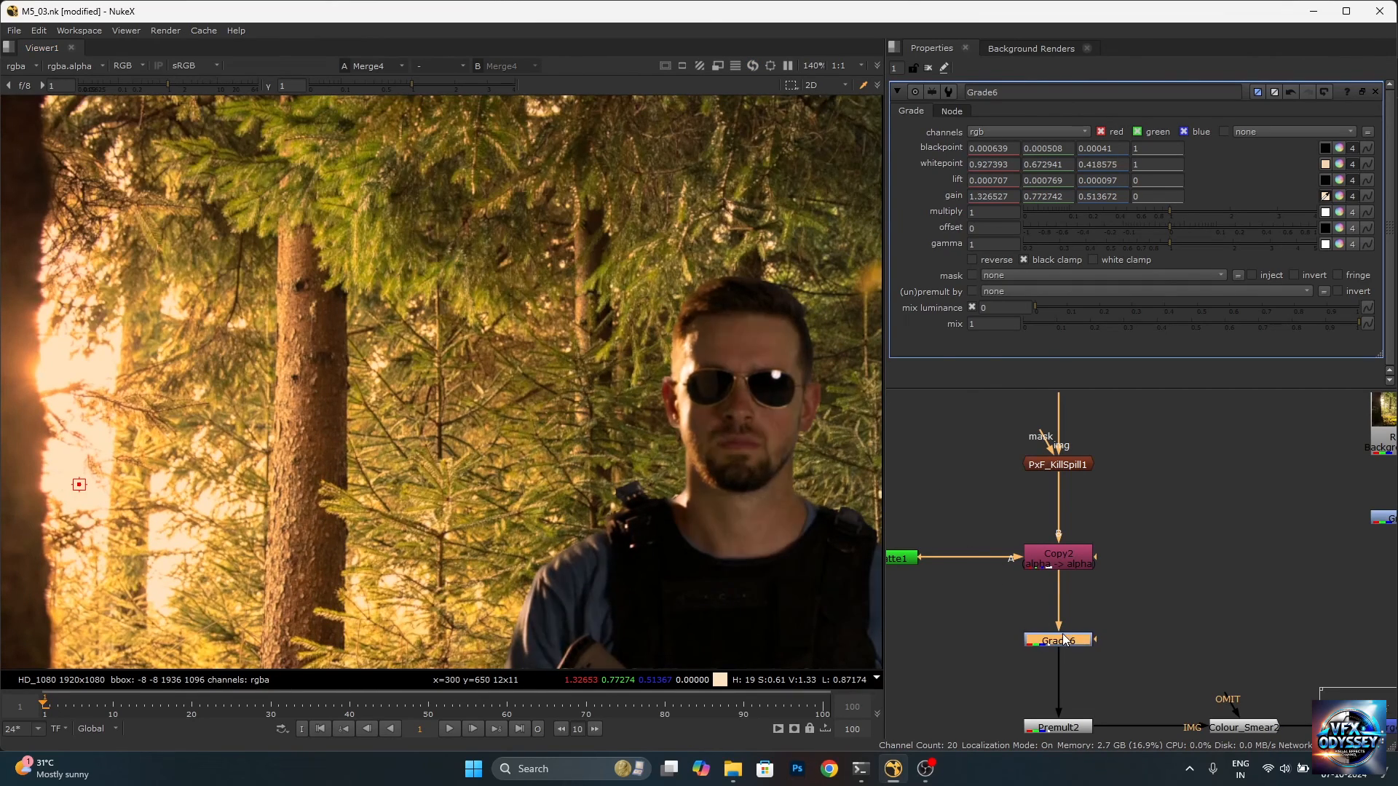
key("d")
key("d")
key("d")
key("d")
key("f")
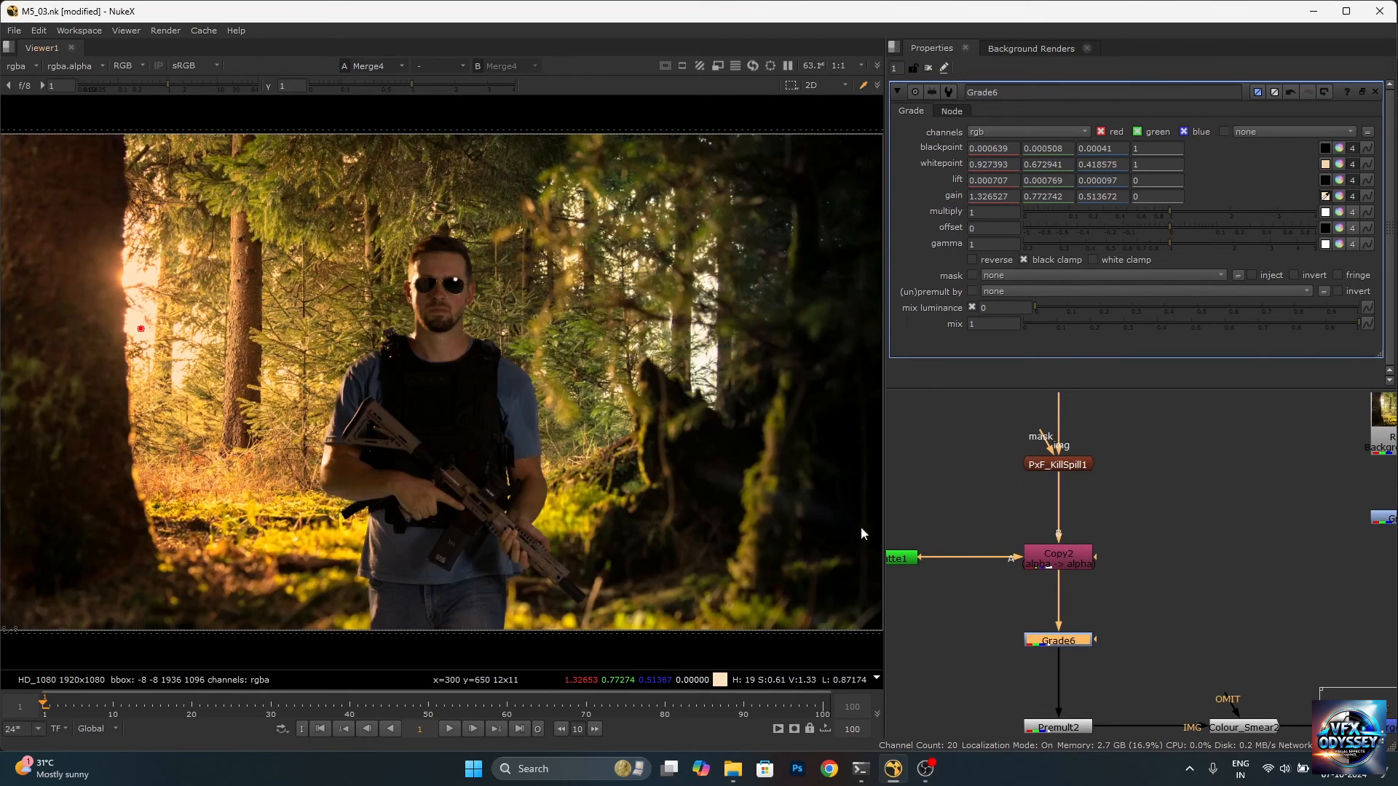
Move the Viewer node directly beneath the Merge node that puts the man over the forest.
scroll(1128, 583, "down", 10)
scroll(1145, 595, "up", 6)
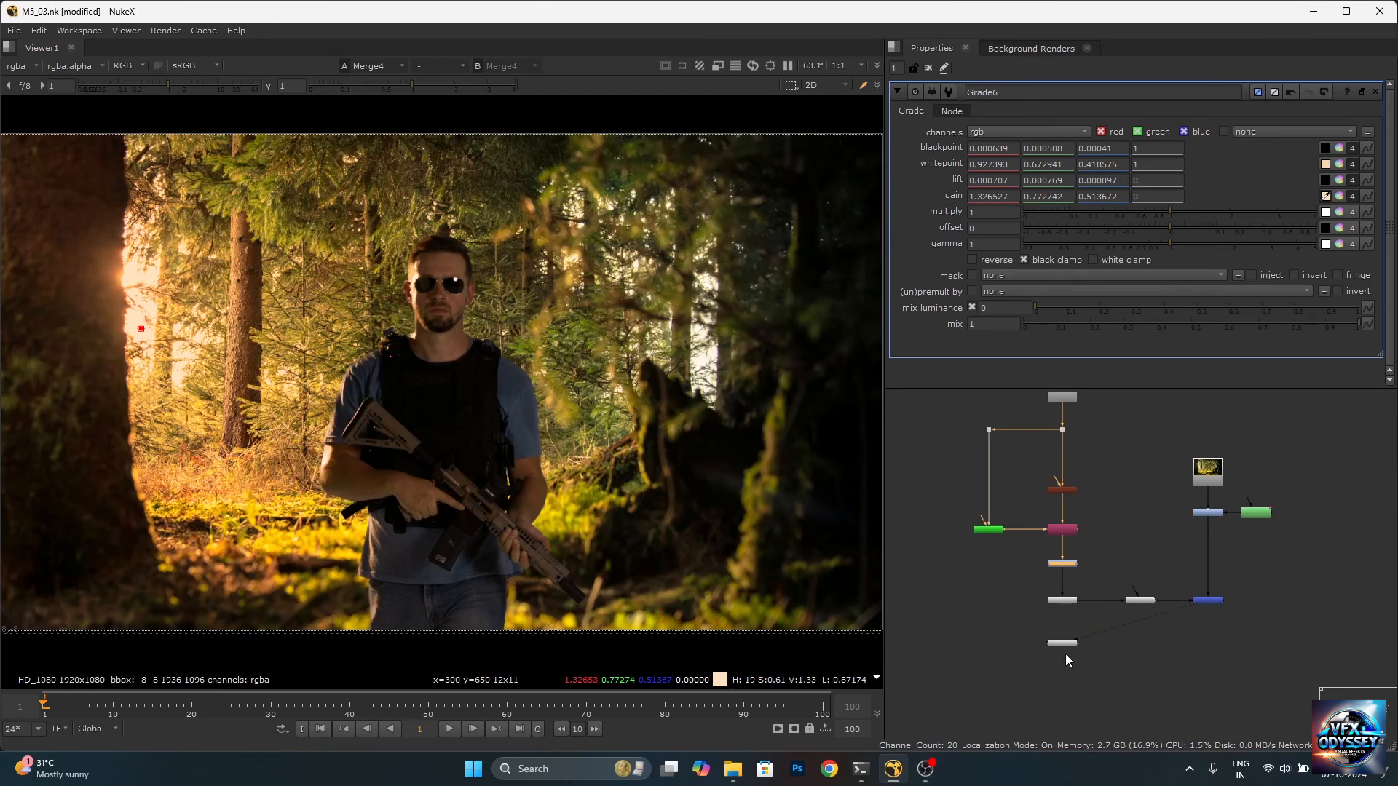
left_click_drag(1069, 645, 1194, 688)
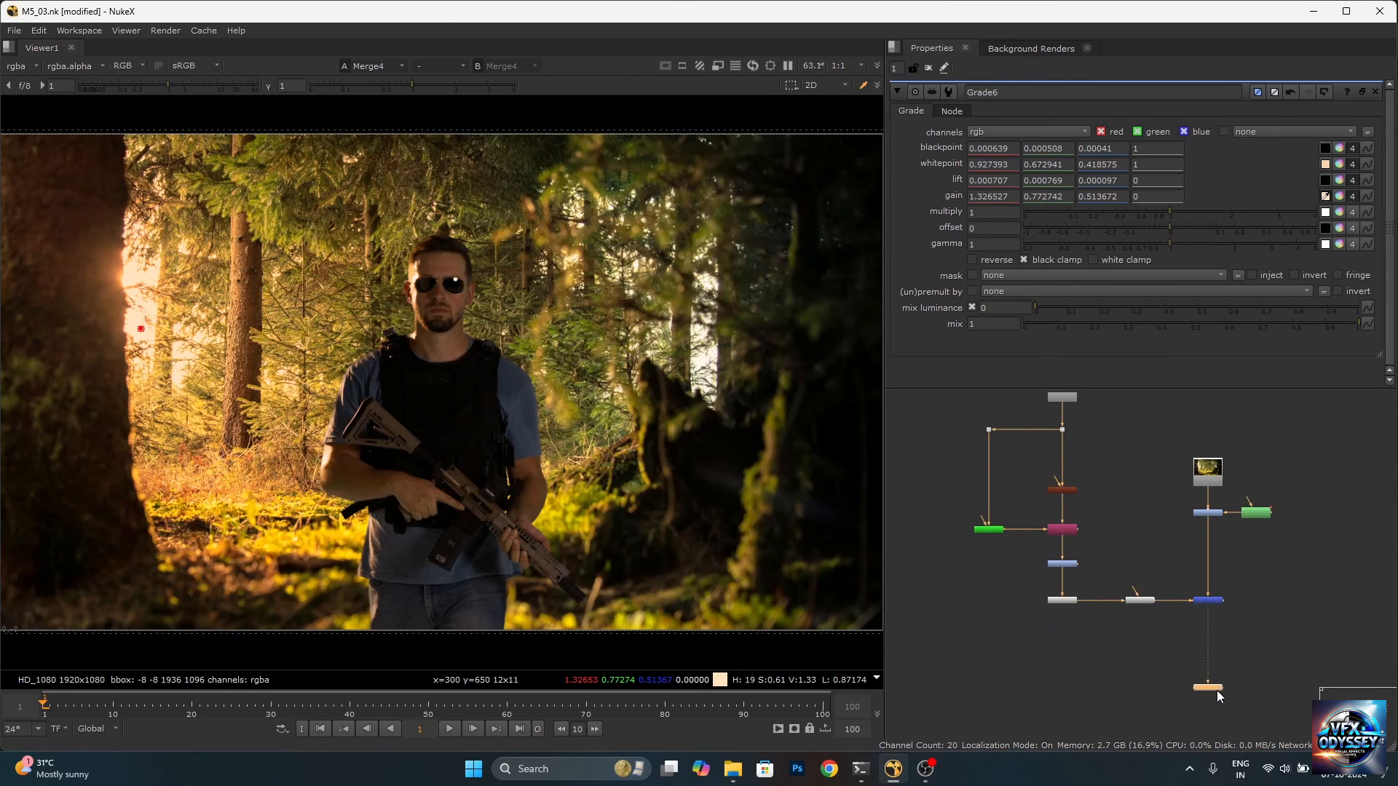
Add a Defocus node after the forest background's masked Grade and place it lower on the branch.
scroll(1206, 599, "up", 5)
scroll(1178, 657, "down", 6)
scroll(1201, 553, "up", 5)
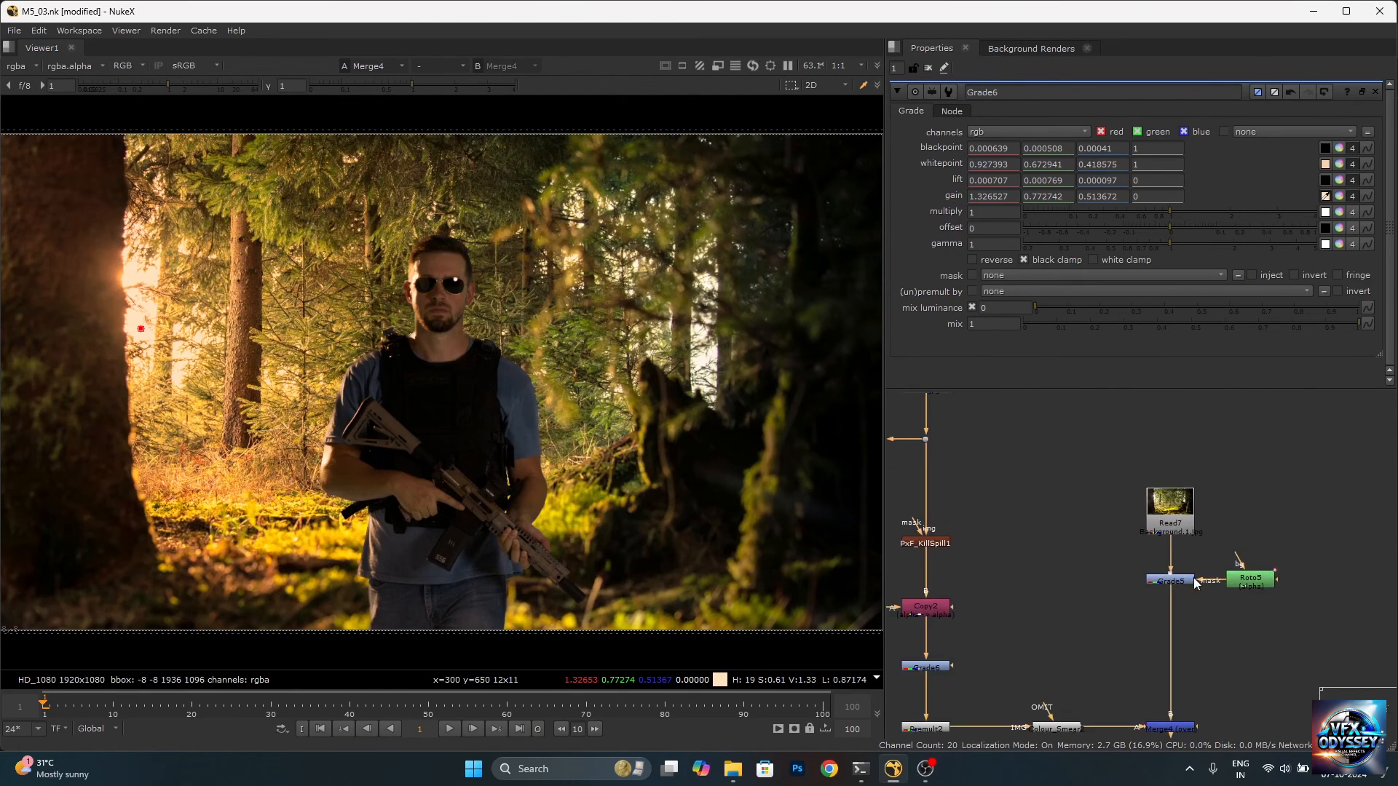
scroll(1194, 578, "up", 2)
left_click(1185, 573)
key("Tab")
type("de")
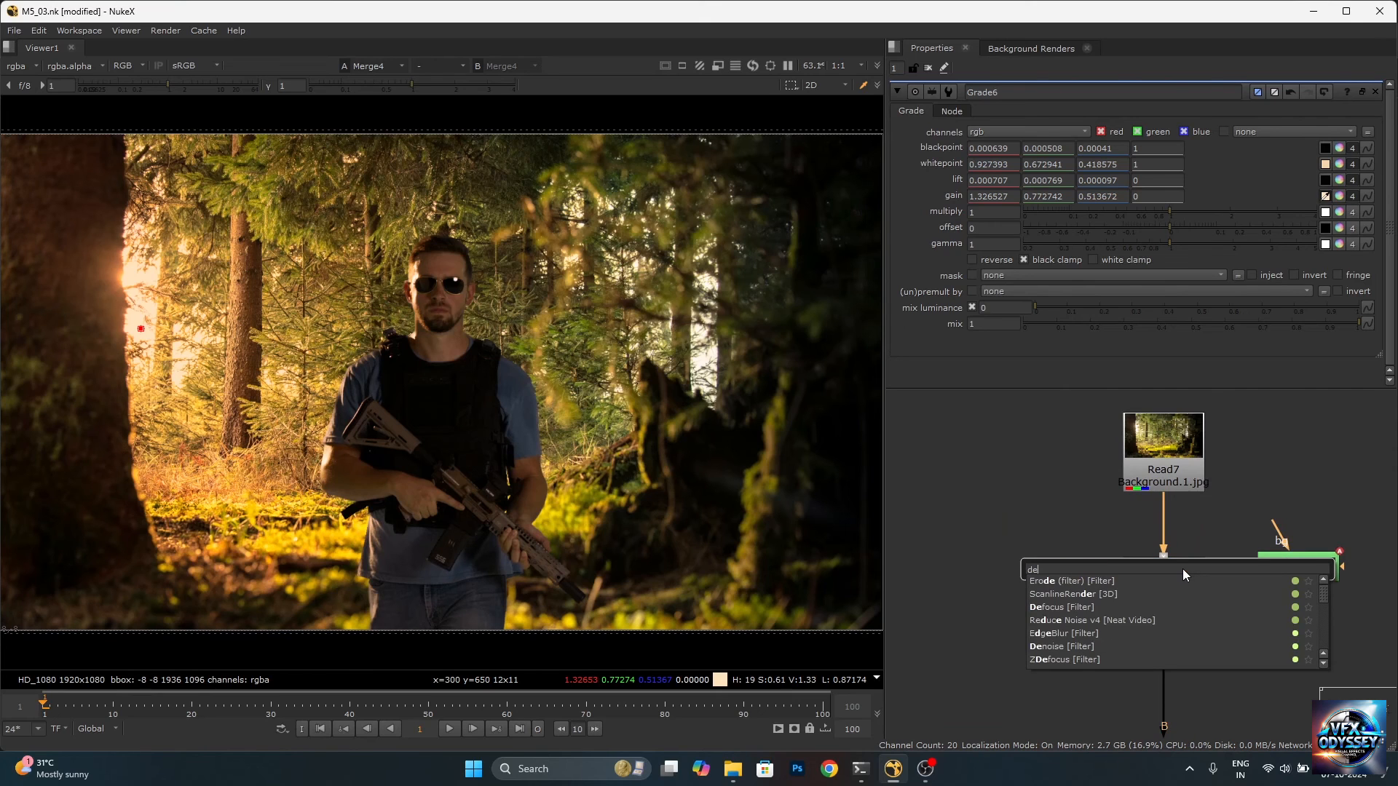
type("f")
left_click(1074, 594)
left_click_drag(1182, 593, 1186, 684)
Set the background Defocus amount to 2.
scroll(530, 330, "up", 4)
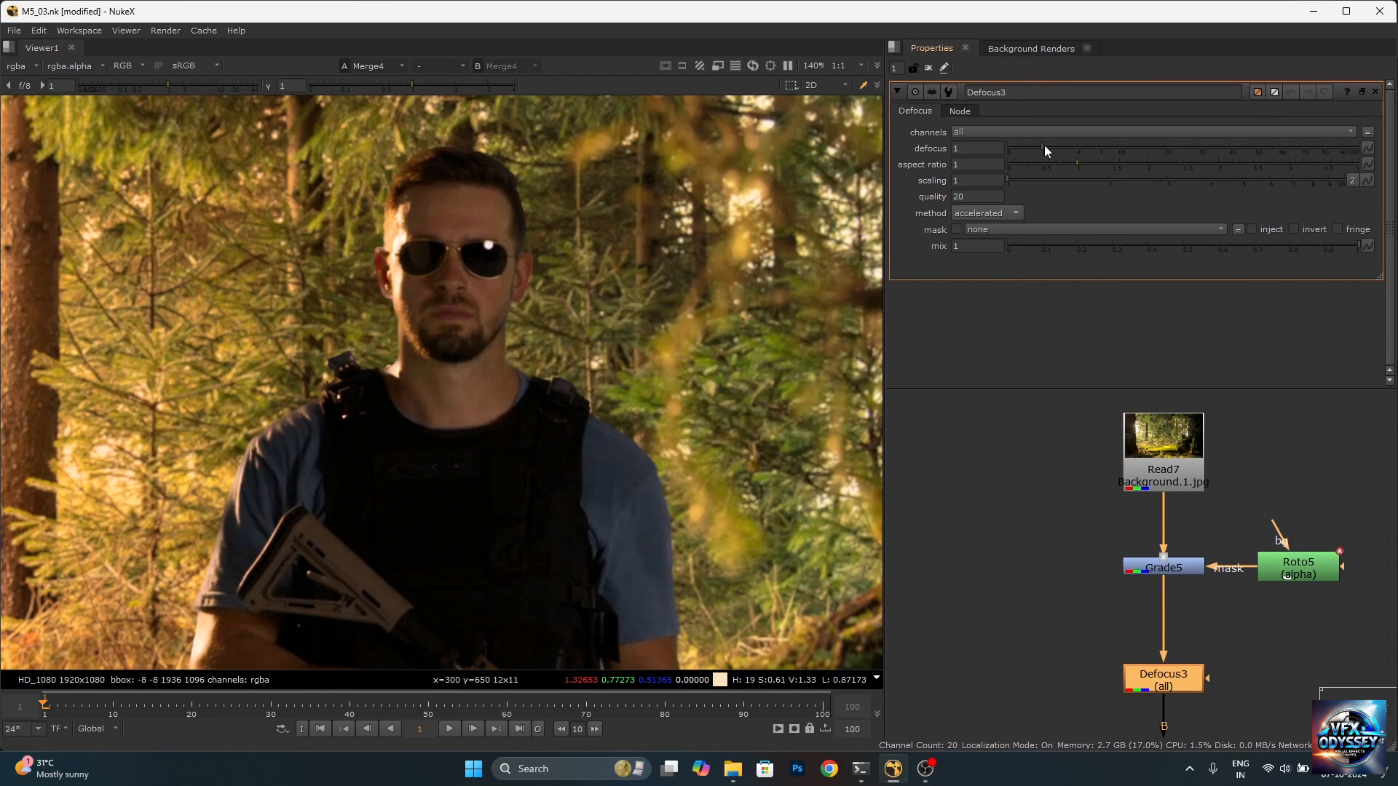
left_click_drag(1044, 148, 1050, 143)
scroll(515, 370, "down", 5)
scroll(570, 430, "up", 5)
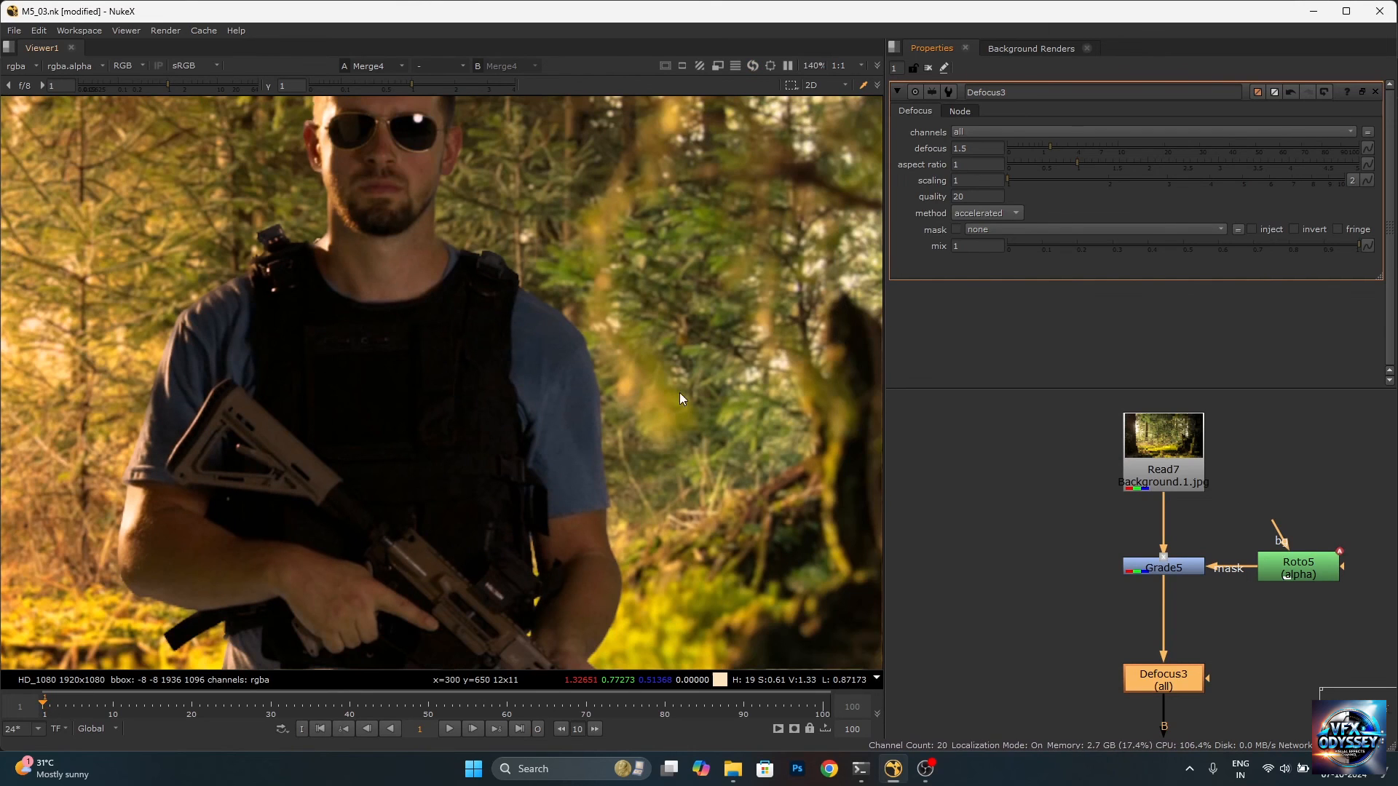
double_click(968, 148)
type("2")
key("Return")
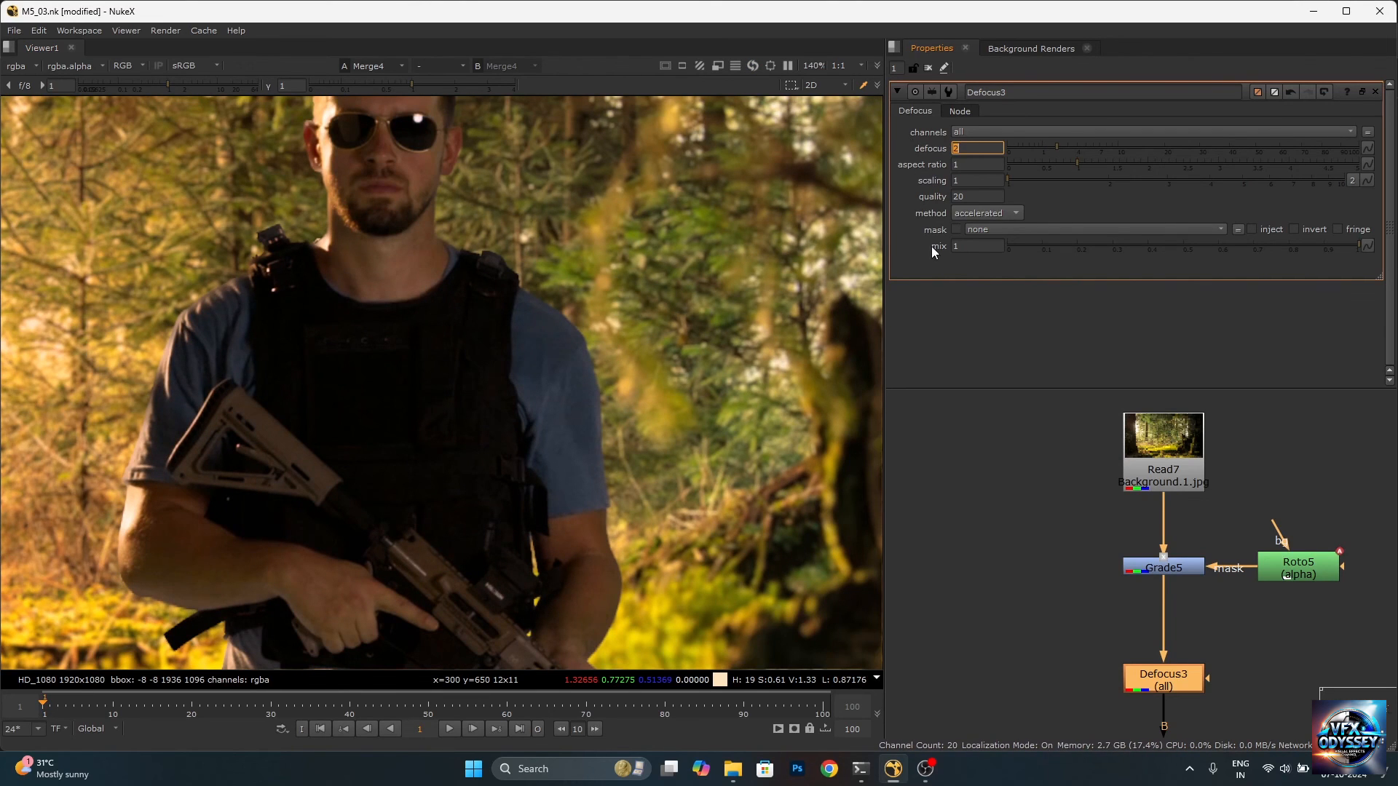
Examine the edges of the man's sleeve, arm, trousers and head against the defocused forest, ending on the full frame.
scroll(621, 332, "up", 3)
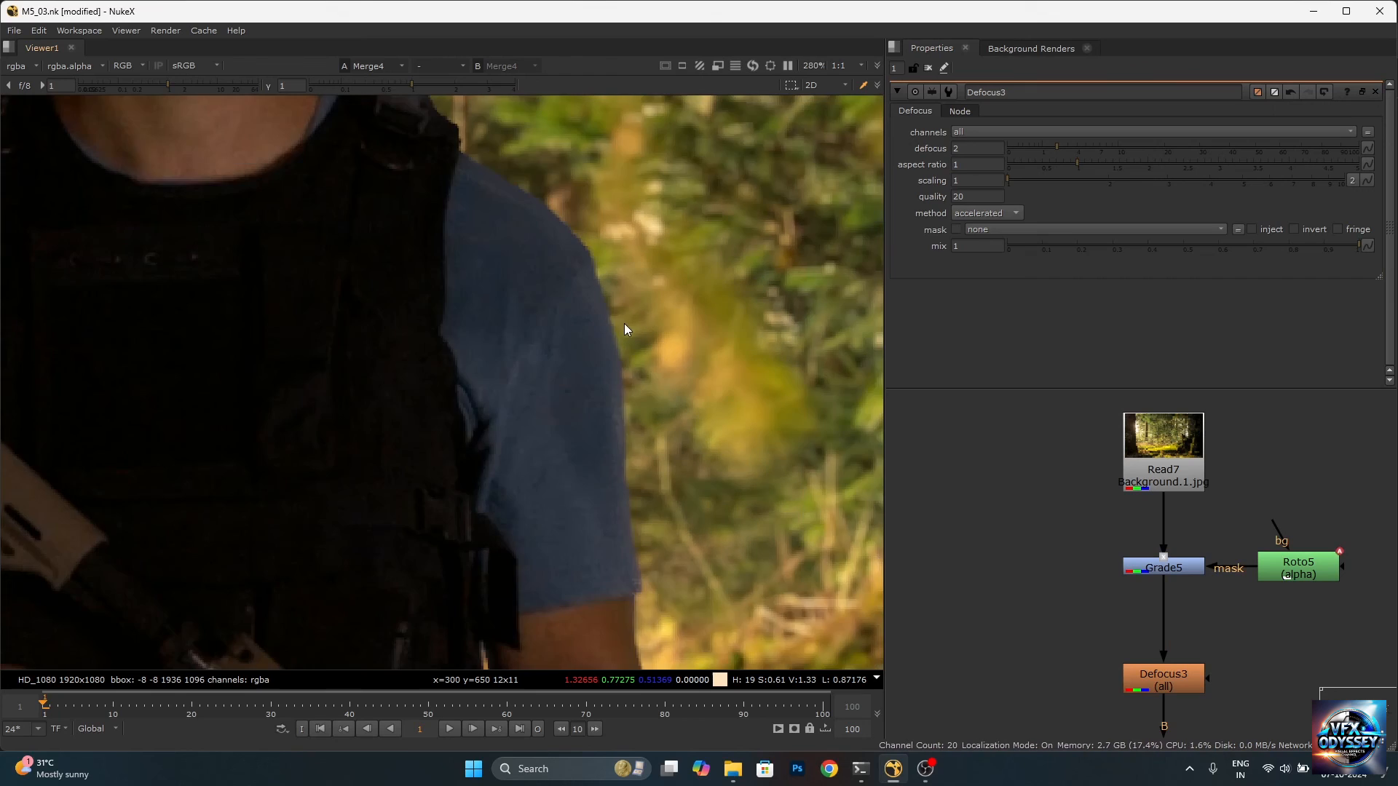
scroll(623, 324, "down", 4)
scroll(181, 465, "up", 5)
scroll(247, 430, "down", 4)
scroll(375, 530, "up", 4)
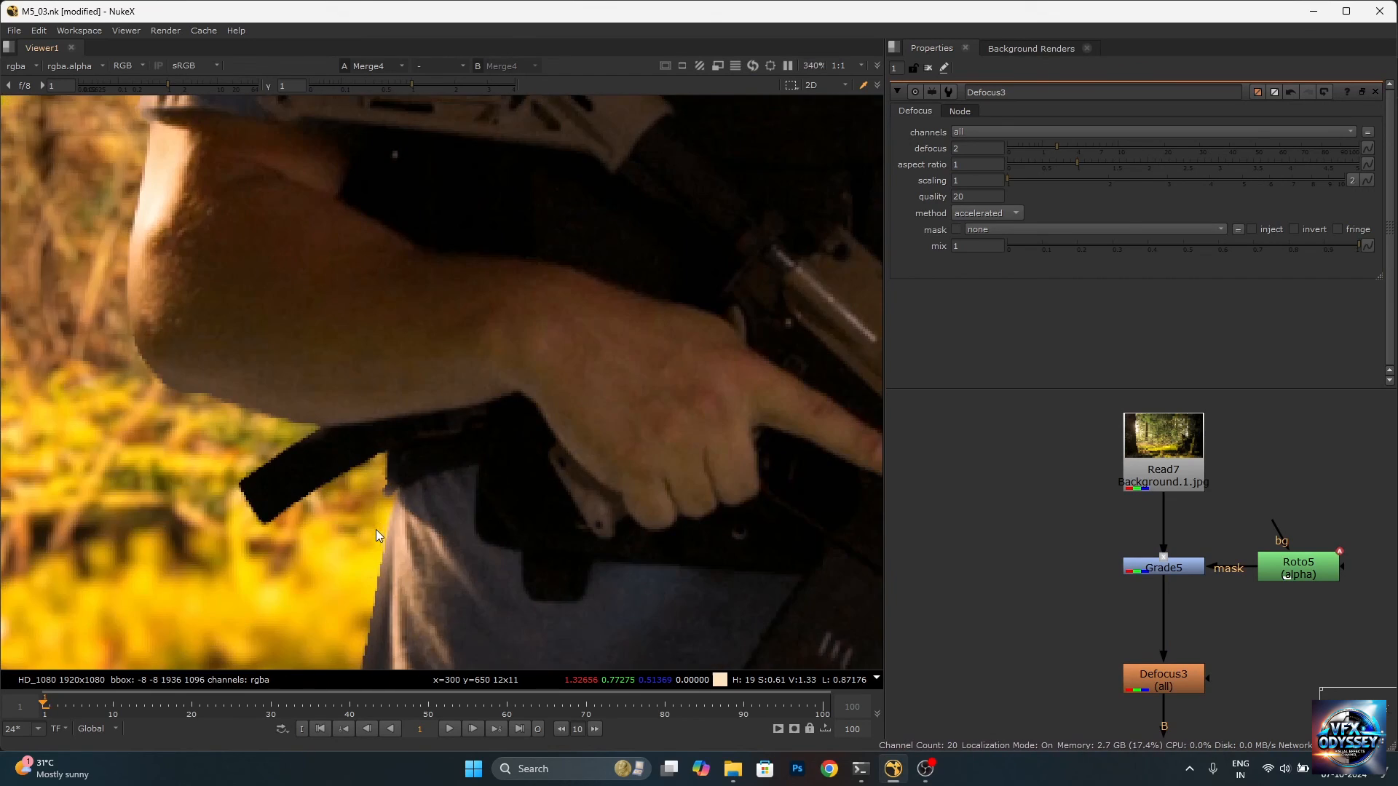
scroll(389, 434, "down", 4)
scroll(382, 547, "up", 2)
scroll(422, 476, "down", 6)
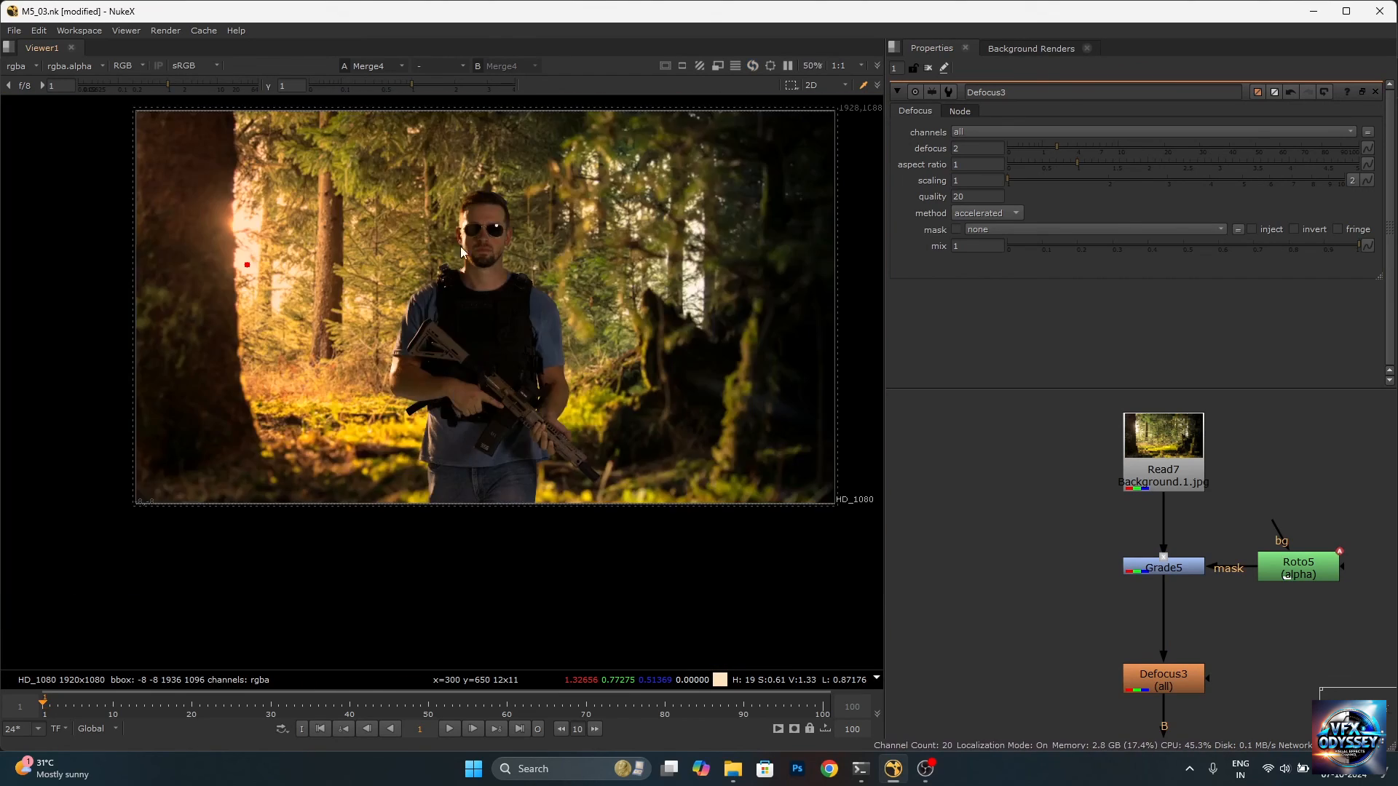
scroll(461, 251, "up", 3)
scroll(474, 223, "down", 3)
scroll(447, 247, "up", 3)
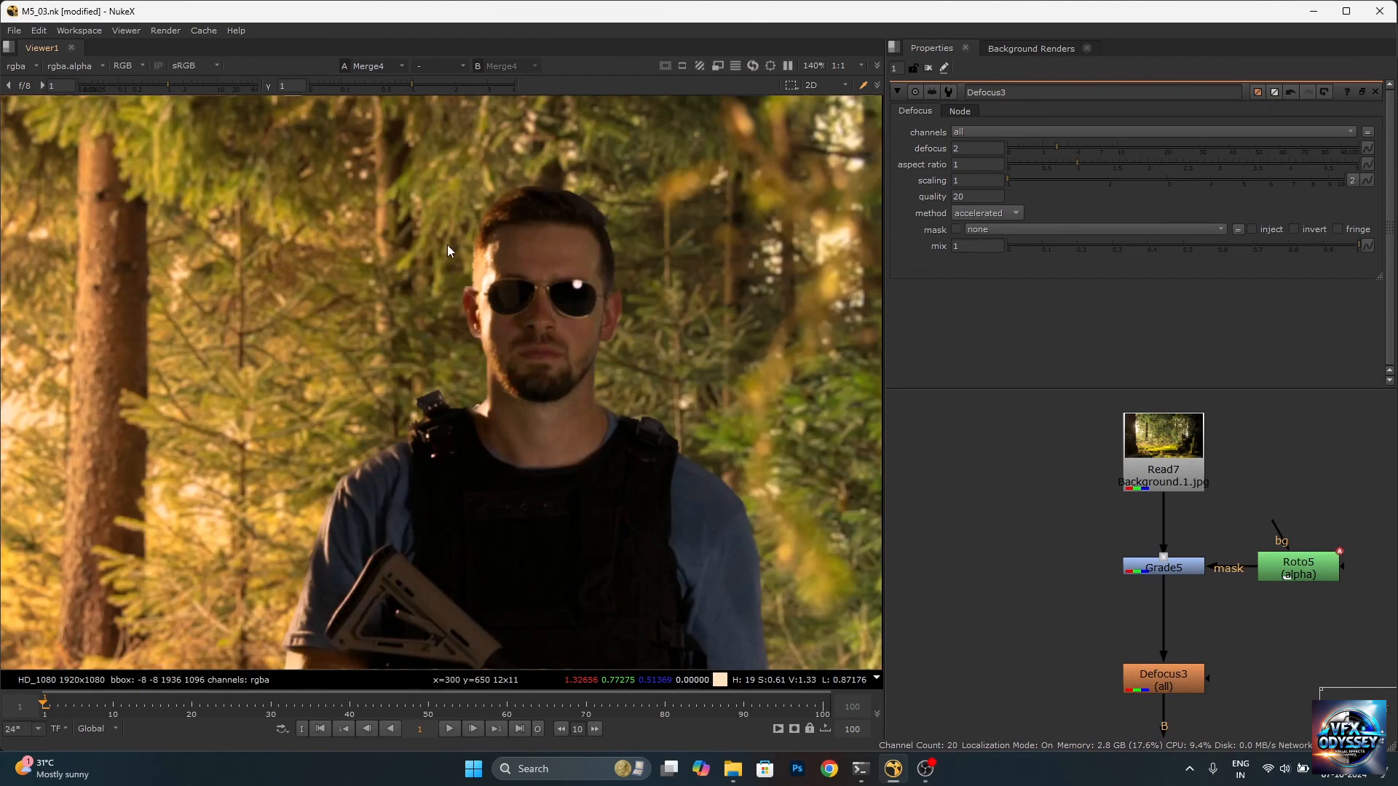
scroll(446, 241, "down", 2)
scroll(442, 238, "up", 2)
scroll(443, 238, "down", 4)
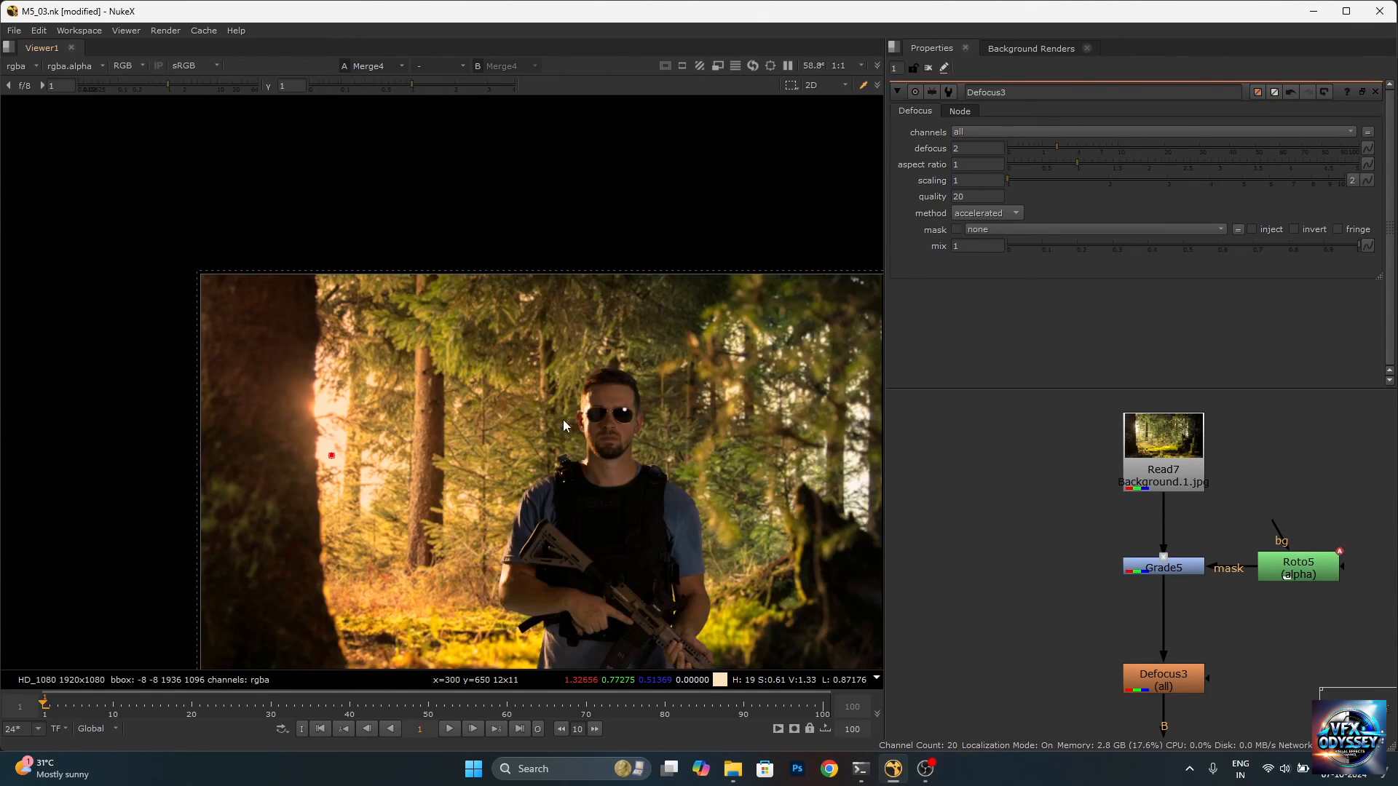
key("f")
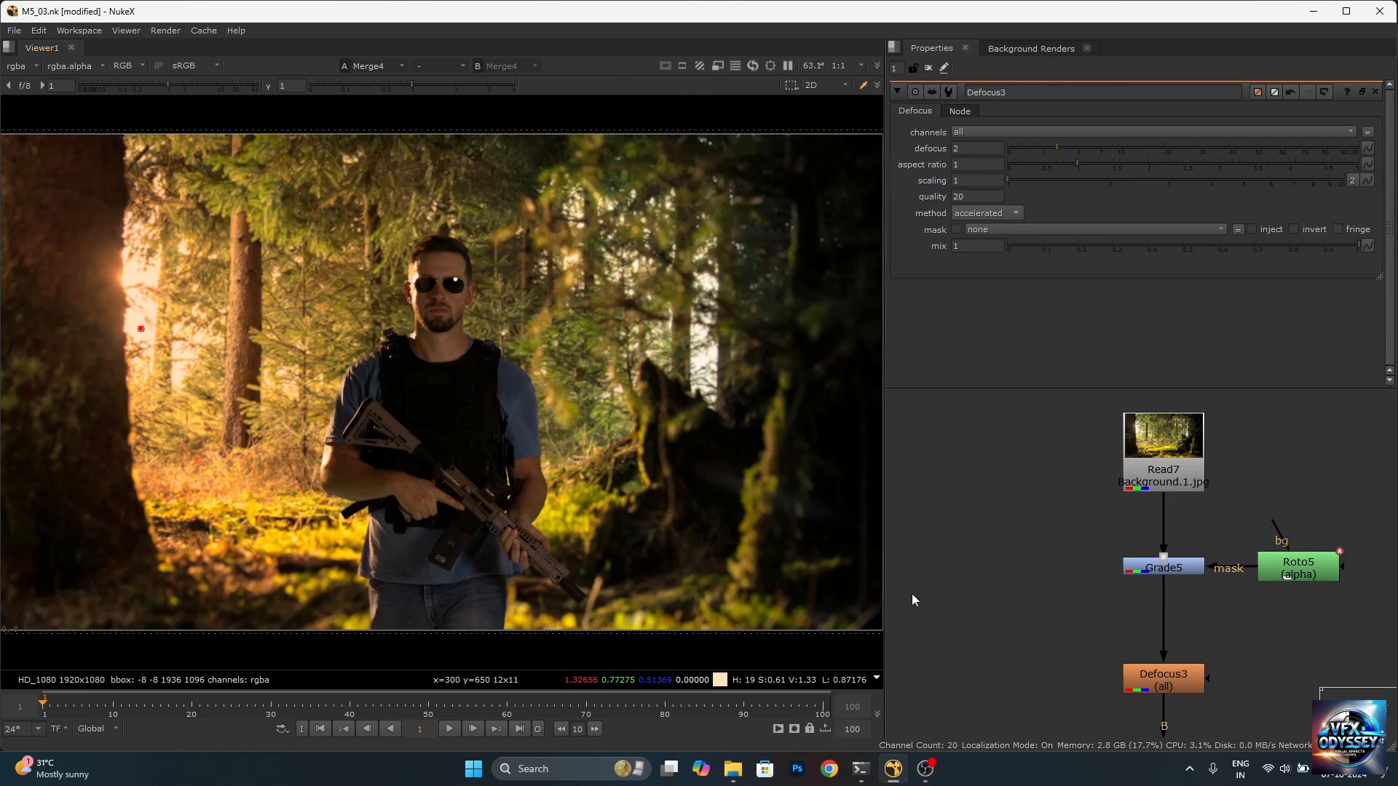
Add a Grade below the Merge of man and forest, and set its gamma to 0.93 and gain to 1.2.
scroll(1186, 523, "down", 4)
scroll(1178, 585, "up", 2)
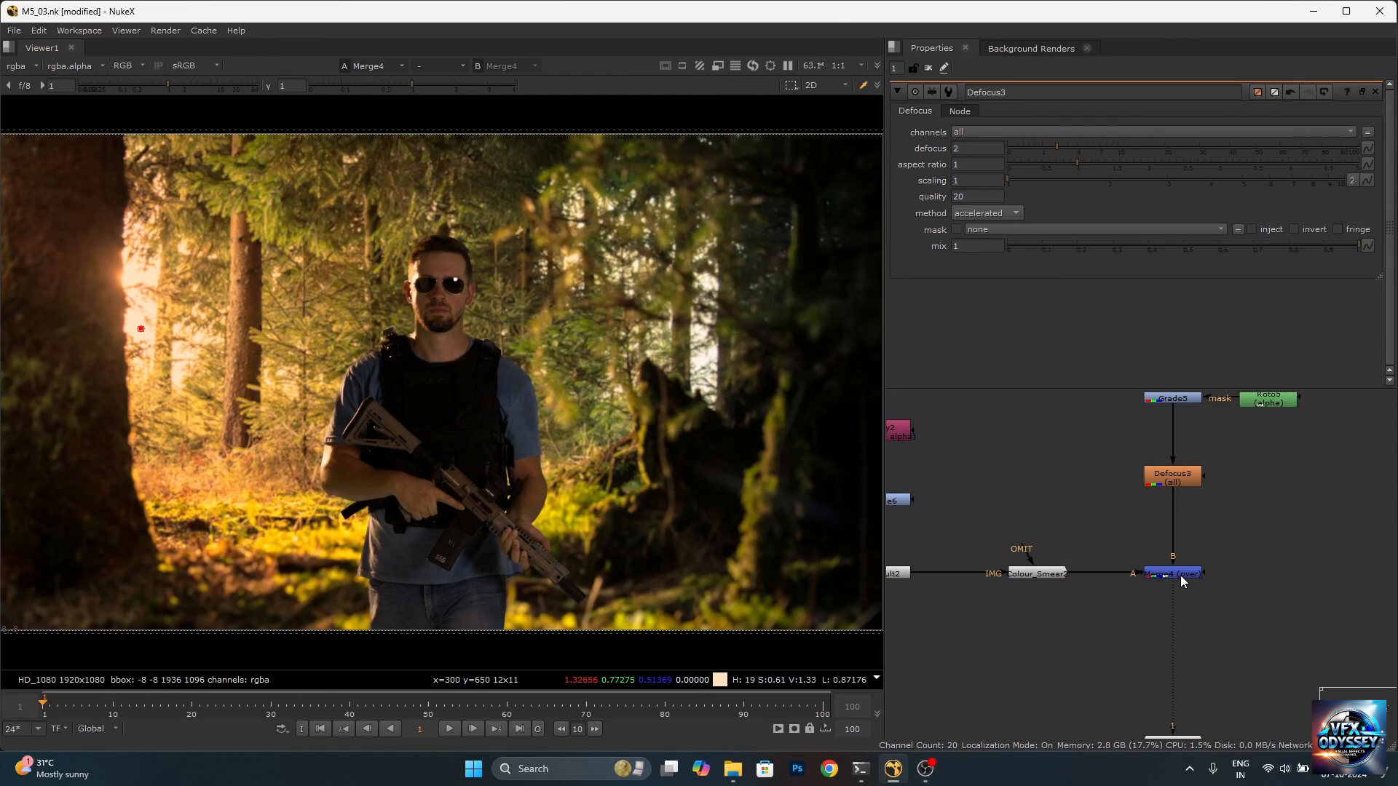
left_click(1181, 575)
key("g")
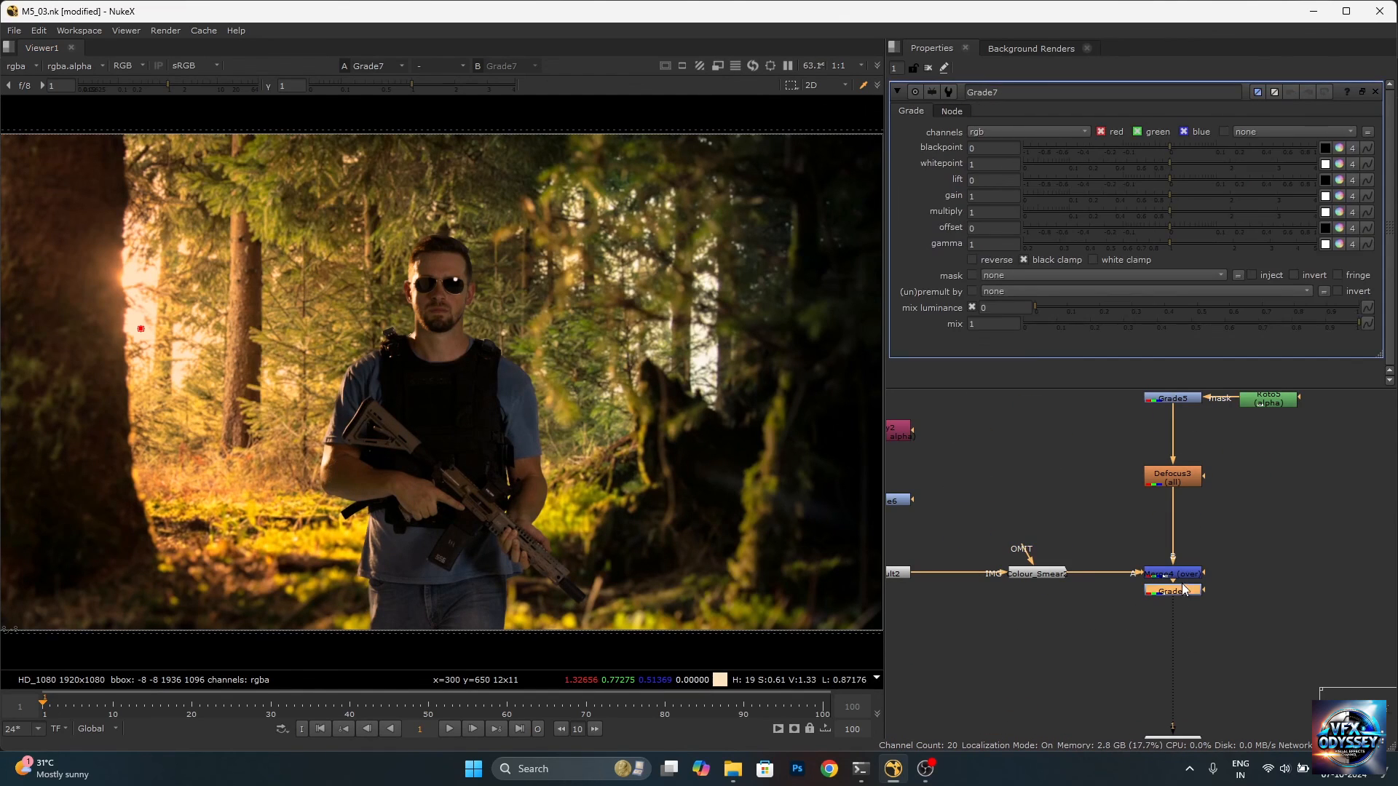
left_click_drag(1182, 625, 1183, 632)
left_click_drag(1166, 242, 1185, 193)
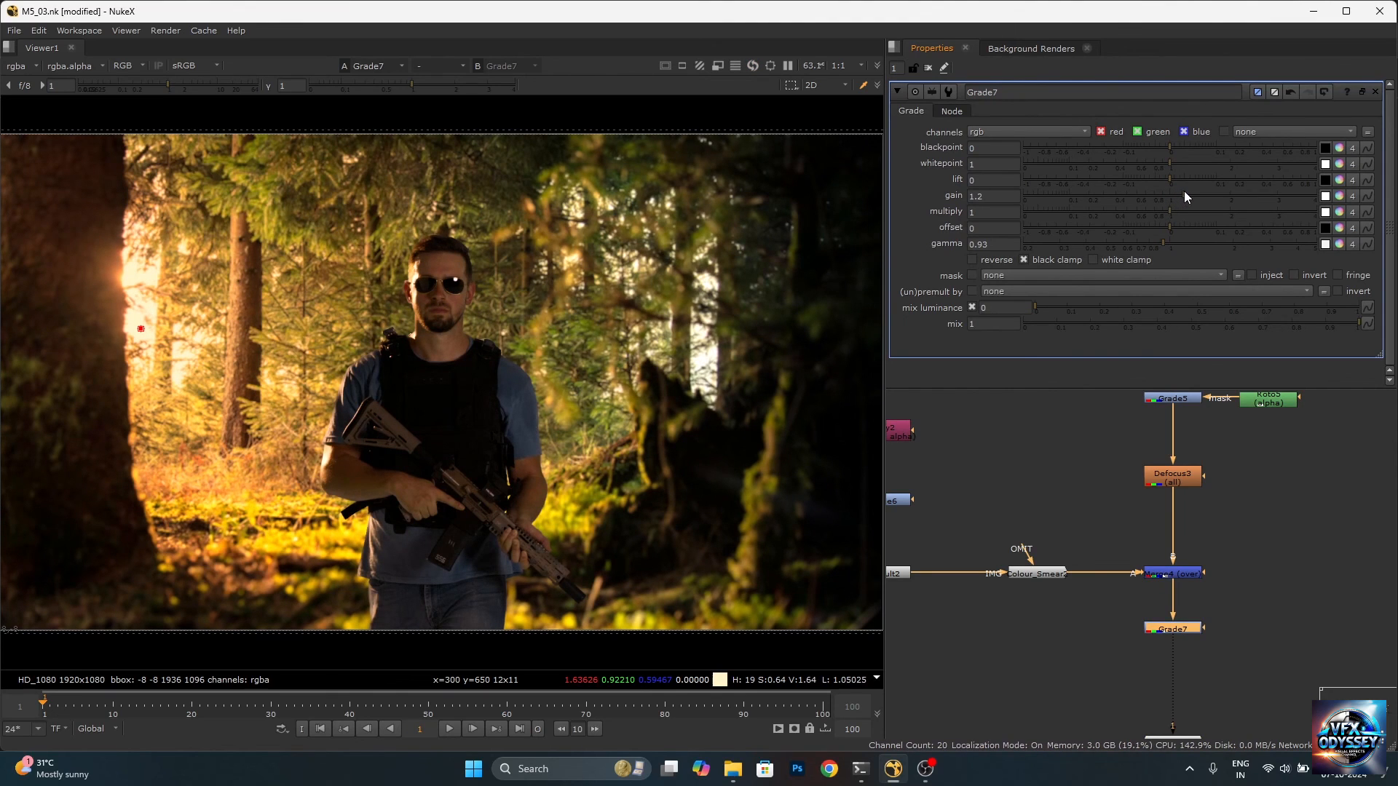
Compare the composite with and without the final Grade, up close on the man's face and in full frame.
left_click(1189, 633)
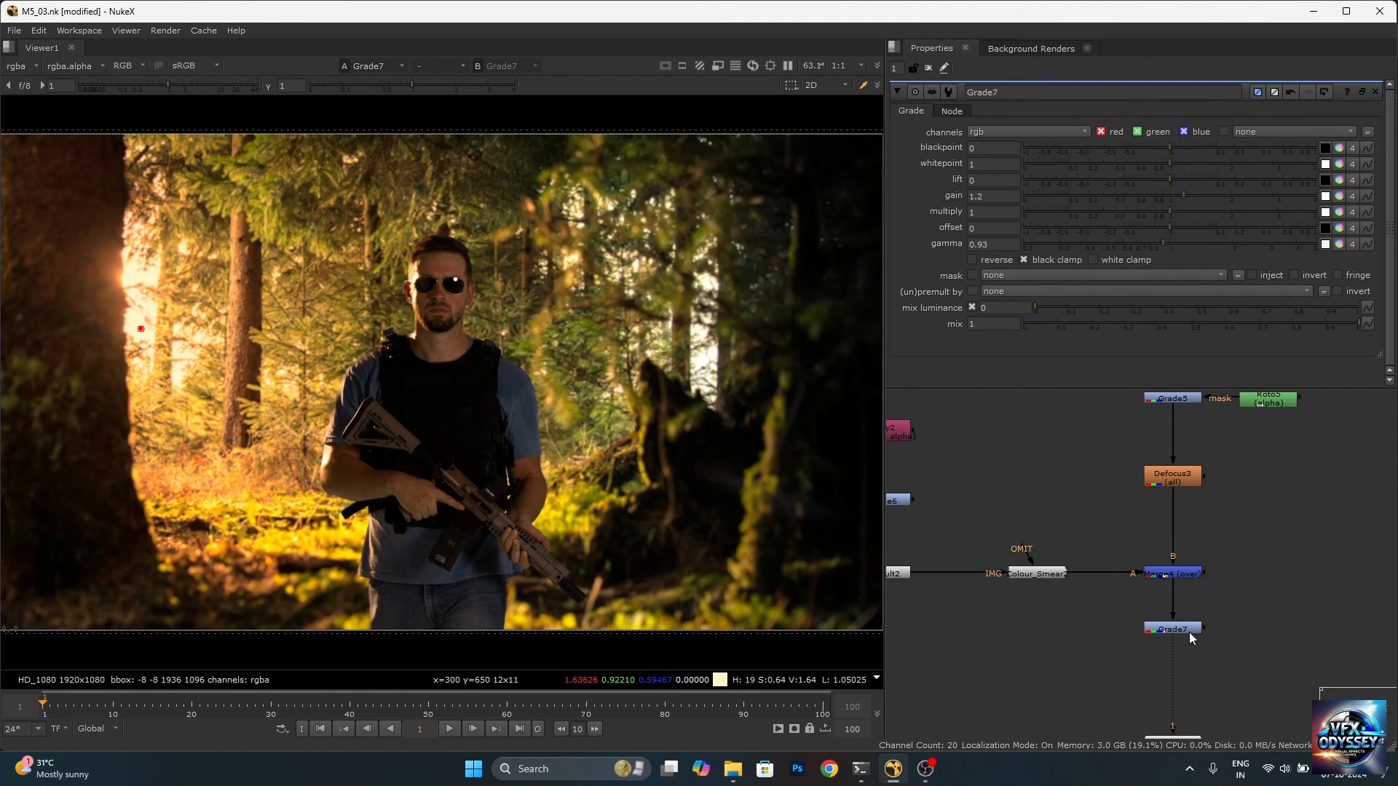
left_click(1184, 629)
key("d")
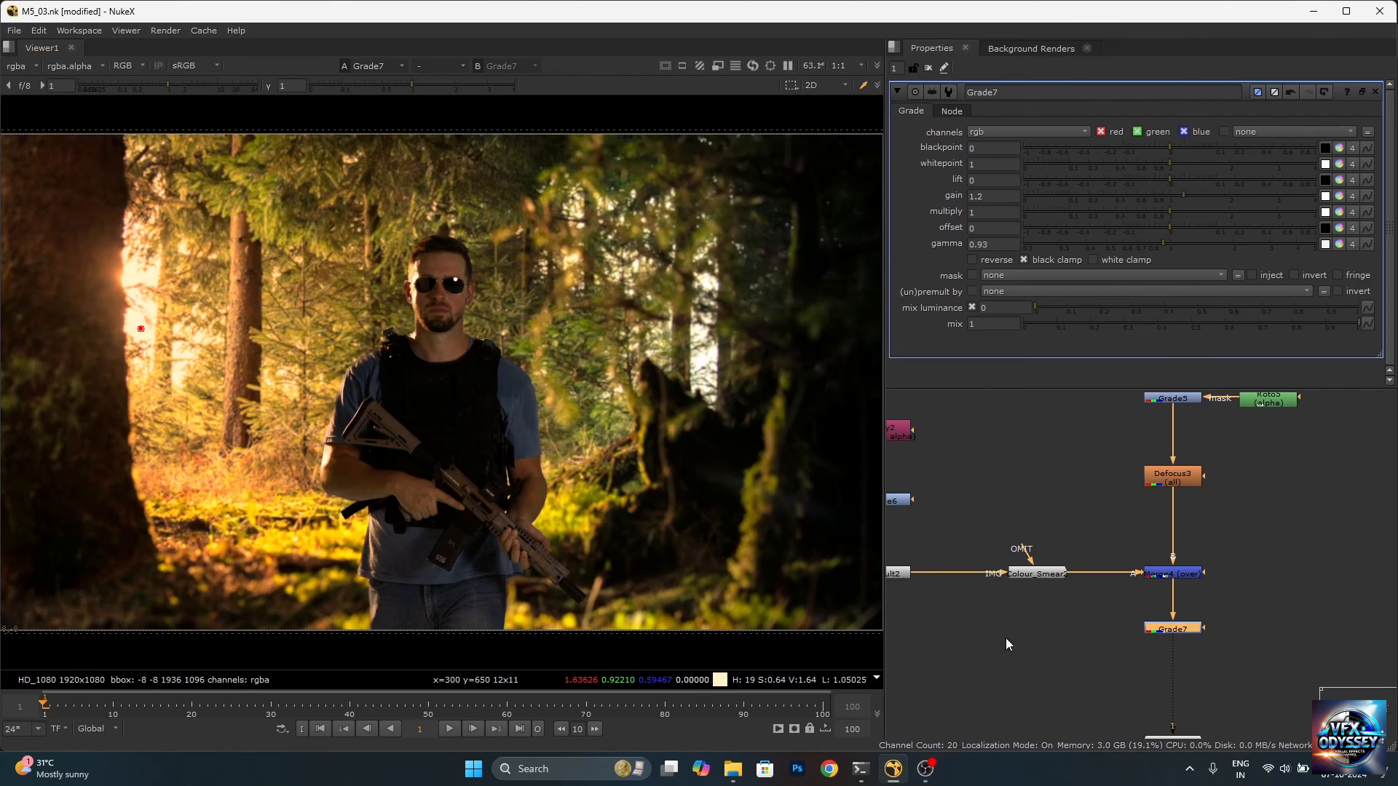
scroll(410, 296, "up", 5)
key("d")
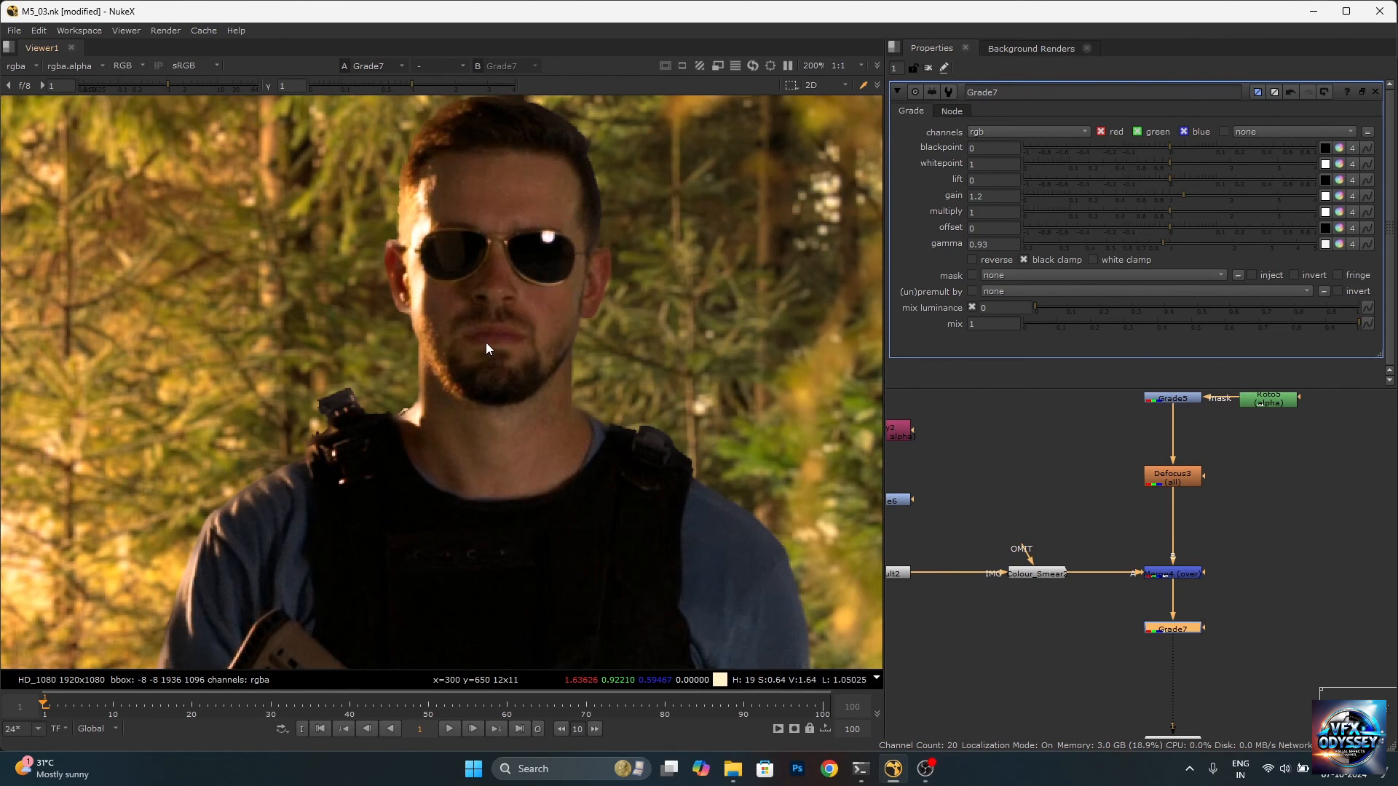
key("f")
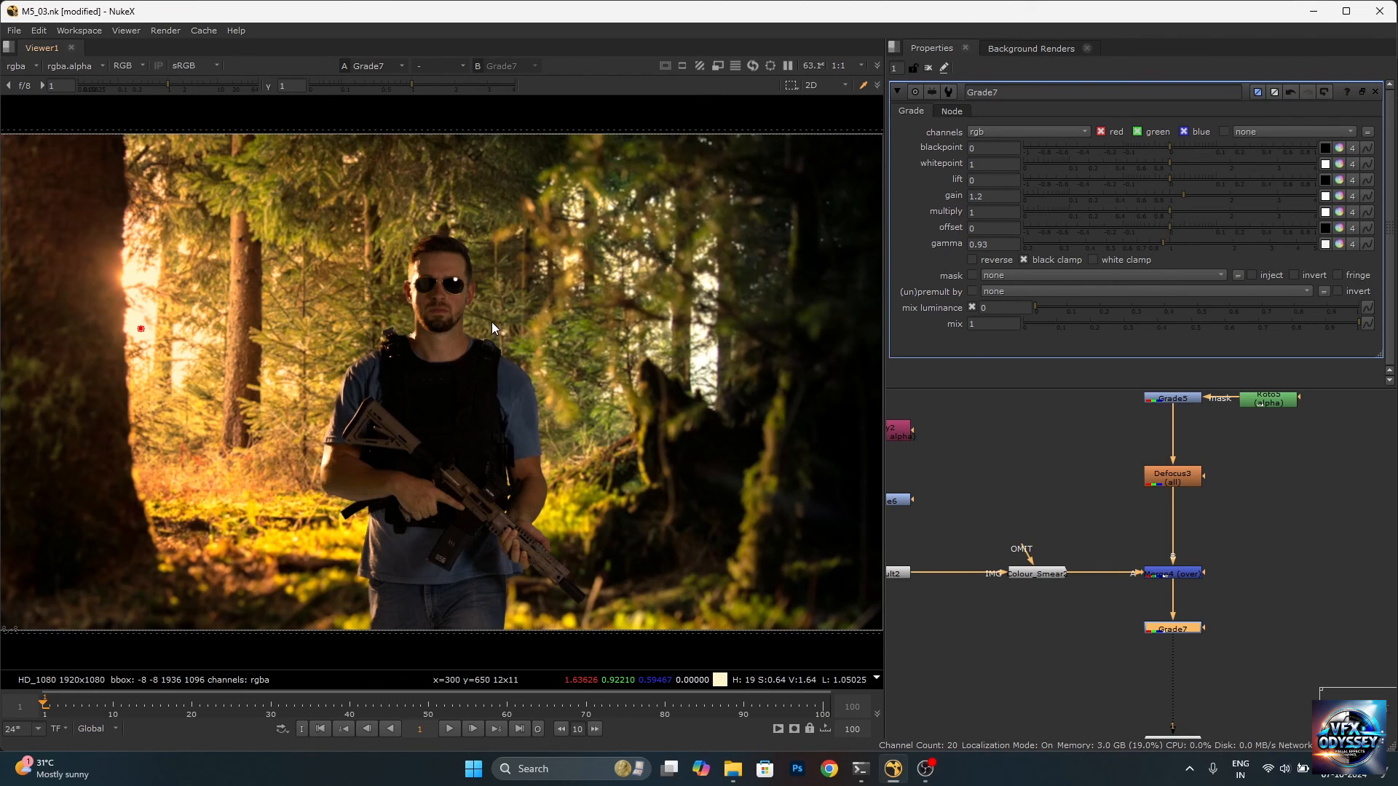
scroll(1141, 572, "down", 1)
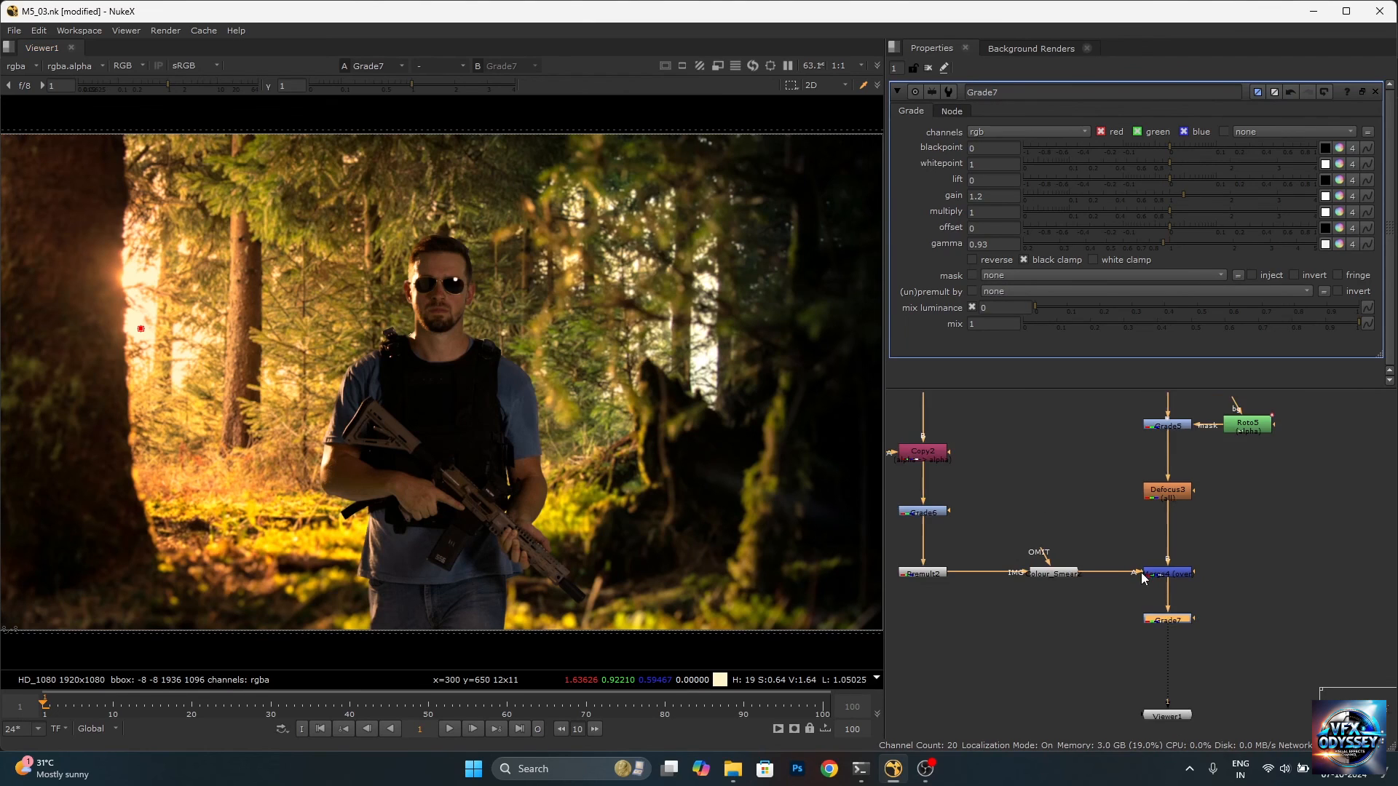
scroll(1174, 622, "up", 2)
scroll(1162, 588, "down", 1)
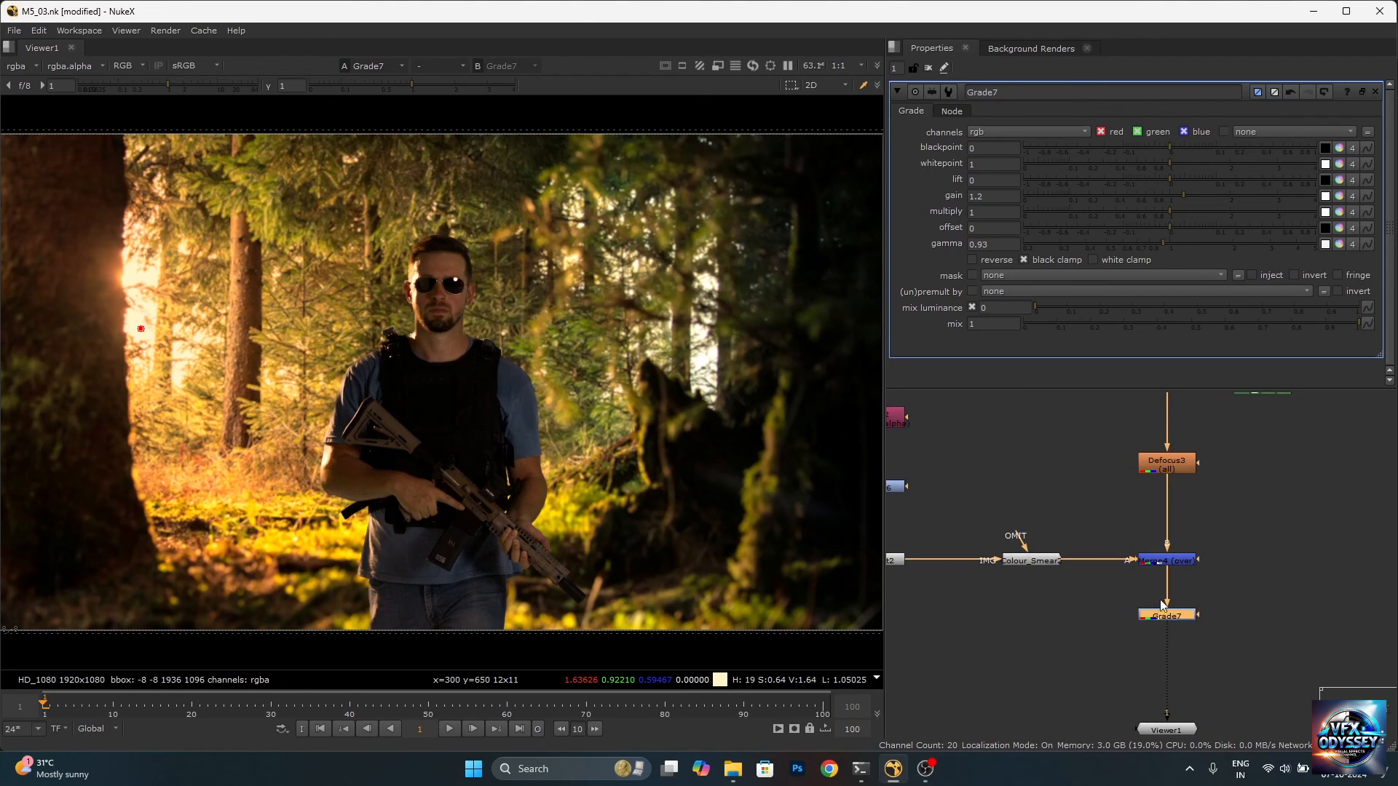